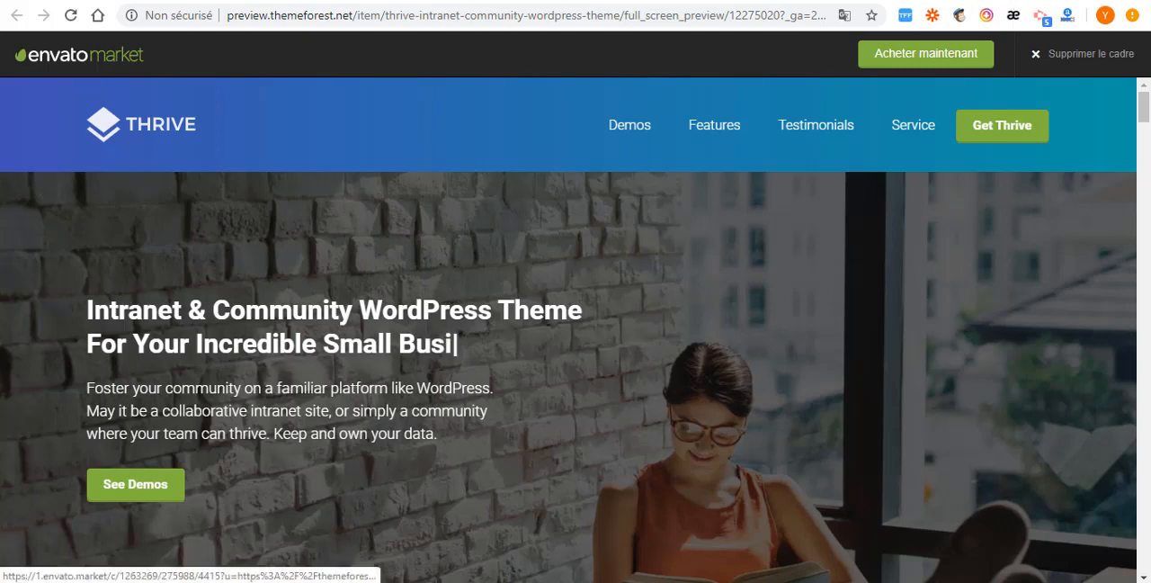
- Switch to the Thrive theme's ThemeForest product page and examine its preview, licence price and support options
left_click(337, 2)
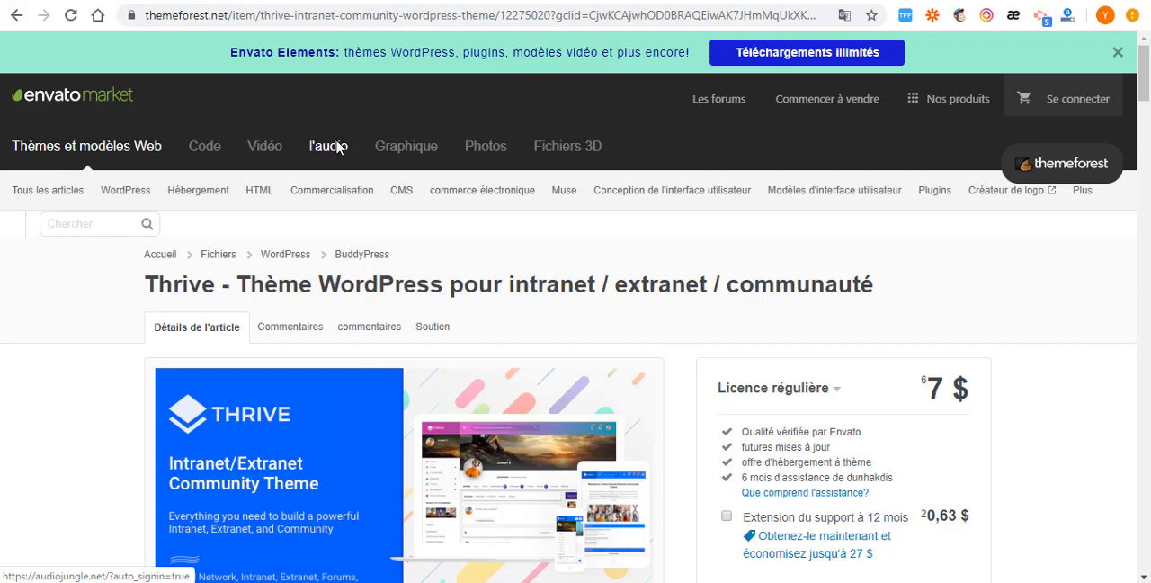
scroll(373, 144, "down", 3)
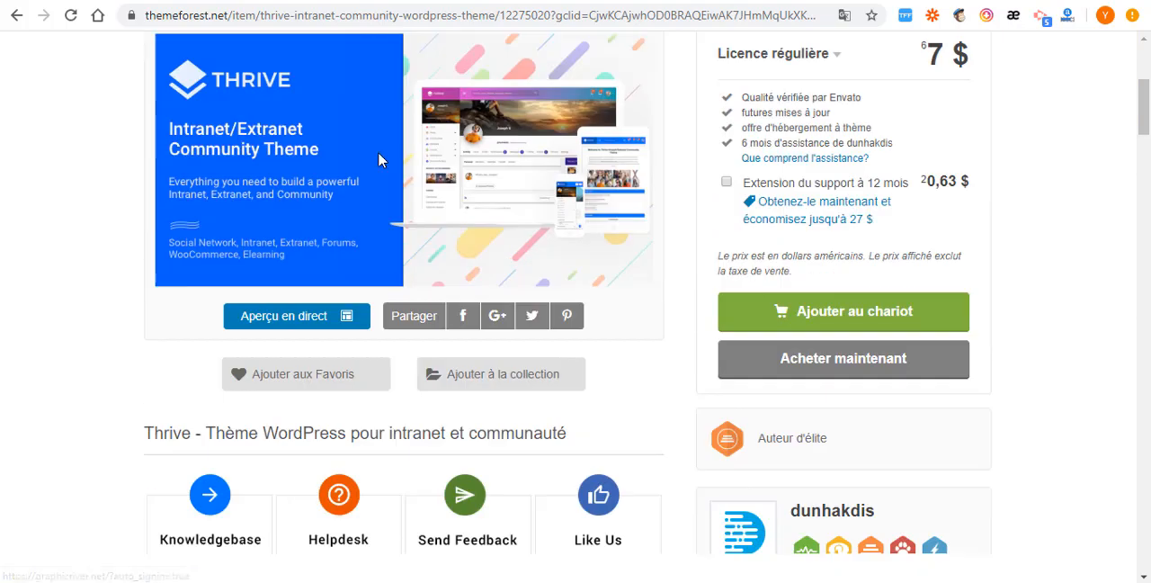
scroll(413, 209, "up", 2)
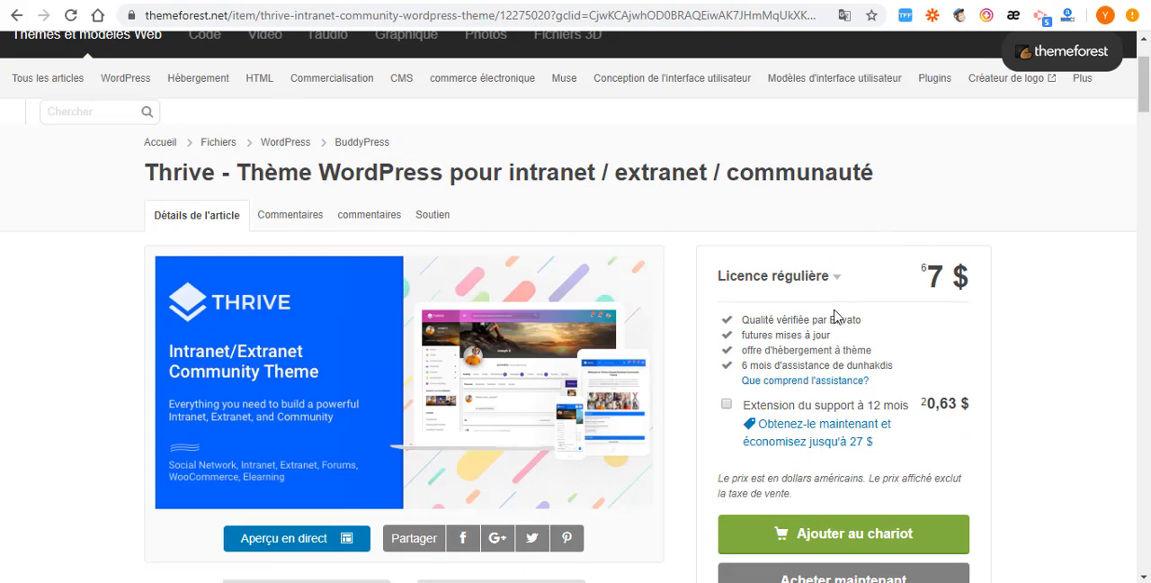
scroll(325, 390, "down", 3)
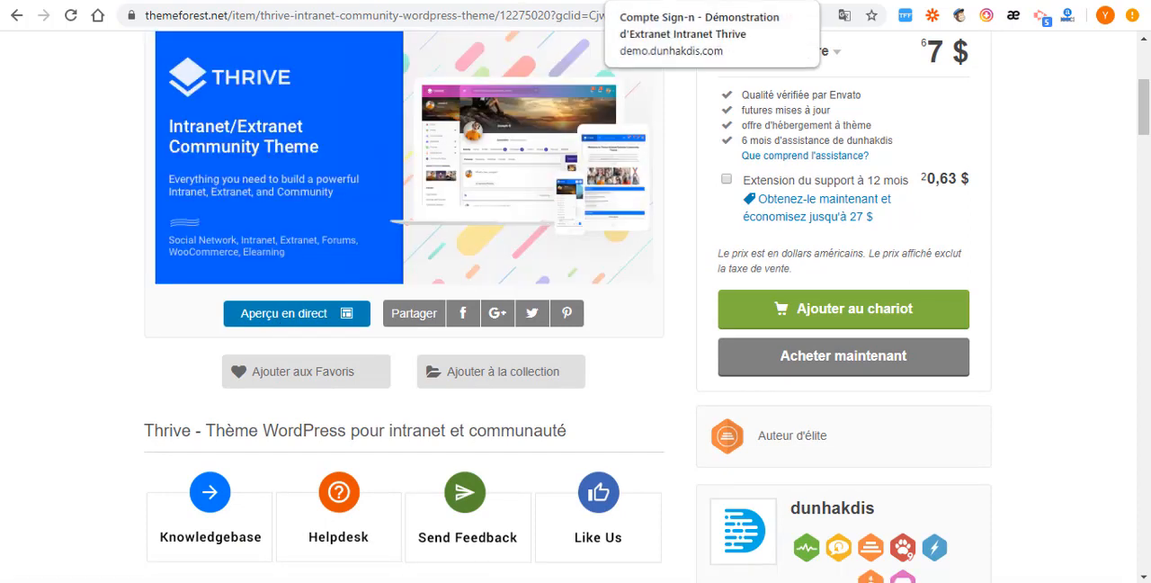
- Return to the Thrive live preview, look through the starter demos and open the Intranet & Extranet demo
left_click(513, 1)
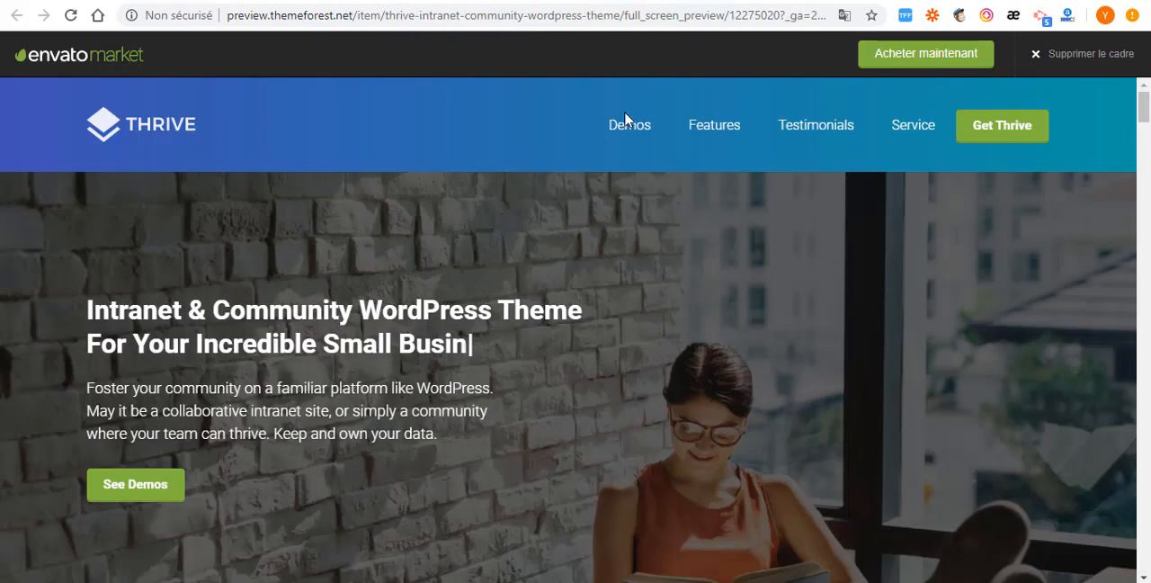
scroll(538, 391, "down", 10)
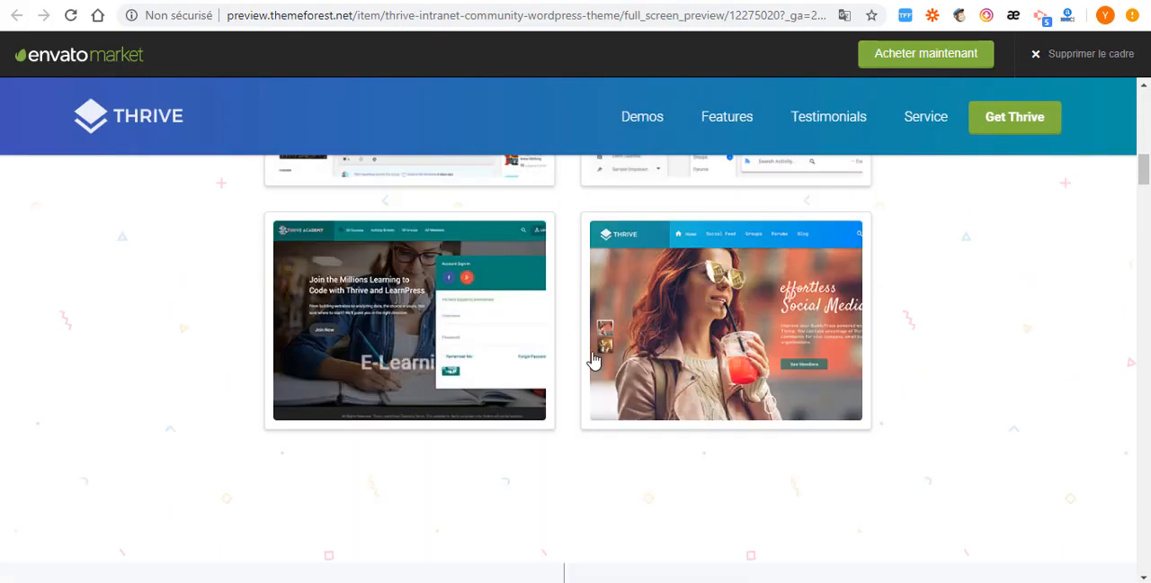
scroll(586, 346, "up", 2)
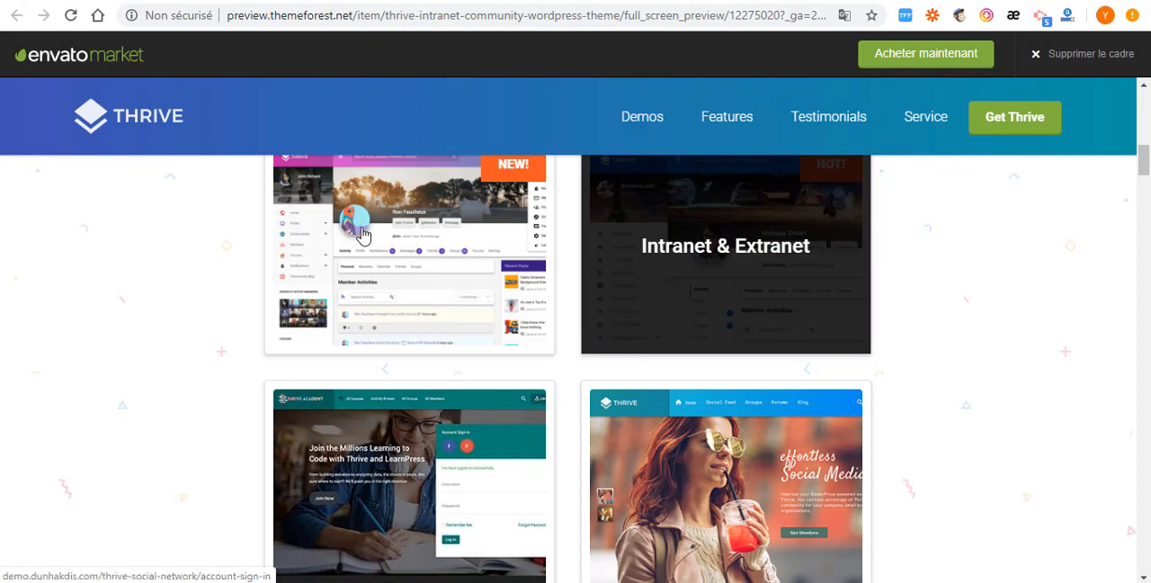
scroll(396, 306, "up", 1)
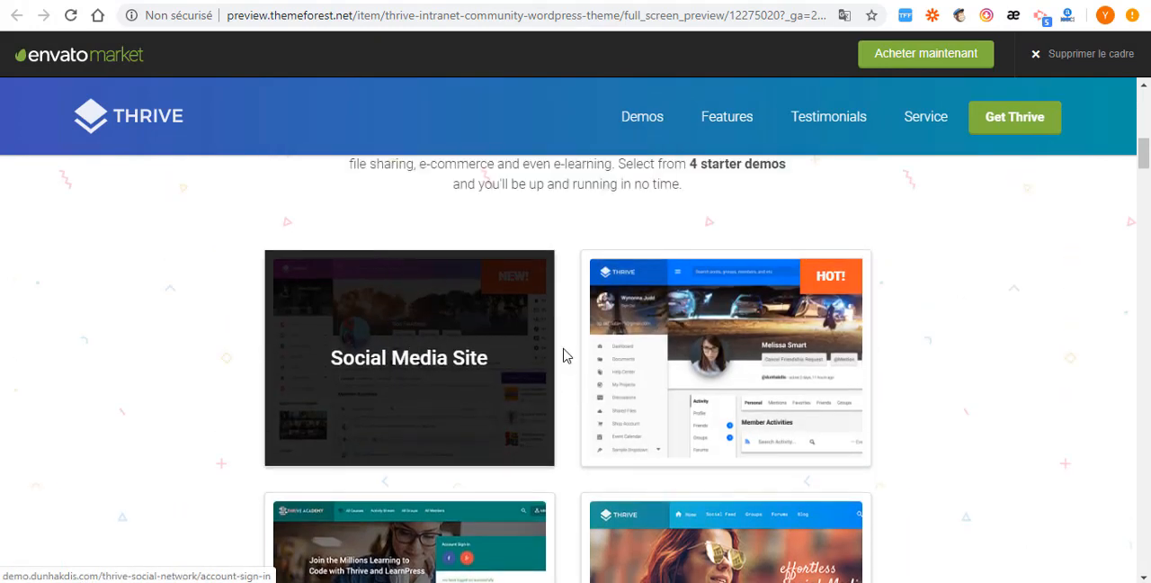
scroll(635, 388, "down", 2)
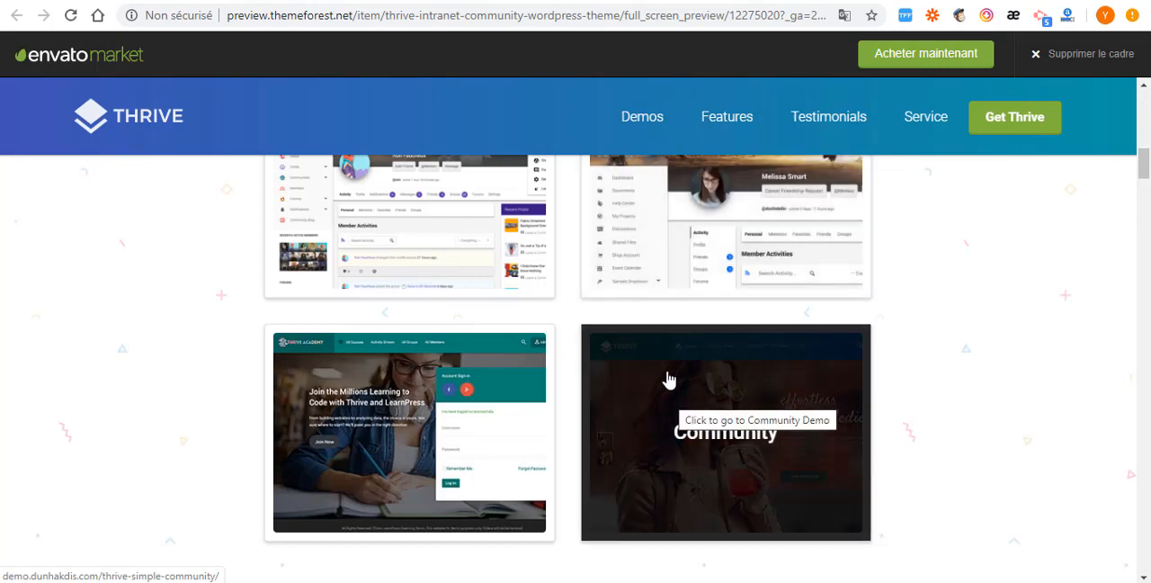
scroll(669, 309, "up", 2)
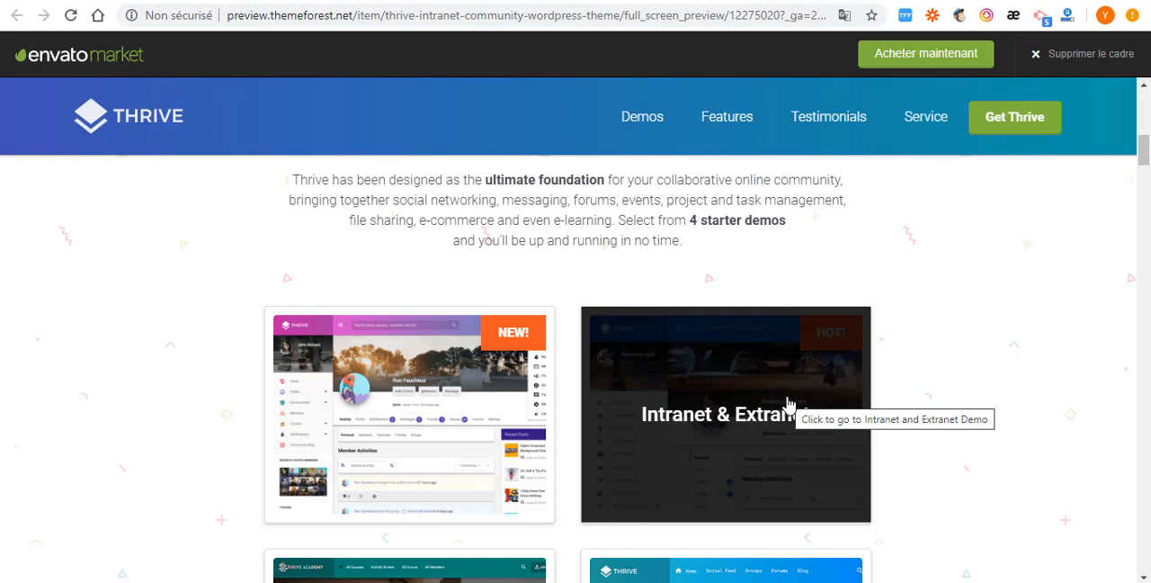
left_click(707, 424)
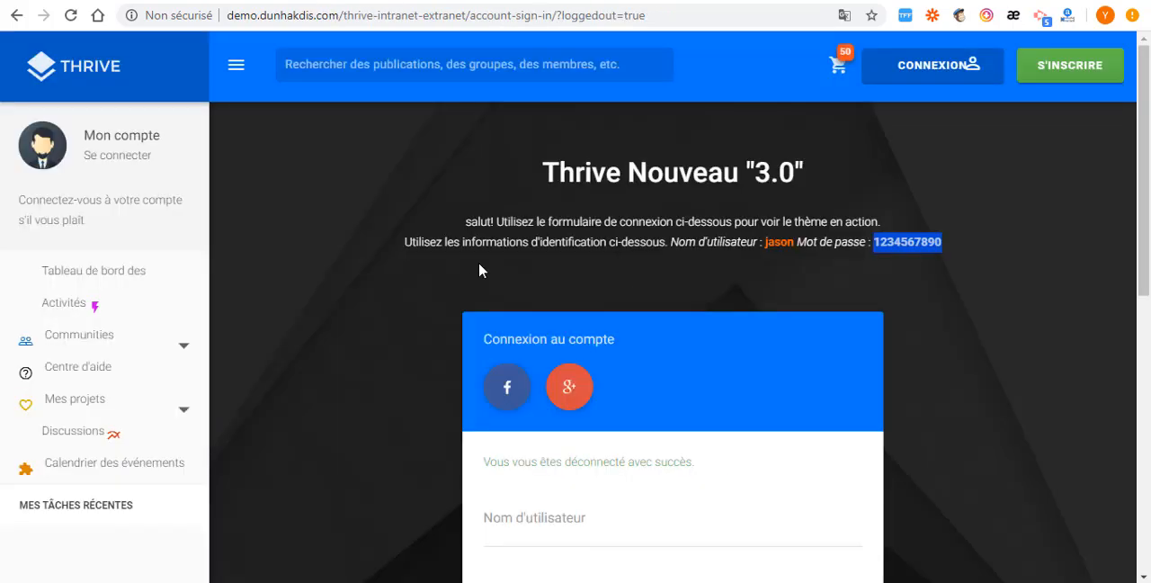
- Copy the demo username given above the sign-in form and paste it into the username field
scroll(479, 269, "down", 3)
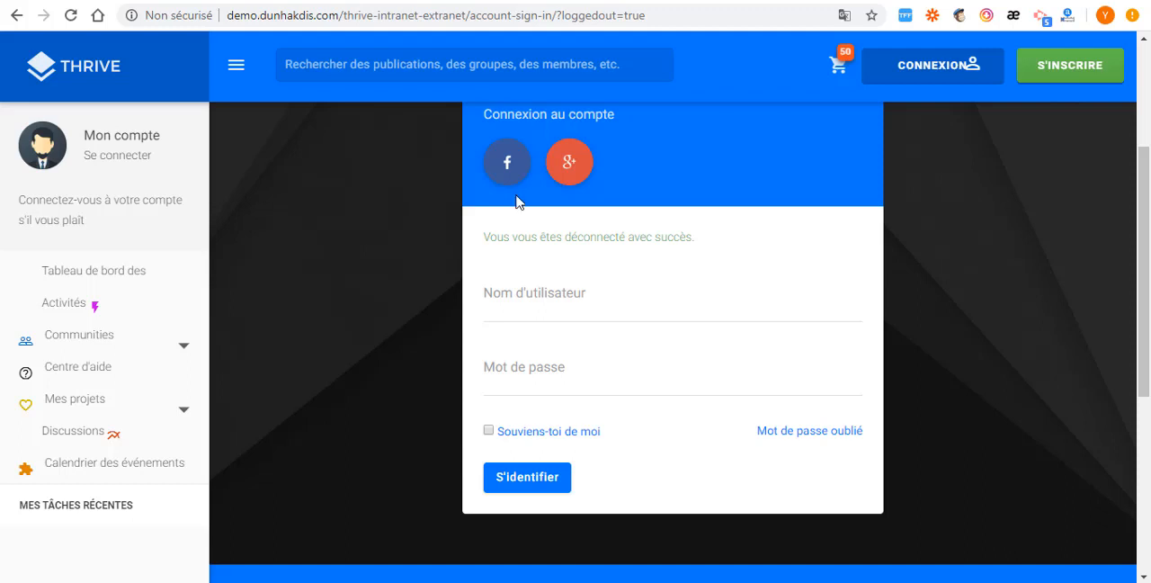
scroll(517, 201, "up", 3)
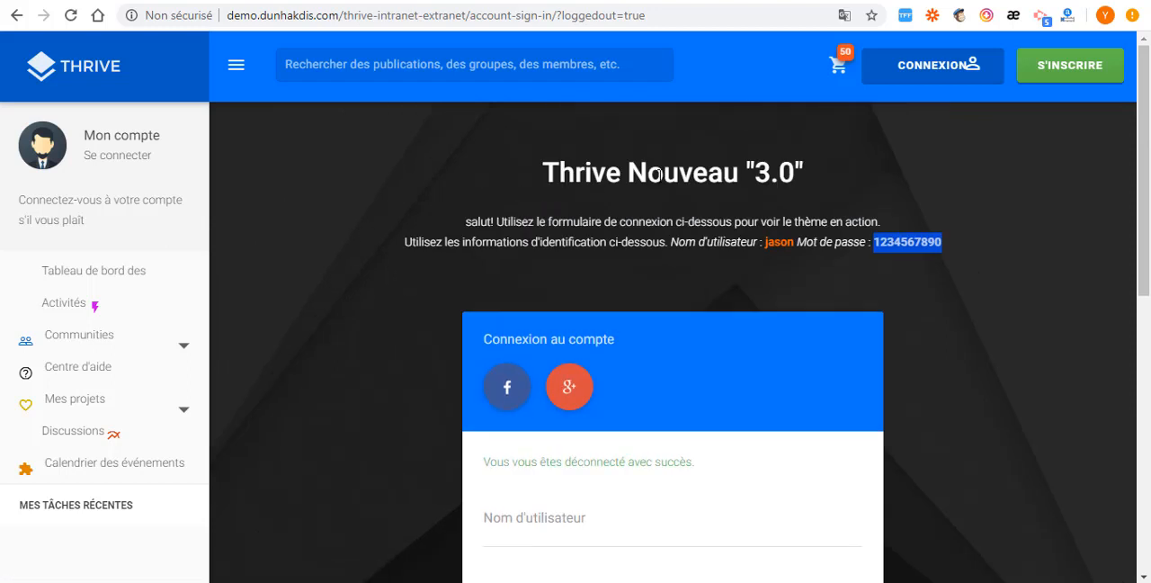
left_click(885, 242)
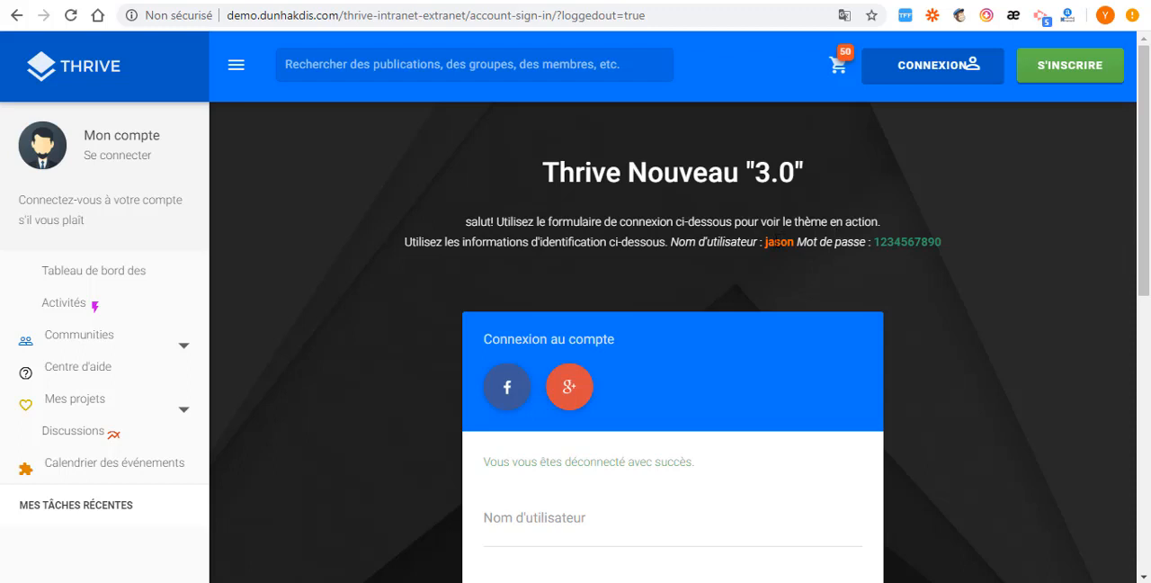
left_click_drag(766, 243, 792, 243)
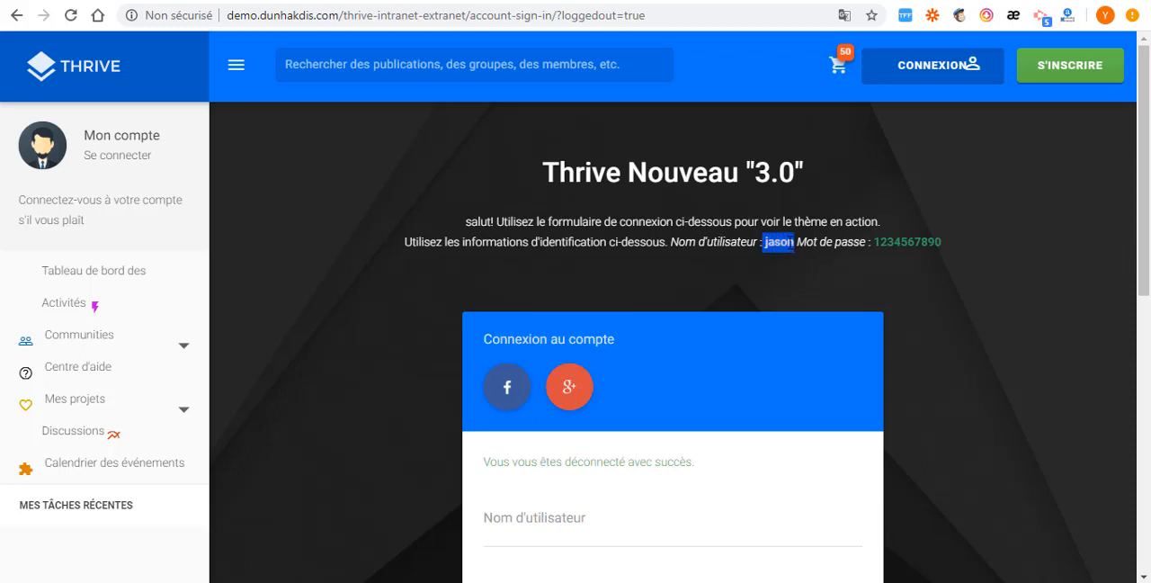
right_click(789, 242)
left_click(831, 254)
scroll(521, 442, "down", 3)
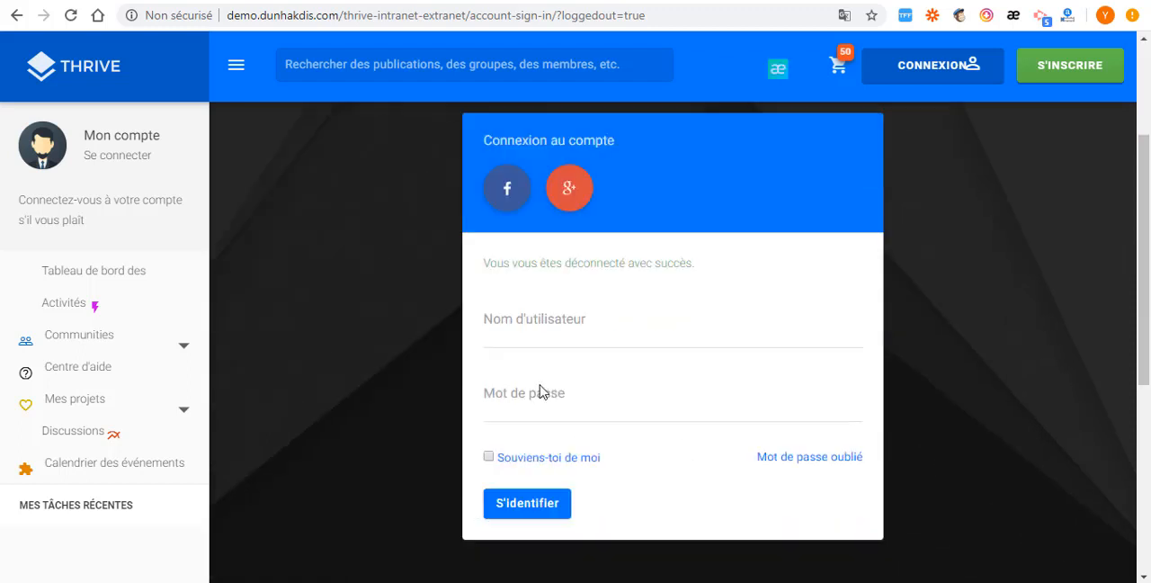
left_click(510, 312)
key("ctrl+v")
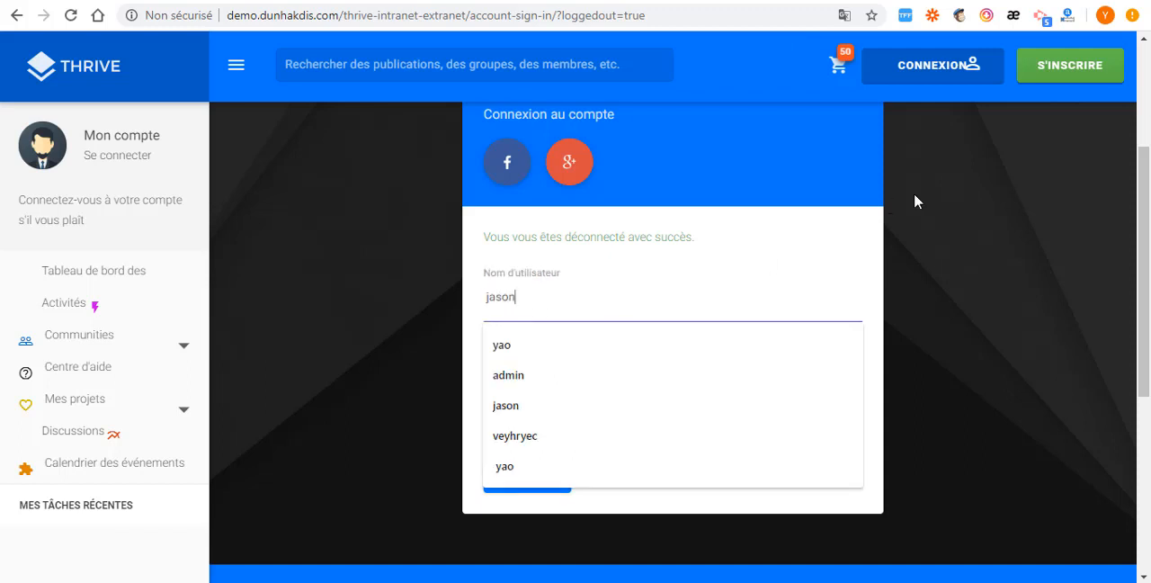
- Copy the demo password given above the form into the password field and sign in to the demo account
scroll(922, 198, "up", 1)
scroll(922, 198, "up", 1)
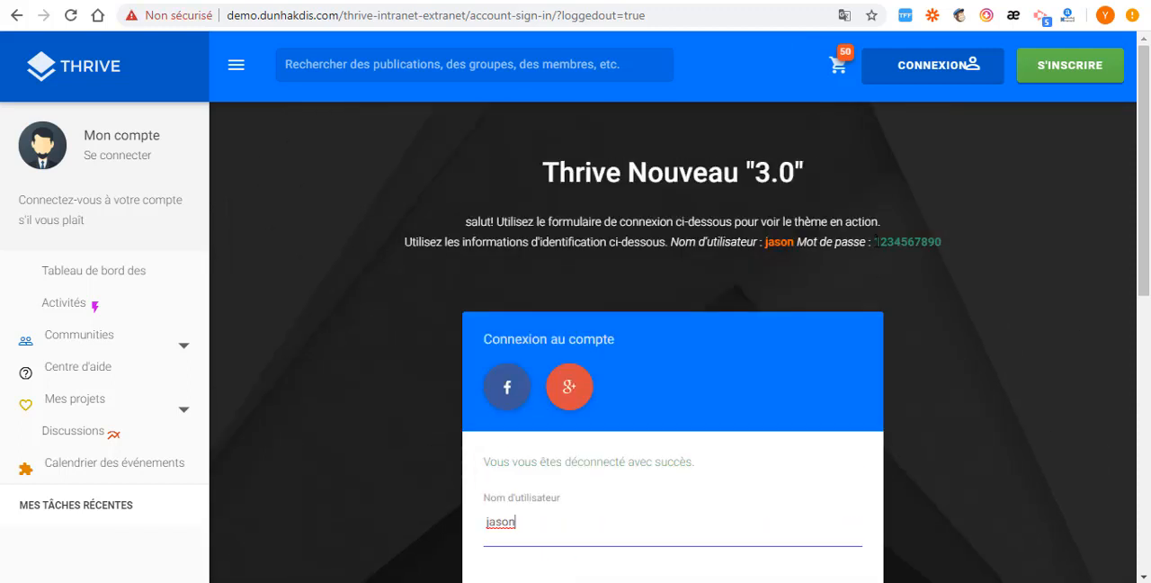
left_click_drag(876, 241, 987, 261)
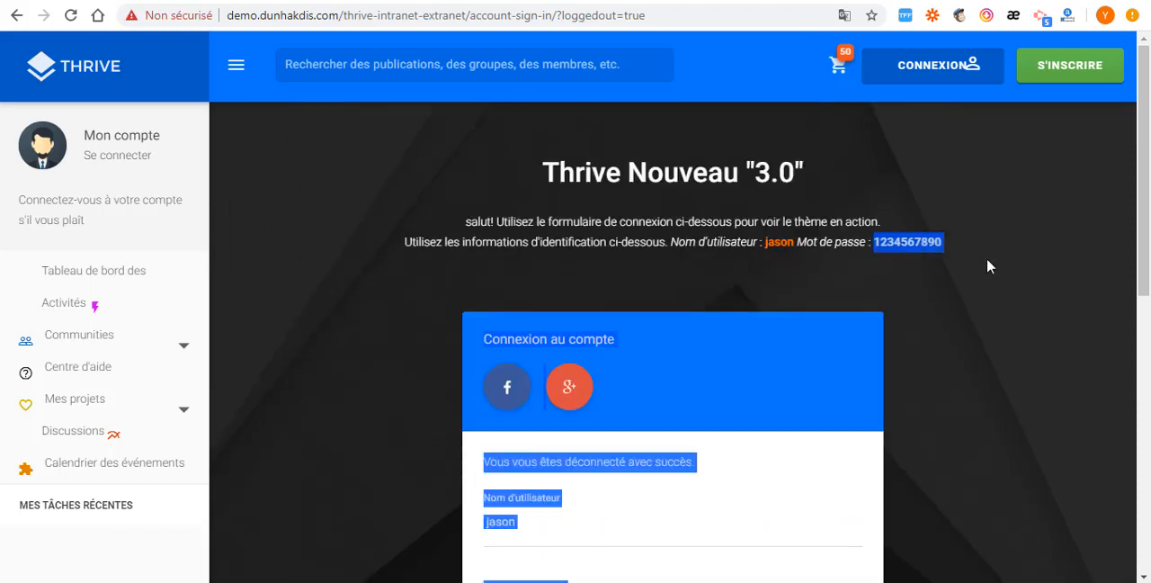
left_click(911, 241)
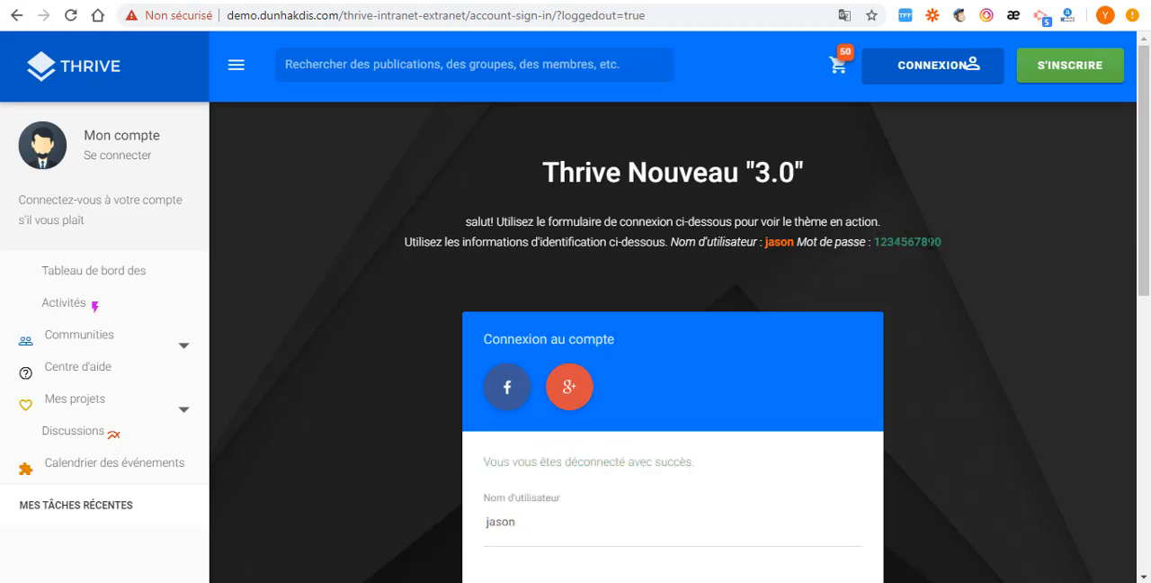
double_click(937, 241)
right_click(939, 244)
left_click(938, 252)
scroll(692, 274, "down", 1)
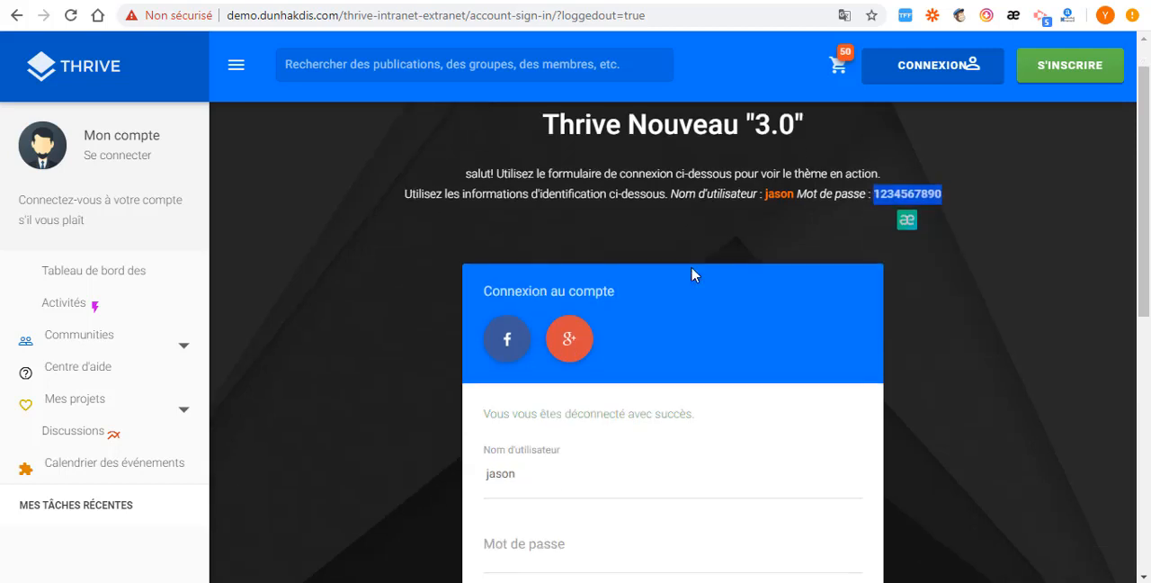
scroll(692, 274, "down", 2)
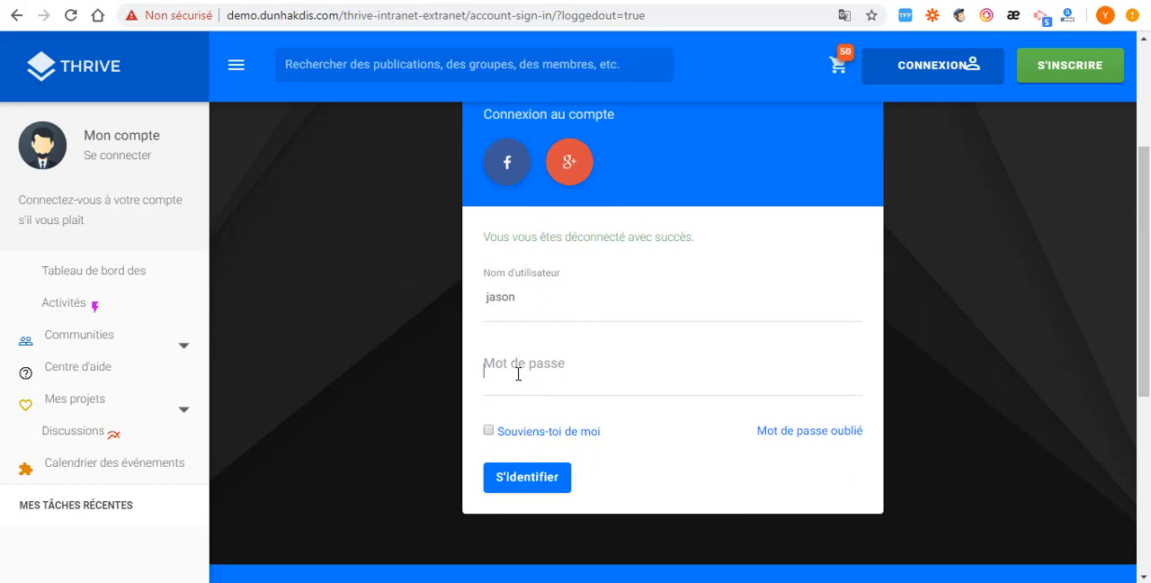
left_click(529, 373)
key("ctrl+v")
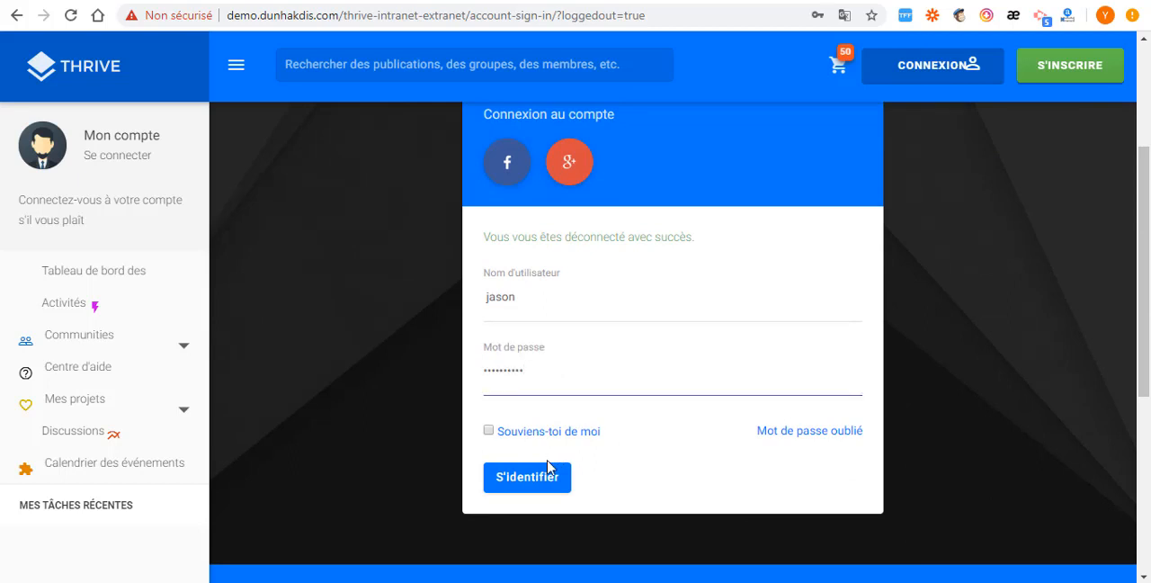
left_click(529, 483)
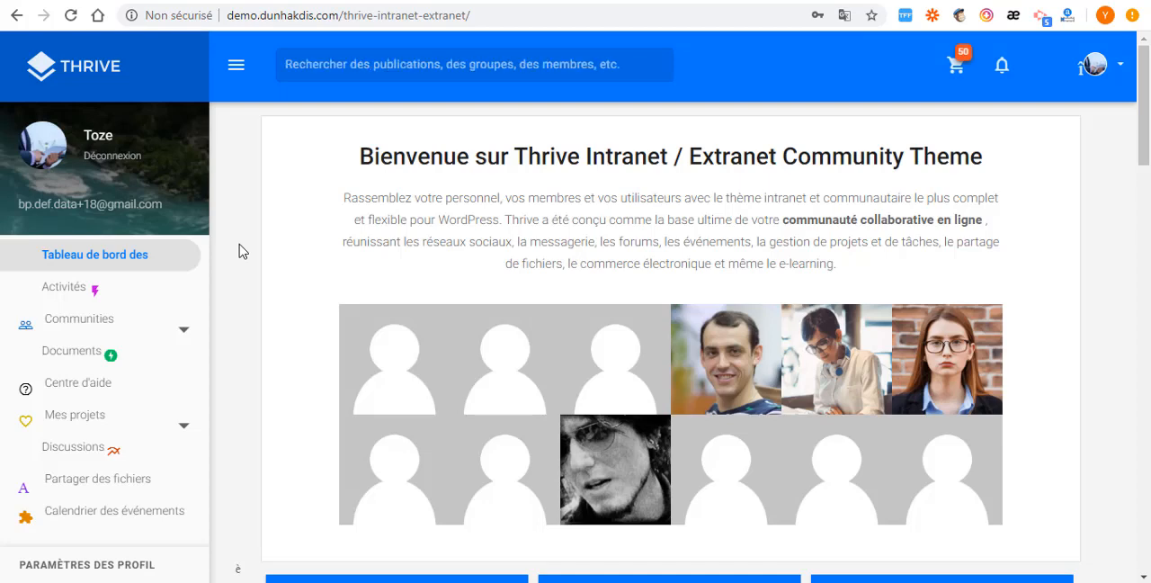
- Look through the dashboard's recent tasks, featured member, birthdays, staff and groups sections
scroll(723, 337, "down", 3)
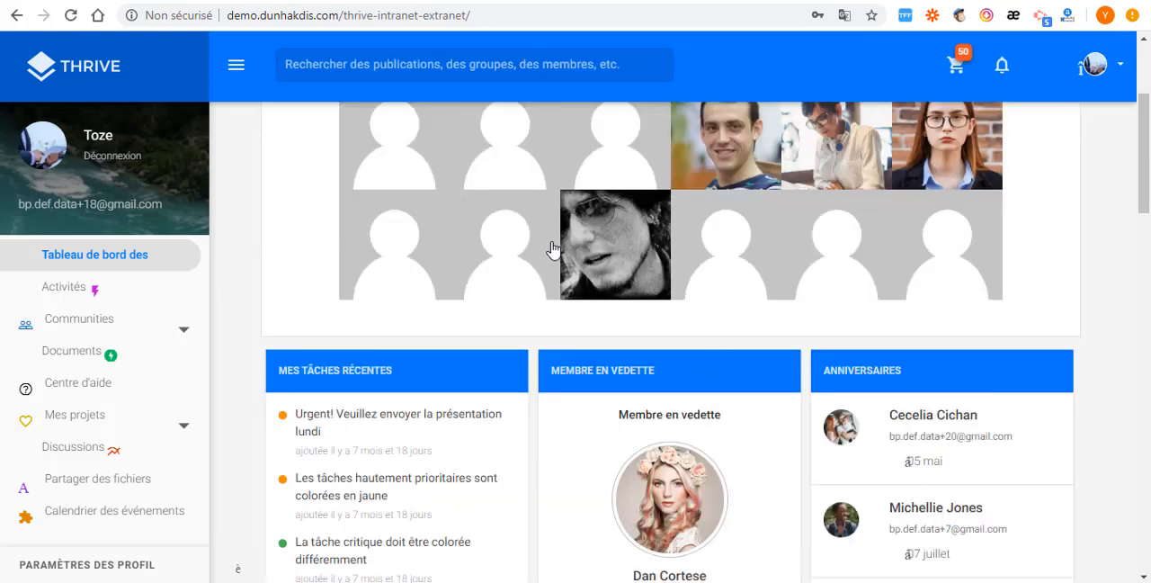
scroll(335, 341, "down", 2)
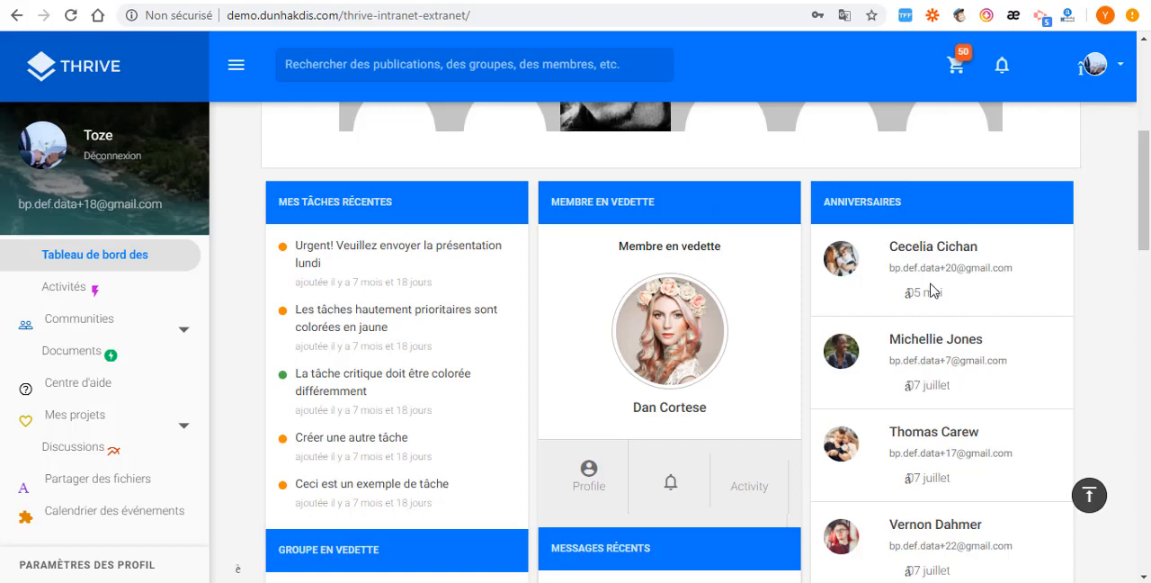
scroll(931, 290, "down", 5)
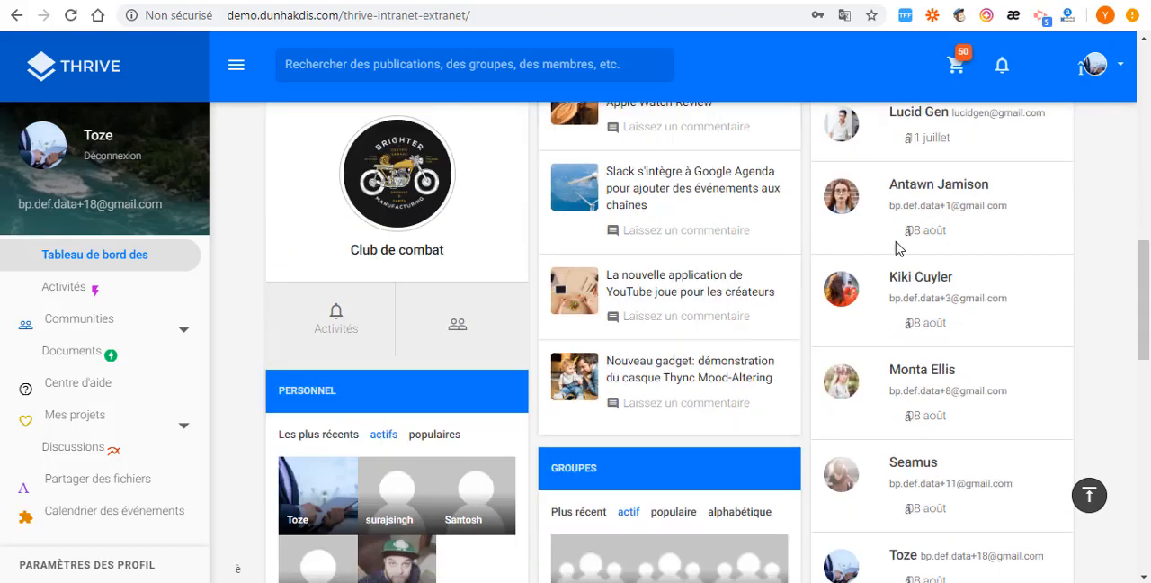
scroll(899, 248, "down", 2)
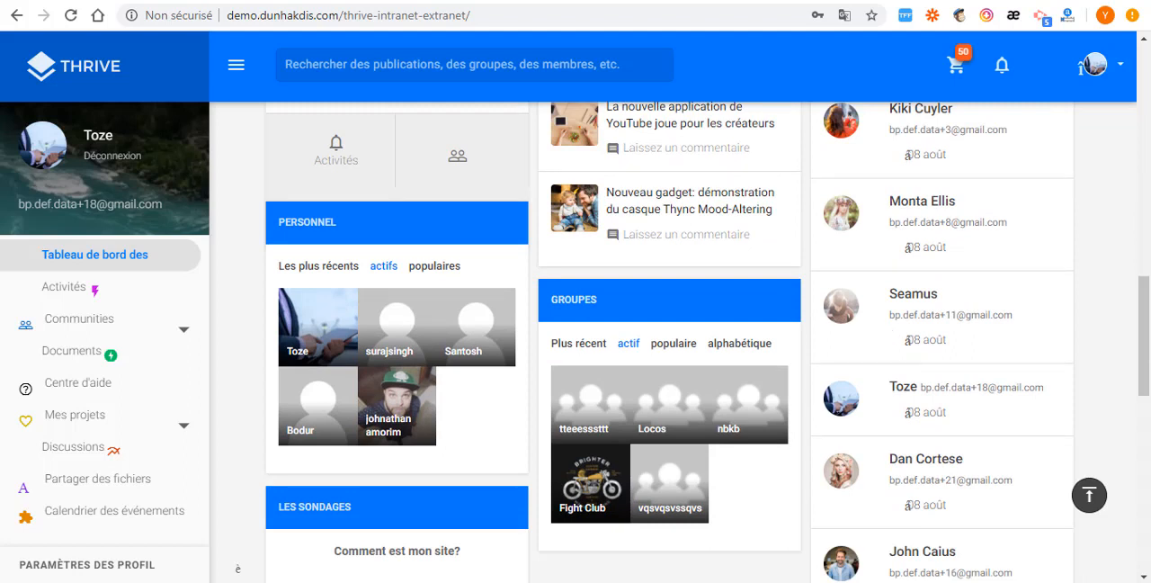
- Review the account menu and the sidebar's navigation and member sections, and open the signed-in member's profile page
left_click(1119, 67)
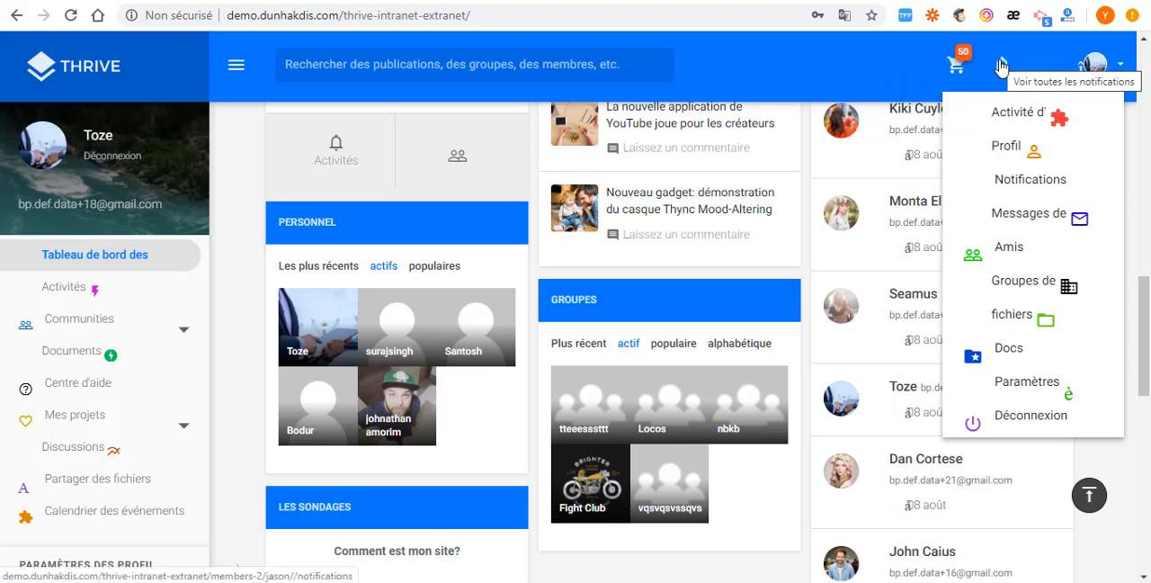
scroll(87, 325, "down", 3)
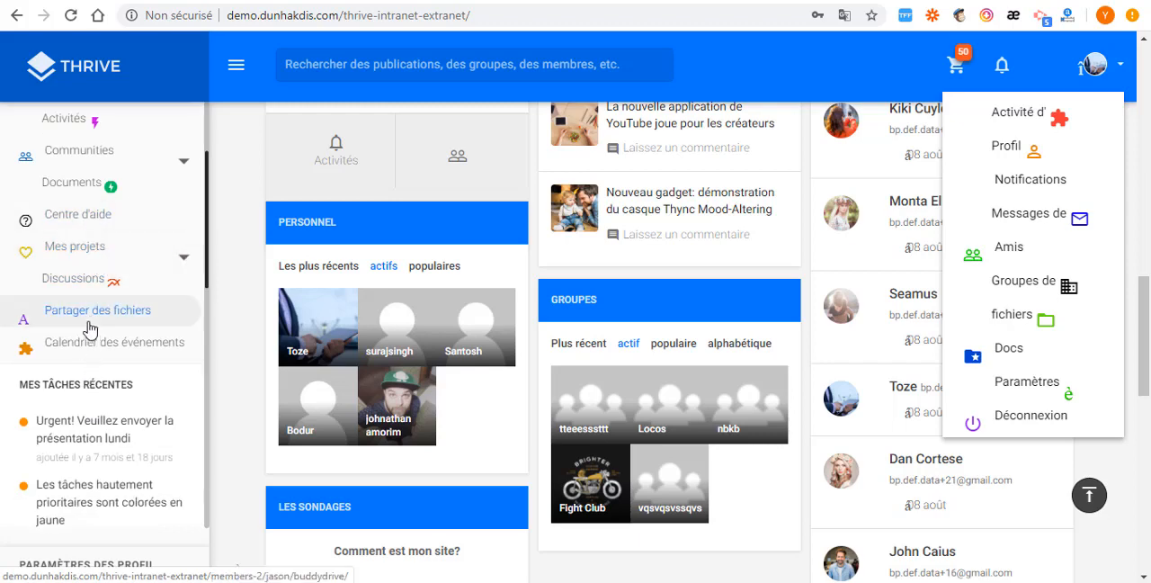
scroll(90, 326, "up", 3)
scroll(90, 334, "down", 5)
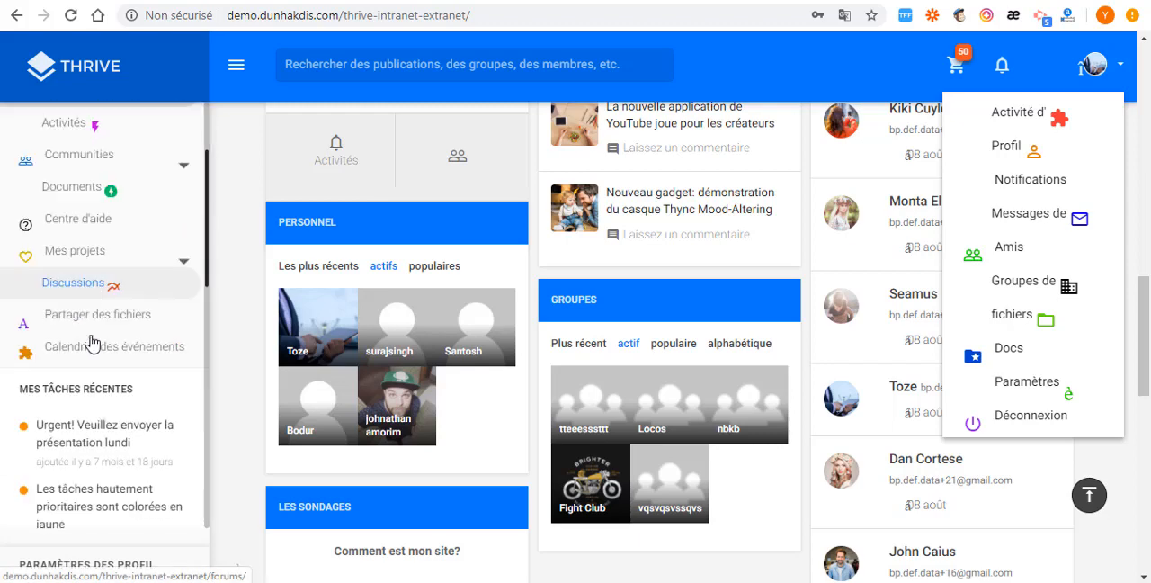
scroll(94, 342, "down", 6)
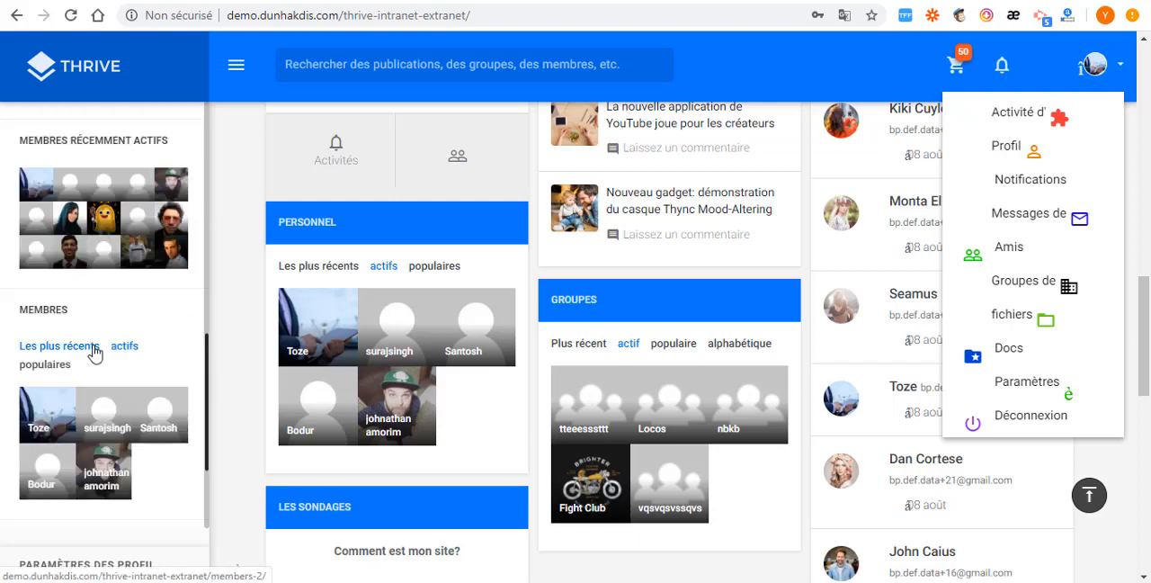
scroll(95, 351, "up", 5)
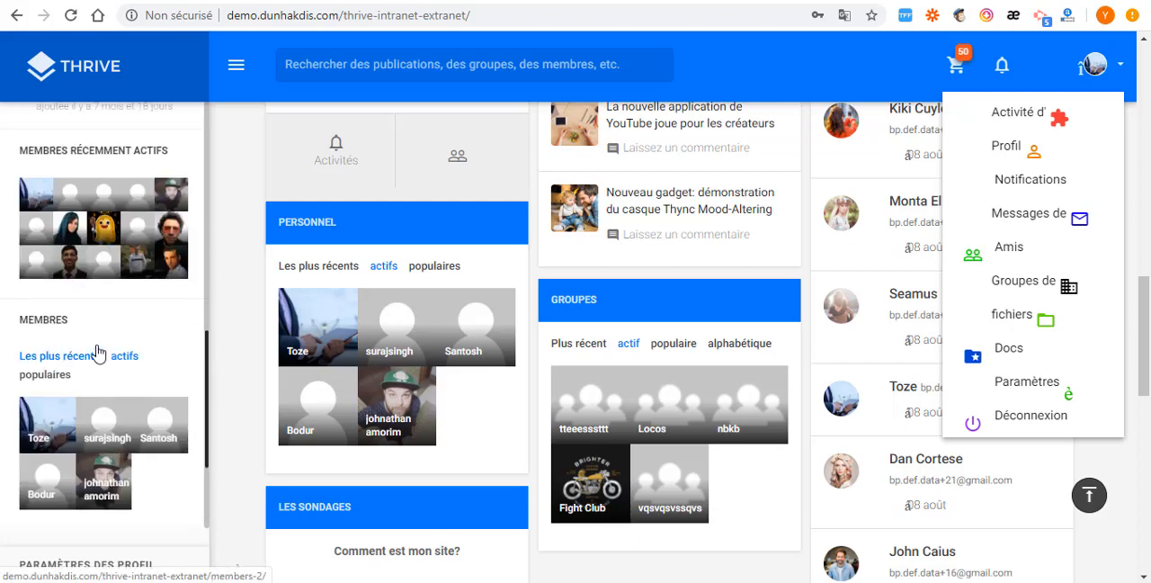
scroll(99, 333, "up", 2)
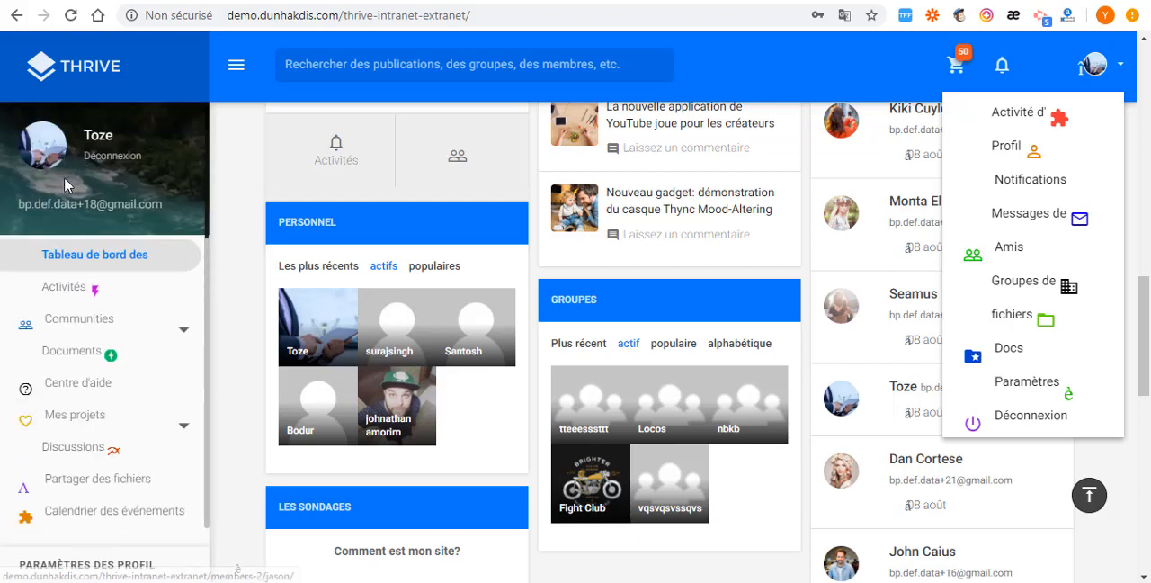
left_click(51, 159)
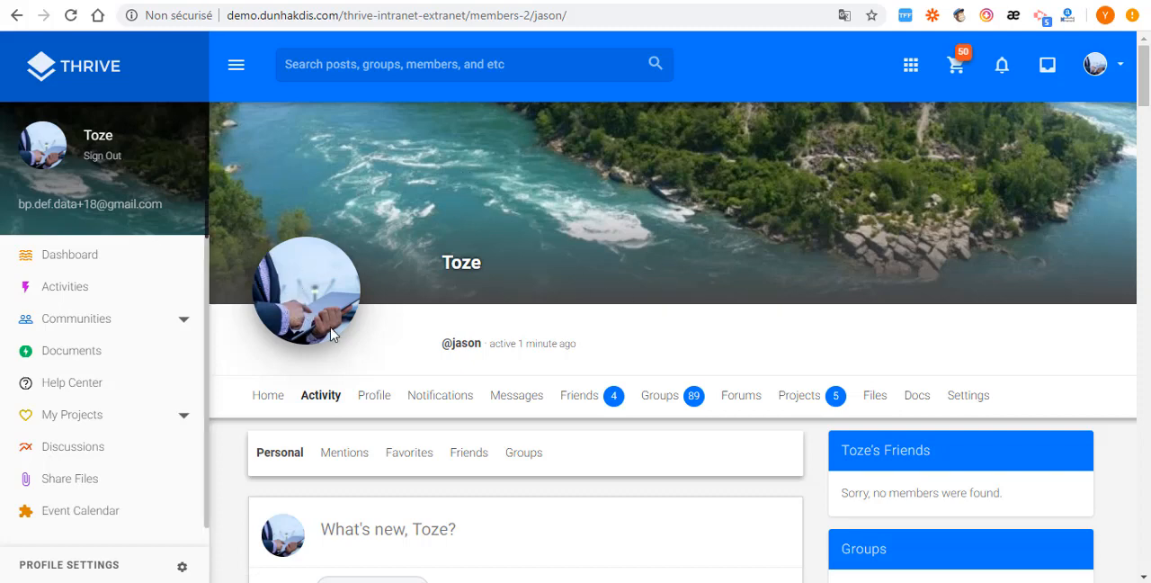
- Look through the member profile's activity feed, friends section and groups listing
scroll(306, 351, "down", 1)
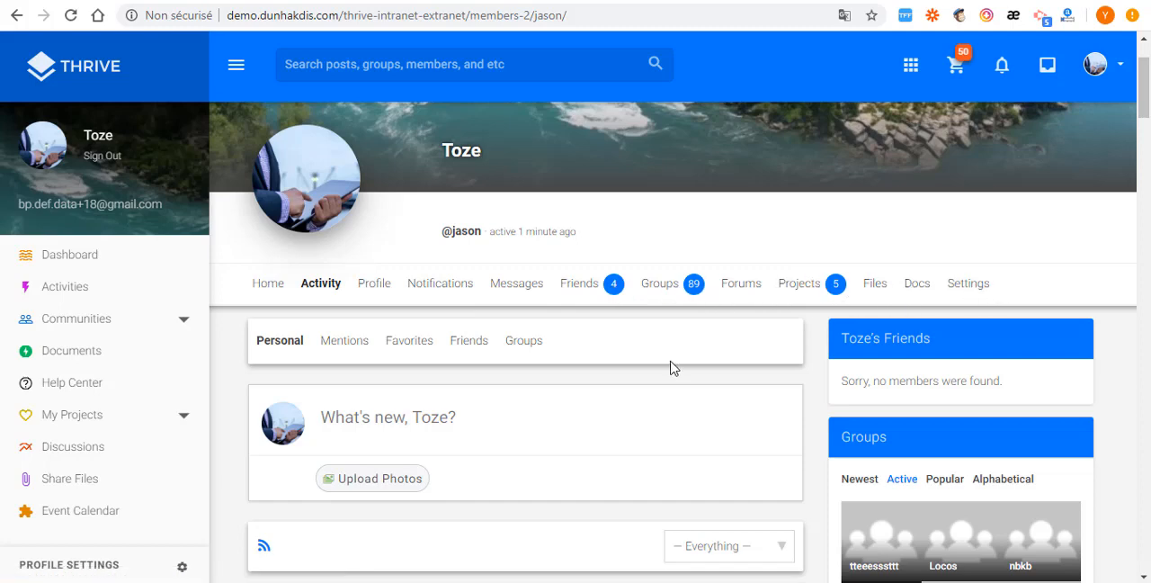
scroll(670, 367, "down", 6)
scroll(932, 398, "up", 4)
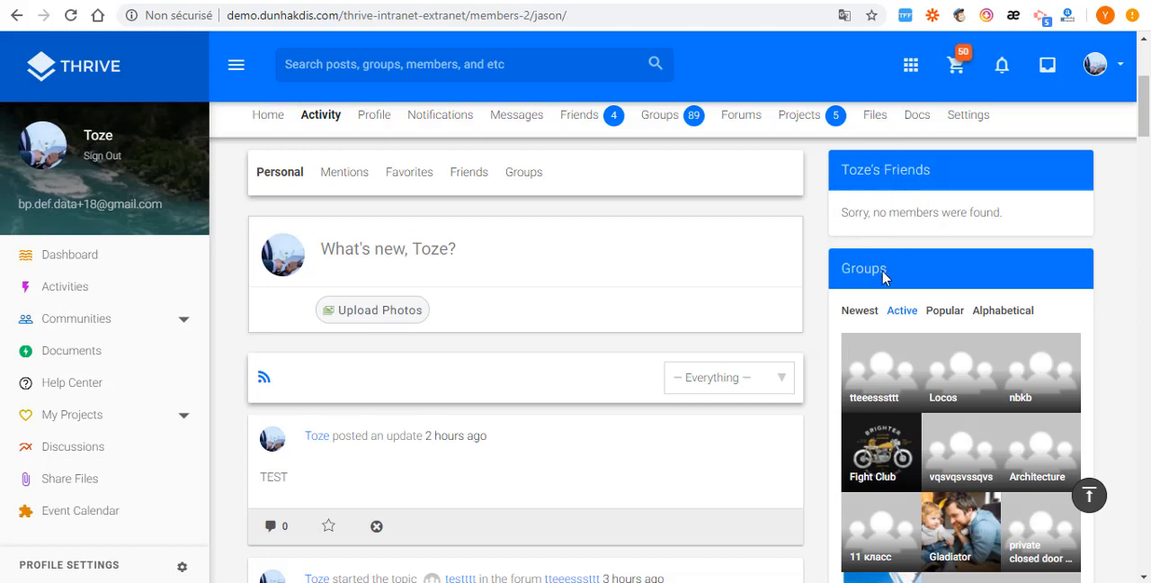
scroll(884, 275, "down", 2)
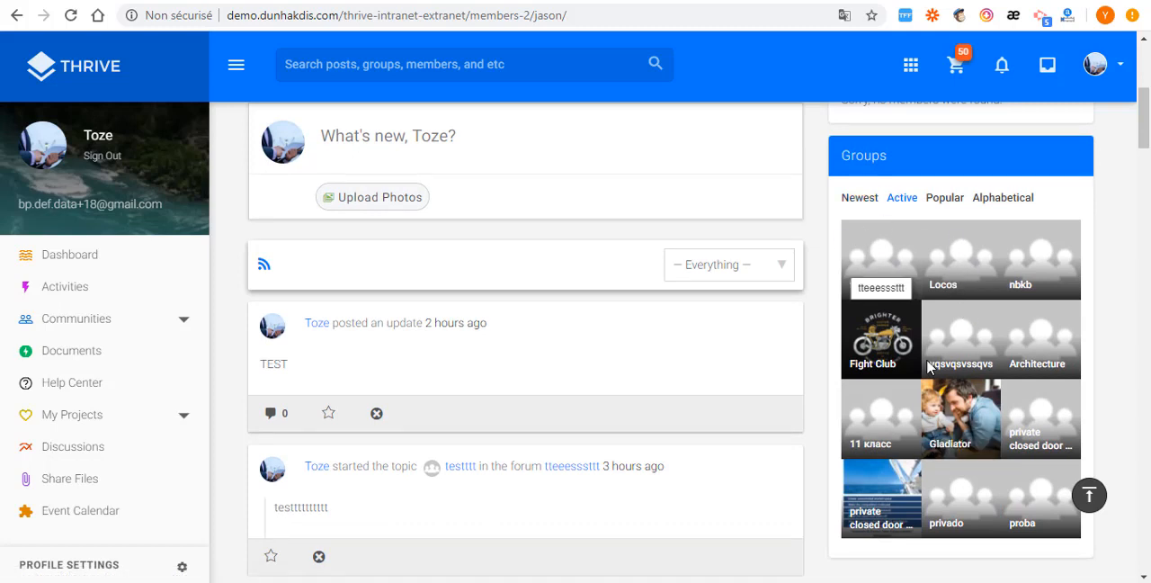
scroll(819, 449, "down", 4)
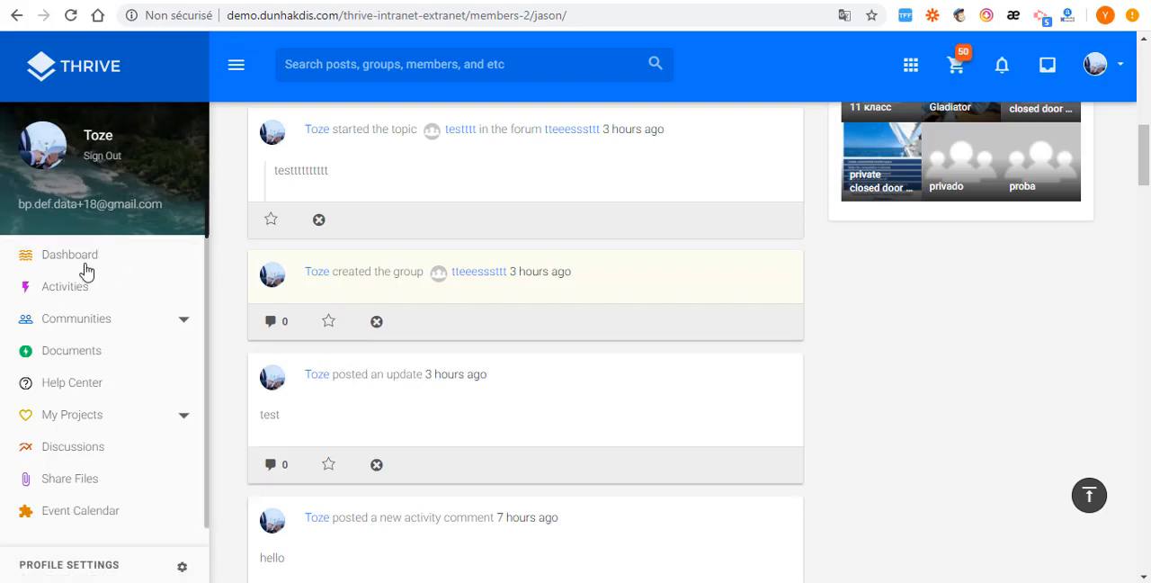
- Return to the demo's dashboard and look through its featured group, recent posts, staff, birthdays and footer sections
left_click(159, 267)
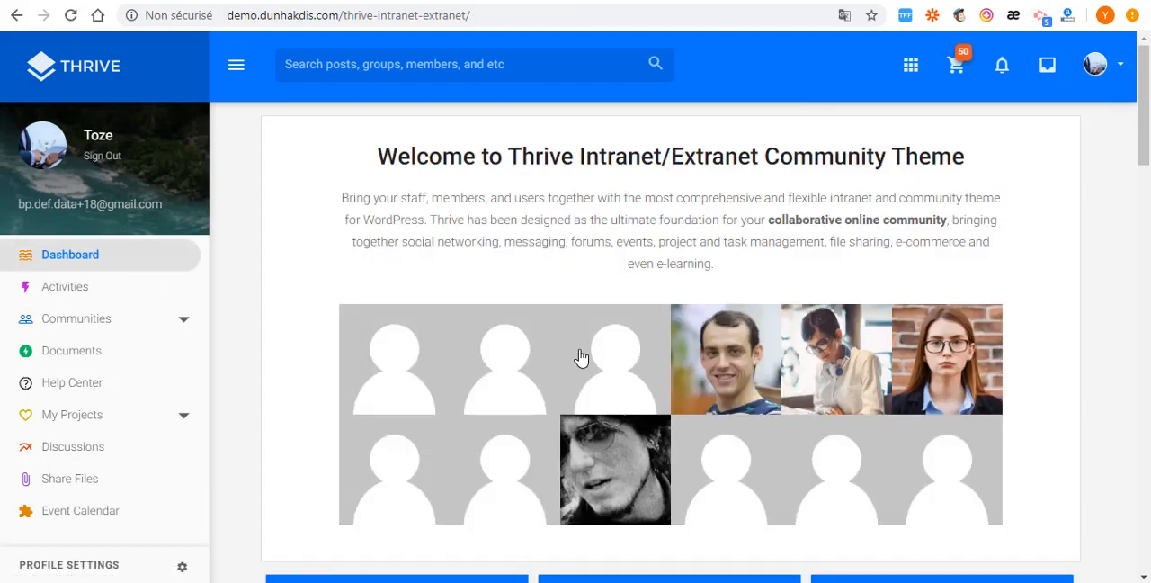
scroll(581, 356, "down", 3)
scroll(688, 269, "up", 3)
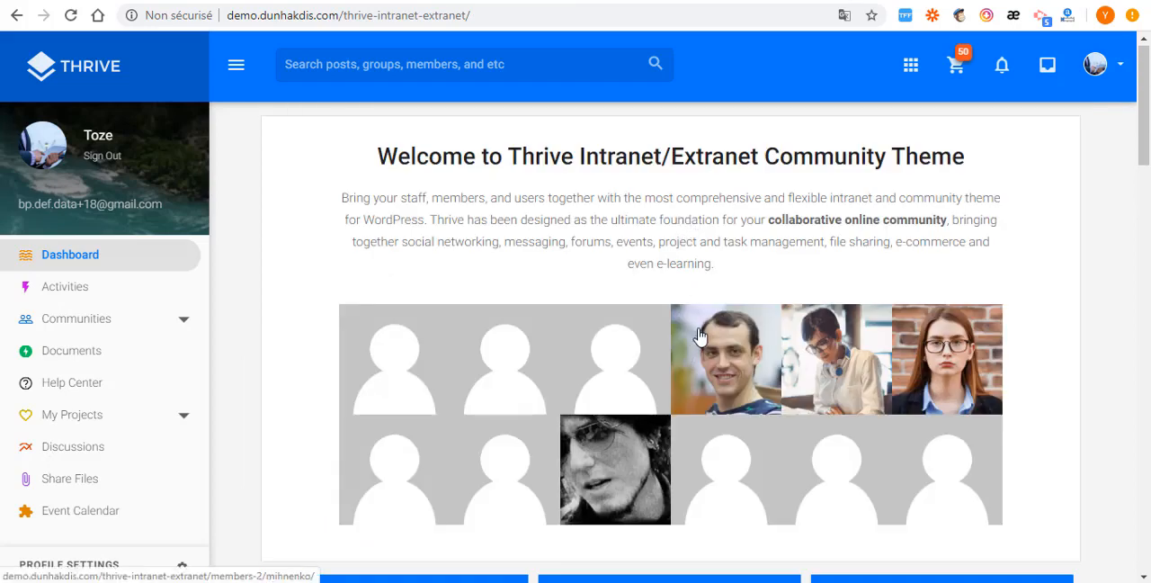
scroll(711, 362, "down", 2)
scroll(706, 353, "down", 10)
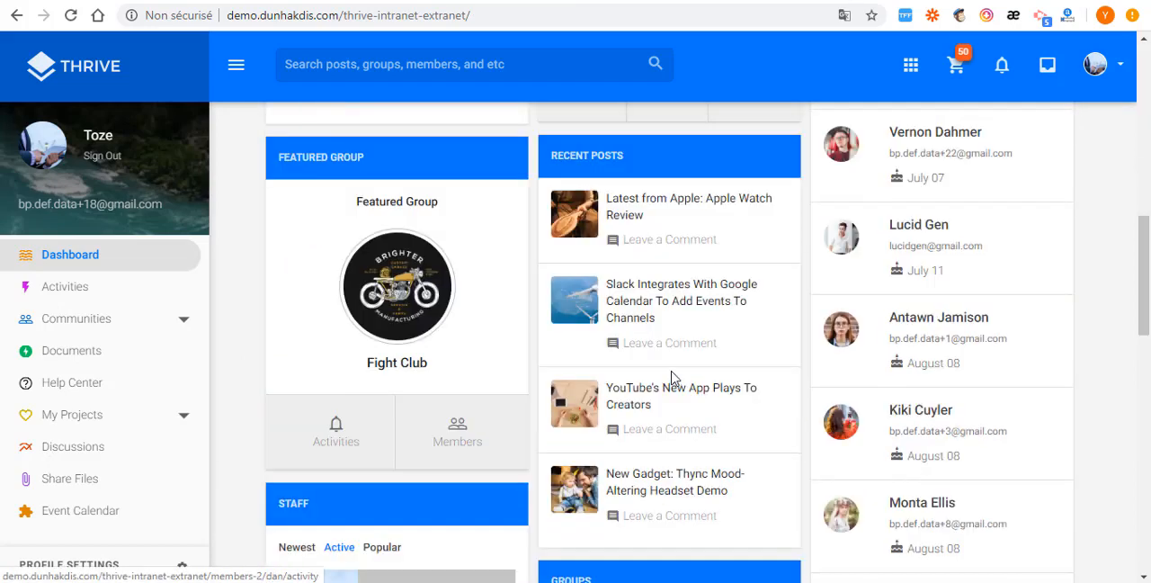
scroll(769, 369, "down", 3)
scroll(830, 350, "up", 8)
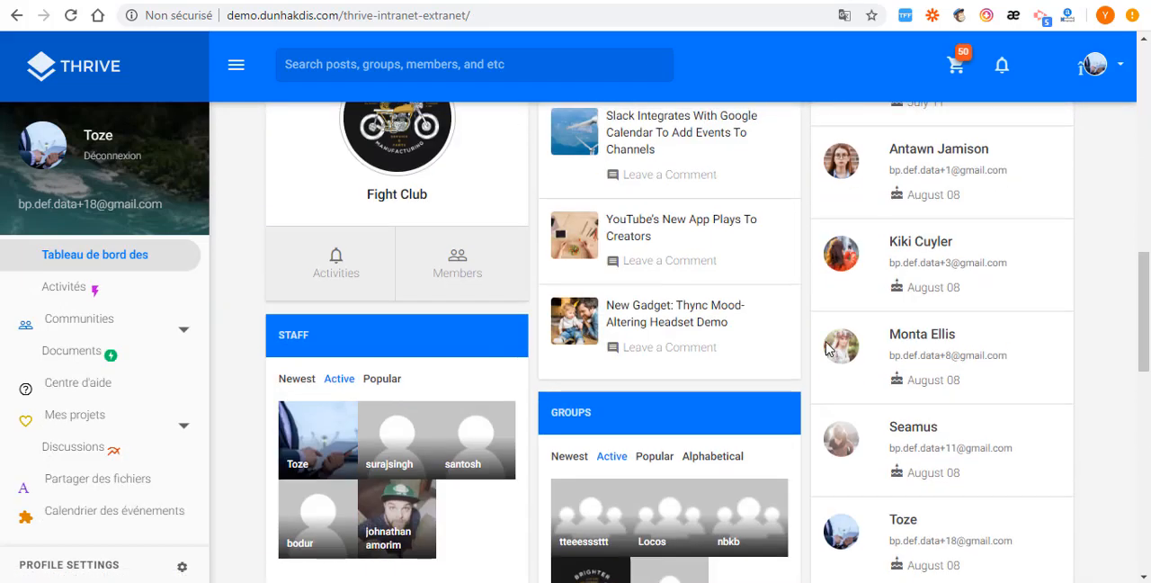
scroll(822, 350, "down", 9)
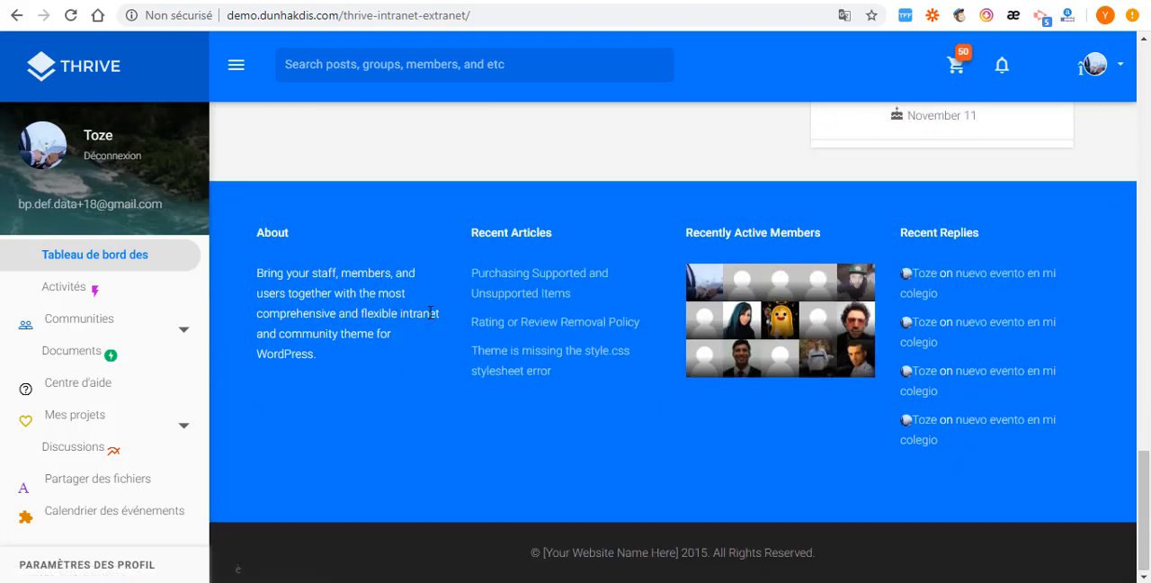
scroll(596, 332, "up", 4)
scroll(596, 332, "up", 10)
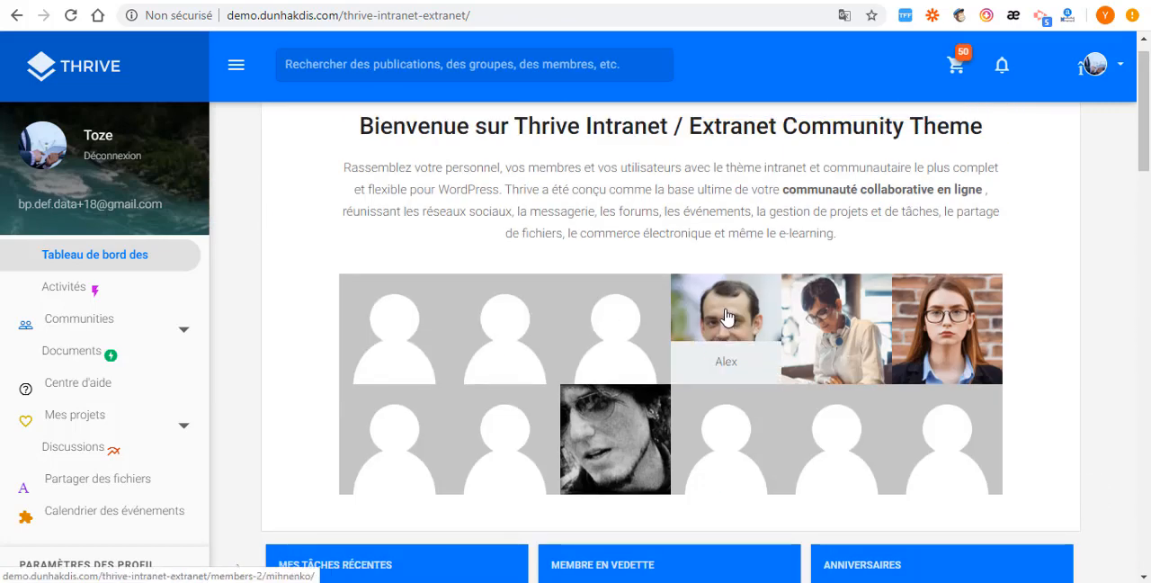
- Open the profile of the first pictured member in the dashboard's welcome grid and review their activity and groups
left_click(736, 326)
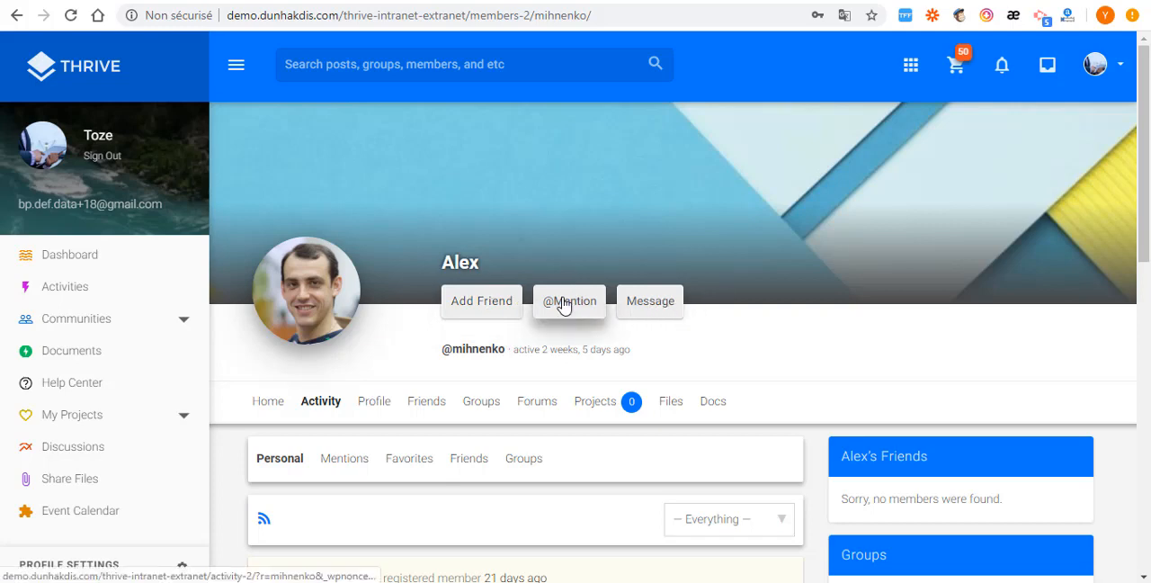
scroll(532, 347, "down", 3)
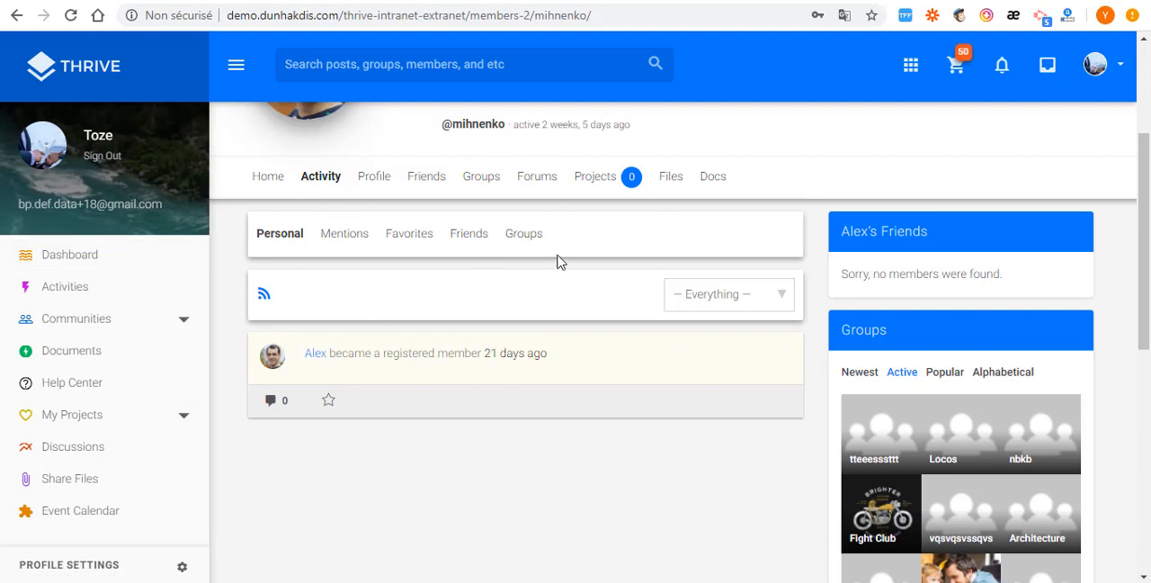
scroll(557, 260, "up", 3)
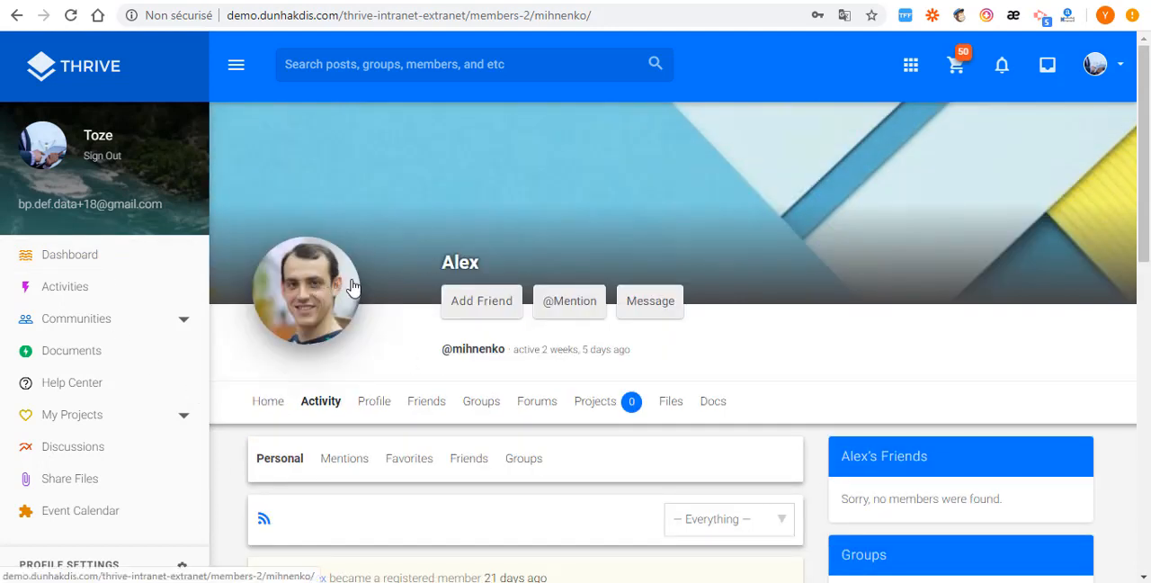
scroll(540, 256, "down", 4)
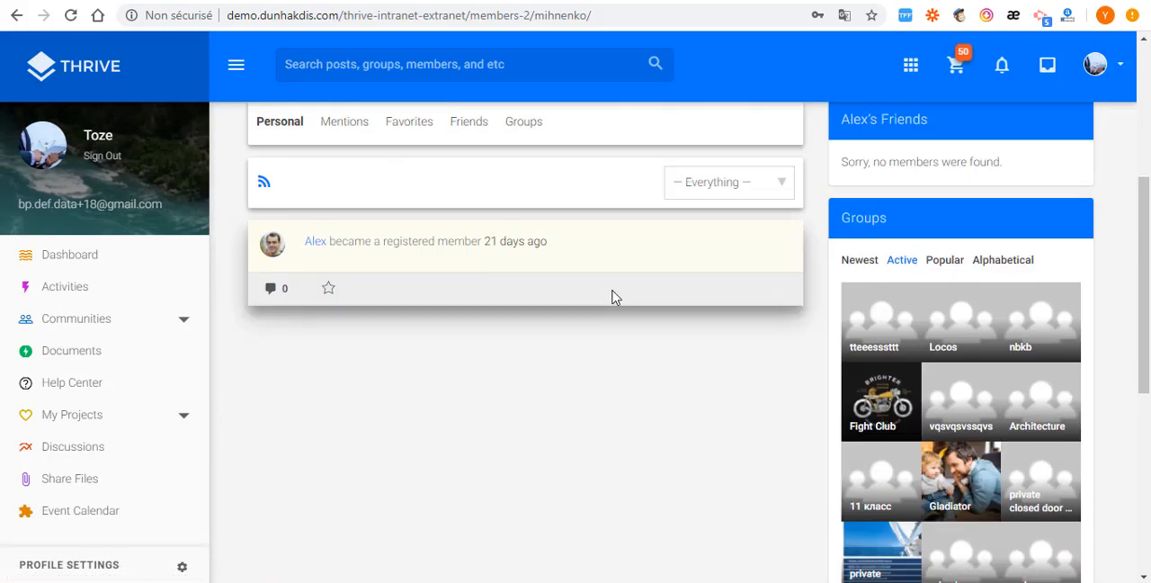
scroll(612, 297, "down", 3)
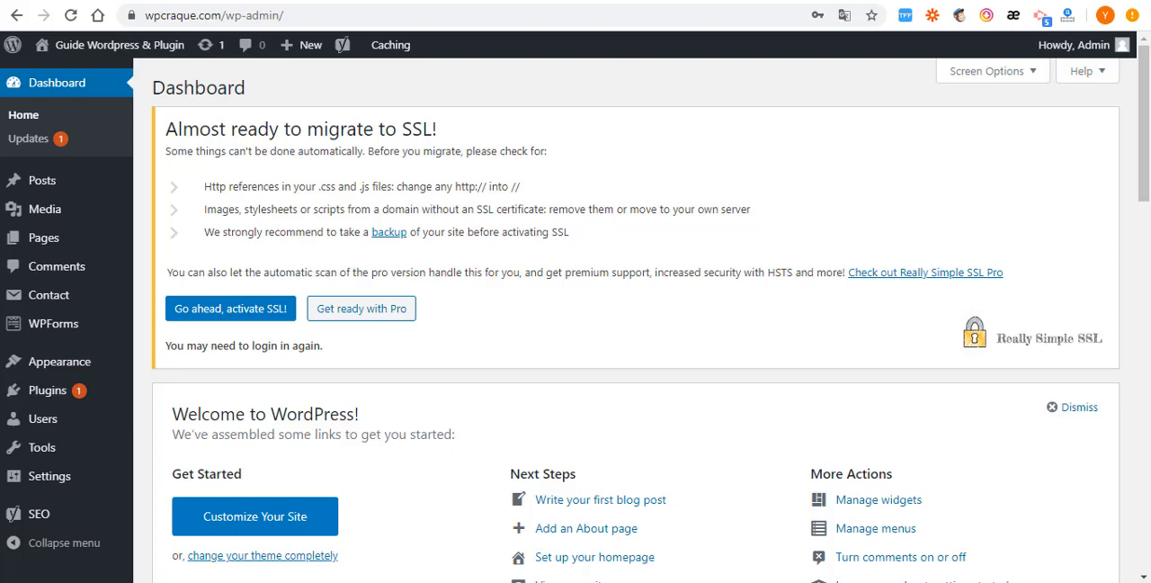
- Look over the wpcraque.com WordPress admin dashboard and open the site's General settings
scroll(39, 111, "down", 4)
scroll(36, 395, "down", 3)
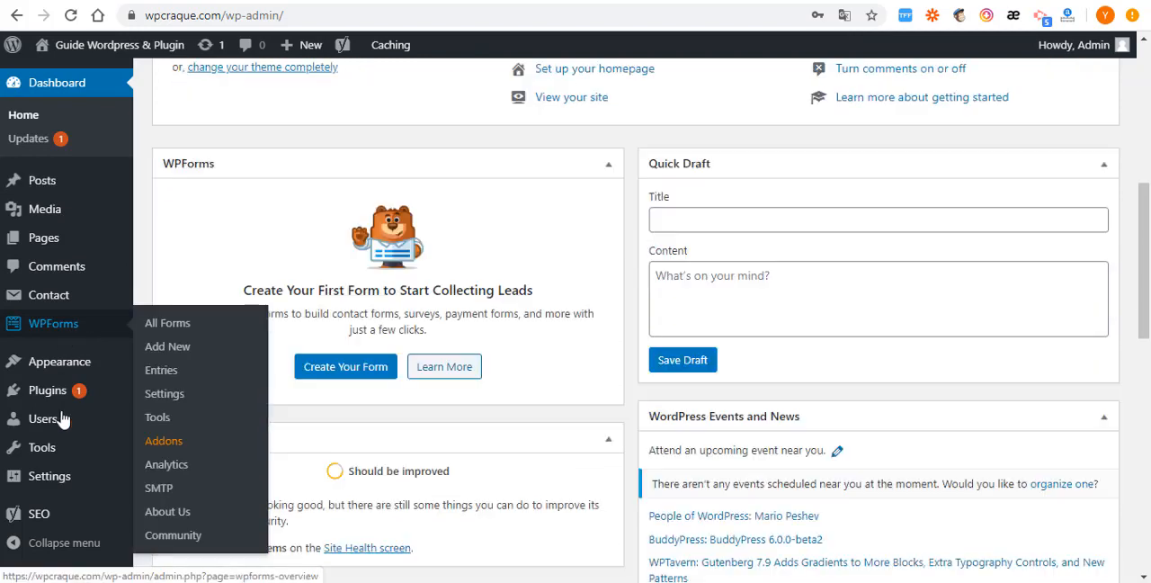
mouse_move(39, 447)
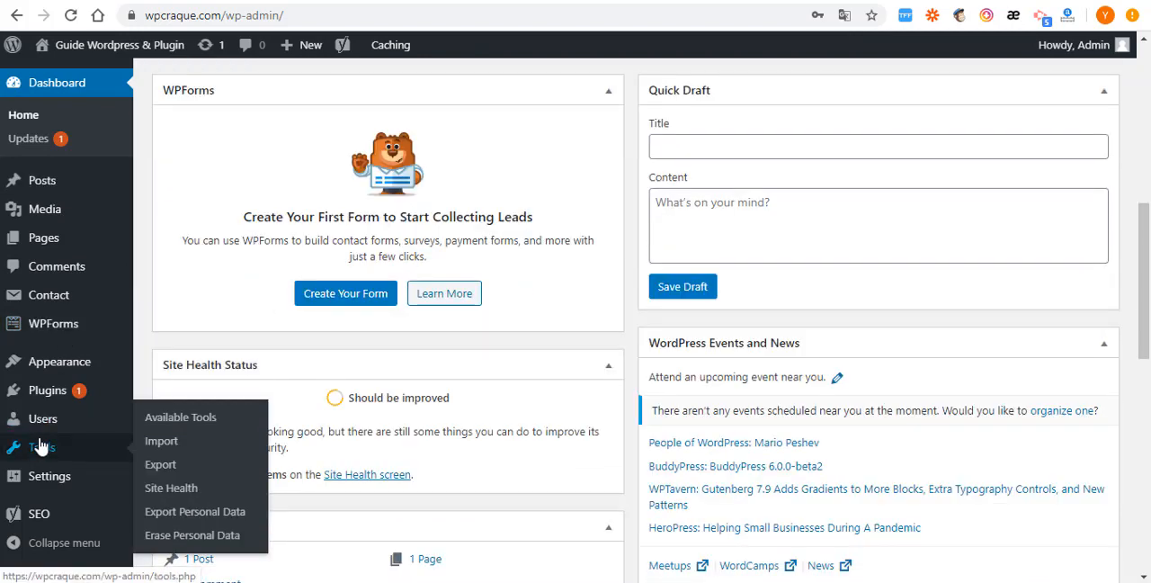
mouse_move(39, 425)
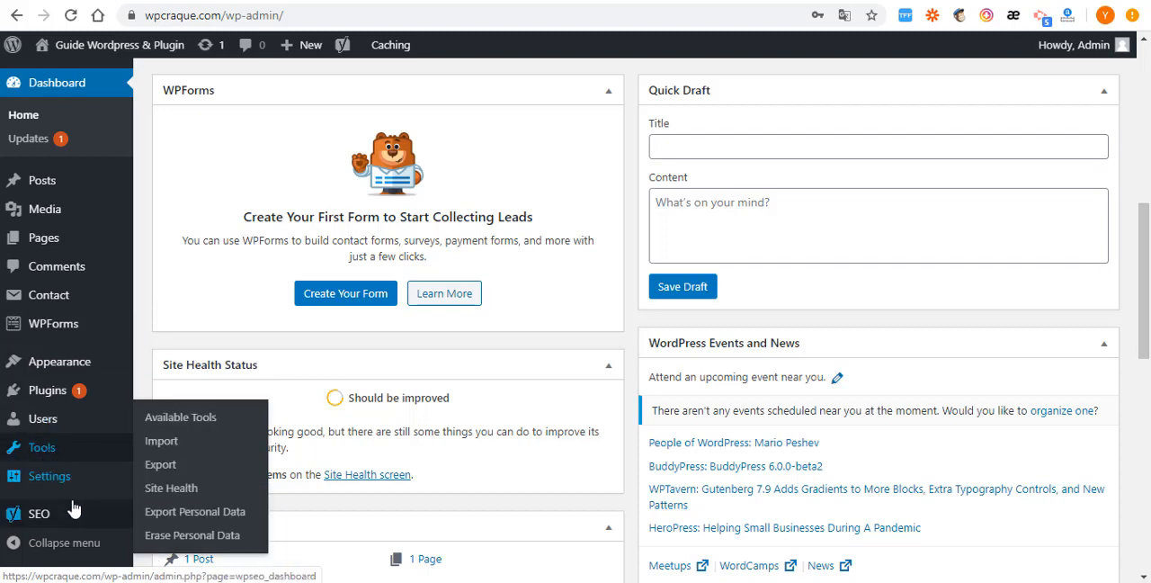
mouse_move(61, 483)
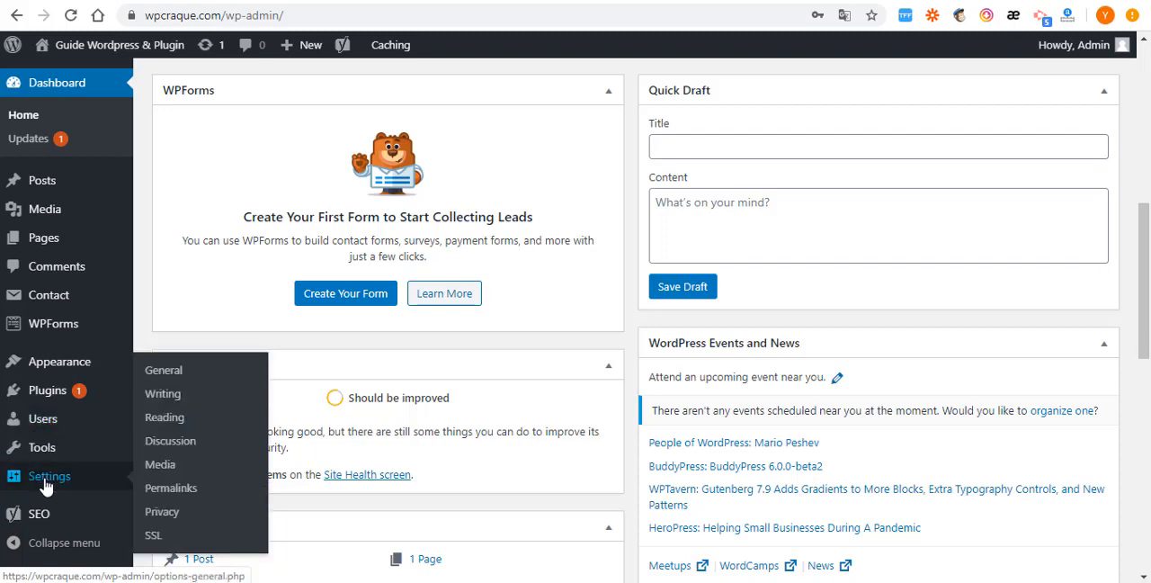
left_click(162, 371)
scroll(507, 249, "down", 3)
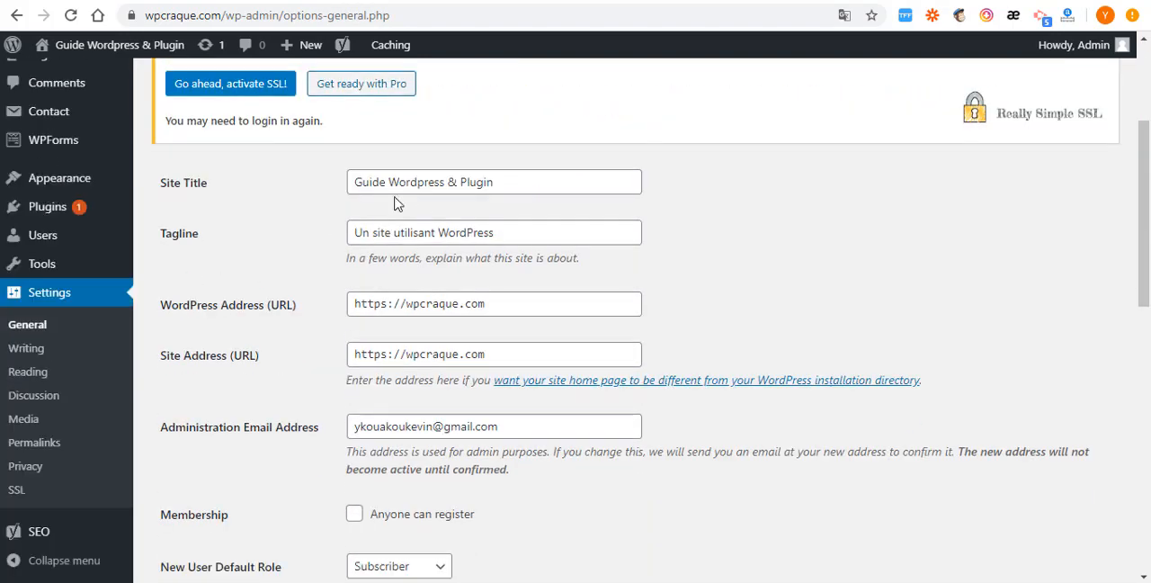
- Review the site title, tagline, WordPress address and administration email fields in the General settings
left_click_drag(507, 181, 354, 184)
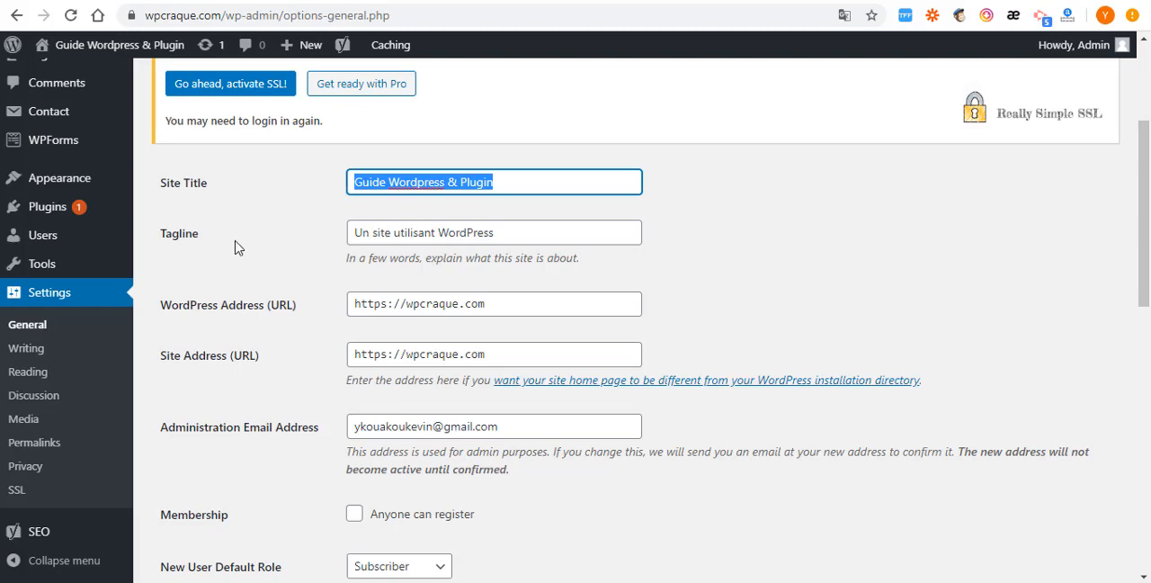
key("Tab")
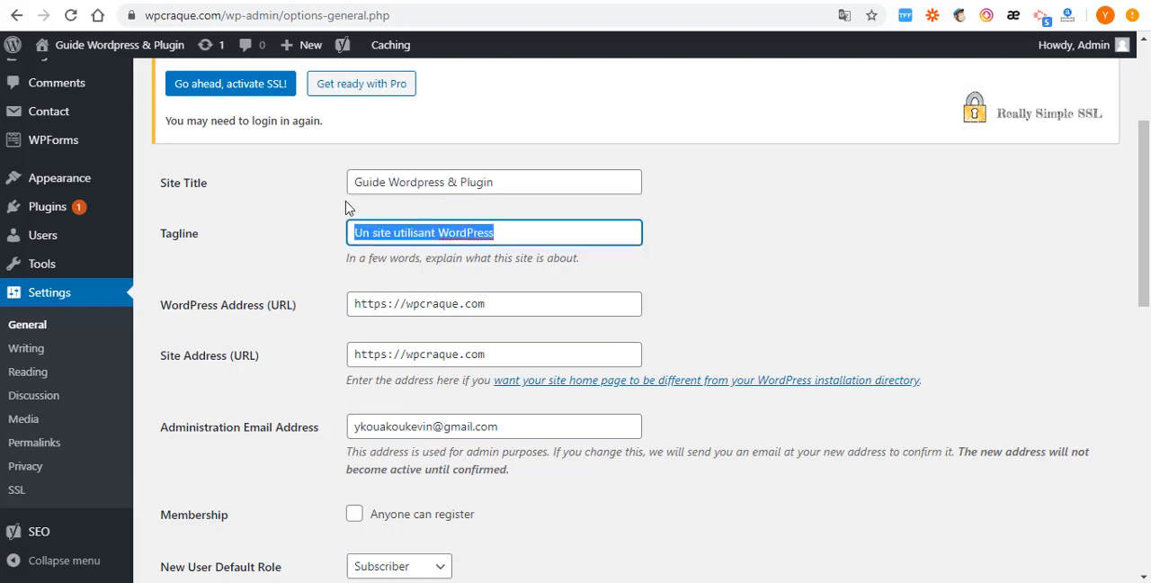
scroll(351, 221, "down", 1)
key("Tab")
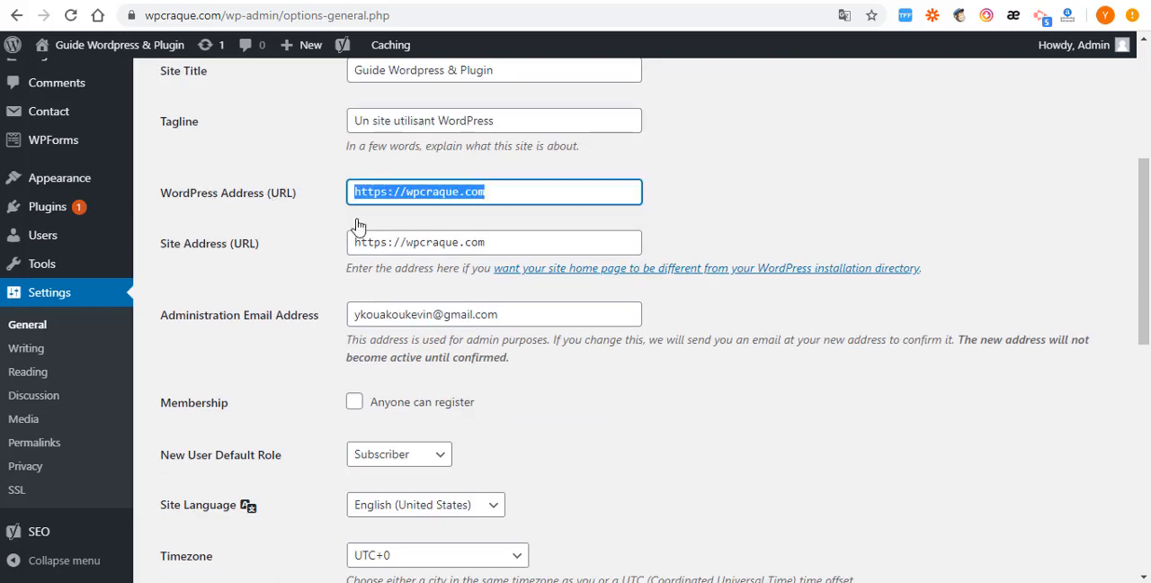
scroll(357, 229, "down", 1)
left_click_drag(513, 197, 228, 171)
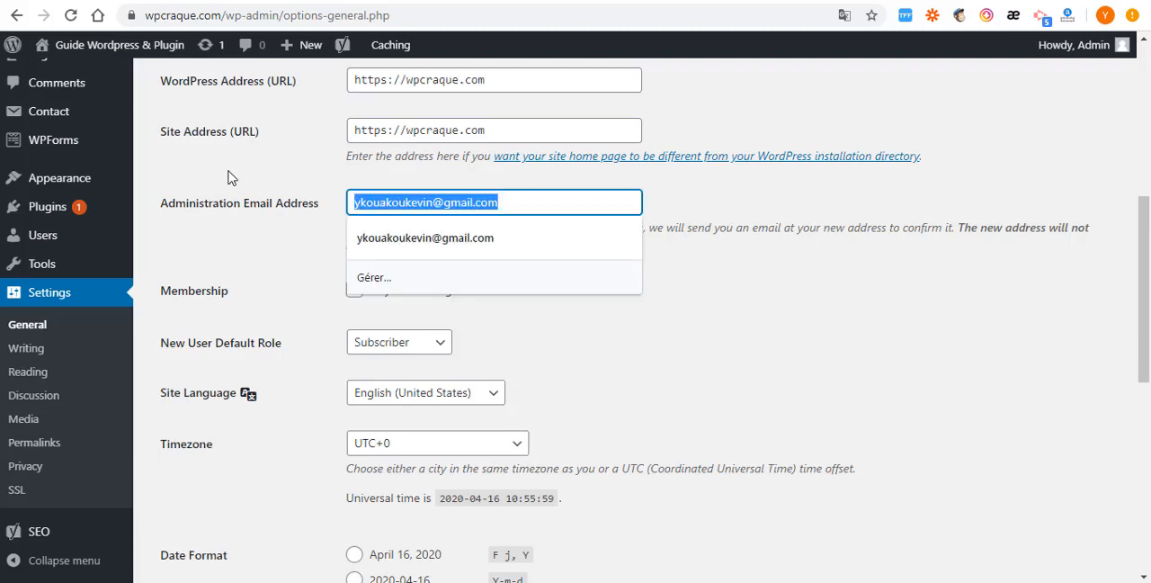
- Set the site language to Français and save the General settings
scroll(378, 215, "down", 2)
scroll(589, 128, "up", 2)
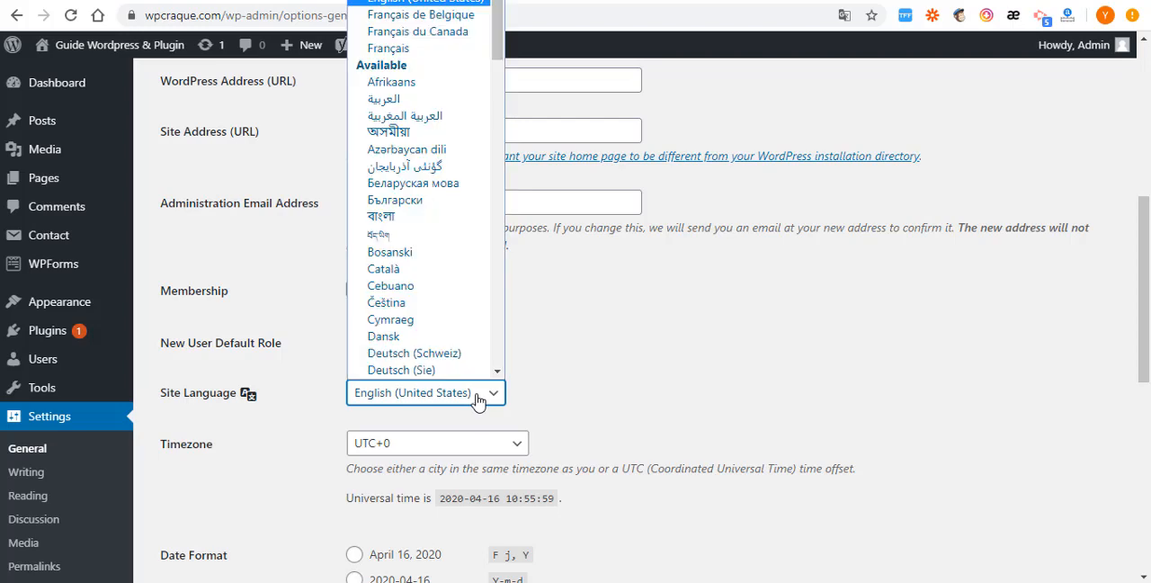
left_click(390, 48)
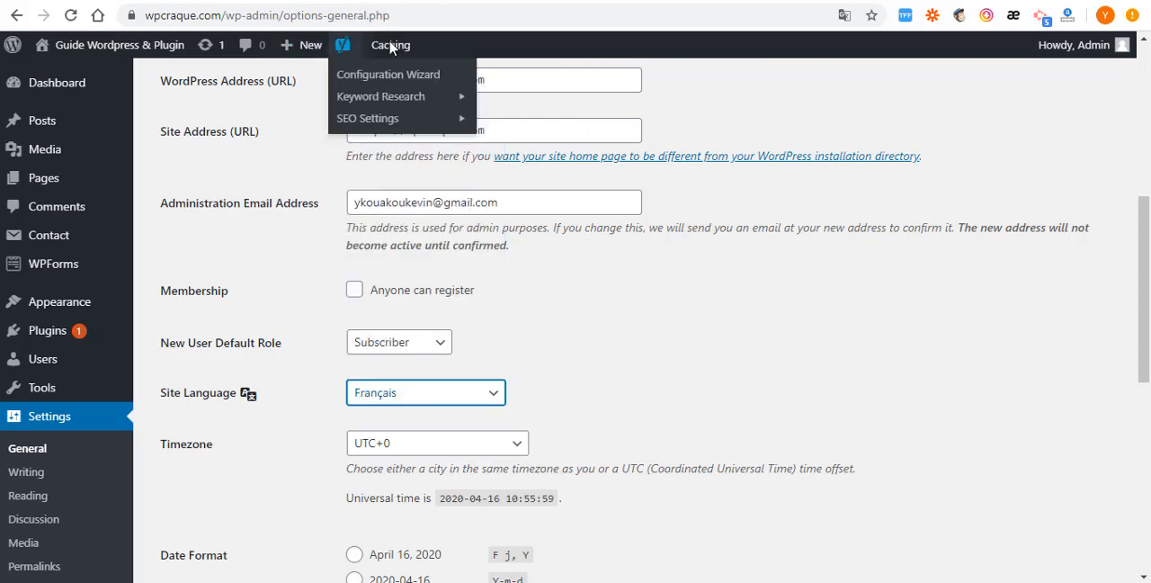
scroll(270, 355, "down", 5)
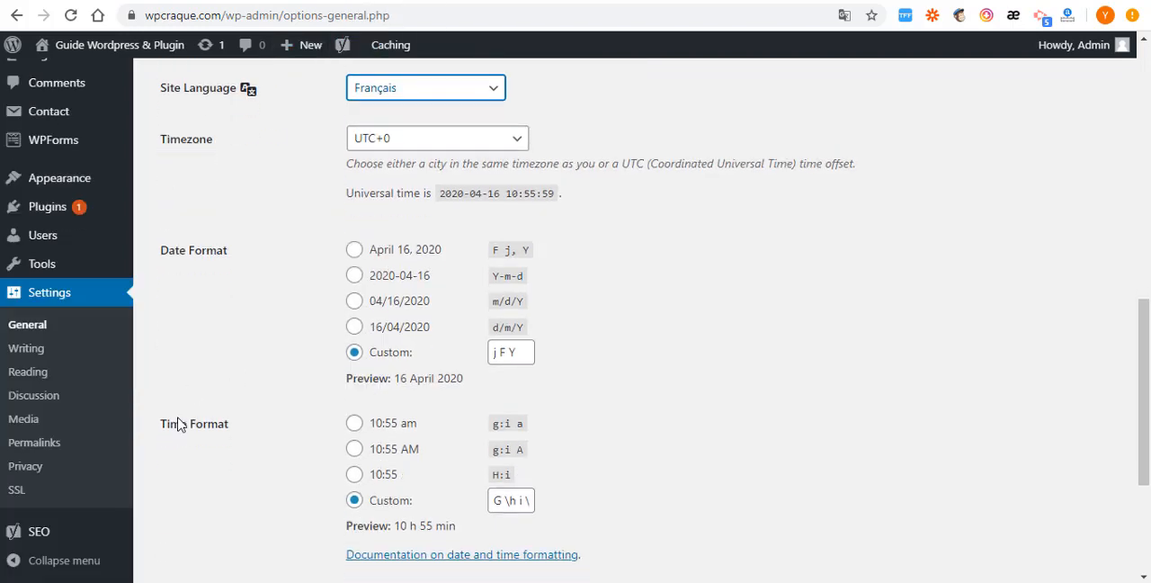
left_click(188, 500)
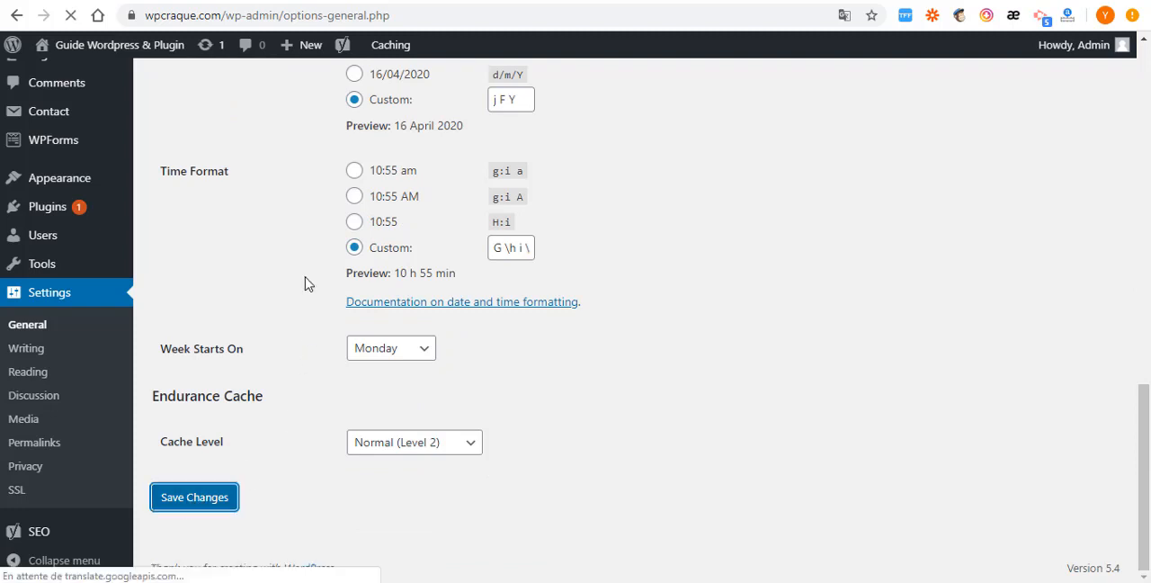
- Allow anyone to register on the site and look through the default role options for new users
scroll(303, 284, "up", 3)
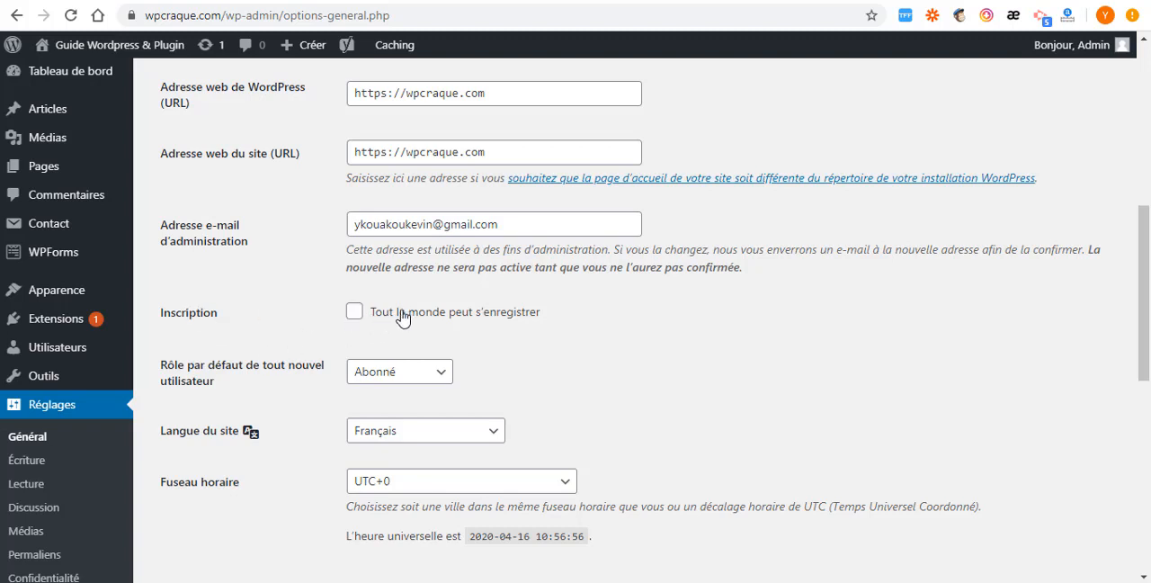
left_click(354, 312)
scroll(327, 306, "down", 3)
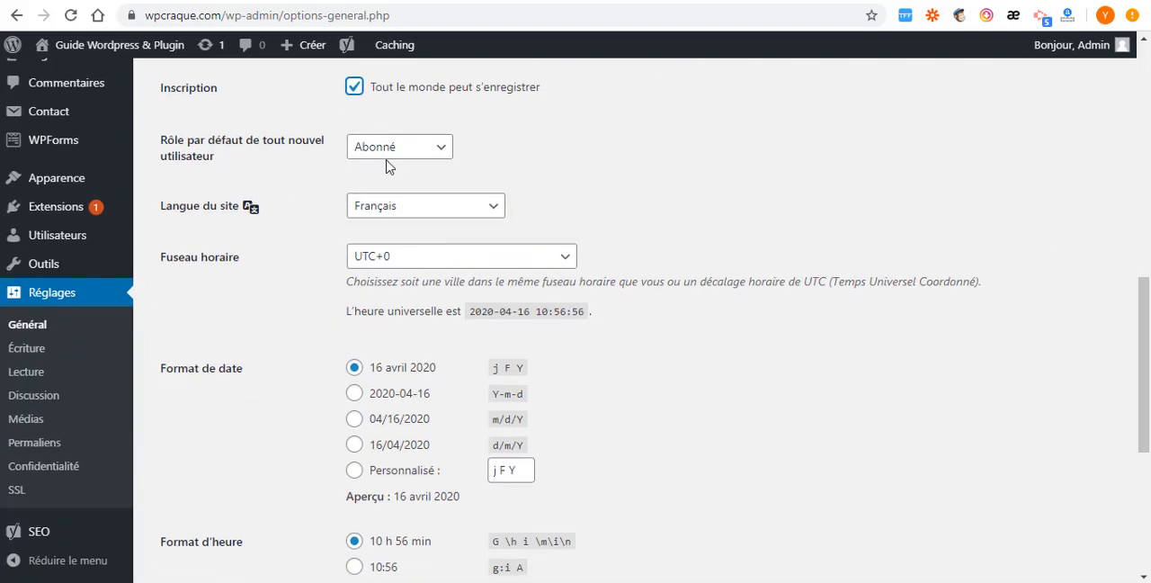
left_click(423, 153)
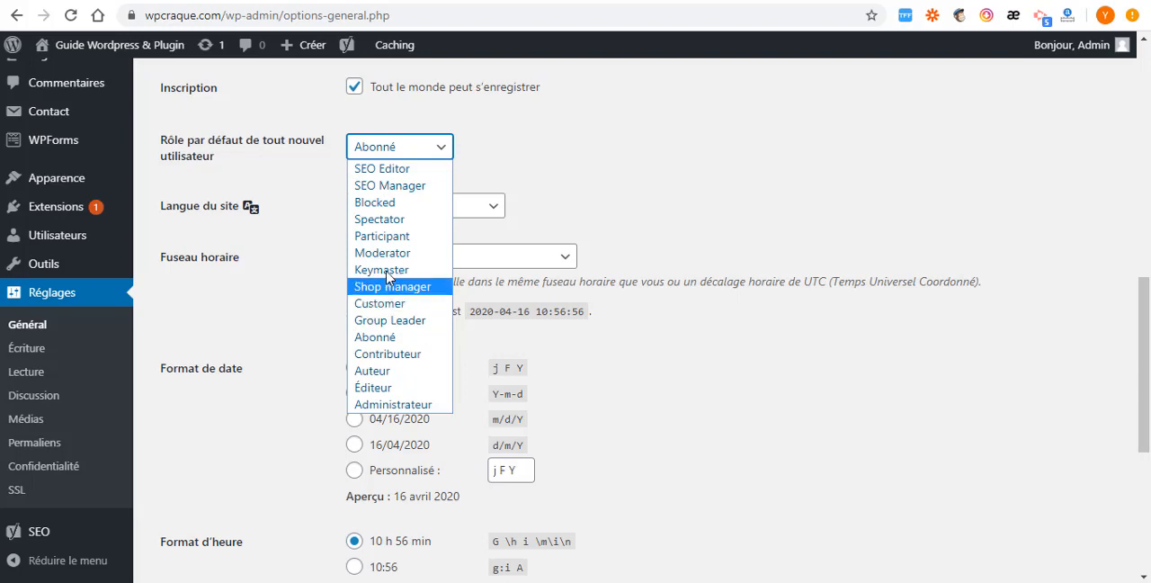
left_click(570, 153)
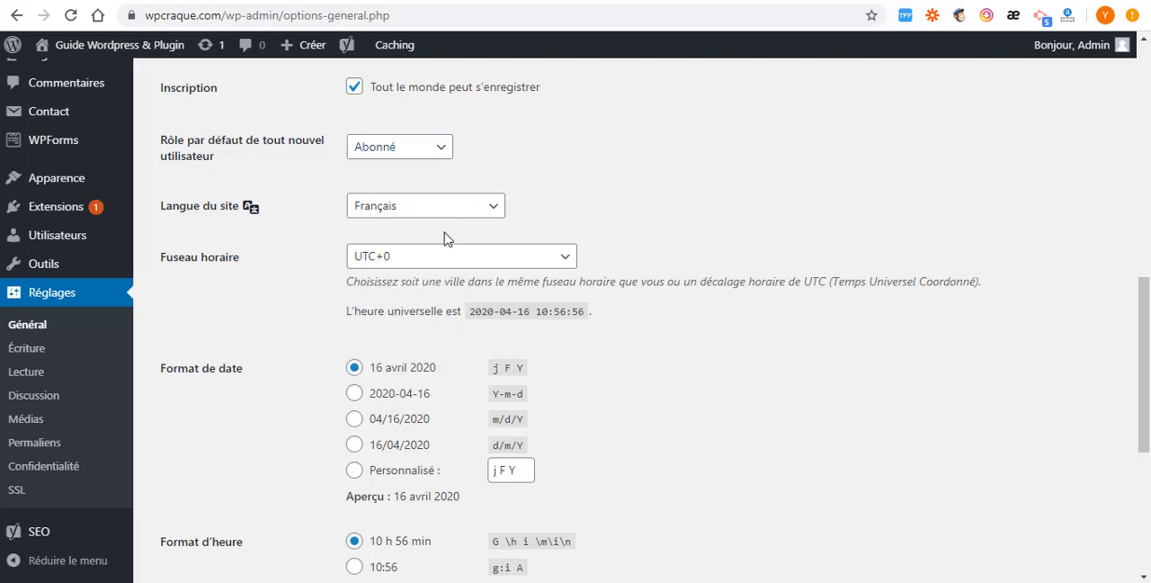
- Set the site's date format to day/month/year (d/m/Y)
scroll(450, 244, "down", 3)
scroll(342, 257, "up", 2)
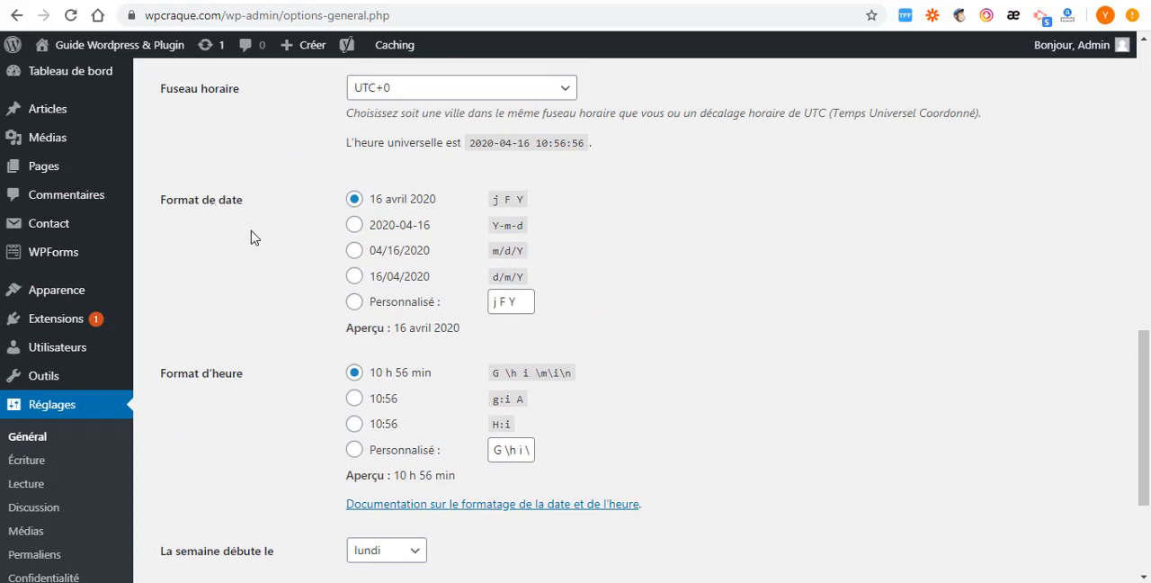
left_click(354, 278)
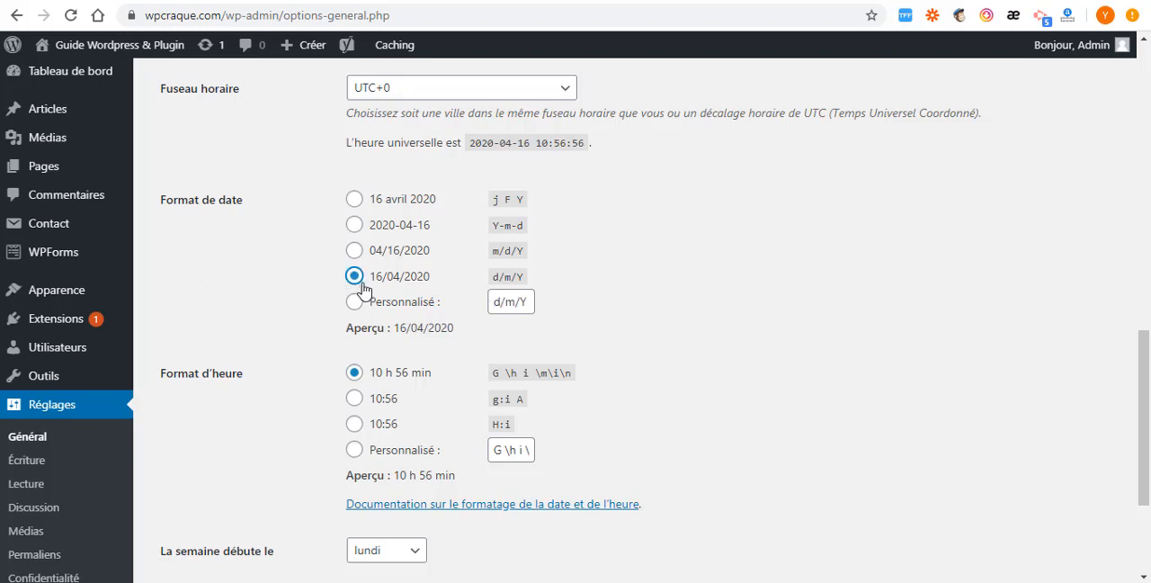
scroll(360, 288, "down", 2)
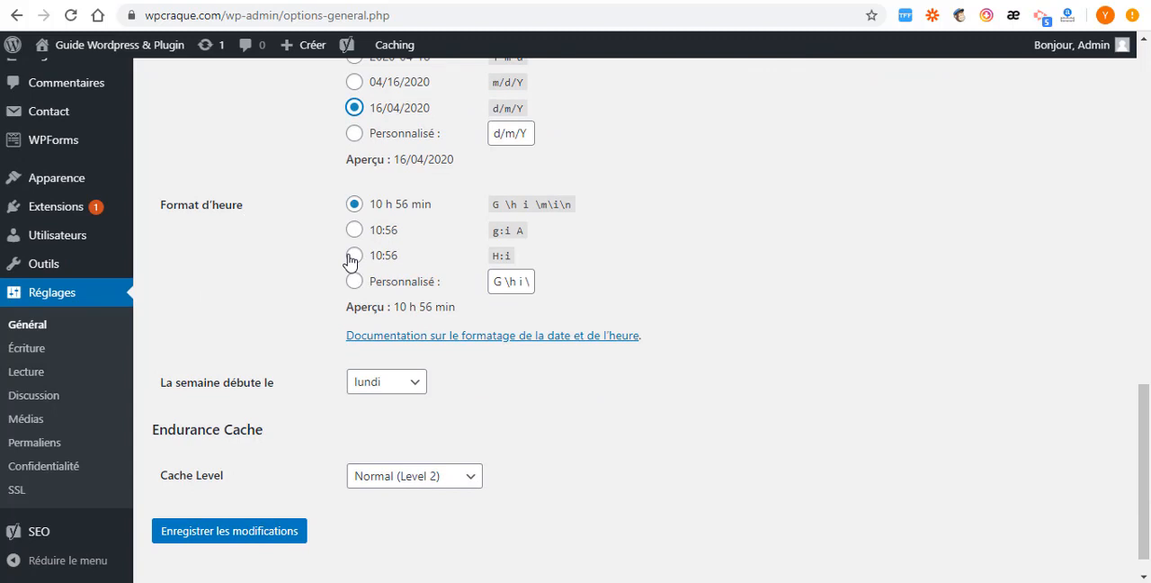
- Set the site's time format to 24-hour (H:i) and save the General settings
left_click(353, 257)
scroll(252, 301, "down", 1)
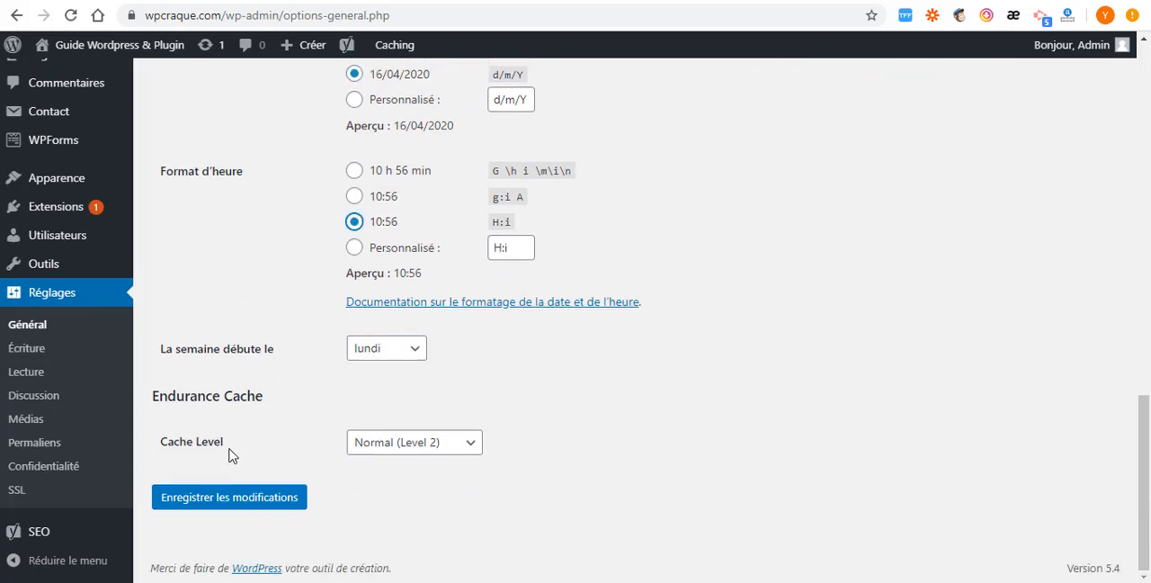
left_click(238, 500)
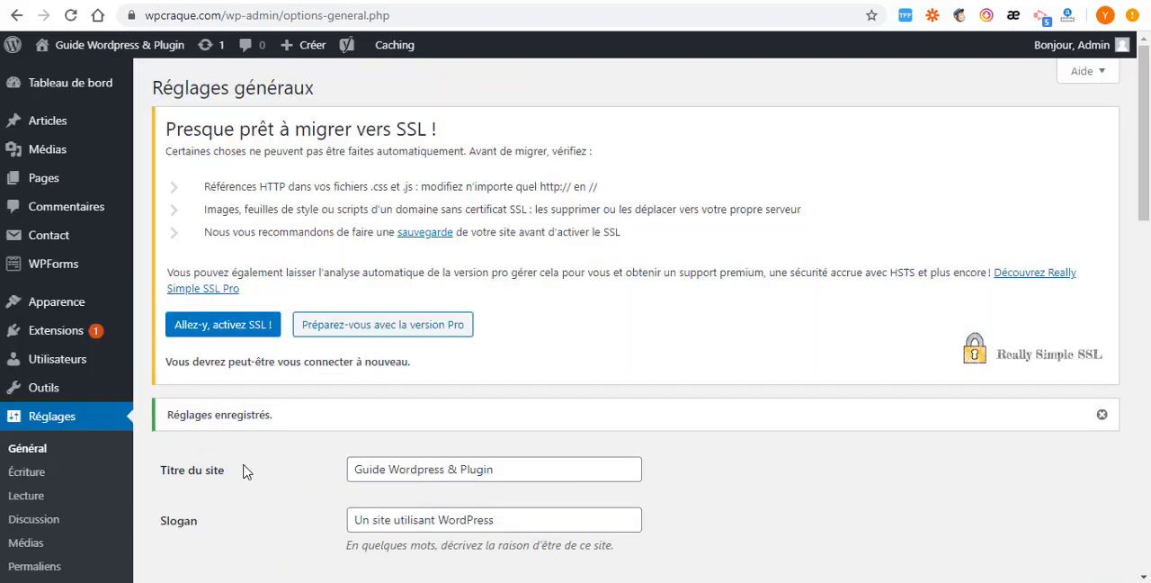
- Set the permalink structure to Titre de la publication (/%postname%/) and save the permalink settings
scroll(437, 393, "down", 3)
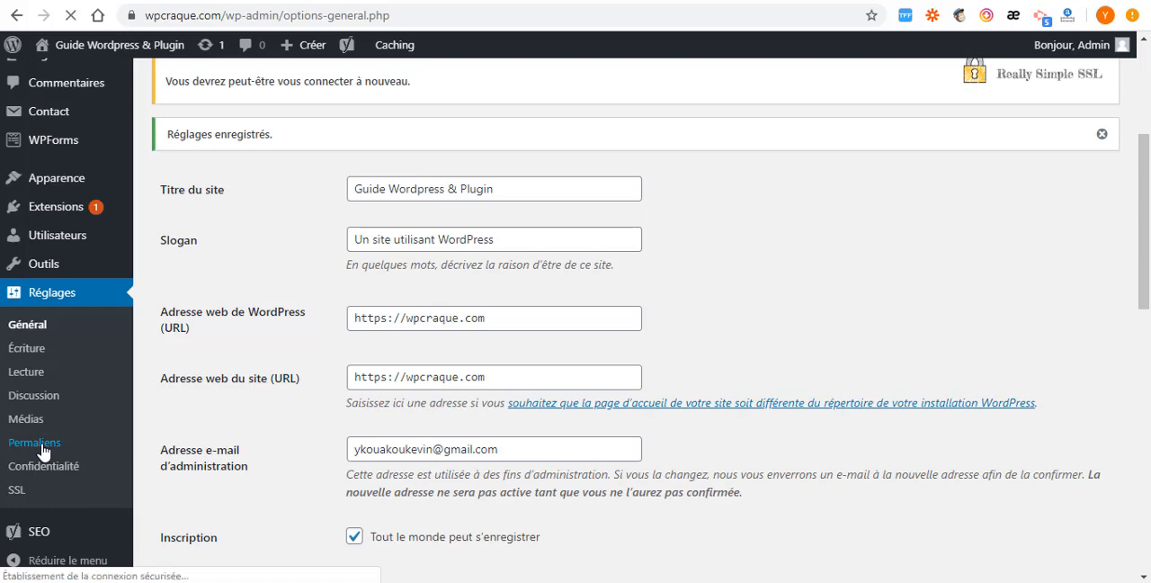
scroll(321, 365, "down", 6)
scroll(239, 353, "up", 2)
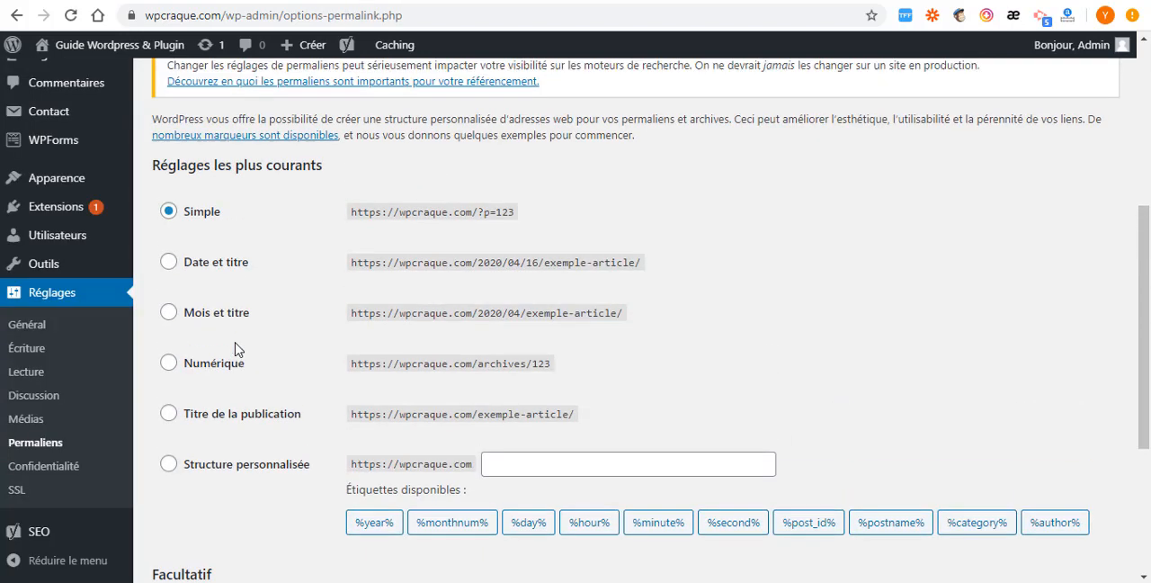
scroll(239, 349, "up", 1)
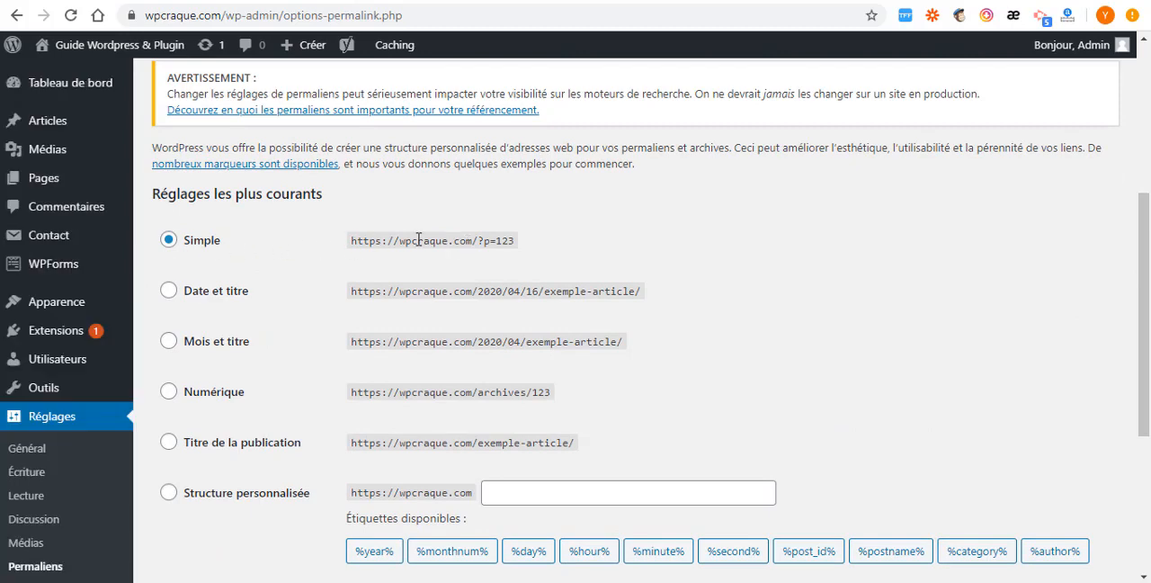
scroll(233, 293, "down", 1)
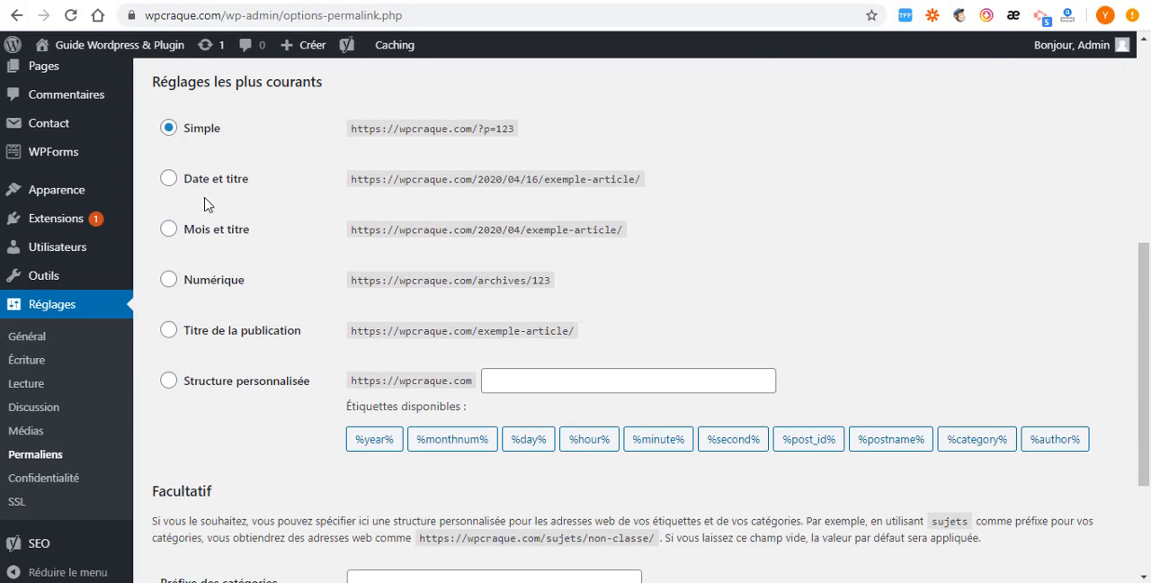
left_click(172, 332)
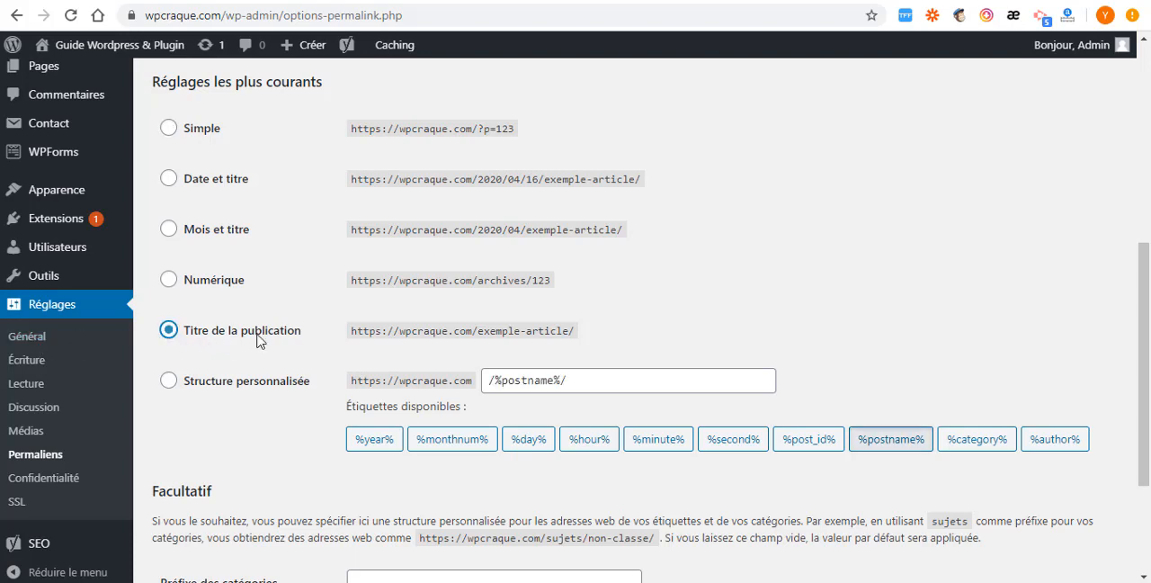
scroll(278, 344, "down", 2)
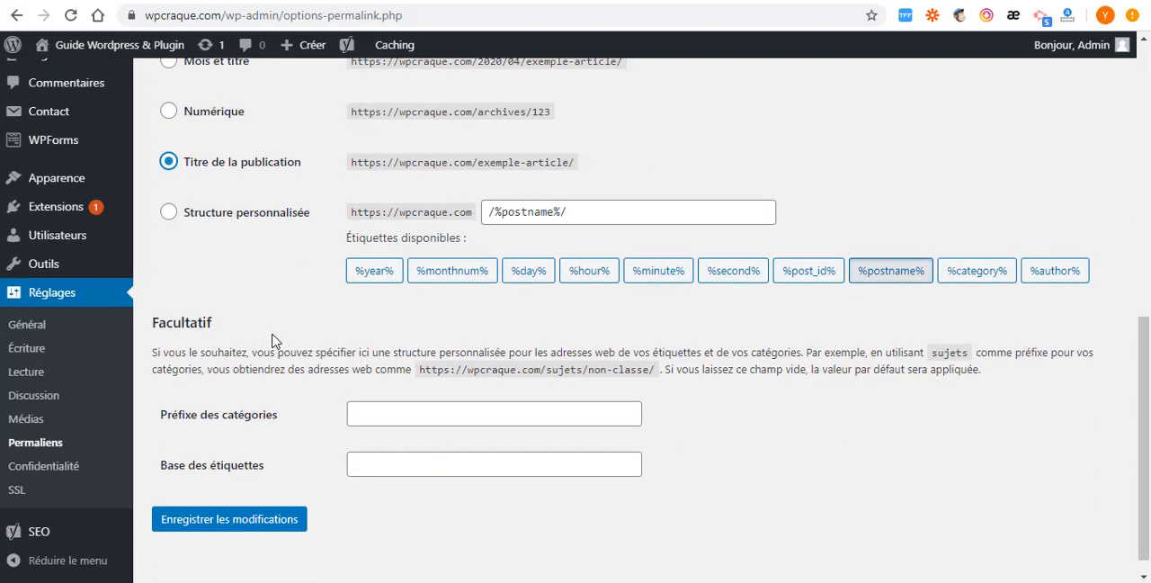
scroll(202, 347, "down", 1)
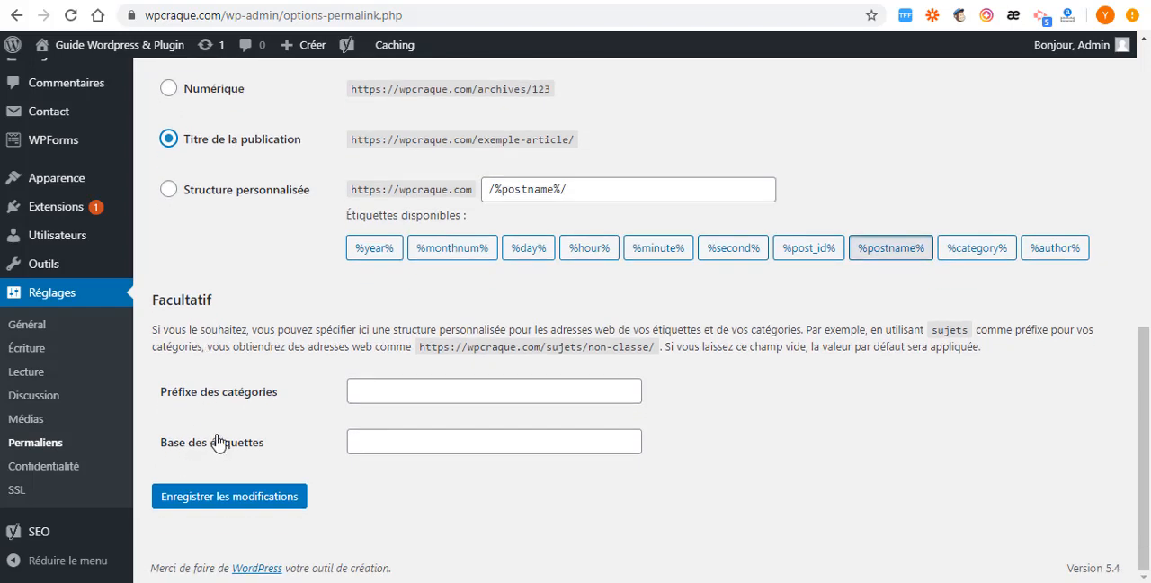
left_click(236, 504)
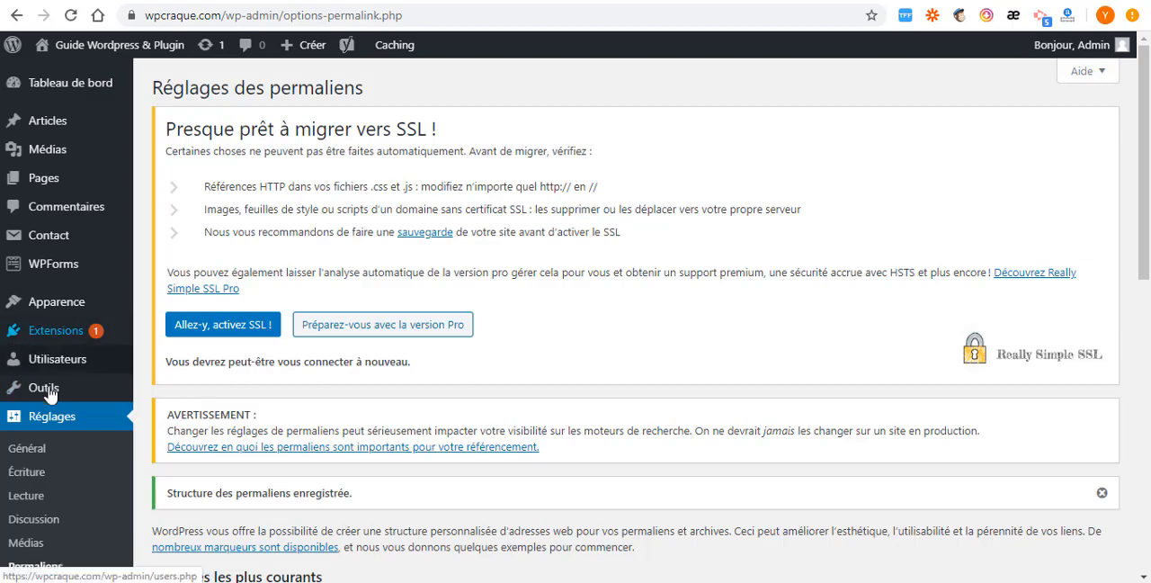
- Open the list of installed extensions and look through it
scroll(41, 467, "down", 2)
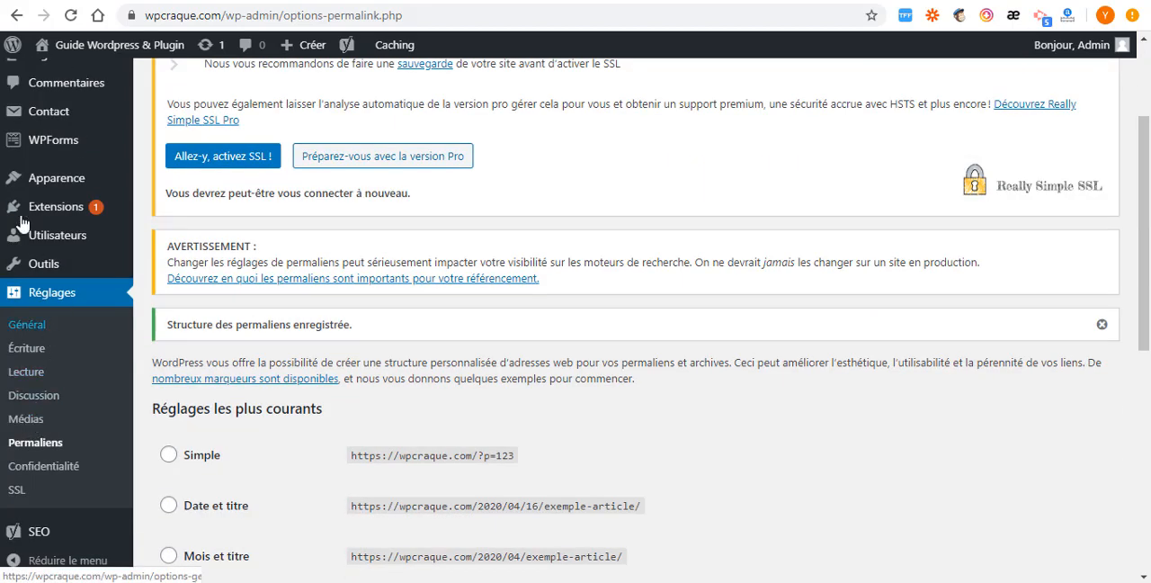
mouse_move(32, 212)
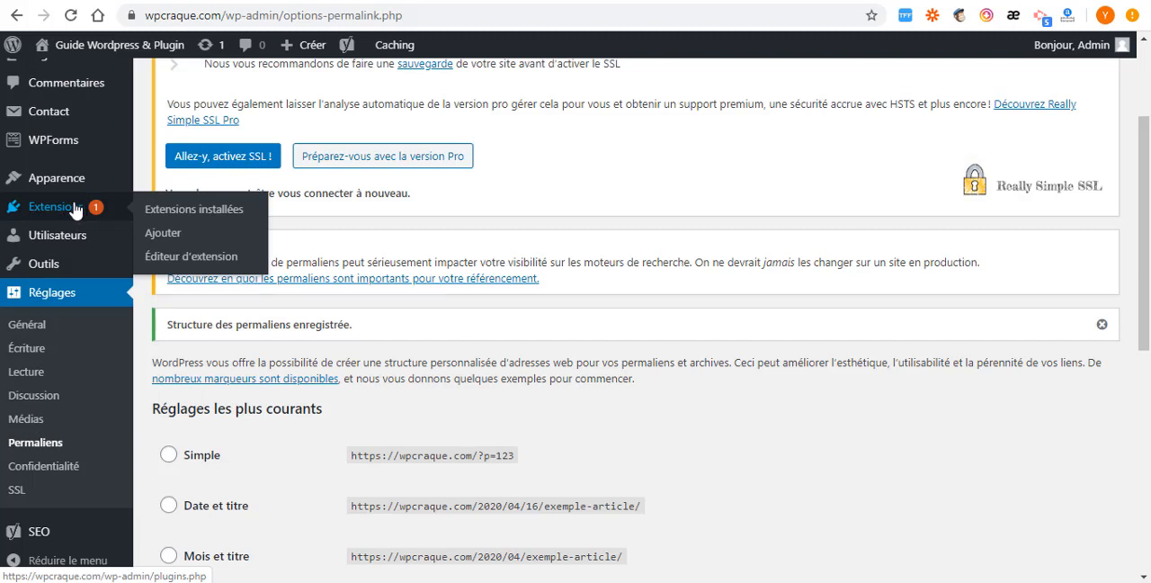
left_click(181, 210)
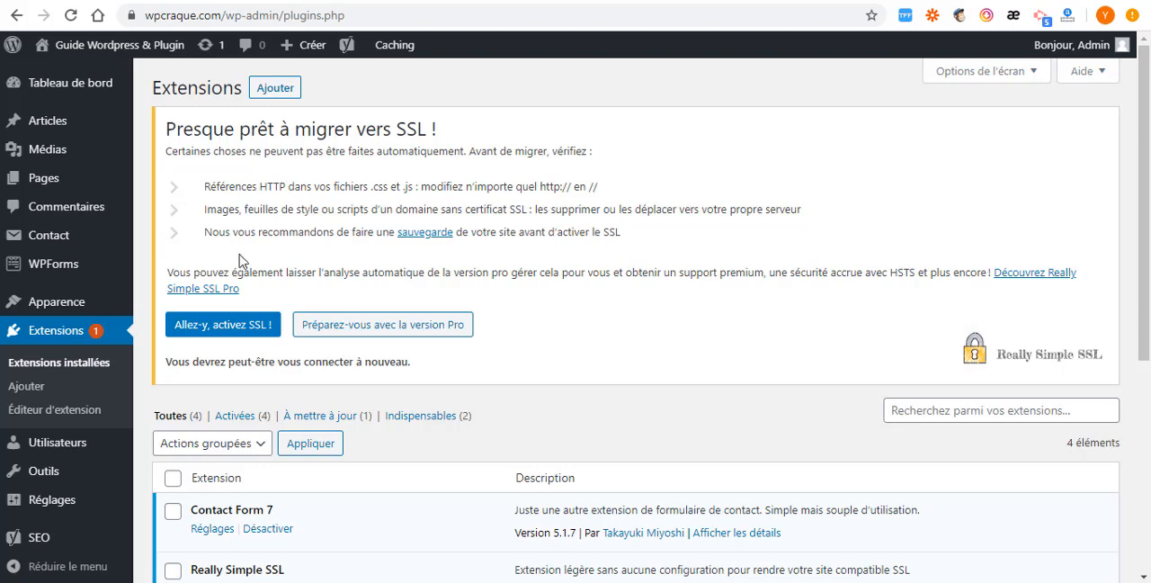
scroll(243, 261, "down", 4)
scroll(200, 144, "up", 1)
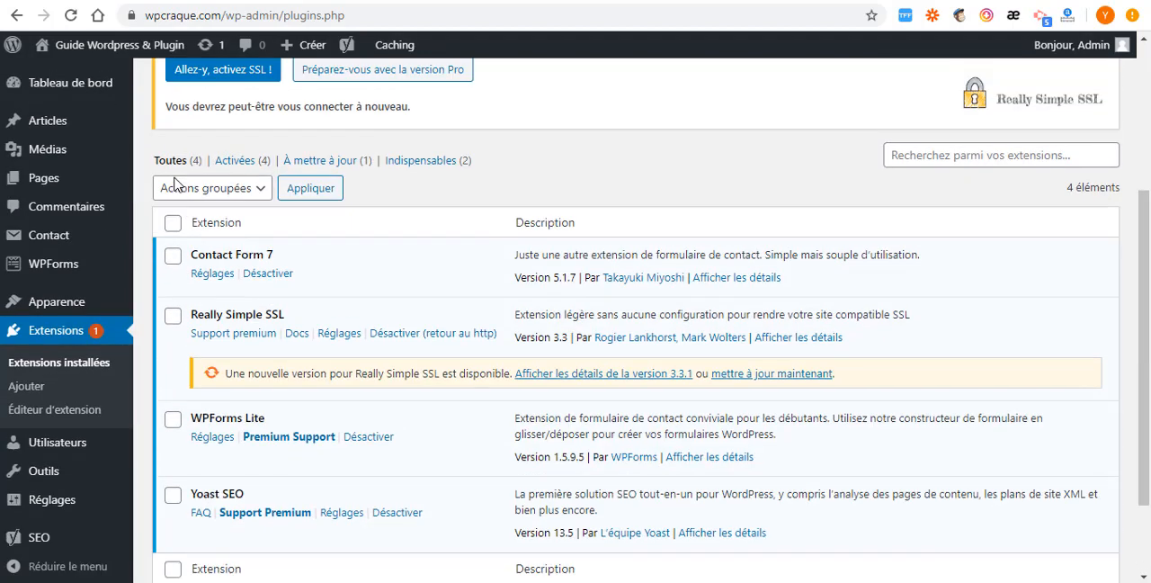
- Deactivate the Contact Form 7 extension and delete it along with its data
left_click(173, 223)
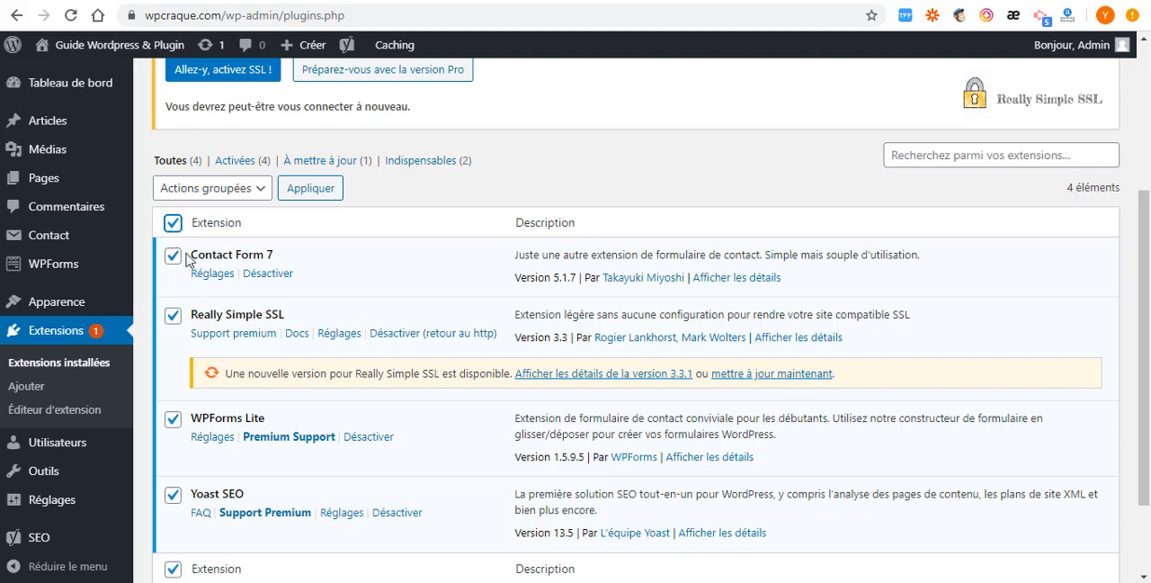
left_click(173, 223)
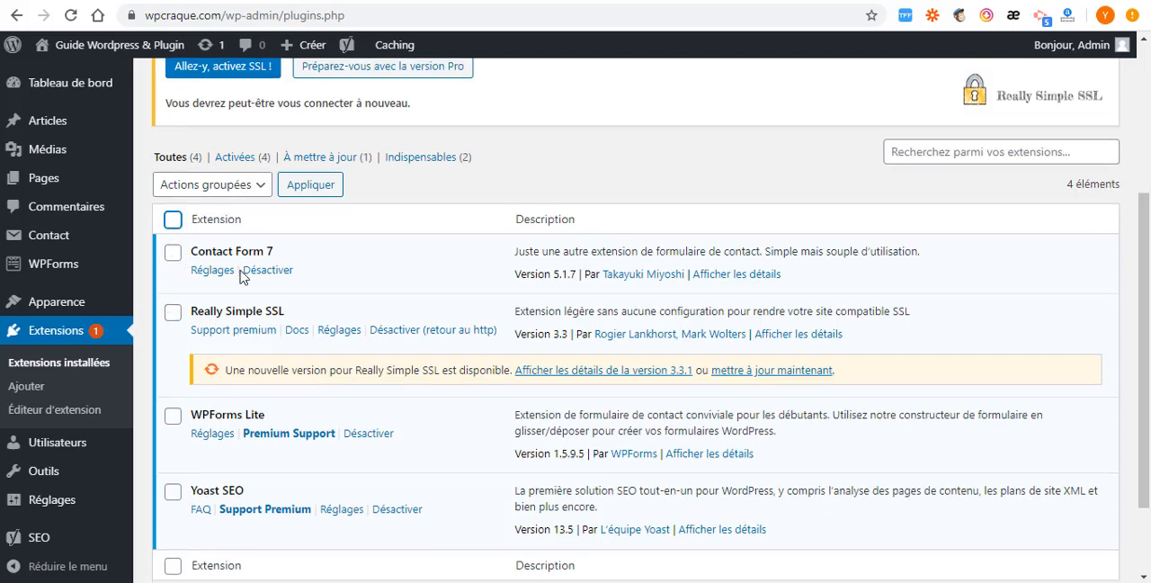
scroll(241, 263, "down", 1)
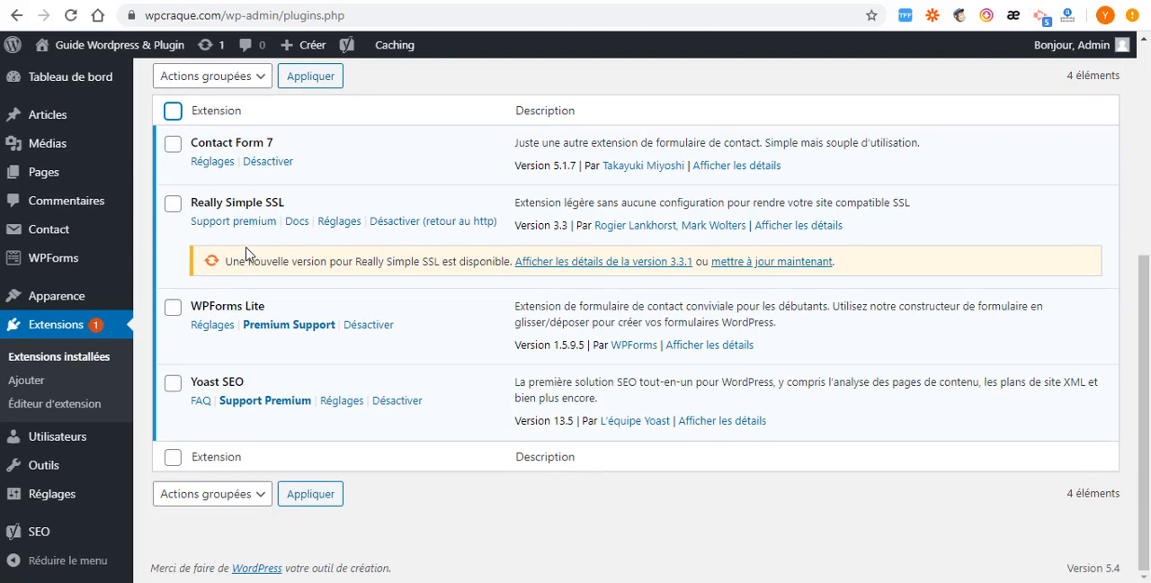
left_click(268, 166)
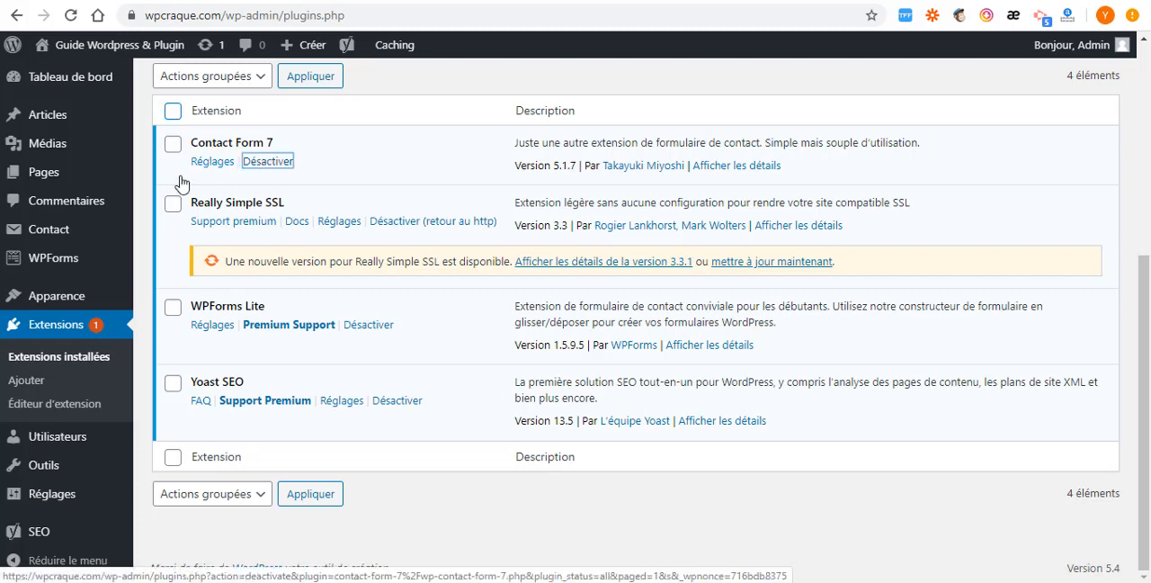
scroll(252, 243, "down", 4)
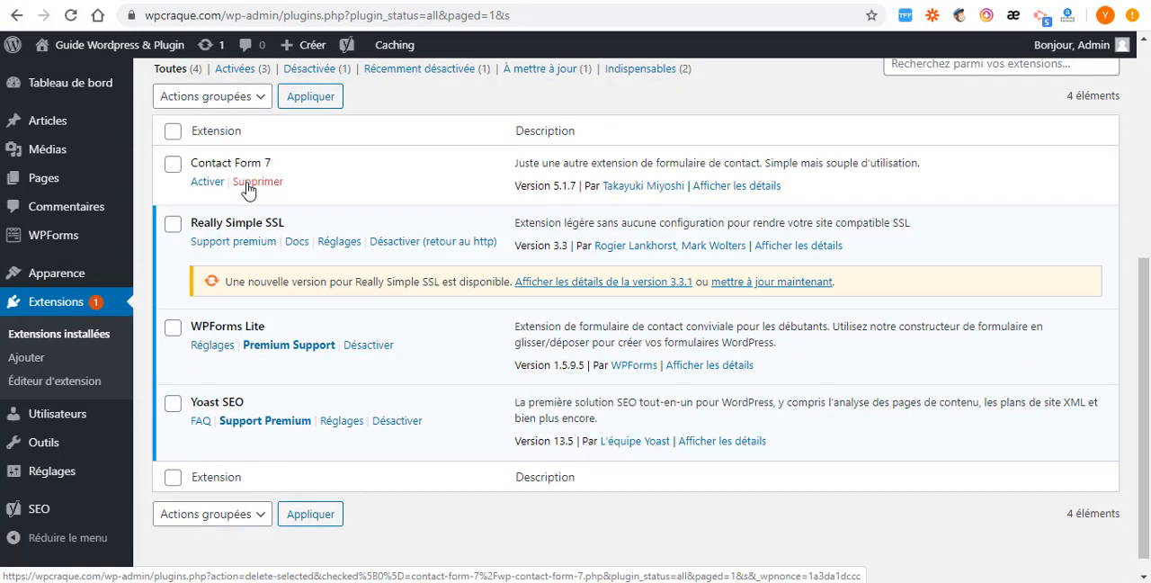
left_click(247, 186)
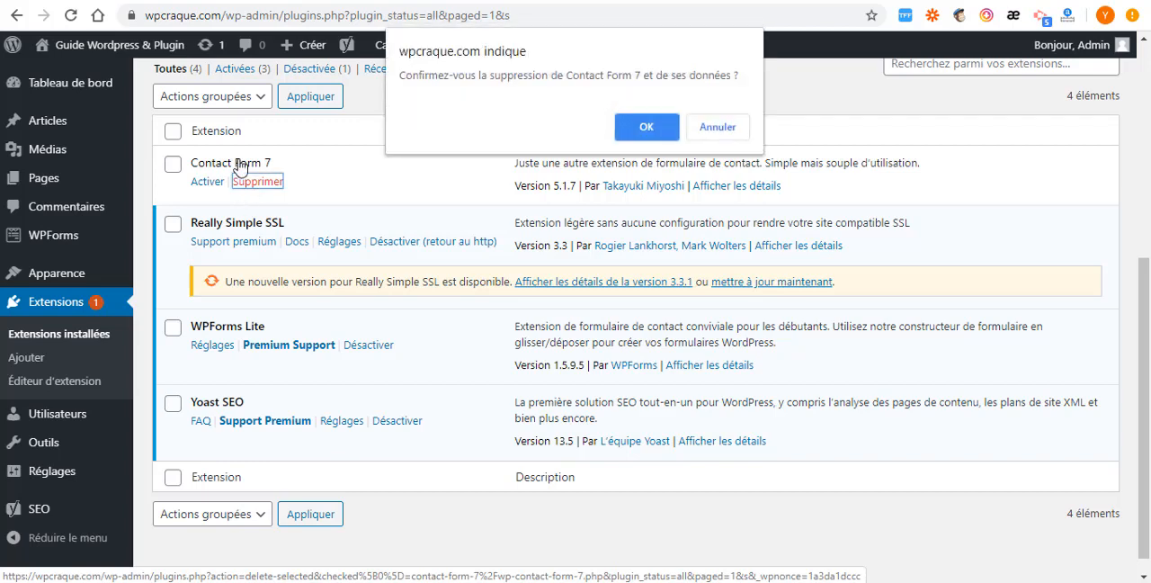
left_click(646, 127)
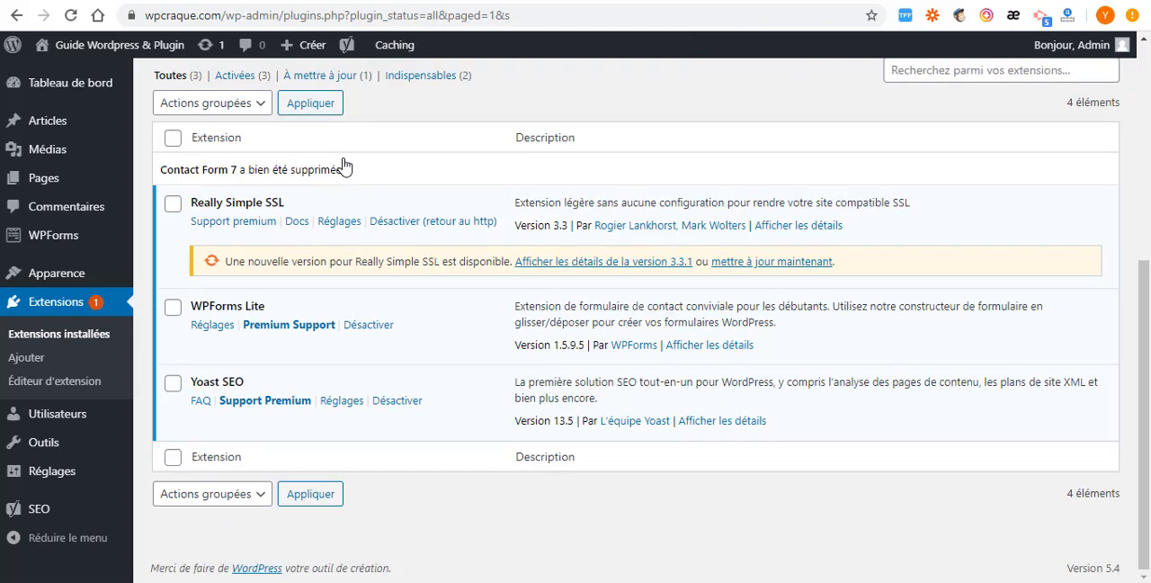
- Deactivate the Really Simple SSL, WPForms Lite and Yoast SEO extensions with one bulk action
left_click(173, 138)
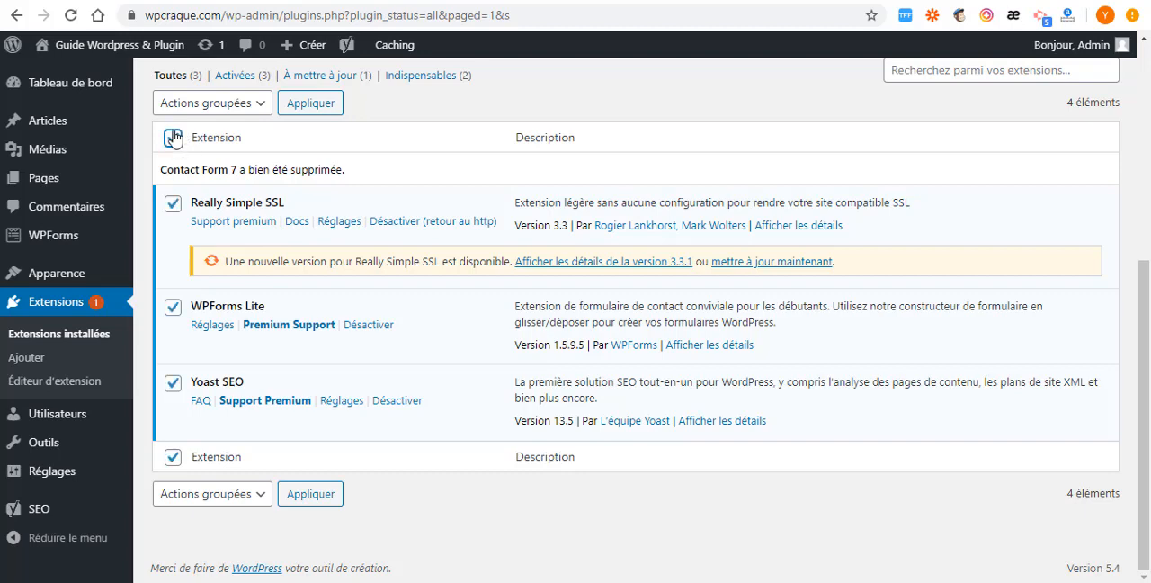
scroll(180, 225, "up", 2)
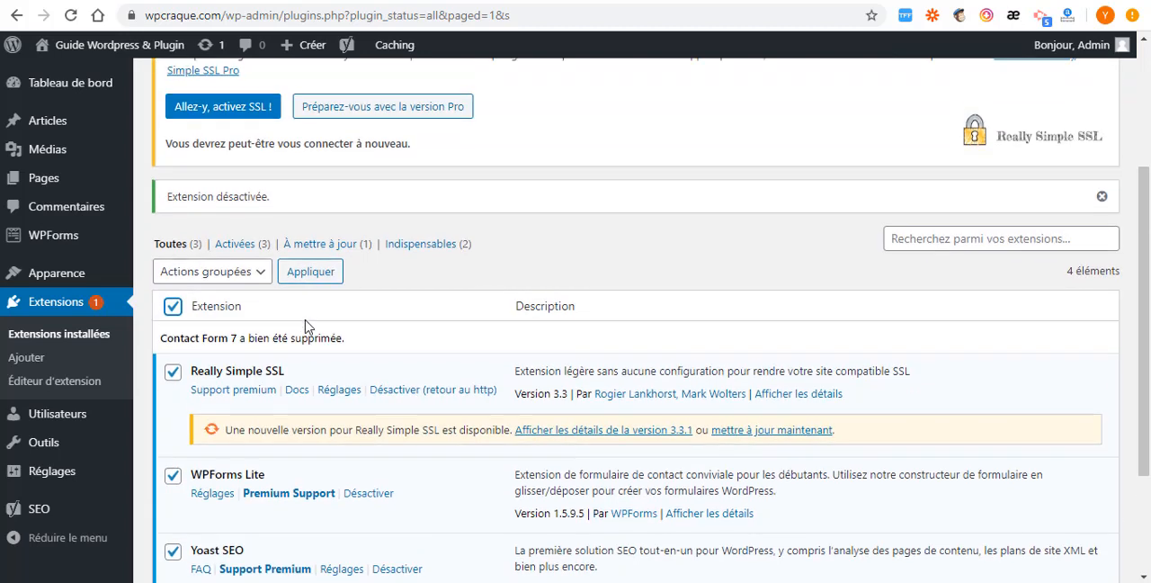
left_click(258, 274)
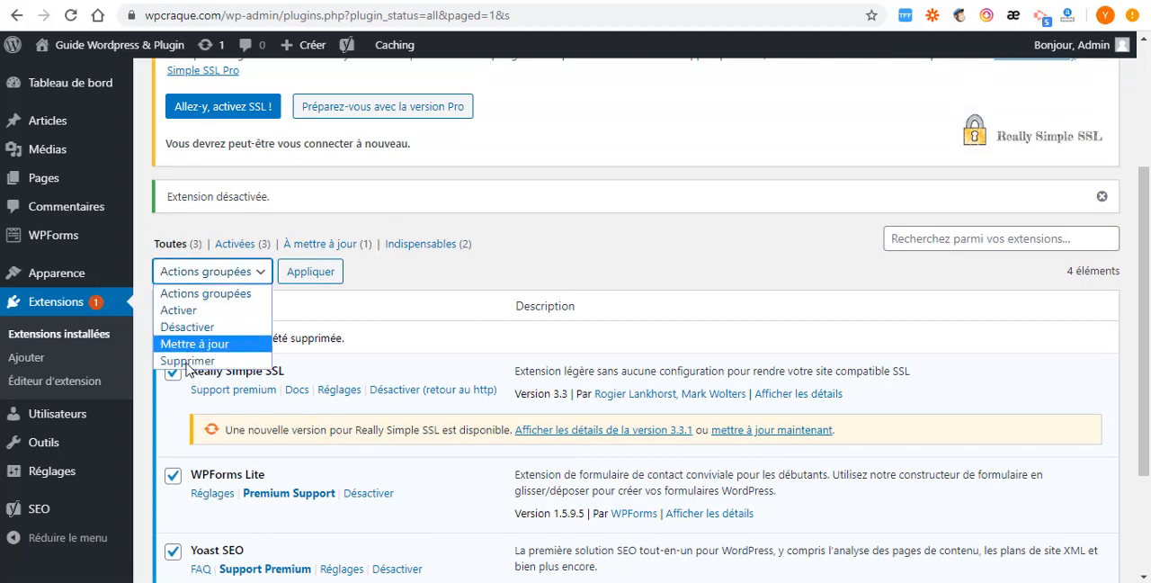
left_click(189, 328)
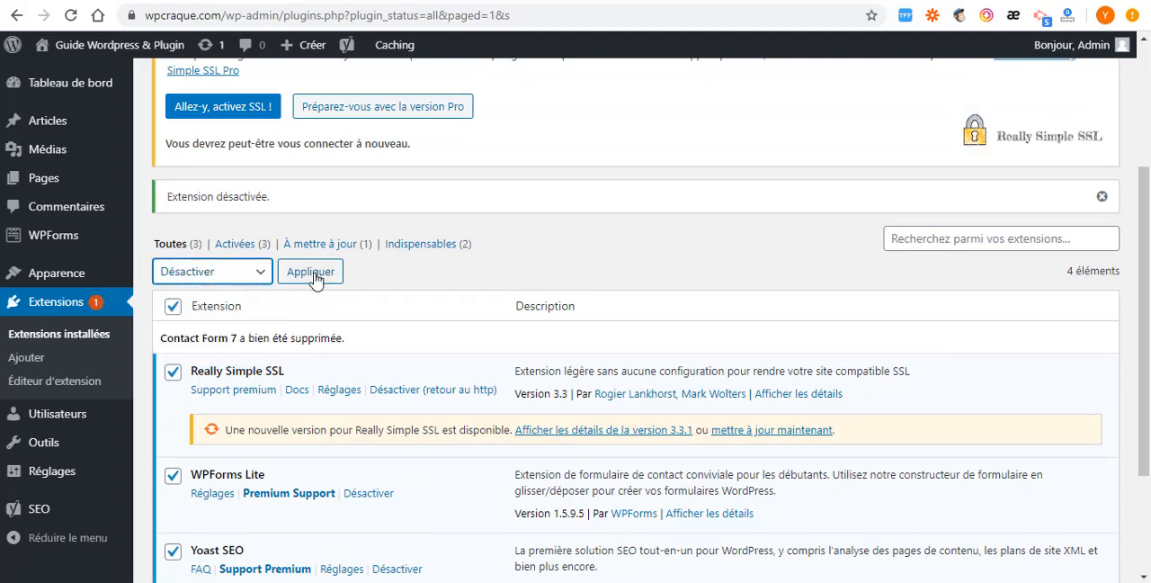
left_click(315, 280)
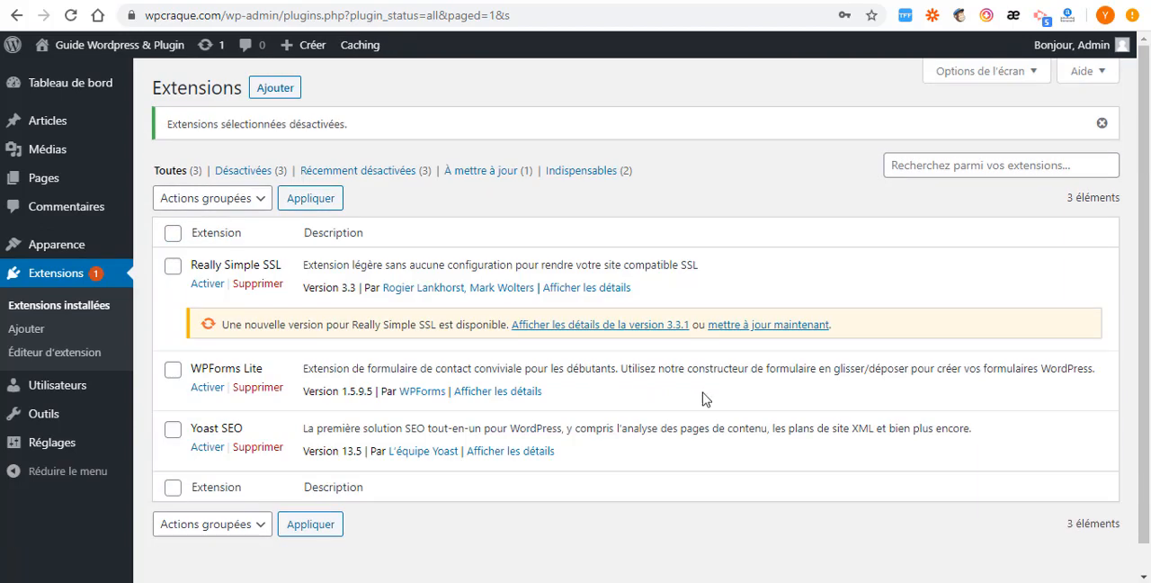
- Delete the deactivated Really Simple SSL, WPForms Lite and Yoast SEO extensions and their data in bulk
left_click(173, 234)
left_click(256, 198)
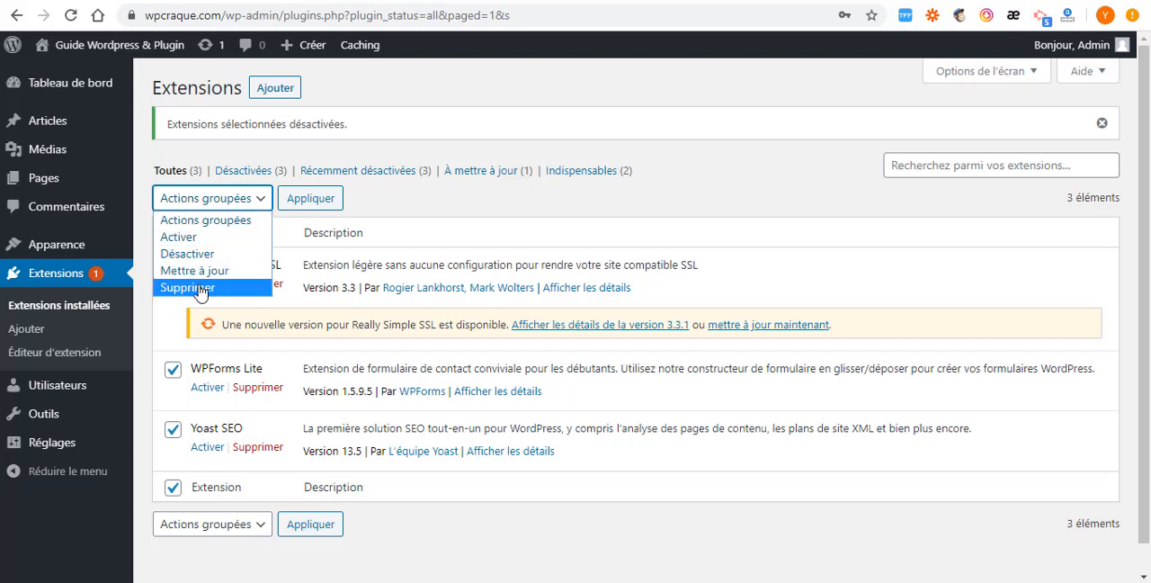
left_click(199, 288)
left_click(326, 205)
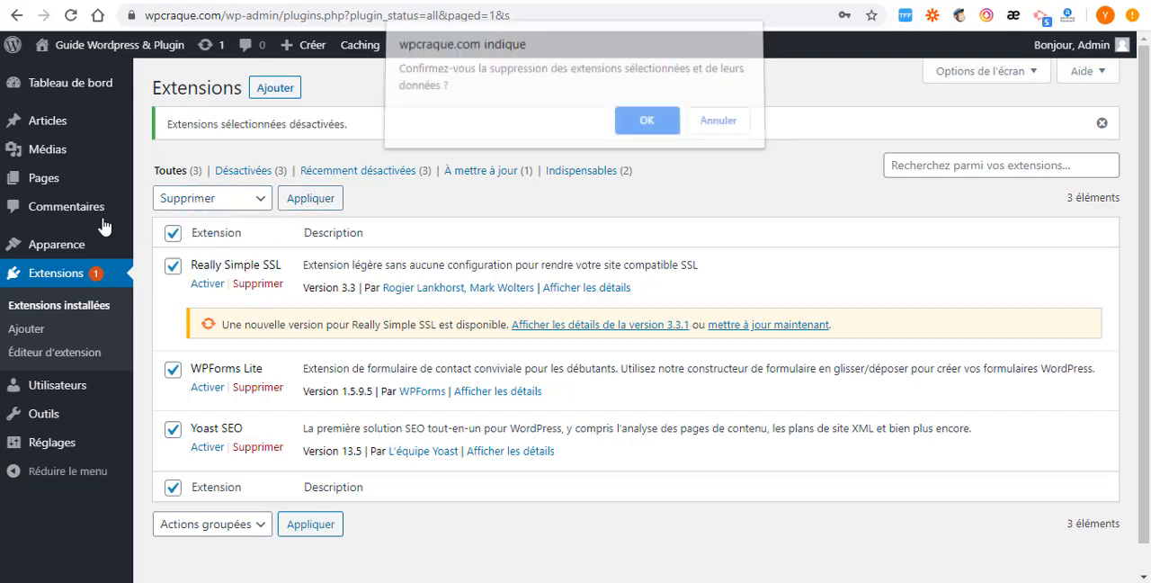
left_click(647, 128)
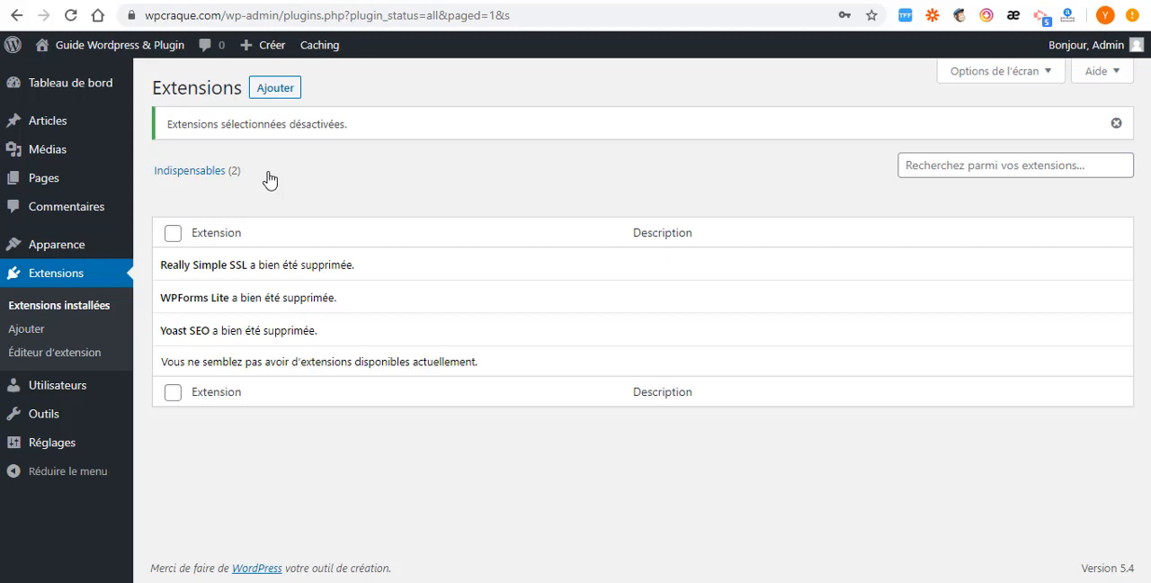
- Open the themes page and look over the description of the current Twenty Twenty theme
mouse_move(63, 249)
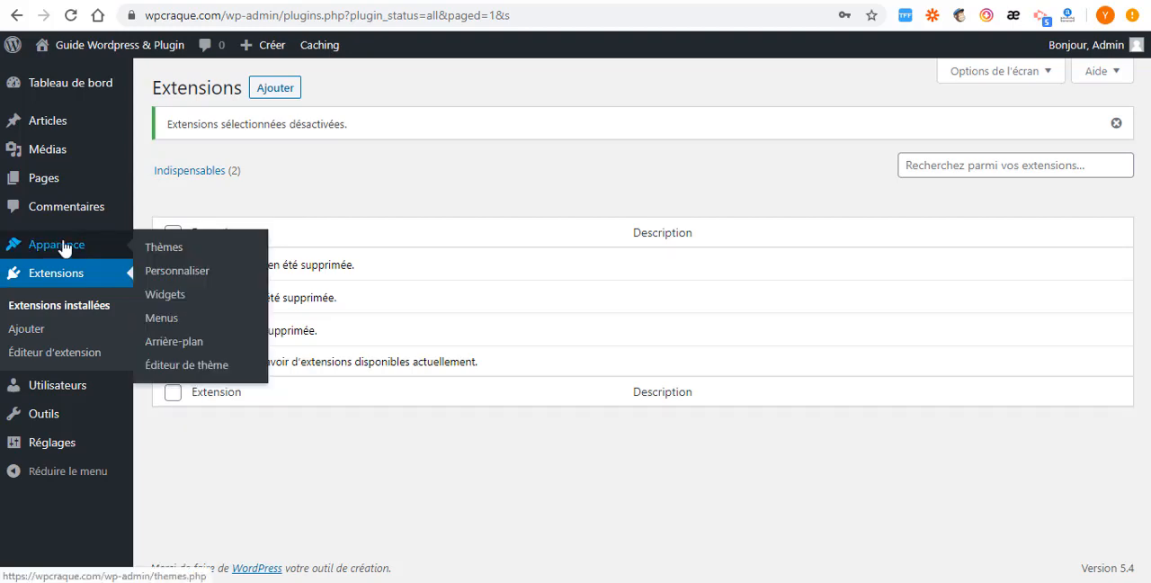
left_click(156, 253)
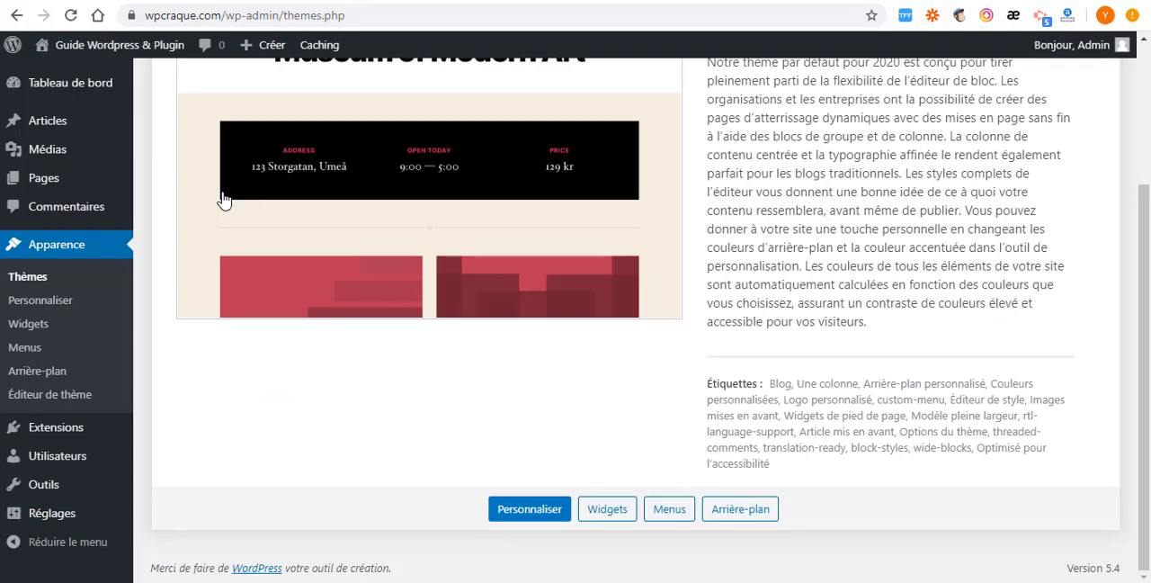
scroll(144, 72, "up", 3)
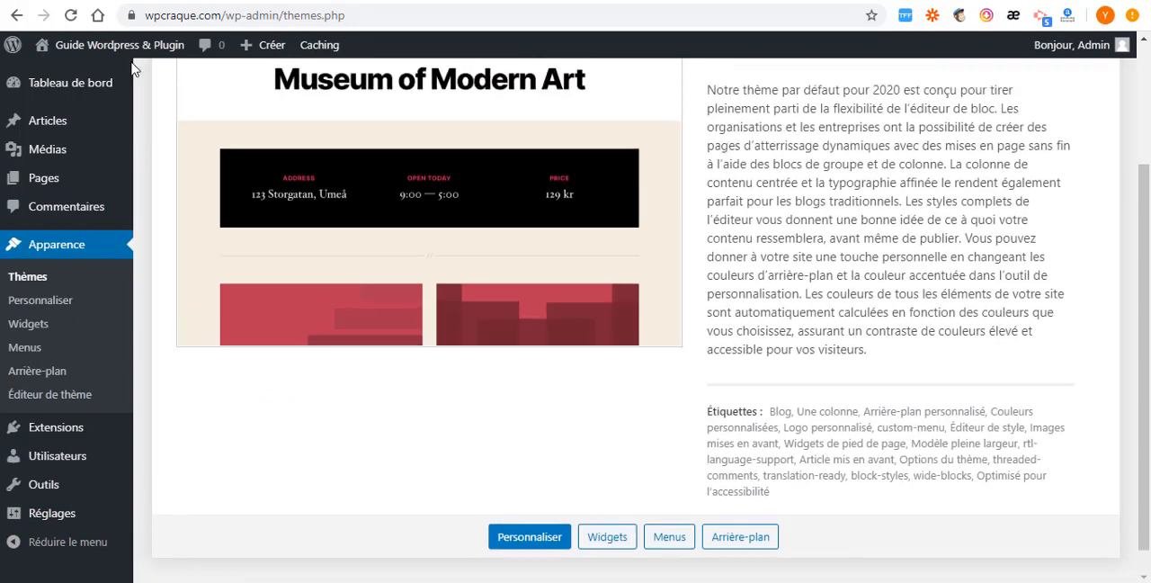
- Open the public site in a new window to view its home page with the current theme
mouse_move(81, 56)
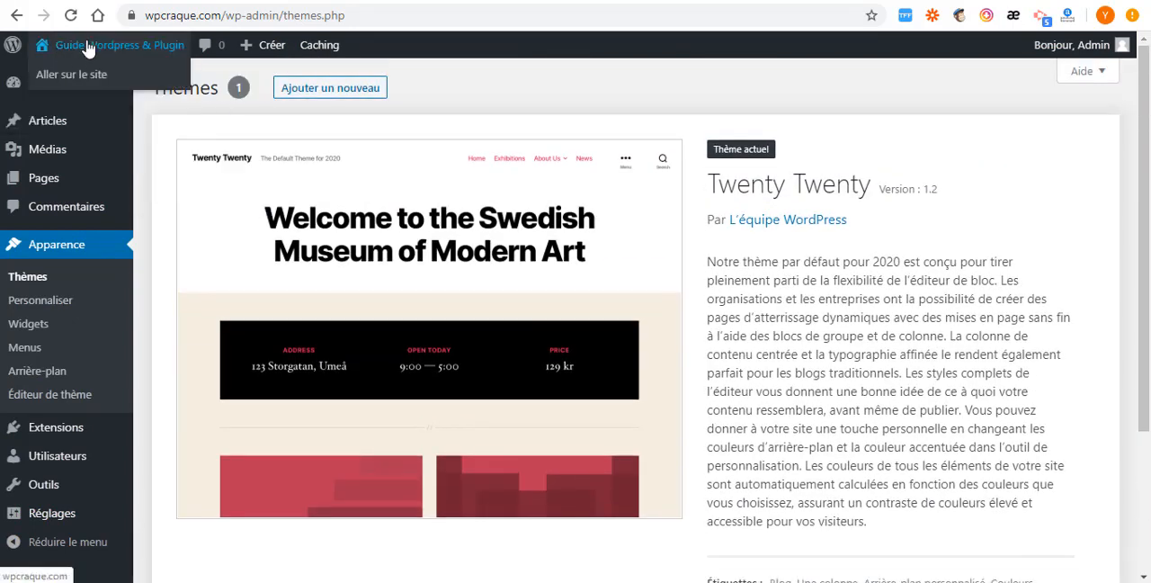
right_click(79, 78)
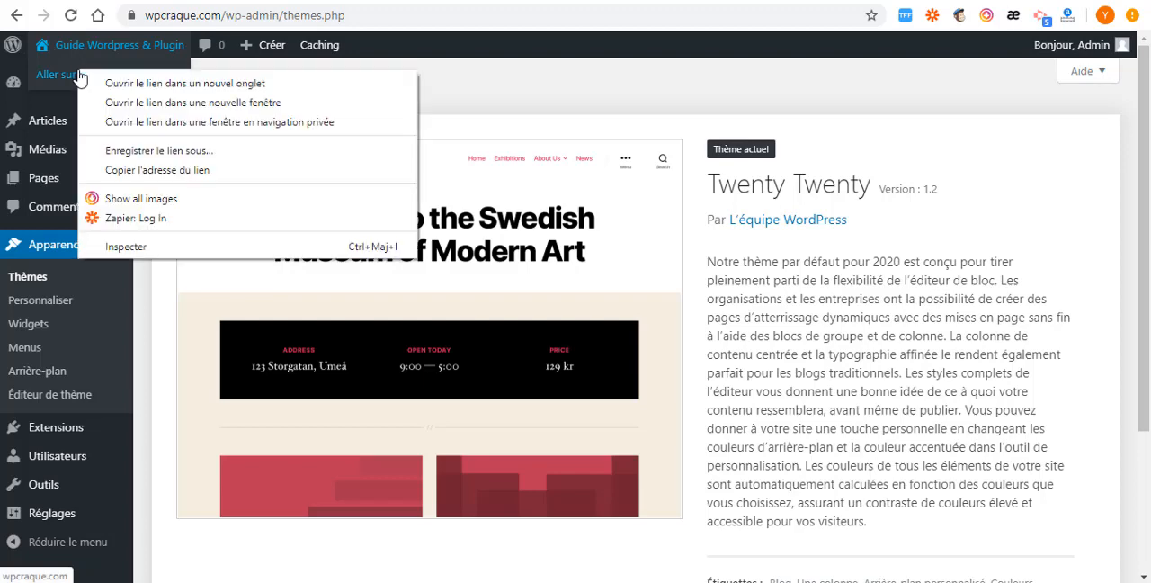
left_click(149, 102)
scroll(301, 110, "up", 1)
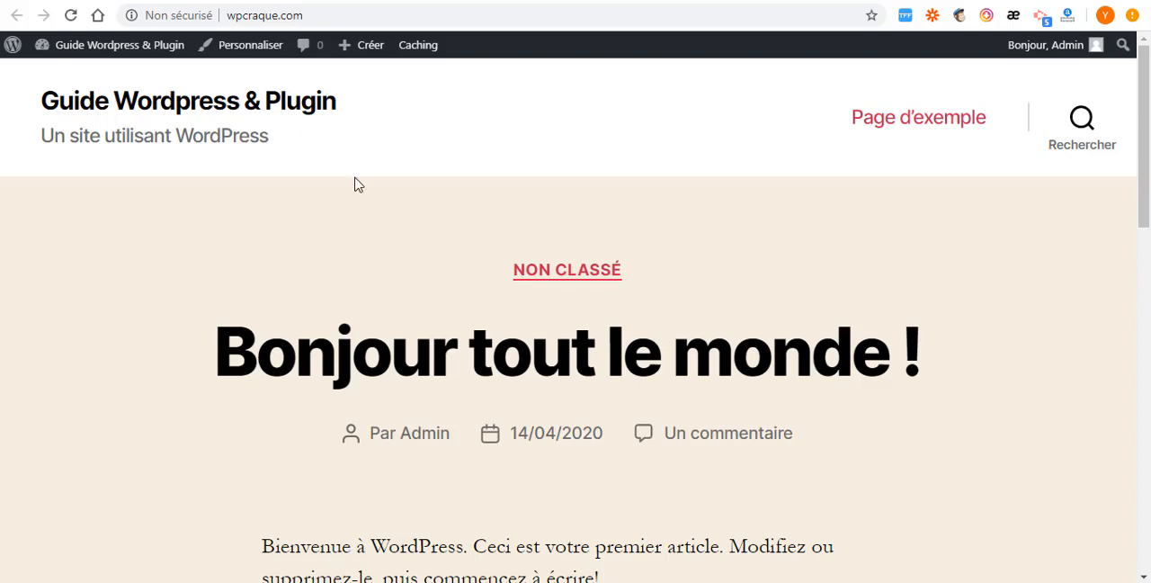
- Look over the rest of the home page, then open the page for adding themes and browse the featured ones
scroll(355, 183, "down", 3)
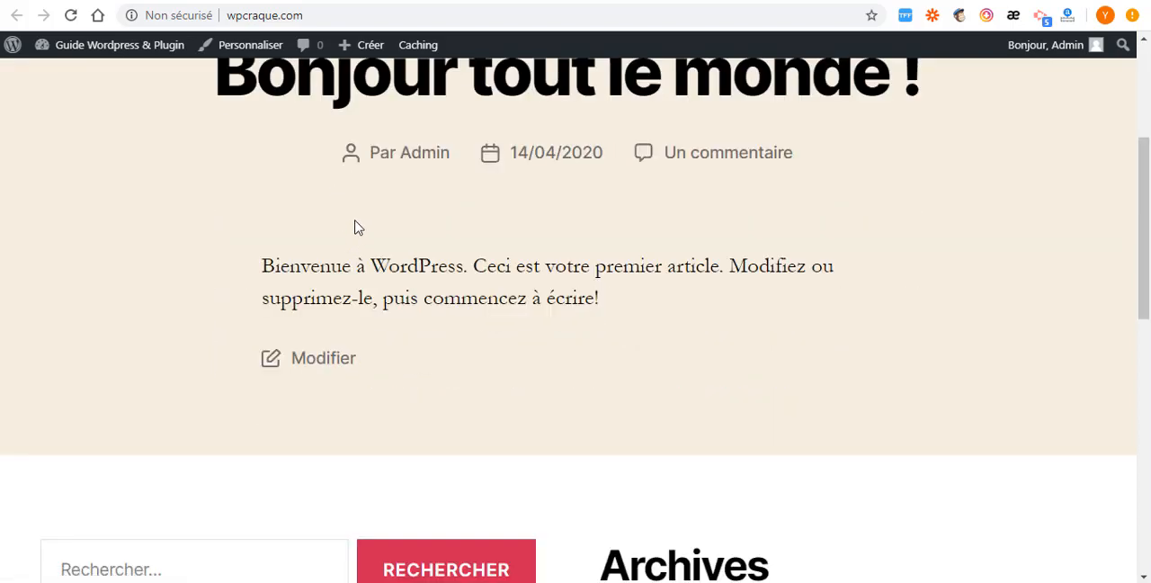
left_click(126, 0)
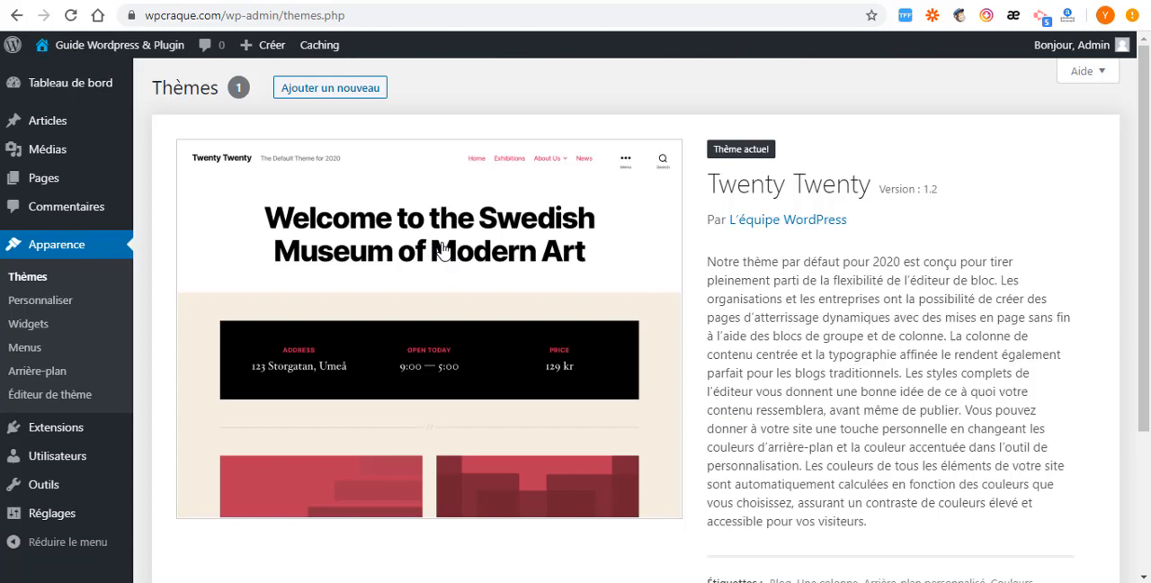
left_click(304, 93)
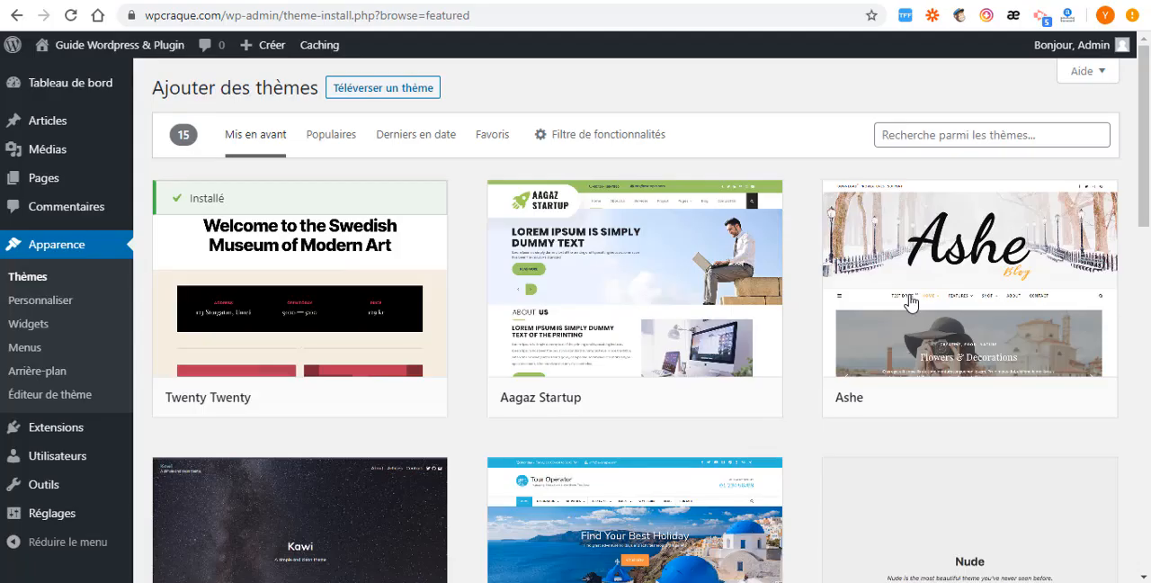
scroll(557, 378, "down", 3)
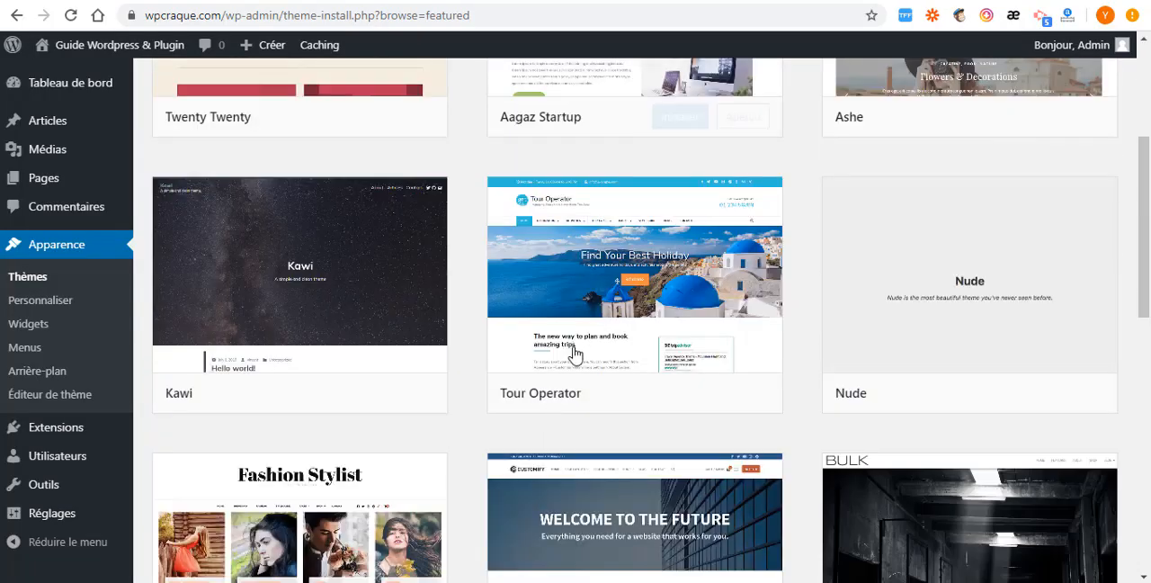
scroll(574, 354, "down", 5)
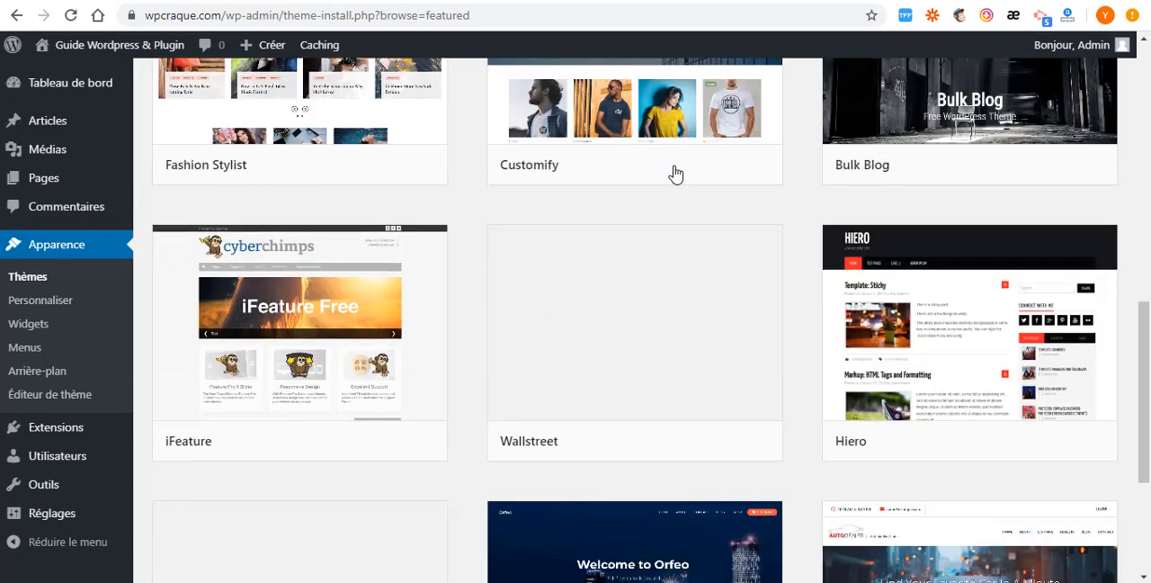
mouse_move(581, 308)
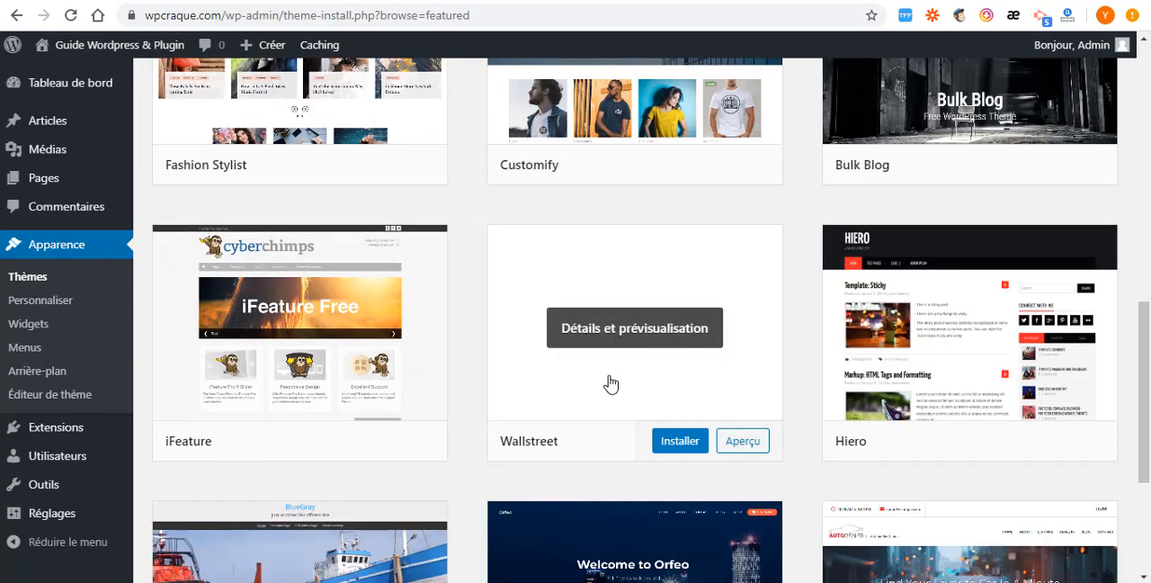
scroll(611, 384, "up", 4)
scroll(611, 384, "up", 6)
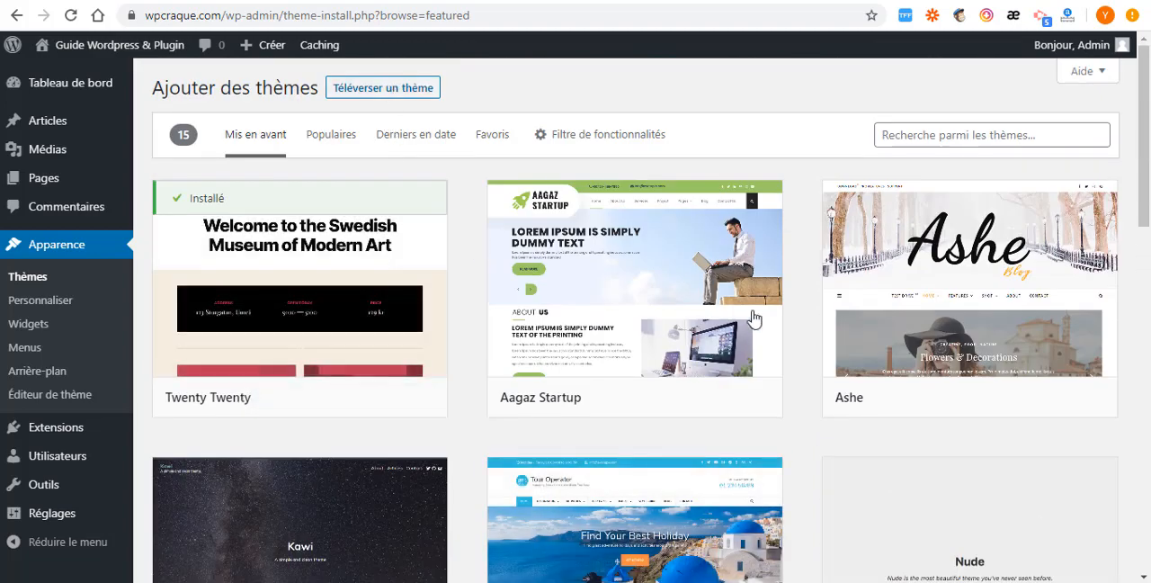
mouse_move(671, 399)
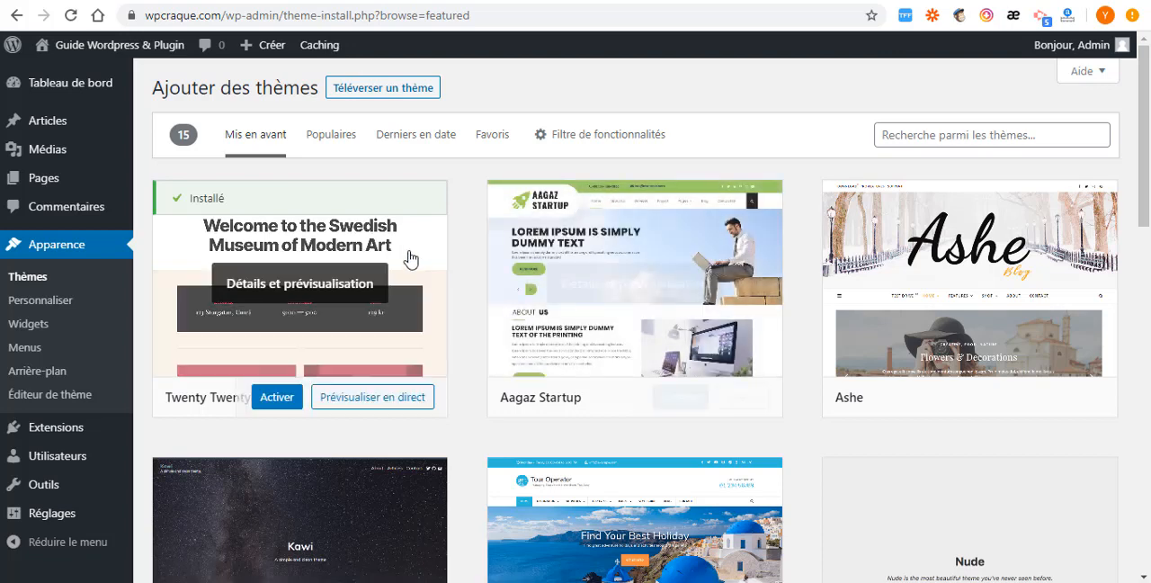
- Start a theme upload and browse for its file to Bureau > DONNE WEB > thrive317 > Thrive 3.0 Nouveau Package > WordPress Themes
left_click(393, 93)
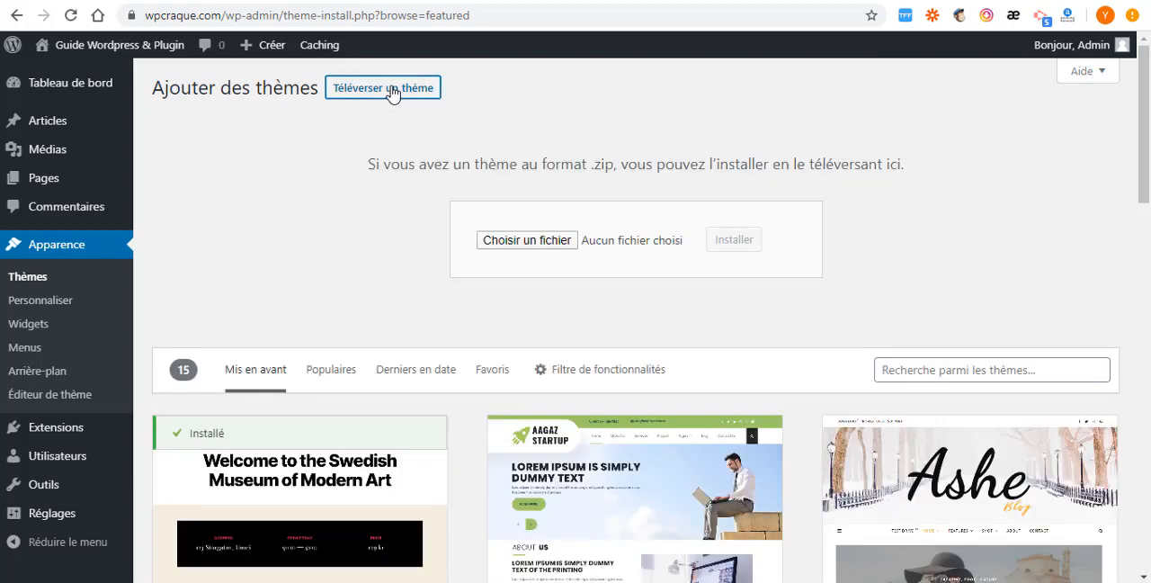
left_click(527, 241)
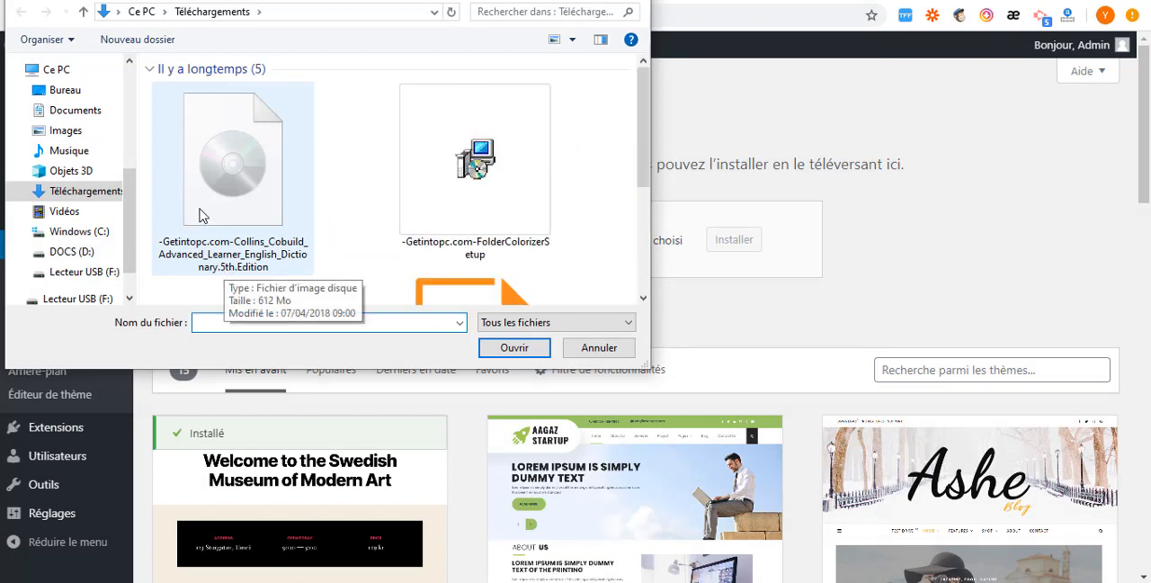
left_click(64, 90)
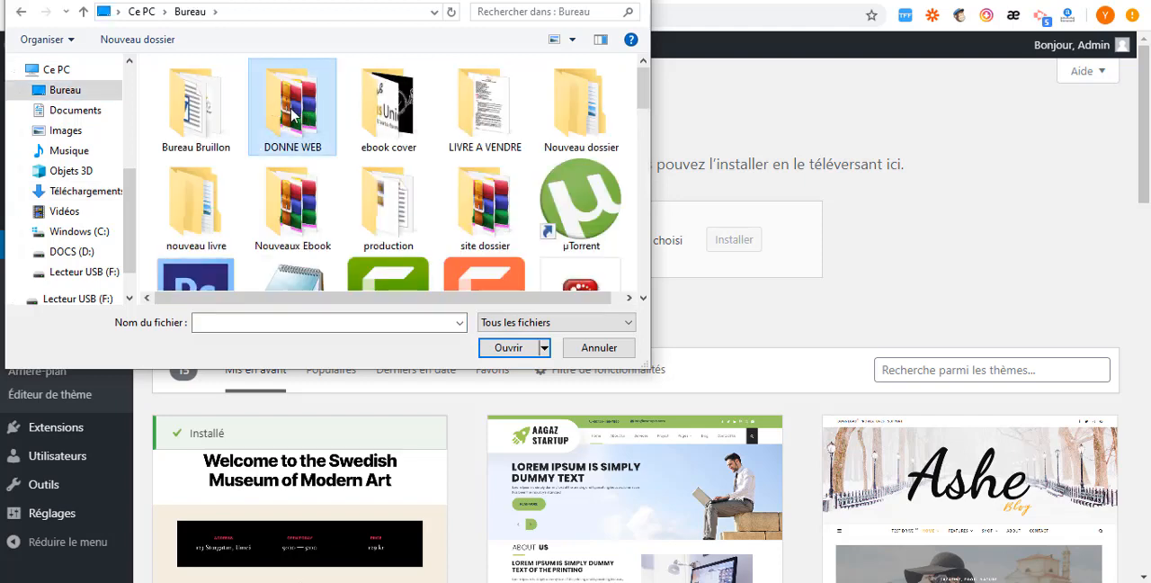
double_click(293, 115)
scroll(205, 222, "down", 1)
left_click(207, 198)
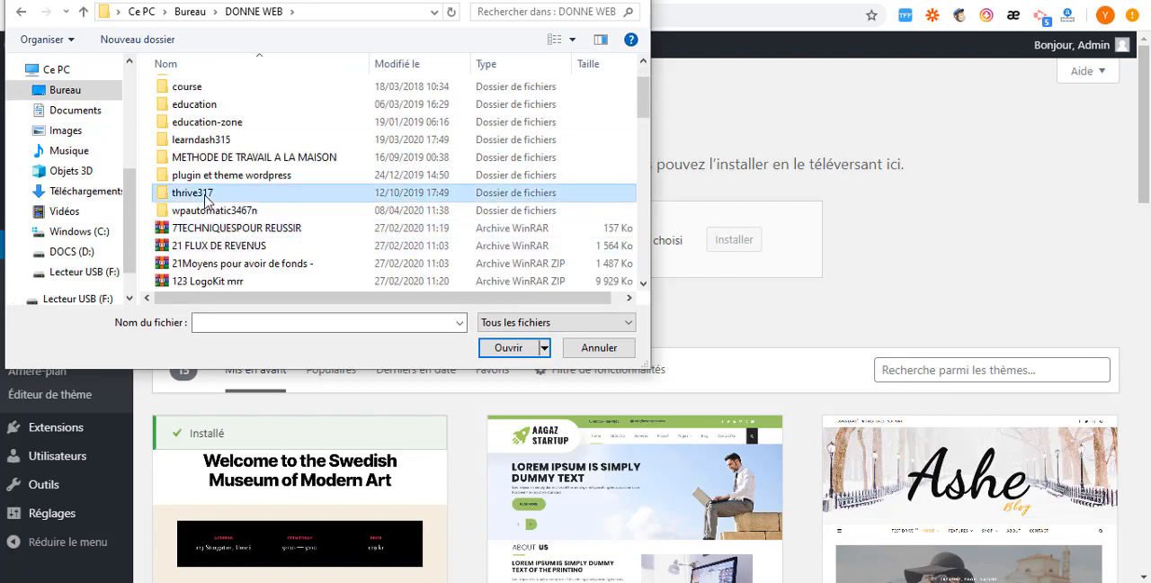
double_click(205, 198)
double_click(224, 117)
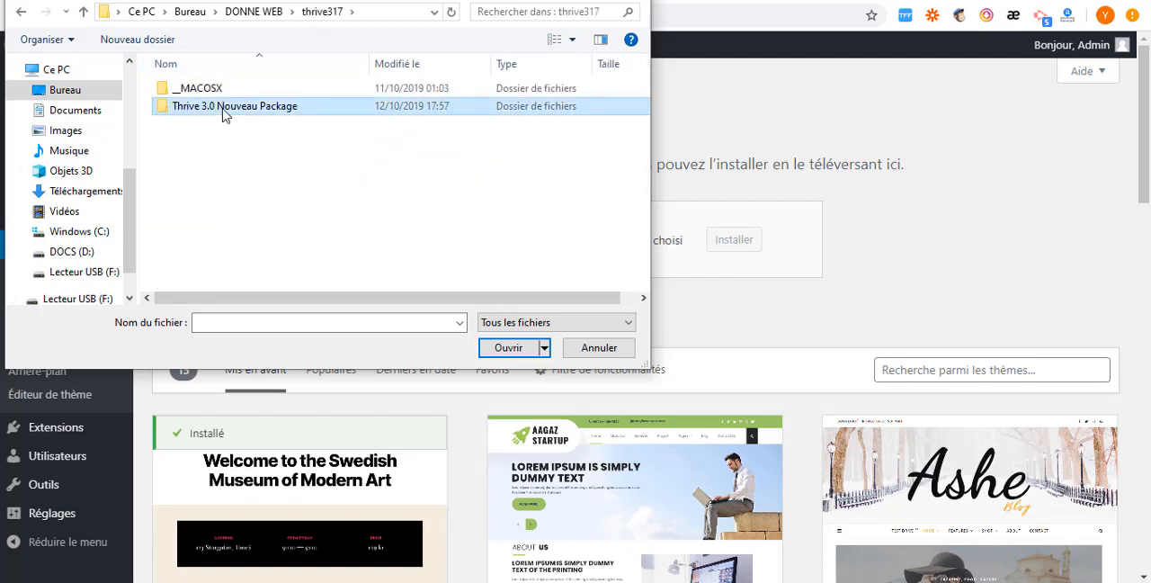
double_click(204, 142)
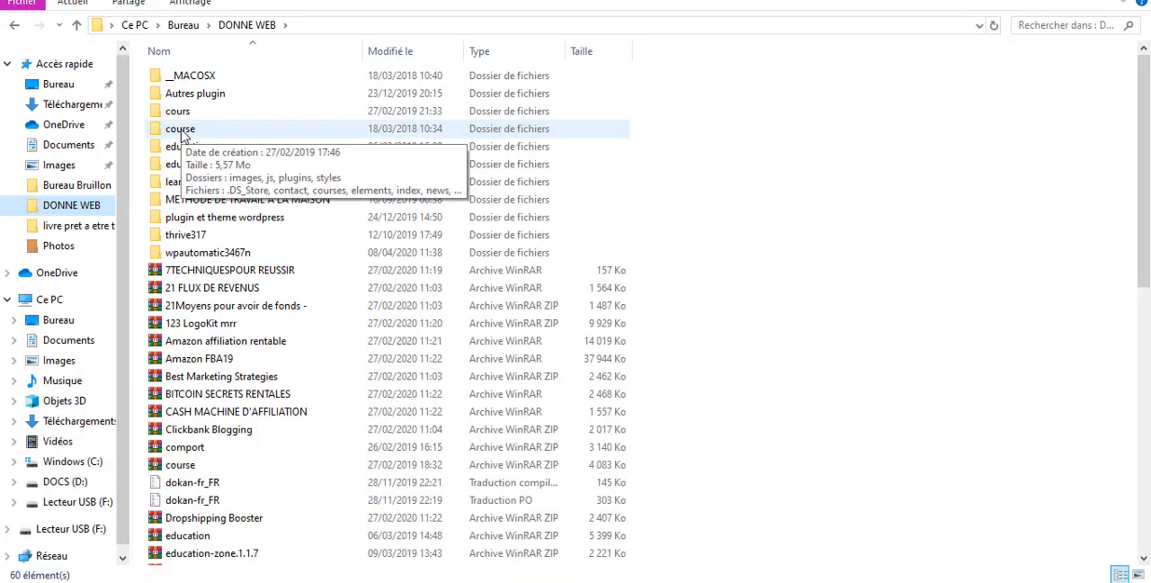
- Compress the course folder in DONNE WEB into a ZIP-format archive named course.zip
left_click(185, 133)
left_click(639, 97)
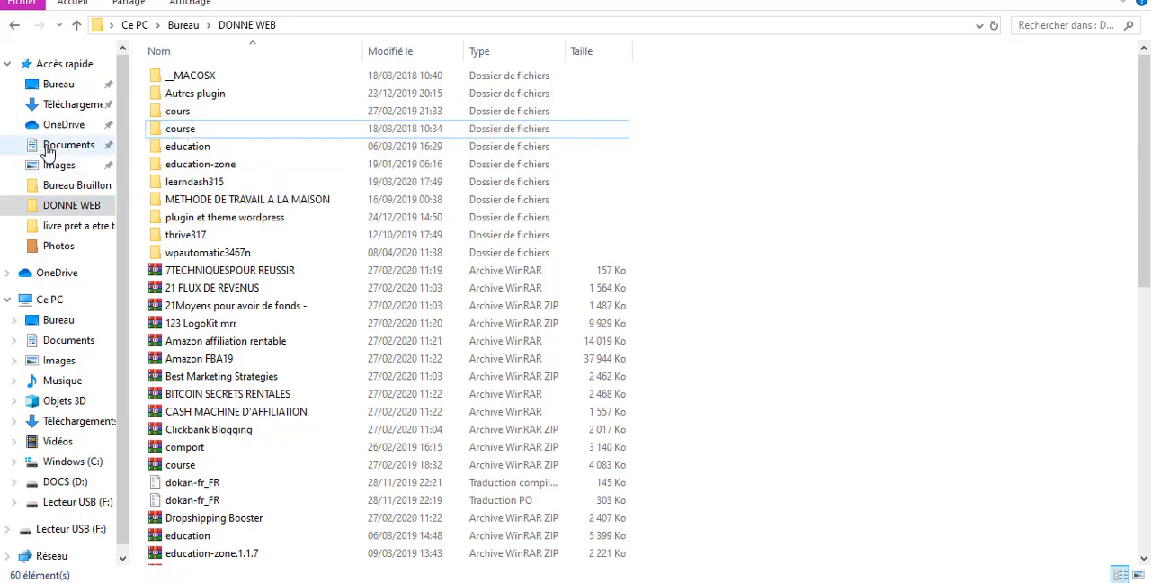
left_click(191, 131)
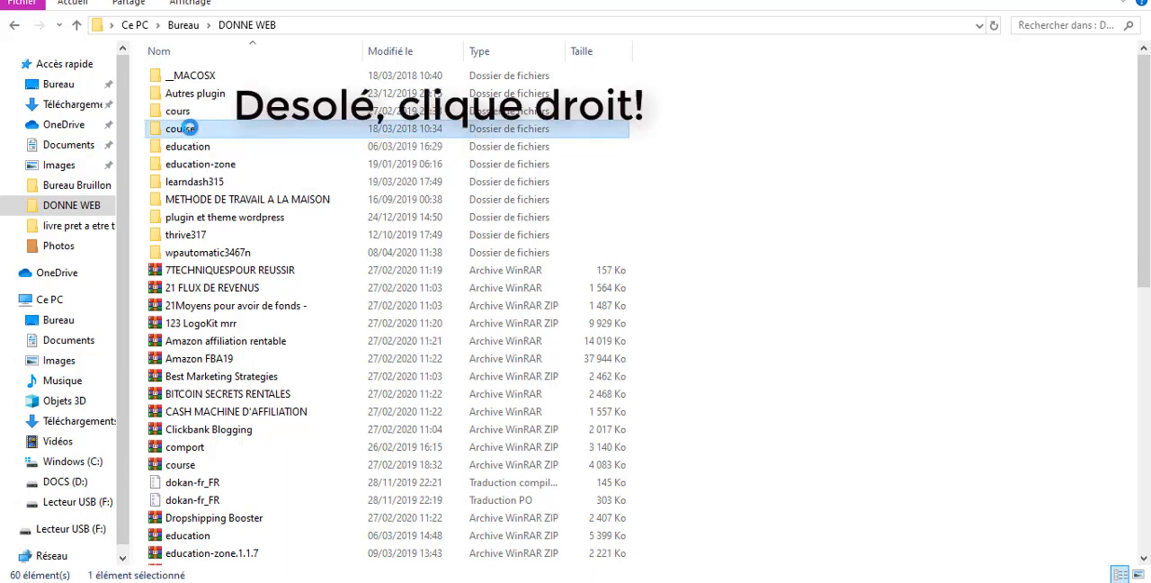
right_click(191, 134)
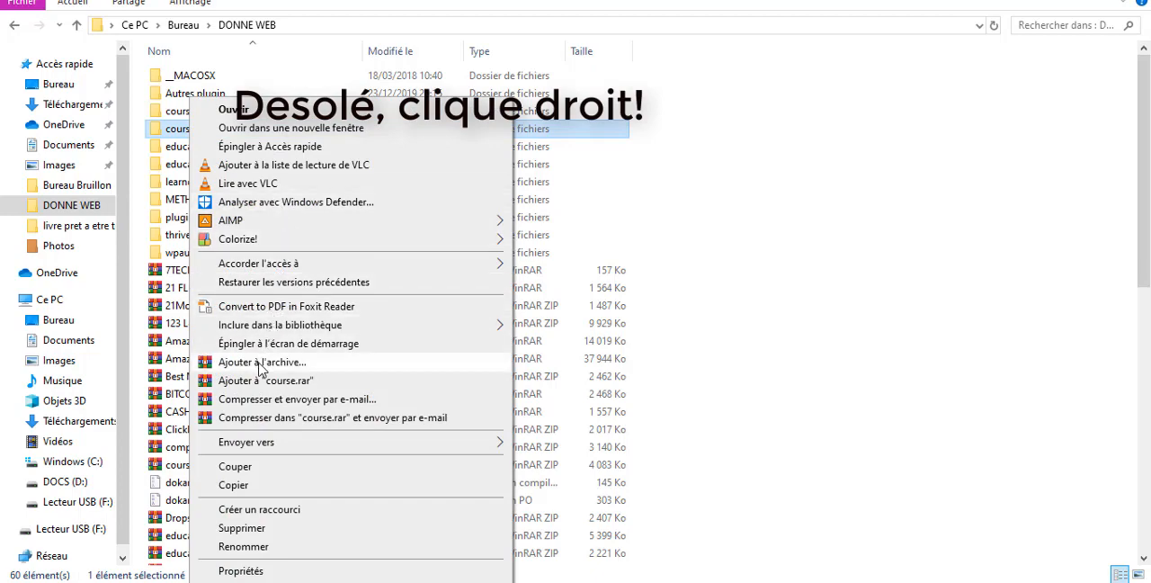
key("Escape")
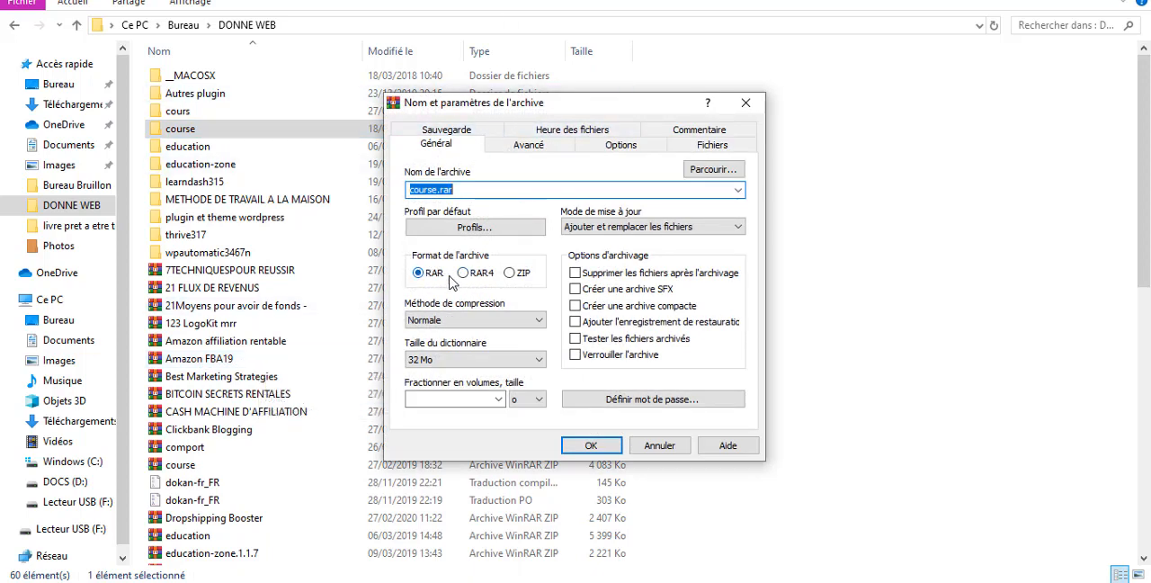
left_click(510, 274)
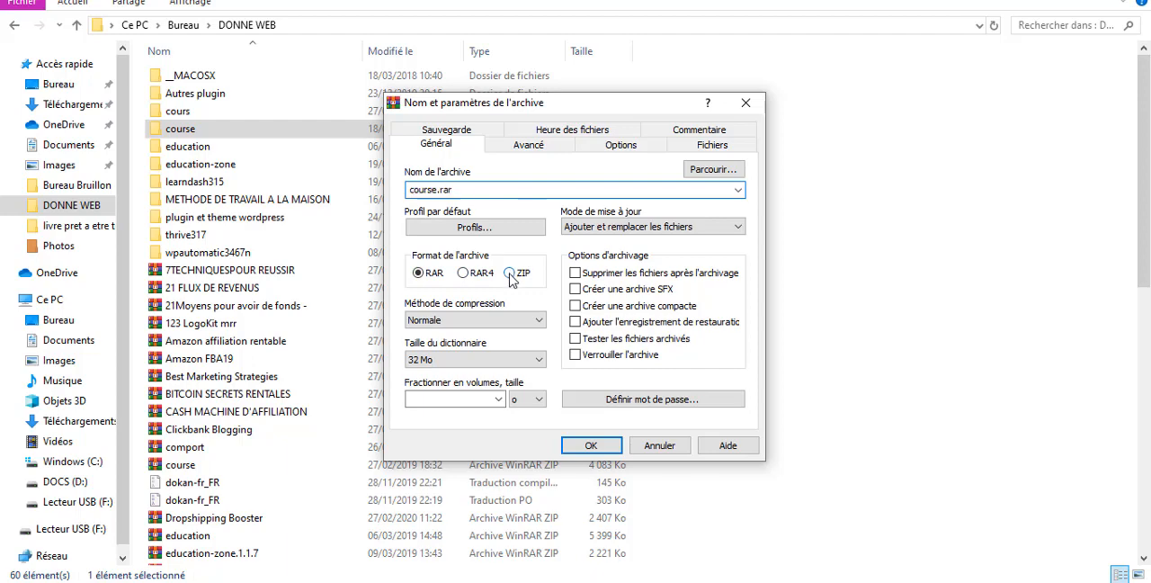
left_click(583, 443)
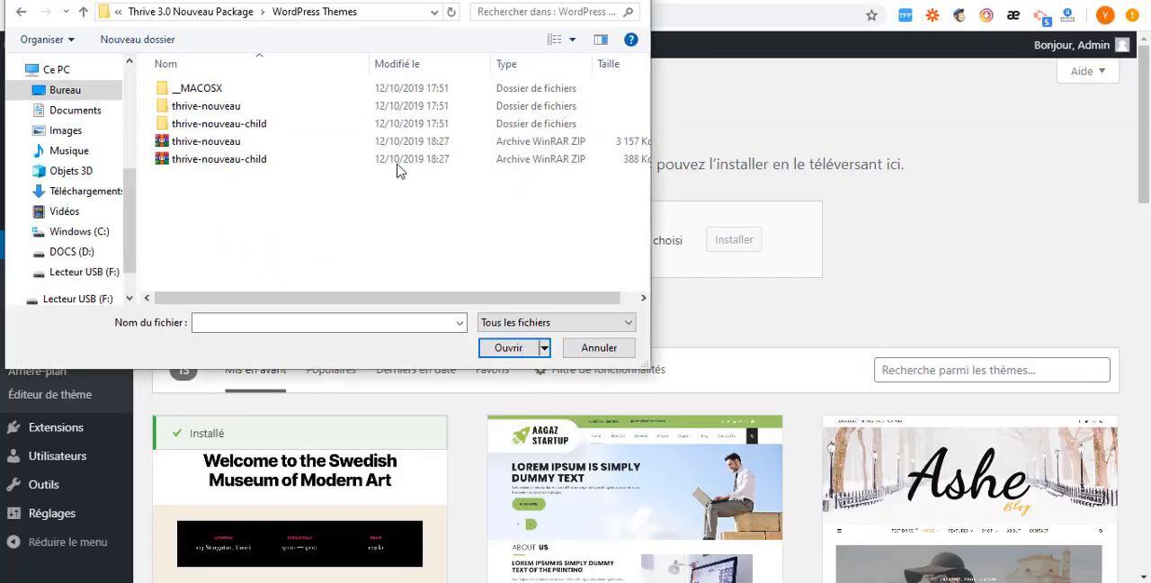
- Upload and install the thrive-nouveau ZIP archive as a theme, and activate it
left_click(202, 149)
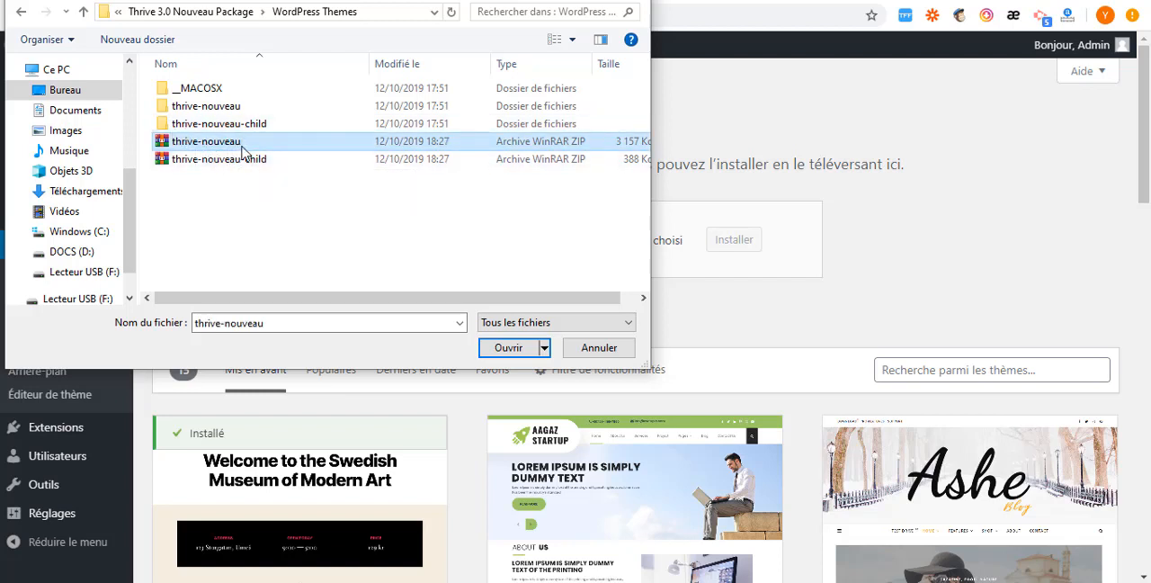
left_click(506, 349)
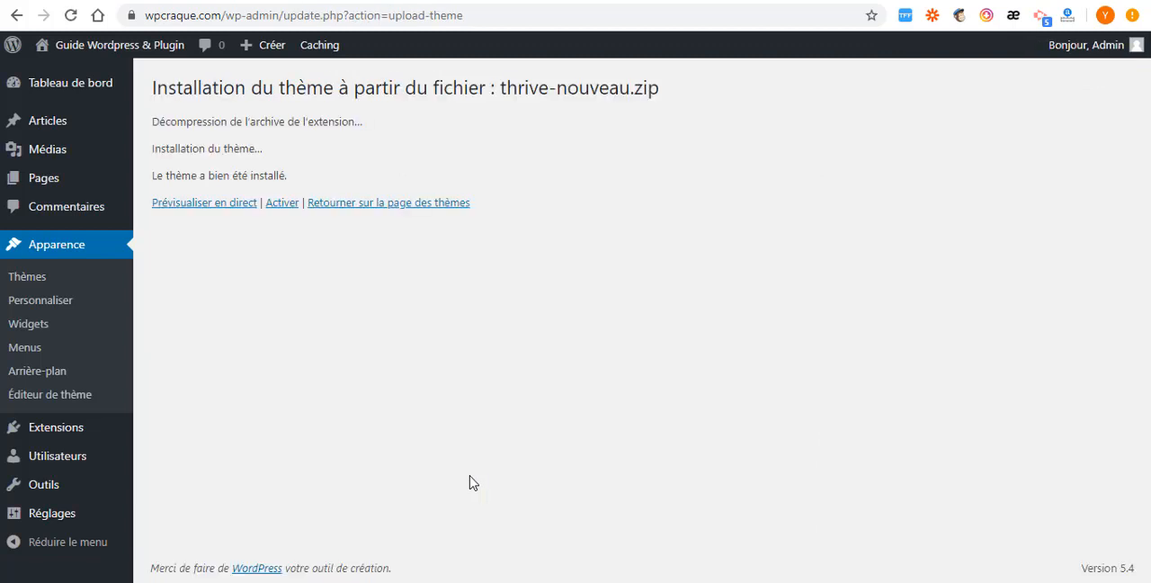
left_click(289, 207)
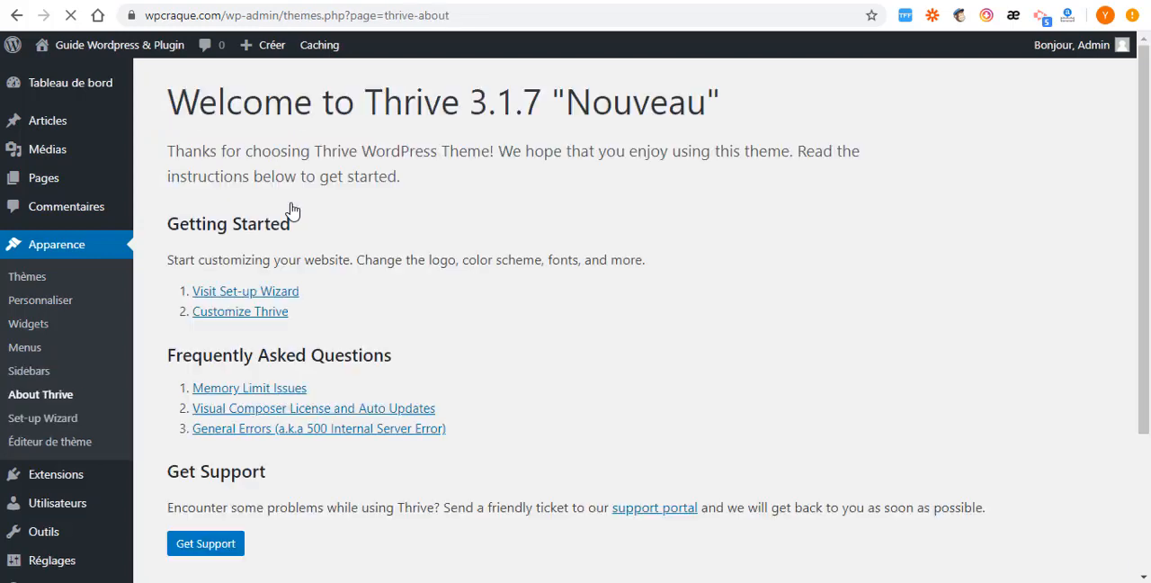
- Look over the About Thrive page, and reload the public site to examine its home page with the Thrive theme
scroll(216, 435, "down", 2)
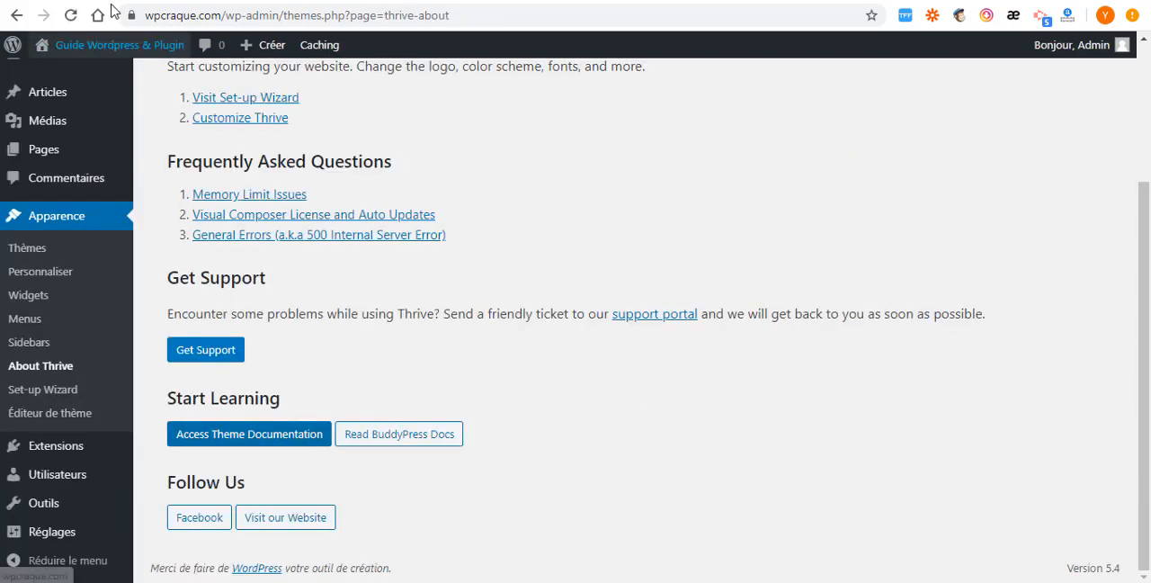
left_click(103, 45)
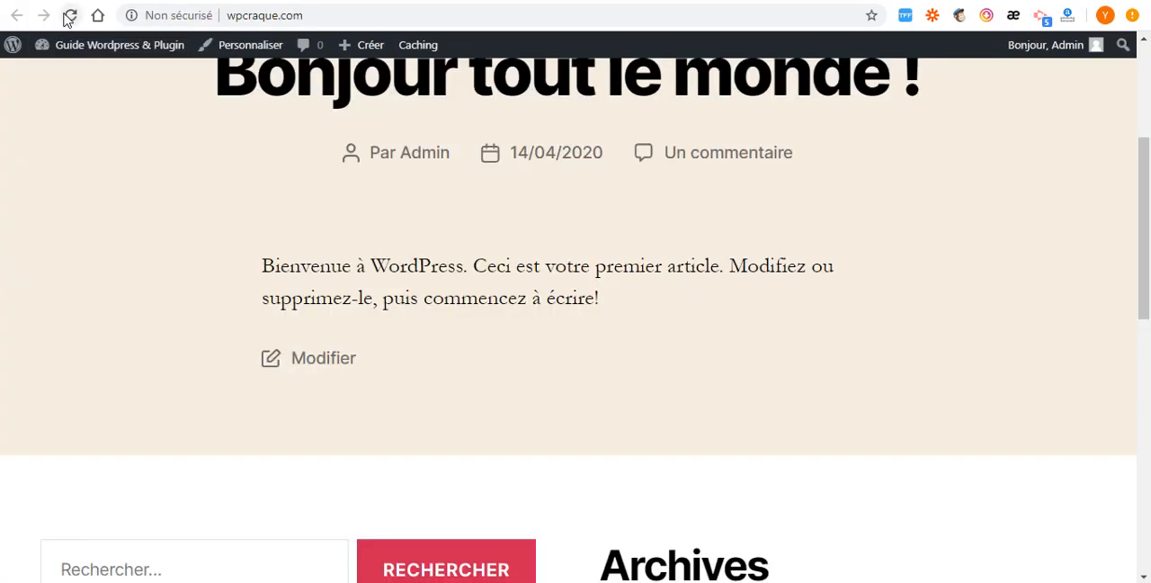
left_click(71, 16)
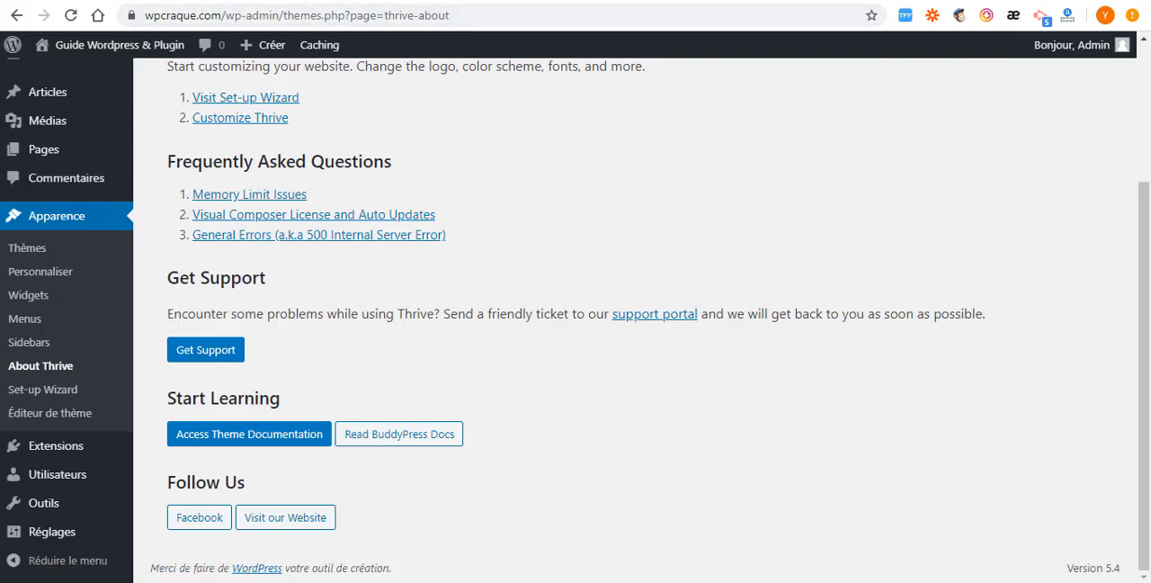
left_click(311, 1)
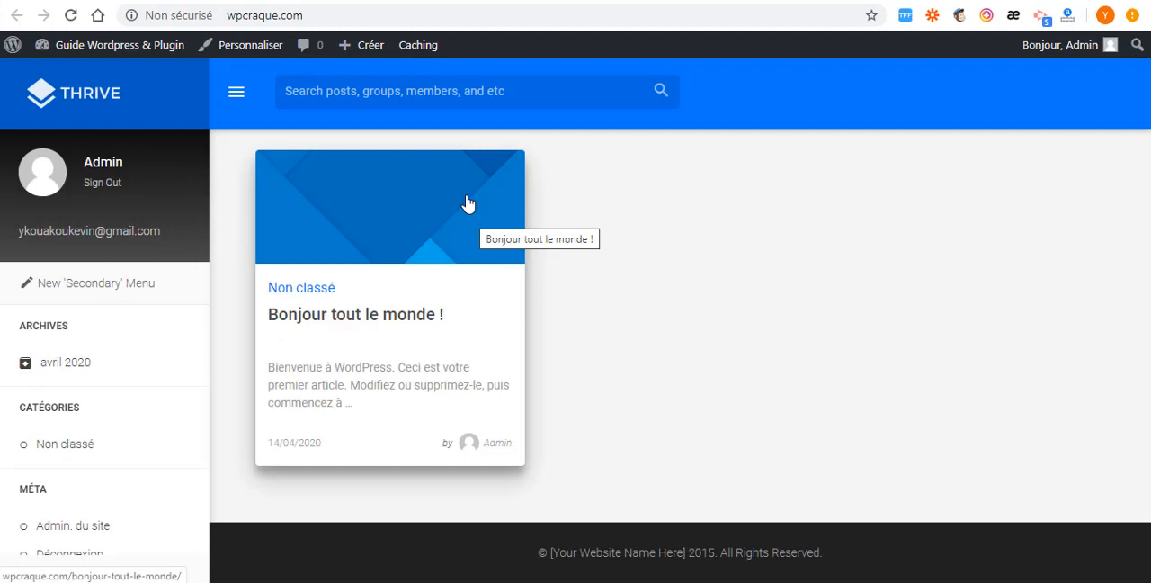
scroll(81, 342, "down", 2)
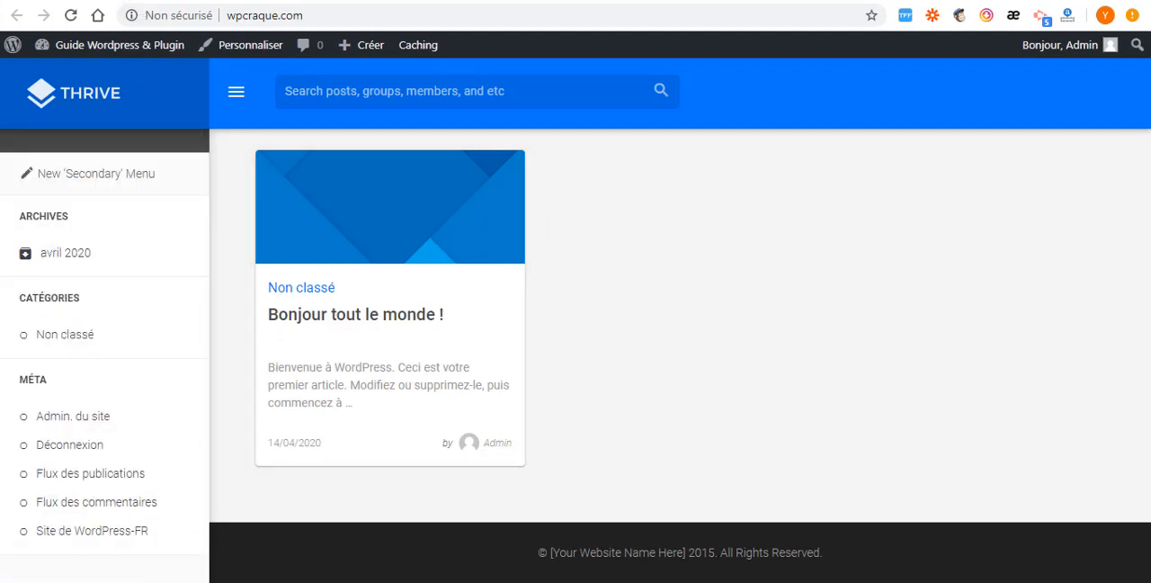
- Return to the site administration, open the Thrive Set-up Wizard and look over the demos on offer
left_click(134, 0)
mouse_move(88, 163)
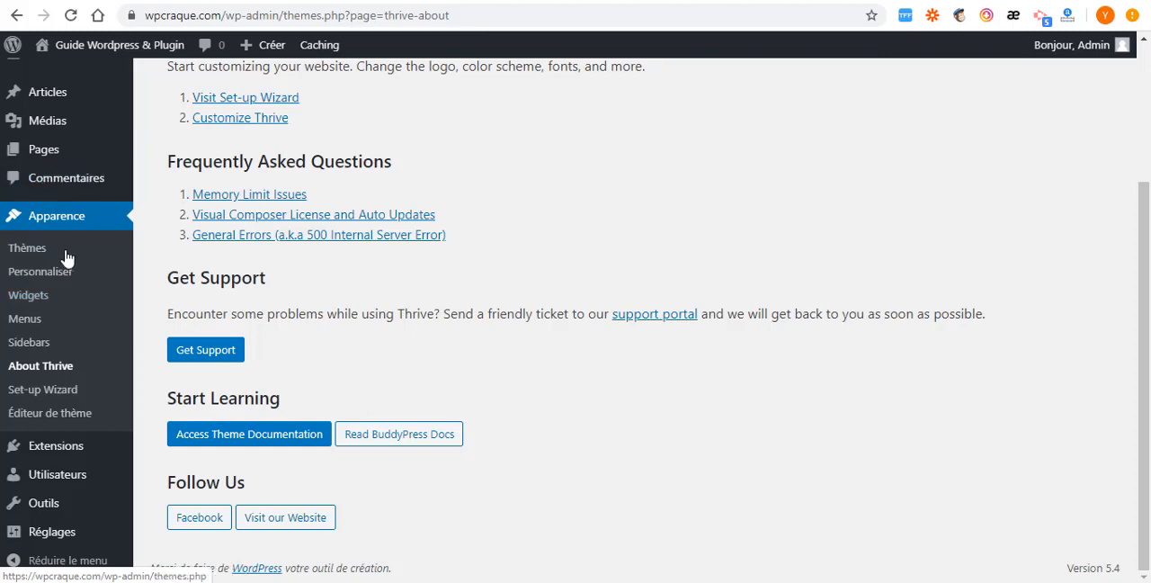
left_click(34, 398)
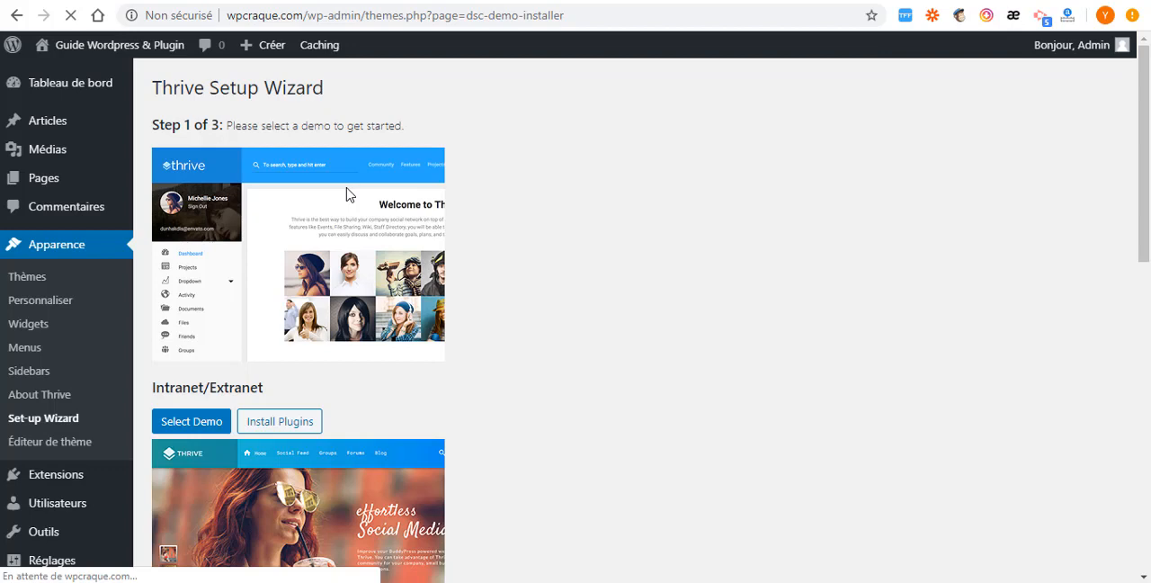
scroll(373, 225, "down", 10)
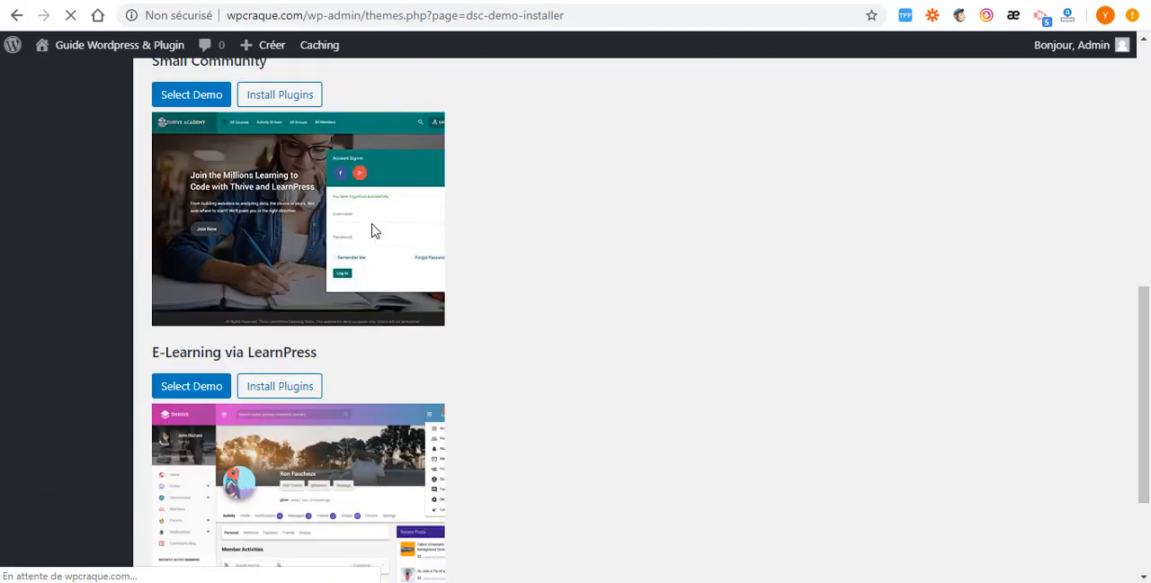
scroll(871, 207, "up", 1)
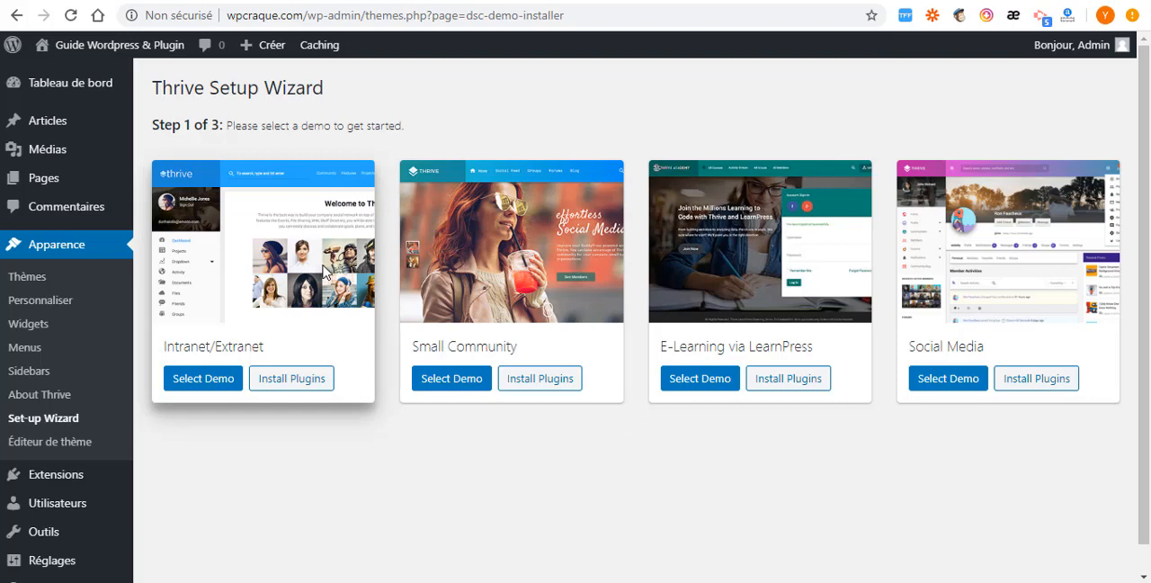
- Install all the required plugins for the Intranet/Extranet demo in one bulk Install action
left_click(294, 379)
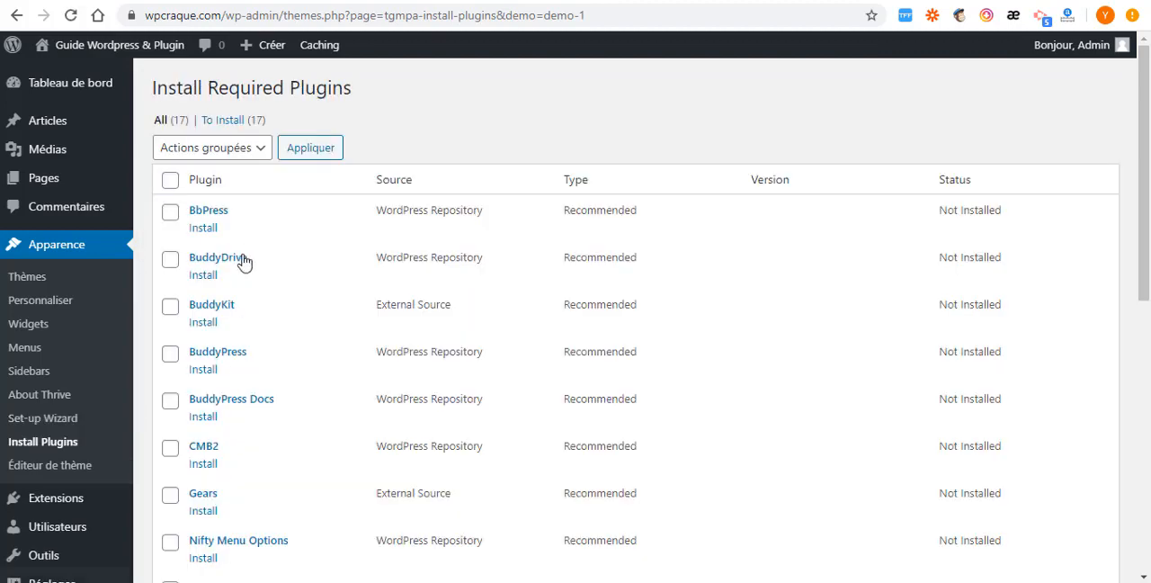
scroll(244, 259, "down", 7)
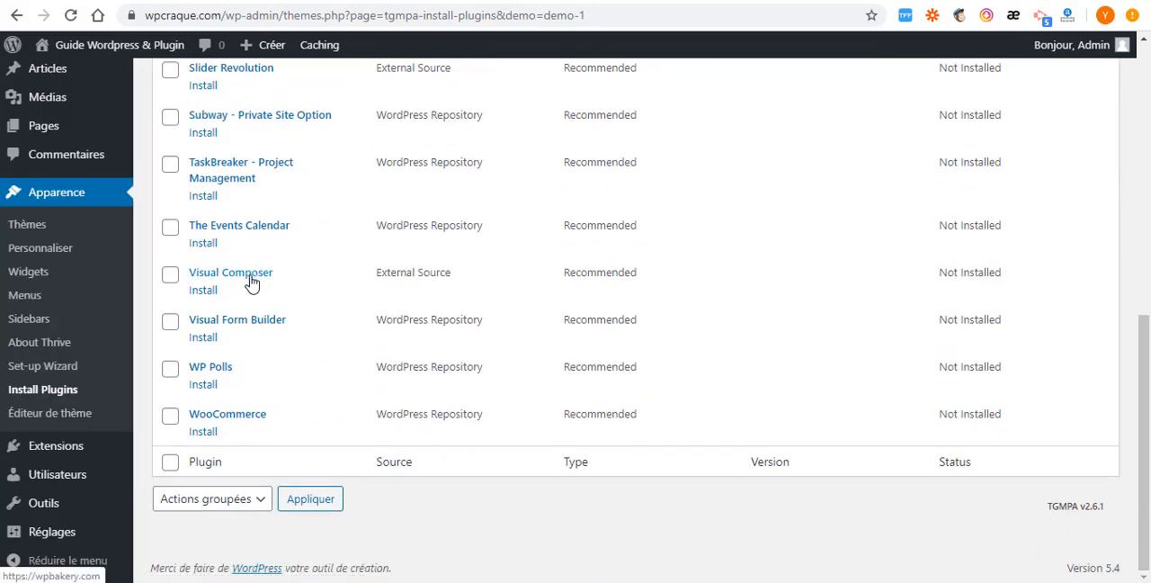
scroll(252, 281, "up", 8)
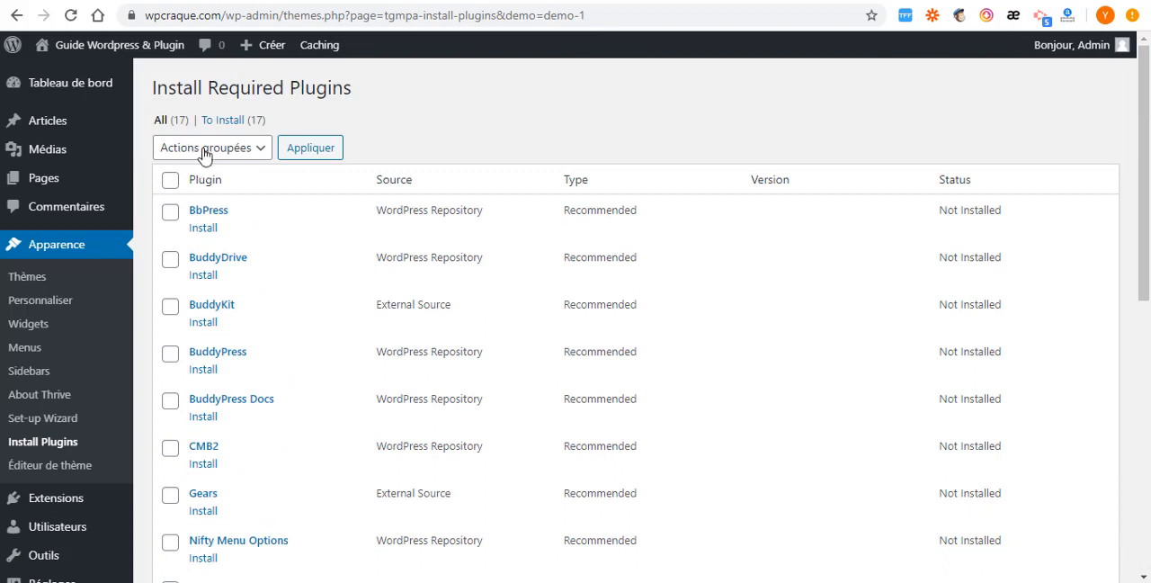
left_click(170, 180)
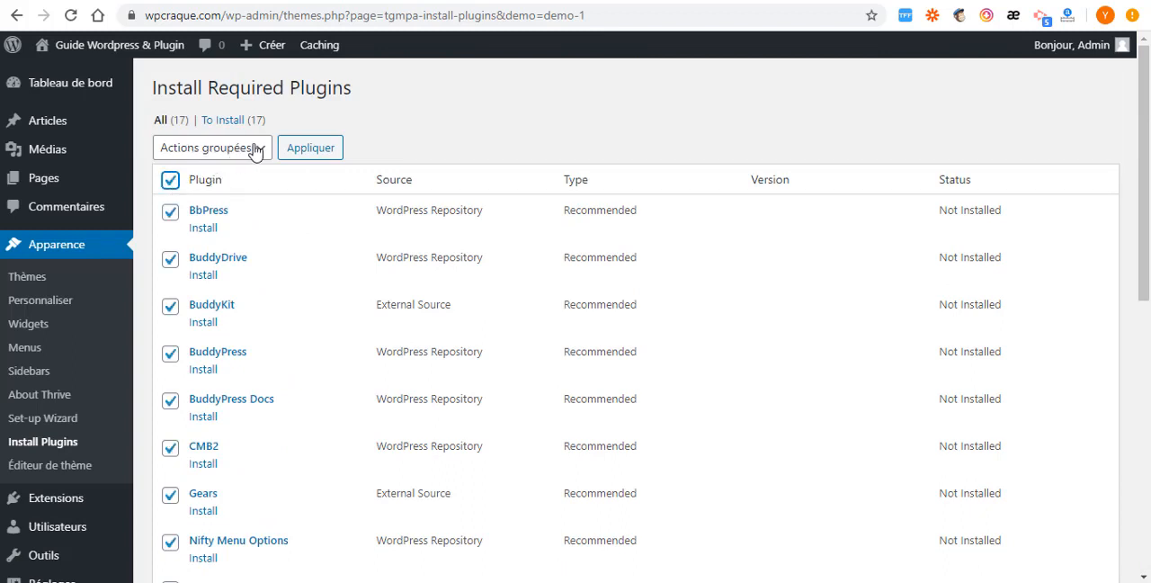
left_click(256, 151)
left_click(218, 188)
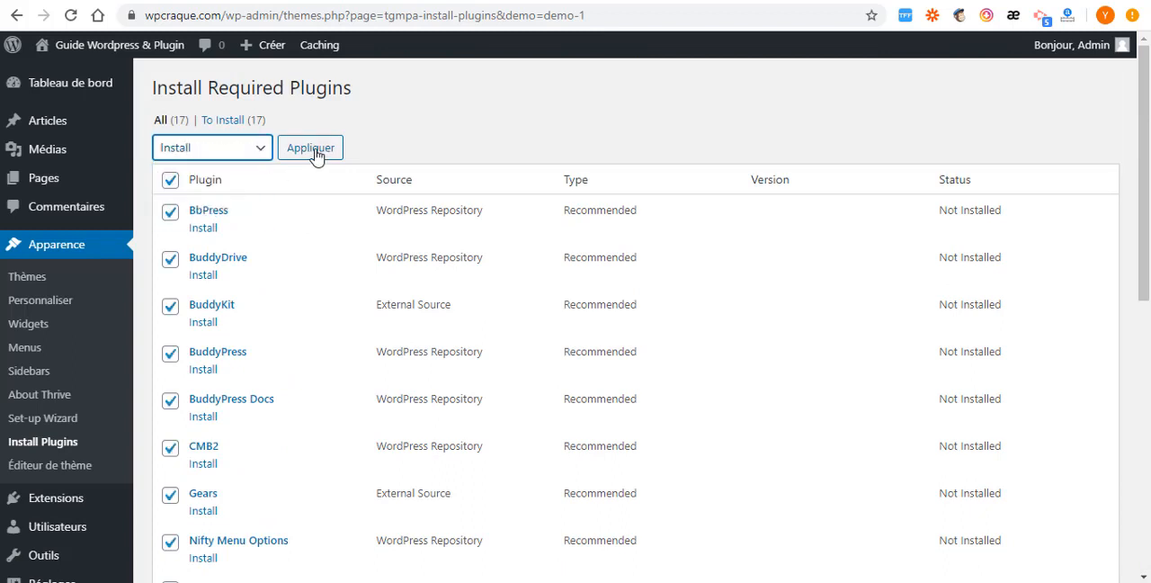
left_click(312, 151)
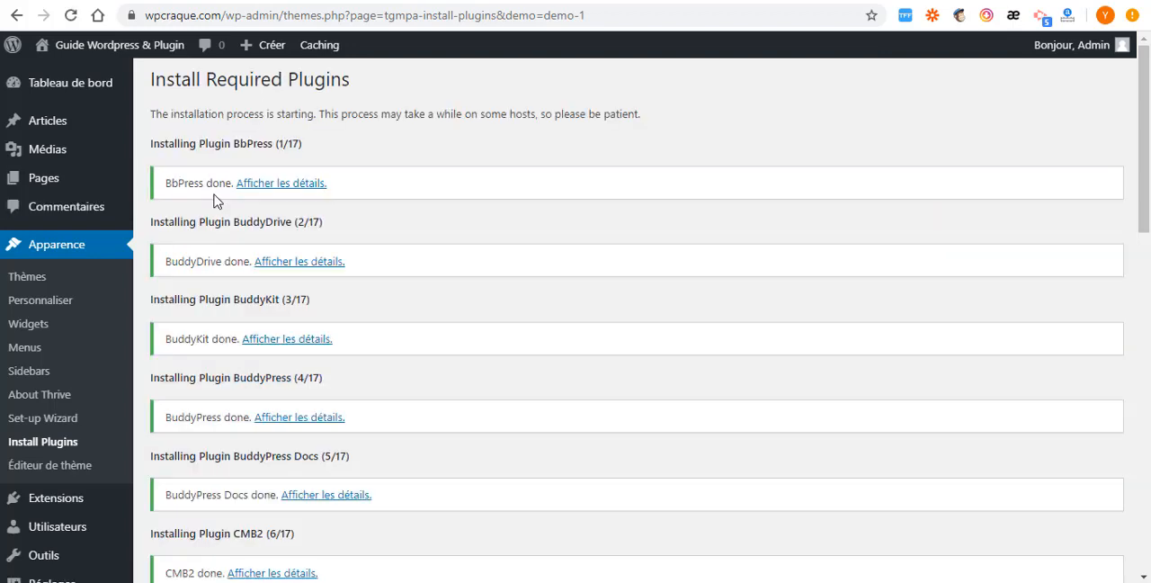
- Review the plugin installation log, return to the Required Plugins Installer and bulk-activate all the installed plugins
scroll(229, 243, "down", 12)
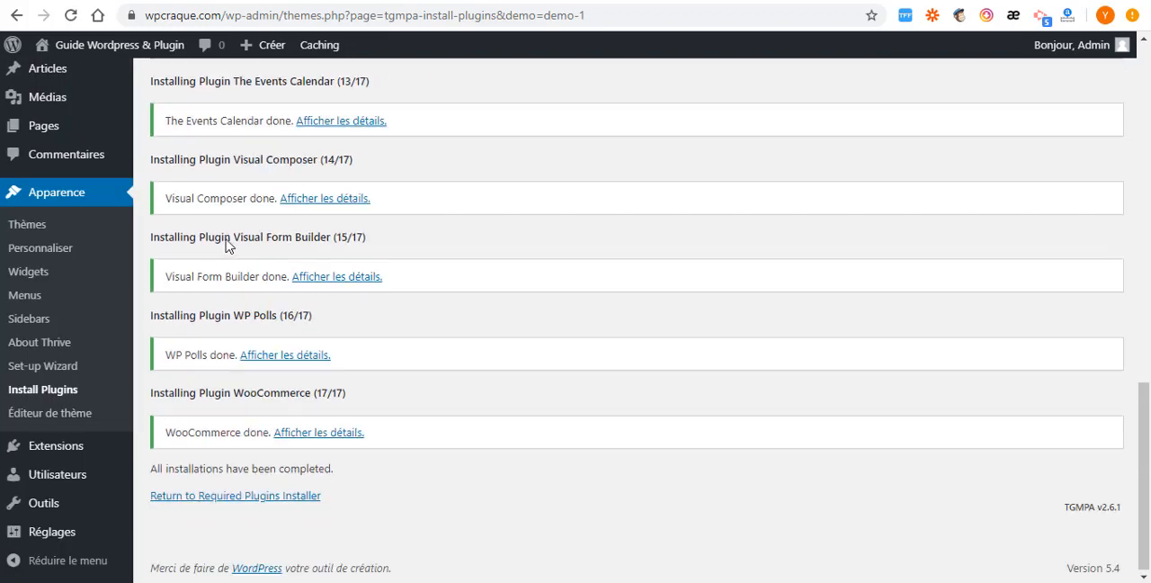
scroll(197, 382, "up", 12)
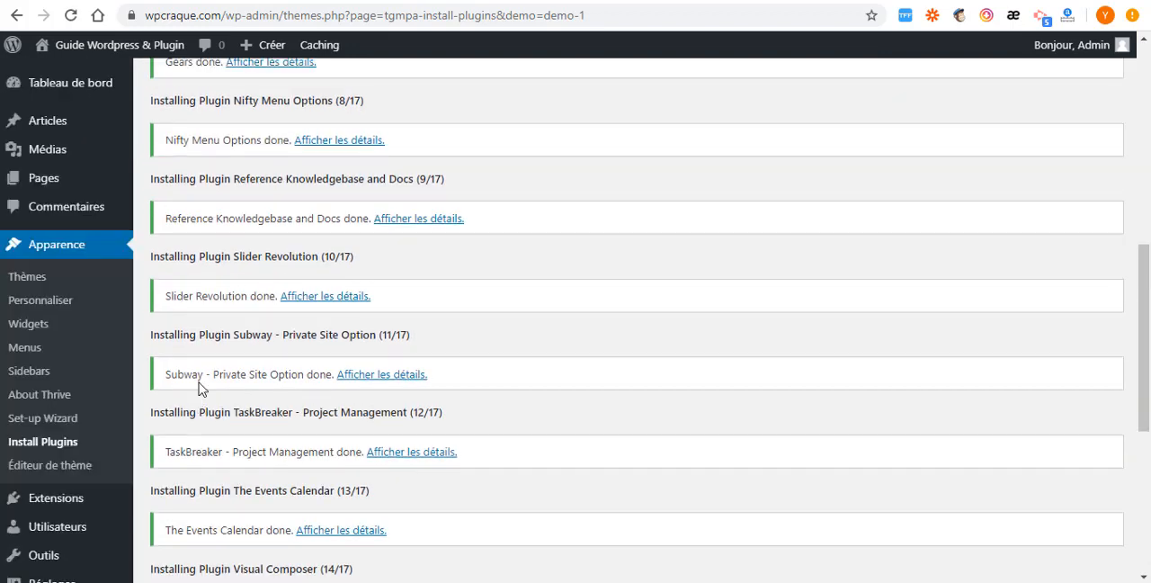
scroll(200, 231, "down", 12)
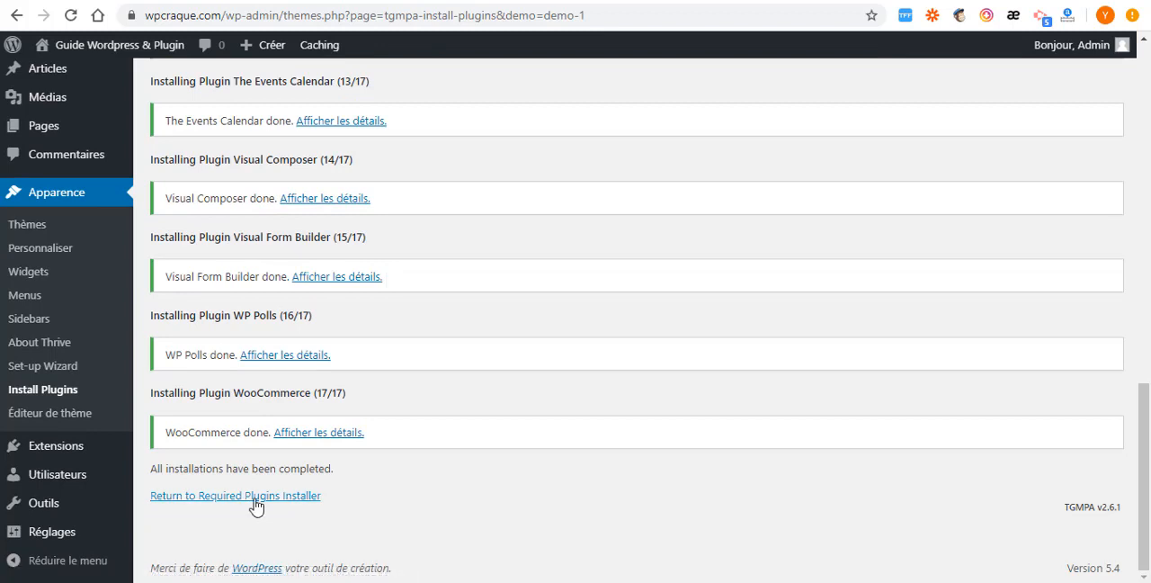
left_click(254, 499)
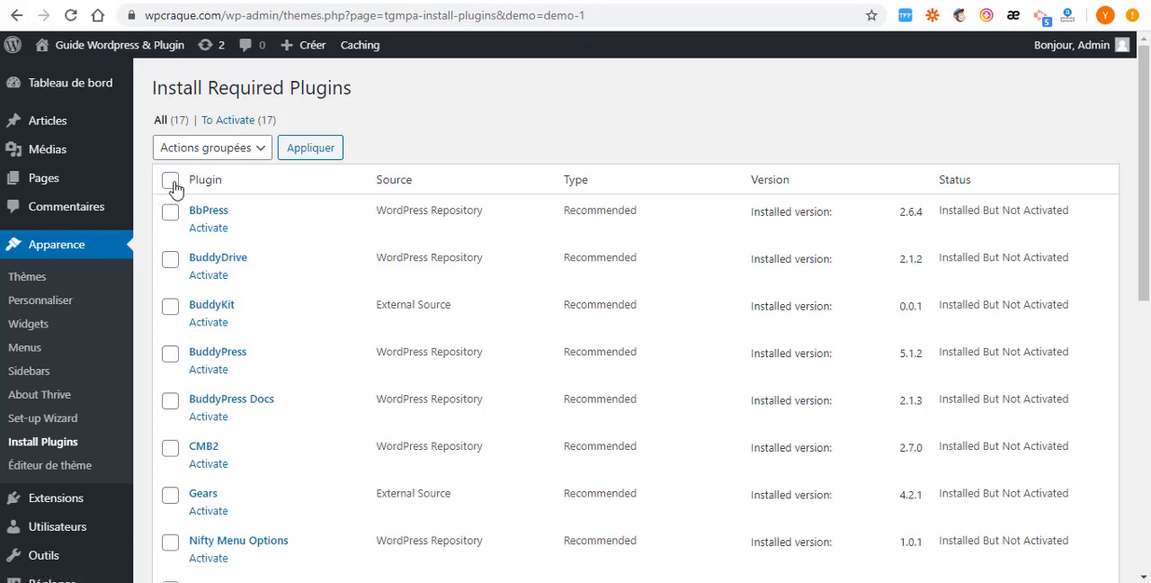
left_click(171, 181)
left_click(257, 147)
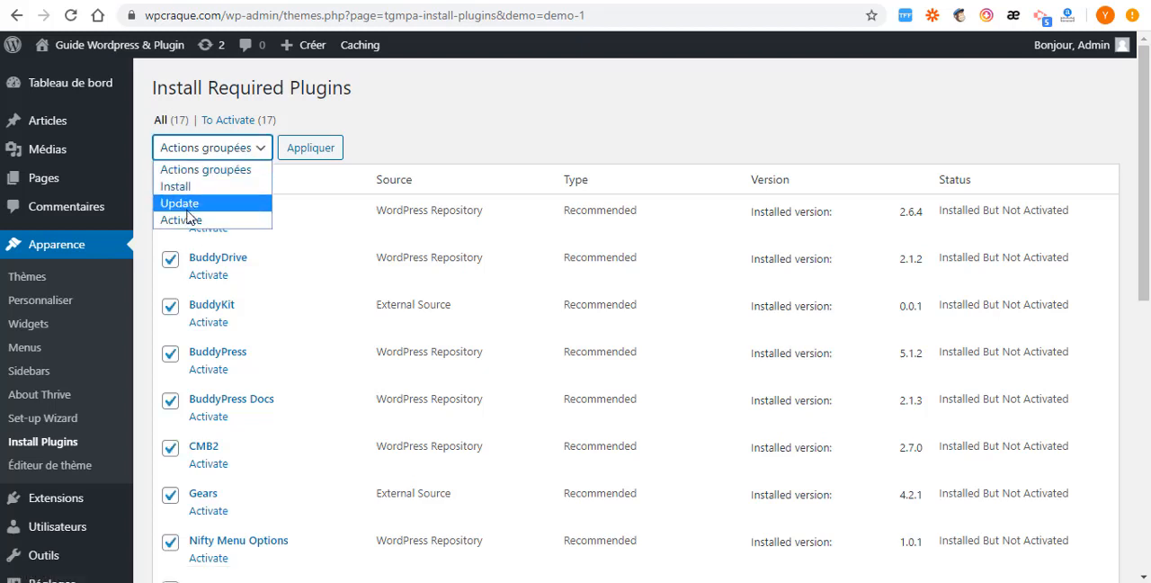
left_click(186, 222)
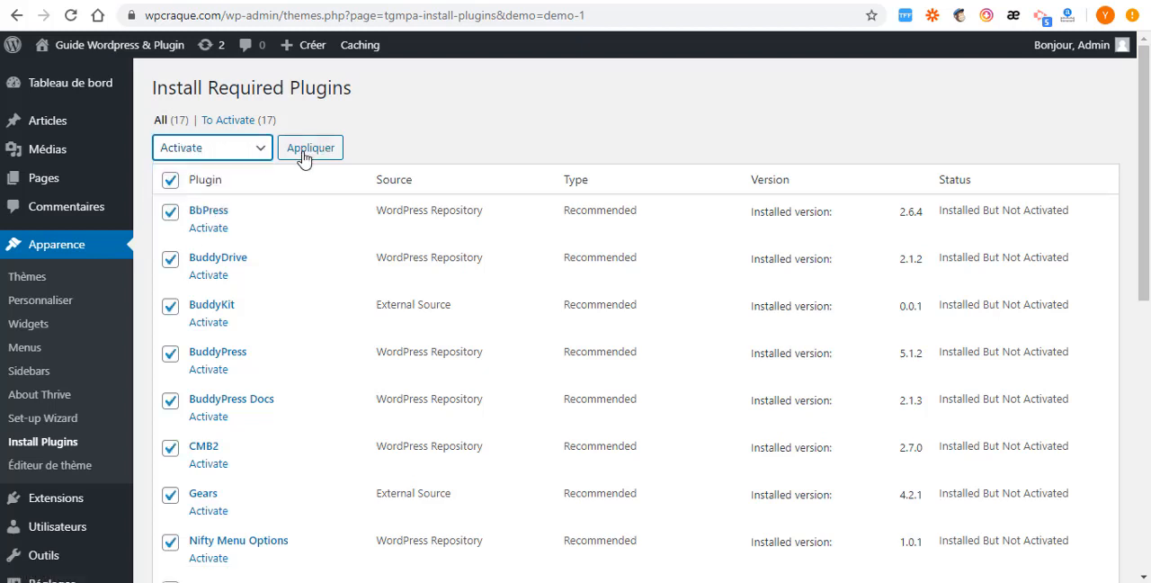
left_click(304, 155)
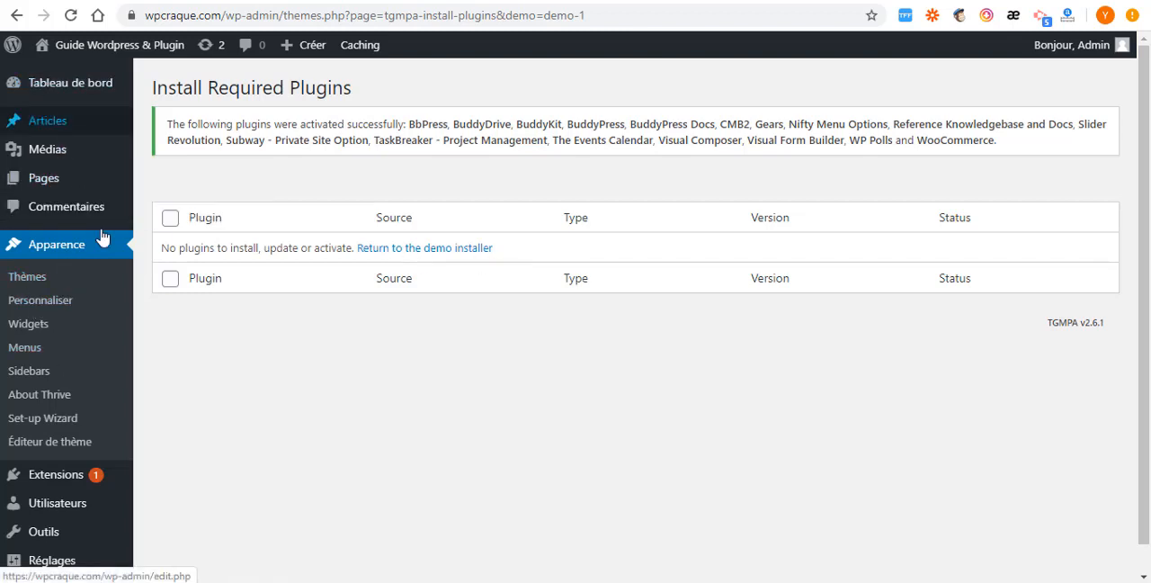
- Request the list of installed plugins, and look over the bbPress welcome page and the added administration sections
scroll(45, 375, "down", 1)
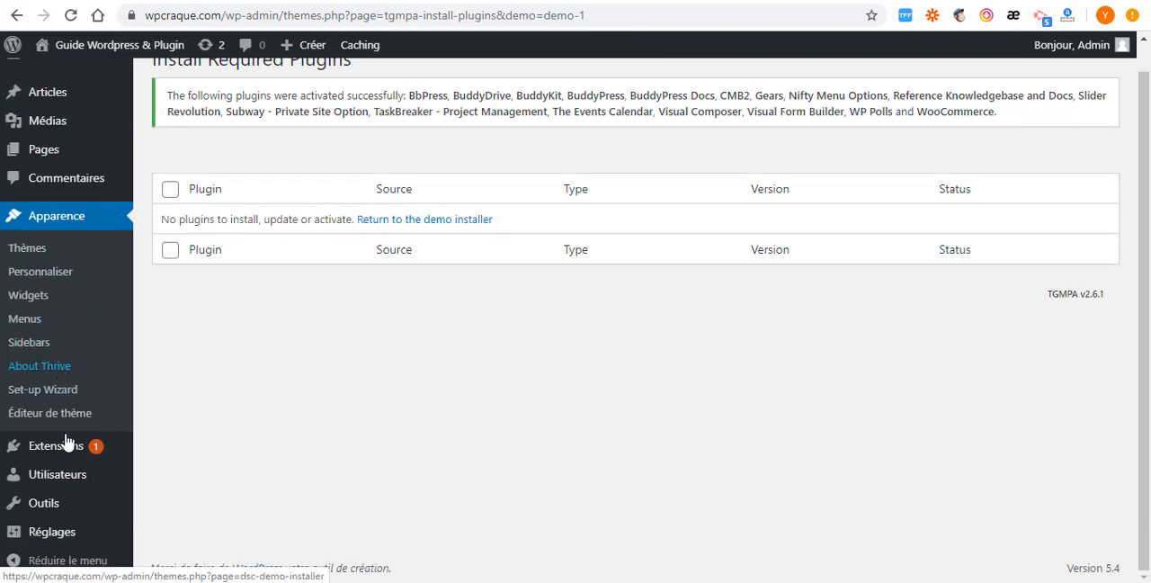
mouse_move(61, 452)
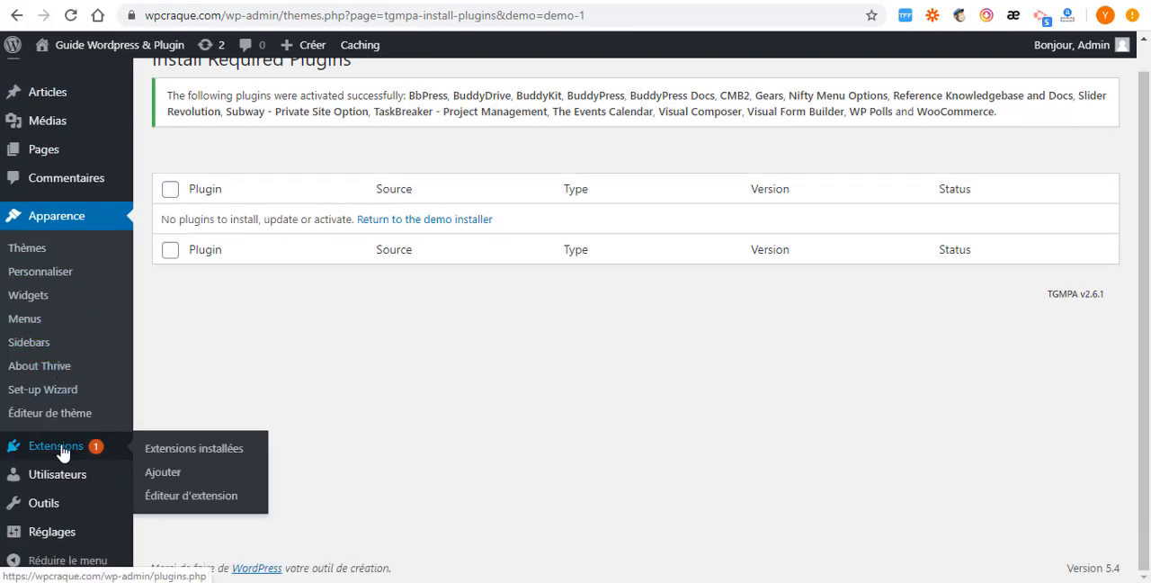
left_click(190, 453)
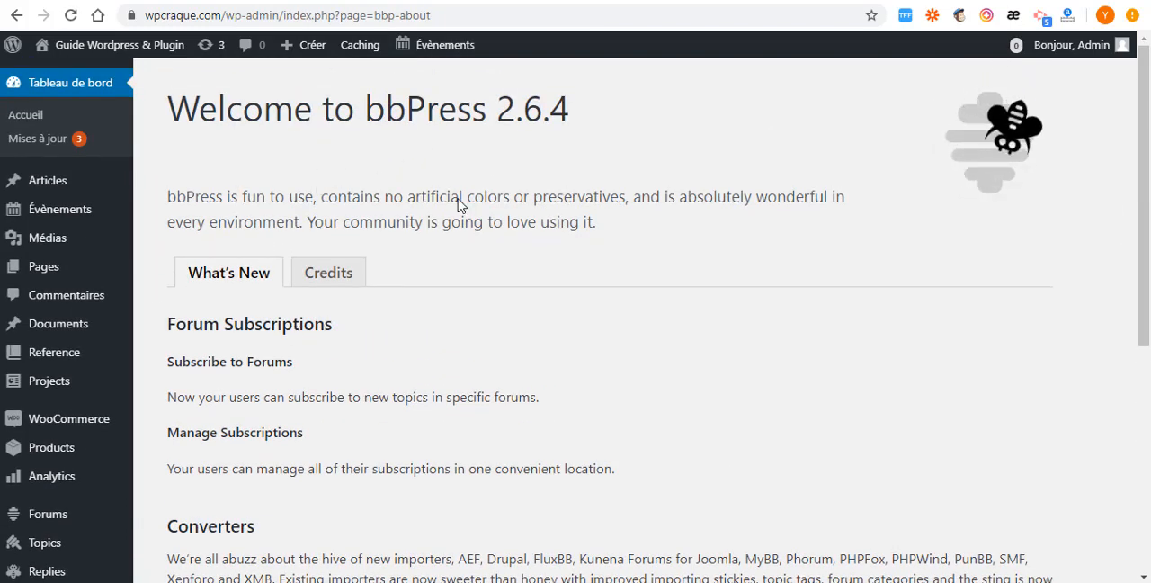
scroll(308, 195, "down", 4)
scroll(309, 236, "down", 1)
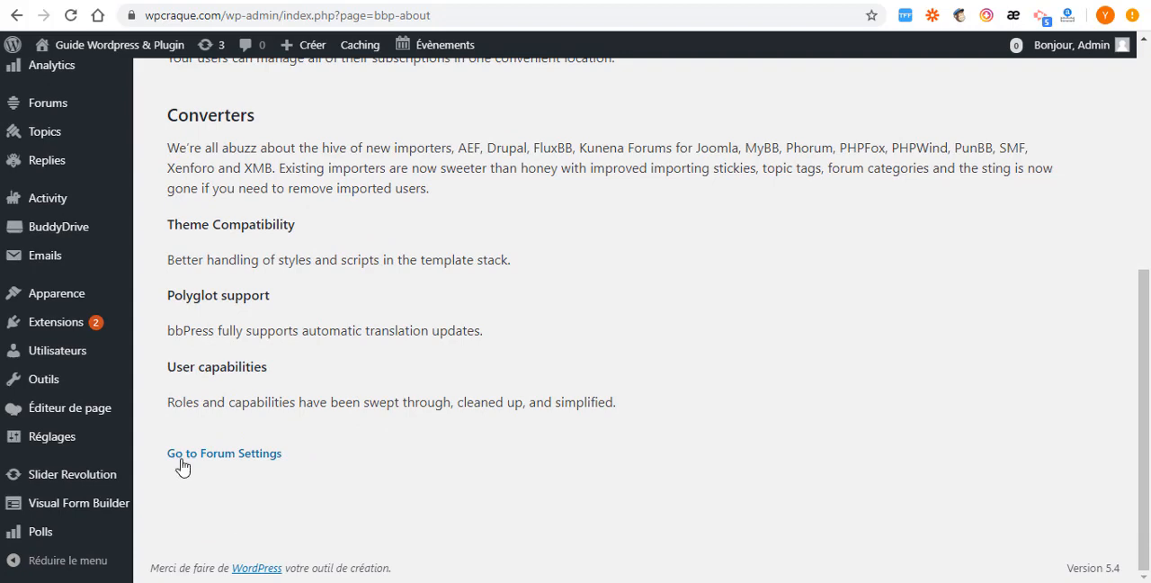
scroll(225, 363, "up", 5)
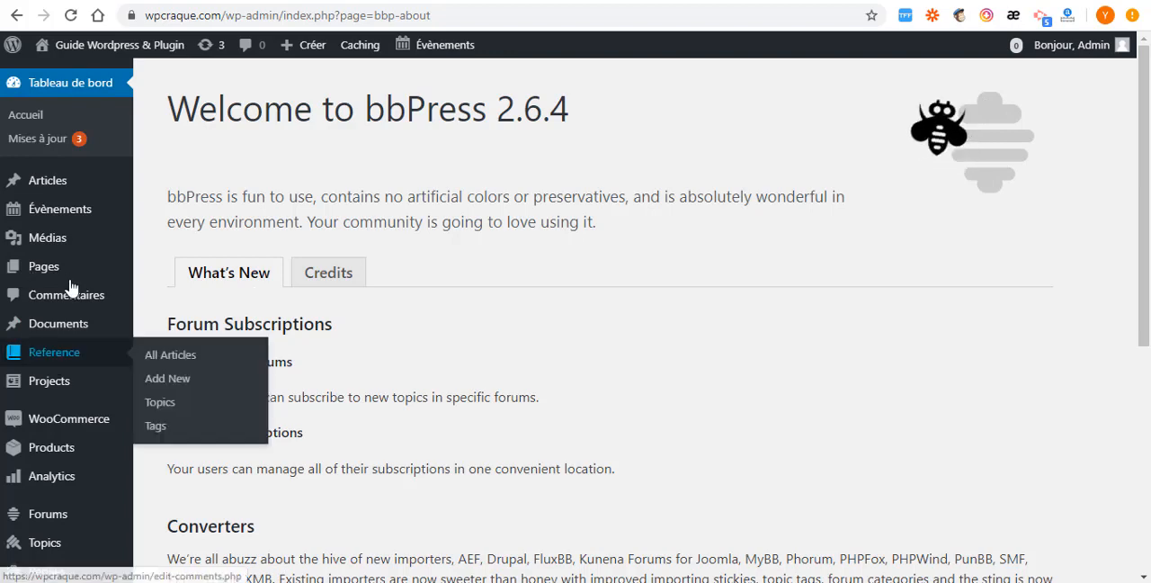
scroll(70, 297, "down", 3)
scroll(67, 324, "down", 1)
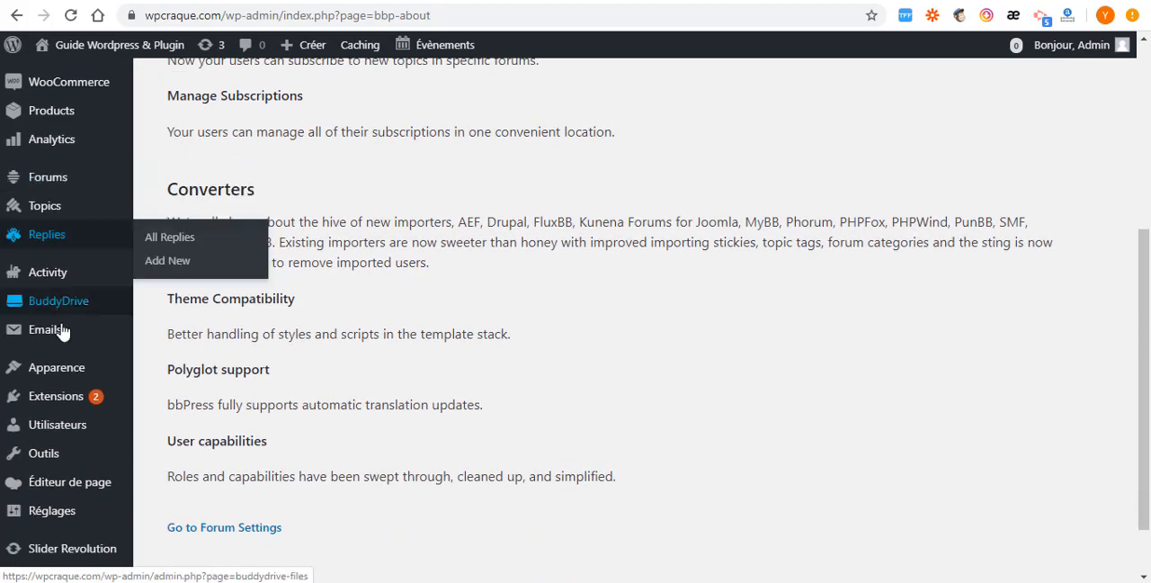
- Open the installed plugins list and examine the entries and descriptions from bbPress and BuddyDrive to CMB2
mouse_move(67, 402)
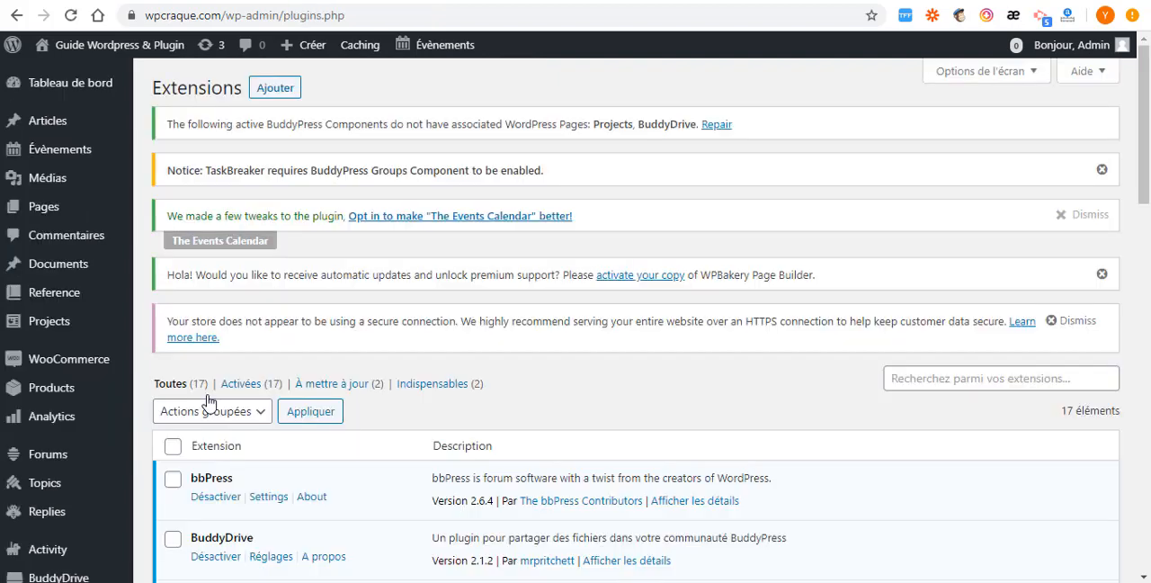
scroll(208, 436, "down", 1)
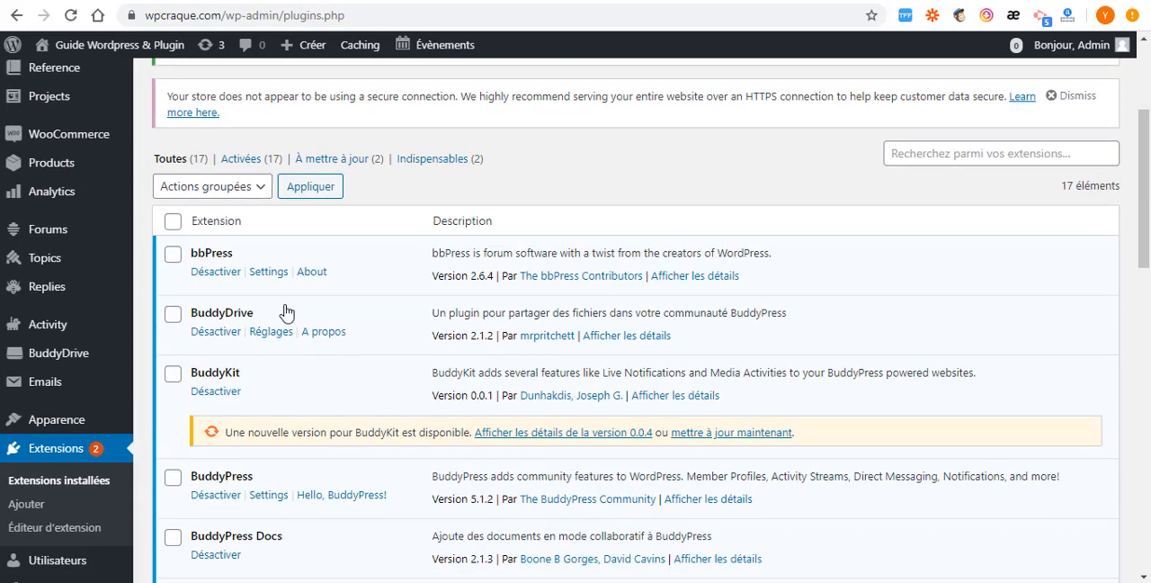
left_click_drag(236, 255, 171, 256)
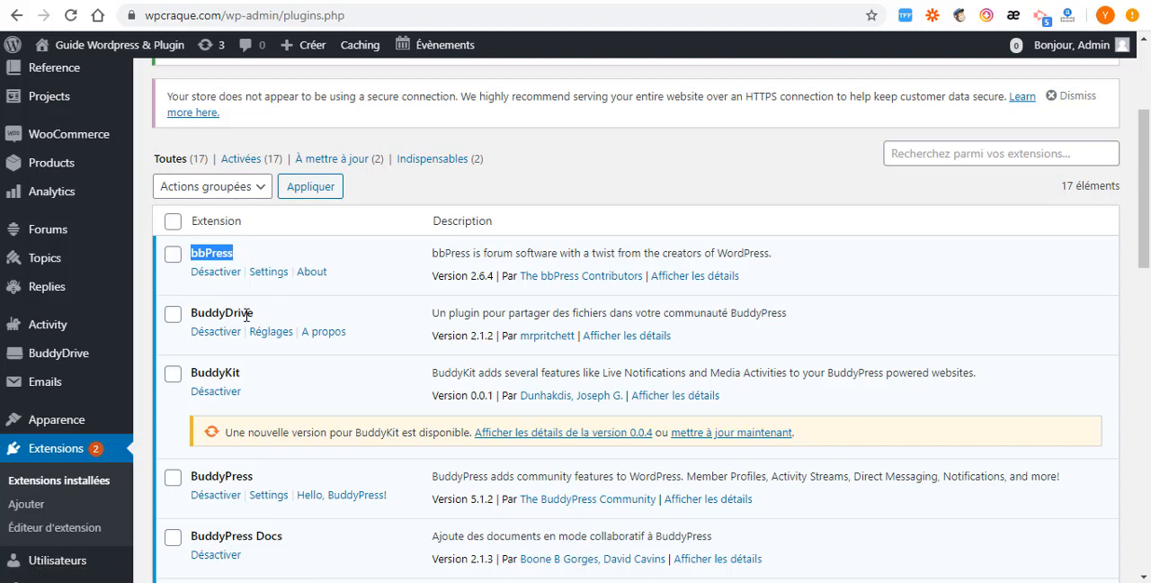
left_click_drag(252, 313, 190, 312)
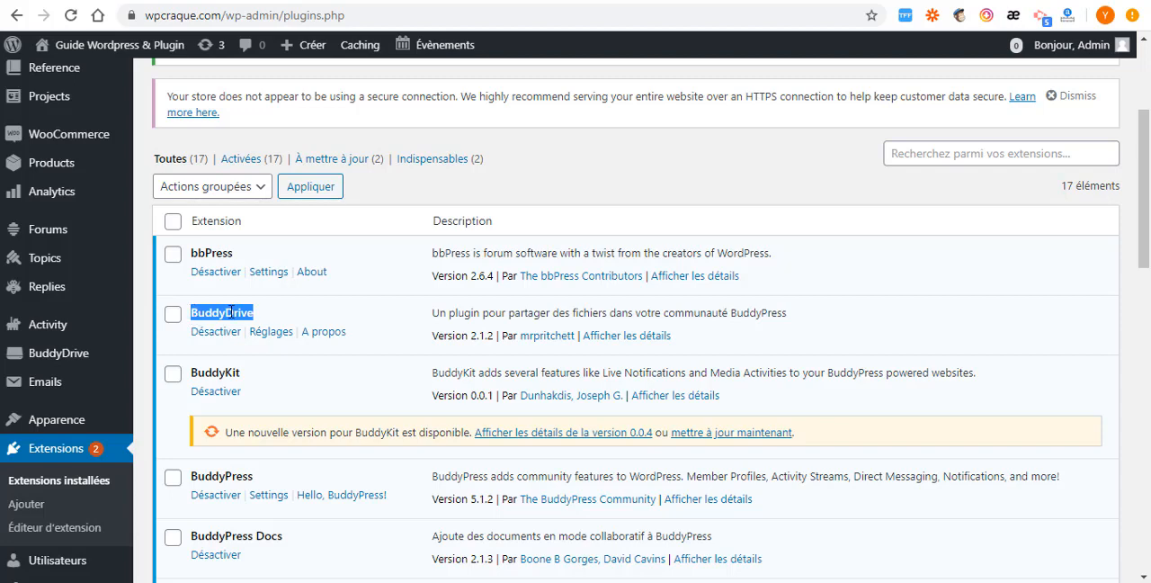
scroll(215, 320, "down", 2)
scroll(270, 315, "up", 1)
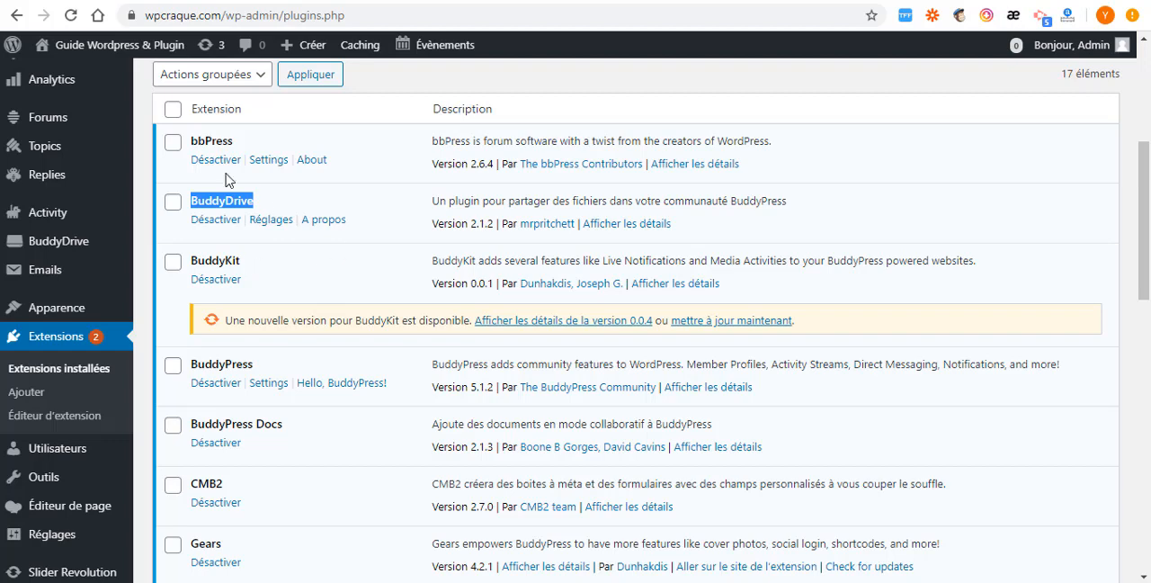
scroll(252, 265, "down", 2)
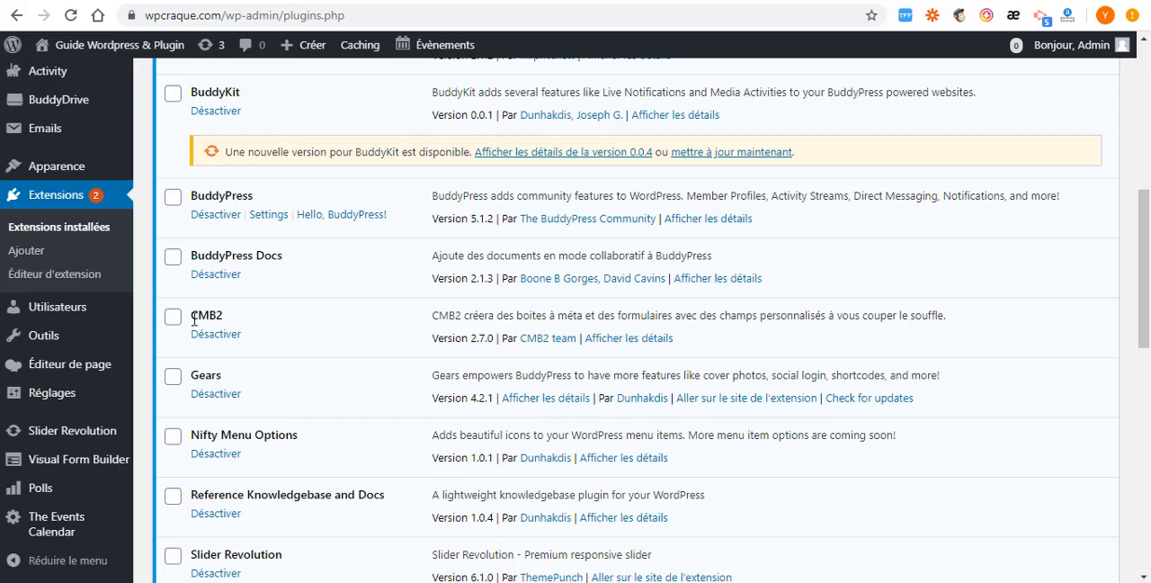
left_click_drag(223, 310, 187, 314)
scroll(249, 313, "down", 2)
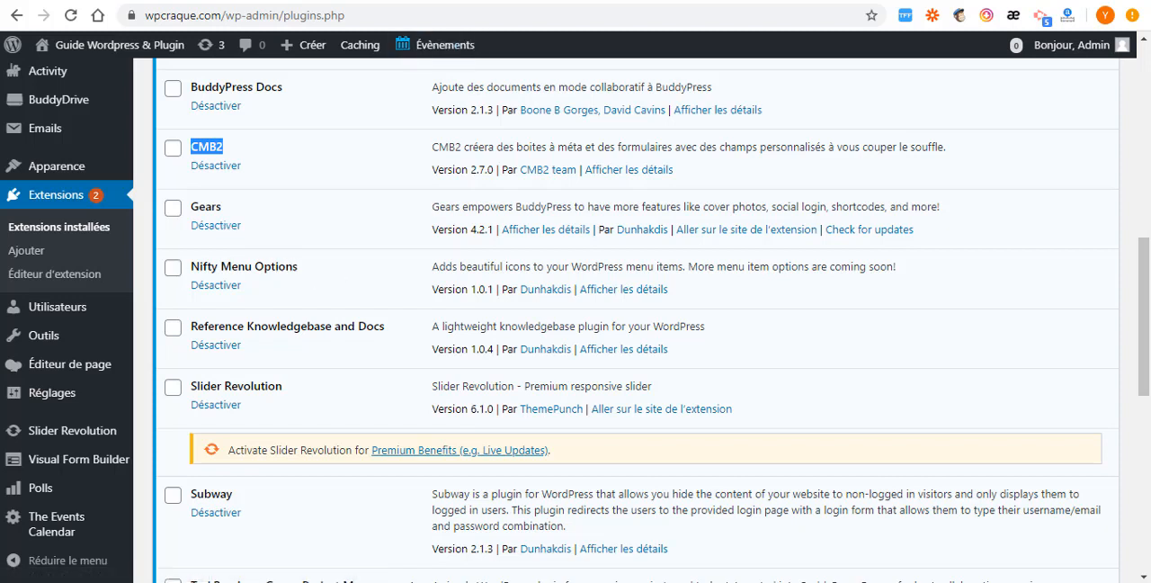
- Switch to the Thrive Intranet/Extranet demo site and display the account menu on the member profile page
left_click(832, 1)
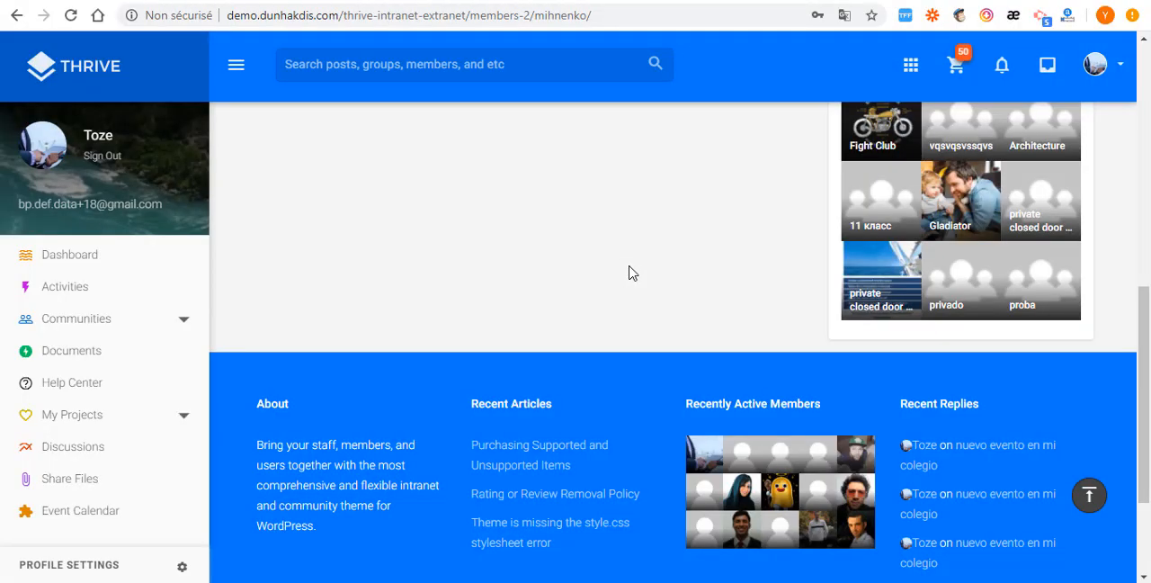
scroll(1129, 60, "up", 3)
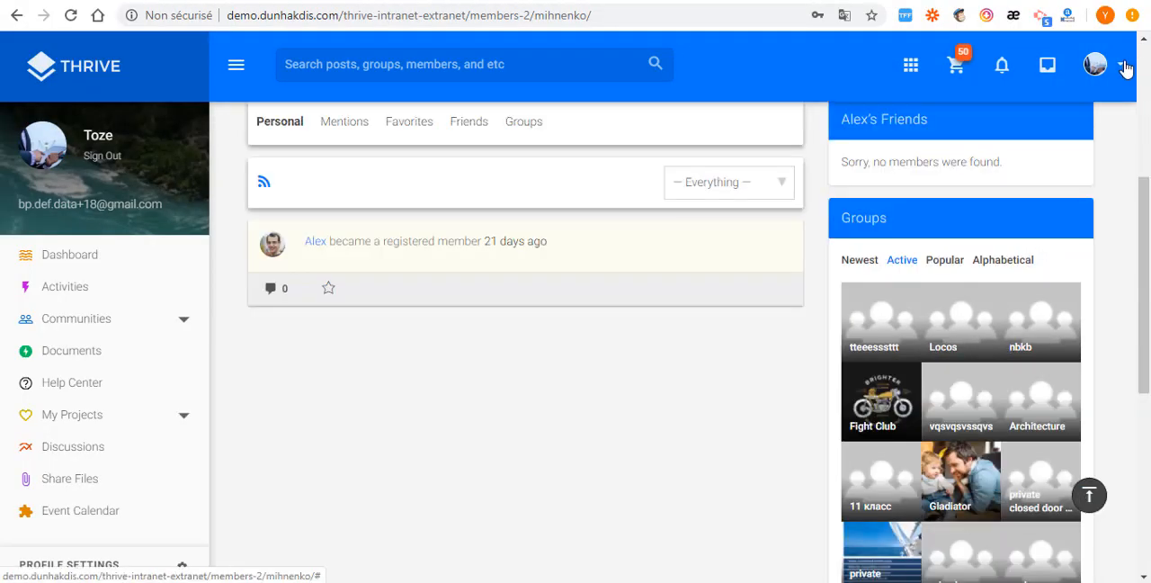
left_click(1127, 63)
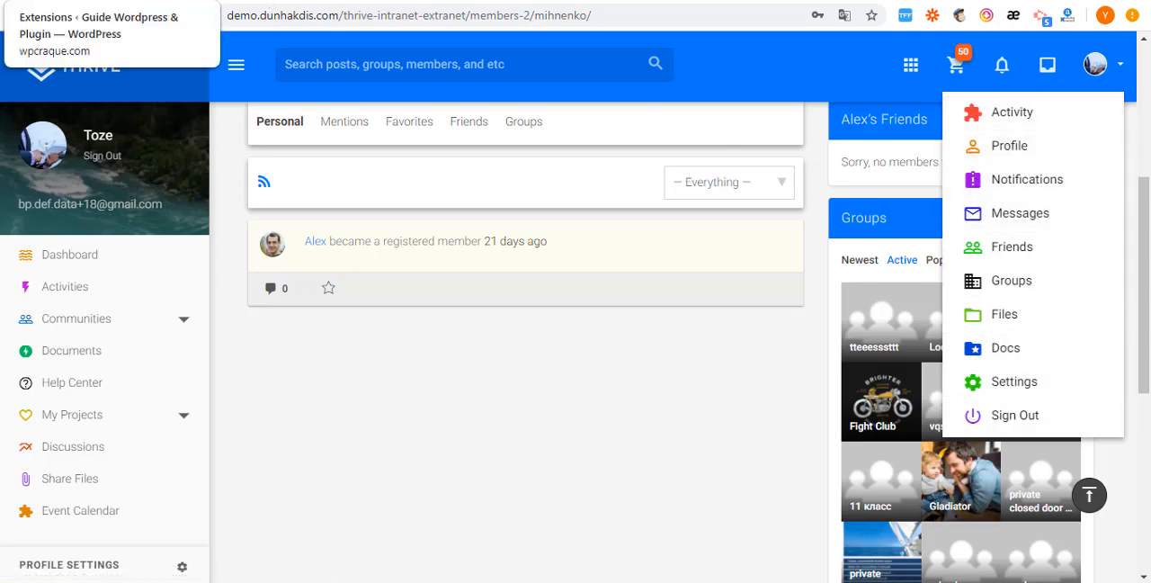
- Return to the WordPress site's installed plugins list and examine the entries from Gears to The Events Calendar
left_click(90, 0)
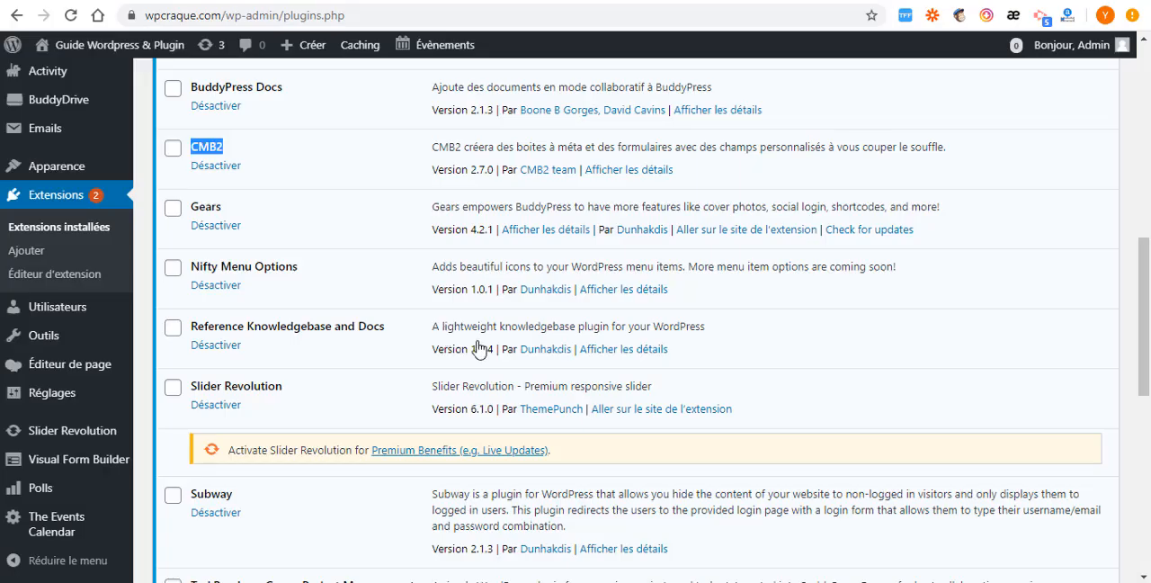
scroll(290, 359, "down", 1)
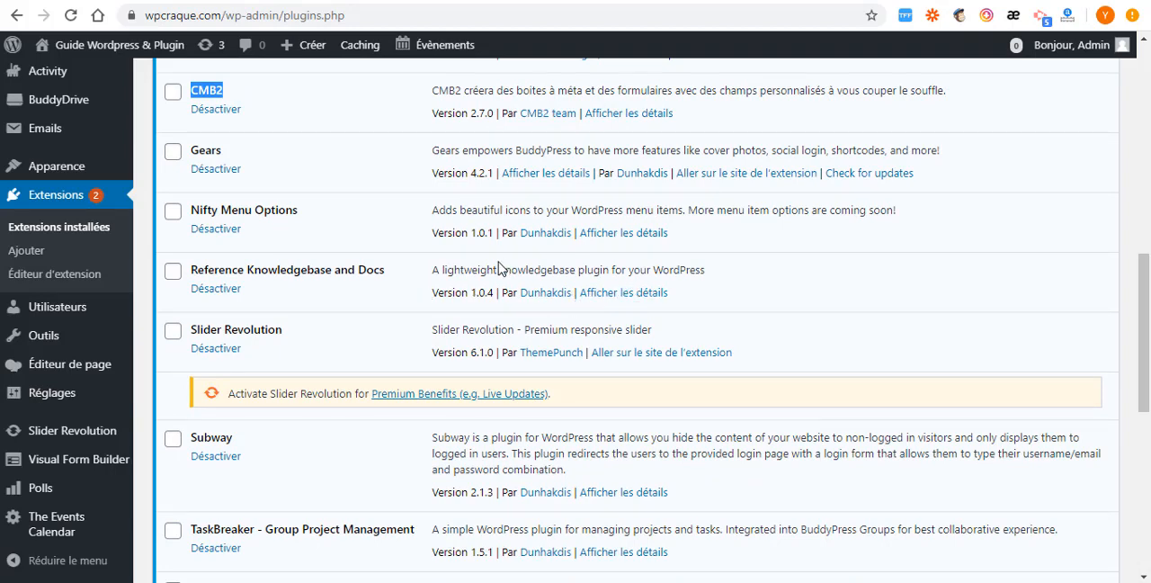
scroll(352, 301, "down", 1)
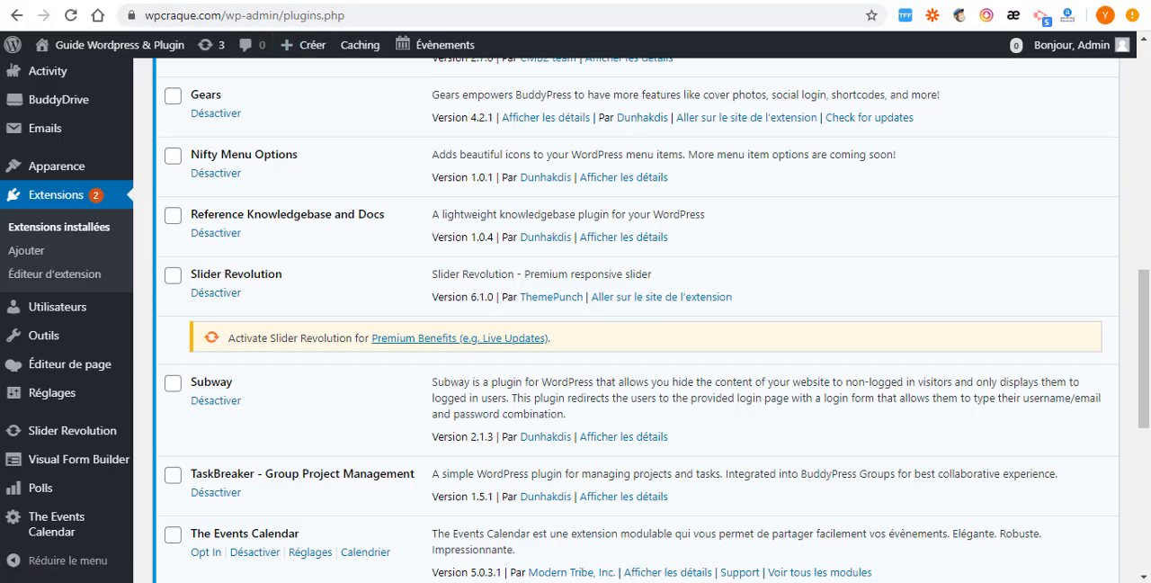
scroll(468, 81, "up", 2)
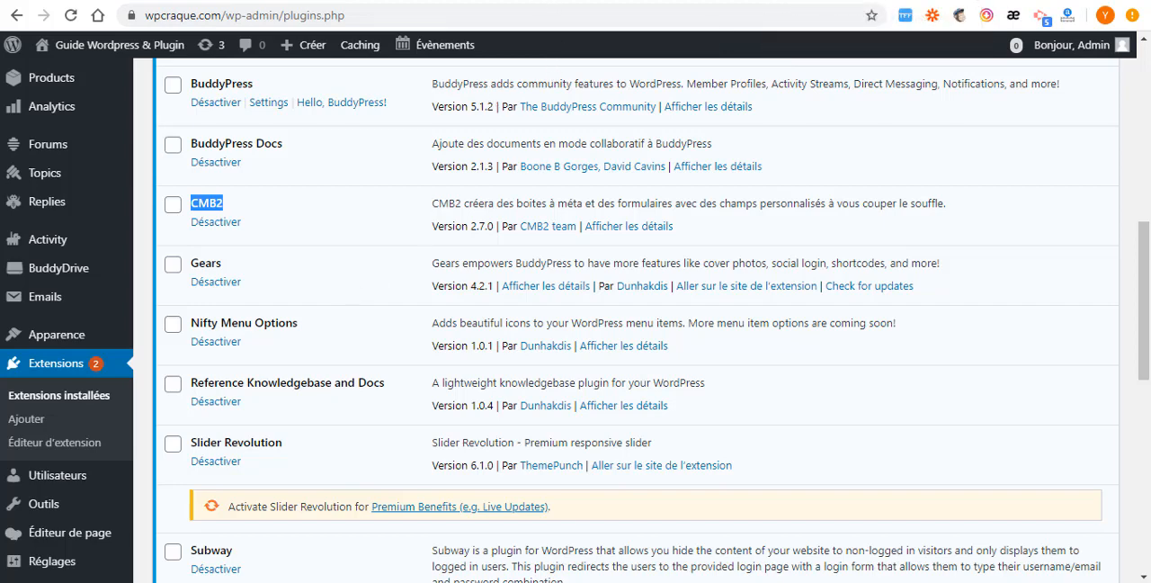
- Switch to the Thrive theme preview, open the Community demo, and look over its home page slider
left_click(646, 1)
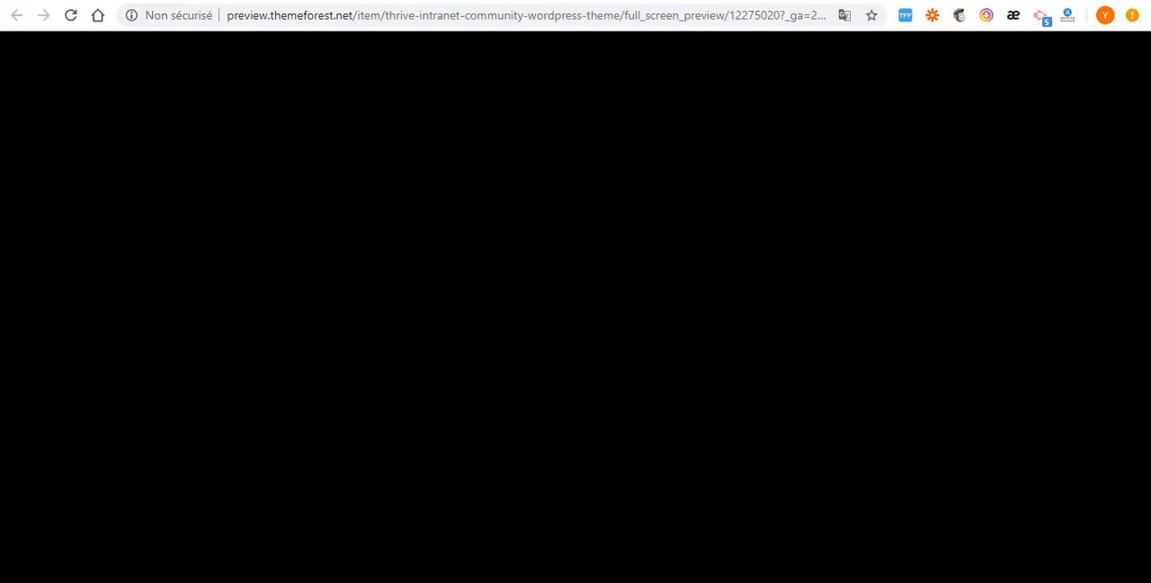
scroll(474, 295, "down", 2)
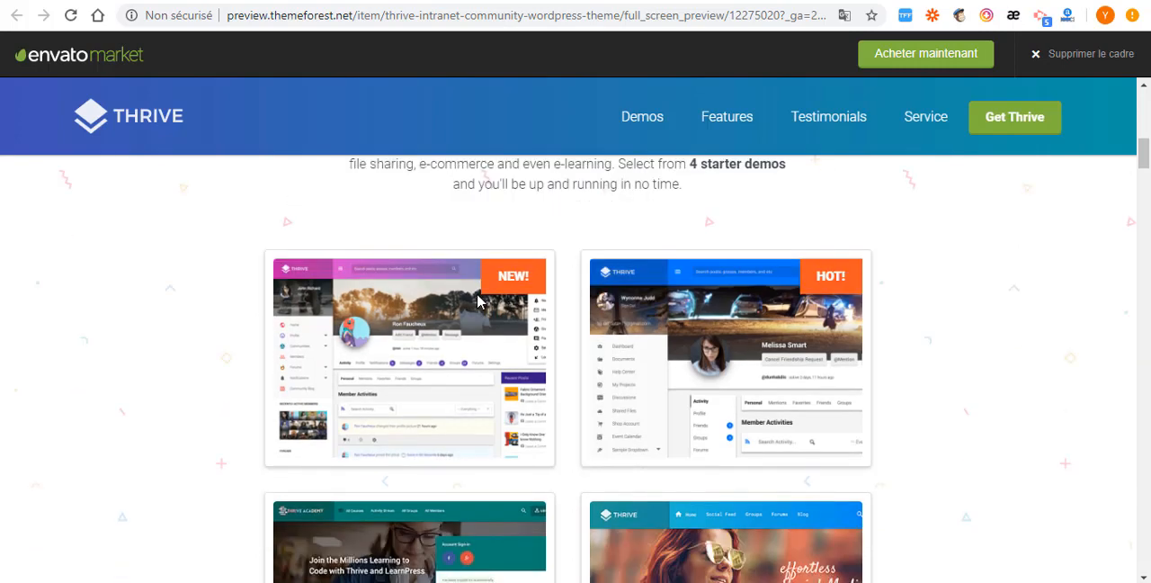
scroll(752, 504, "down", 2)
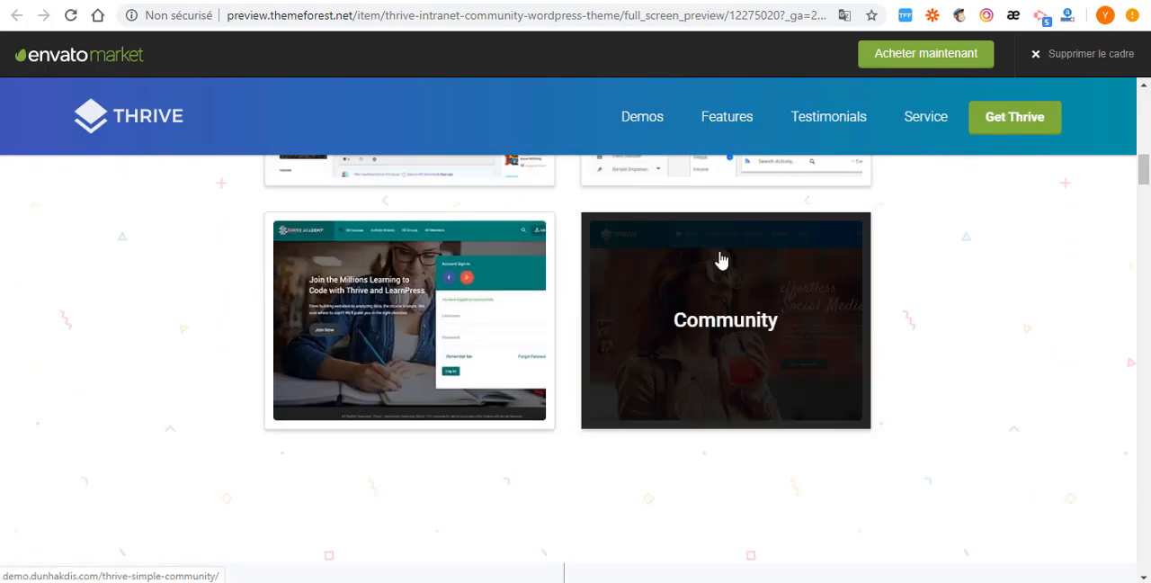
left_click(722, 298)
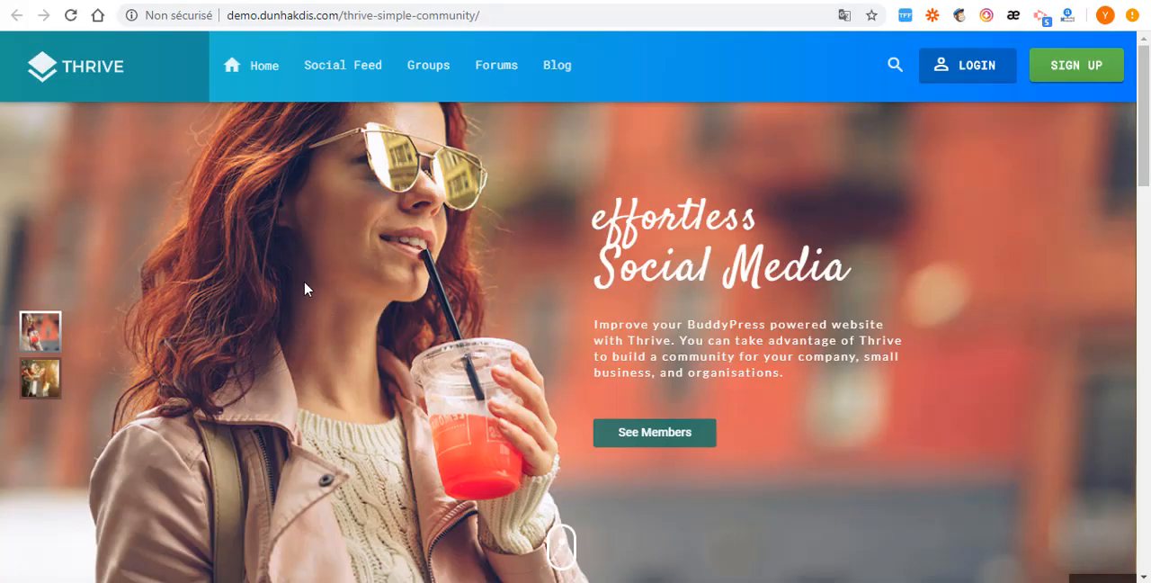
scroll(299, 383, "down", 3)
scroll(345, 408, "up", 3)
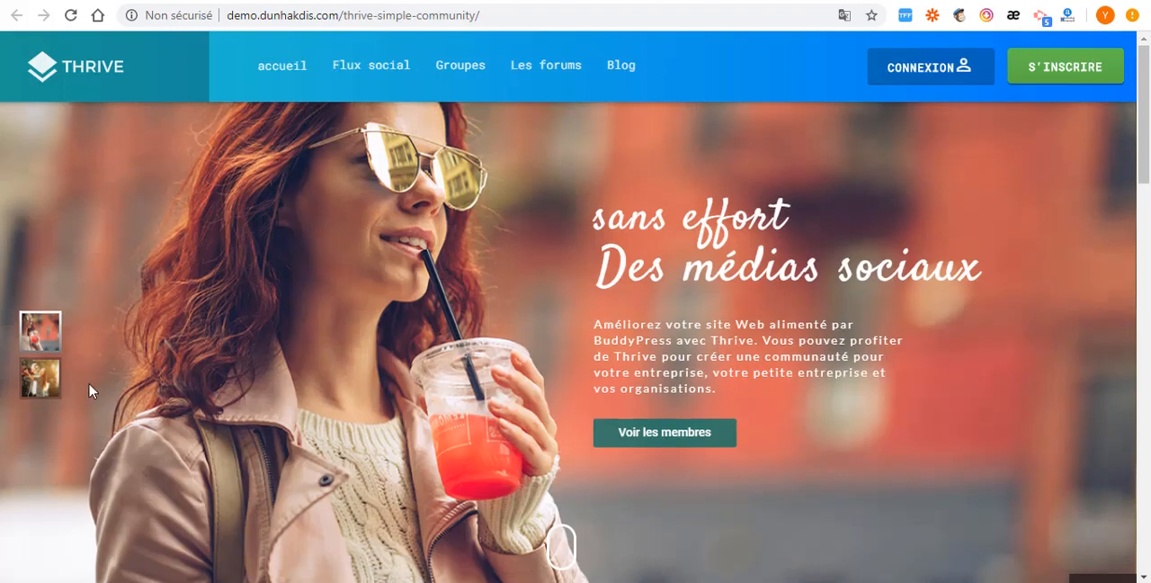
left_click(52, 380)
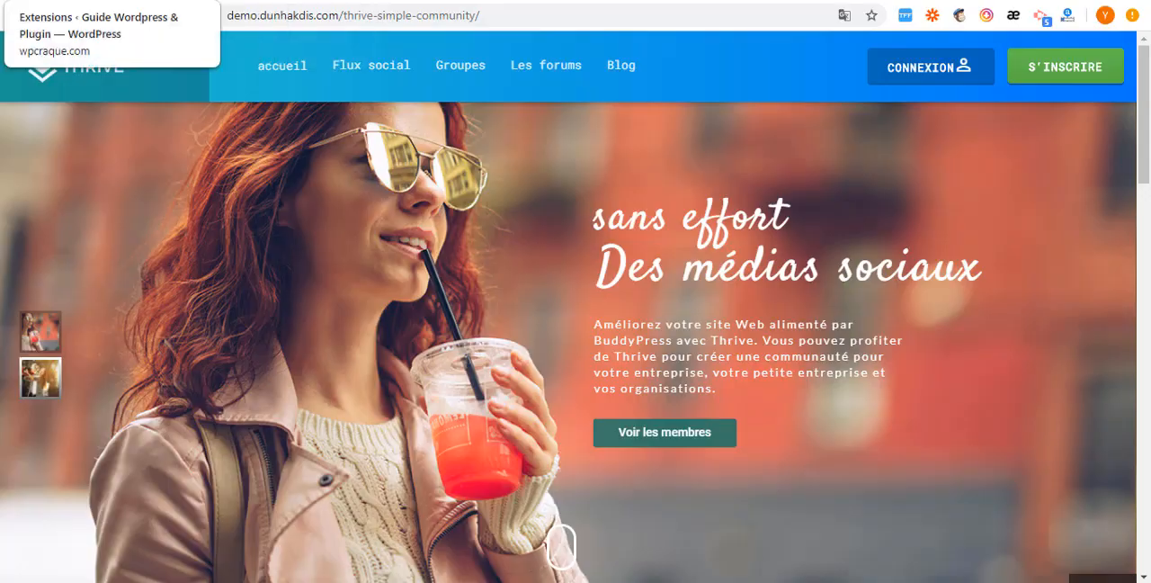
- Return to the WordPress site's installed plugins list and examine the entries from Slider Revolution to Éditeur de page
left_click(47, 1)
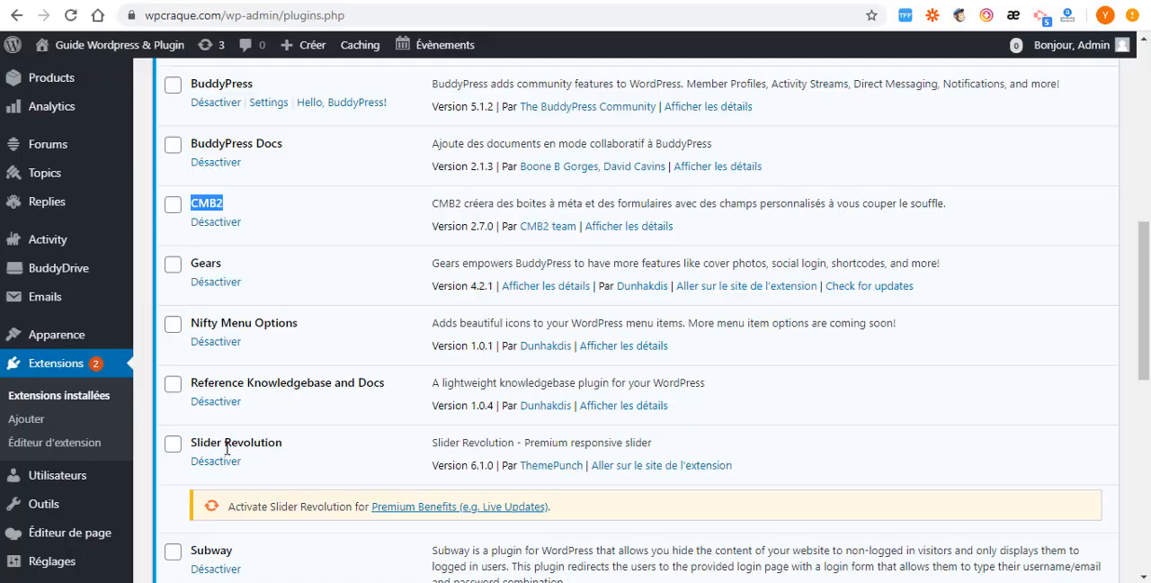
scroll(224, 221, "down", 5)
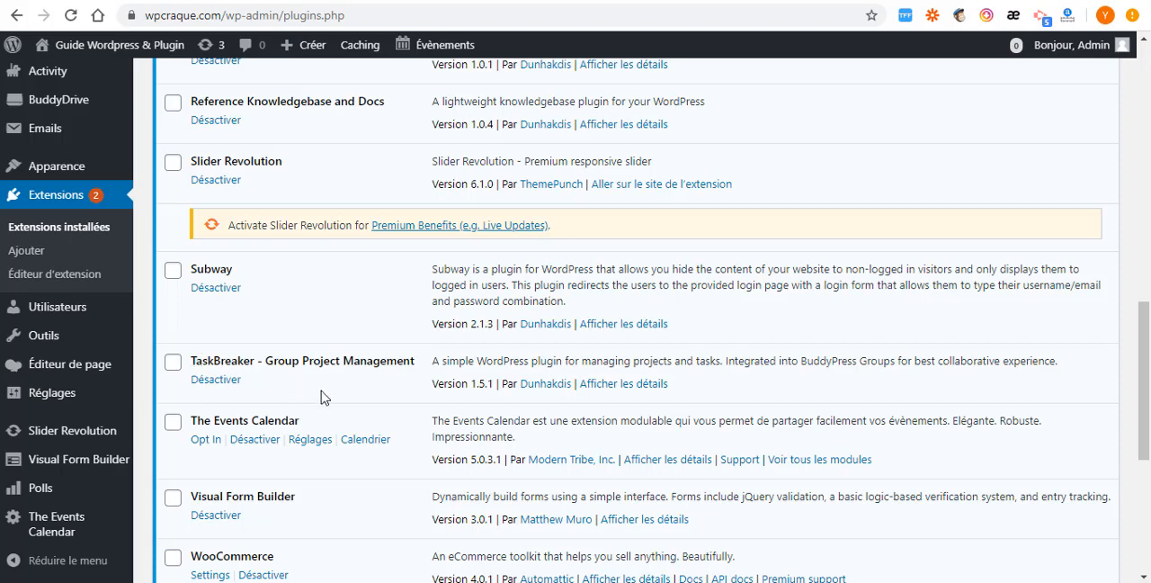
scroll(237, 358, "down", 2)
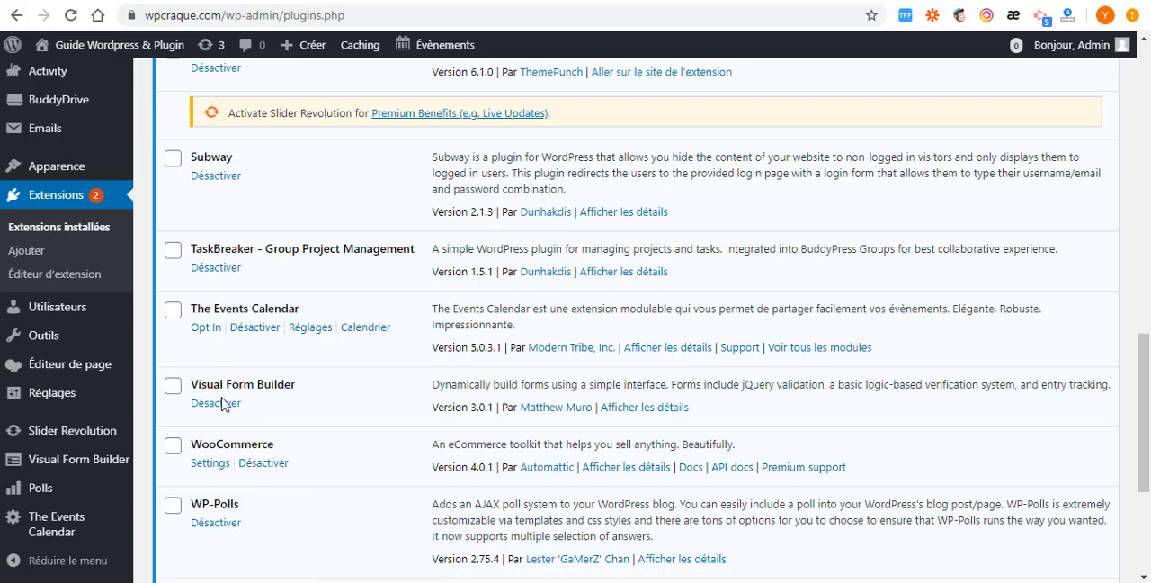
scroll(222, 403, "down", 3)
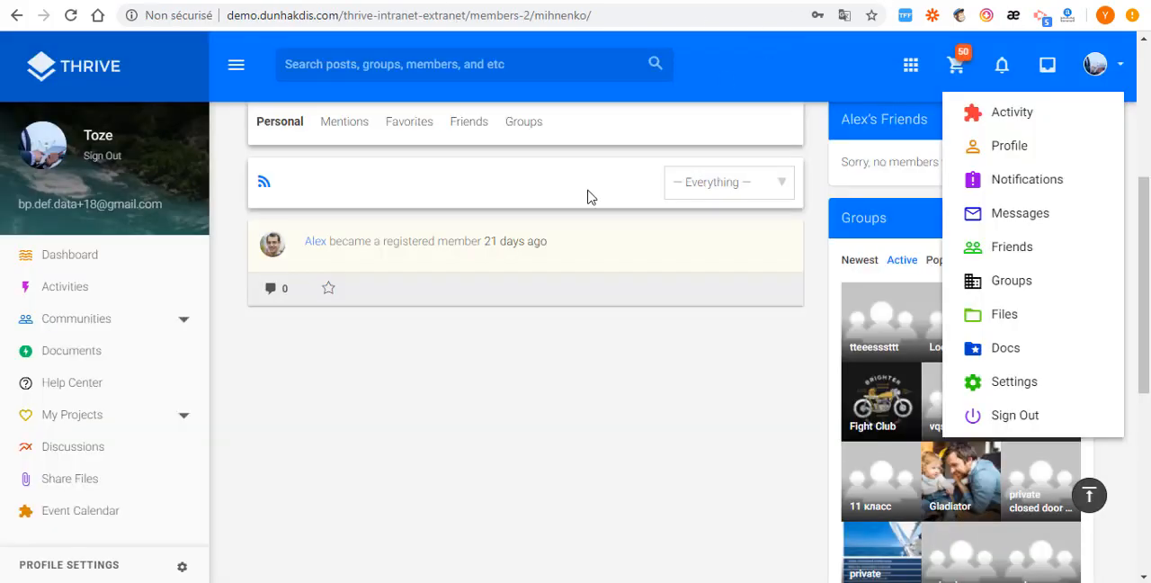
- Switch to the Thrive Intranet/Extranet demo site and look over its dashboard page
scroll(243, 342, "up", 4)
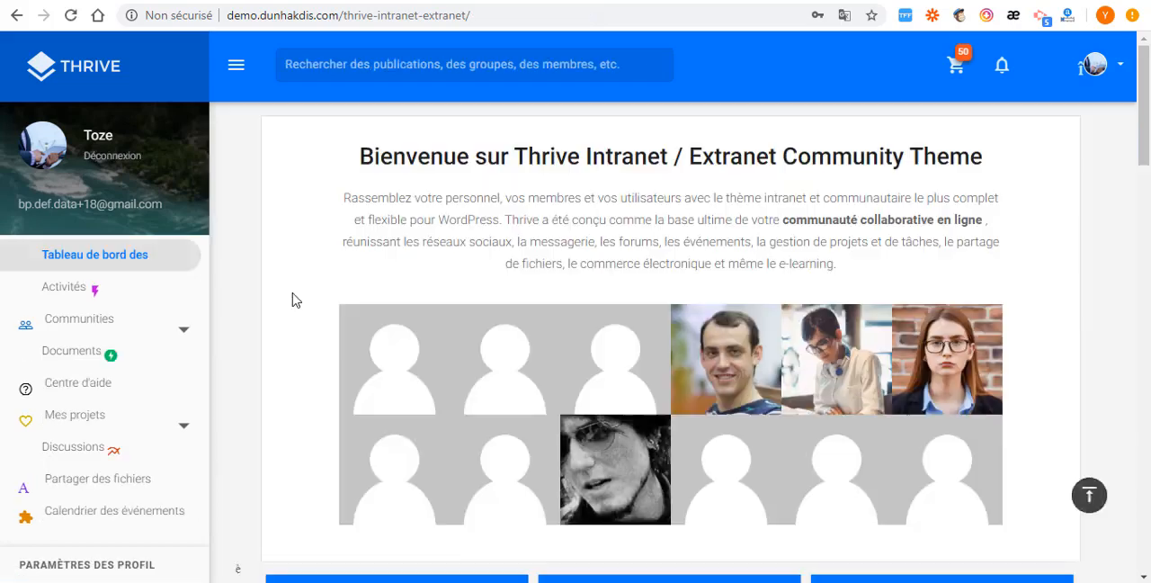
scroll(297, 301, "down", 15)
scroll(301, 307, "down", 2)
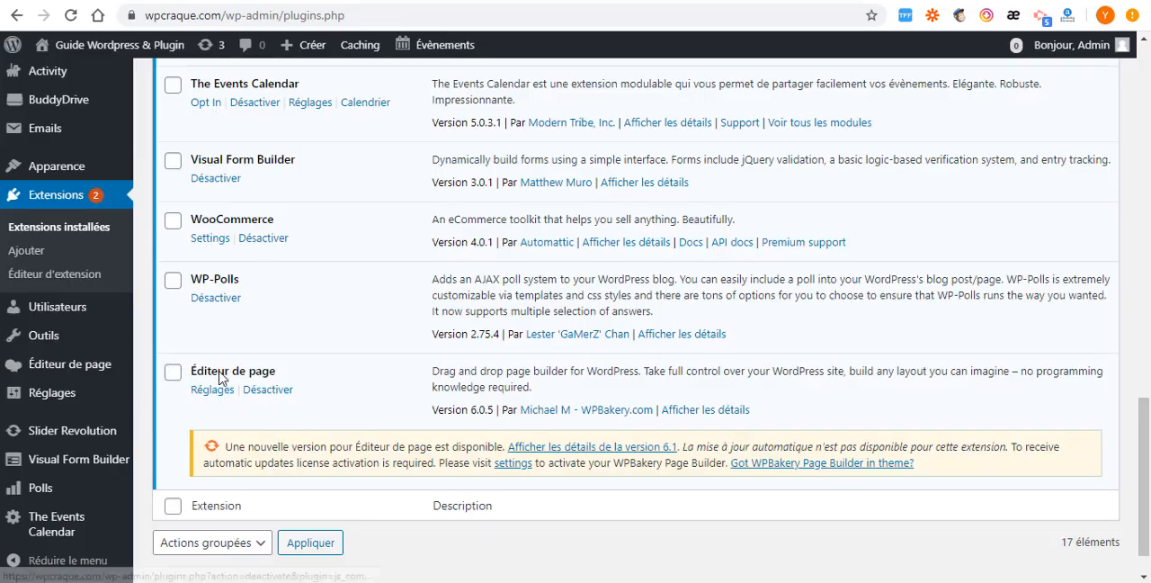
- Return to the WordPress site's plugins page and examine the administration sections from Évènements to BuddyDrive and Emails
scroll(243, 411, "up", 15)
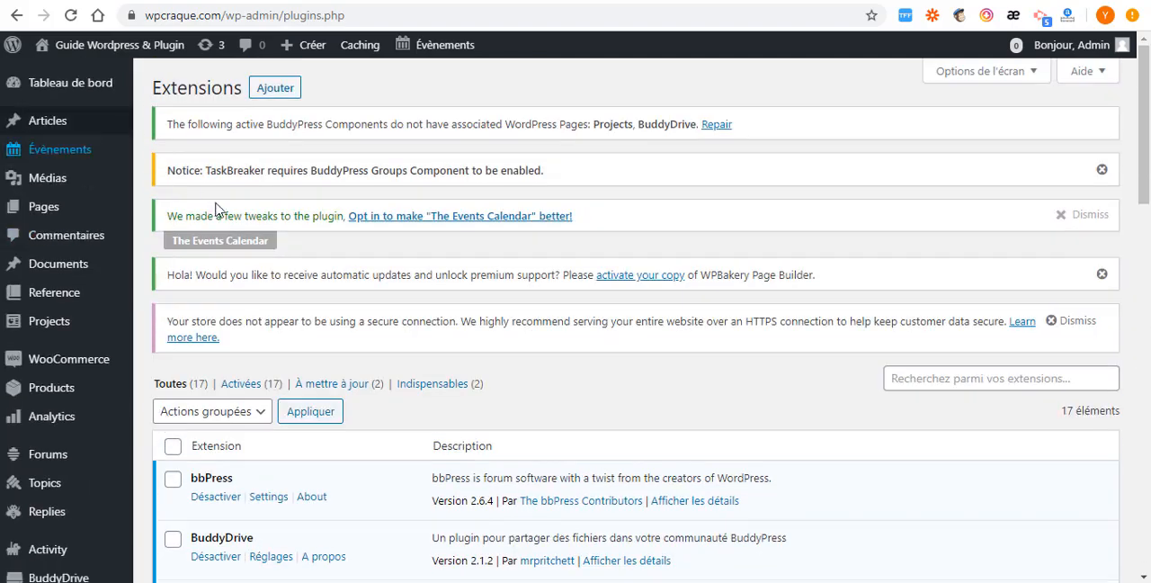
scroll(212, 297, "down", 3)
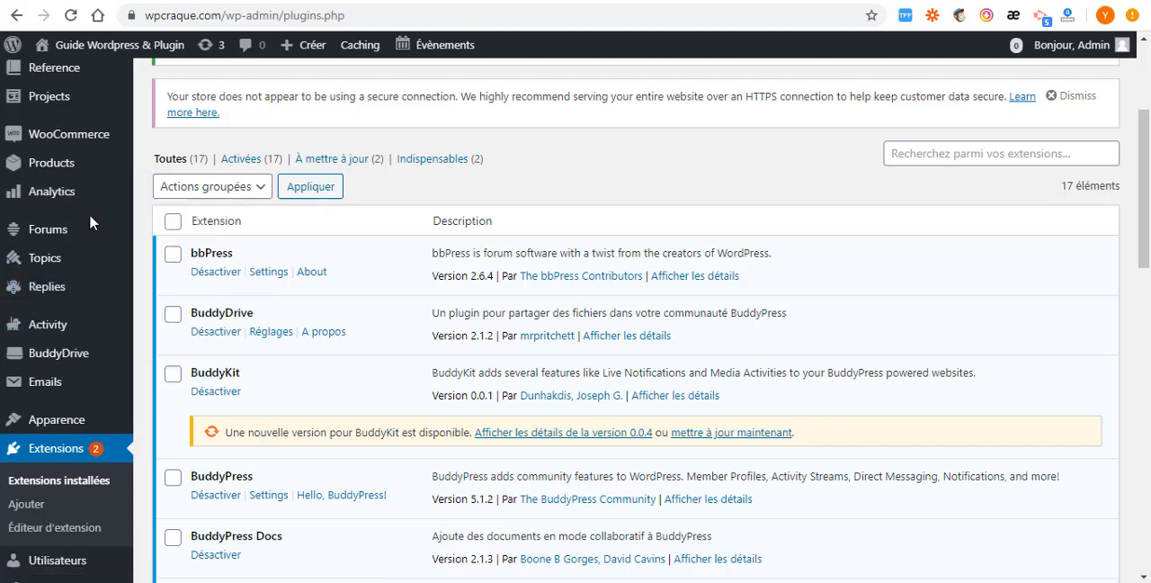
scroll(115, 212, "up", 3)
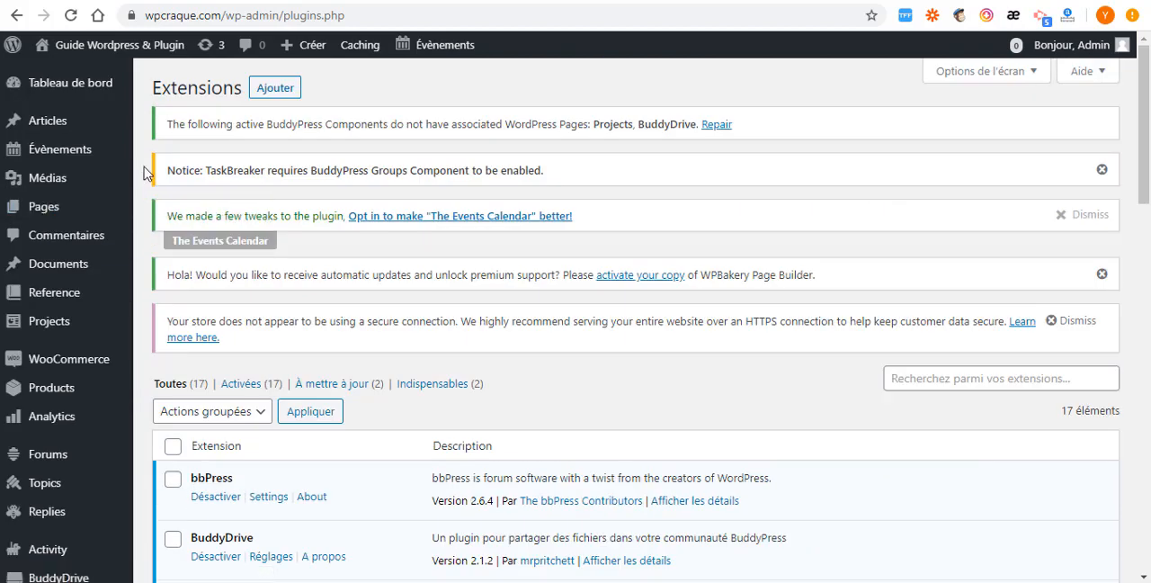
scroll(63, 296, "down", 2)
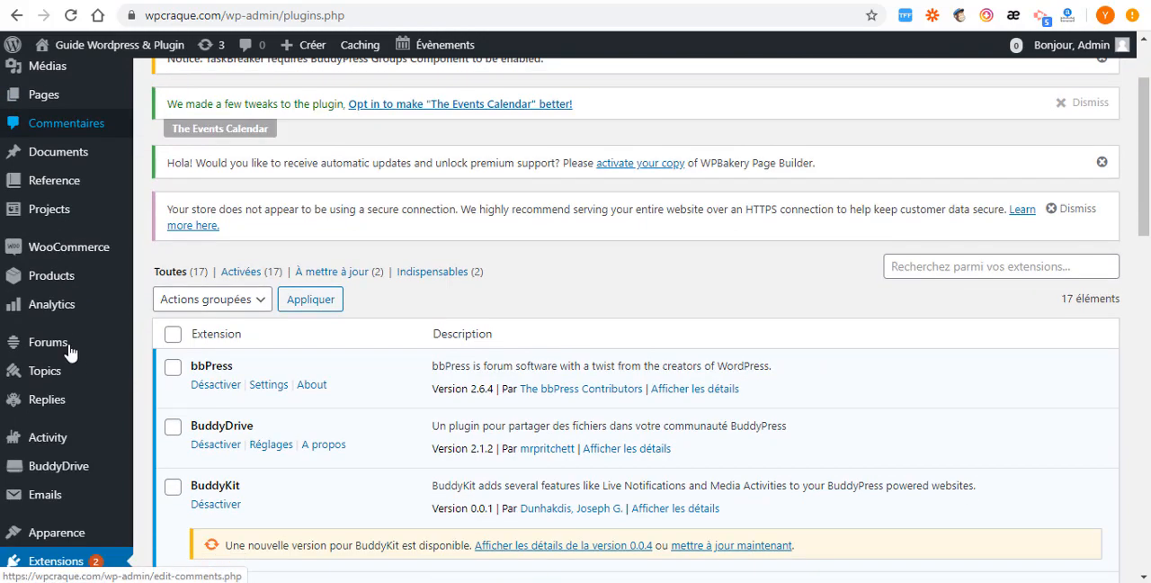
scroll(52, 219, "up", 2)
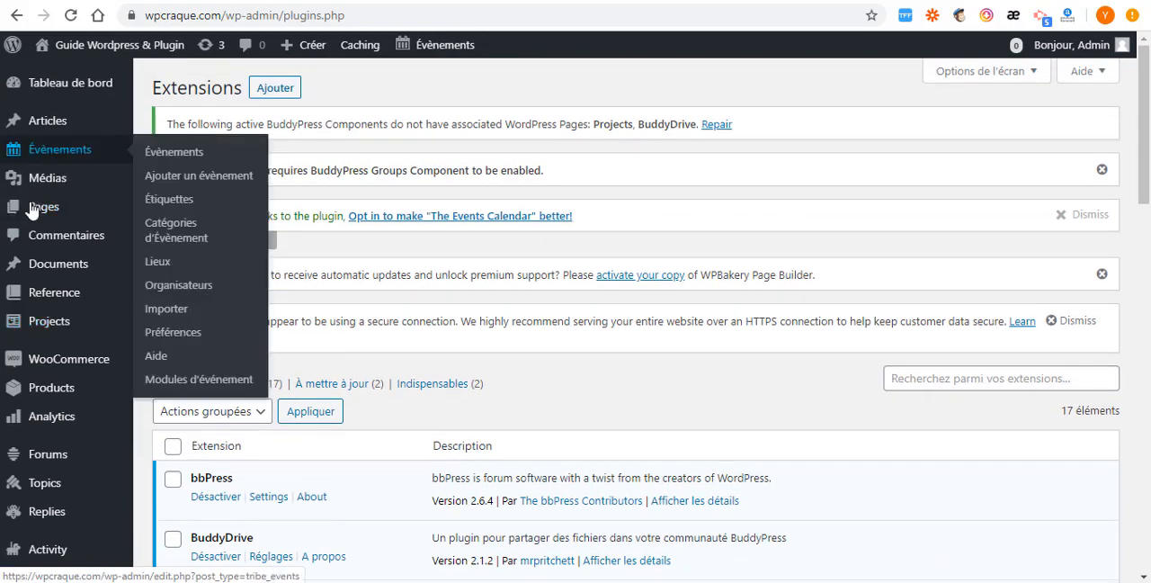
scroll(54, 297, "down", 5)
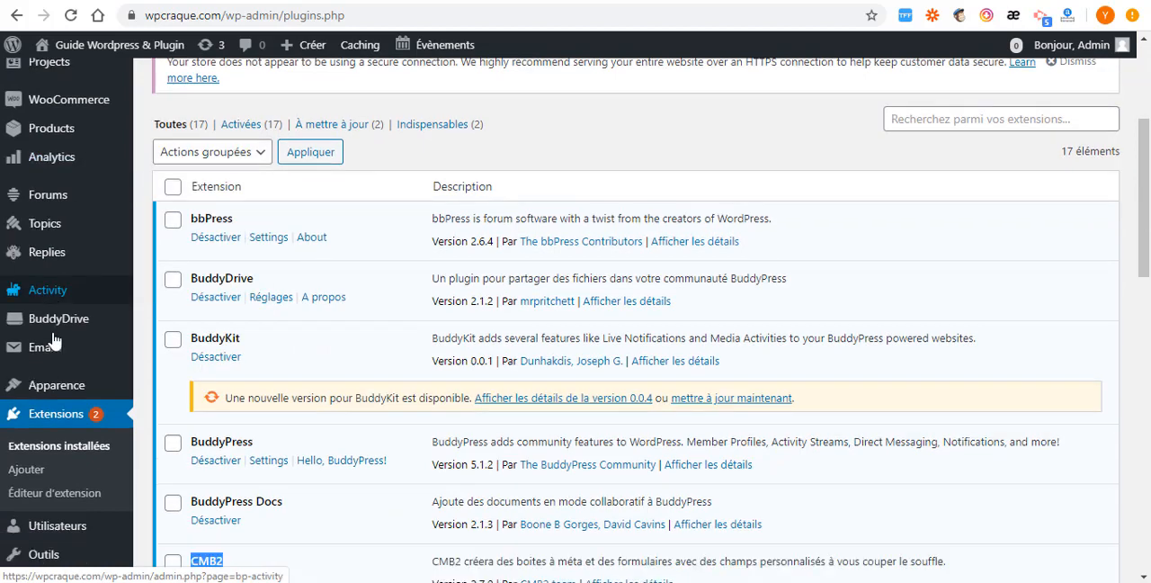
- Open the Thrive Setup Wizard and view its selectable demos
scroll(54, 340, "down", 5)
mouse_move(59, 171)
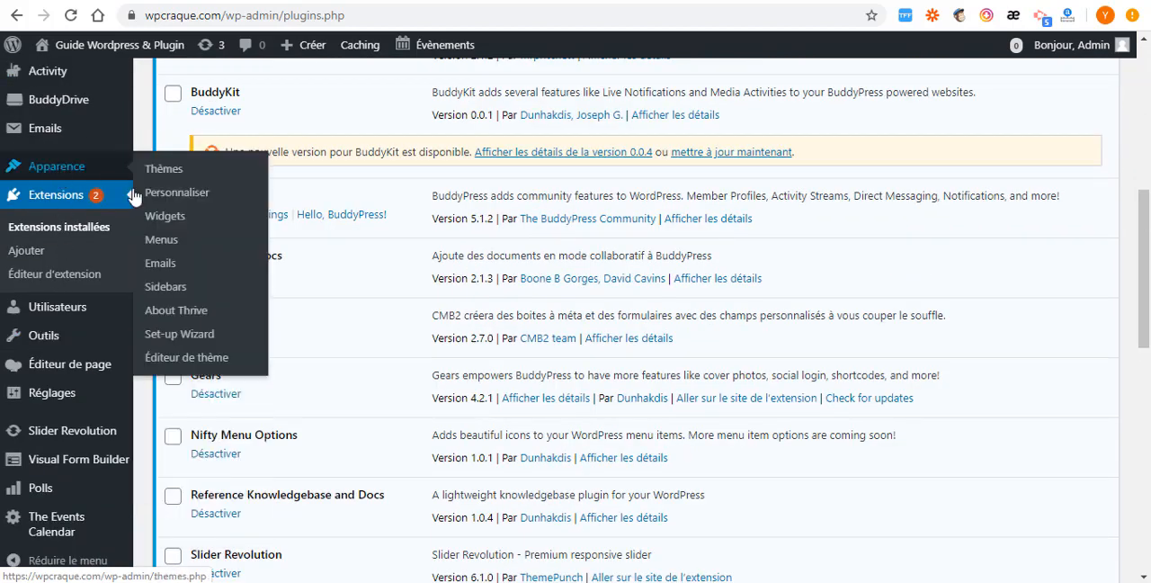
left_click(194, 341)
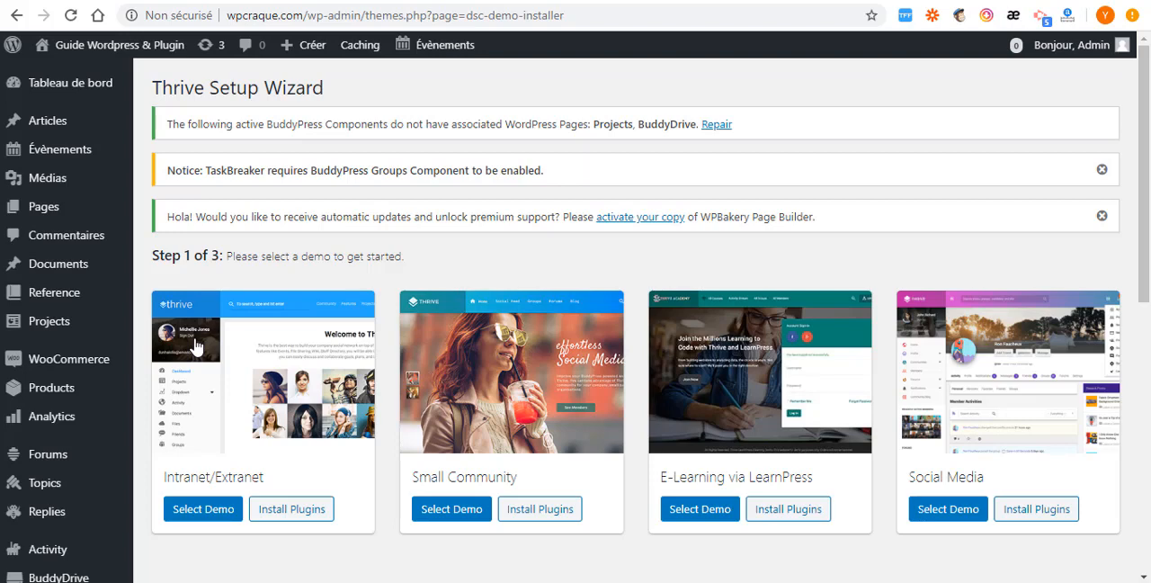
- Return to the installed plugins list and open the BuddyPress settings
scroll(14, 270, "down", 3)
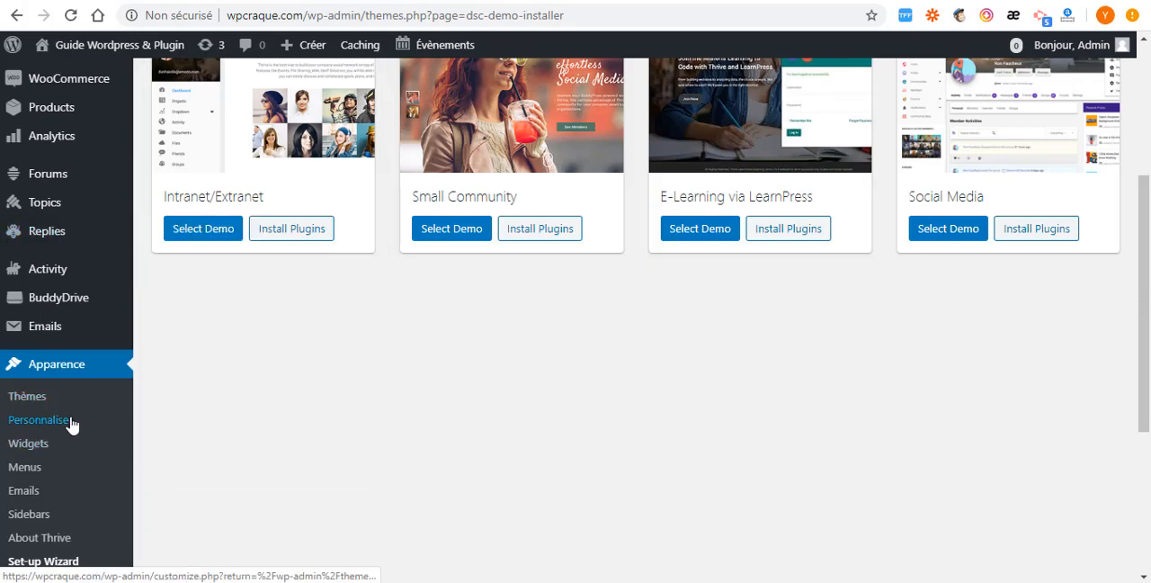
scroll(72, 425, "down", 5)
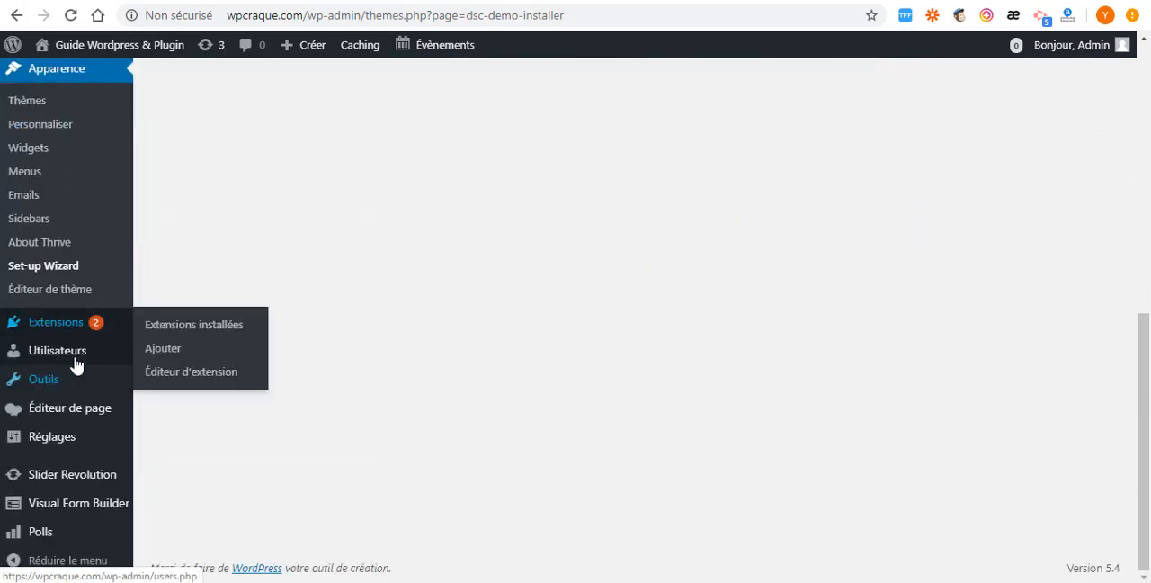
mouse_move(55, 322)
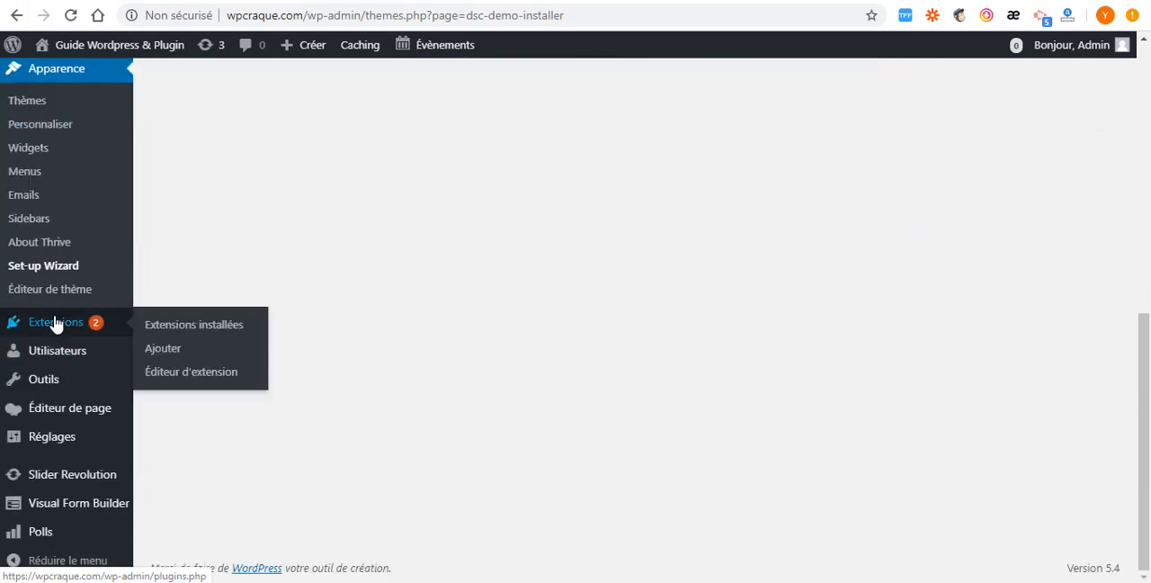
left_click(203, 325)
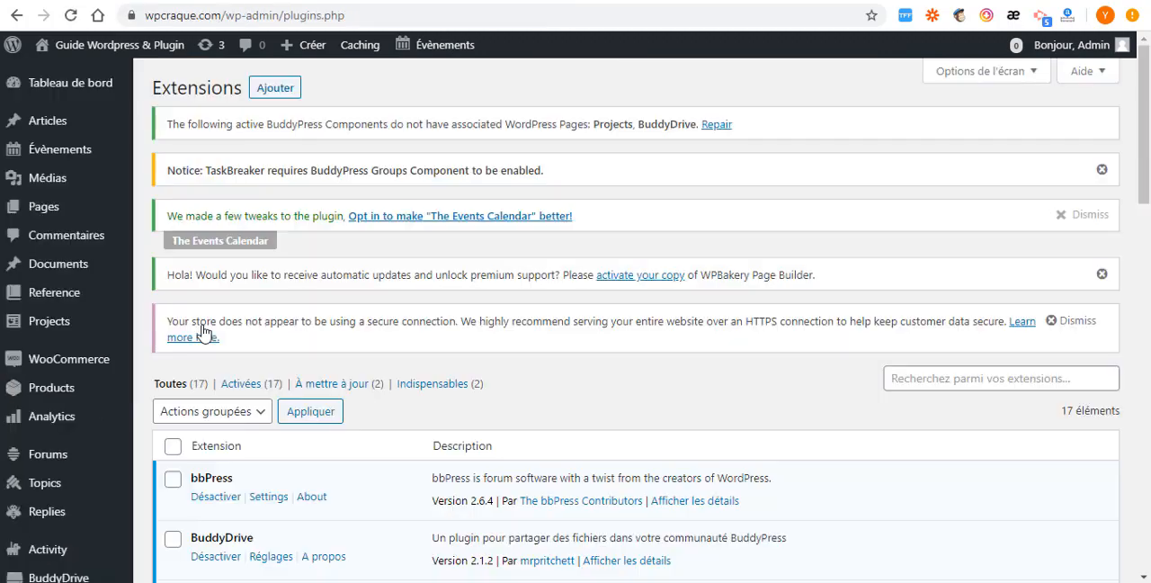
scroll(386, 318, "down", 8)
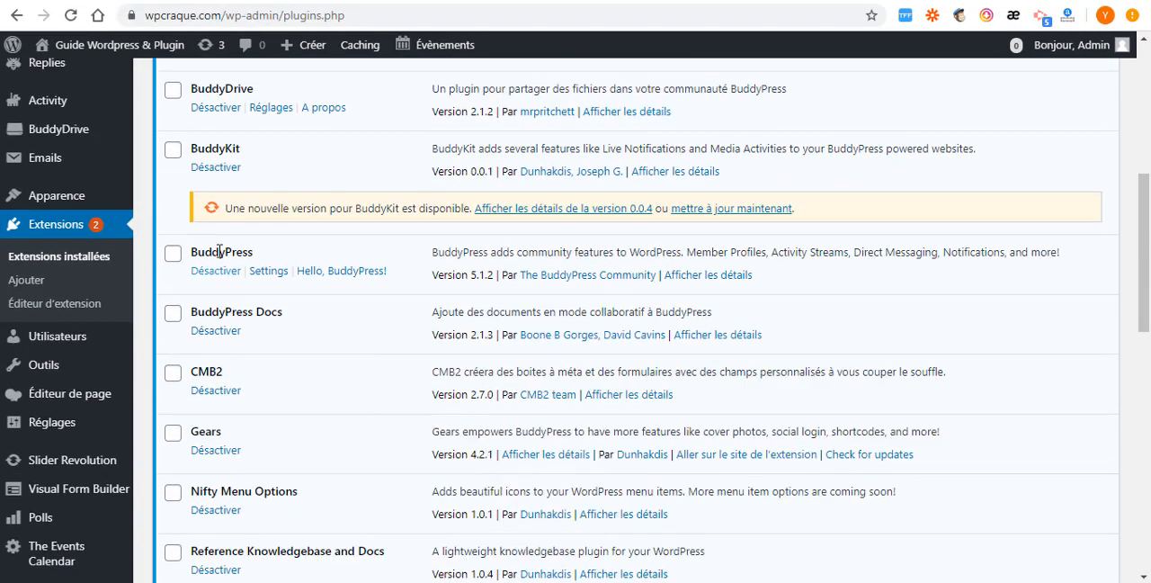
left_click(274, 273)
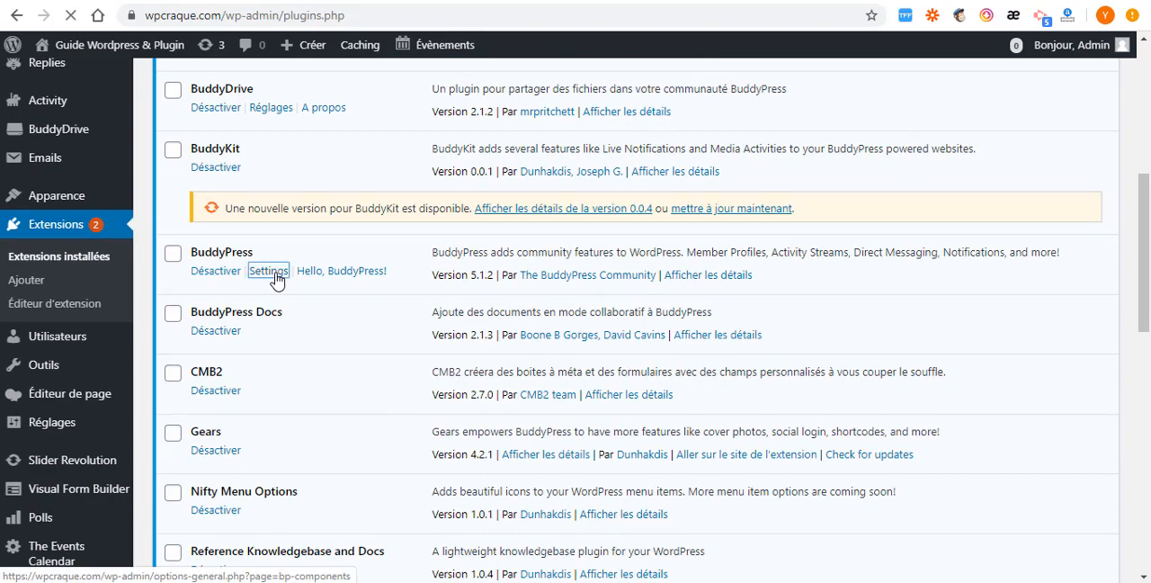
- Enable the Friend Connections, Private Messaging, User Groups and Site Tracking components of BuddyPress and save the settings
scroll(277, 279, "down", 3)
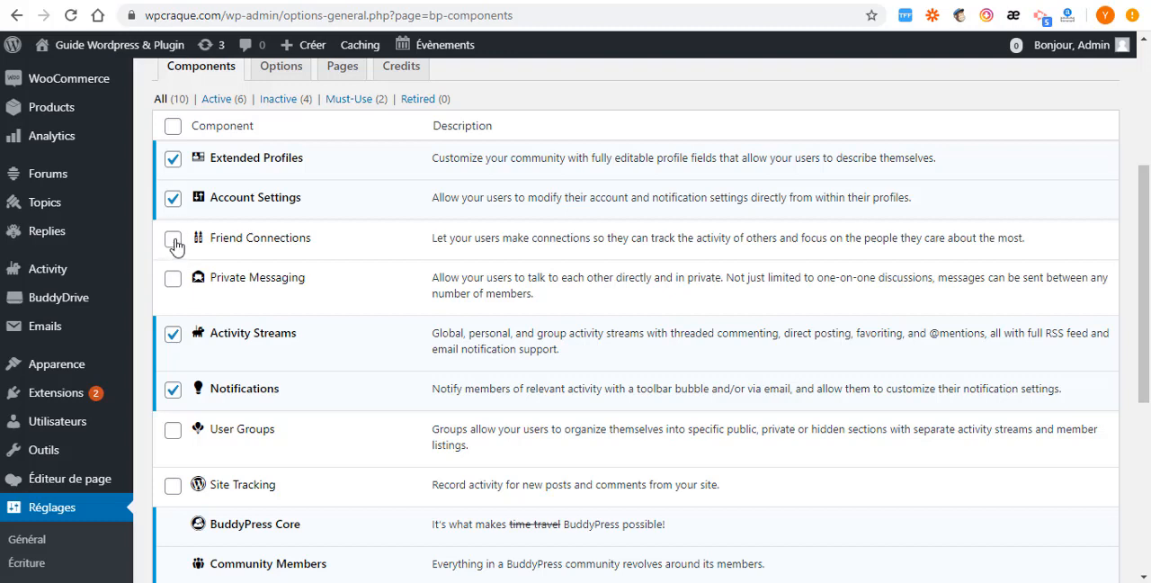
left_click(174, 281)
scroll(180, 207, "down", 3)
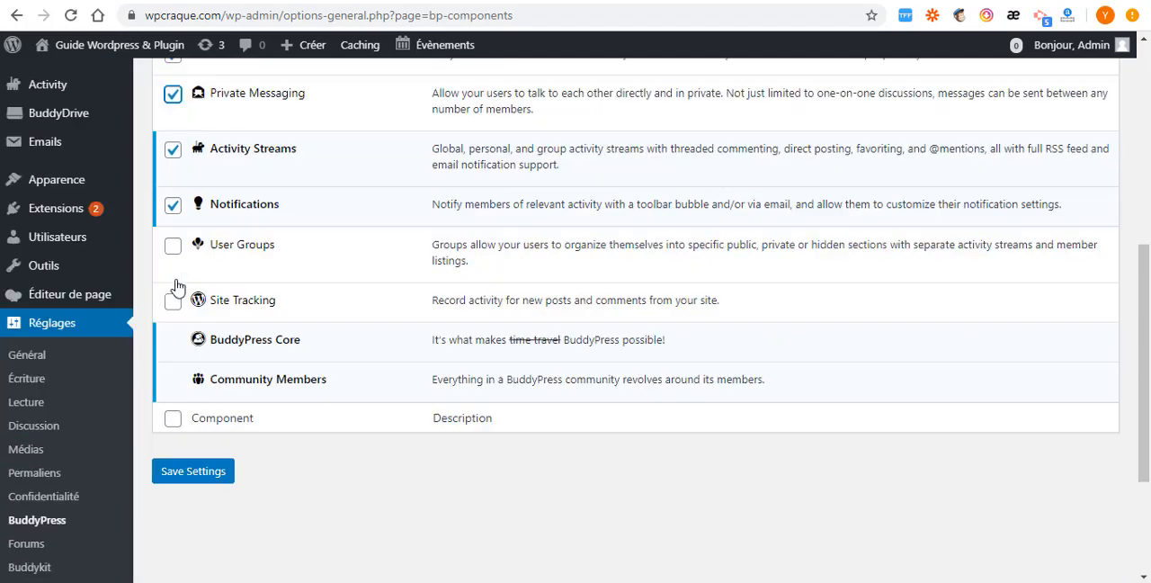
left_click(173, 206)
left_click(174, 261)
scroll(180, 265, "down", 3)
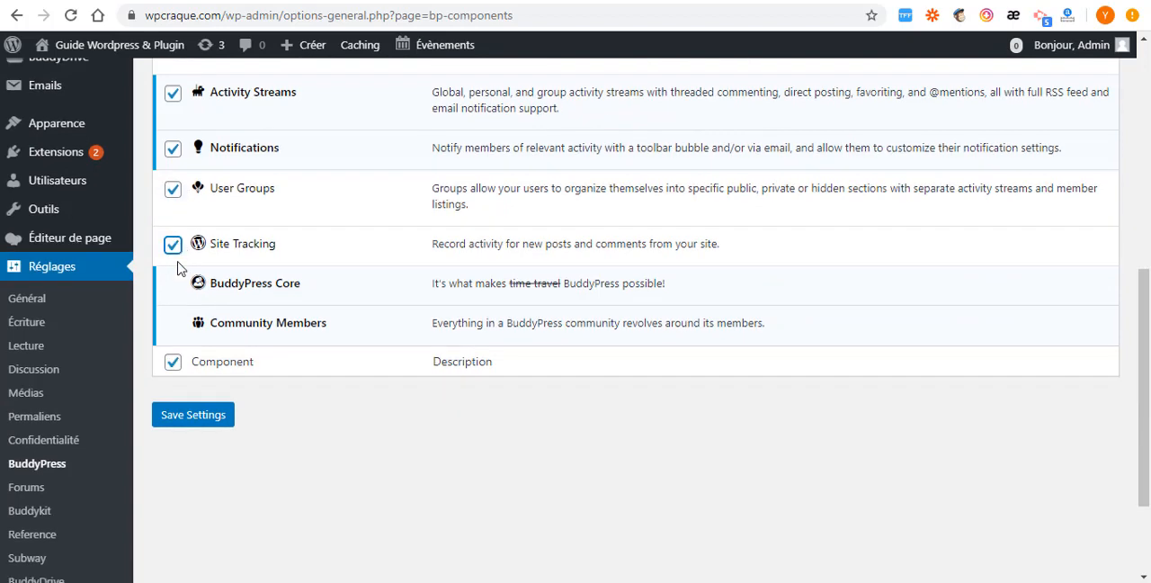
left_click(190, 266)
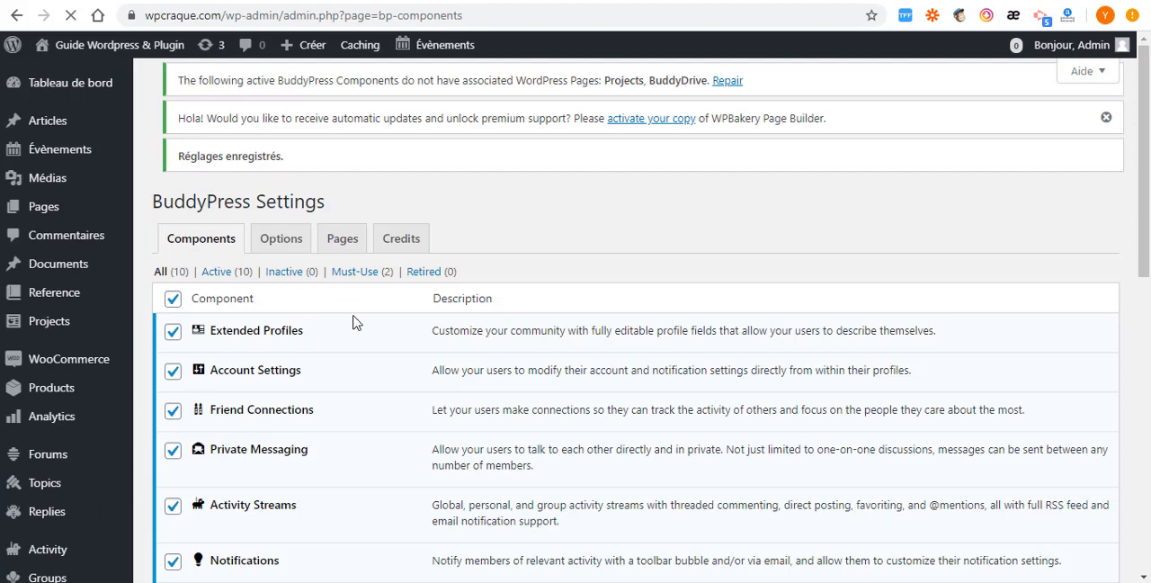
- Open the BuddyPress page associations and check which WordPress pages can be assigned to Projects, leaving it unassigned
scroll(354, 270, "down", 2)
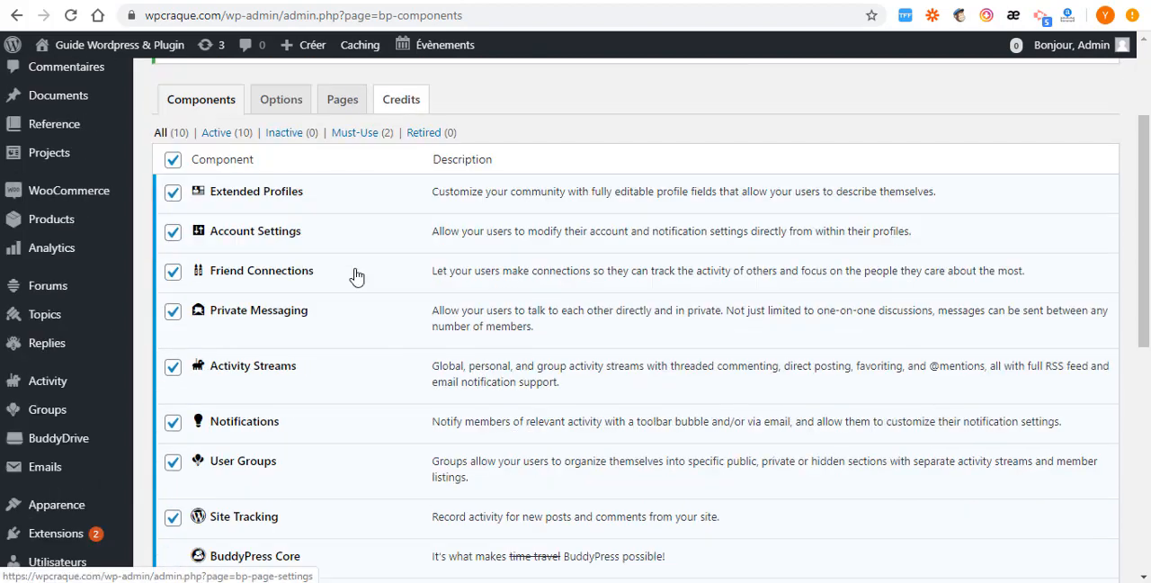
left_click(346, 107)
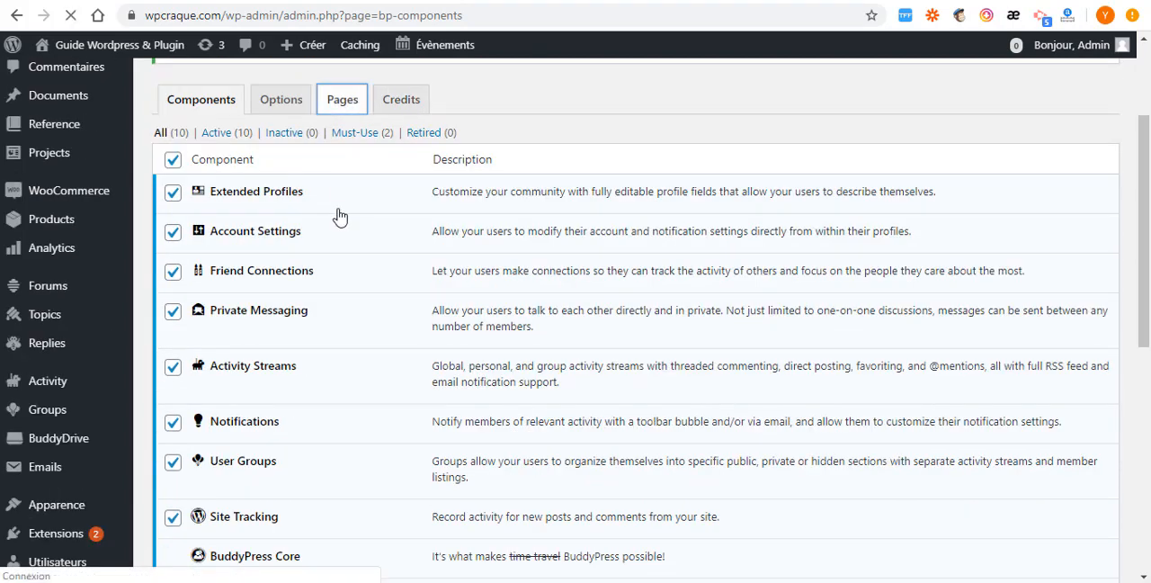
scroll(462, 195, "down", 3)
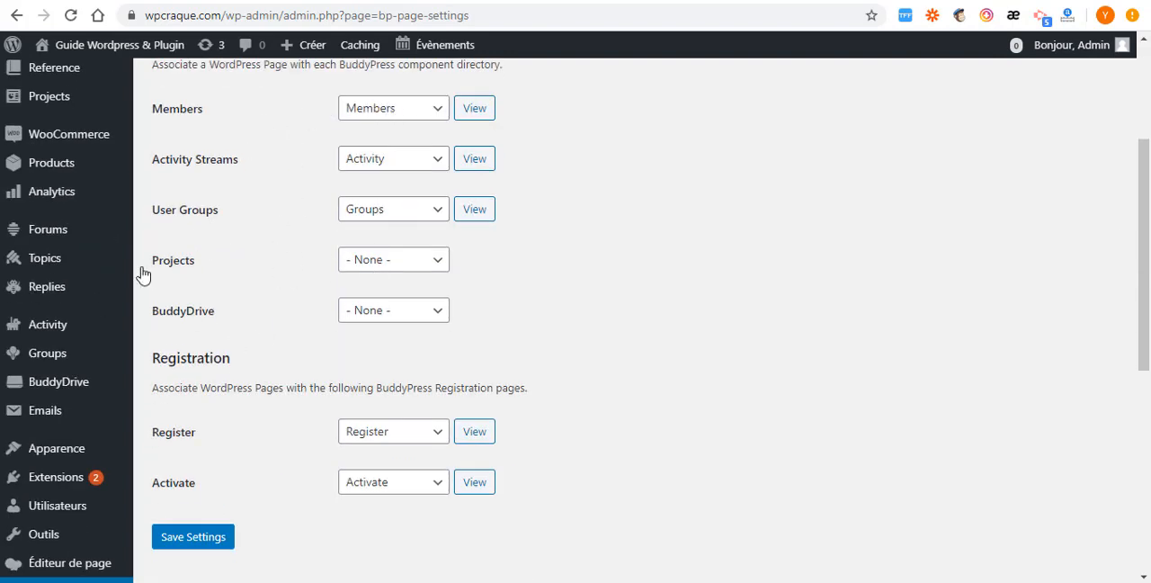
left_click(438, 263)
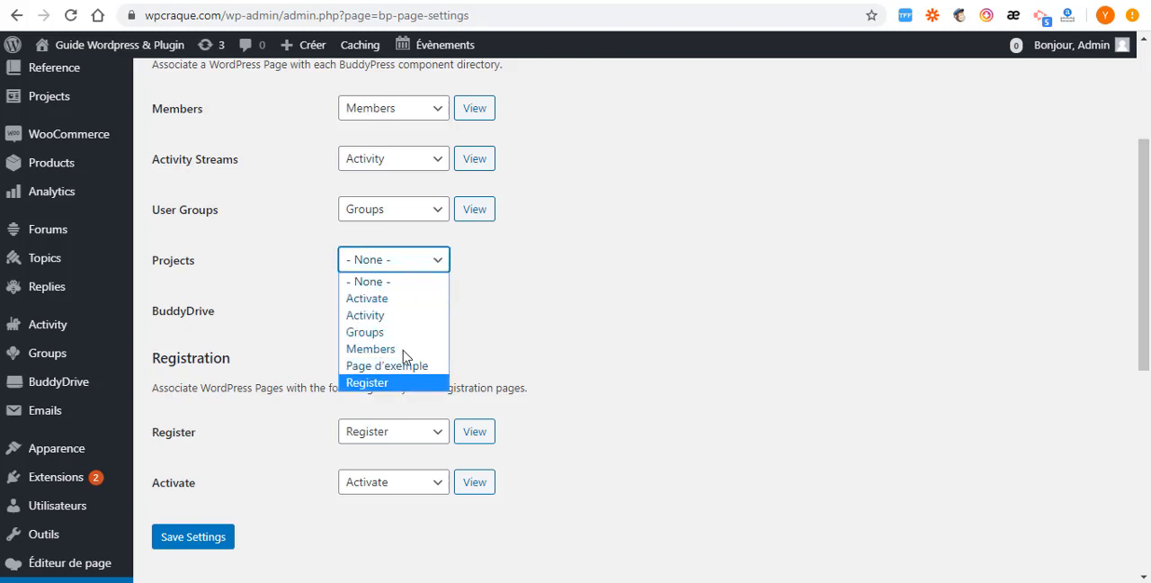
left_click(548, 300)
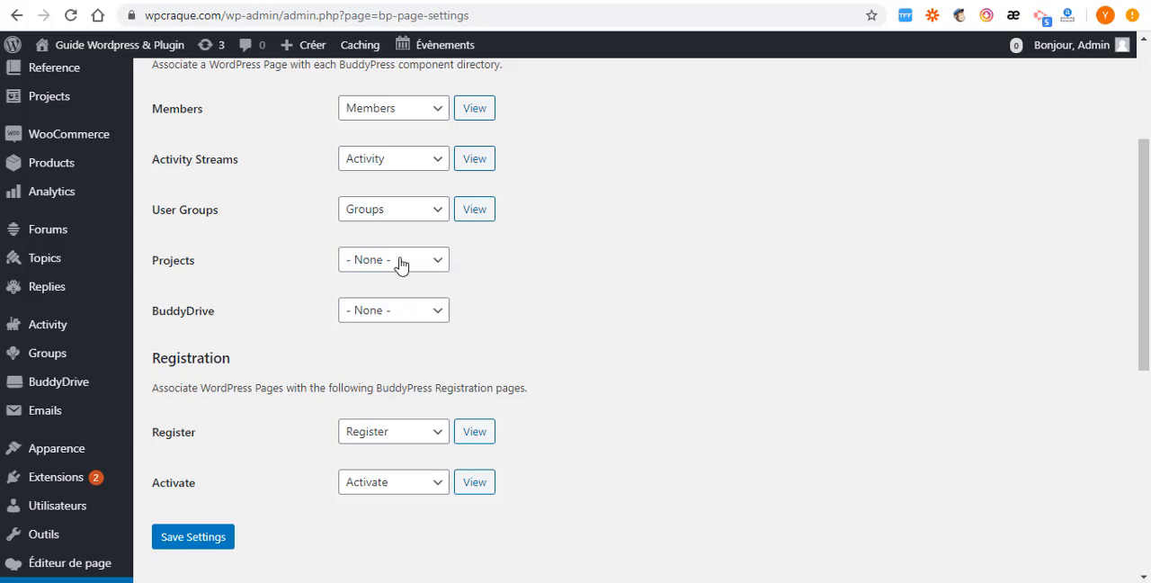
- Check which WordPress pages can be assigned to BuddyDrive, leaving it unassigned, and review the Register and Activate page associations
left_click(426, 318)
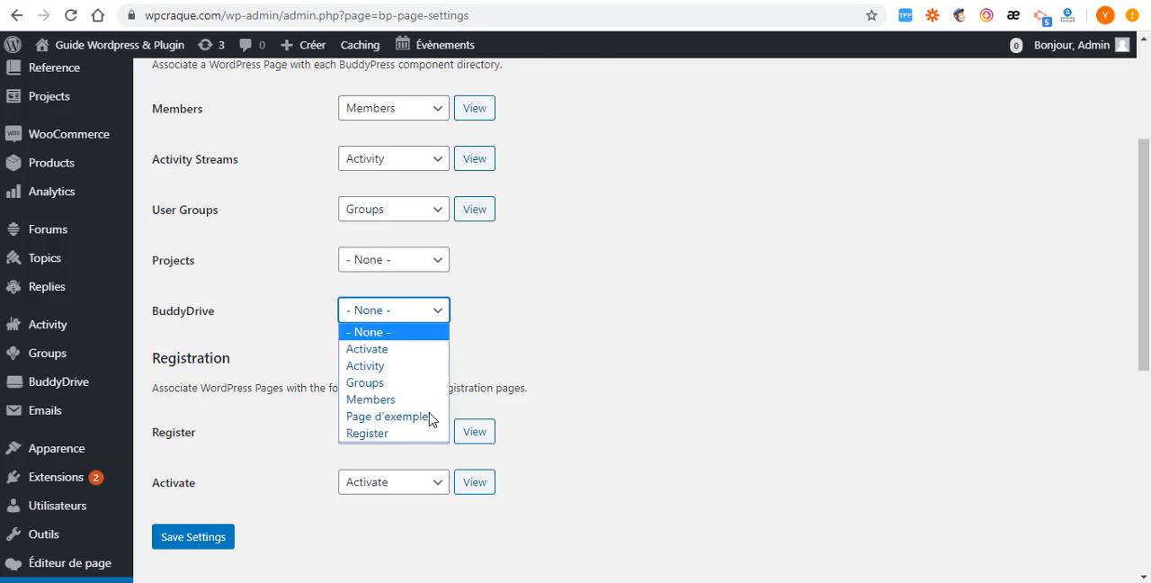
left_click(601, 303)
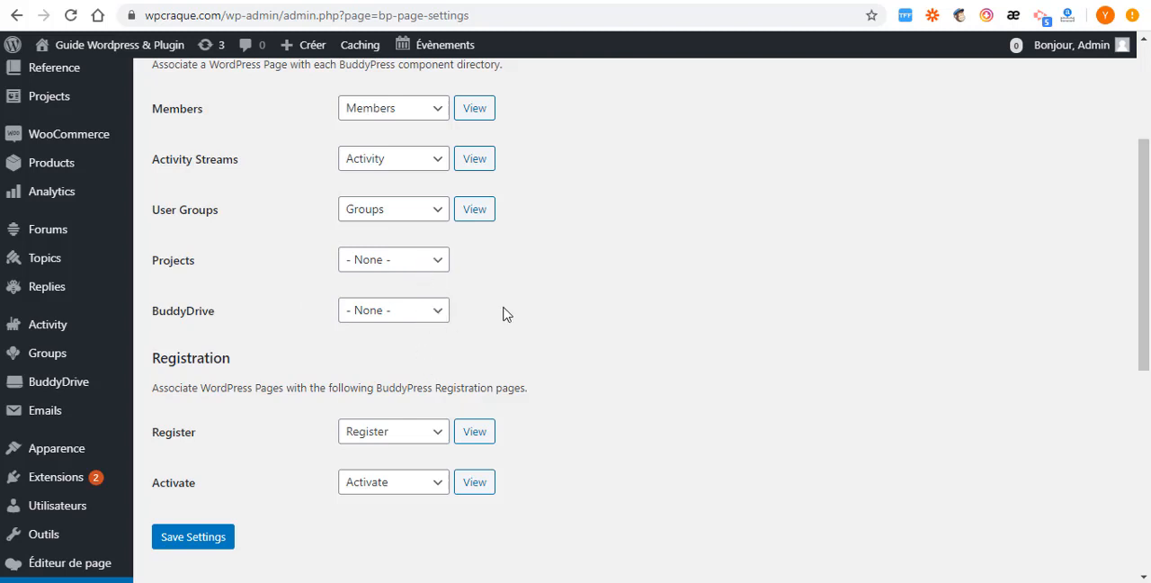
scroll(503, 313, "down", 3)
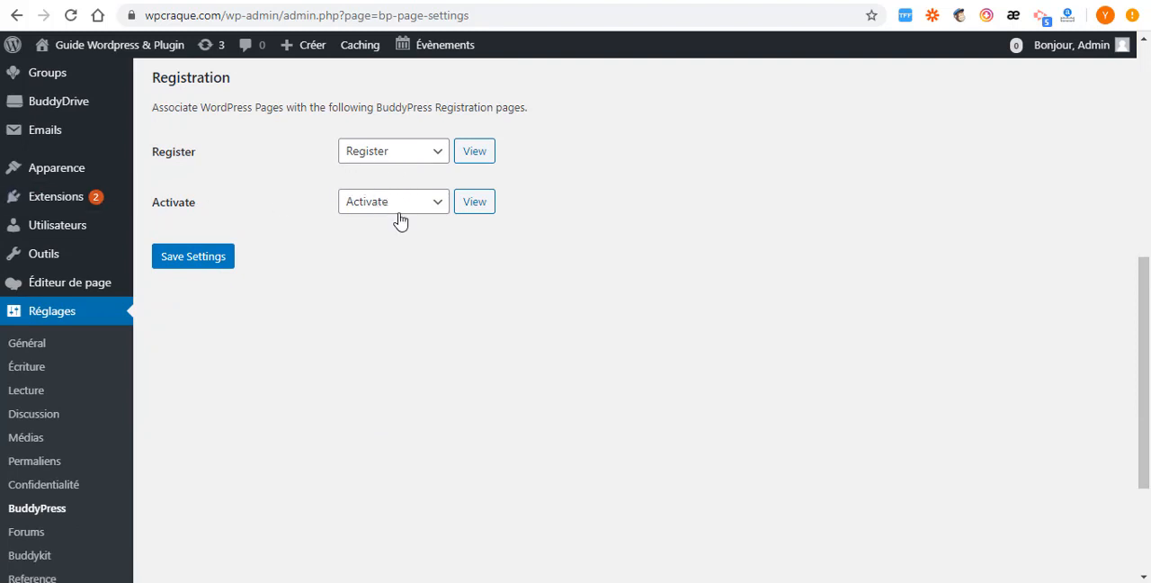
scroll(396, 222, "up", 1)
scroll(394, 222, "up", 1)
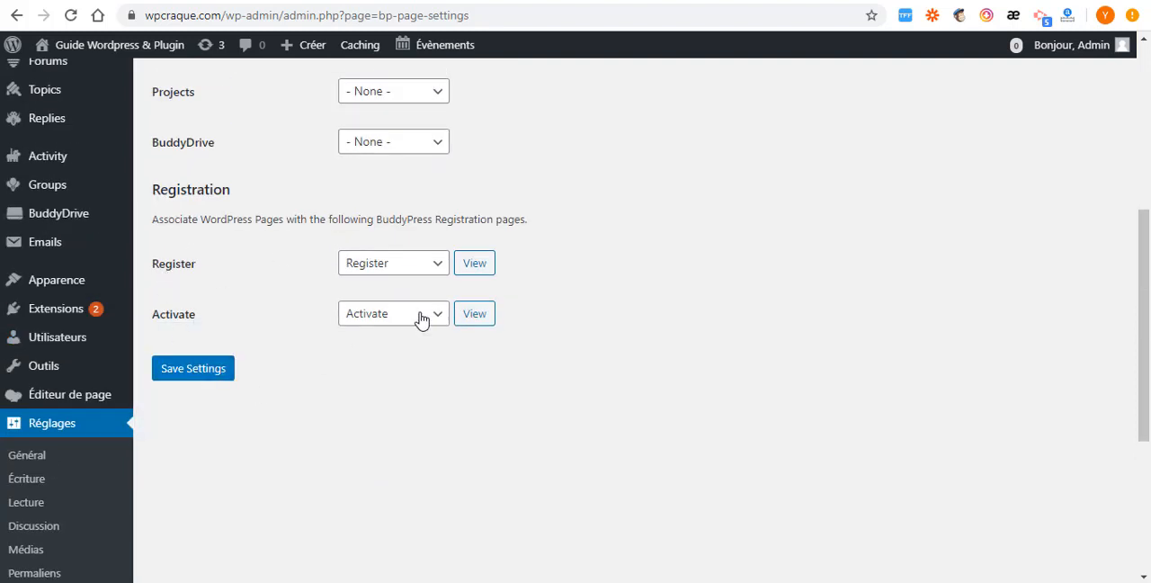
scroll(378, 256, "up", 4)
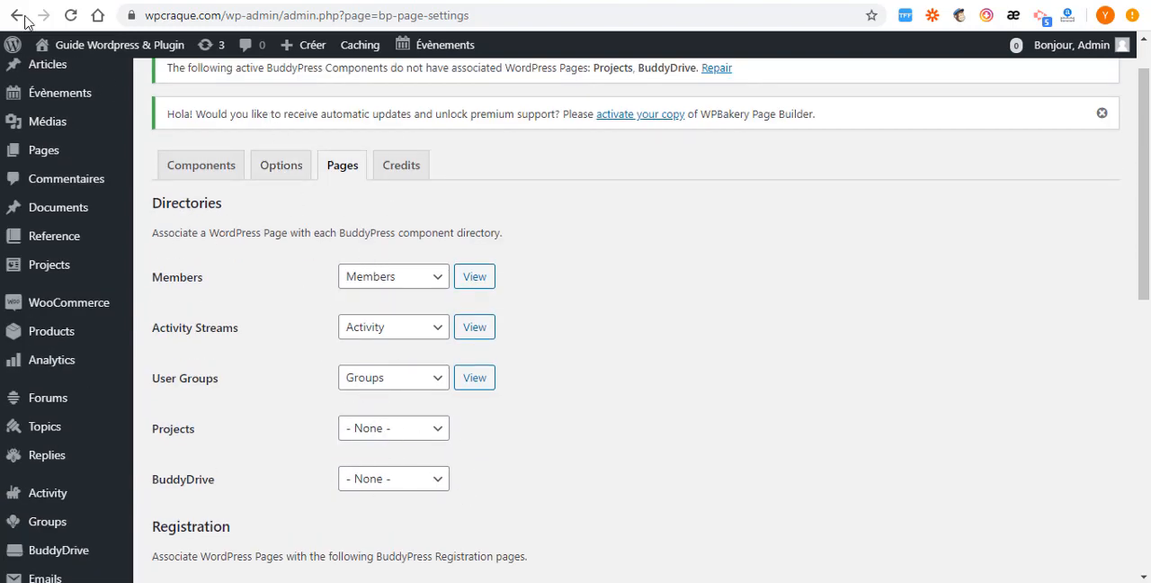
scroll(52, 134, "up", 1)
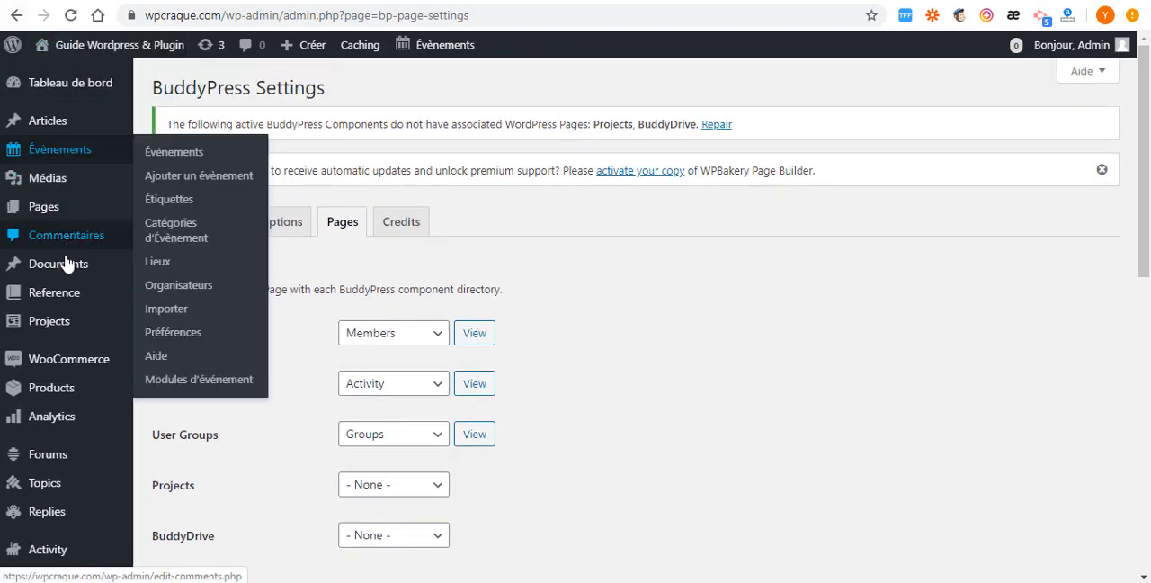
- Select the Intranet/Extranet demo in the Thrive Setup Wizard and check its list of required plugins
mouse_move(63, 274)
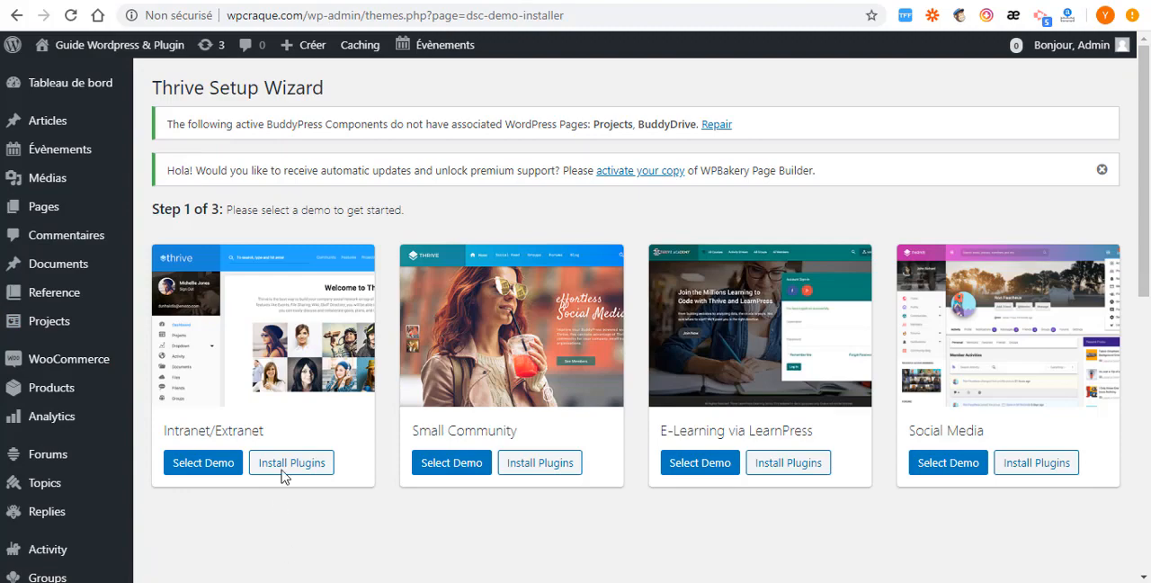
scroll(278, 450, "down", 2)
scroll(277, 436, "down", 1)
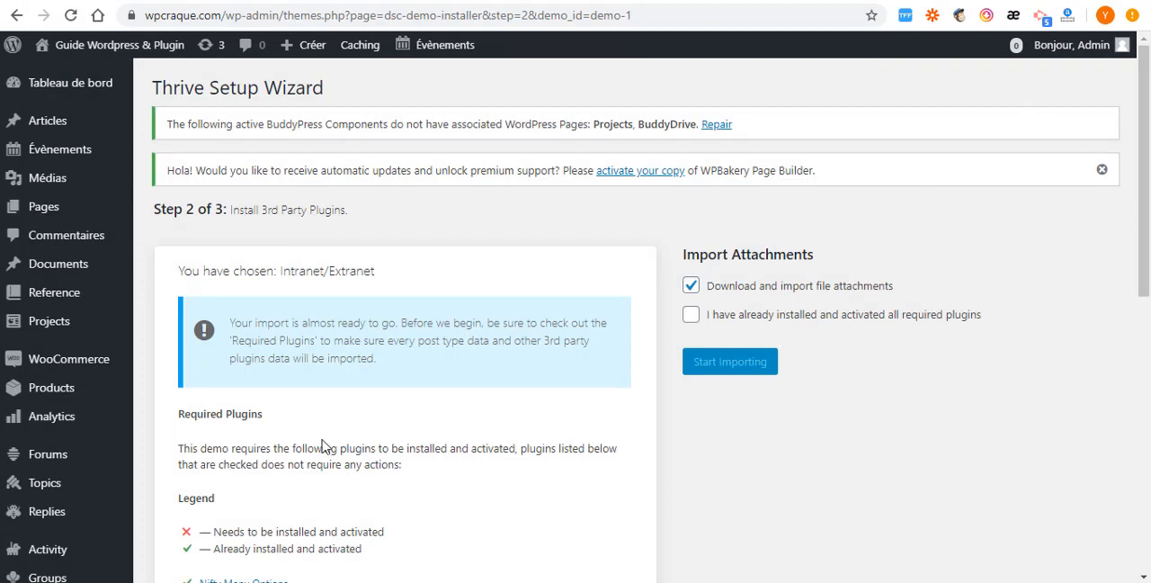
scroll(327, 447, "down", 7)
scroll(323, 158, "up", 3)
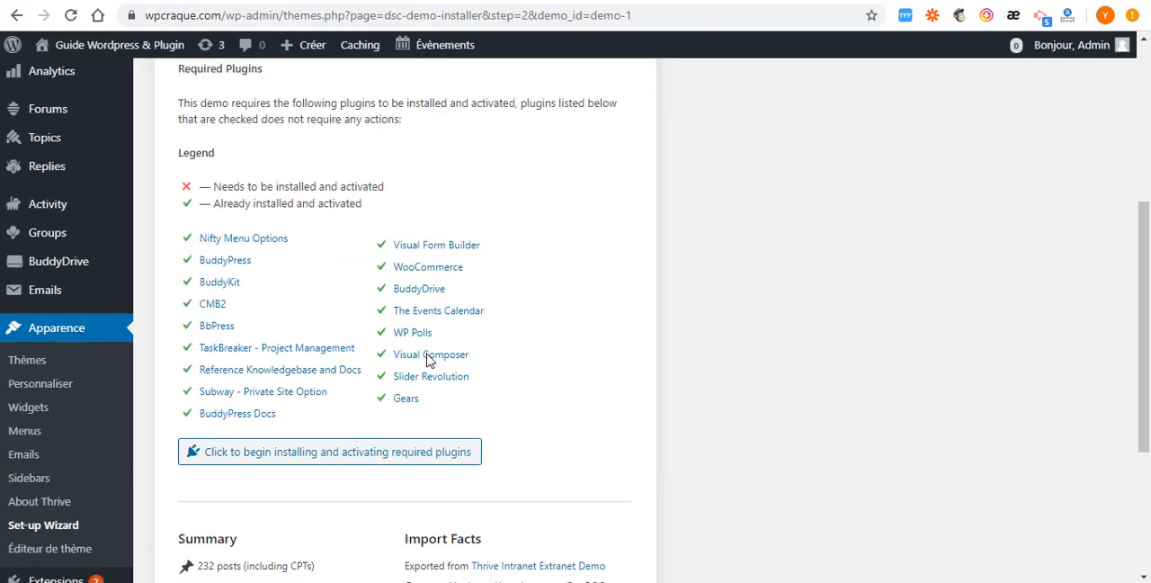
scroll(462, 378, "down", 2)
scroll(775, 409, "up", 4)
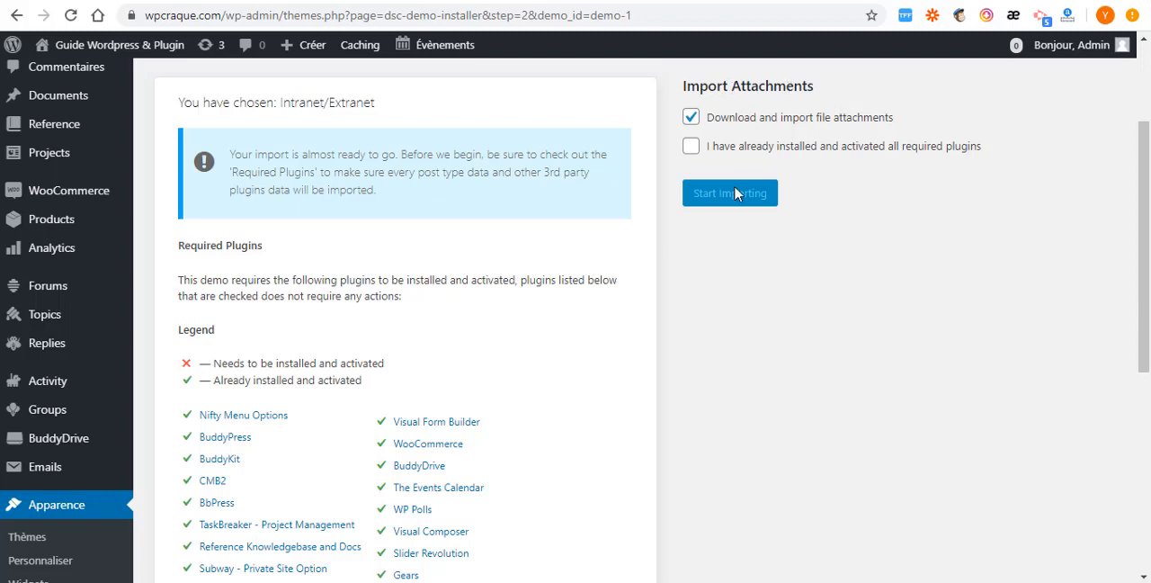
- Confirm that all required plugins are already installed and activated, and start importing the Intranet/Extranet demo with its file attachments
left_click(692, 148)
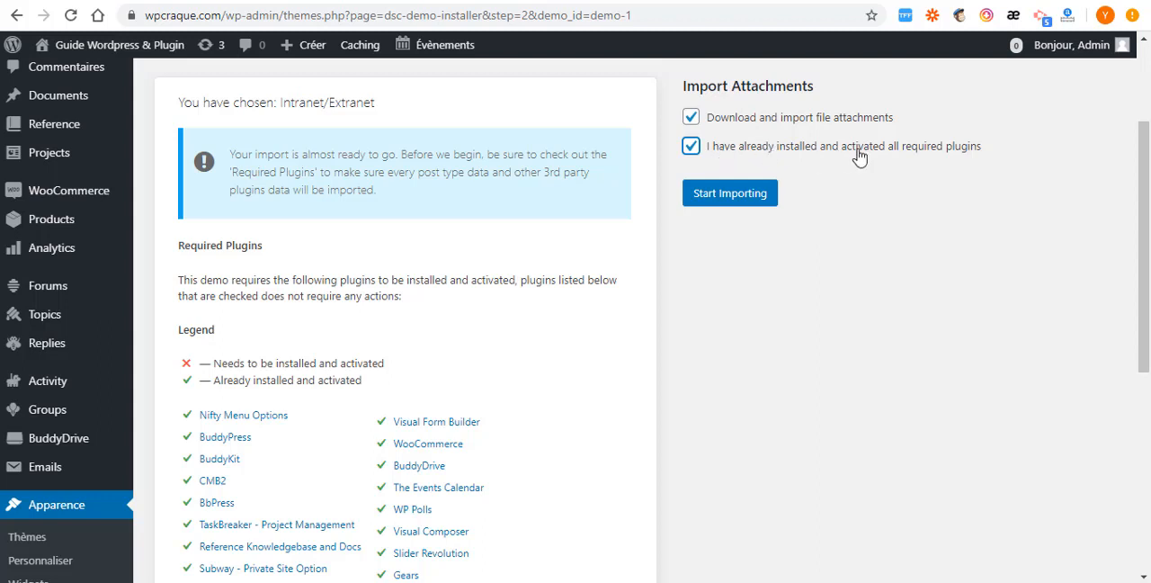
left_click(714, 200)
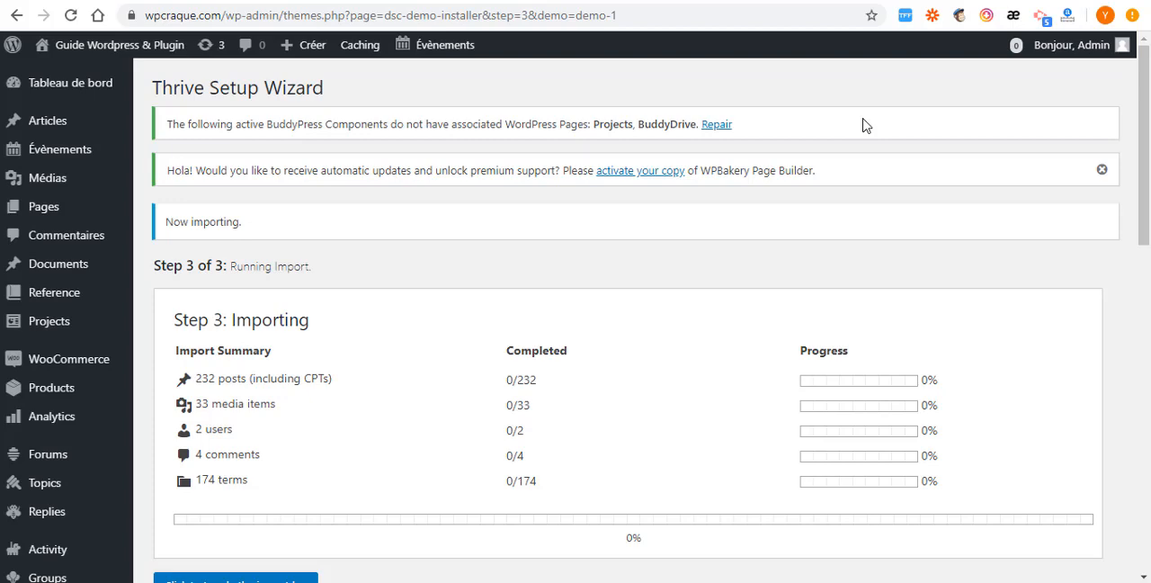
scroll(778, 205, "down", 3)
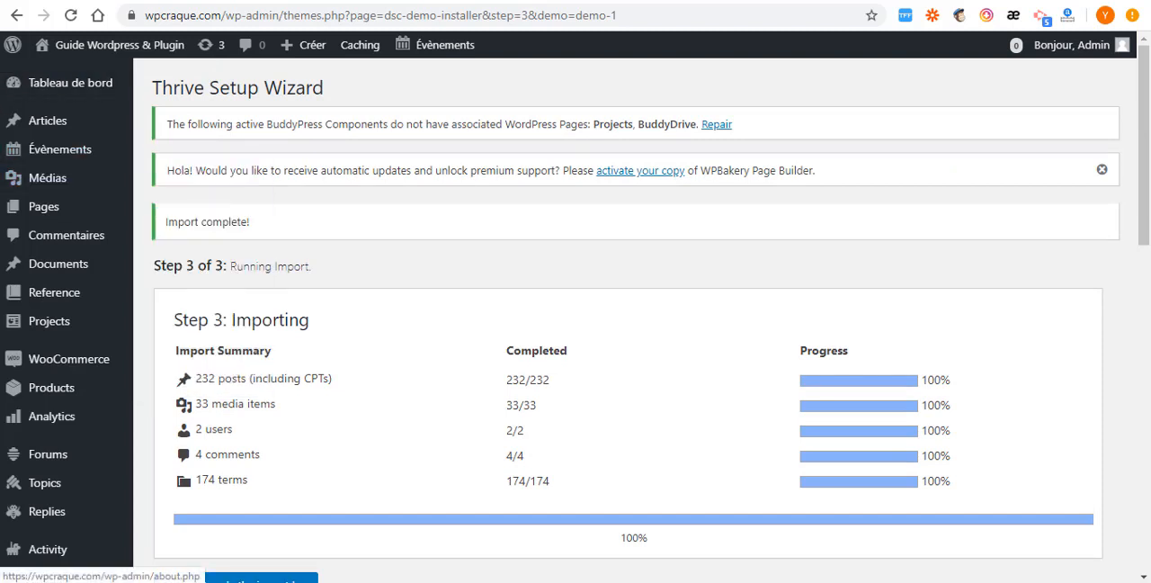
- Reload the site's home page and look over the imported Thrive dashboard and its widgets
left_click(225, 0)
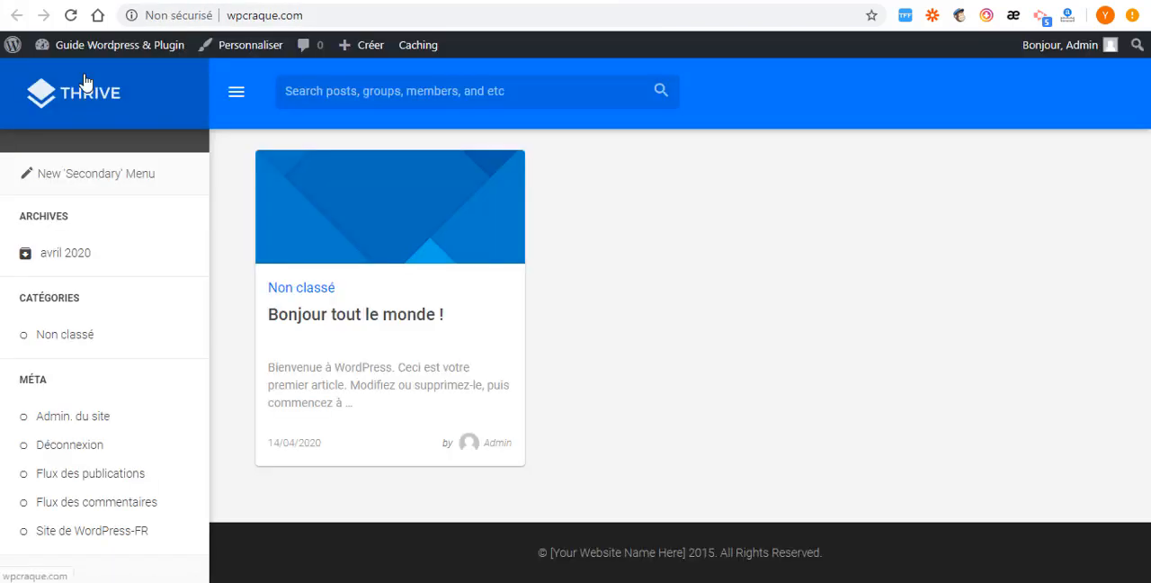
left_click(72, 16)
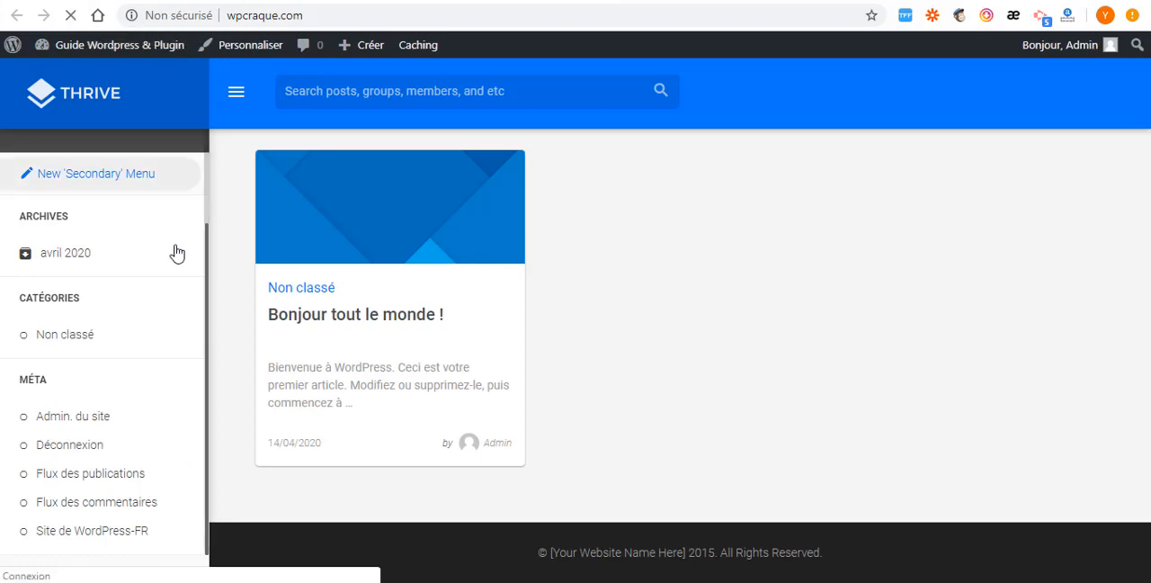
scroll(509, 342, "down", 4)
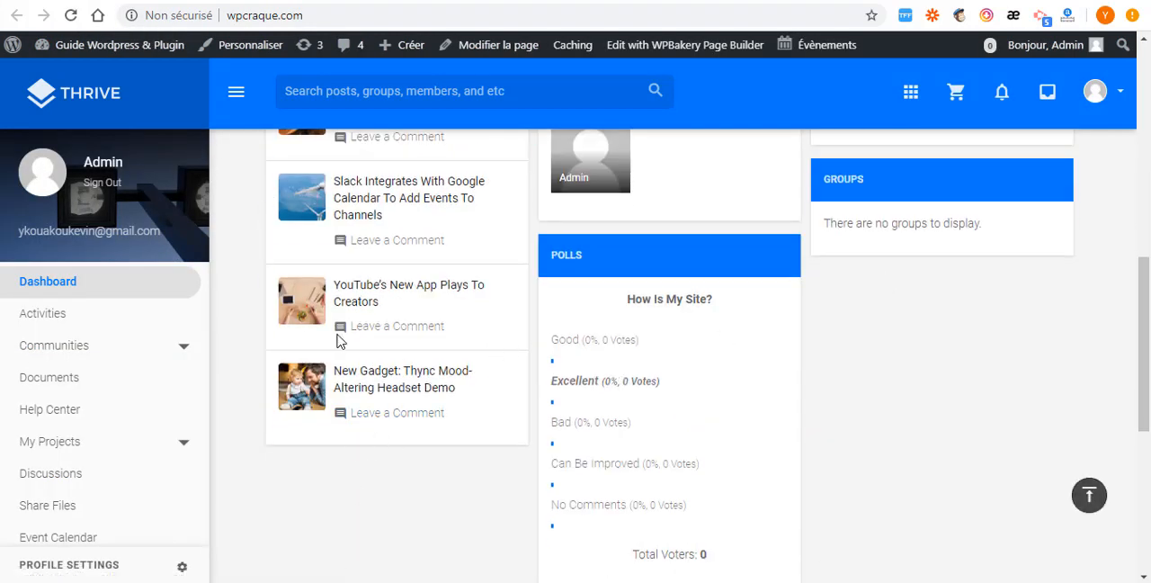
scroll(552, 306, "up", 3)
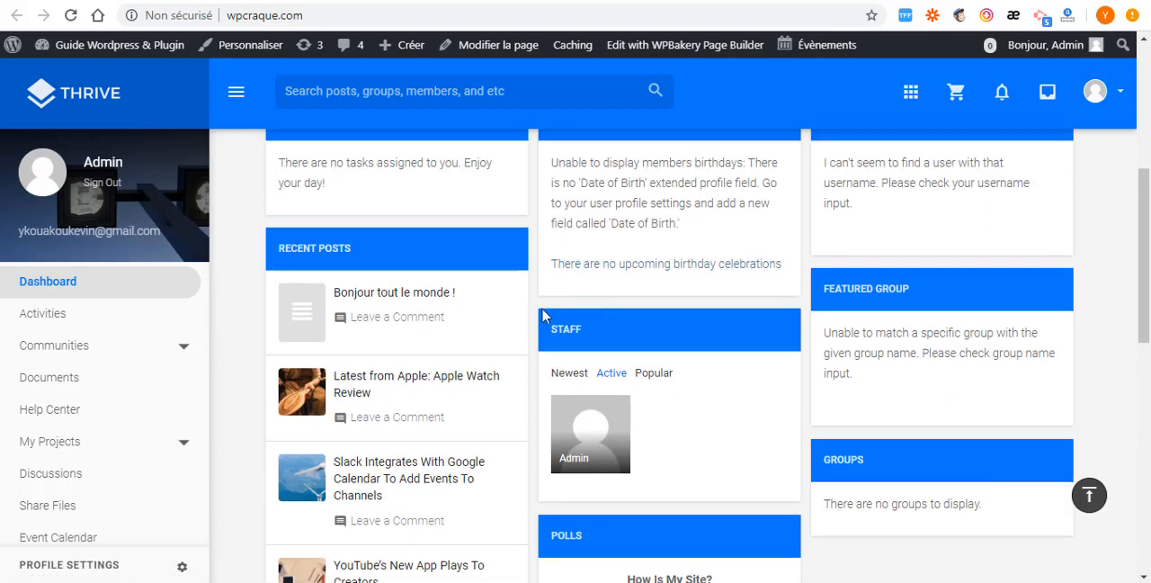
scroll(534, 318, "up", 7)
scroll(273, 307, "down", 1)
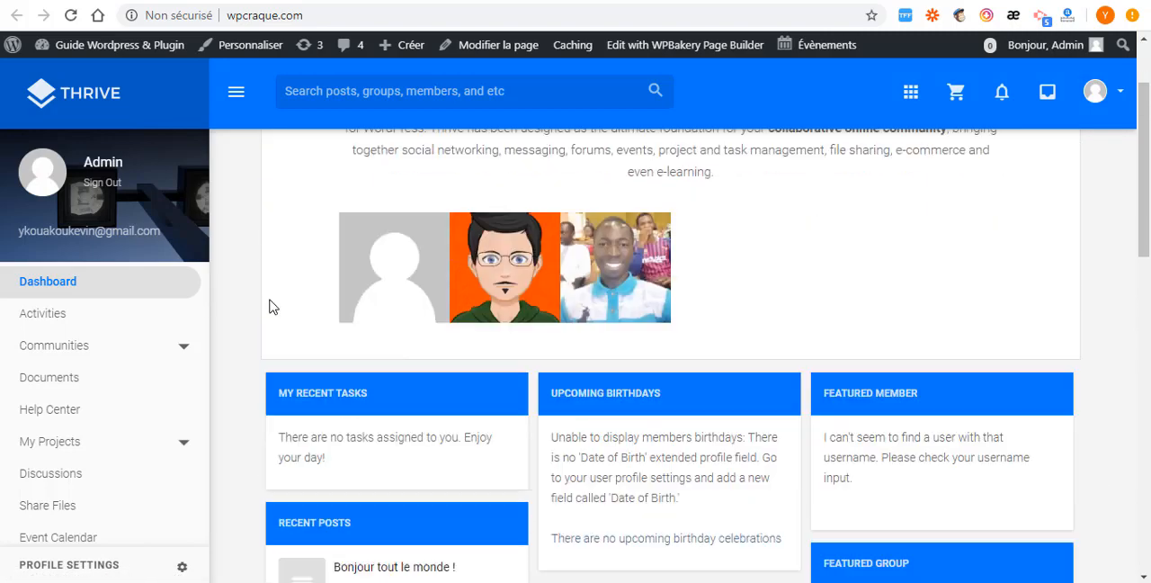
scroll(272, 308, "down", 5)
scroll(283, 366, "down", 3)
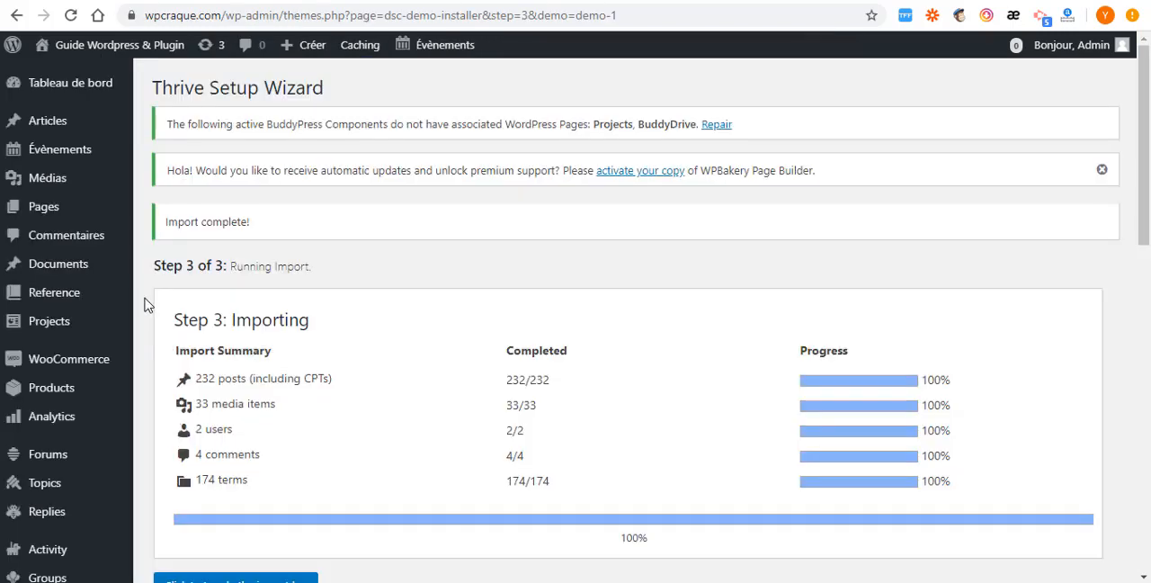
- Return to the WordPress administration and open the Subway settings
scroll(27, 485, "down", 3)
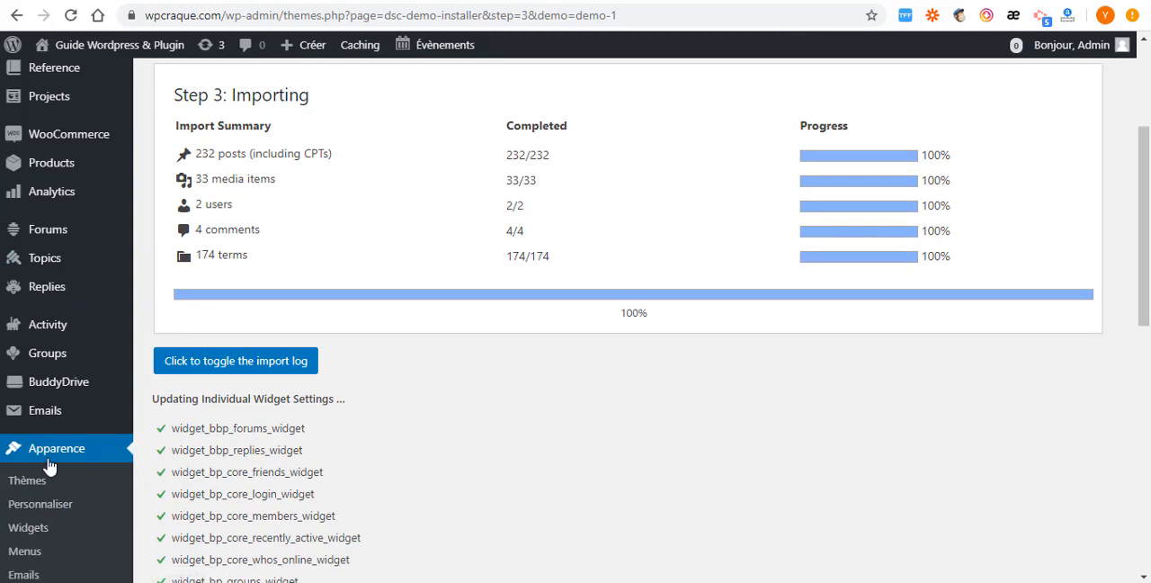
scroll(27, 468, "down", 2)
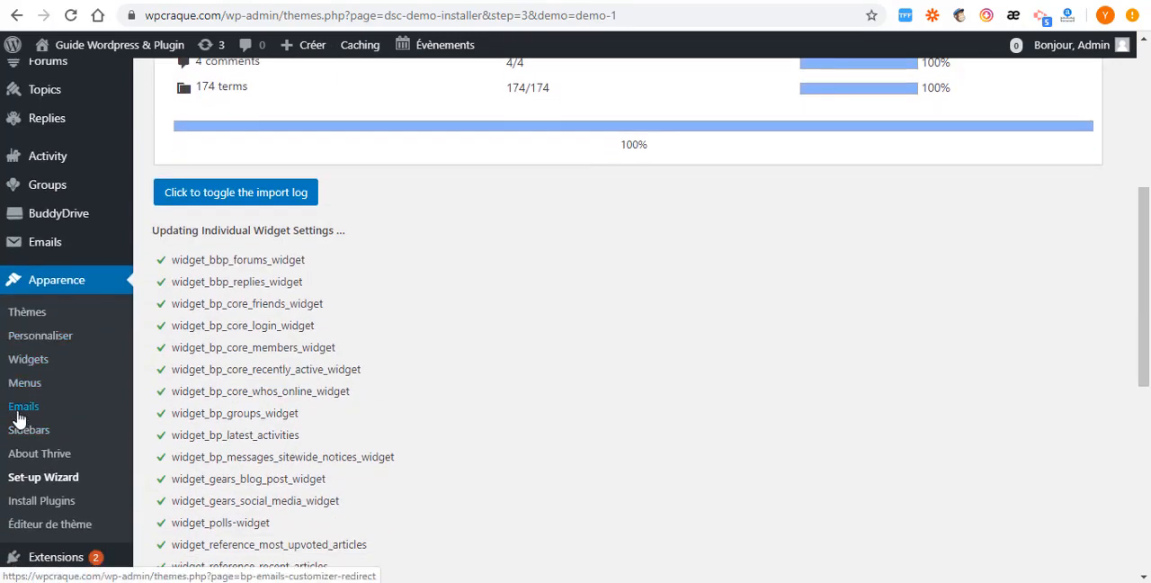
scroll(30, 393, "down", 3)
scroll(40, 432, "down", 3)
mouse_move(45, 443)
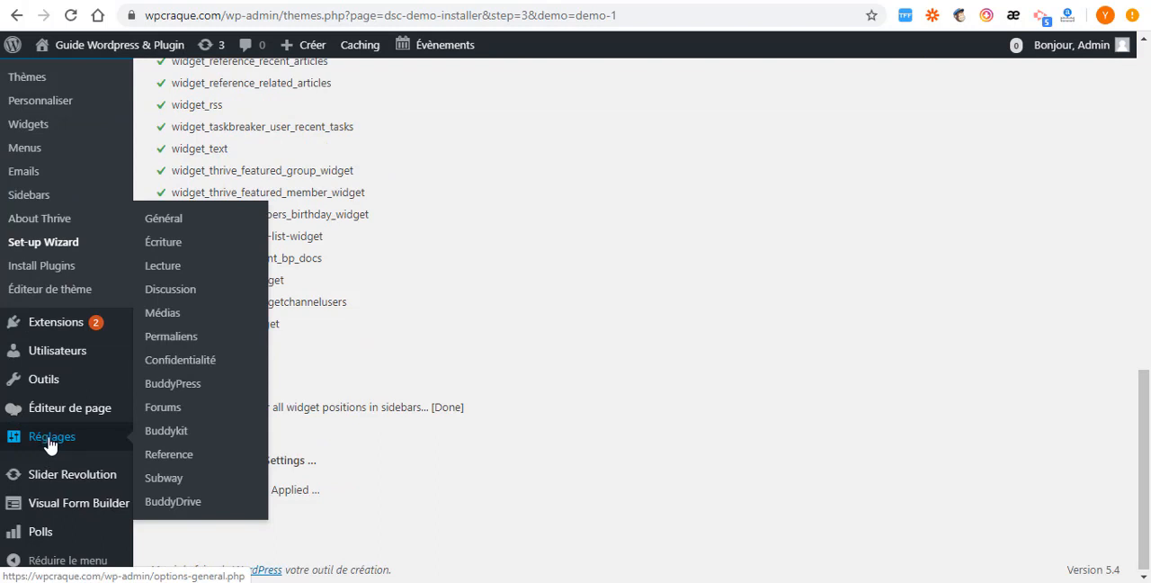
left_click(163, 486)
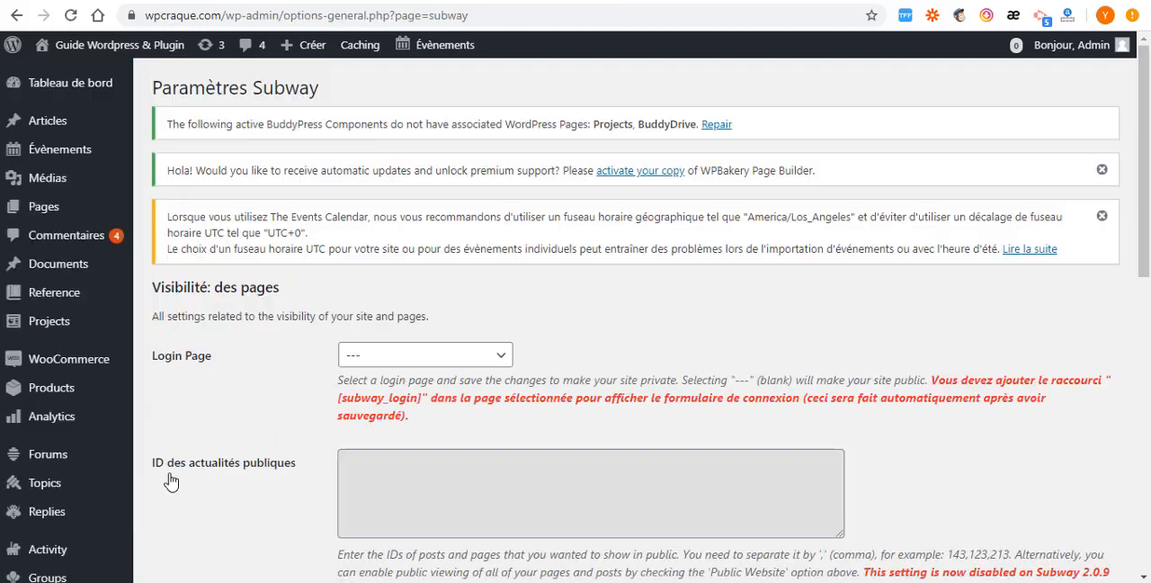
- Check which pages Subway offers as the Login Page, leaving the setting blank
scroll(275, 385, "down", 2)
scroll(224, 408, "up", 2)
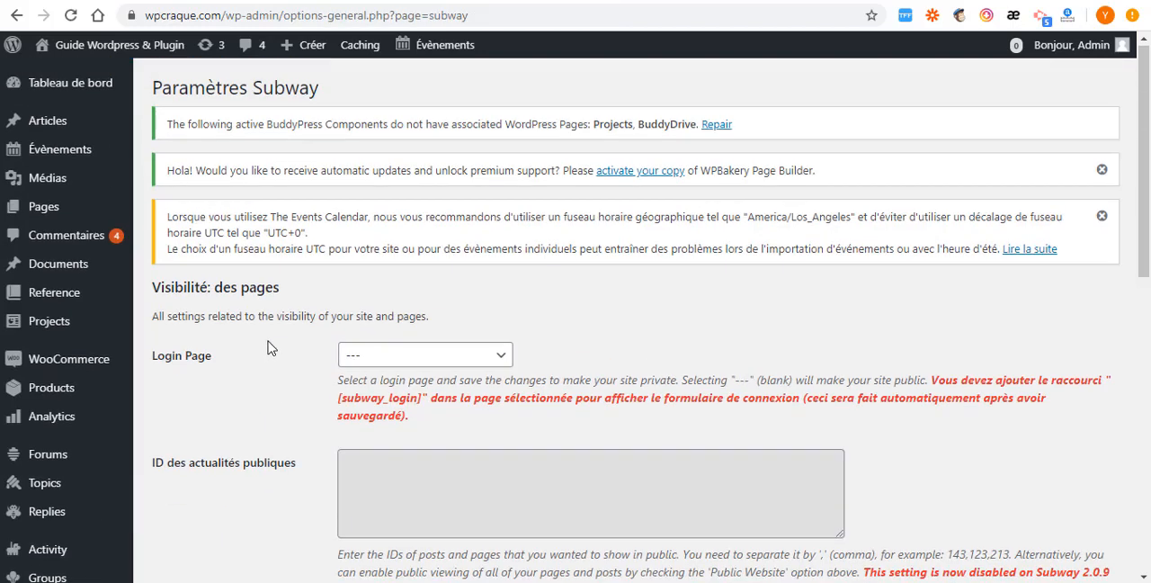
left_click(466, 366)
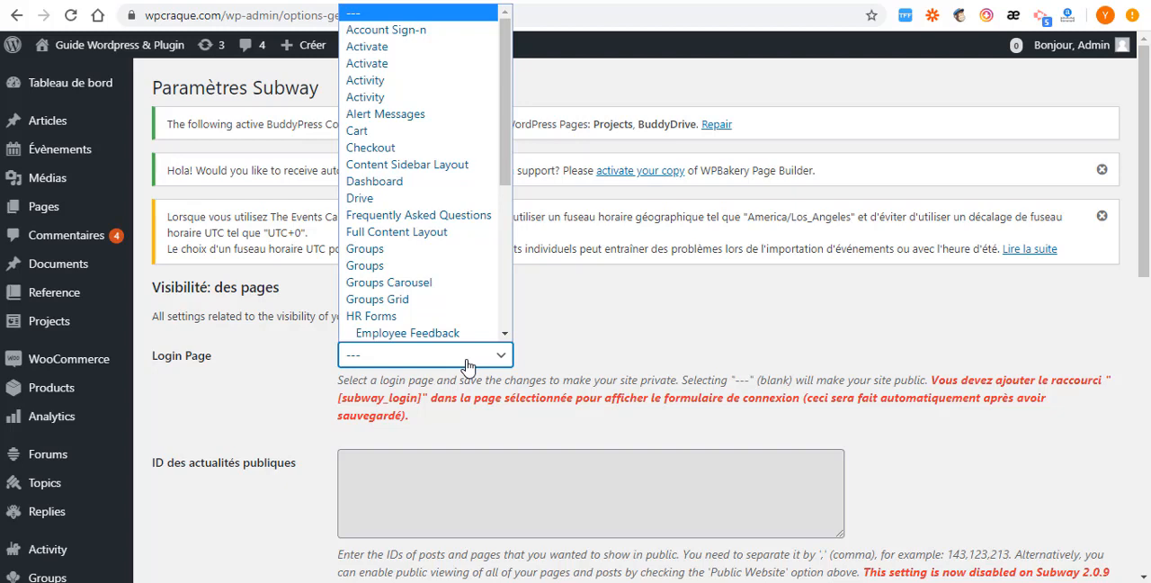
left_click(584, 315)
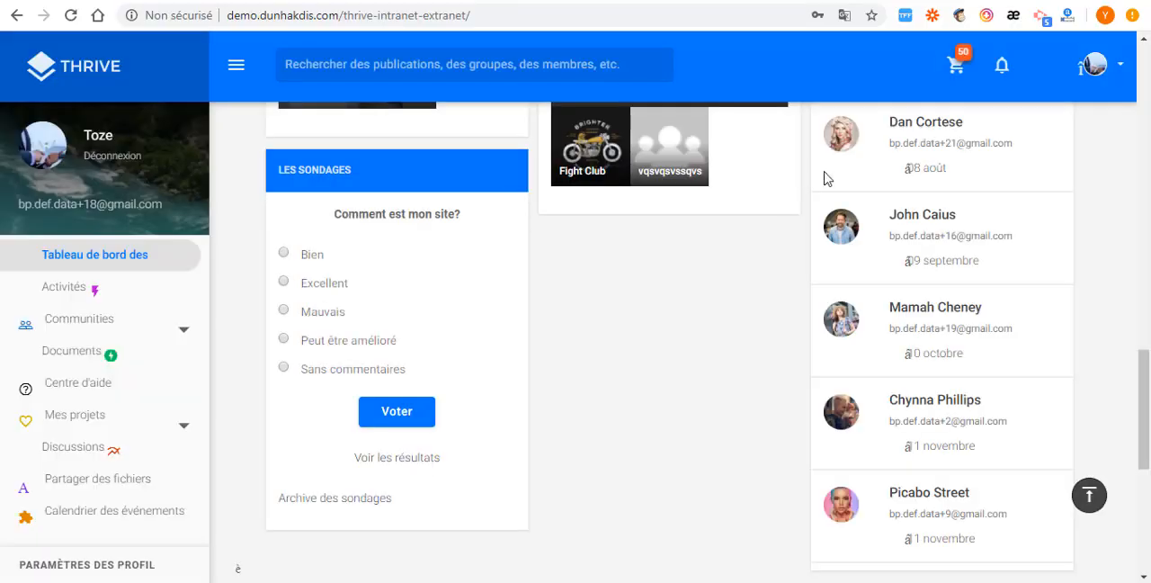
- Sign out of the online Thrive intranet demo and examine its account sign-in page
left_click(1097, 65)
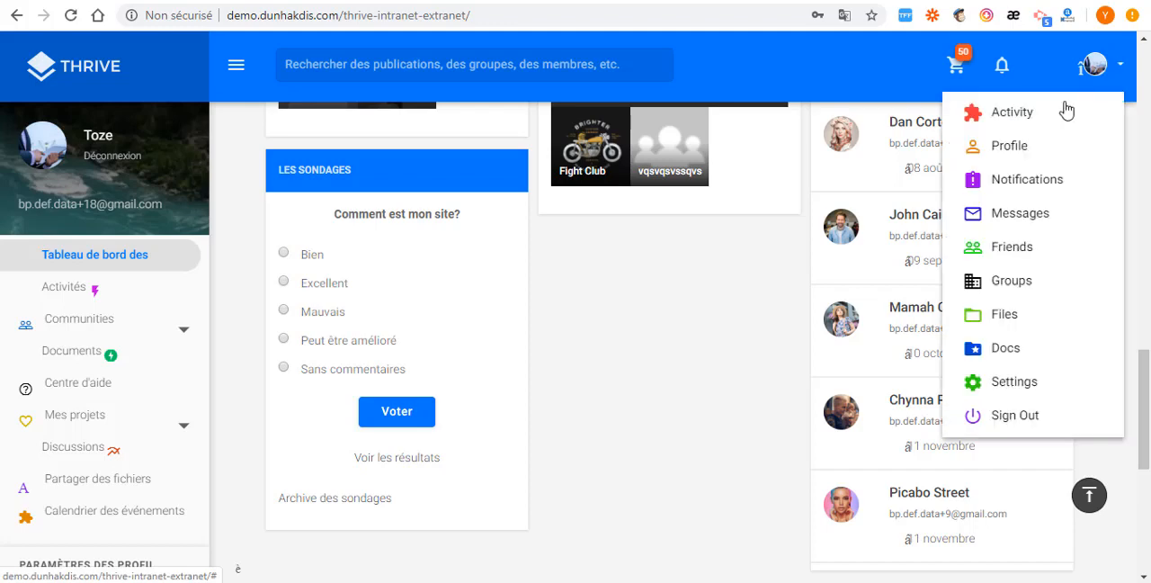
left_click(1014, 417)
scroll(575, 441, "down", 5)
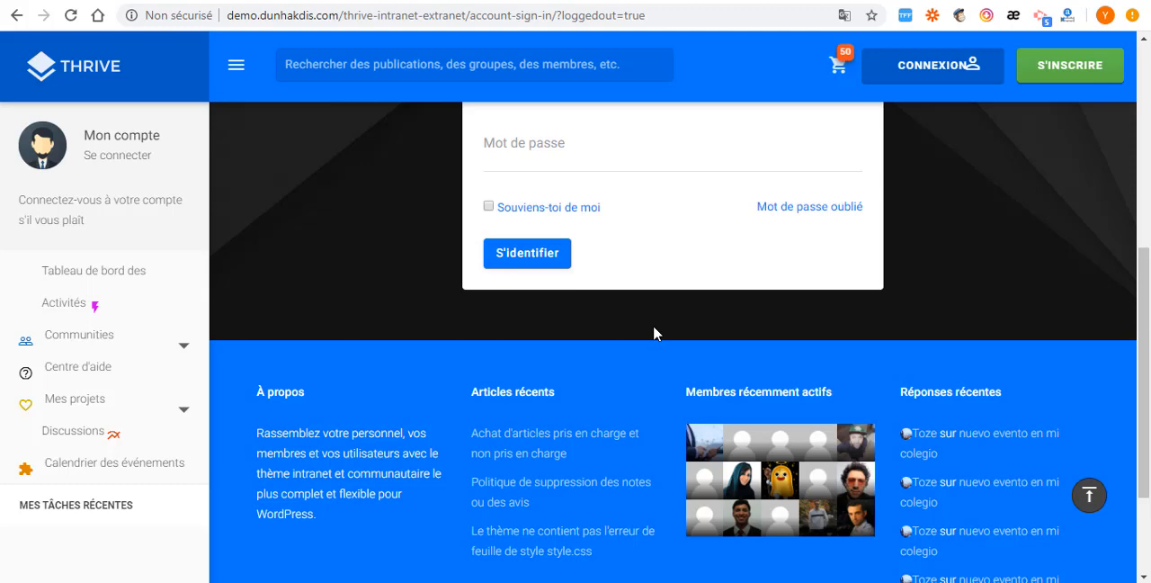
scroll(634, 306, "up", 4)
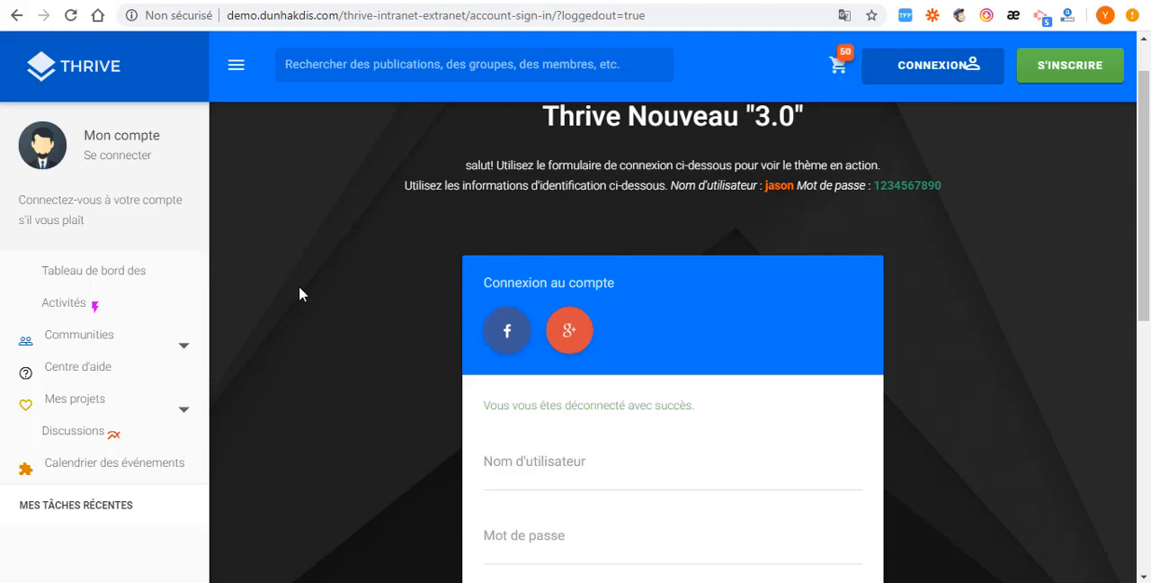
scroll(320, 286, "down", 3)
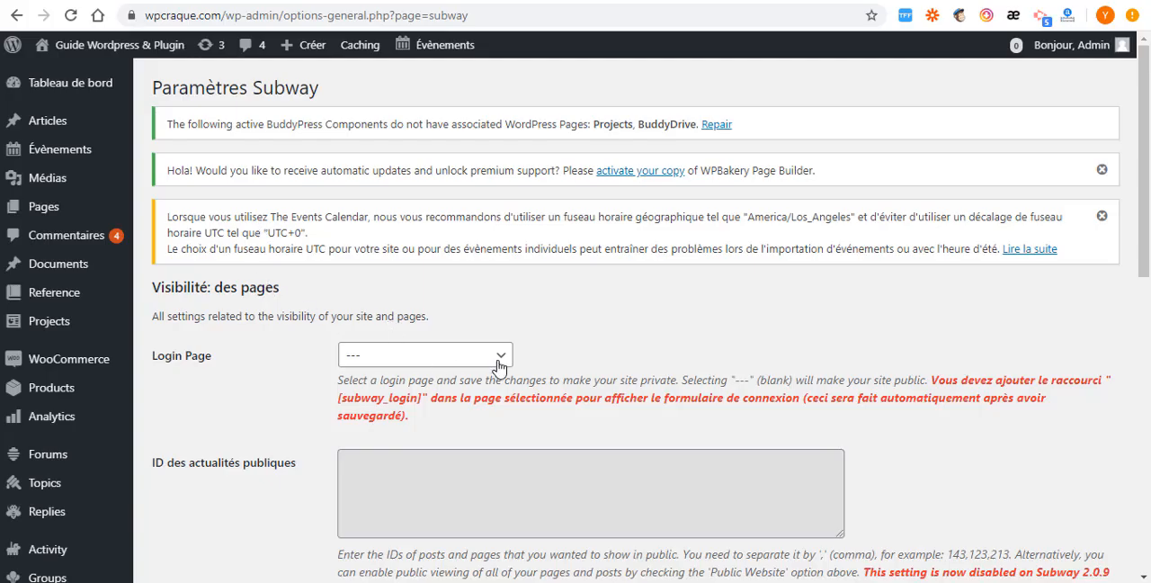
- Look through the full list of Login Page choices in the Subway settings for a suitable login page, without selecting one
left_click(493, 356)
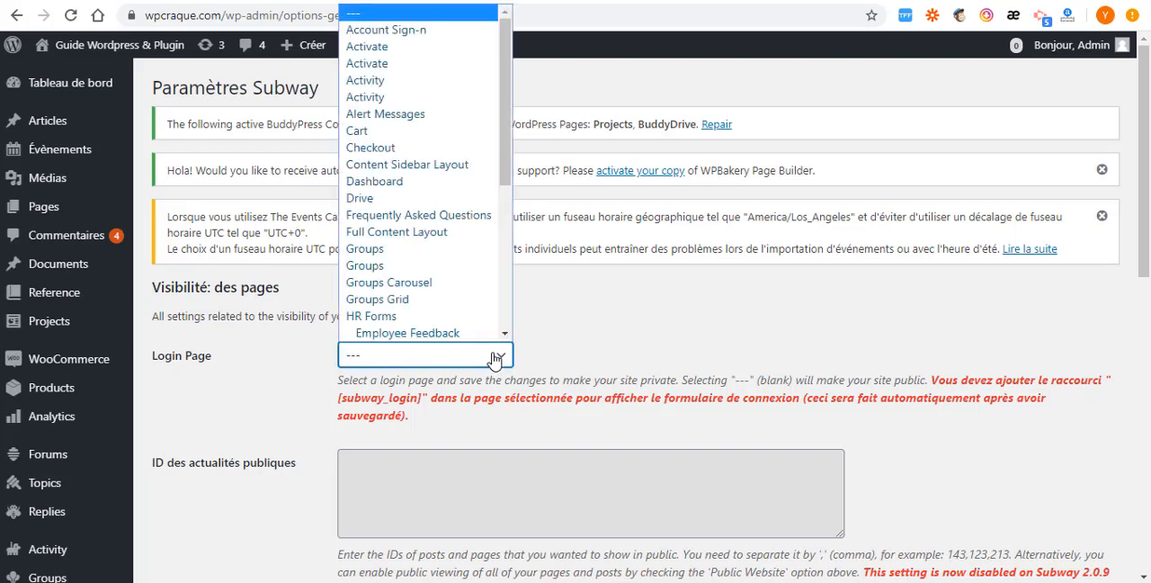
scroll(408, 276, "down", 3)
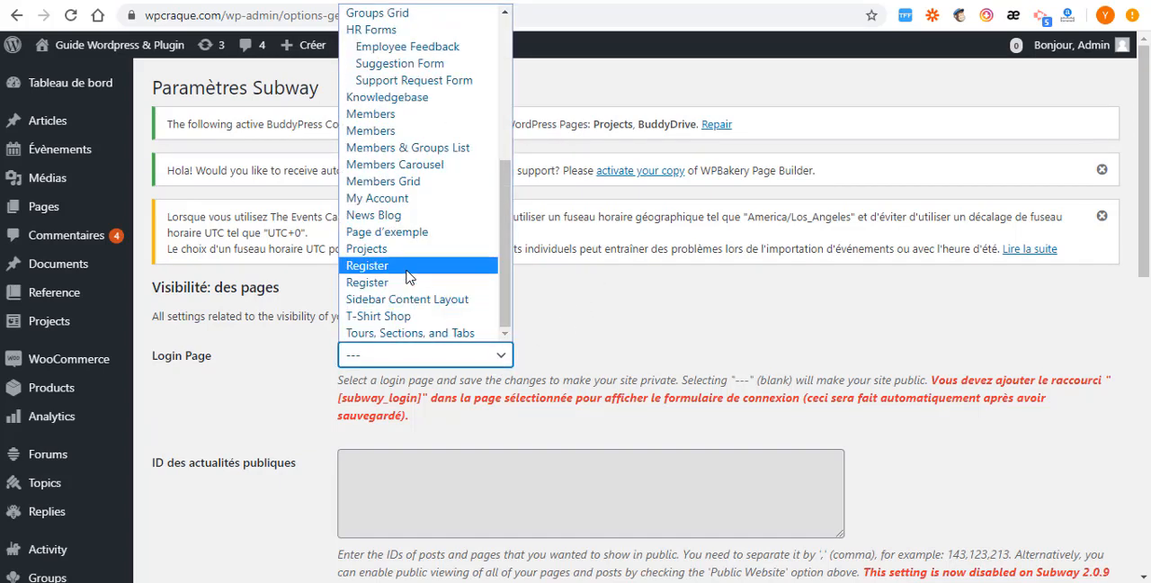
left_click(588, 311)
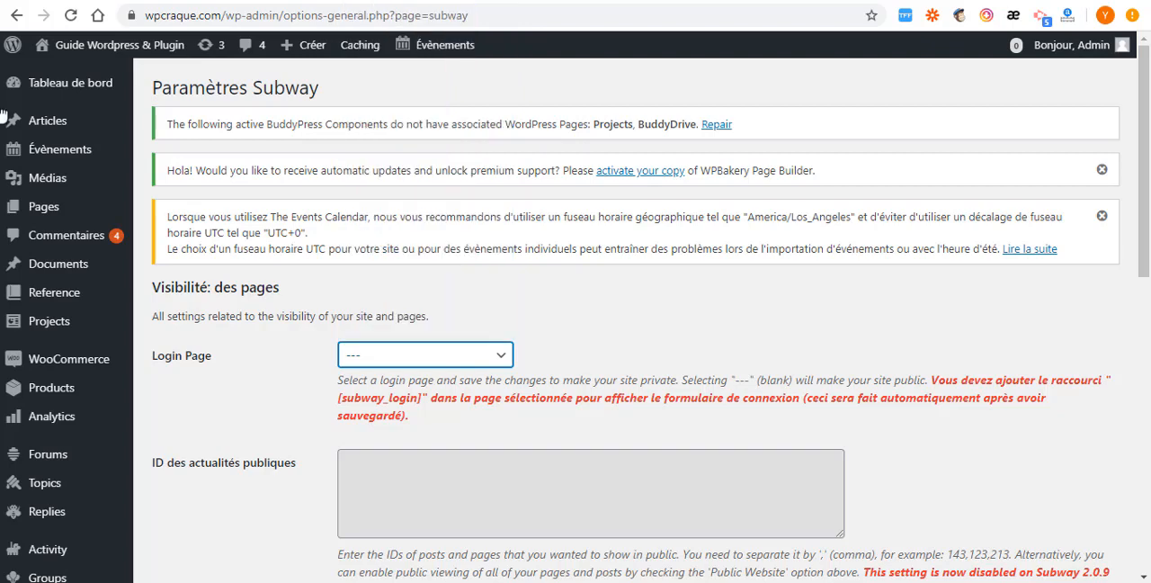
- Open the WordPress pages list in a new browser tab and start adding a new page
right_click(75, 203)
left_click(117, 215)
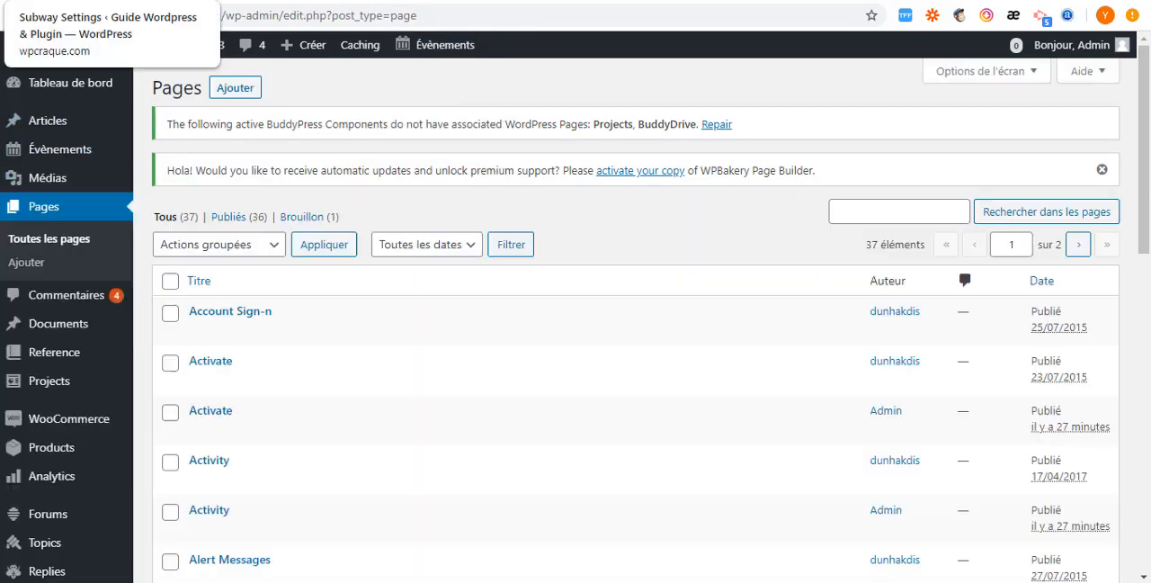
left_click(223, 91)
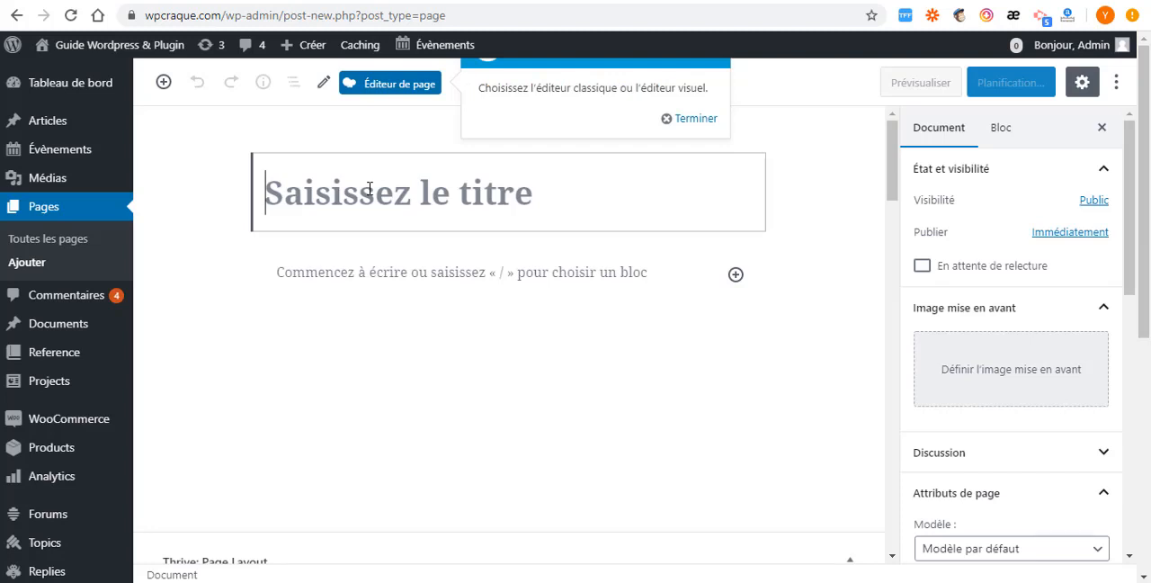
- Title the new page "connnexion" and set its Thrive page layout to 1 Column
type("co")
scroll(399, 282, "down", 3)
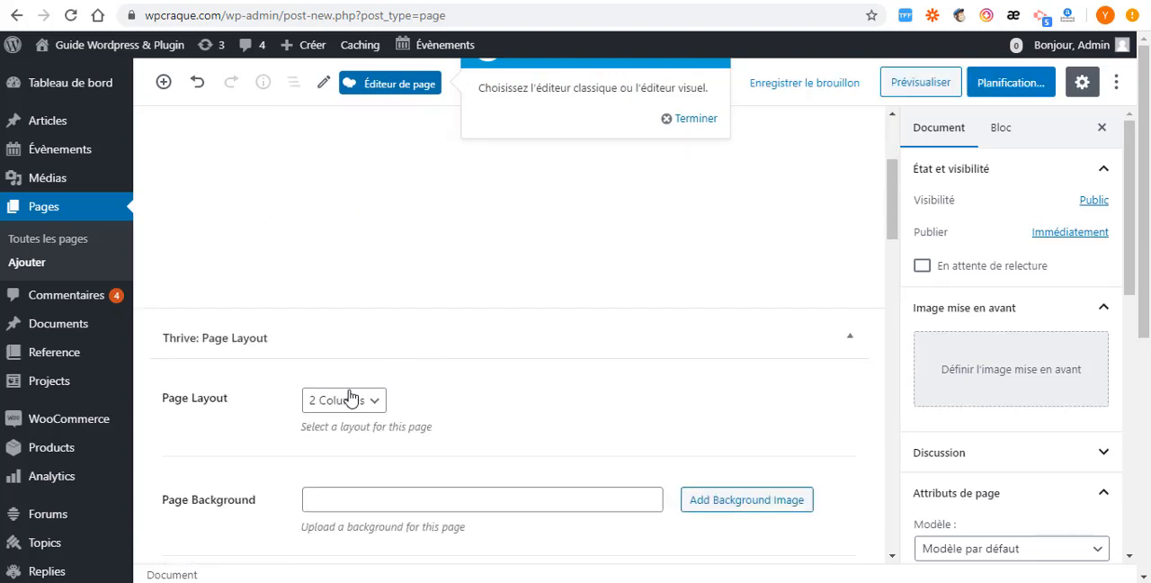
scroll(350, 399, "down", 2)
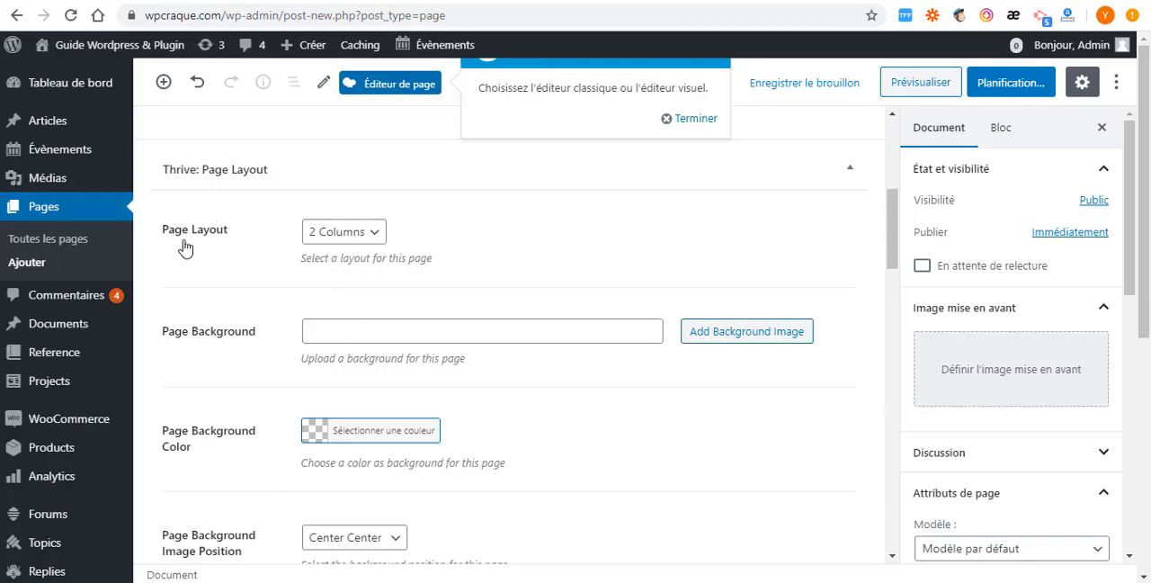
left_click(376, 238)
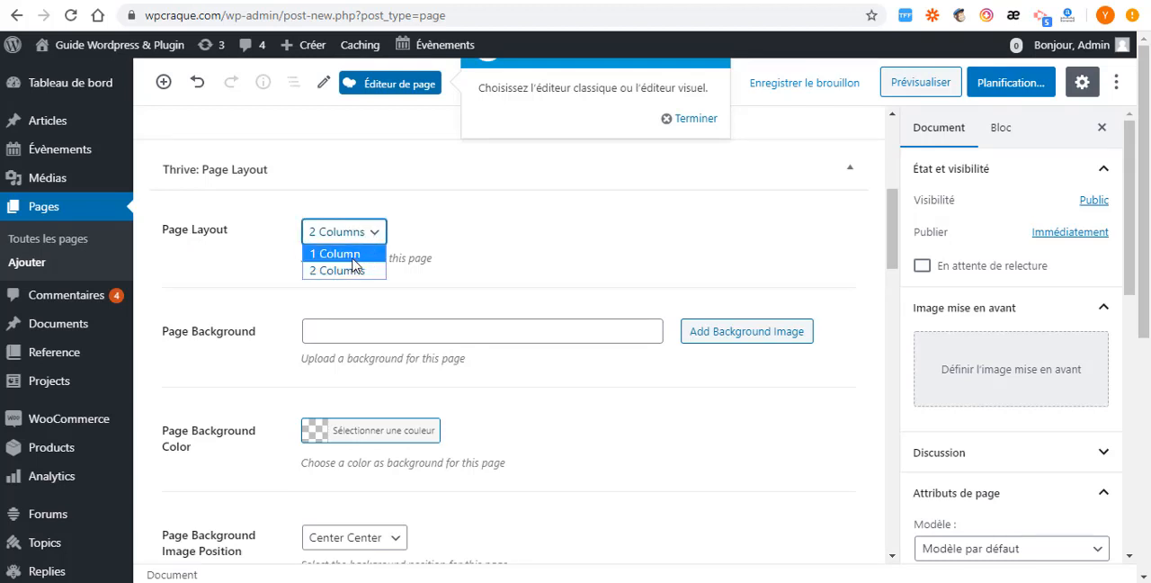
left_click(353, 255)
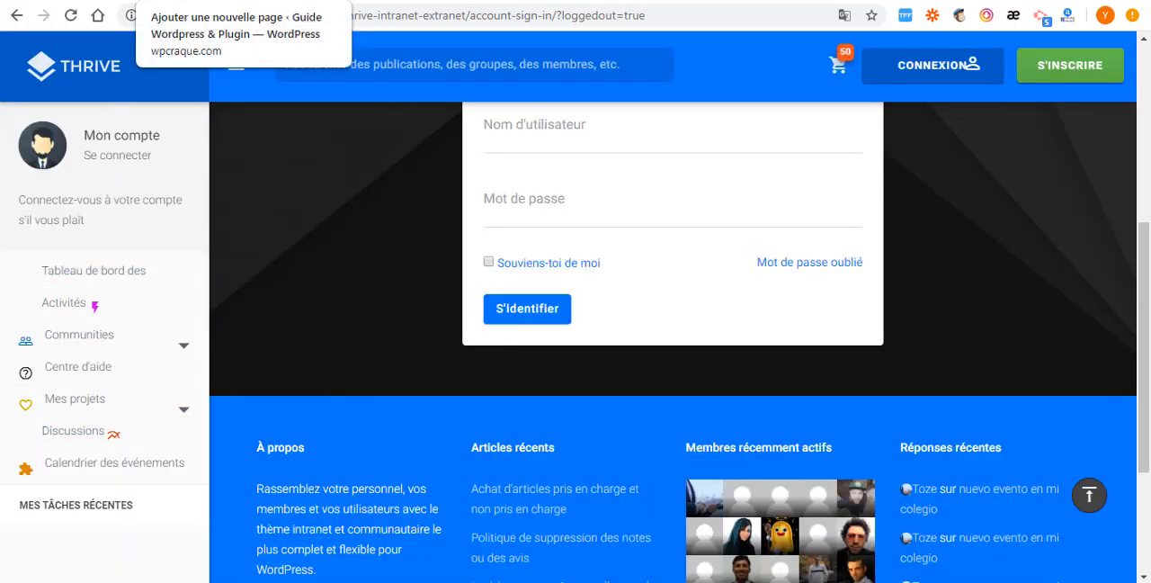
- Compare the new page's background options with the dark background of the Thrive demo's account sign-in page
left_click(239, 1)
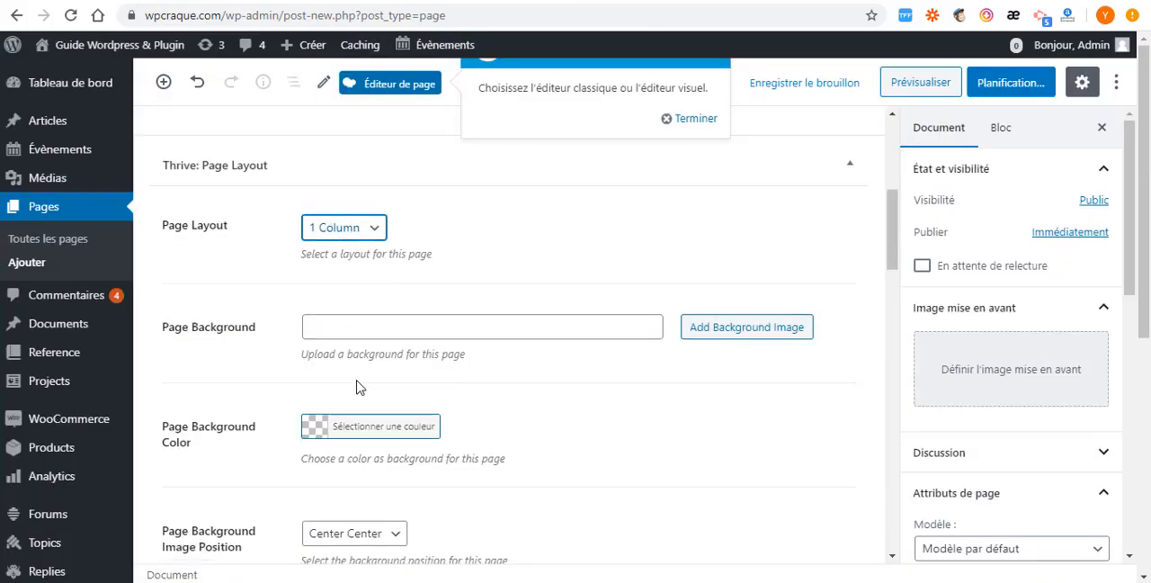
scroll(565, 347, "down", 2)
scroll(624, 293, "up", 2)
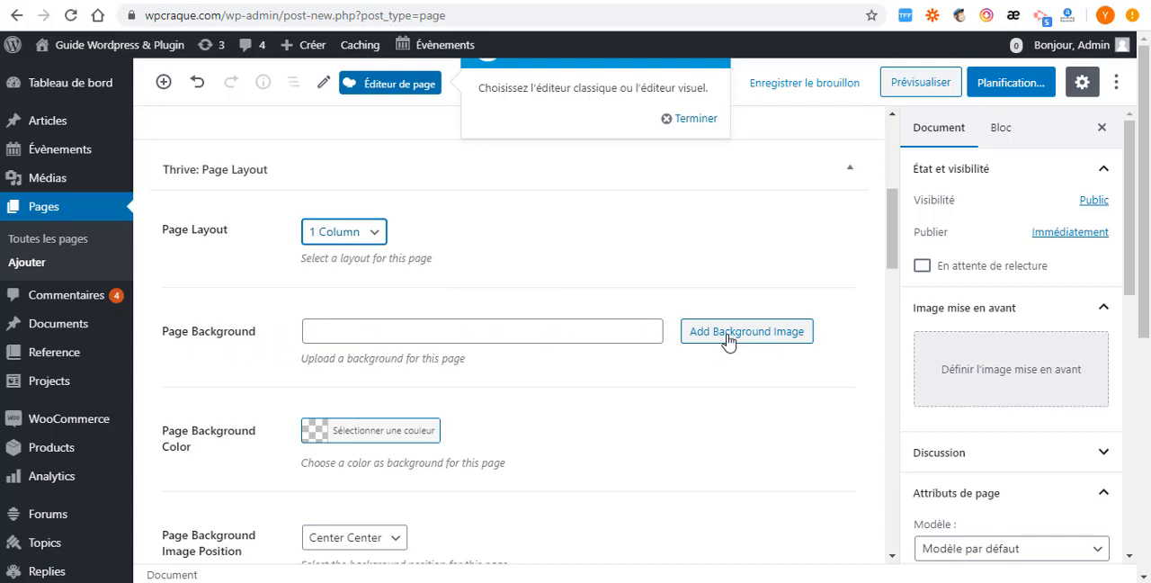
scroll(258, 391, "down", 1)
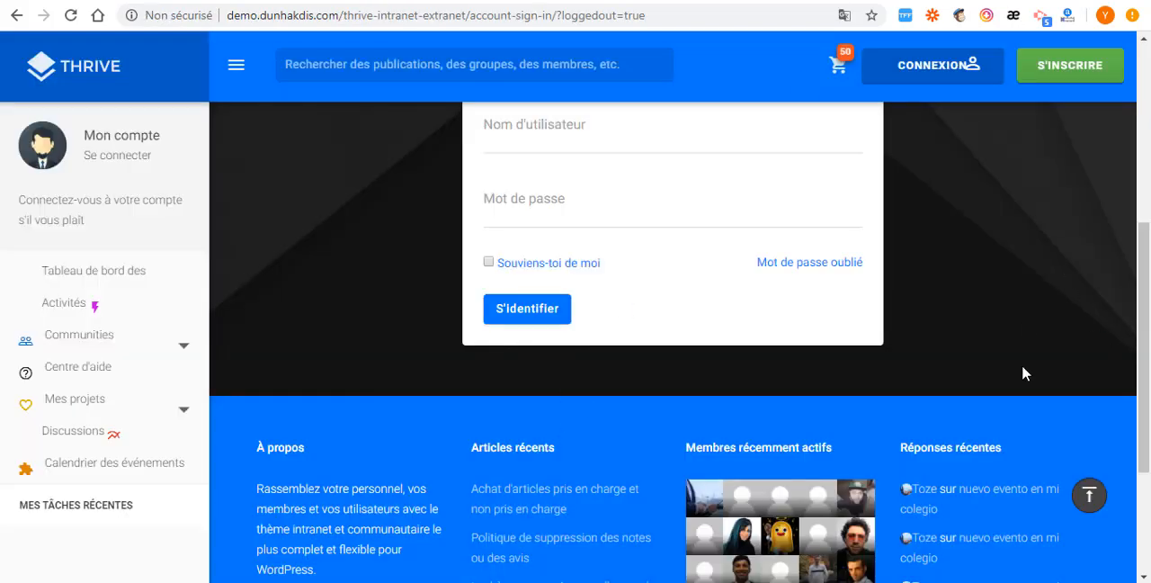
scroll(1011, 273, "up", 5)
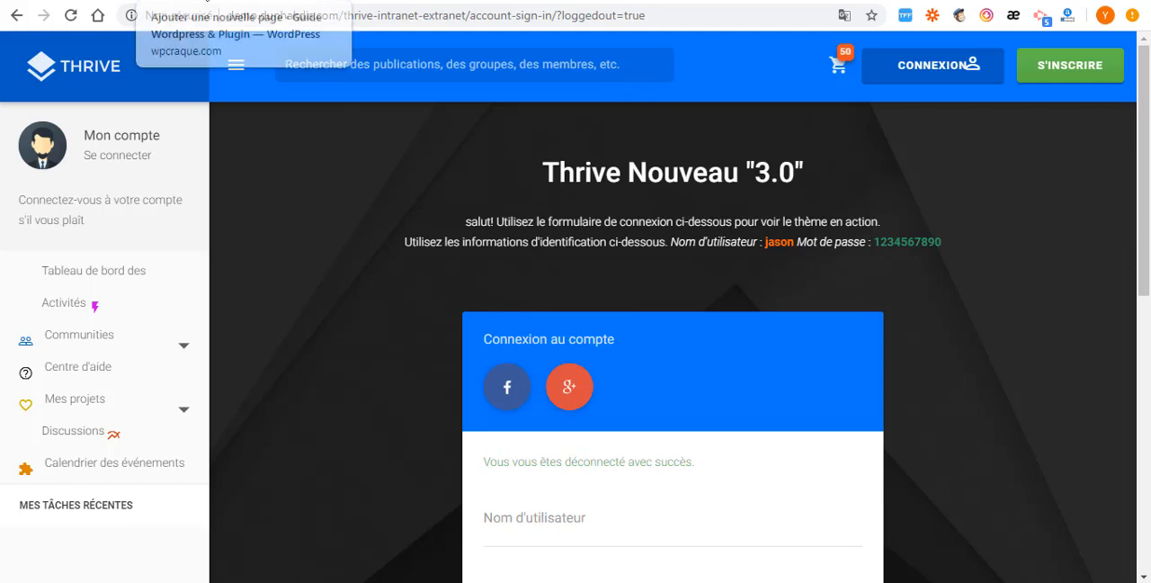
left_click(378, 0)
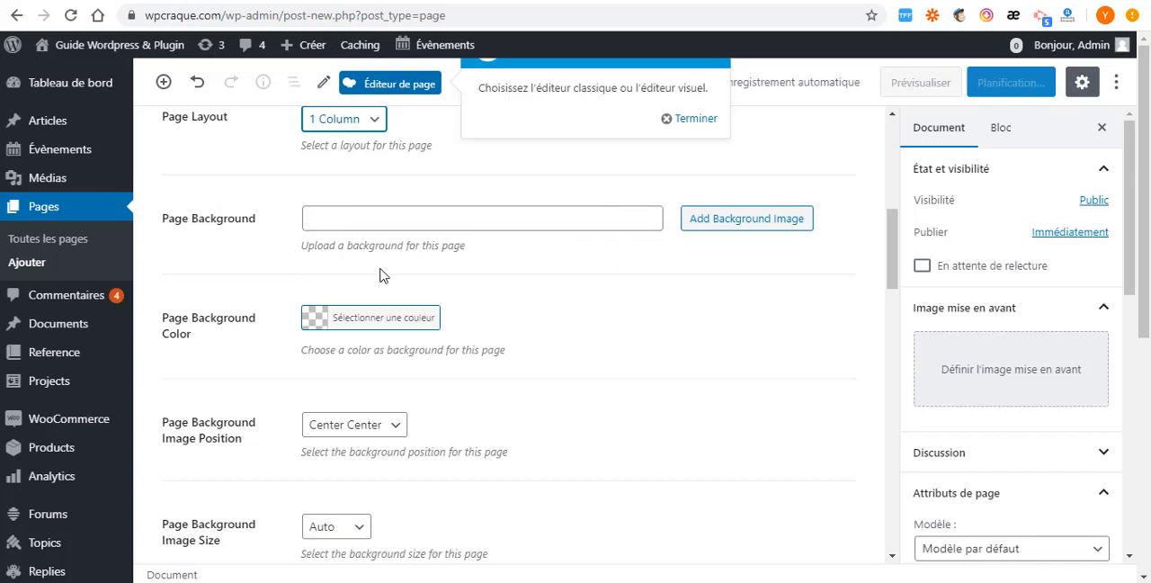
- Review the new page's Thrive background options and its title style options, including alignment, secondary title and title background
scroll(380, 275, "down", 1)
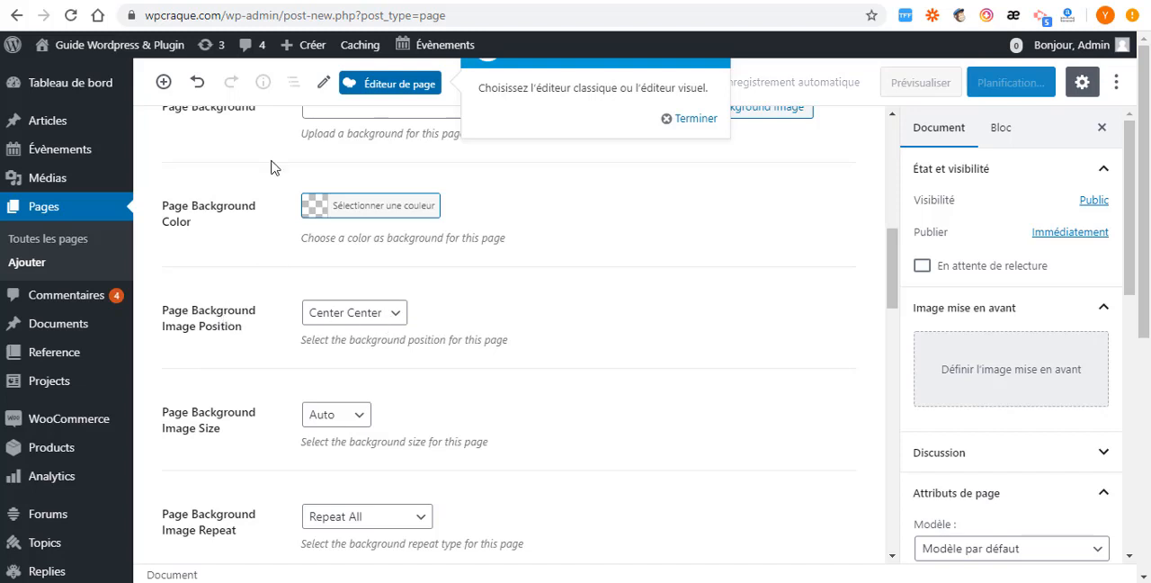
scroll(239, 264, "up", 2)
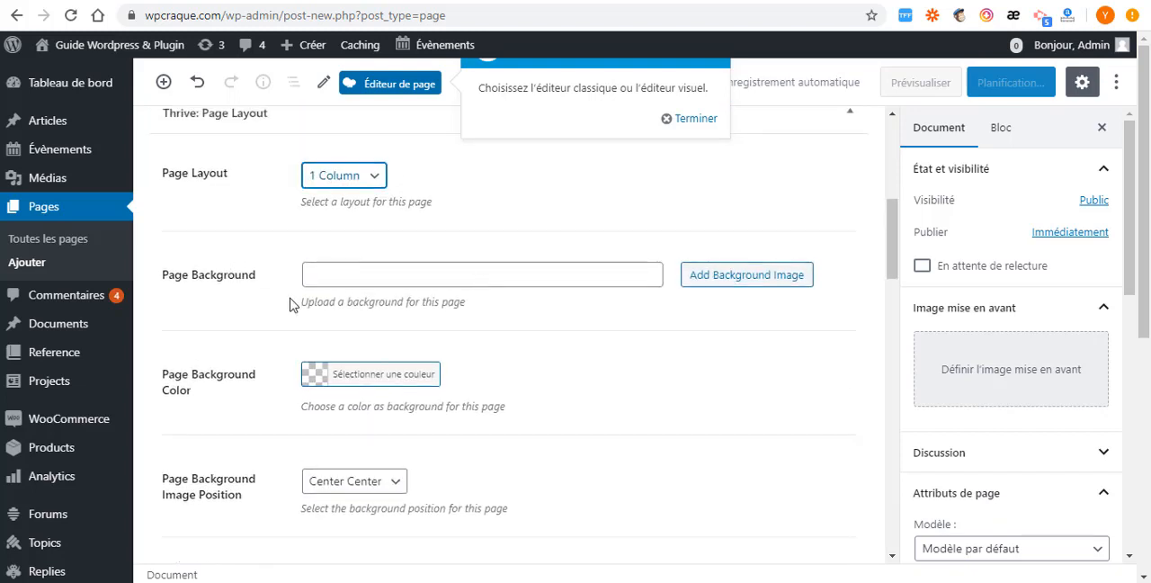
scroll(301, 306, "down", 2)
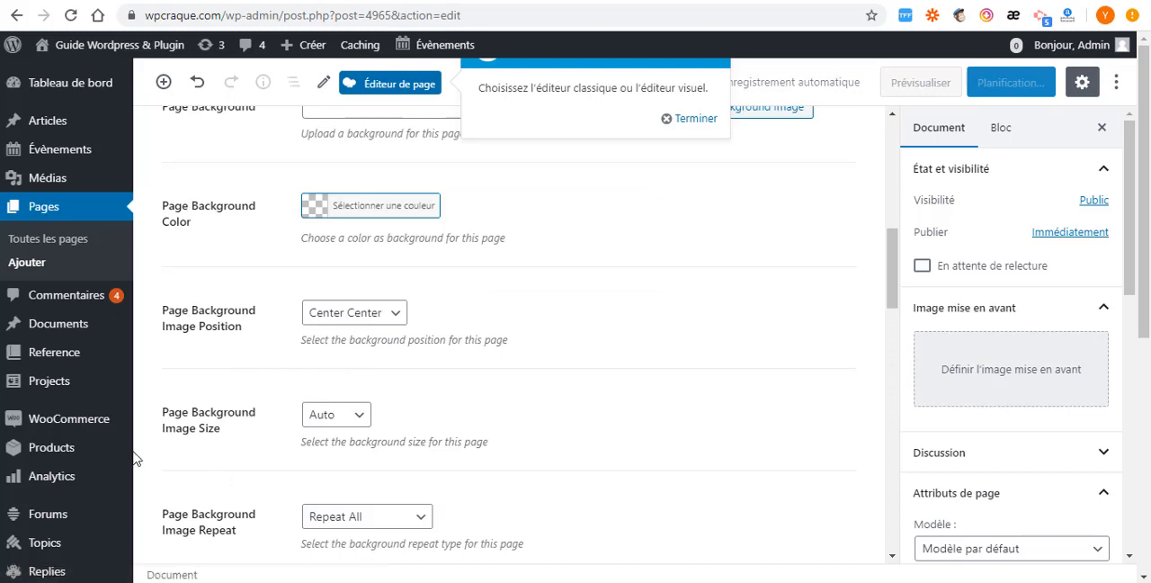
scroll(311, 492, "down", 1)
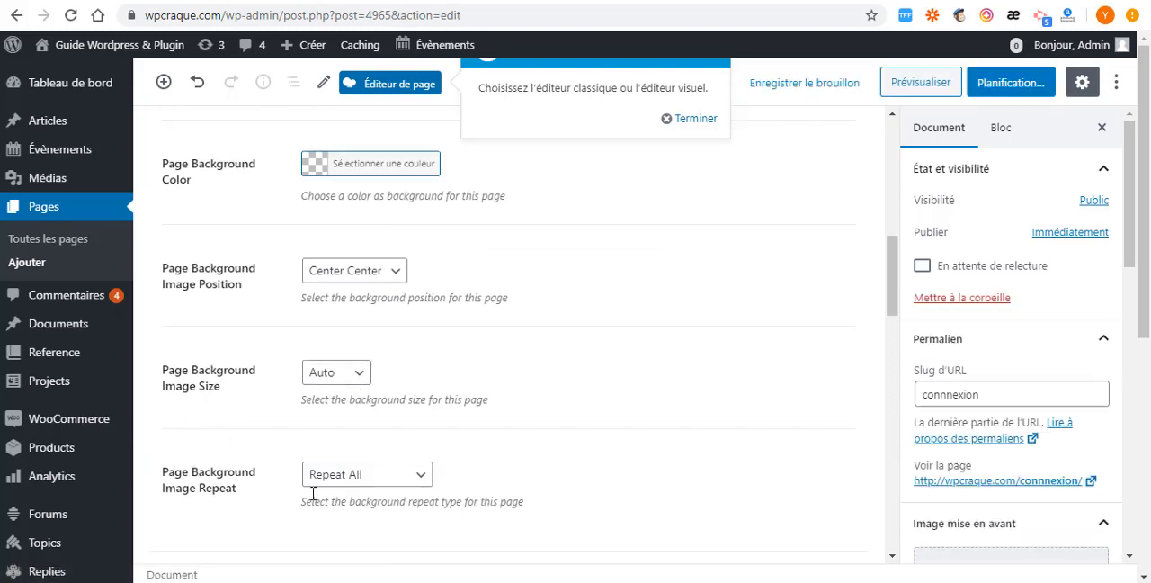
scroll(311, 484, "down", 3)
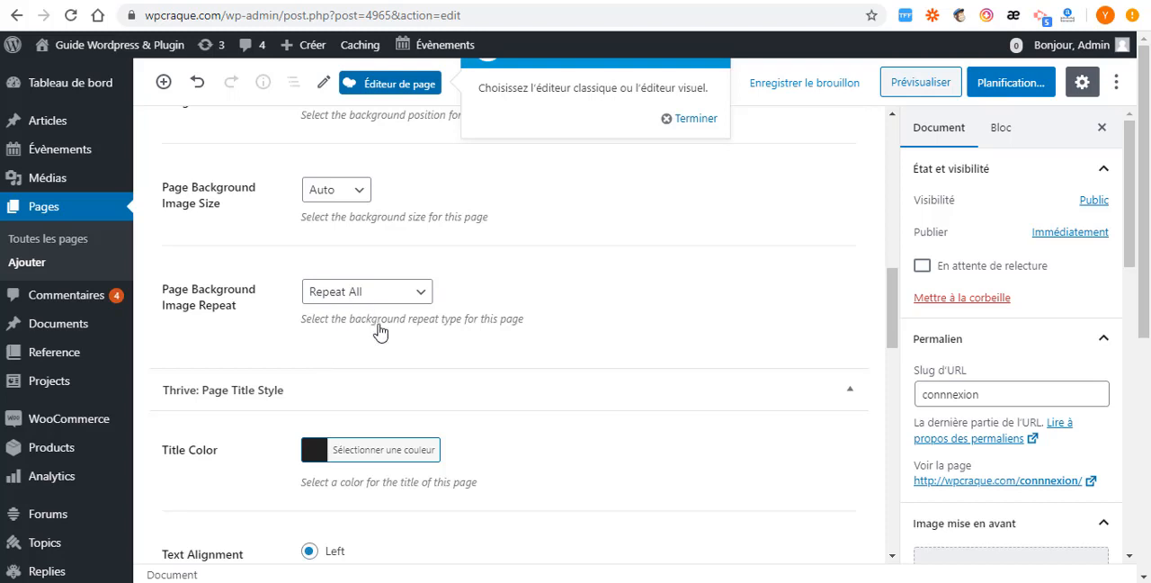
scroll(380, 333, "down", 3)
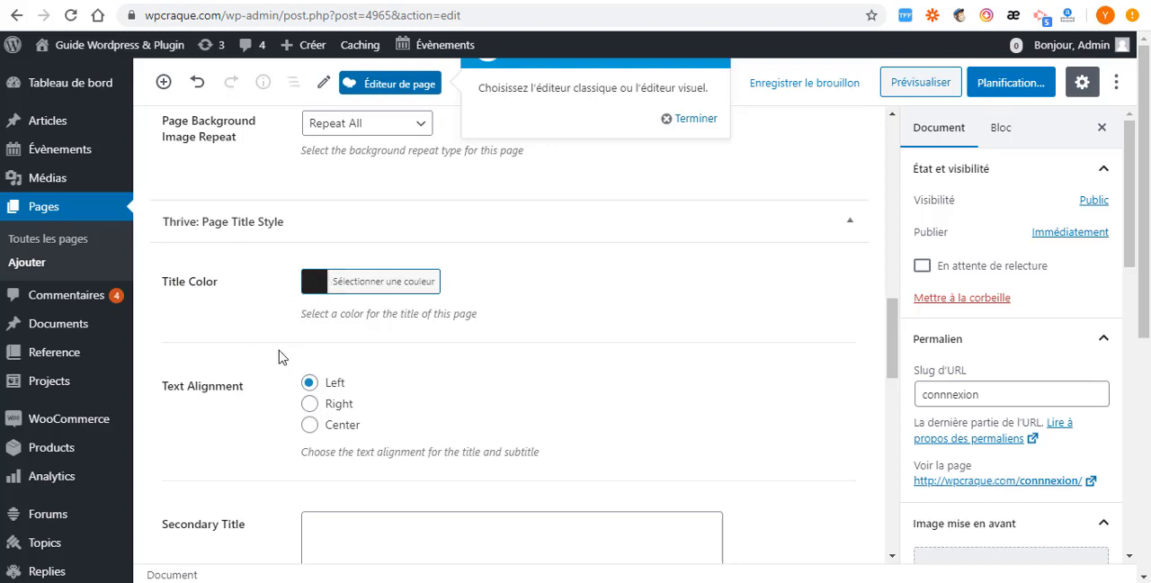
scroll(282, 357, "down", 3)
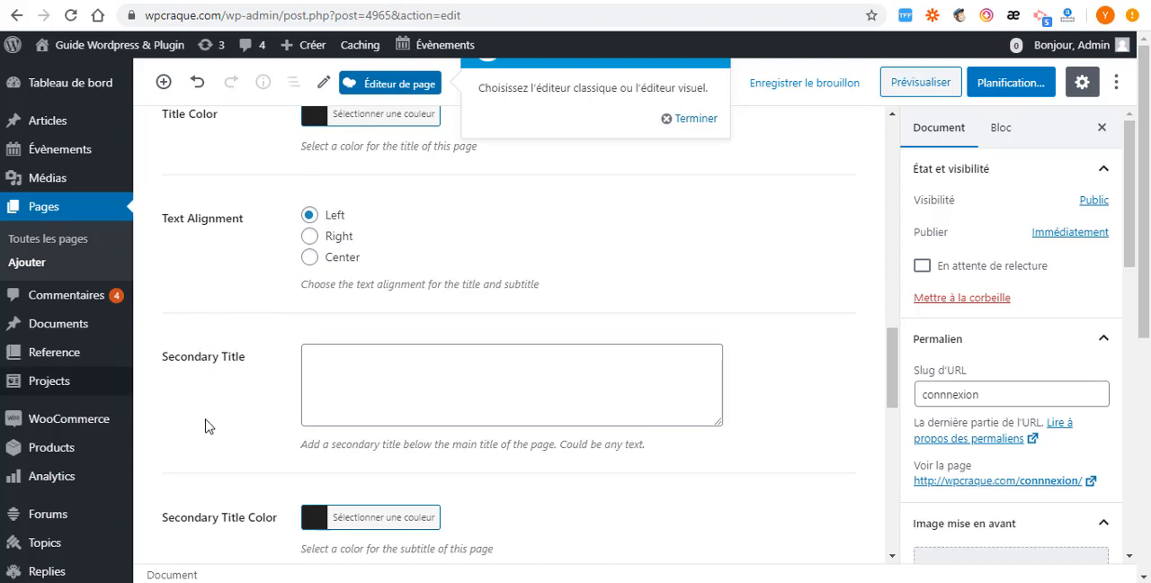
scroll(203, 423, "down", 3)
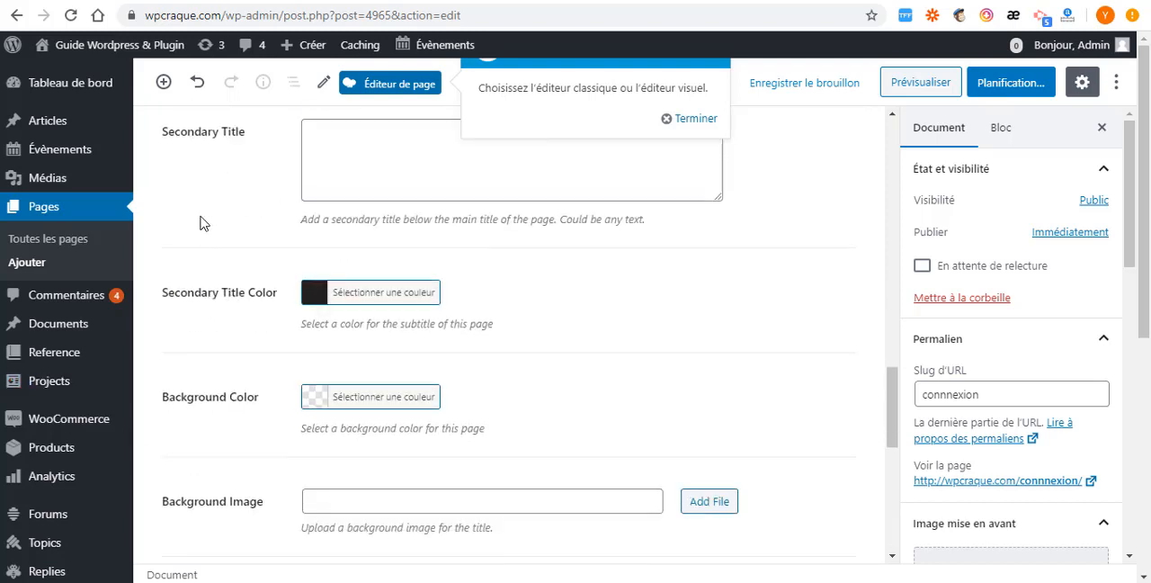
scroll(180, 261, "up", 2)
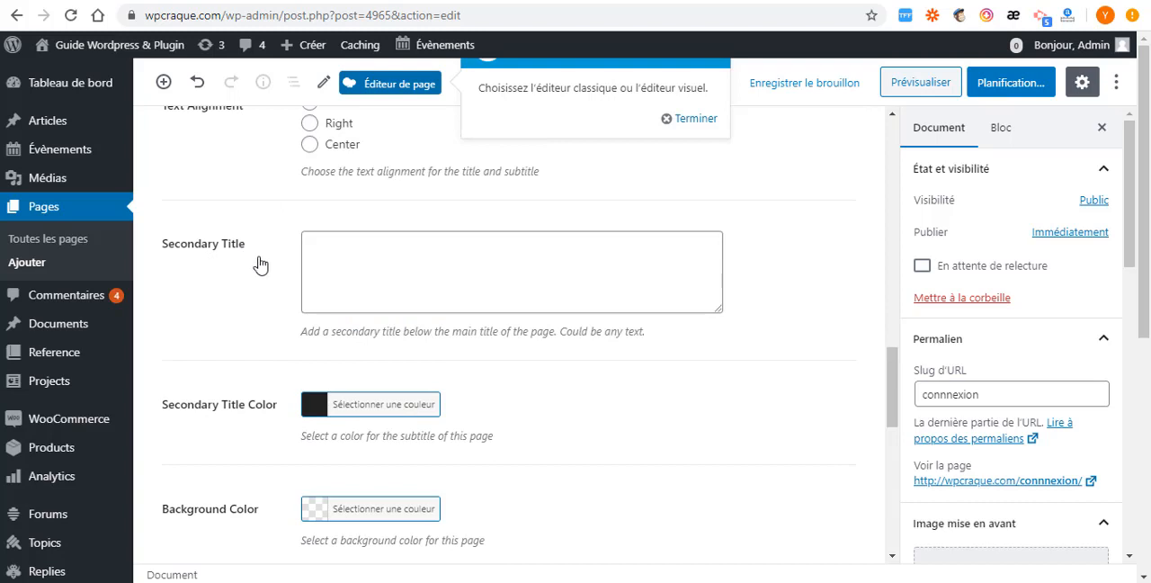
scroll(201, 437, "down", 2)
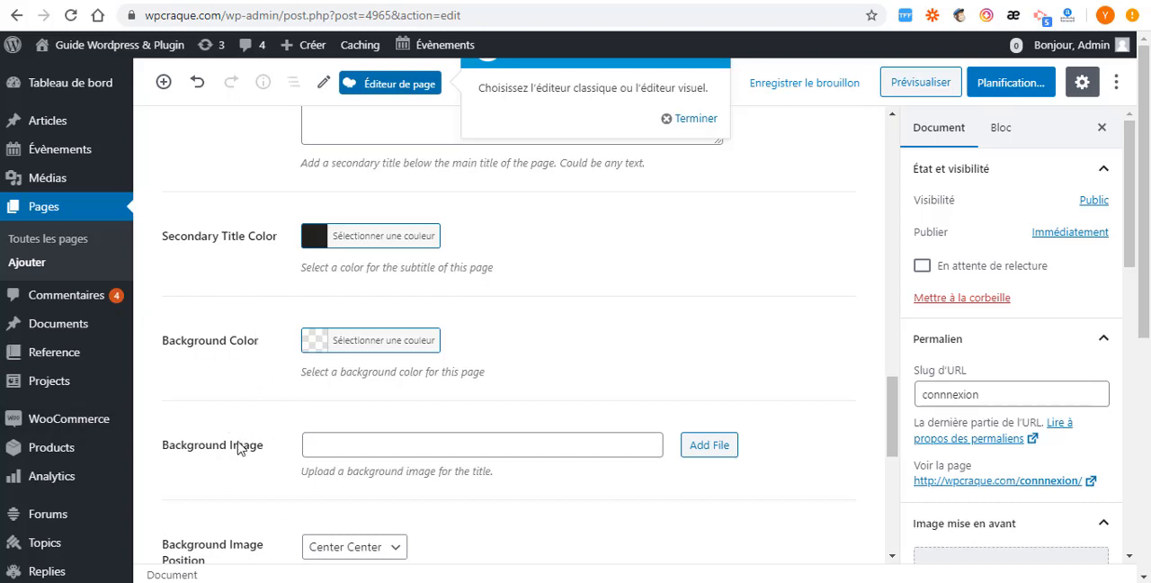
scroll(239, 448, "down", 2)
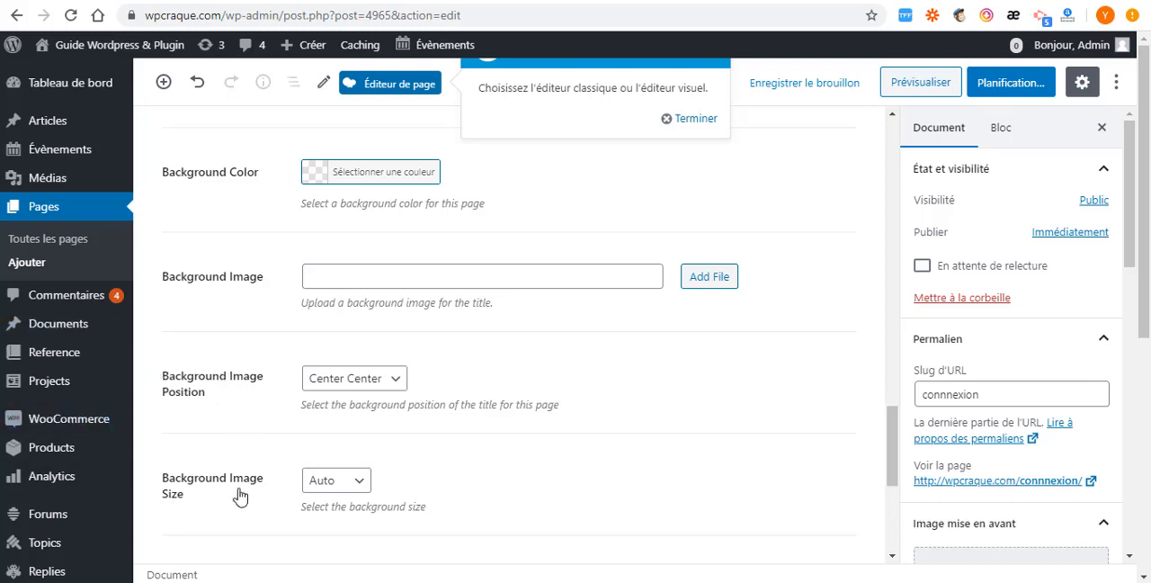
scroll(274, 546, "down", 4)
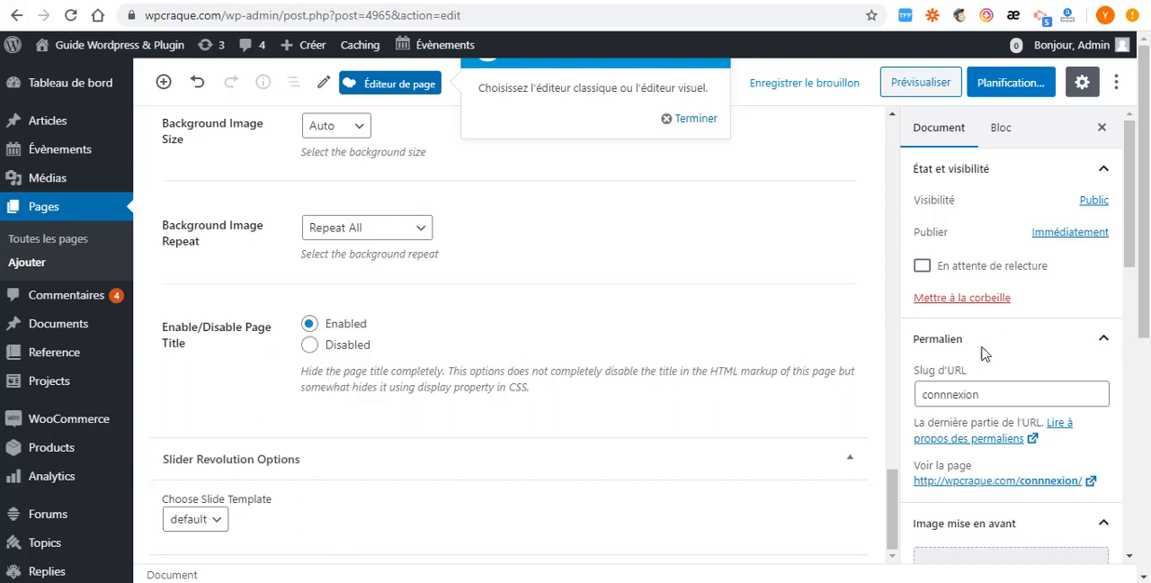
- Examine the new page's permalink, featured image, page attributes, Subway visibility roles and sidebar appearance settings
scroll(983, 353, "down", 4)
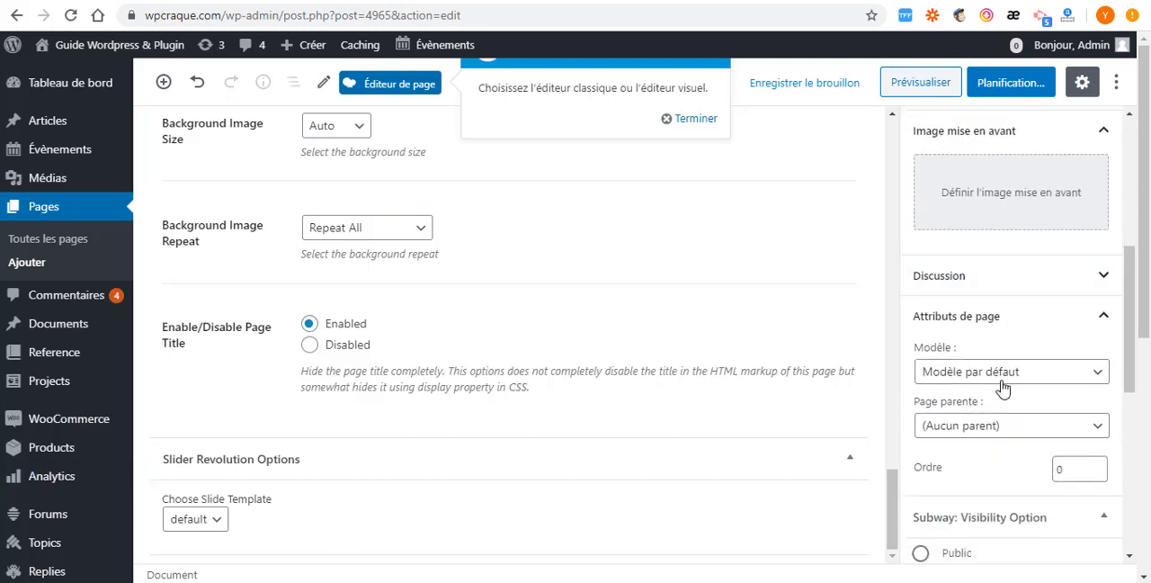
scroll(998, 385, "up", 4)
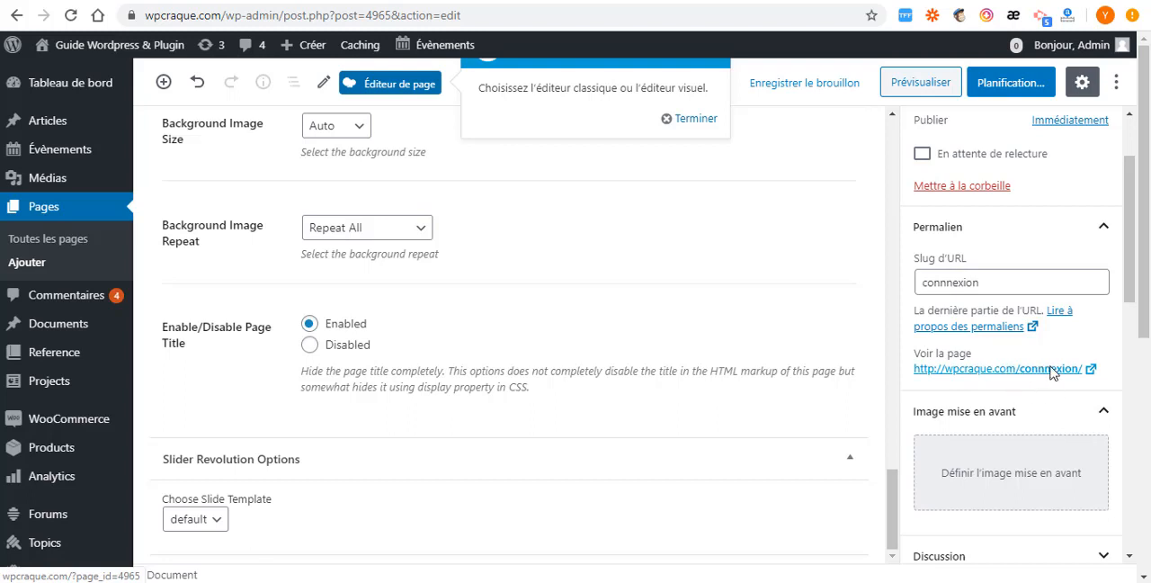
scroll(1046, 357, "down", 3)
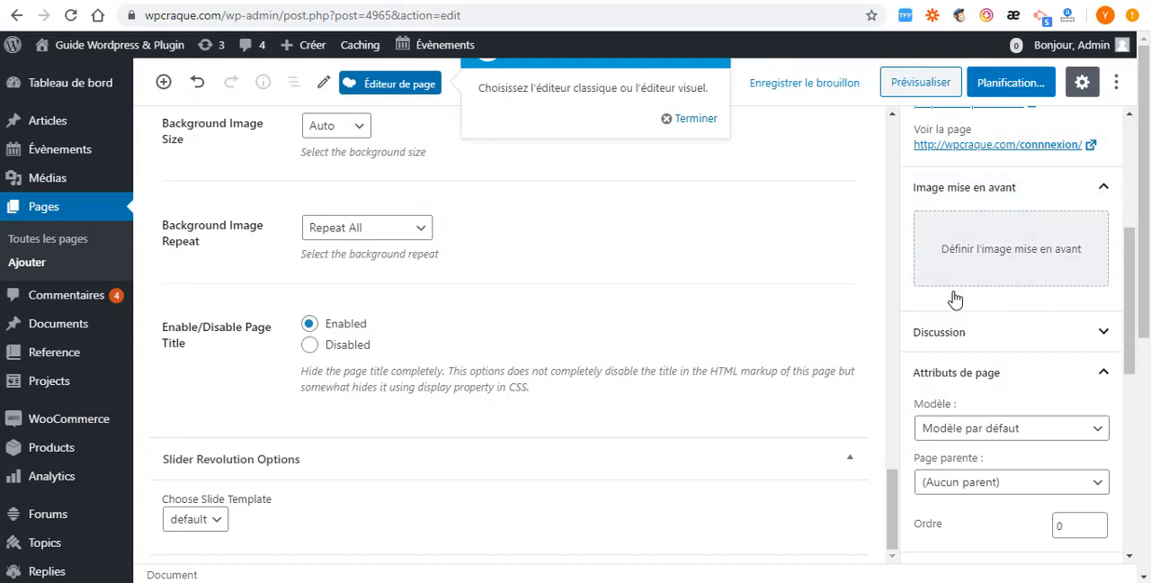
scroll(957, 300, "down", 1)
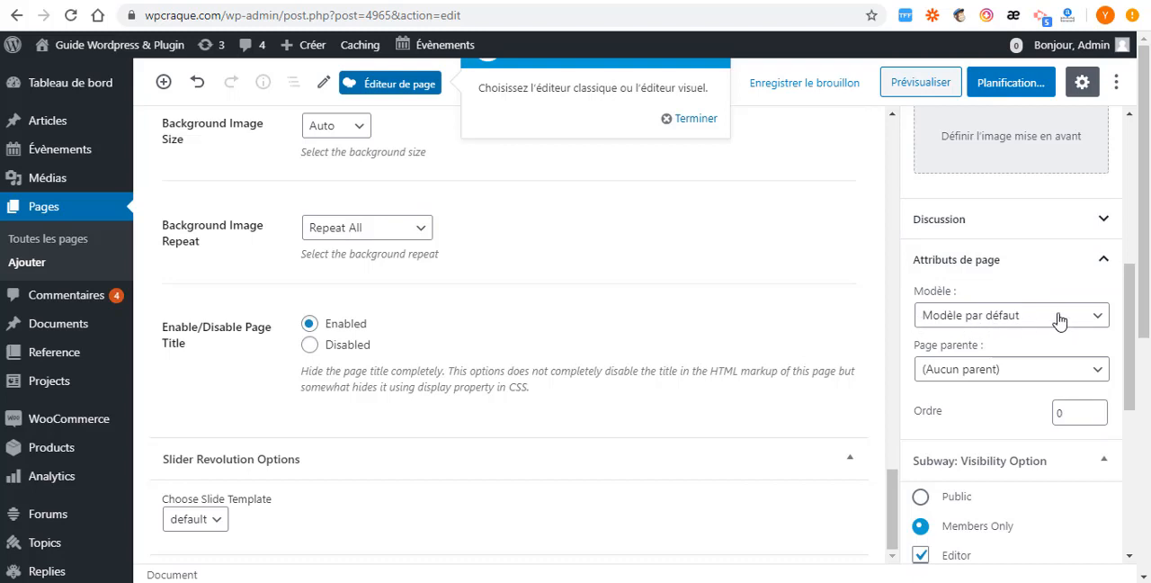
scroll(1008, 318, "down", 2)
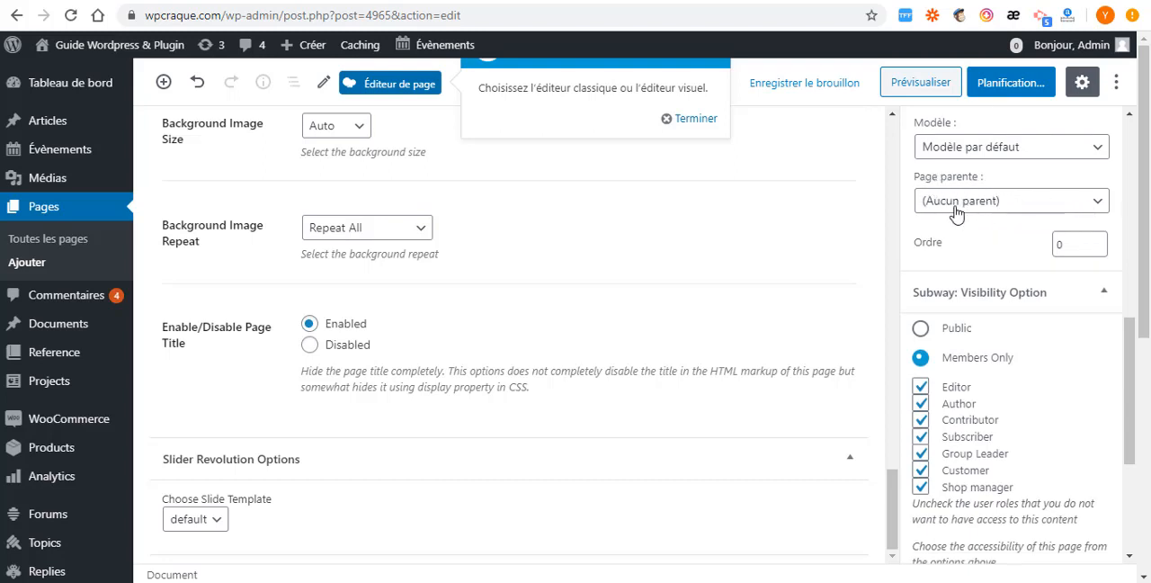
scroll(921, 262, "down", 2)
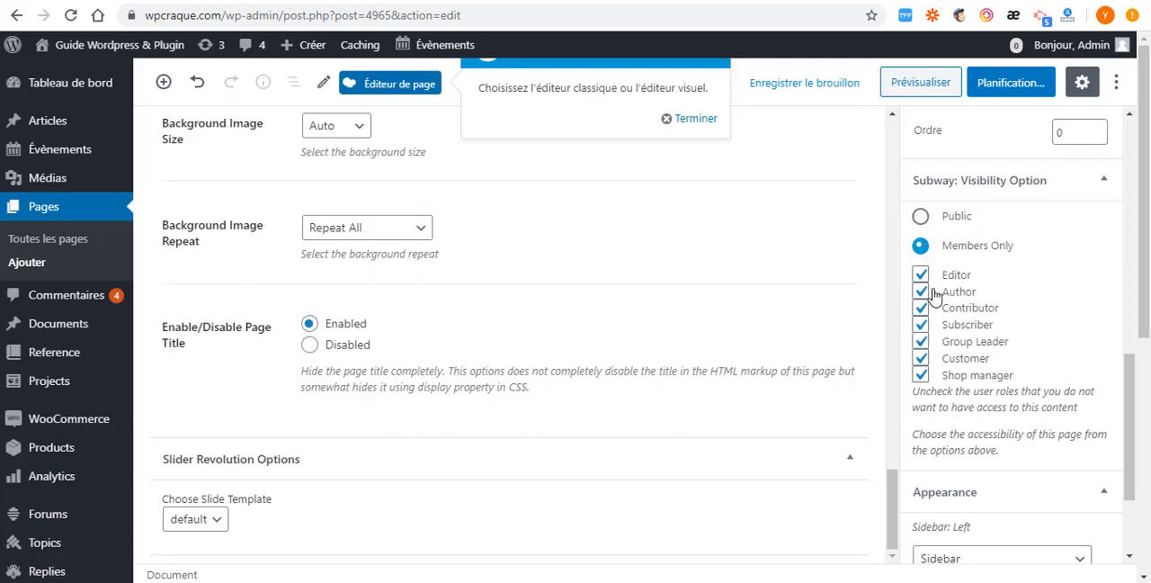
scroll(932, 292, "down", 3)
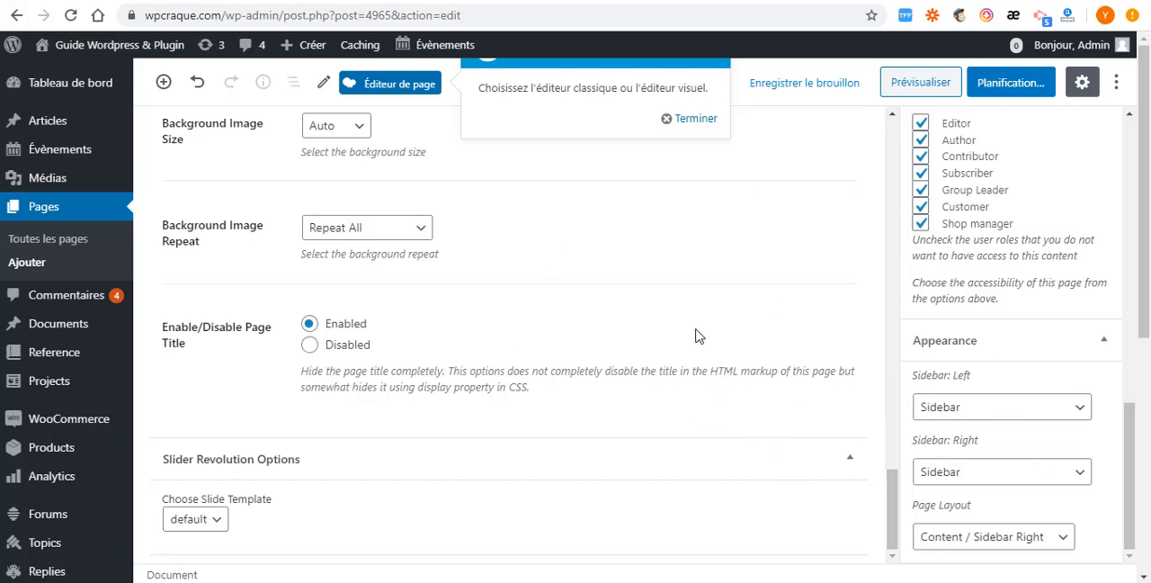
- Schedule the new login page with public visibility and immediate publication, confirming the pre-publication check
scroll(698, 335, "up", 4)
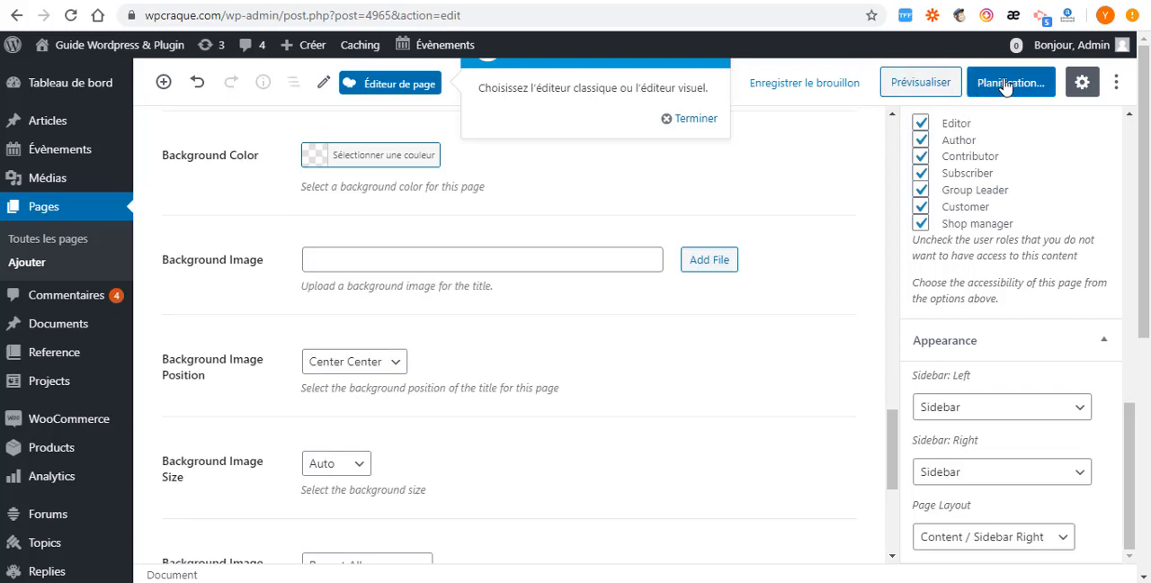
left_click(1006, 86)
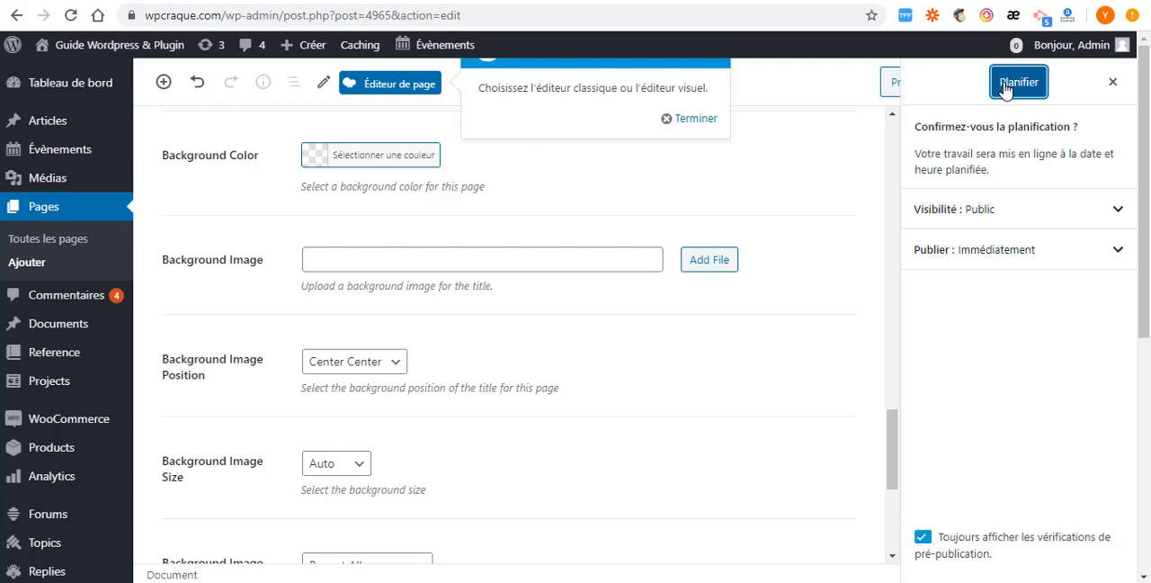
left_click(1006, 86)
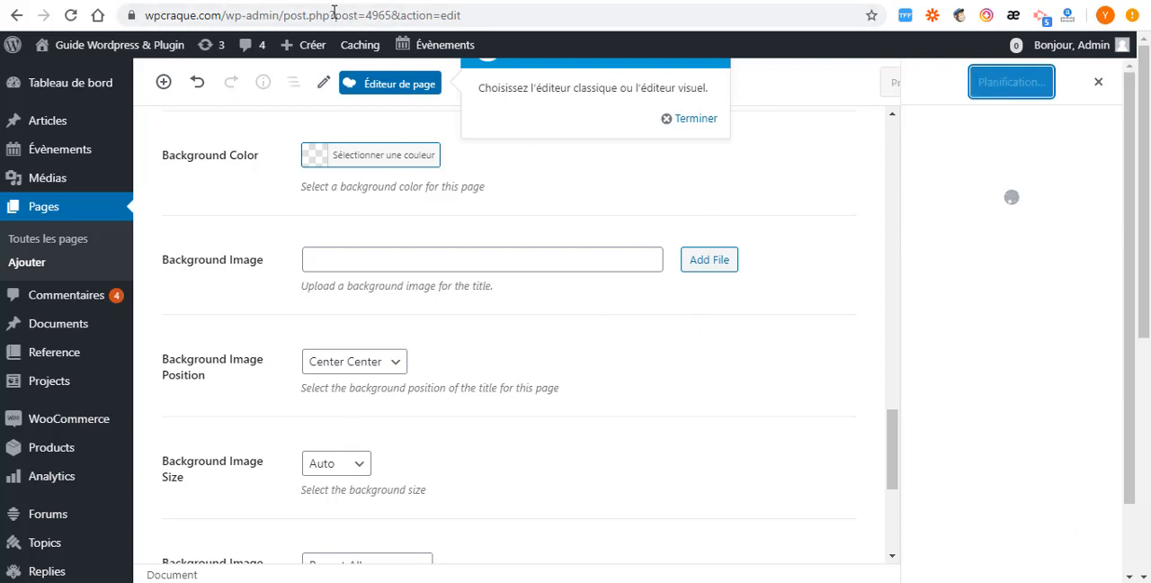
- Return to the Subway settings and reload them to refresh the Login Page choices
left_click(17, 16)
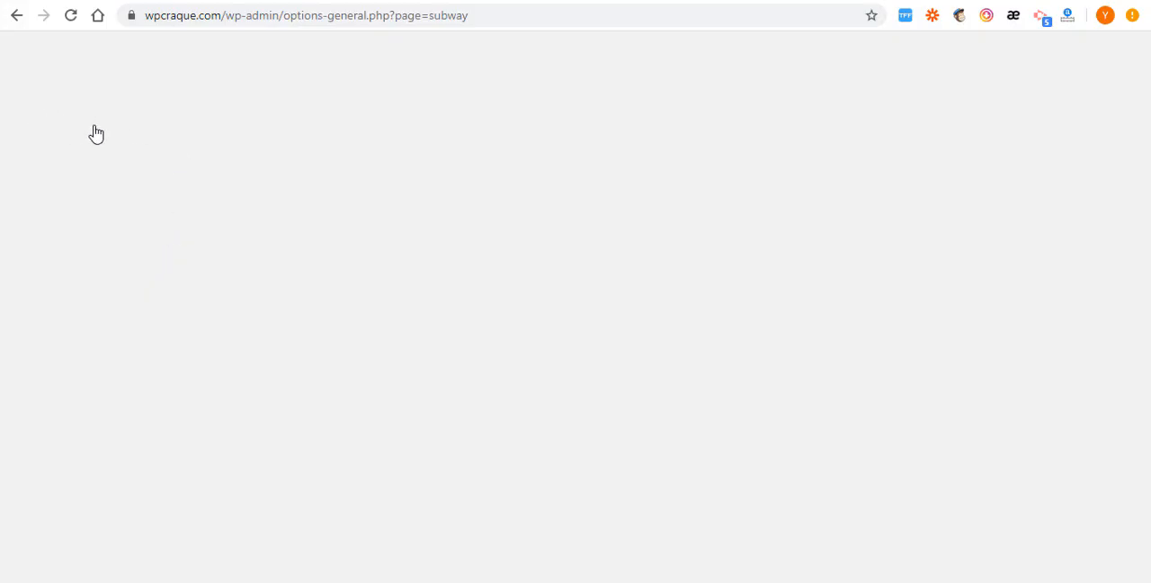
scroll(455, 300, "down", 2)
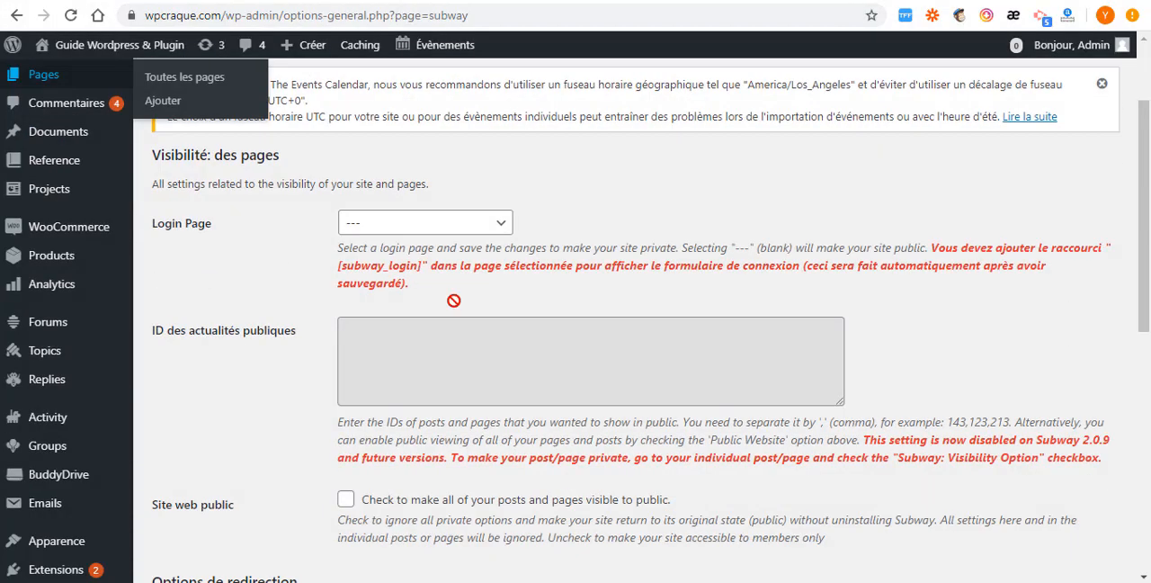
scroll(455, 301, "down", 1)
scroll(358, 301, "up", 3)
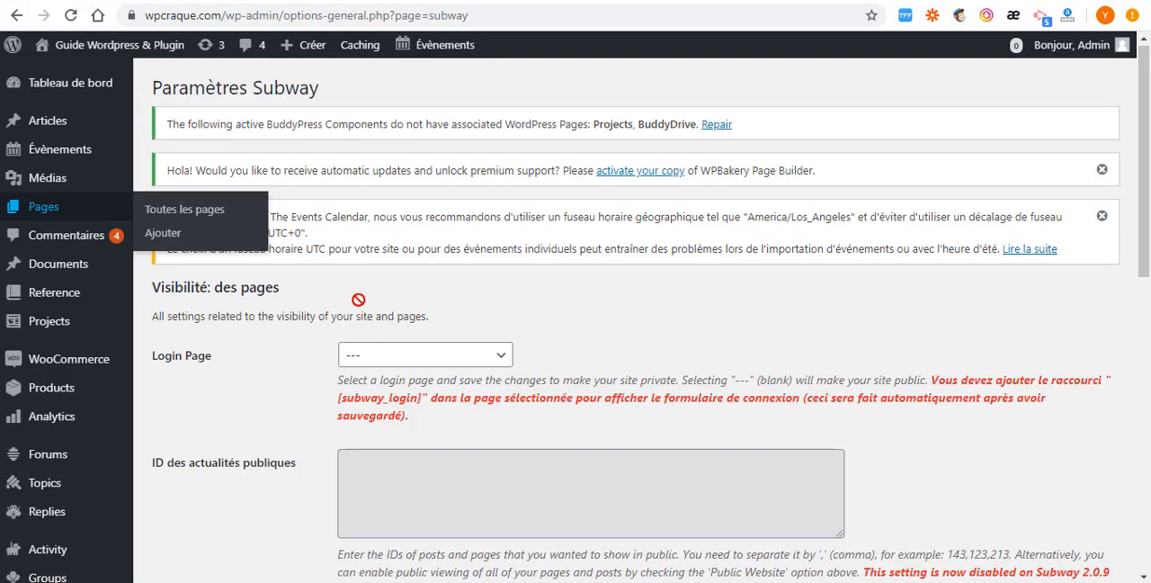
left_click(72, 16)
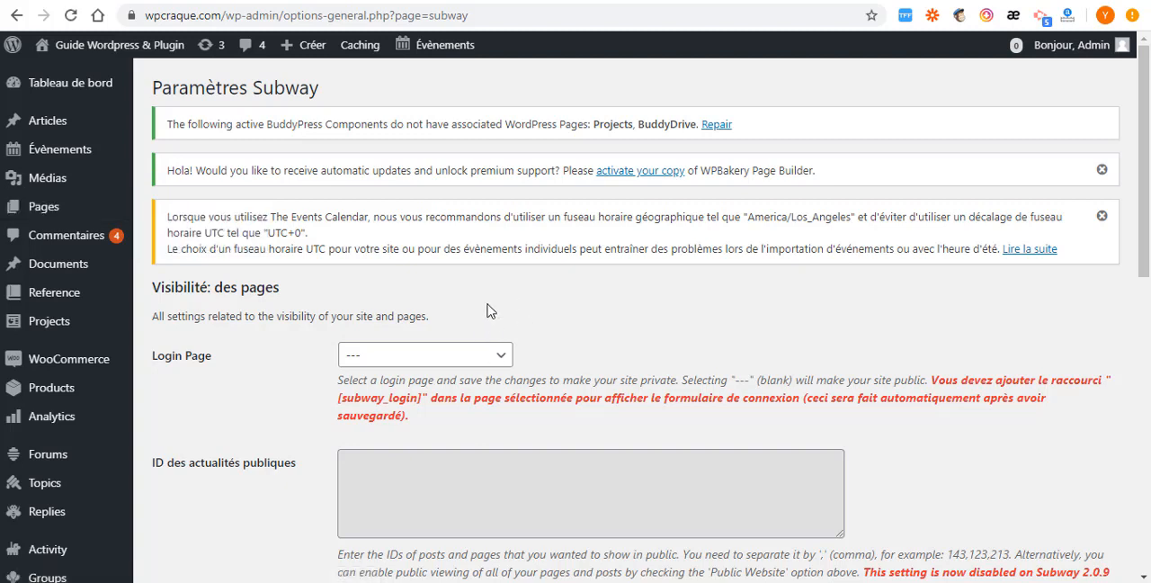
- Return to the new login page, correct its title to "connexion" and update the page
left_click(482, 358)
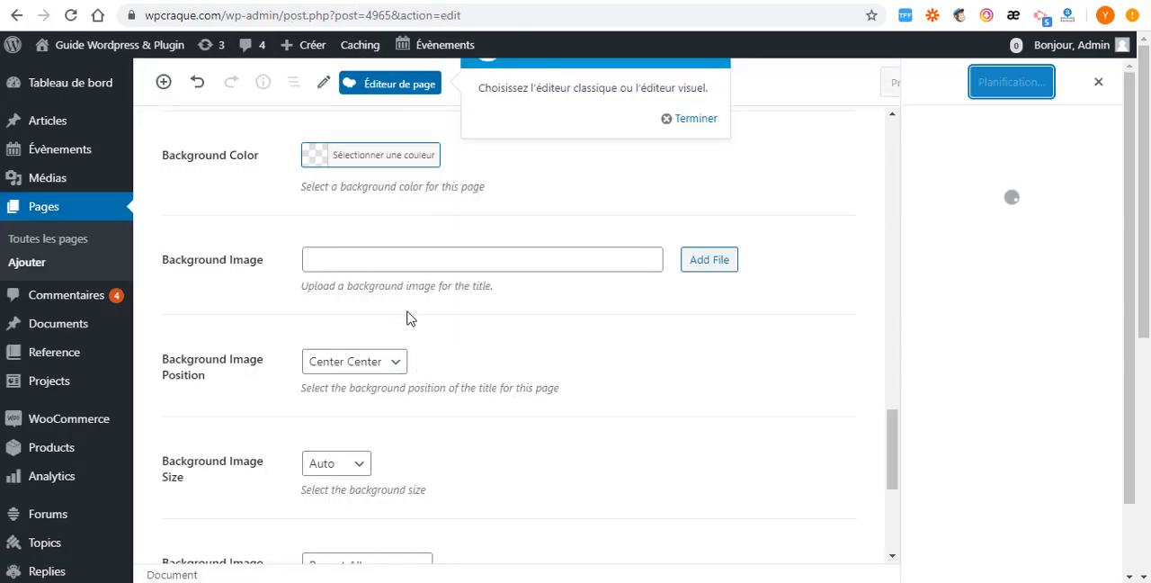
scroll(630, 346, "up", 15)
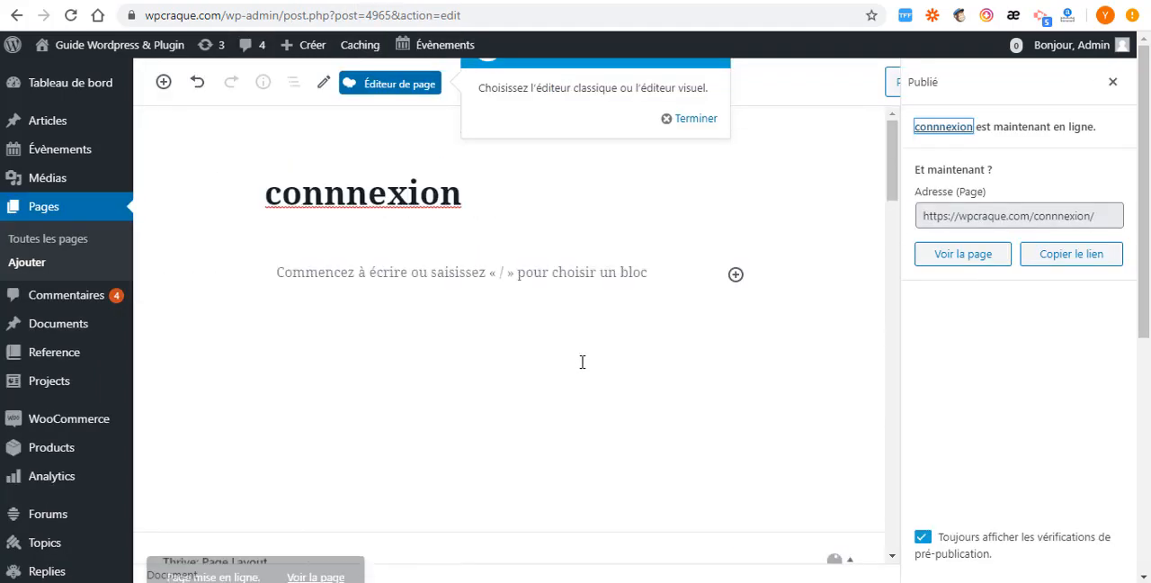
left_click(322, 191)
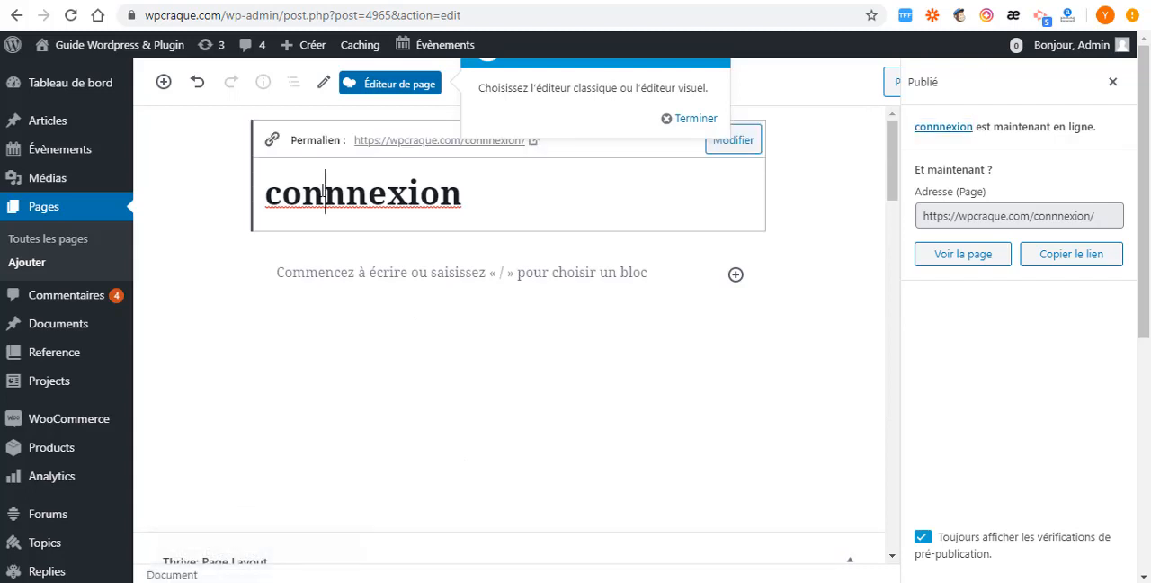
key("BackSpace")
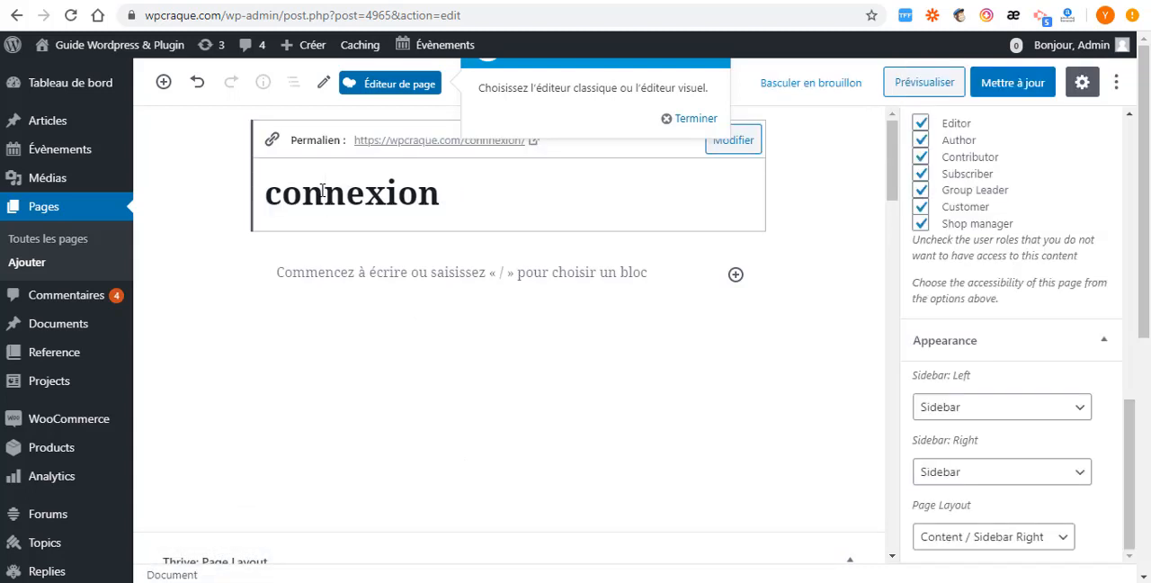
left_click(1009, 84)
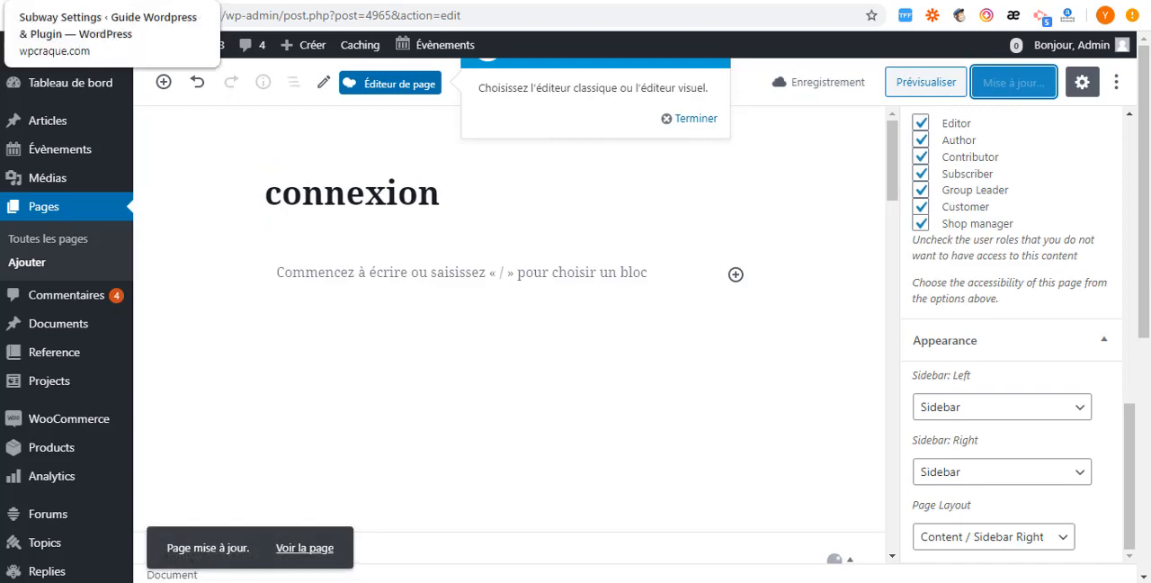
- Go back to the Subway settings and choose the connexion page as the Login Page
left_click(112, 1)
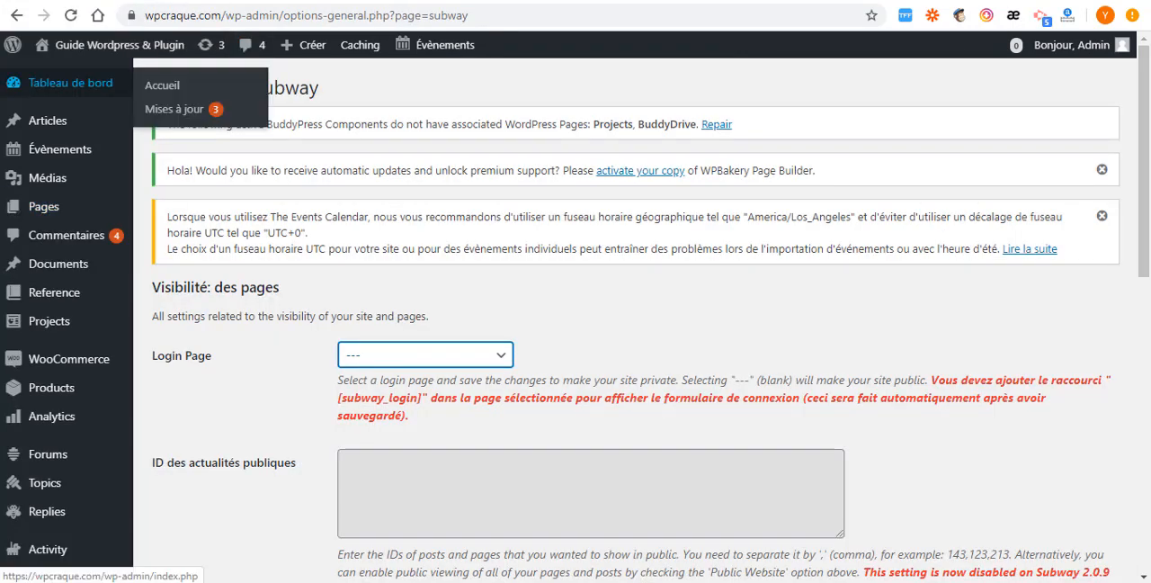
left_click(499, 360)
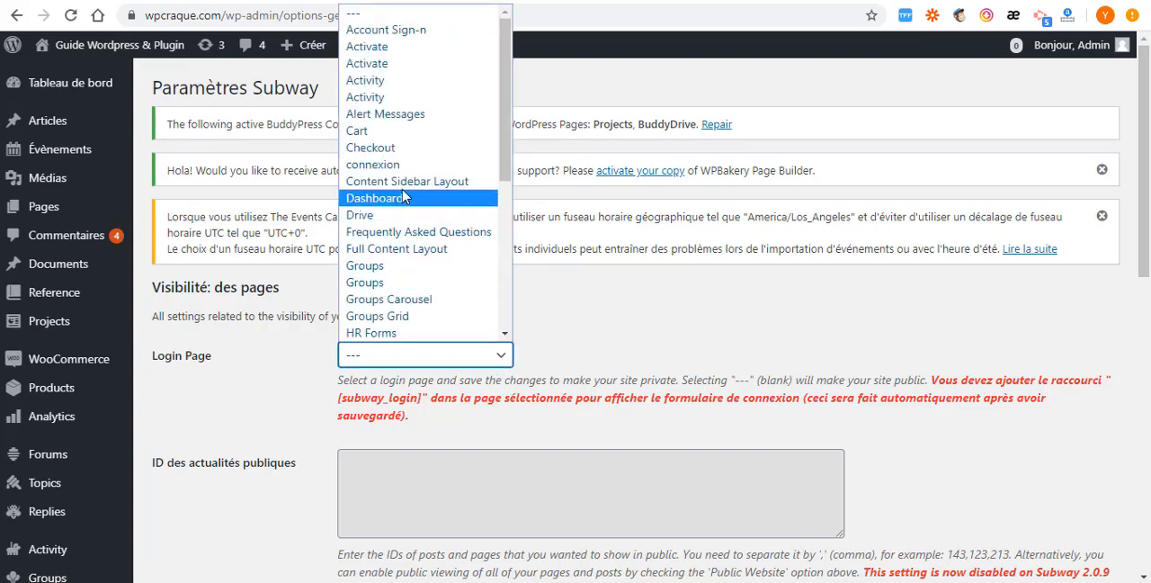
left_click(386, 165)
- Try the Site web public option that makes all posts and pages visible, and clear it again
scroll(475, 351, "down", 3)
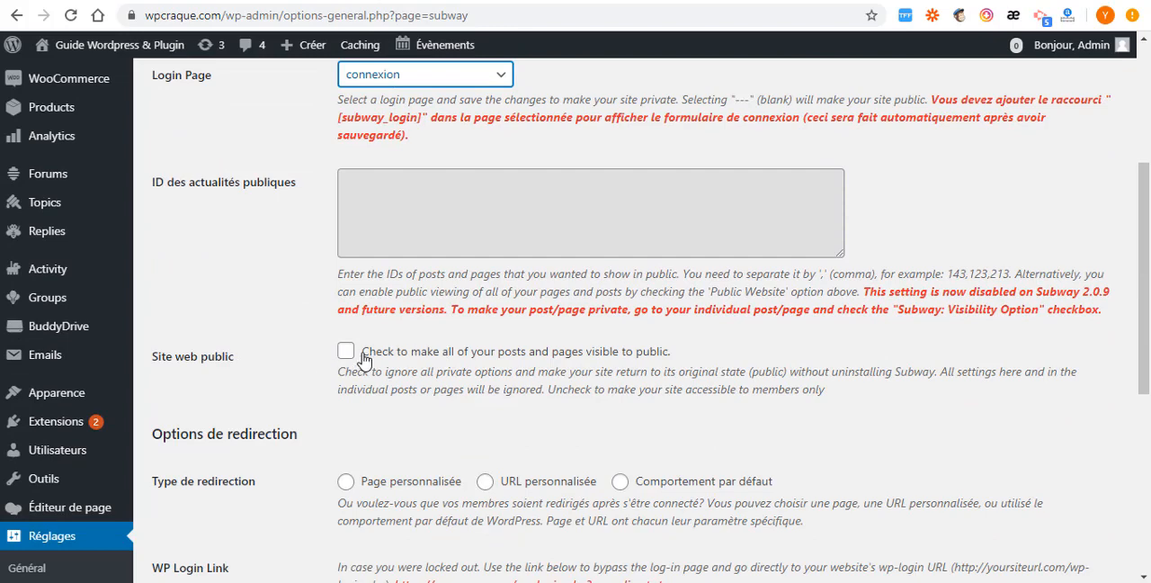
left_click(346, 351)
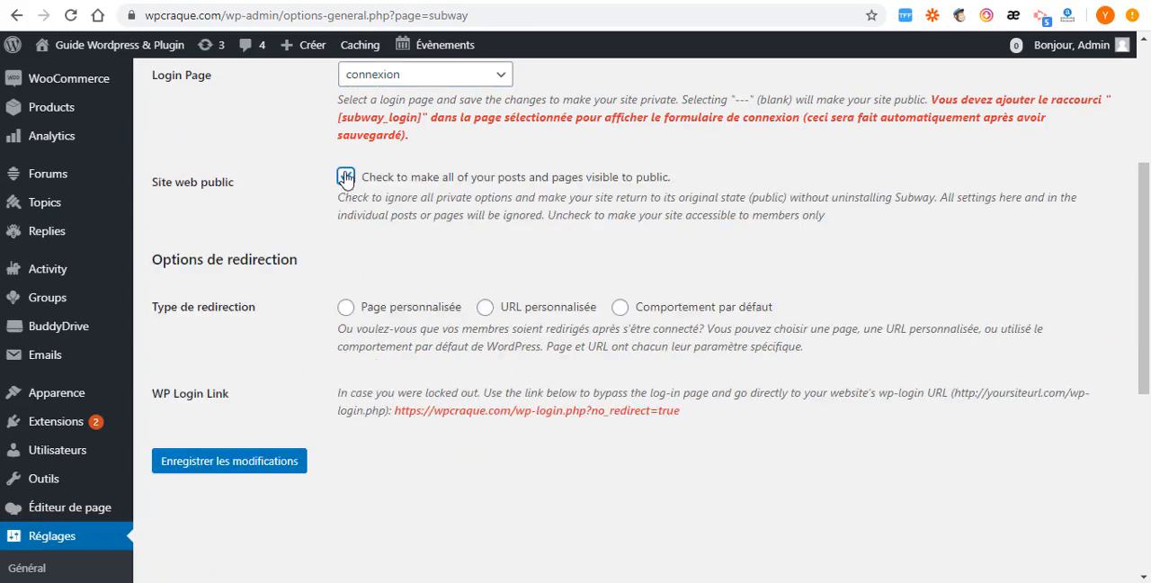
left_click(346, 177)
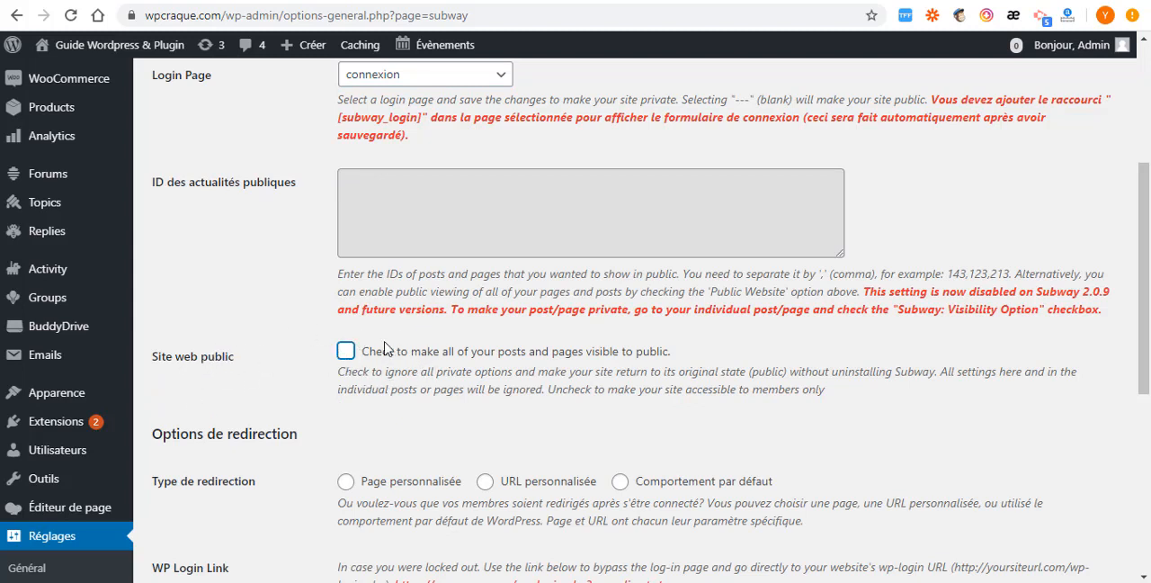
- Try out the redirection types in turn: Page personnalisée with its page choices, URL personnalisée with its URL field, and Comportement par défaut
scroll(332, 385, "down", 3)
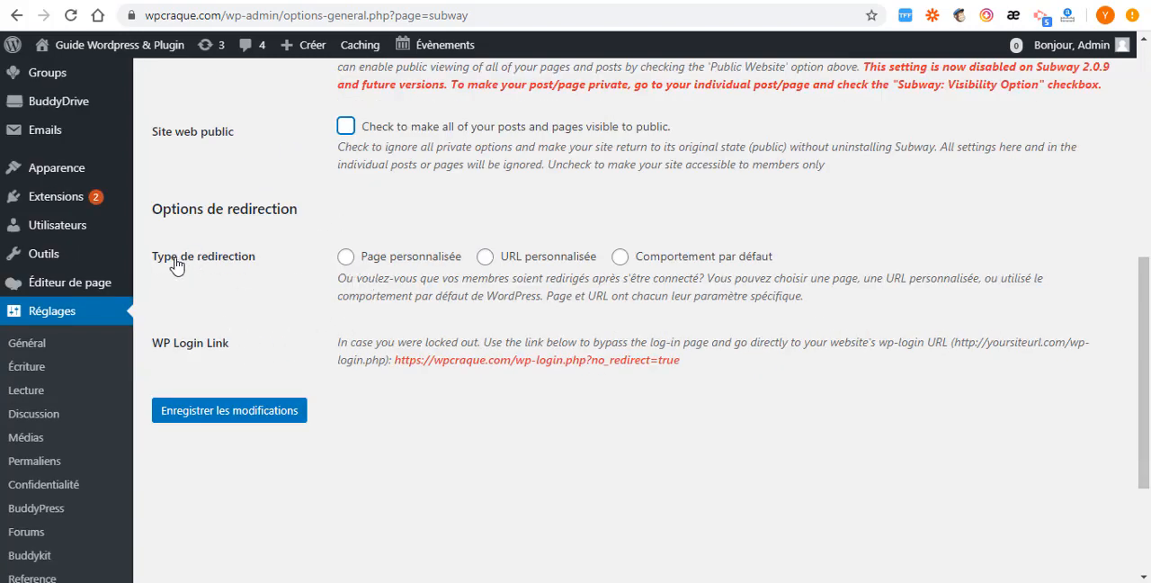
left_click(346, 257)
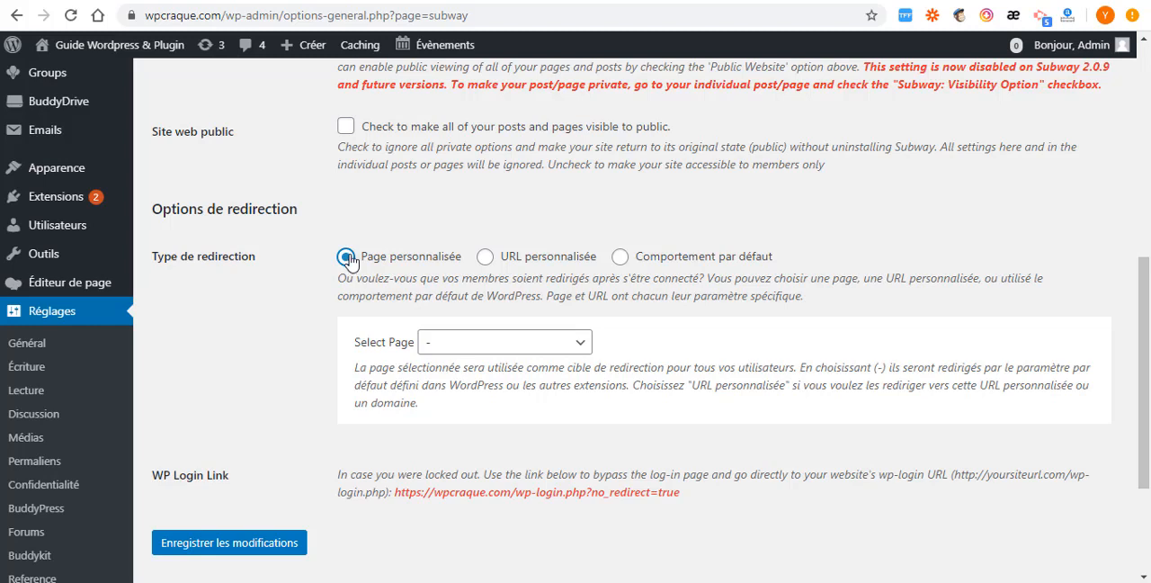
left_click(580, 343)
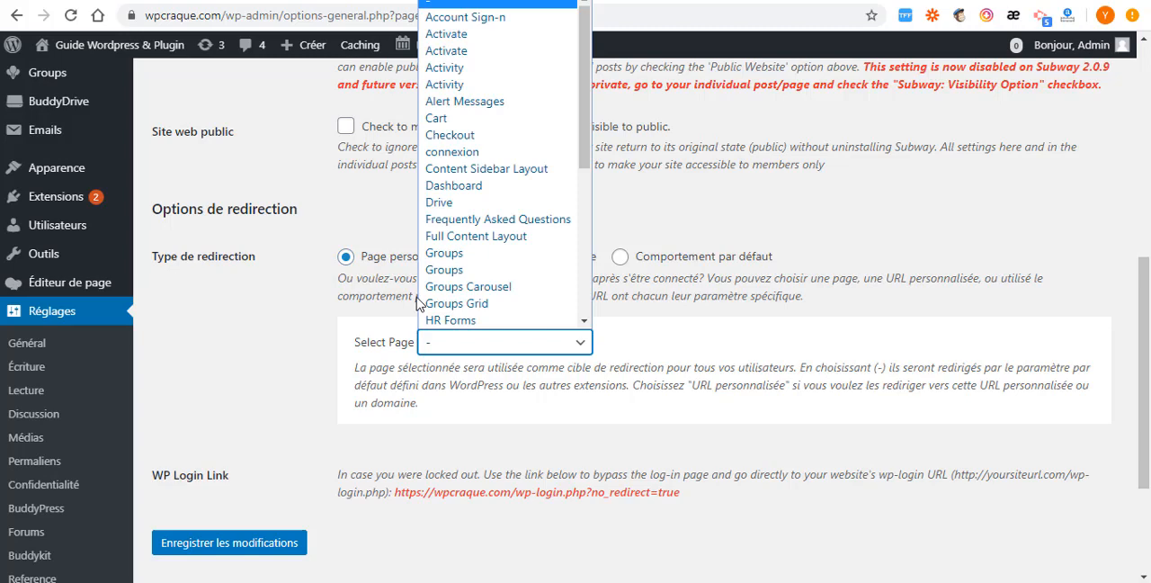
left_click(251, 329)
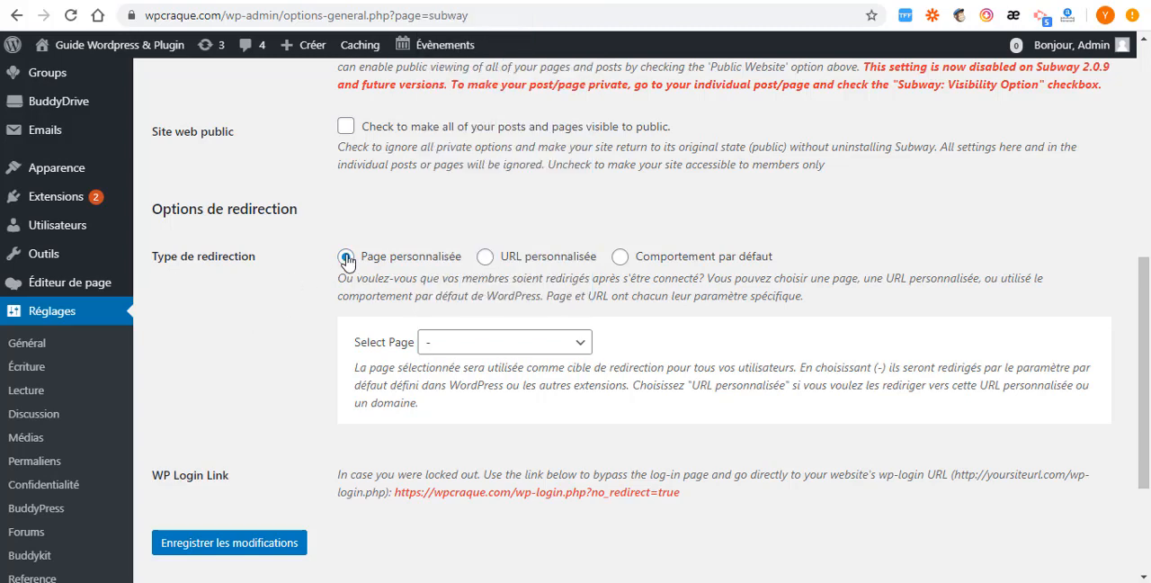
left_click(487, 258)
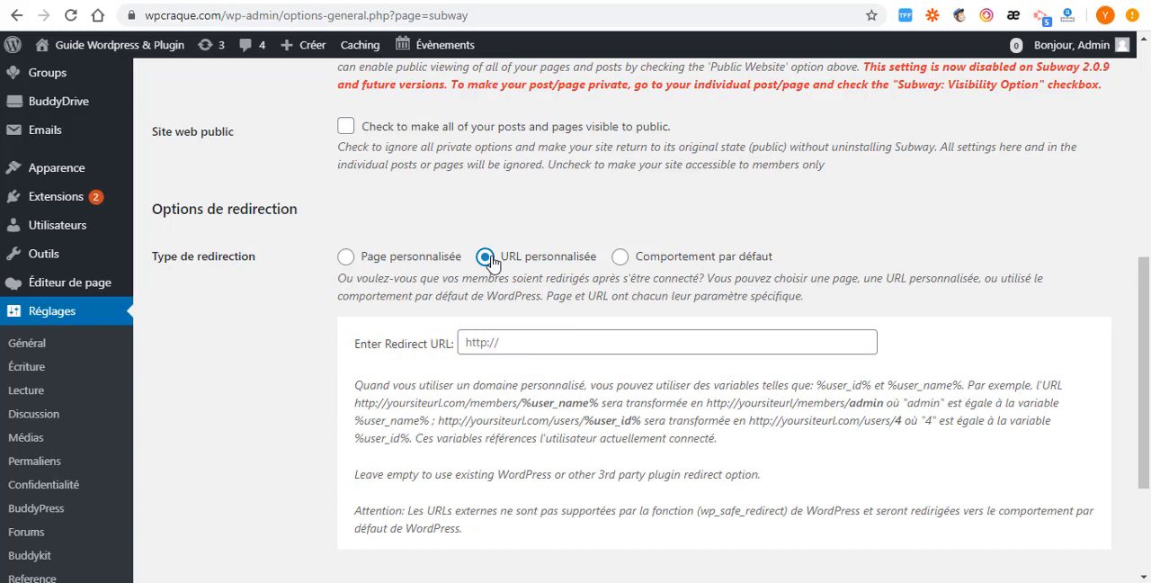
left_click(544, 343)
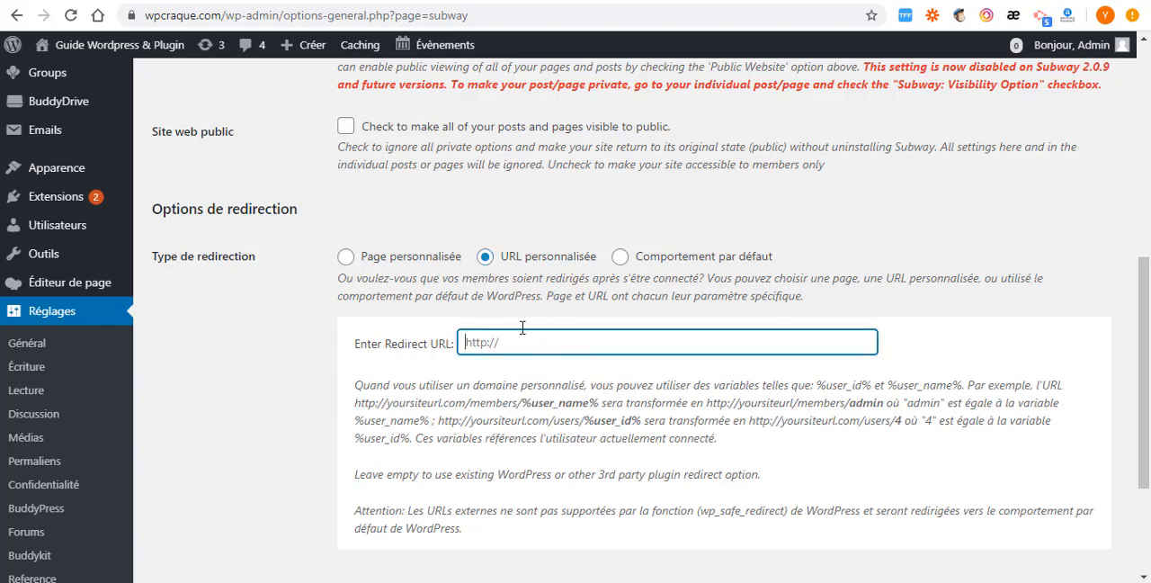
left_click(622, 258)
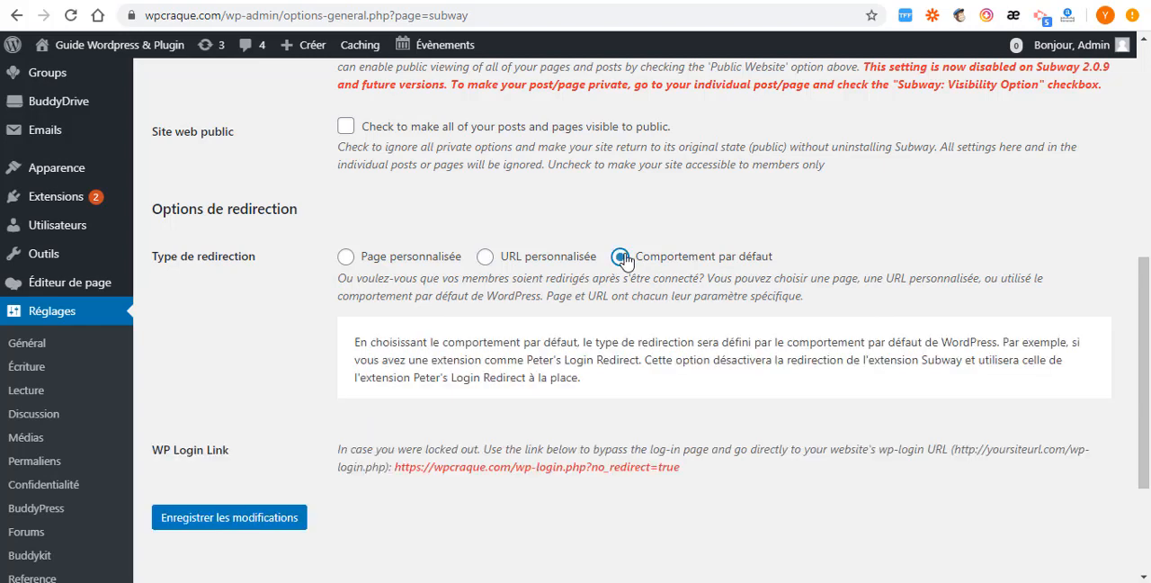
- Set the redirection type to Page personnalisée with Dashboard as the target page
left_click(347, 258)
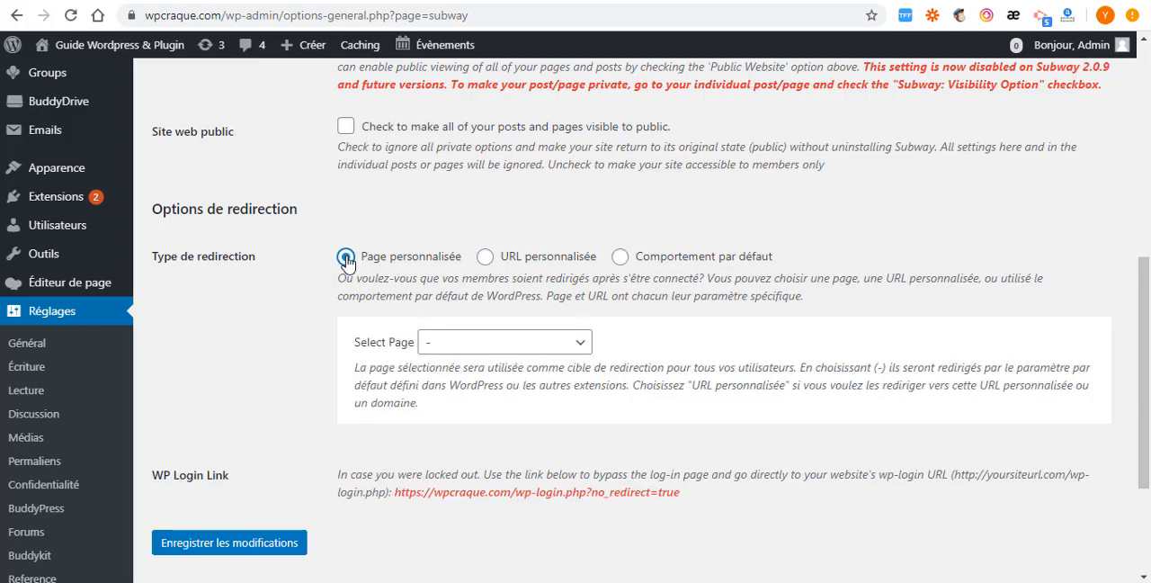
left_click(572, 350)
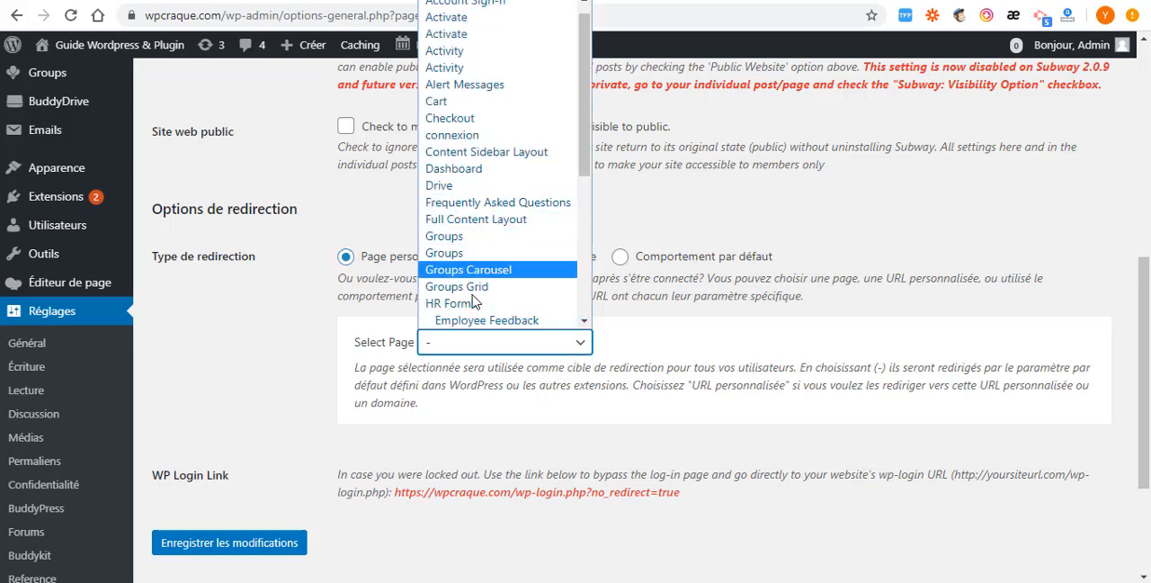
scroll(481, 242, "down", 5)
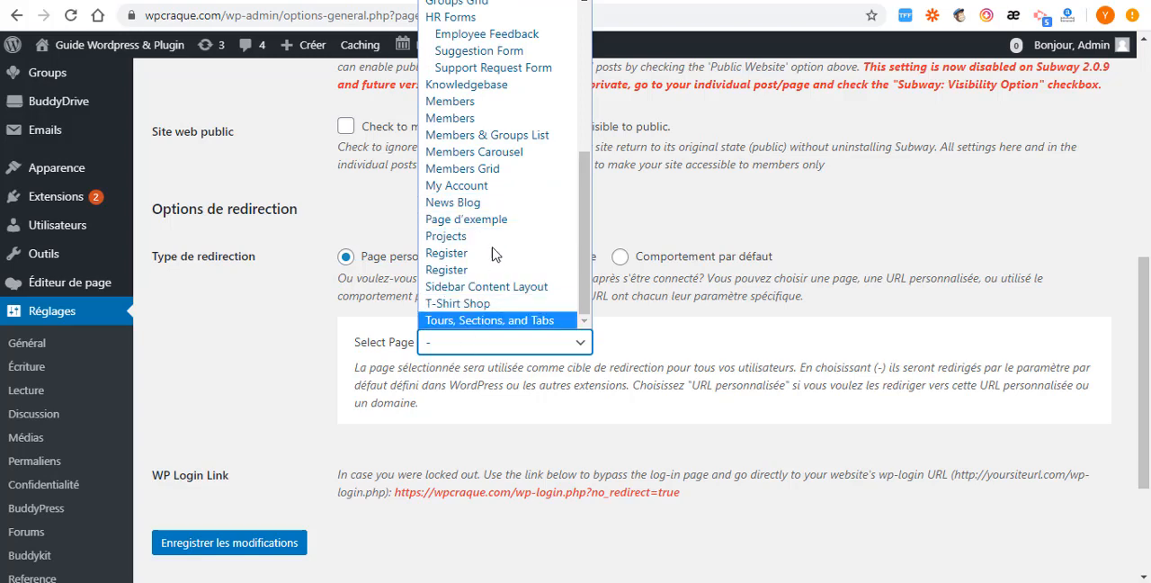
scroll(472, 236, "up", 5)
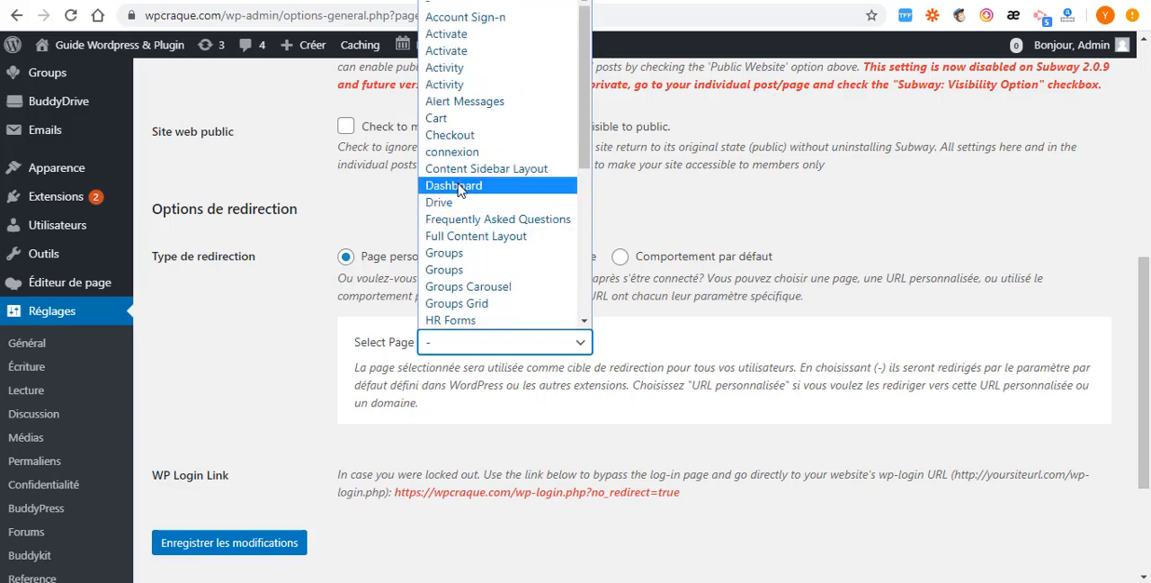
left_click(458, 188)
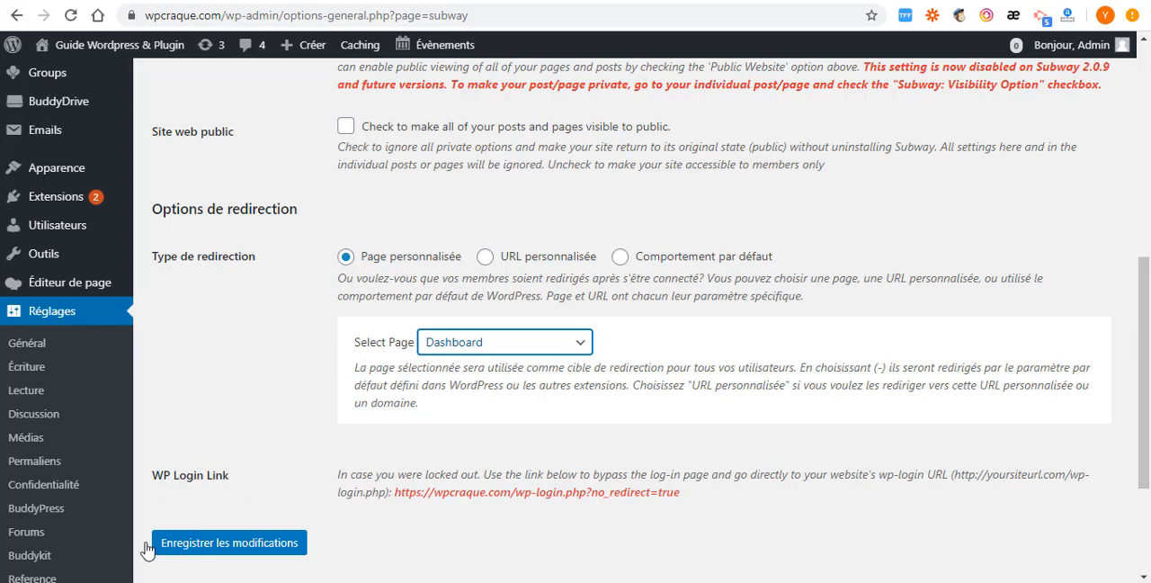
left_click(233, 544)
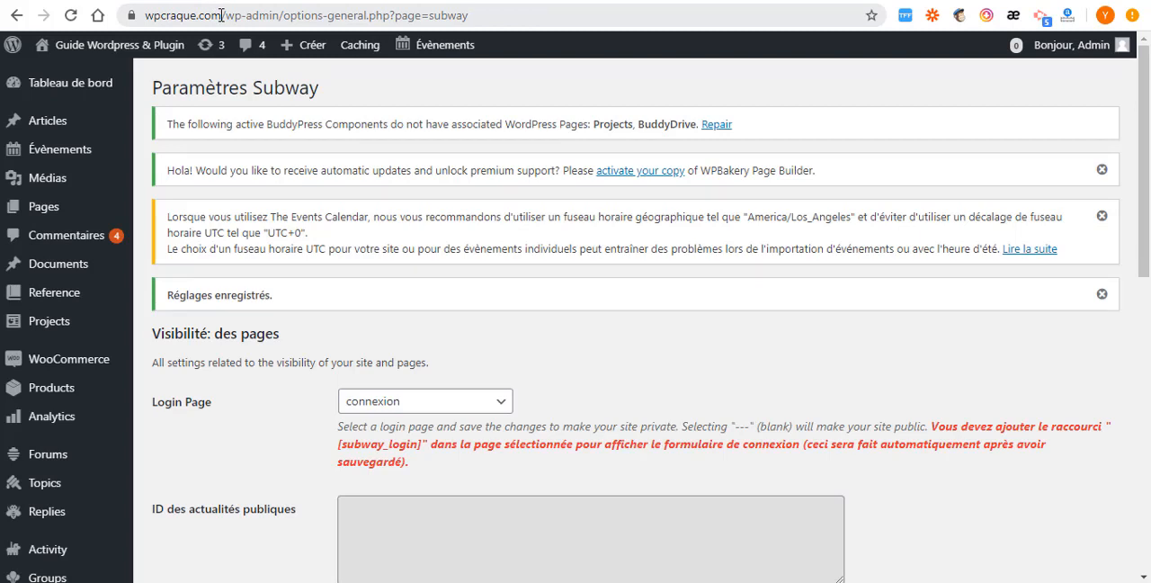
left_click_drag(221, 15, 42, 29)
right_click(203, 14)
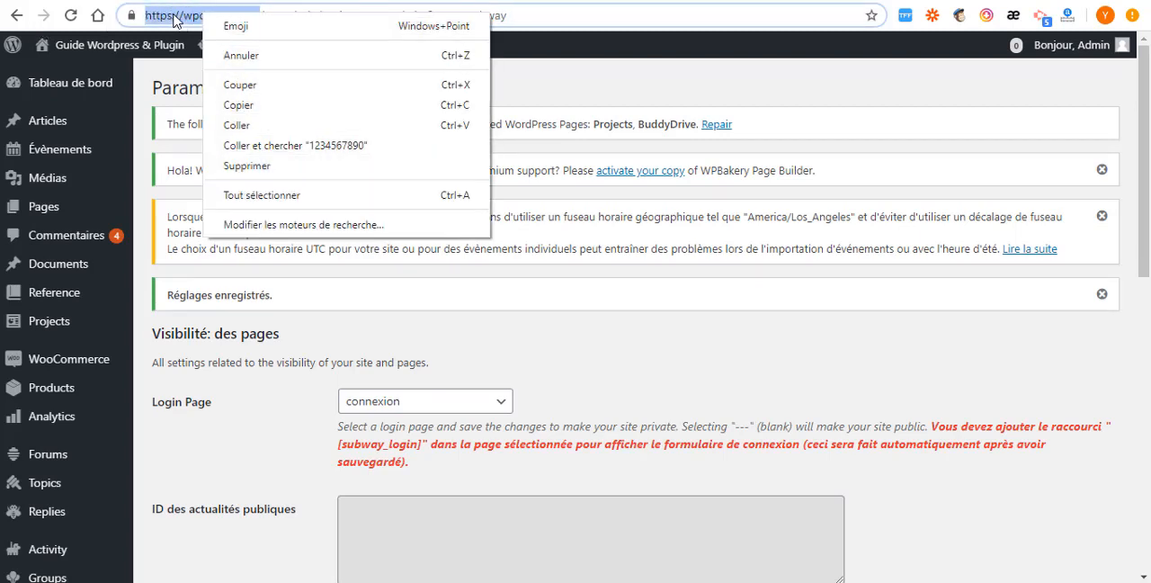
left_click(174, 16)
left_click_drag(258, 16, 146, 16)
right_click(187, 16)
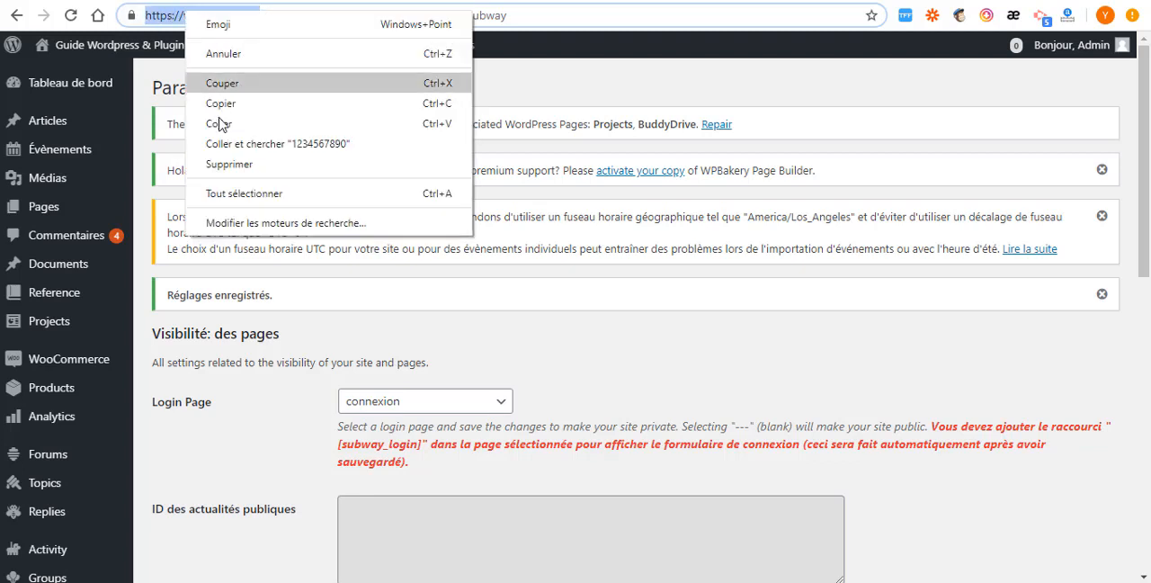
left_click(223, 109)
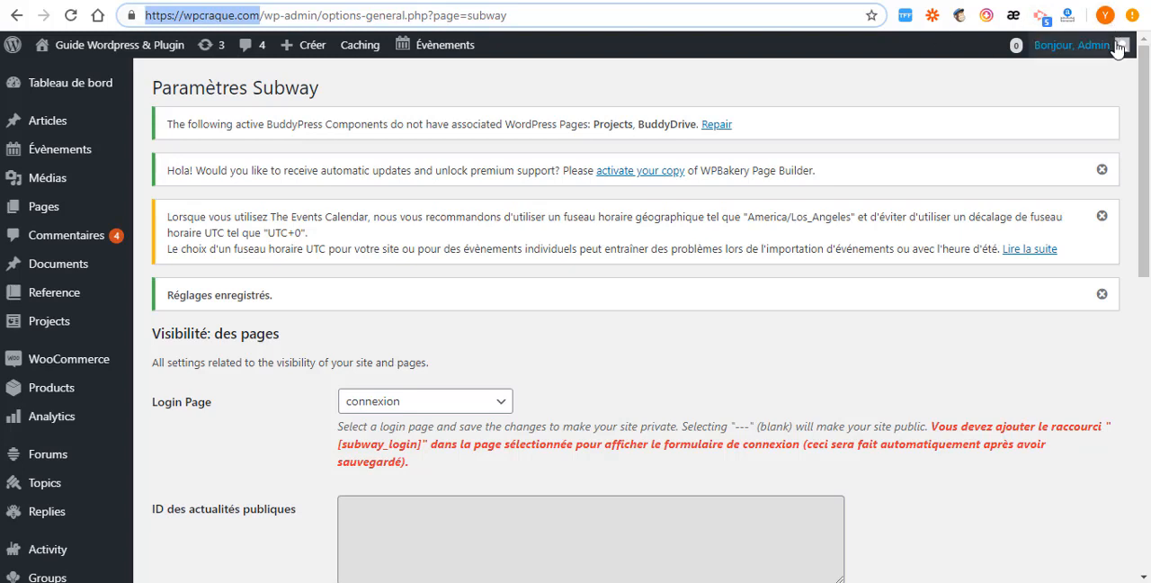
left_click(1132, 17)
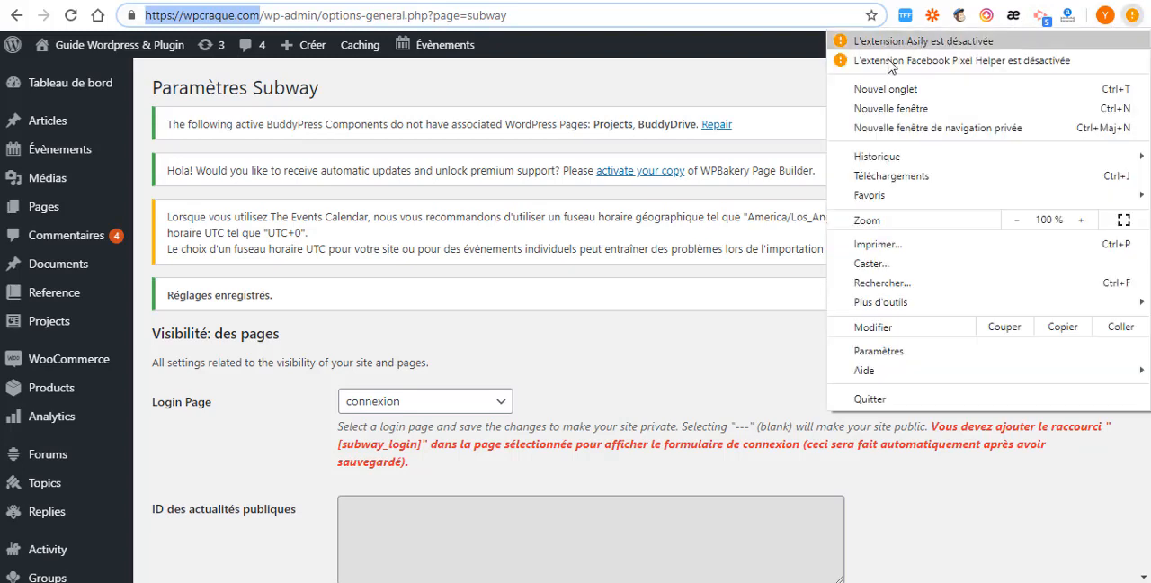
left_click(908, 131)
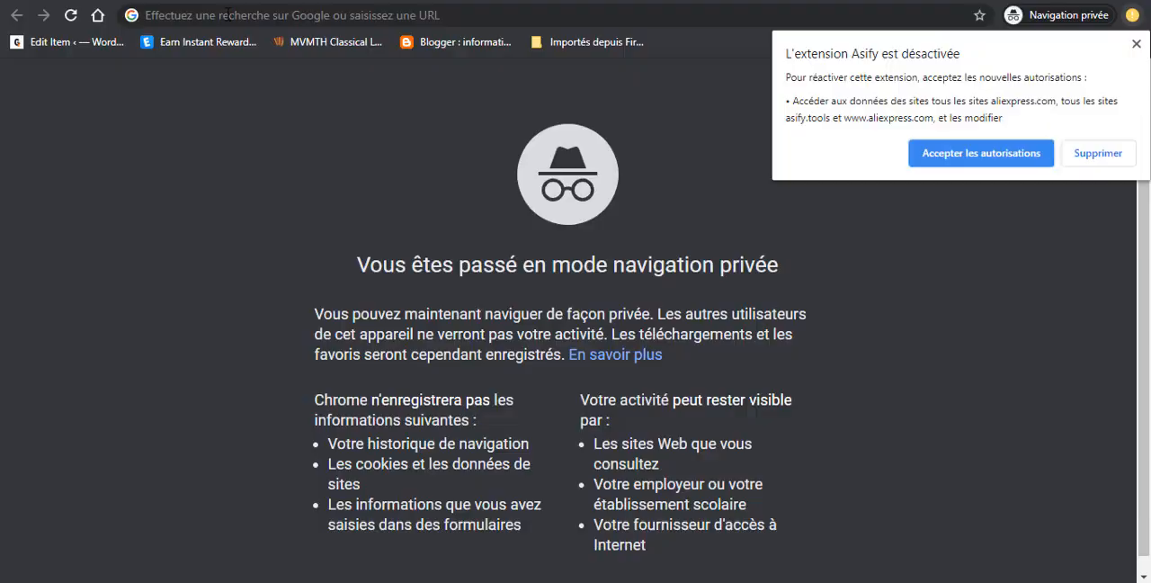
key("ctrl+v")
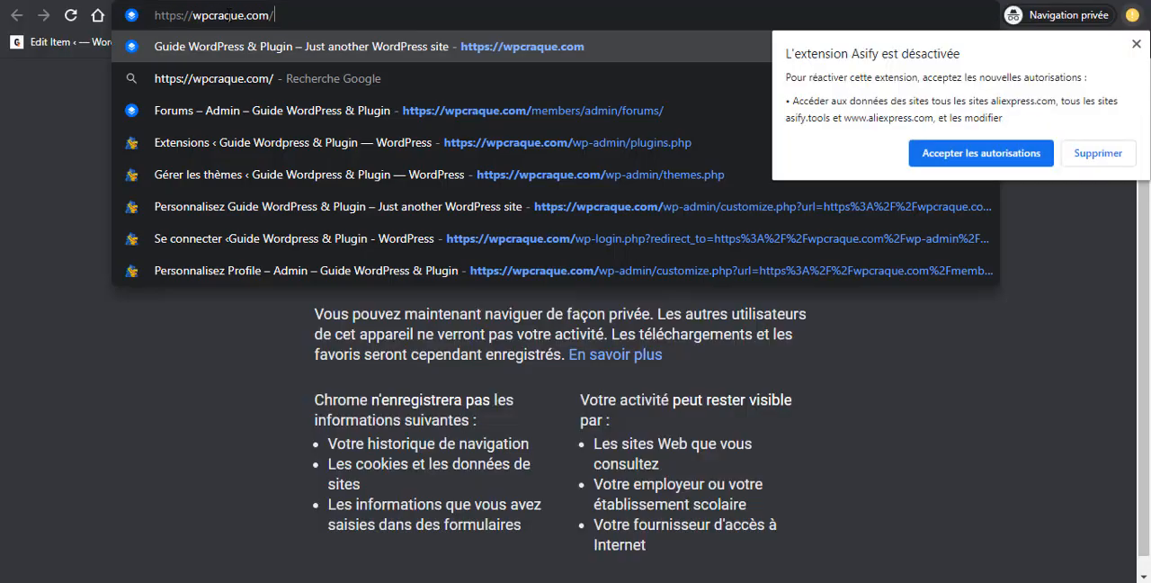
key("Return")
- Examine the connexion page shown to logged-out visitors, including its login form, sidebar widgets and footer
scroll(724, 256, "down", 10)
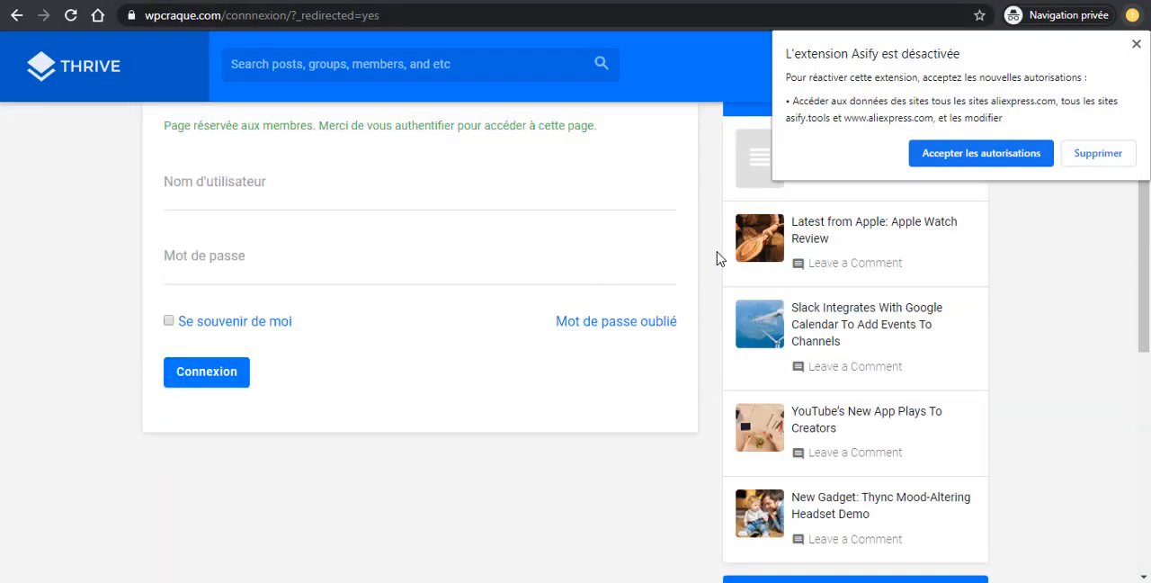
scroll(525, 368, "up", 10)
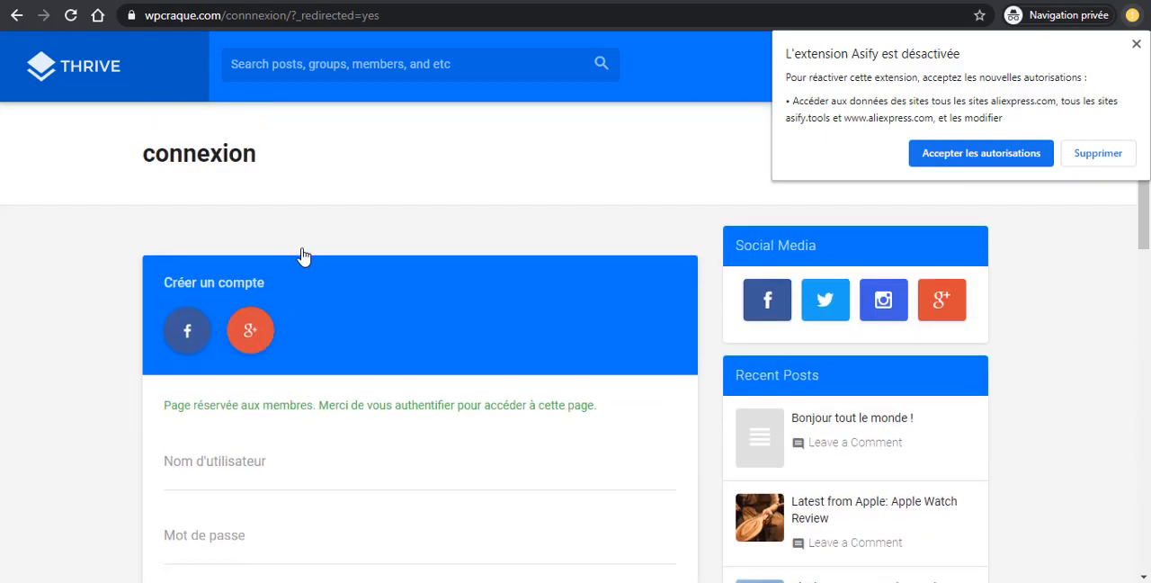
scroll(327, 363, "down", 3)
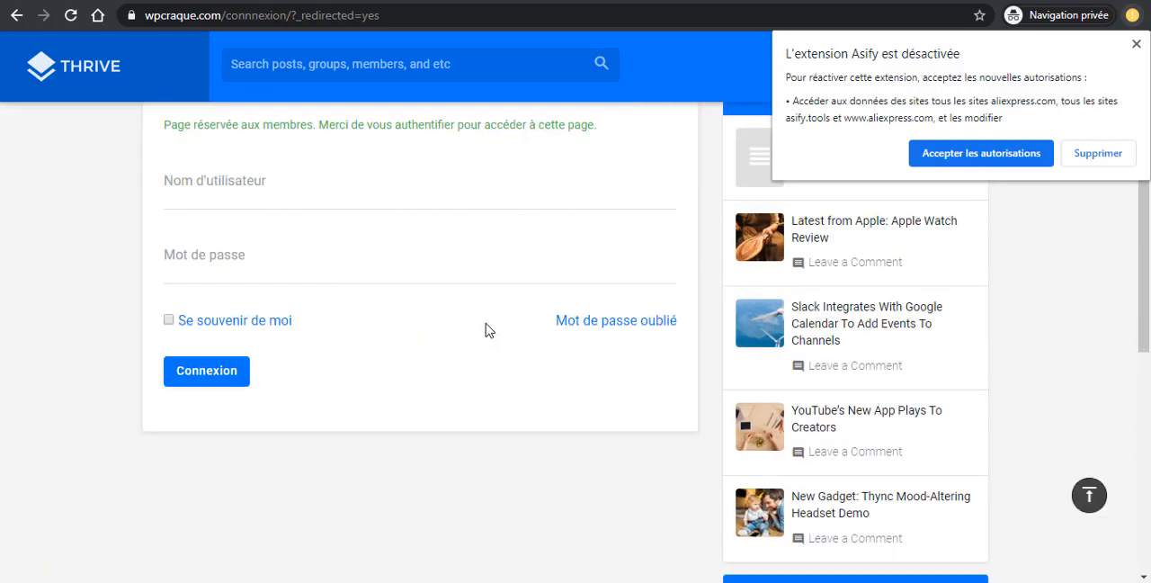
scroll(488, 329, "up", 3)
scroll(782, 288, "down", 8)
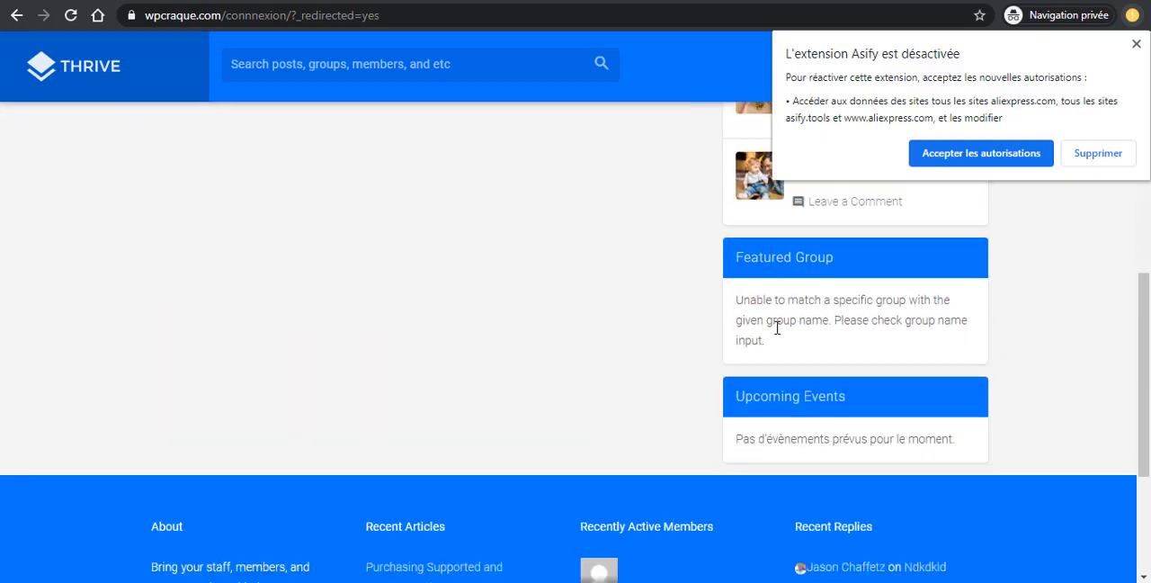
scroll(730, 360, "up", 4)
scroll(771, 387, "up", 3)
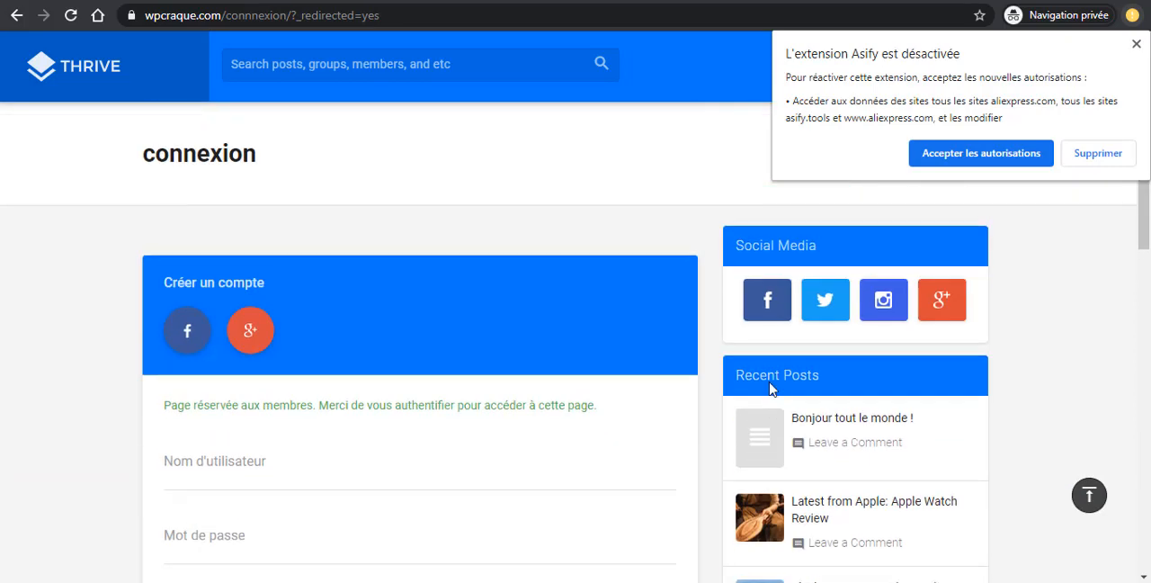
scroll(798, 373, "down", 3)
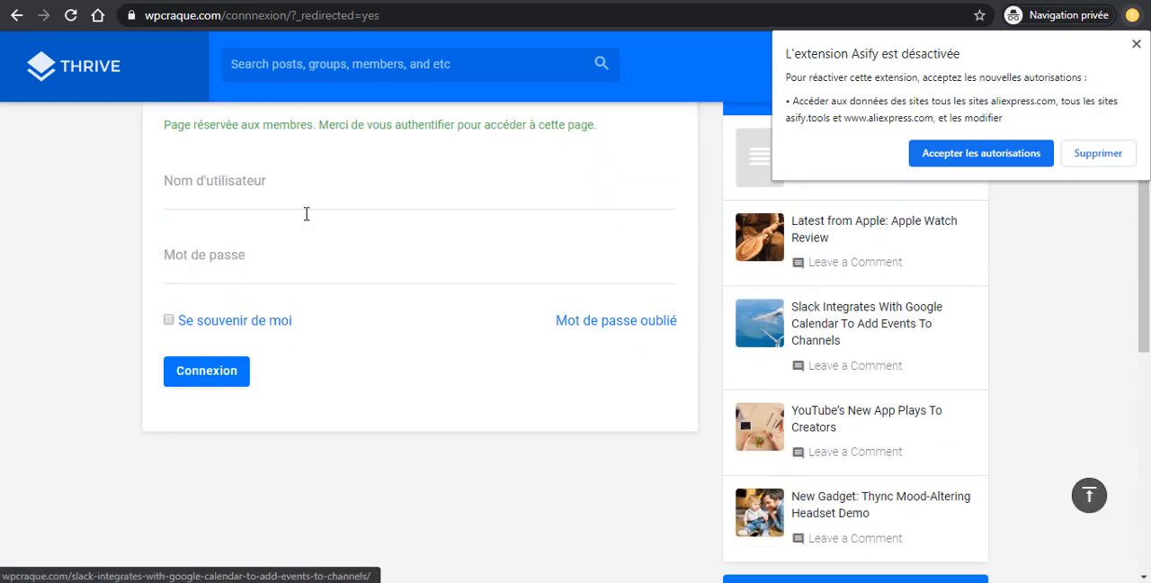
scroll(234, 288, "up", 3)
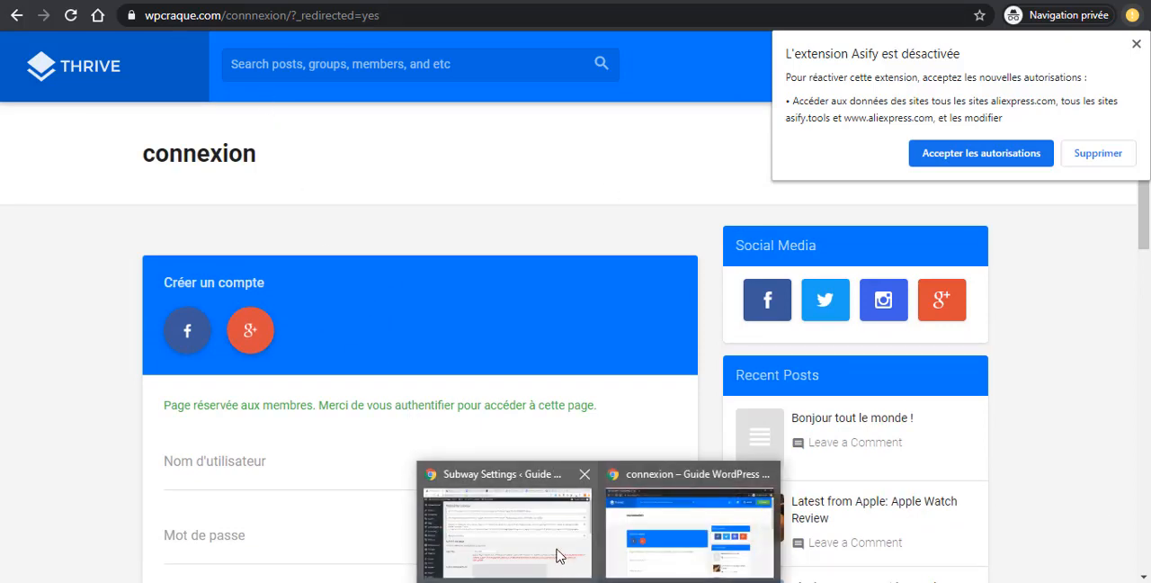
- Return to the connexion page editor, set its Page Layout to Full Content / No Sidebar, and update the page
left_click(557, 550)
left_click(146, 16)
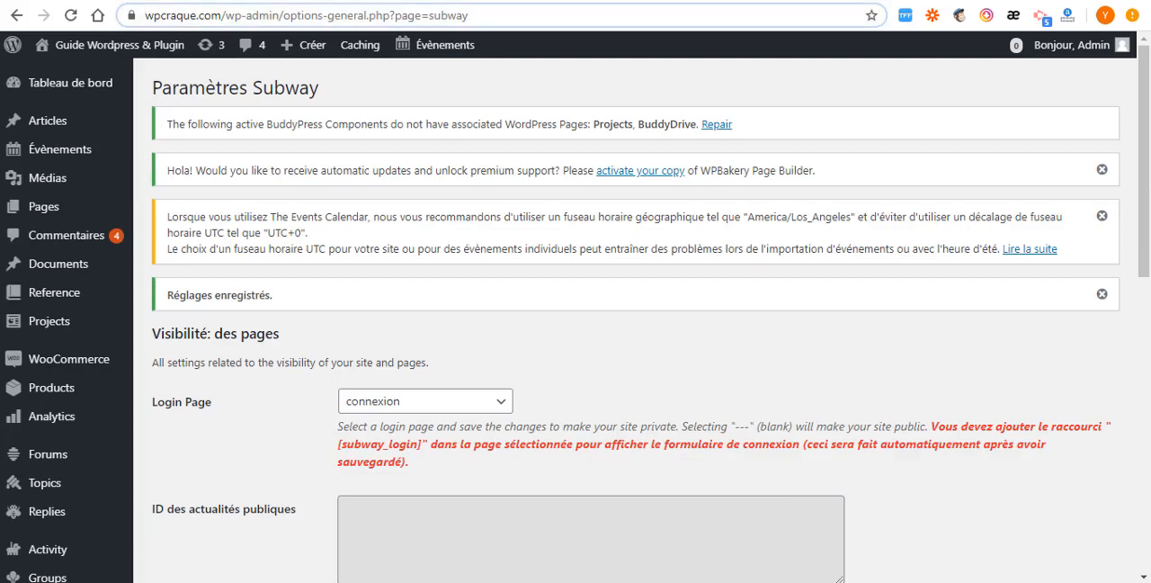
left_click(348, 1)
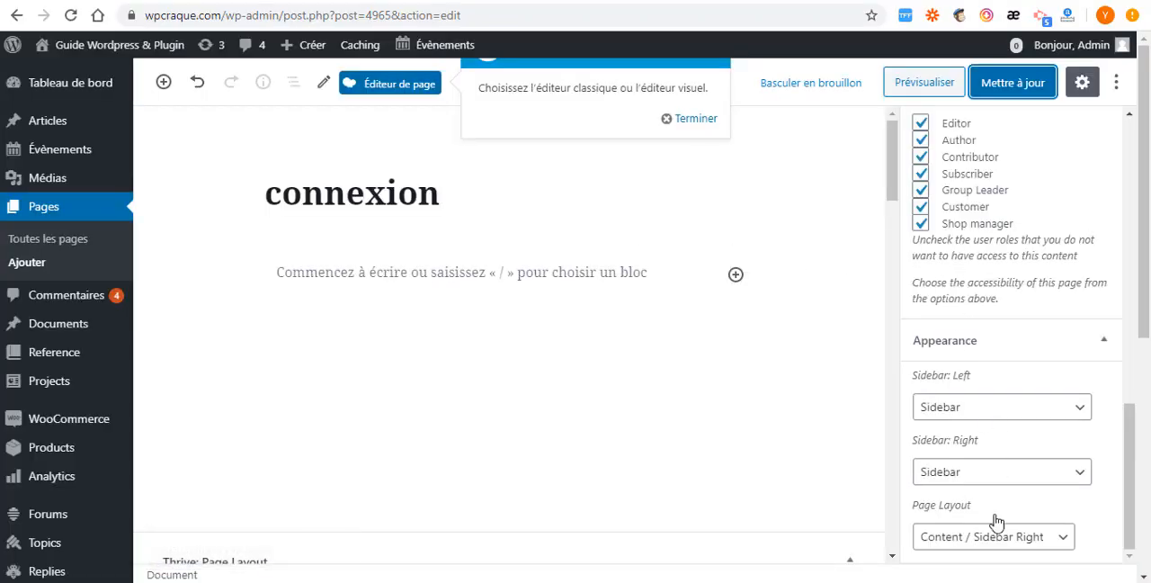
left_click(1062, 540)
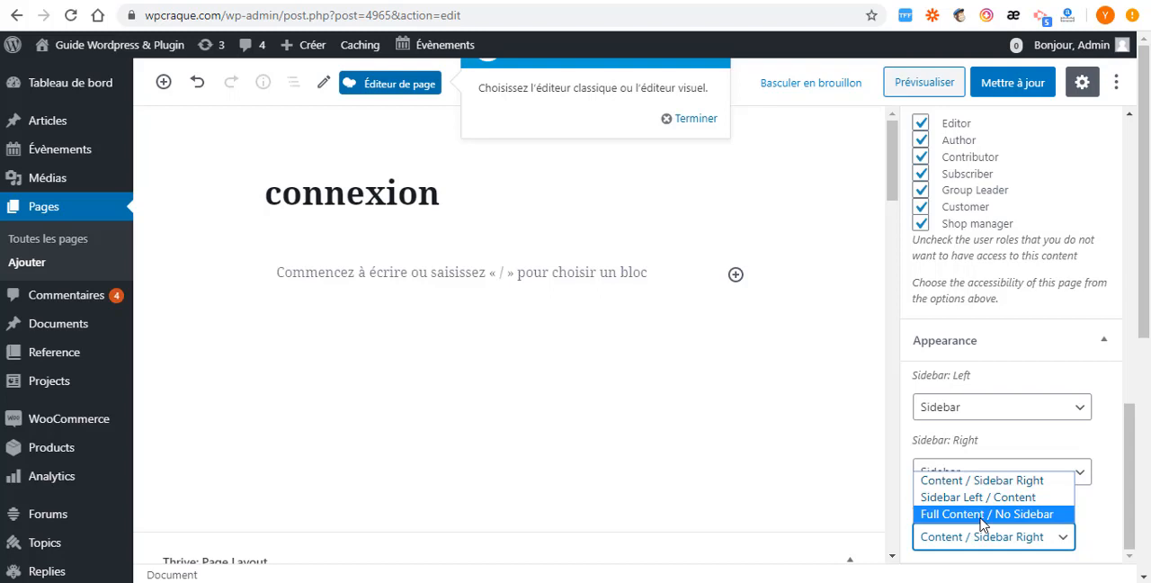
left_click(983, 515)
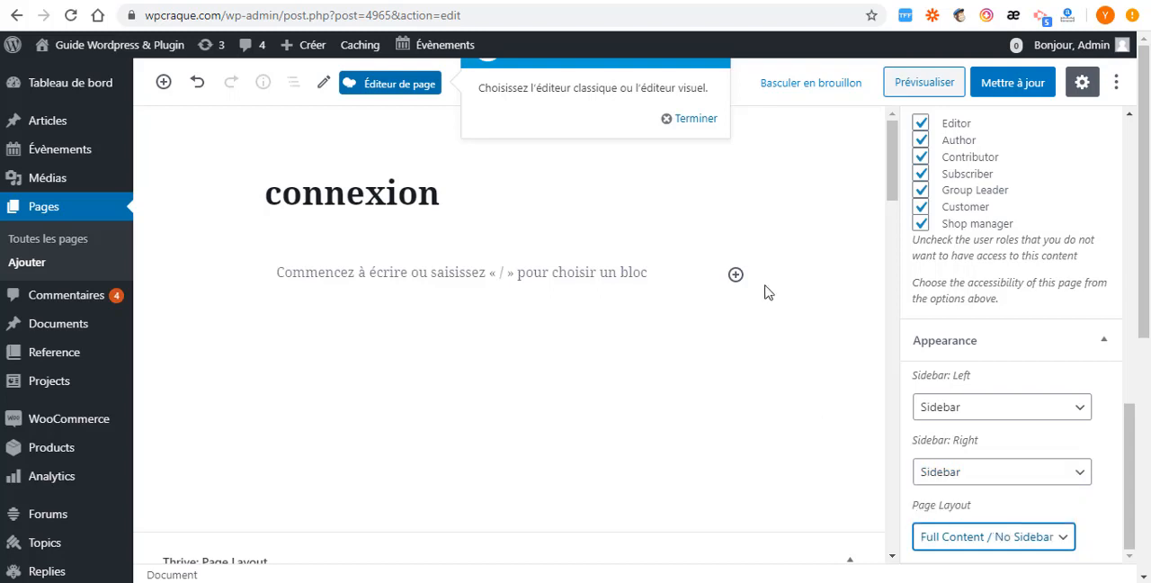
left_click(996, 91)
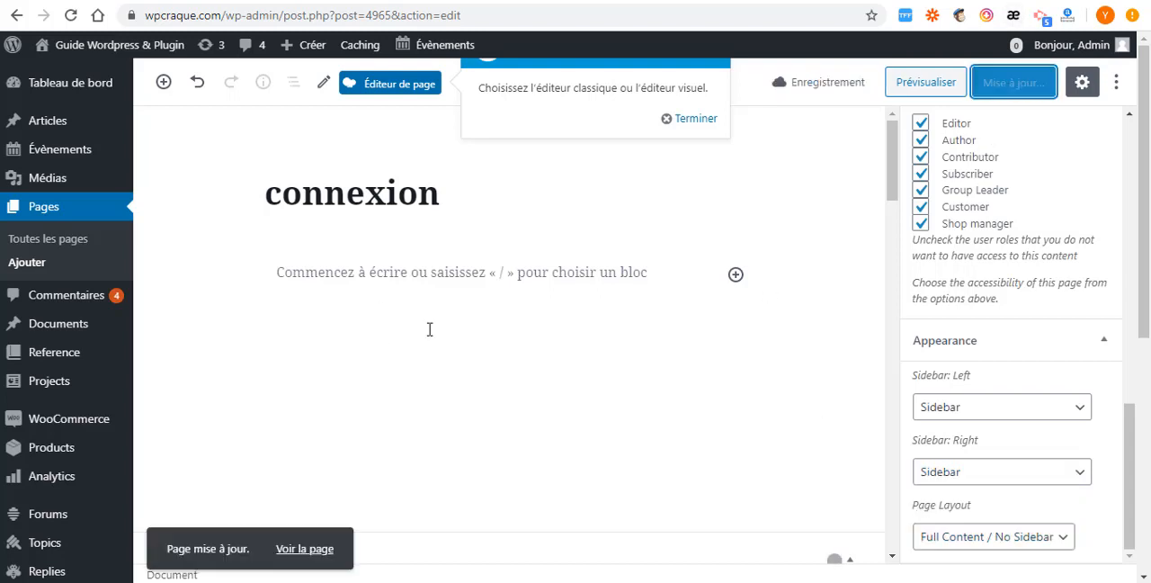
- Check the updated connexion page's layout and content as a logged-out visitor in the private window
mouse_move(601, 581)
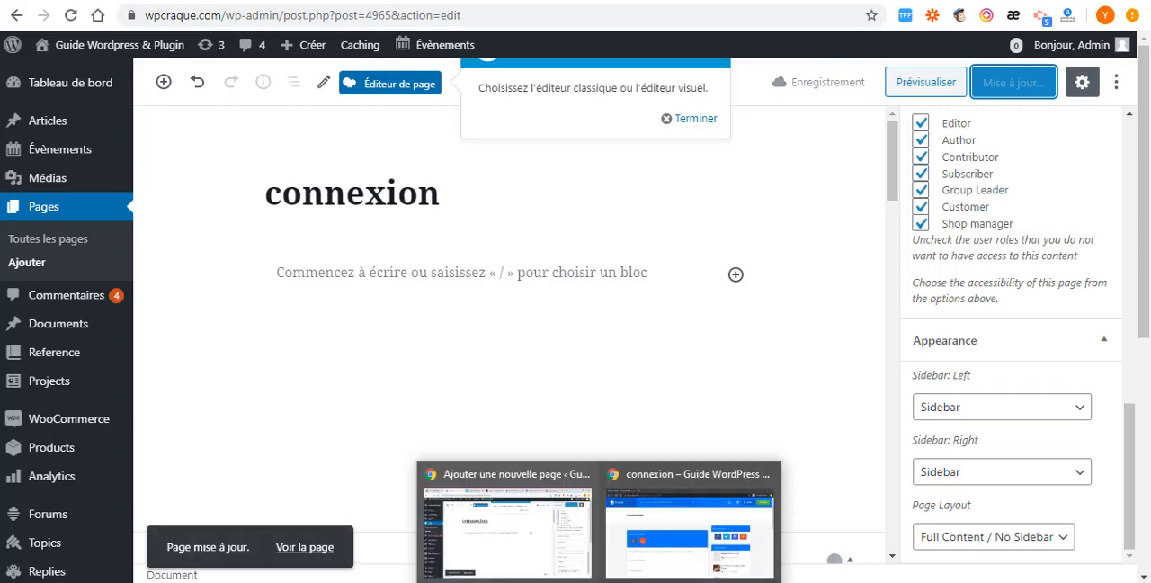
left_click(694, 508)
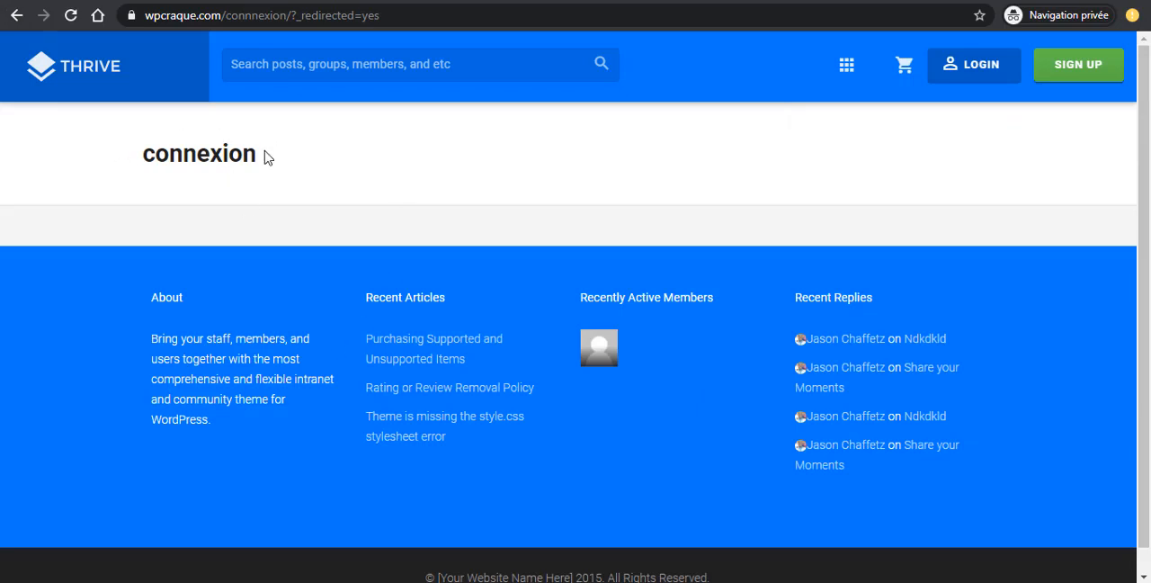
left_click_drag(264, 157, 223, 157)
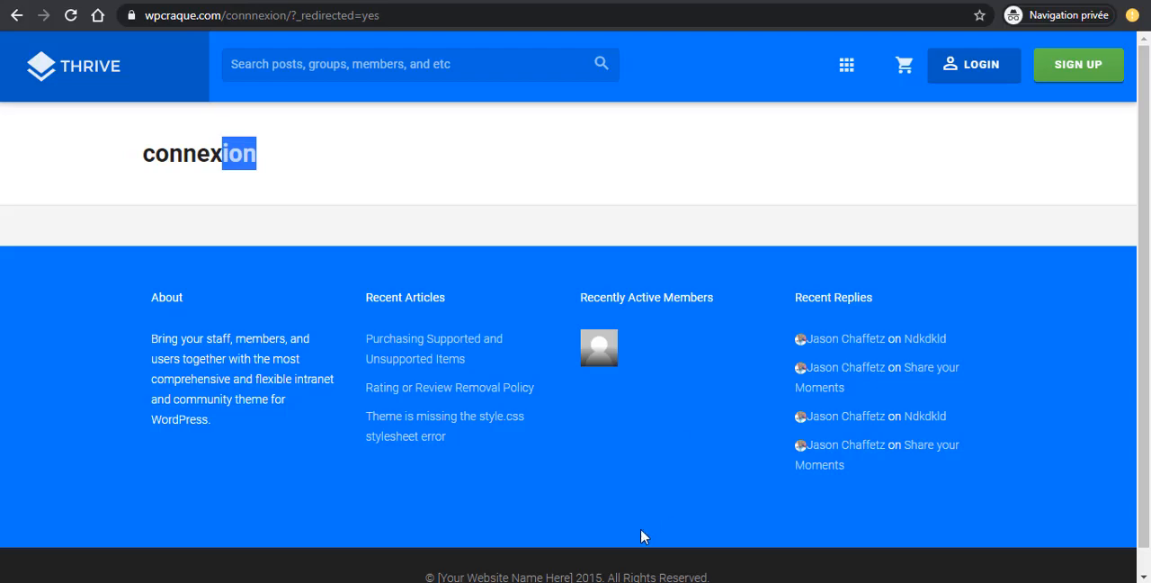
- Copy the [subway_login] shortcode from the Login Page note in the Subway settings
left_click(527, 532)
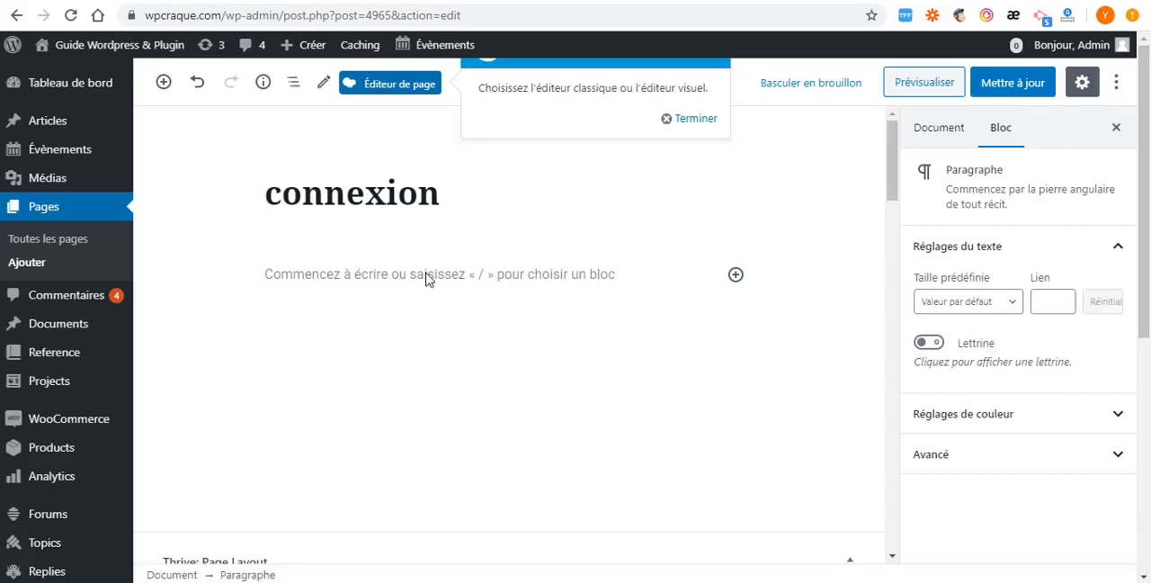
key("ctrl+v")
key("alt+Tab")
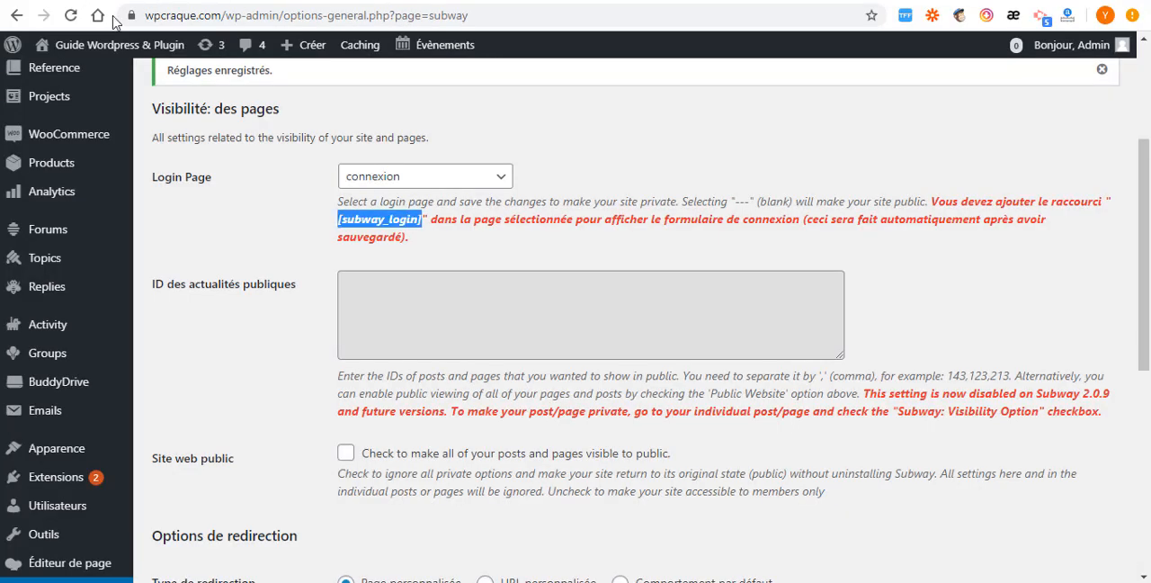
left_click(424, 224)
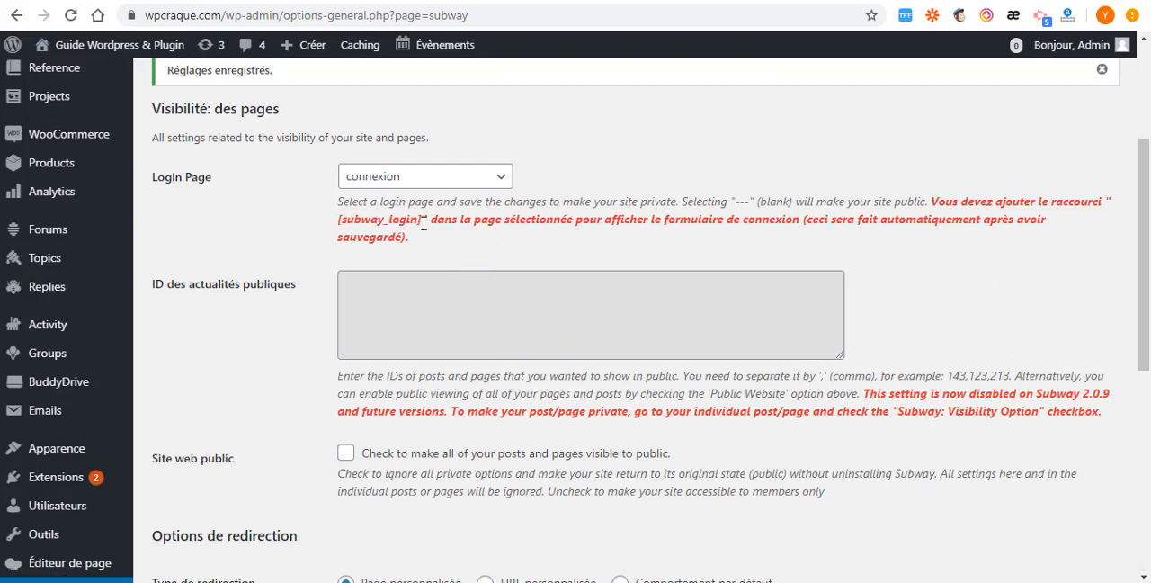
left_click_drag(419, 219, 347, 219)
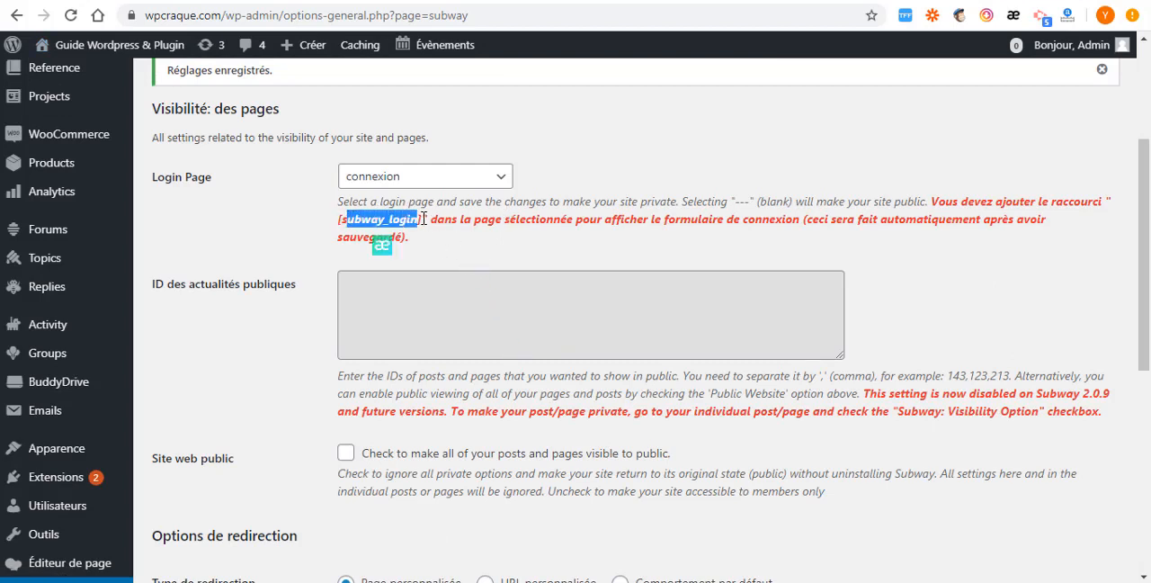
left_click_drag(423, 219, 338, 218)
right_click(346, 216)
left_click(404, 232)
- Paste the [subway_login] shortcode into the body of the connexion page and update the page
left_click(153, 1)
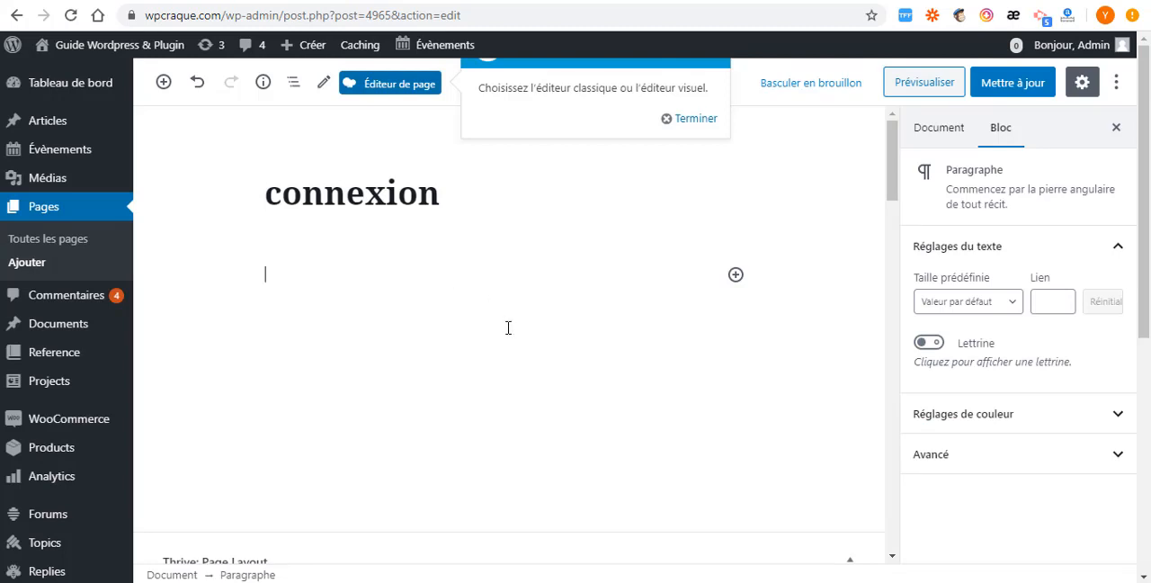
key("ctrl+v")
left_click(994, 90)
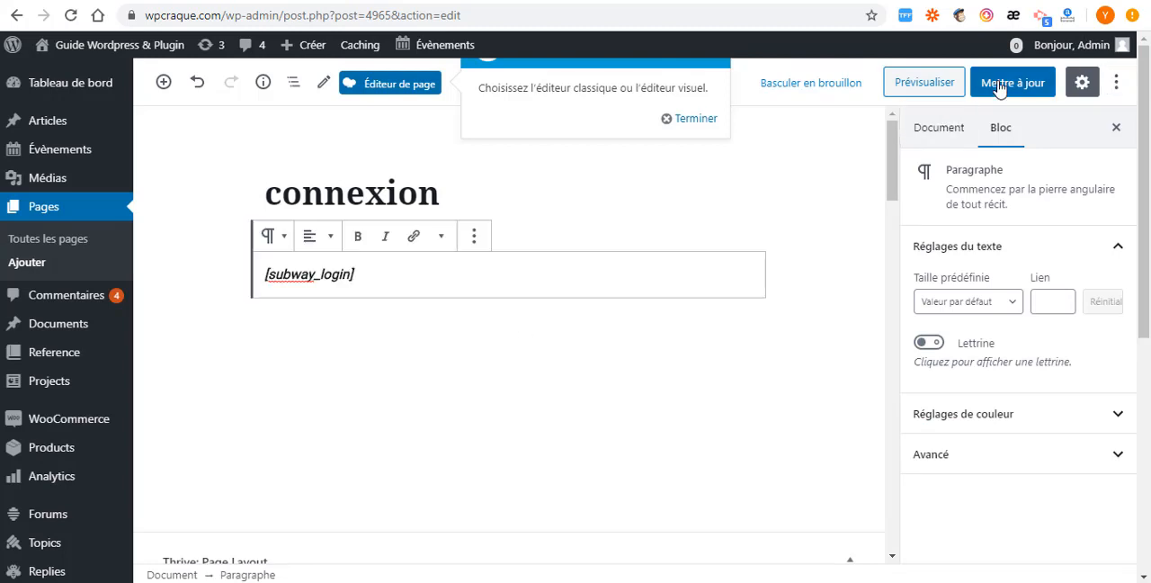
- Reload the connexion page in the private window and examine its login form and full-width layout
mouse_move(599, 581)
left_click(650, 509)
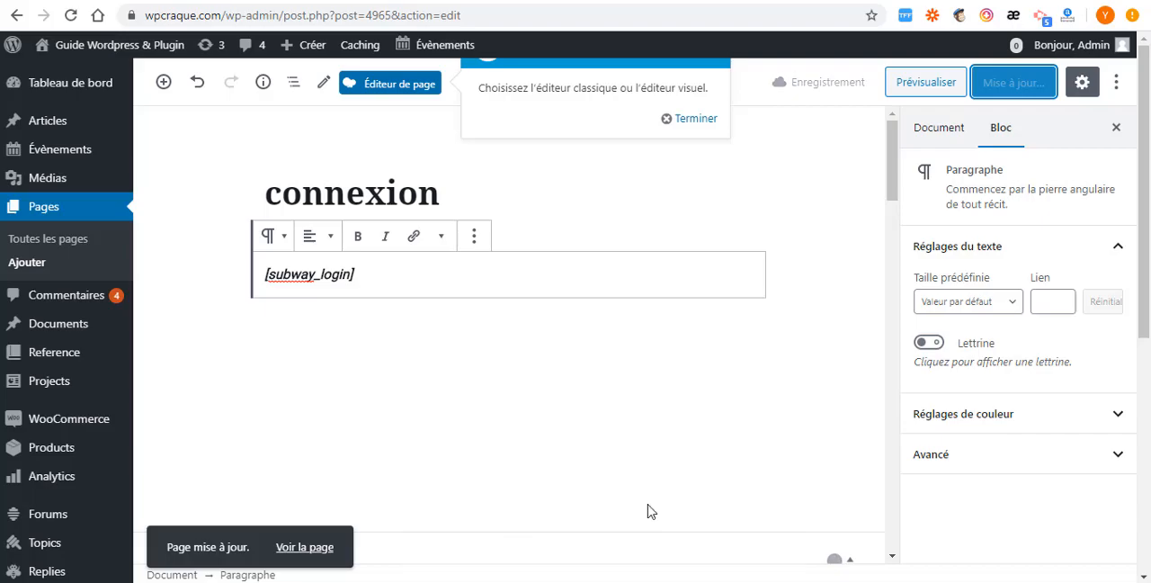
left_click(71, 15)
scroll(408, 247, "down", 7)
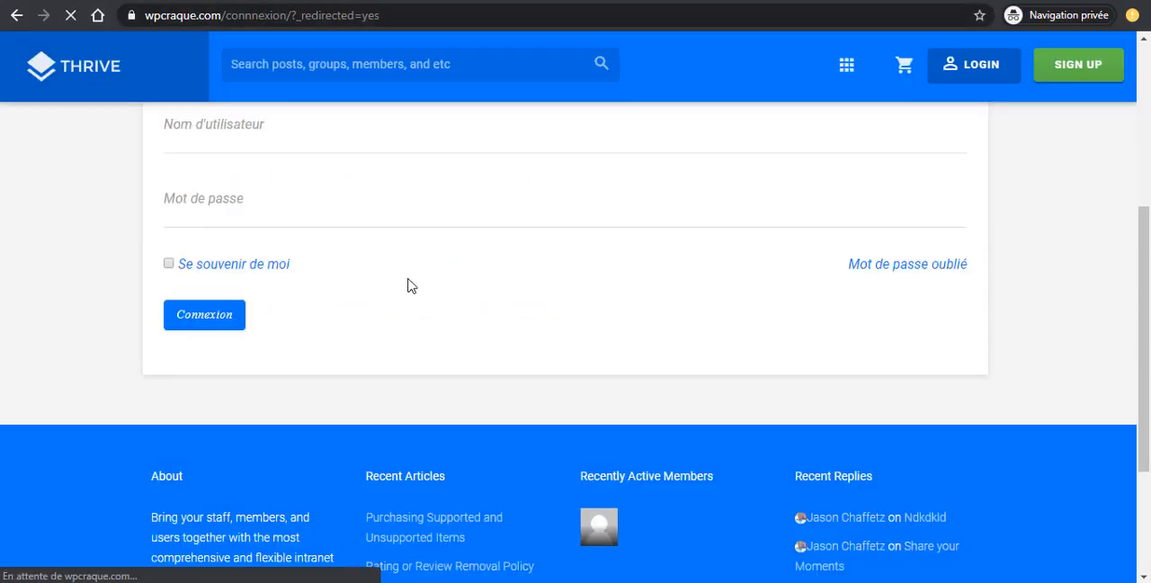
scroll(408, 280, "up", 7)
scroll(409, 286, "down", 4)
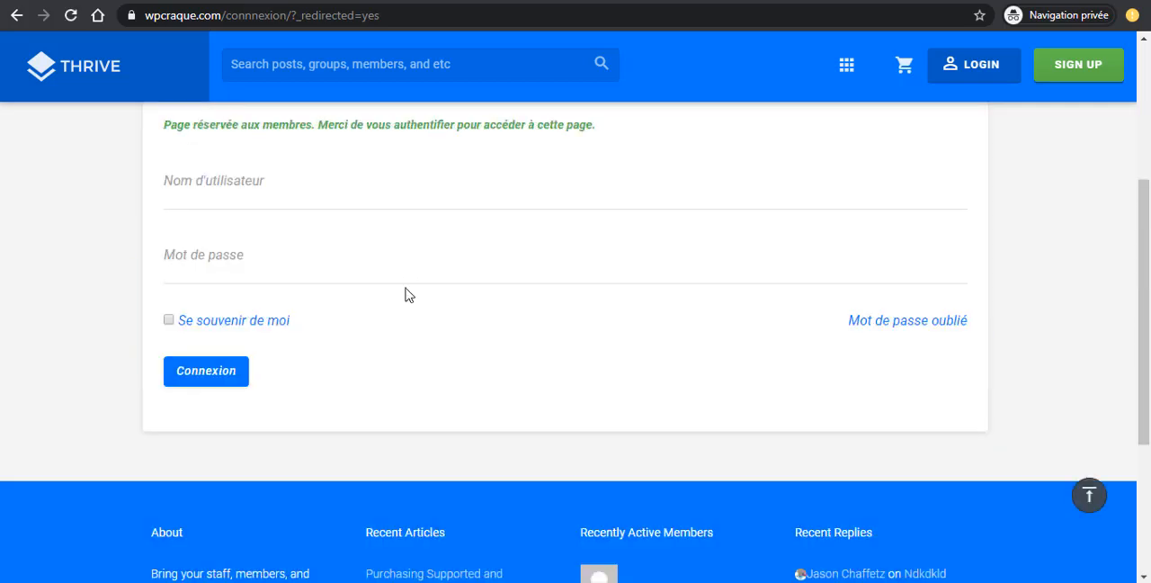
scroll(406, 293, "up", 3)
scroll(372, 349, "down", 3)
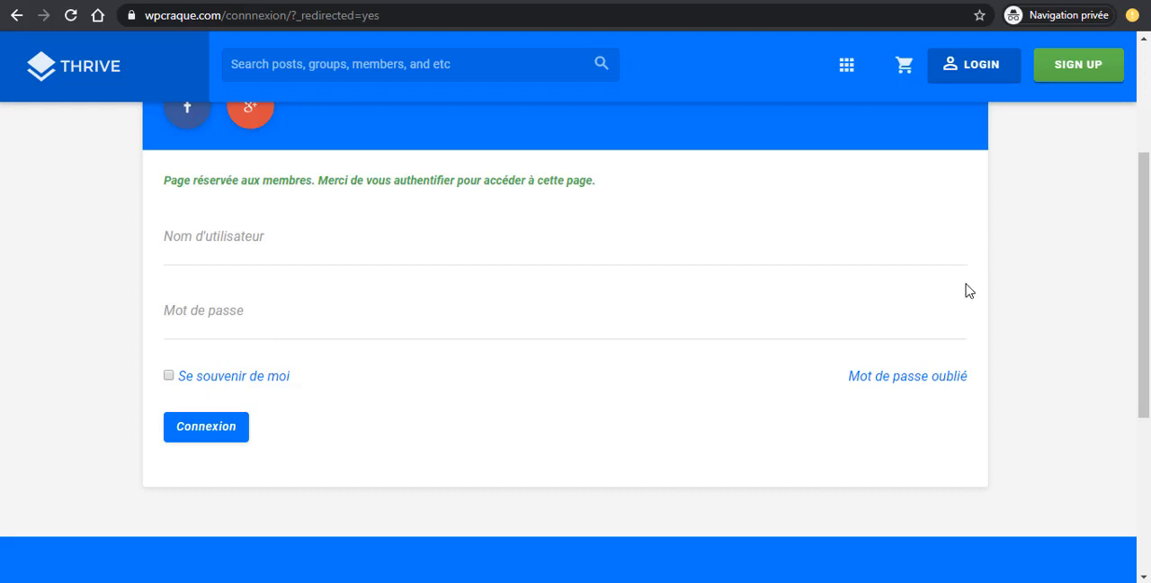
scroll(966, 291, "up", 3)
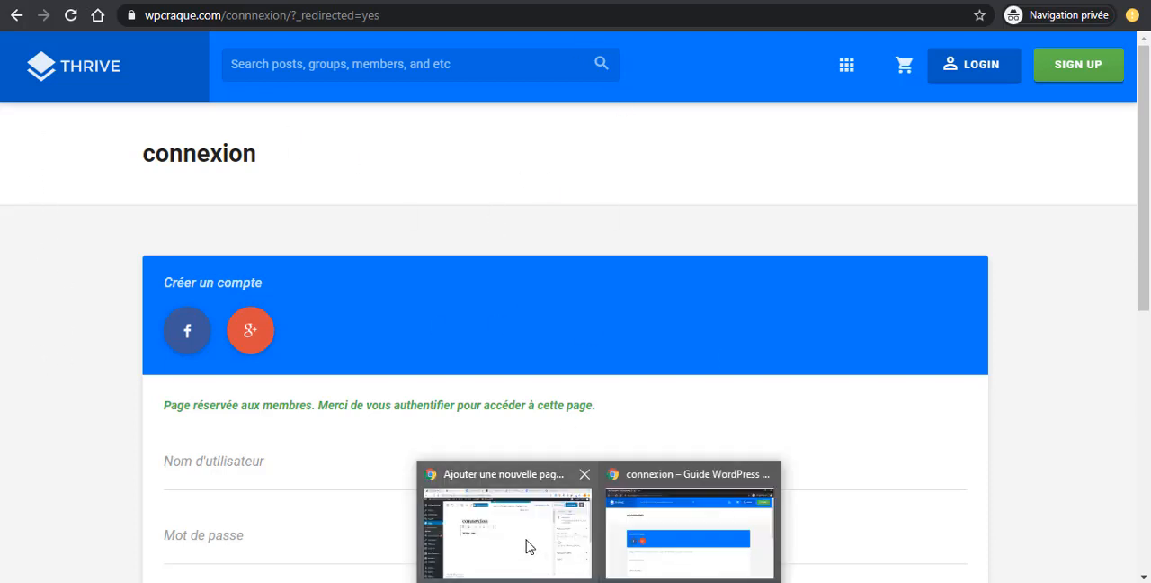
- Set the connexion page's Thrive page layout to 2 Columns and update the page
left_click(529, 547)
scroll(585, 251, "down", 3)
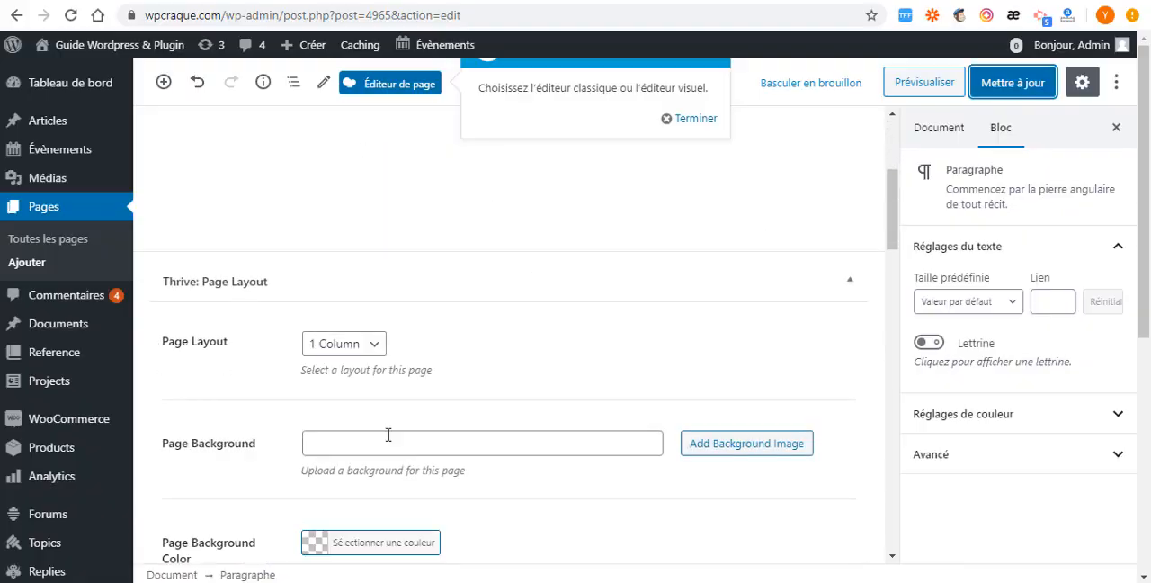
left_click(369, 347)
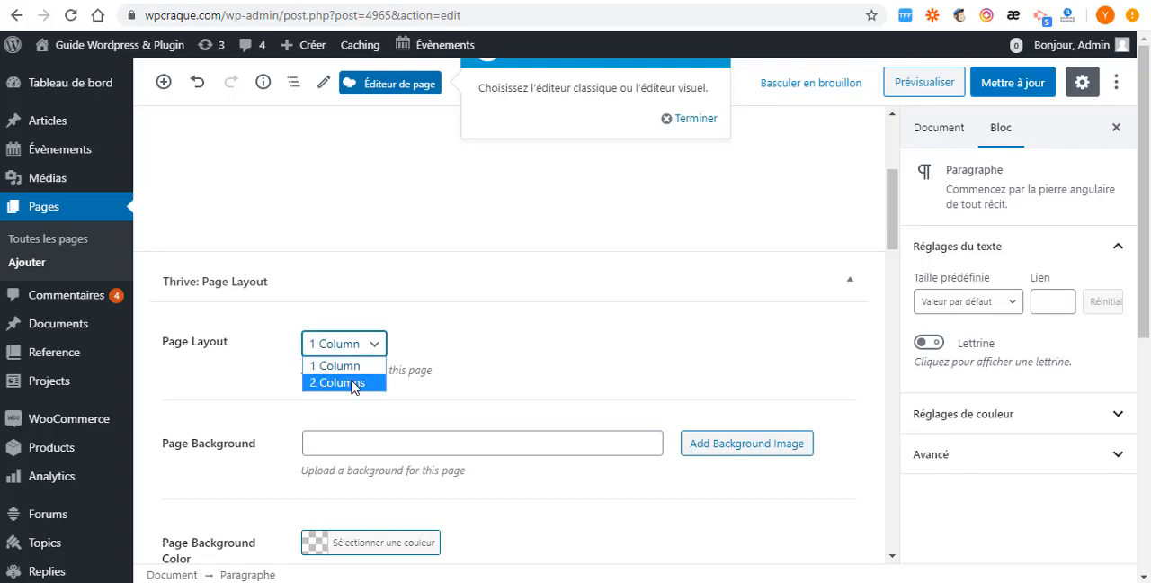
left_click(351, 383)
scroll(894, 331, "down", 4)
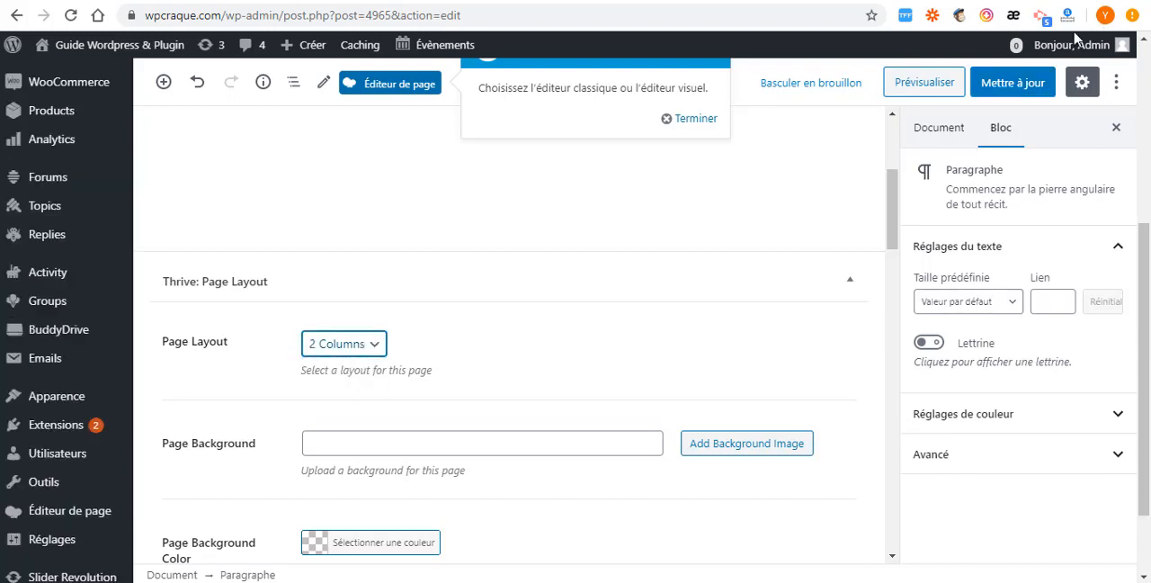
left_click(1000, 84)
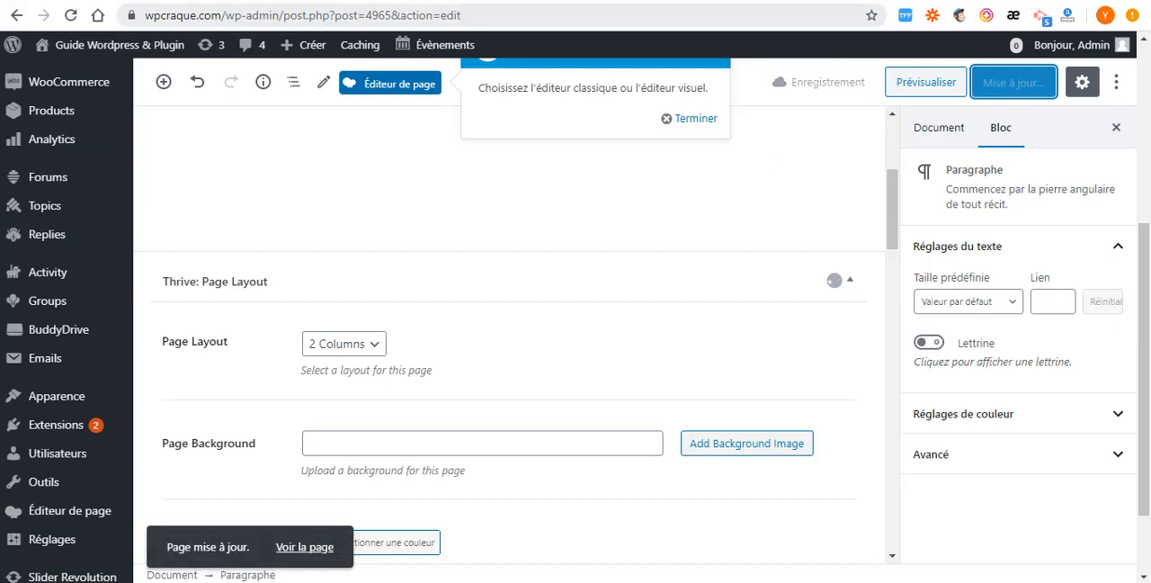
- Reload the connexion page in the private window and examine its side menu and login form in the new layout
mouse_move(599, 581)
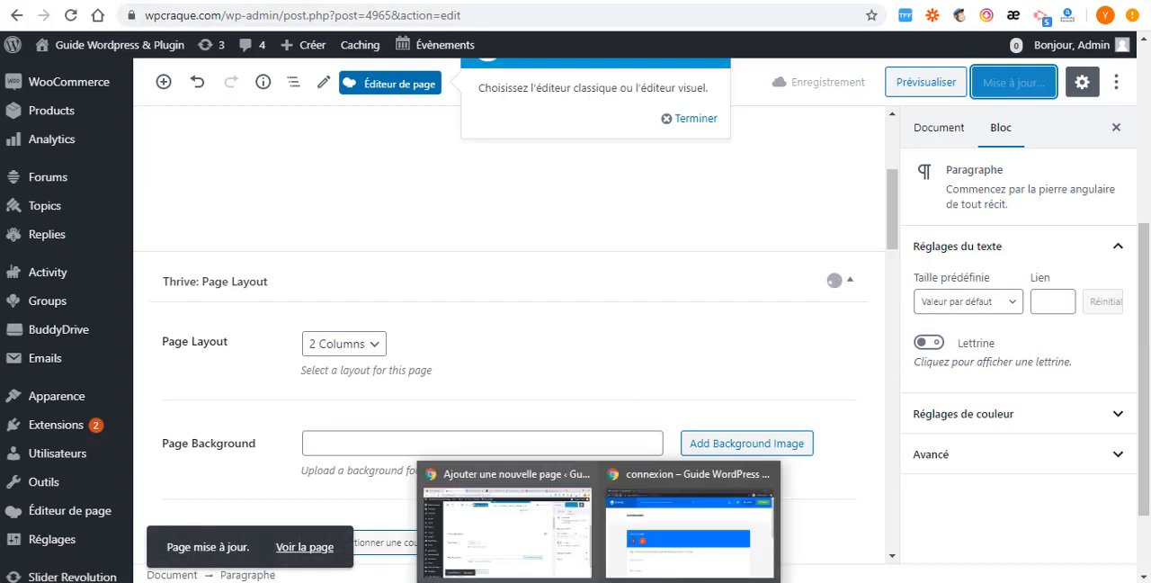
left_click(668, 530)
left_click(72, 18)
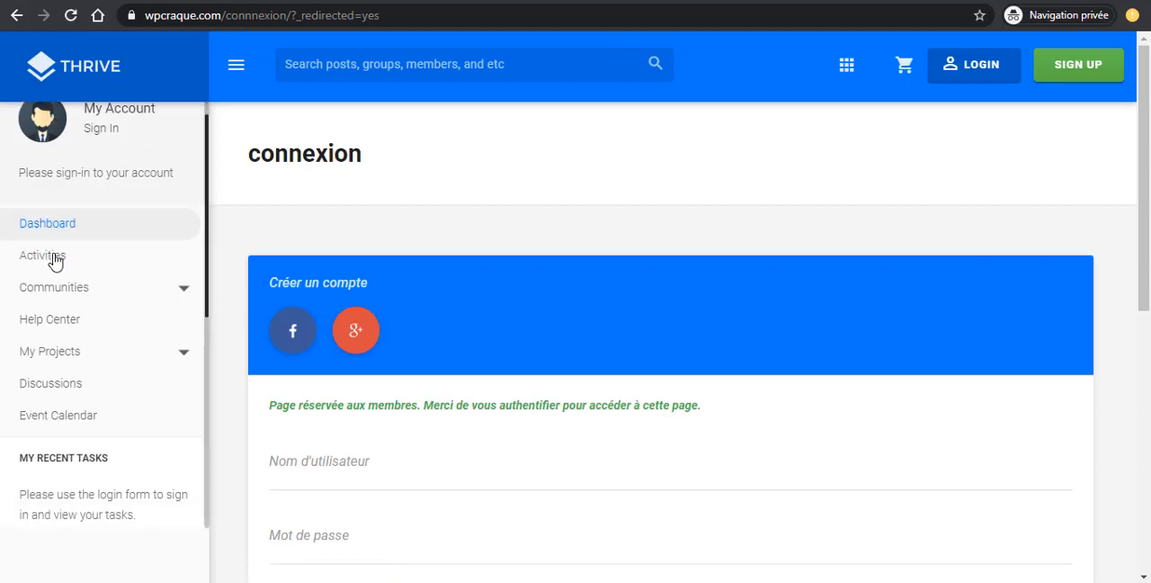
scroll(84, 404, "down", 5)
scroll(80, 359, "up", 5)
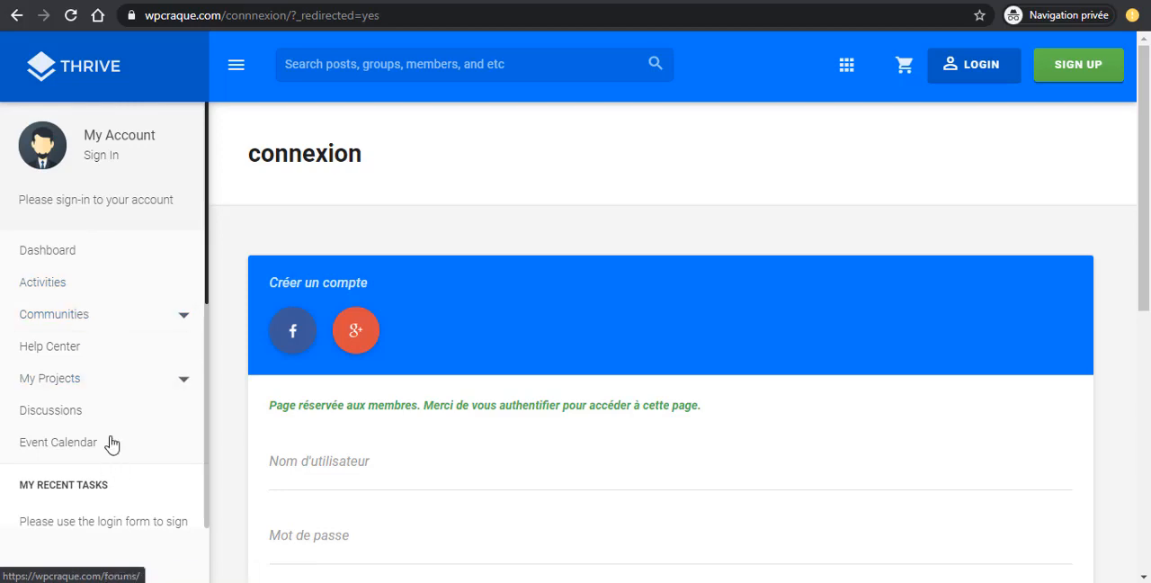
scroll(428, 335, "down", 4)
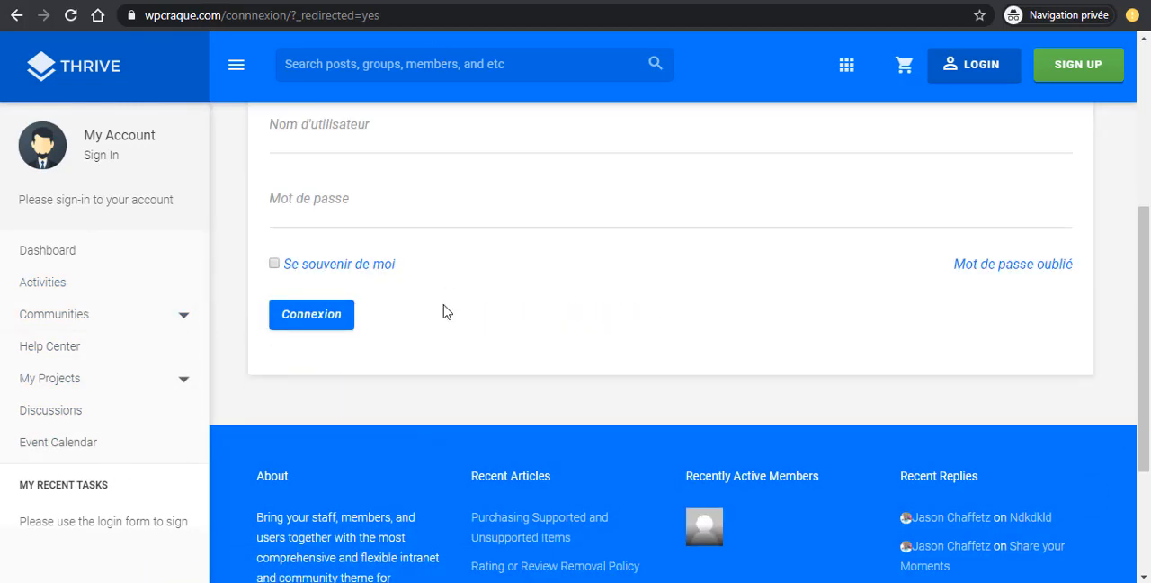
scroll(419, 236, "up", 4)
scroll(396, 190, "down", 3)
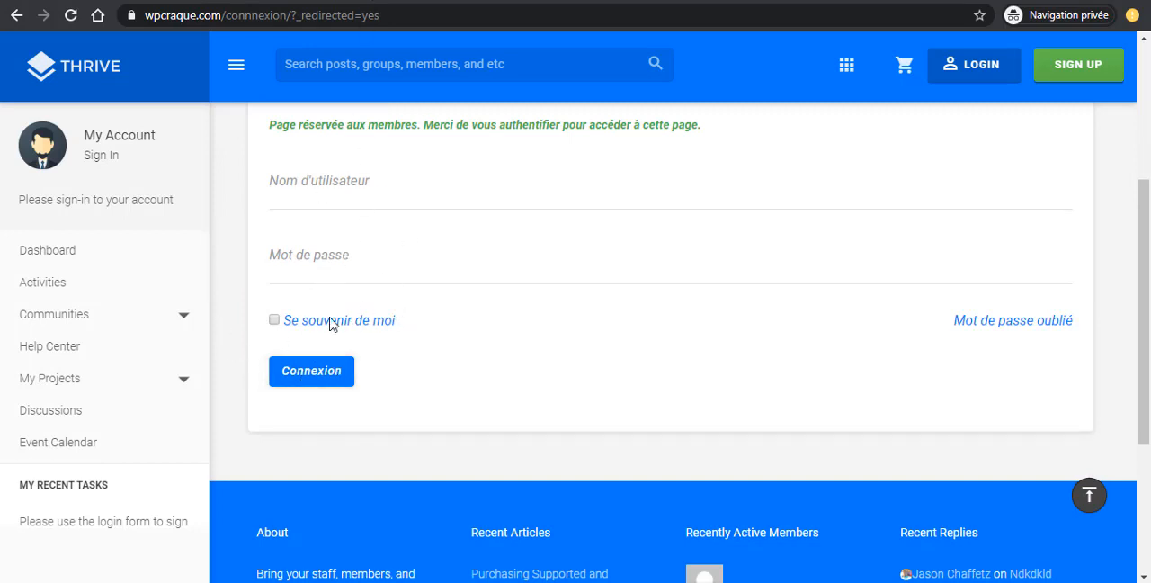
scroll(524, 301, "up", 3)
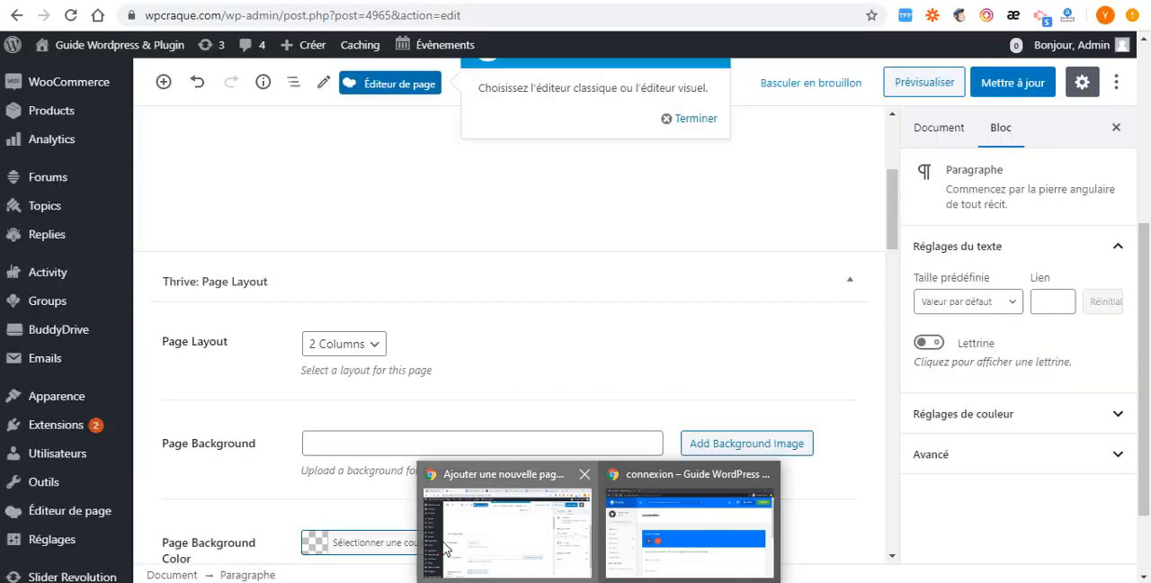
- In the site's reading settings (Lecture), set the posts page to News Blog and save the changes
left_click(507, 526)
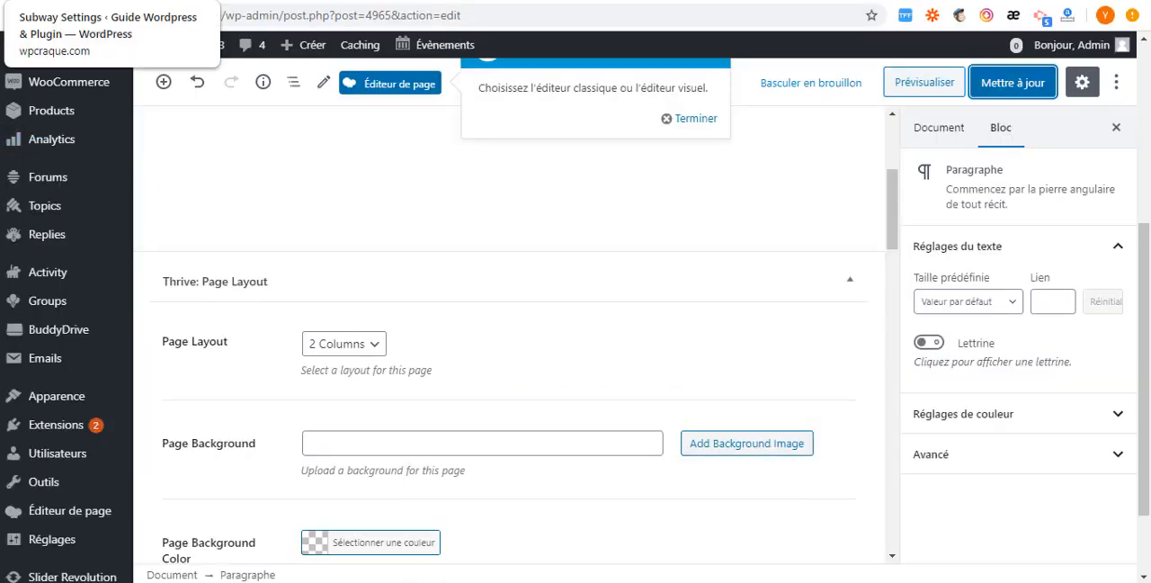
left_click(99, 2)
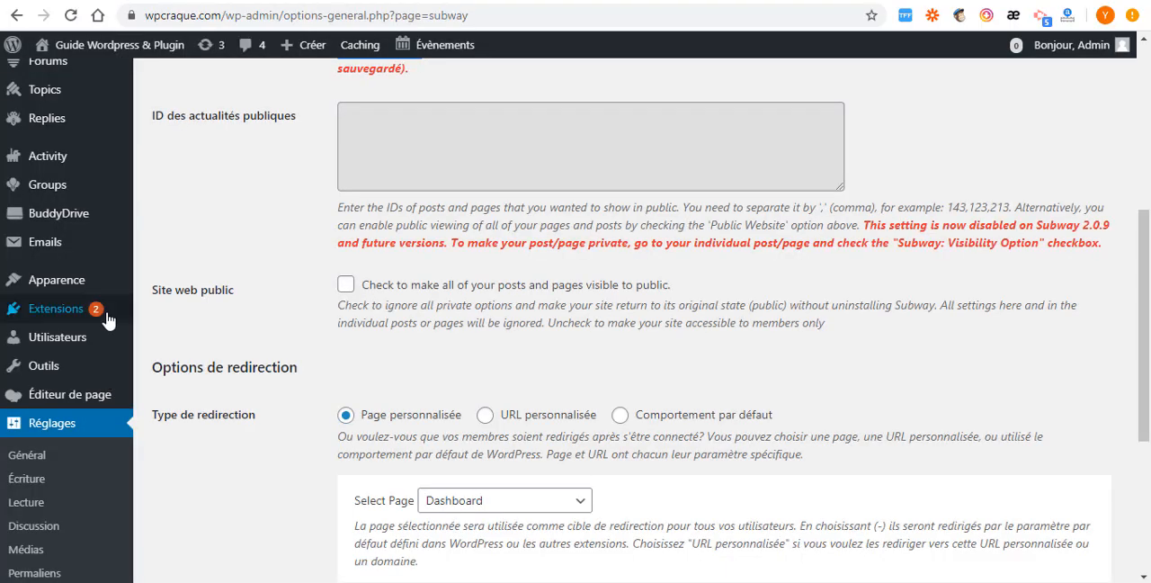
scroll(64, 449, "down", 1)
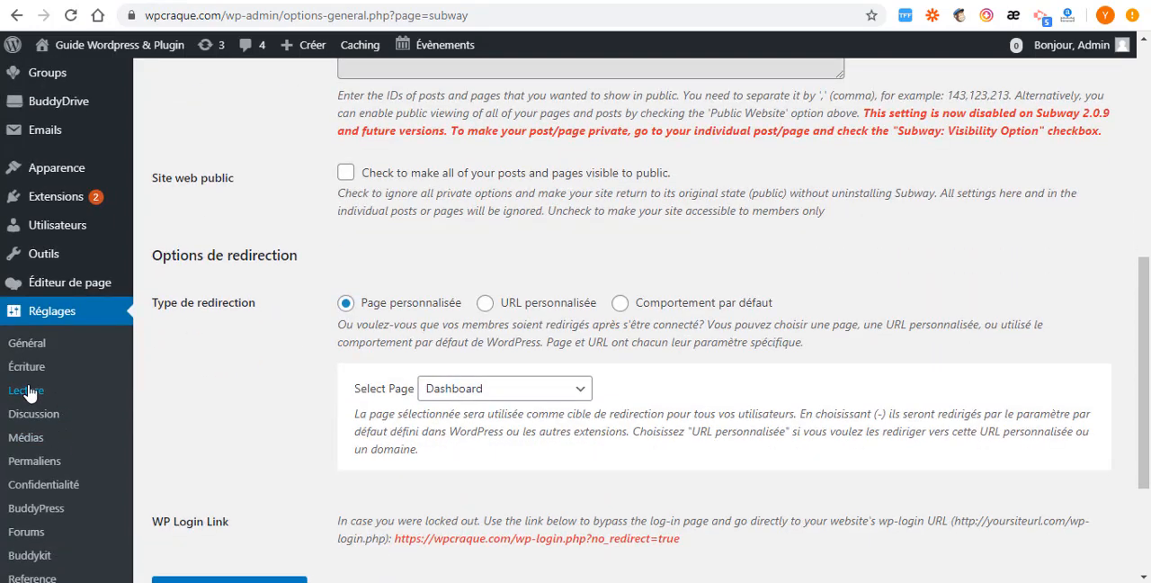
left_click(29, 412)
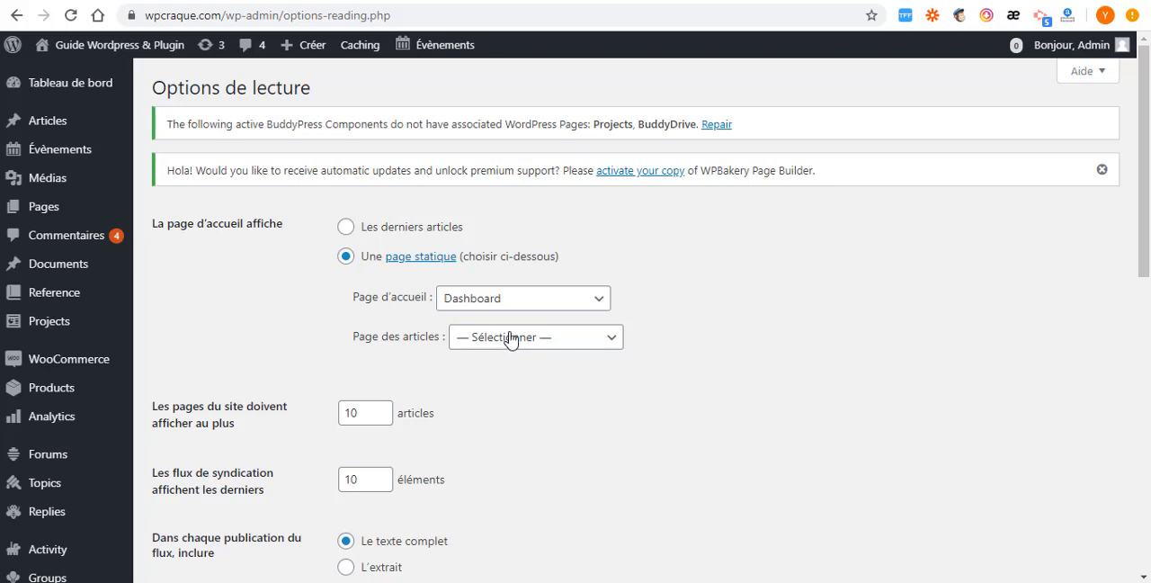
left_click(510, 338)
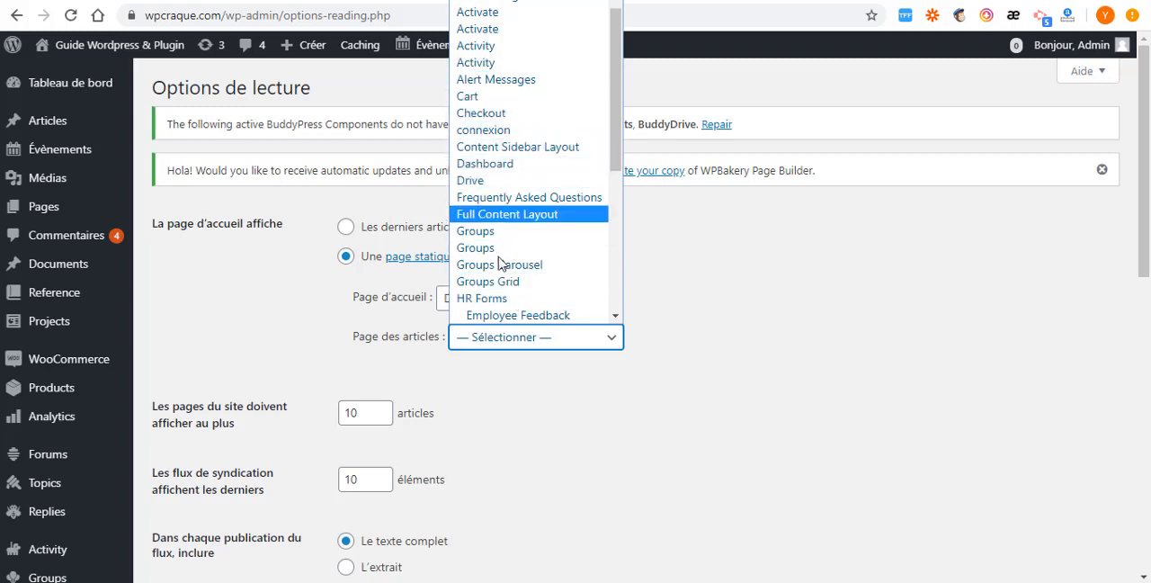
scroll(501, 270, "down", 4)
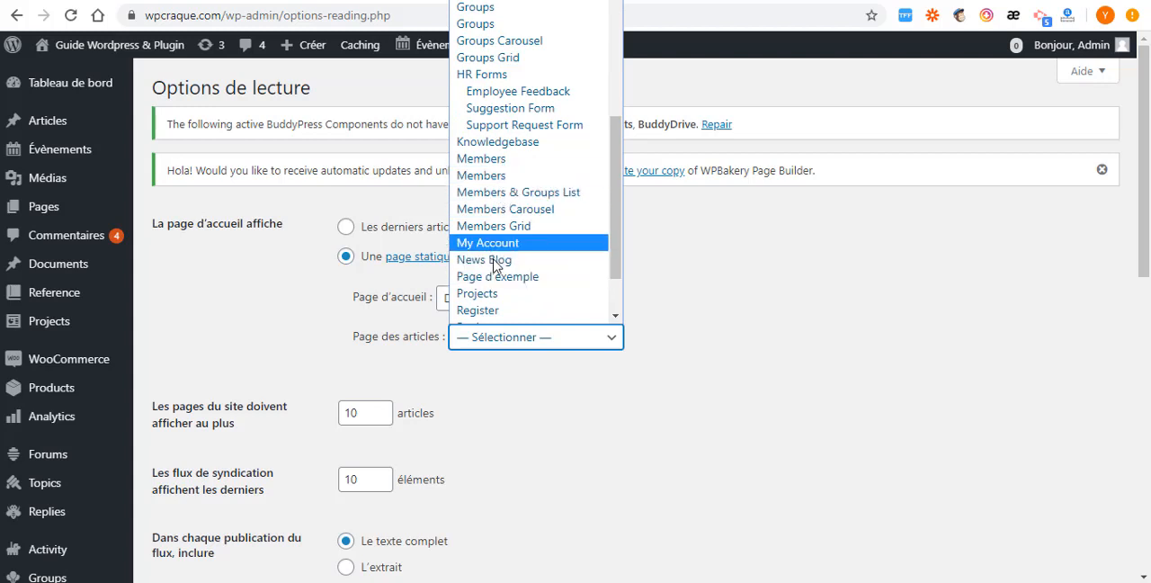
left_click(496, 261)
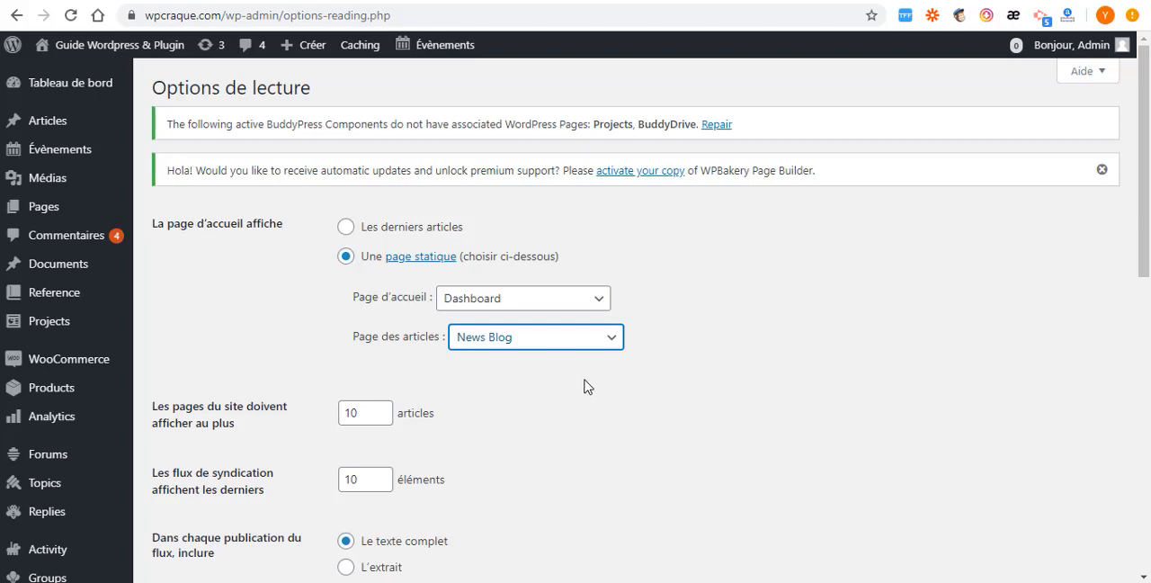
scroll(586, 385, "down", 4)
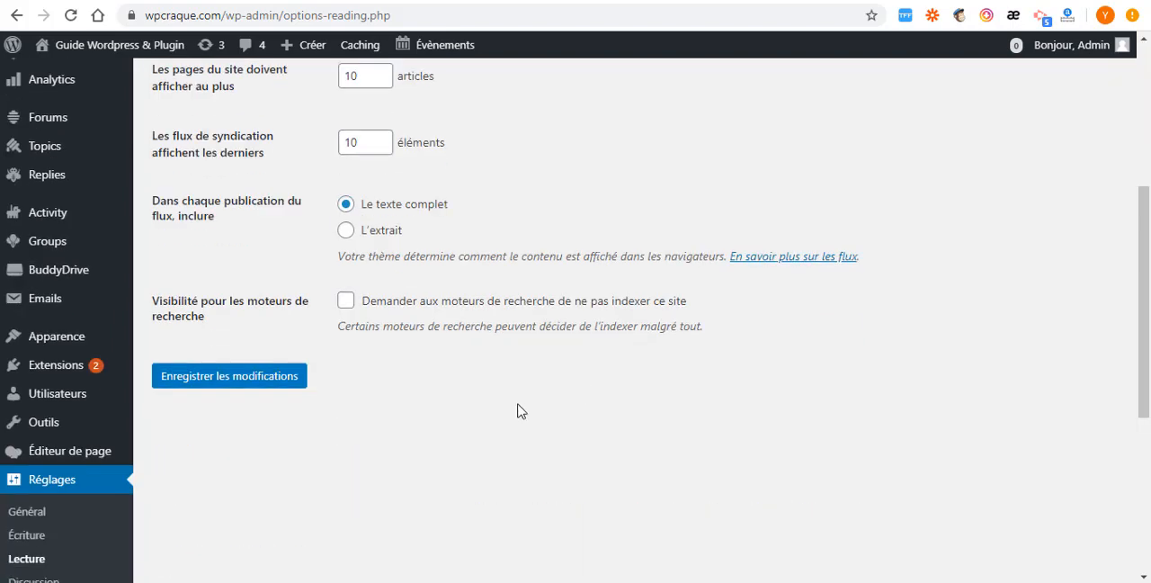
left_click(230, 385)
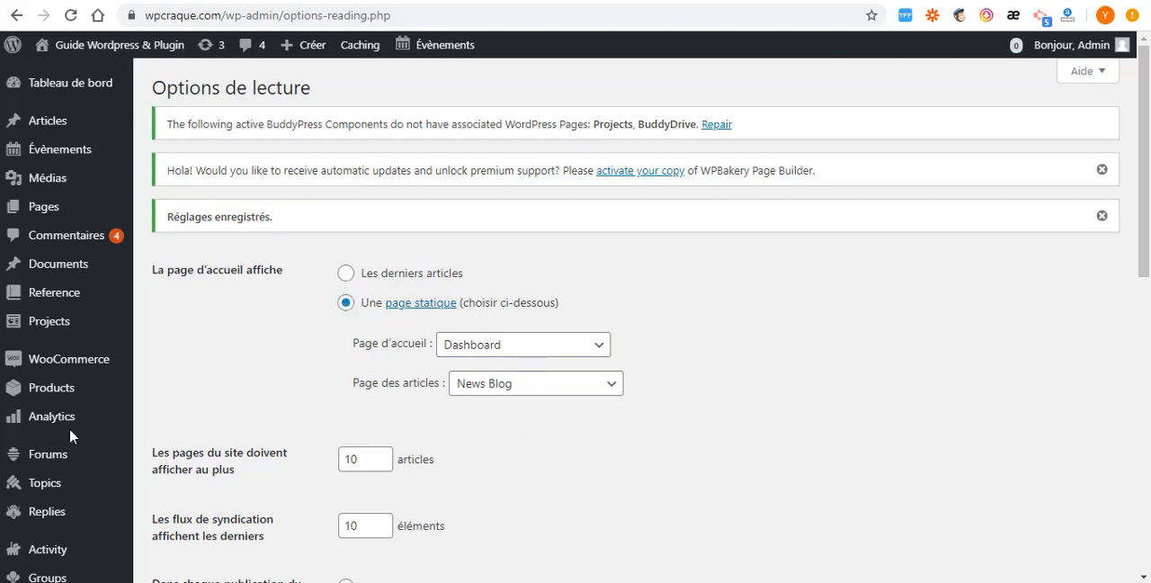
- Open the BuddyPress plugin's settings from the installed extensions and show its page associations
mouse_move(54, 301)
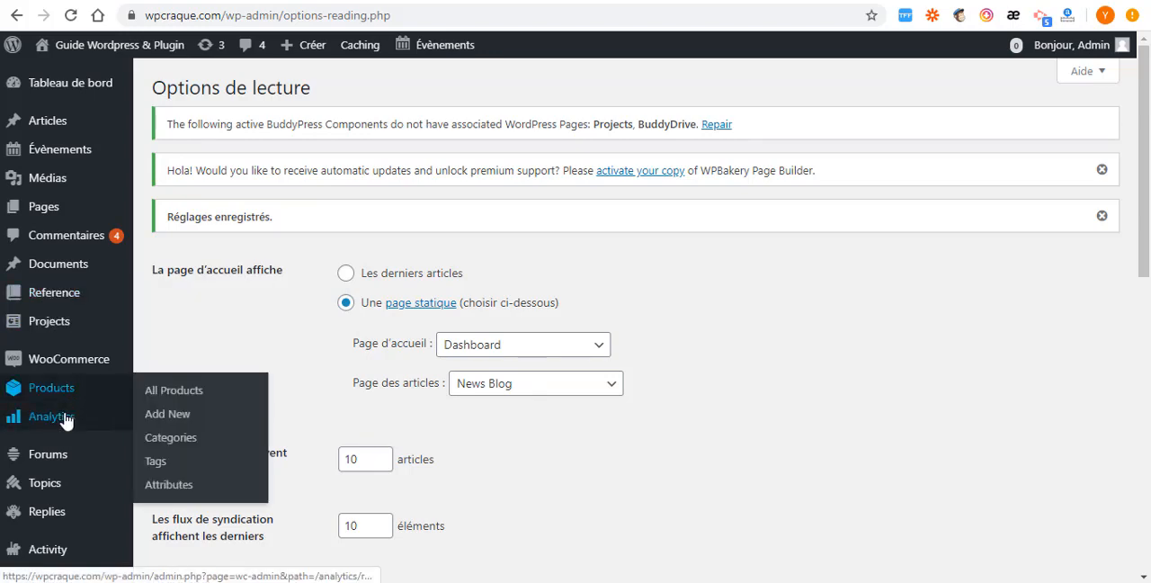
scroll(63, 405, "down", 3)
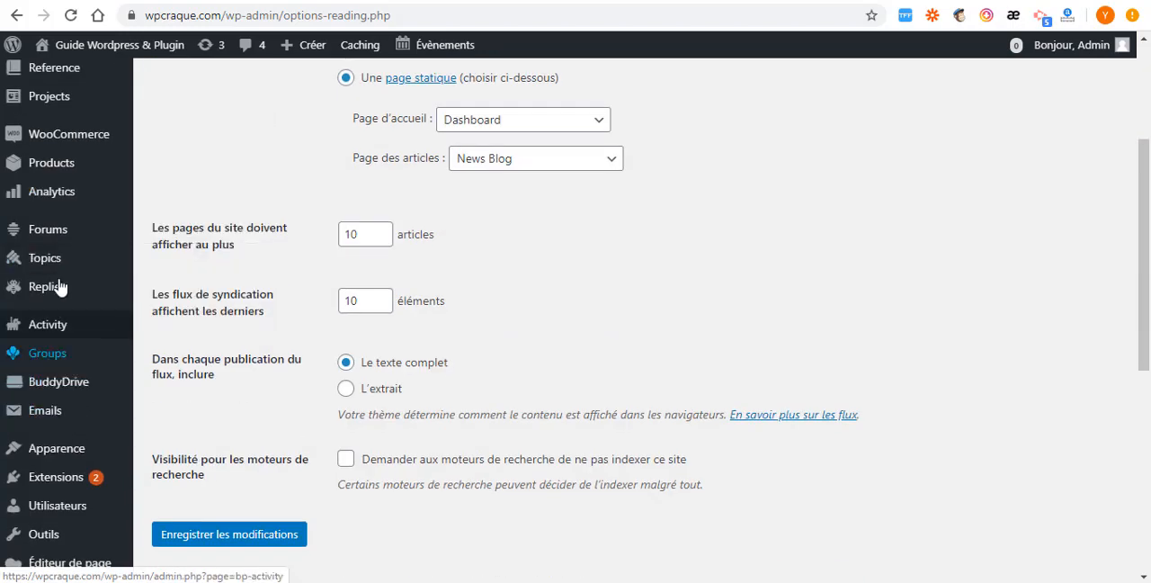
scroll(90, 408, "down", 2)
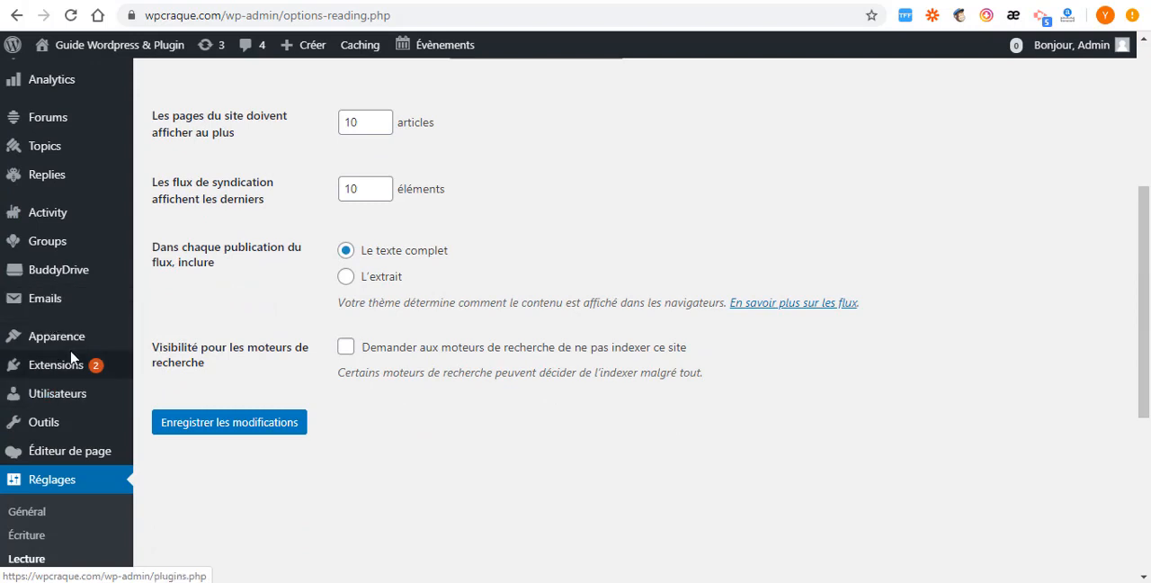
mouse_move(31, 345)
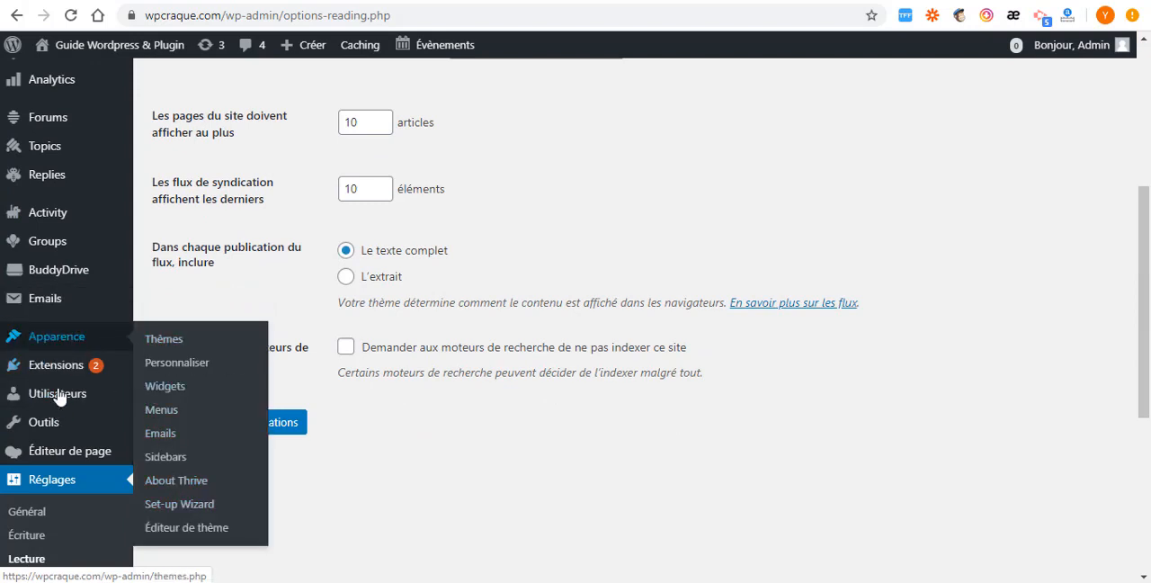
mouse_move(59, 370)
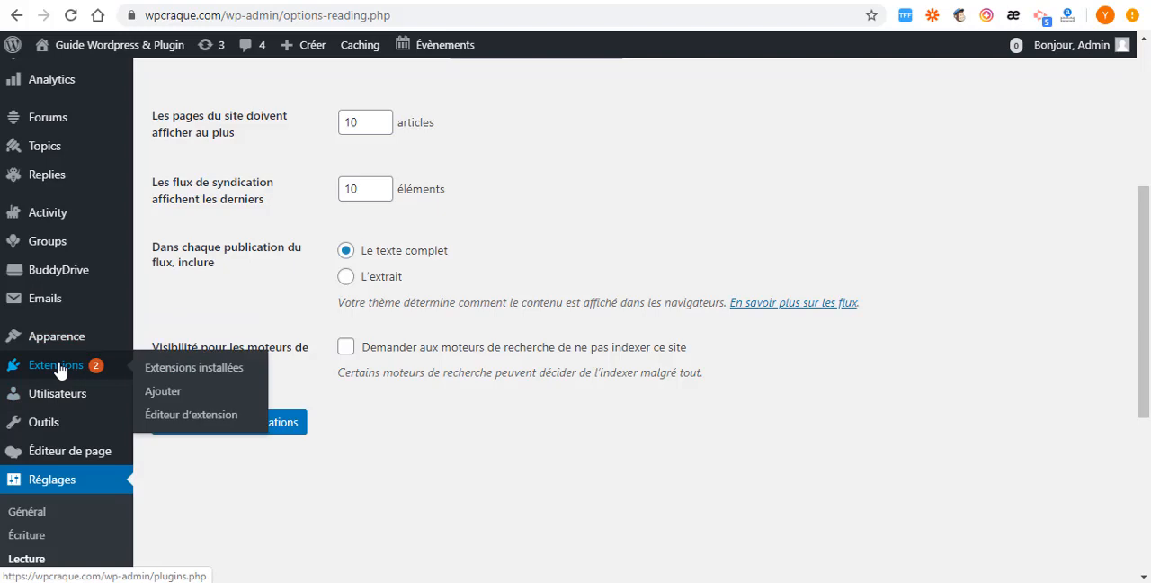
left_click(175, 369)
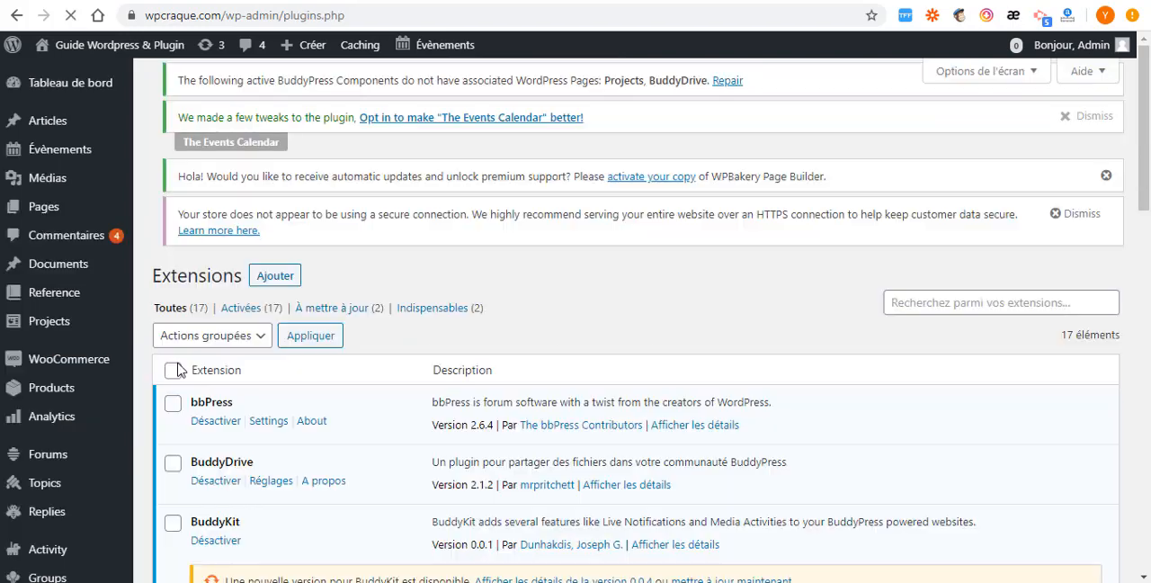
scroll(334, 381, "down", 5)
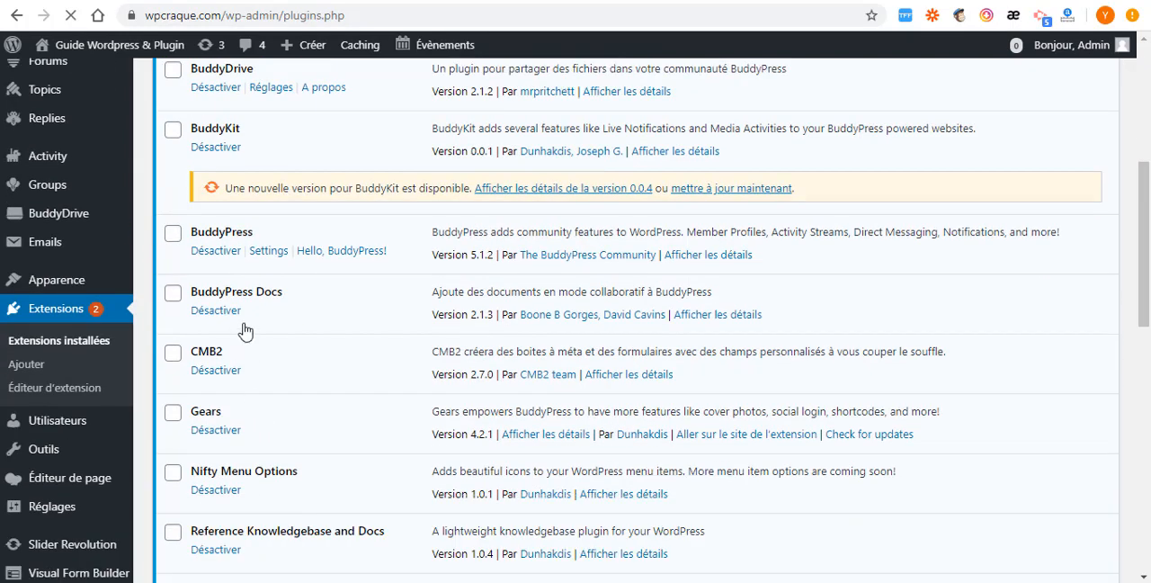
scroll(238, 306, "down", 1)
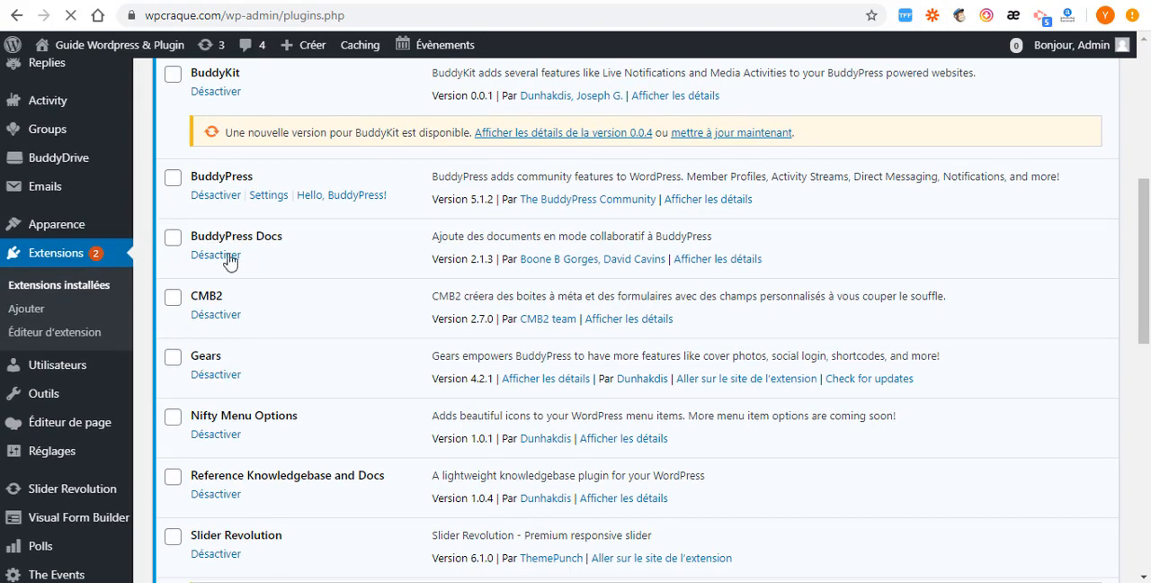
left_click(261, 200)
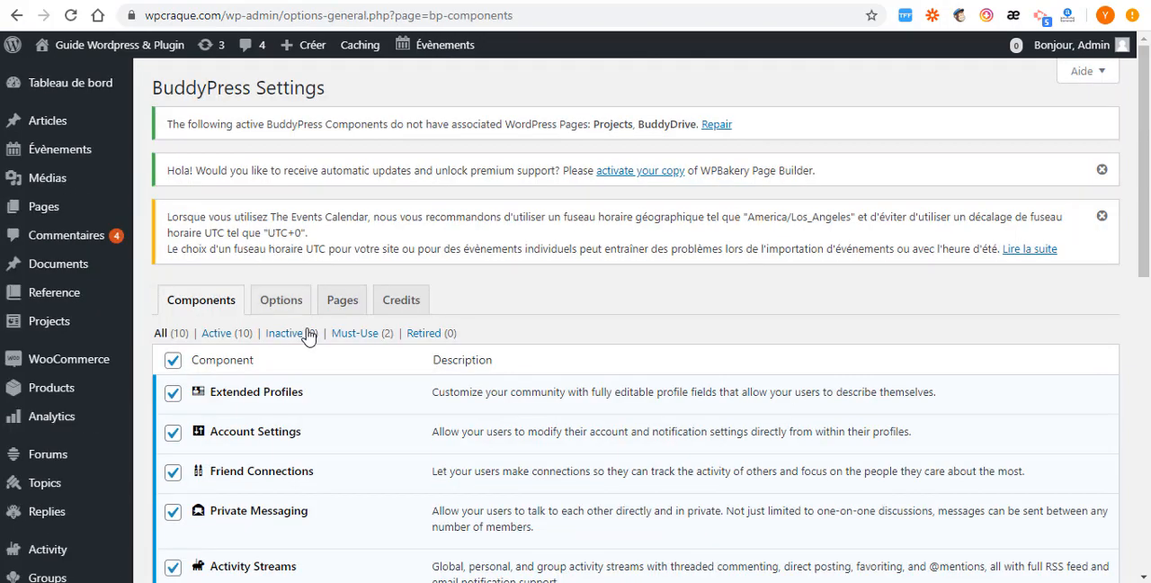
scroll(309, 331, "down", 3)
left_click(341, 131)
- Associate the BuddyPress Projects component with the Projects page
scroll(329, 331, "down", 3)
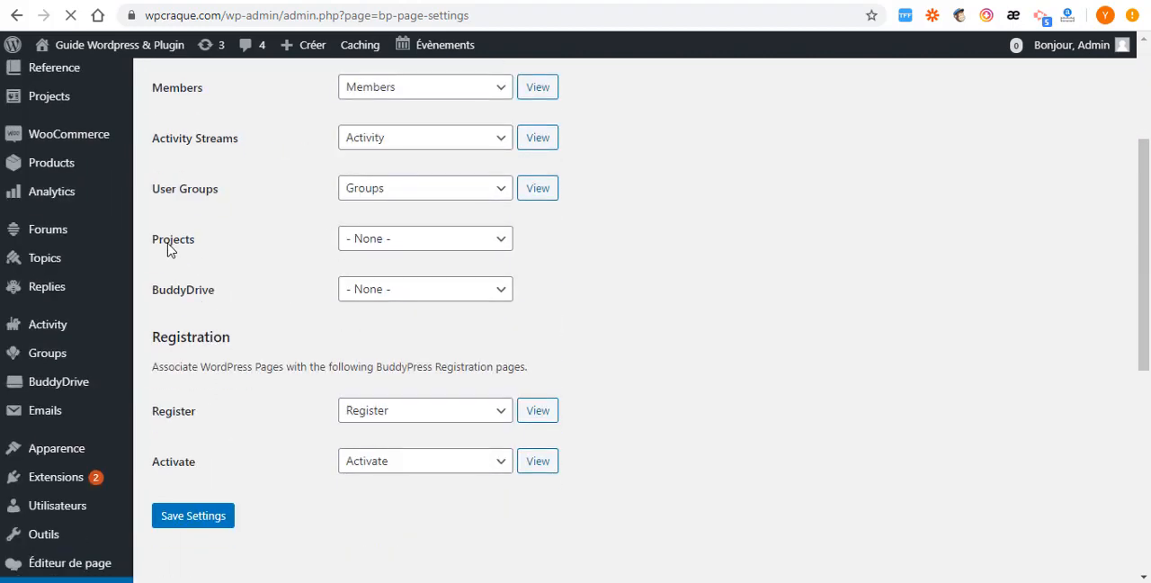
scroll(305, 239, "up", 1)
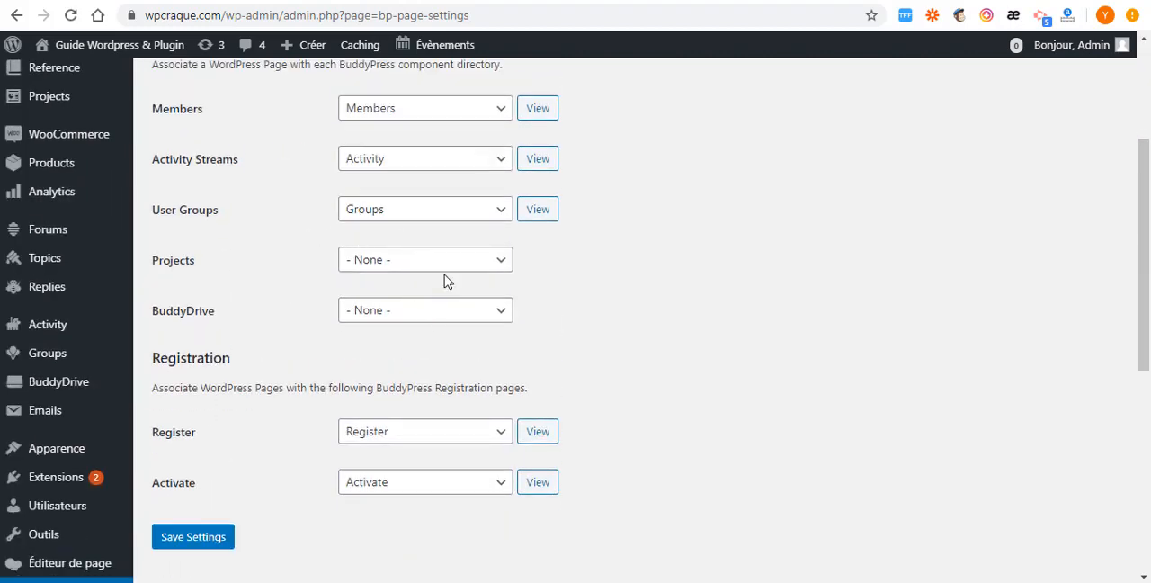
left_click(502, 263)
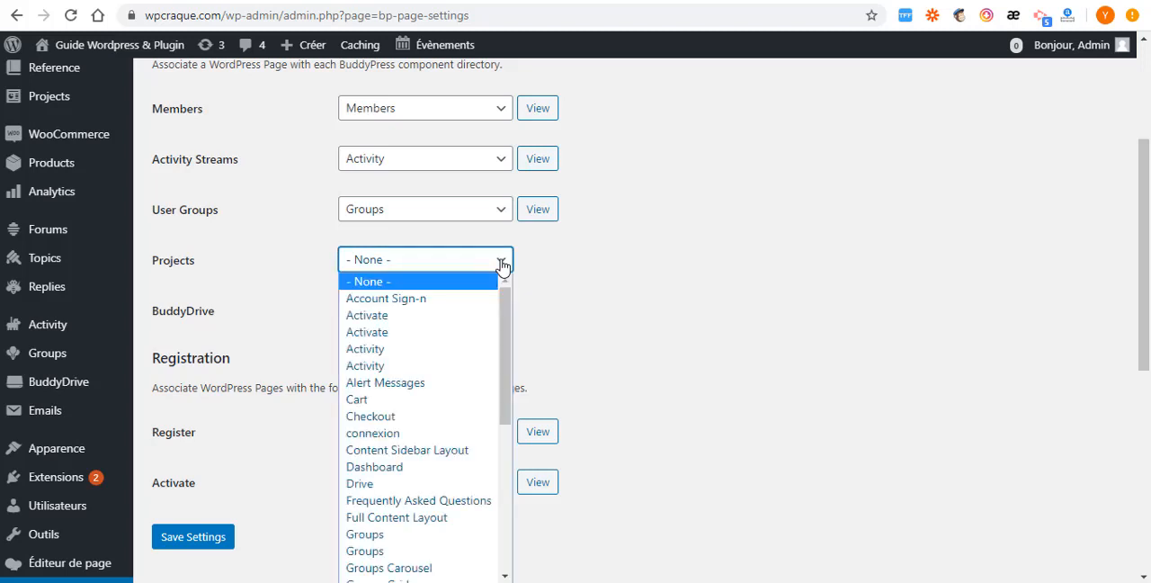
scroll(411, 401, "down", 2)
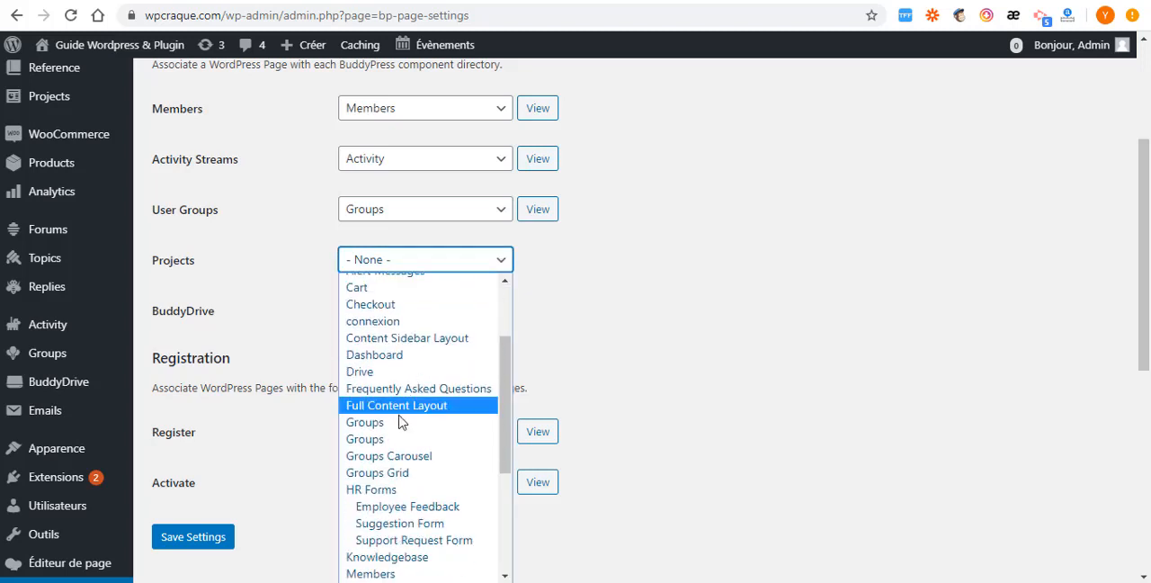
scroll(400, 432, "down", 3)
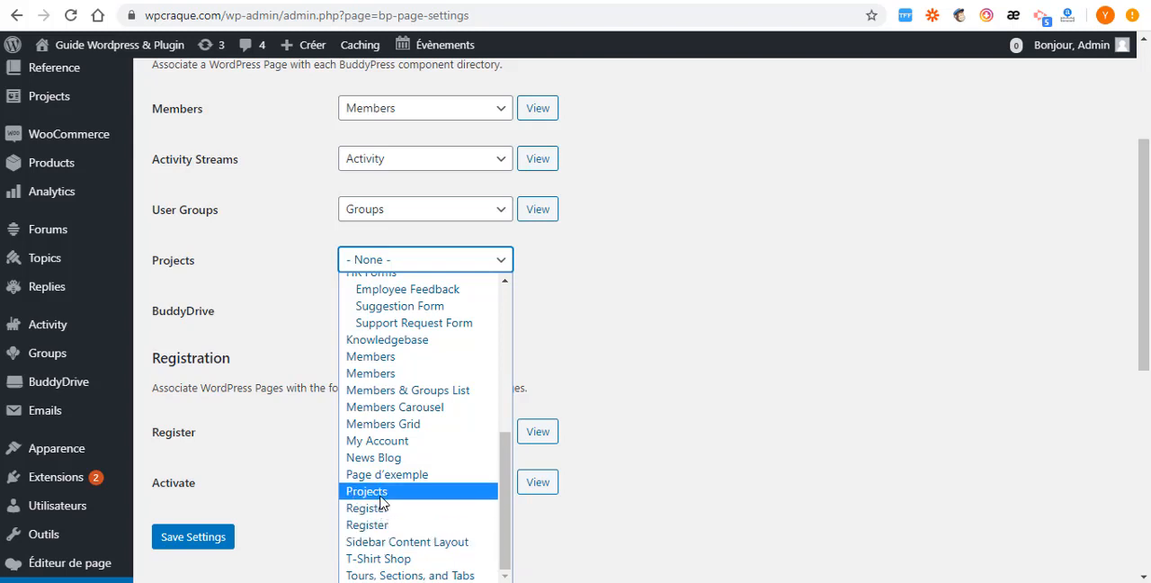
left_click(379, 494)
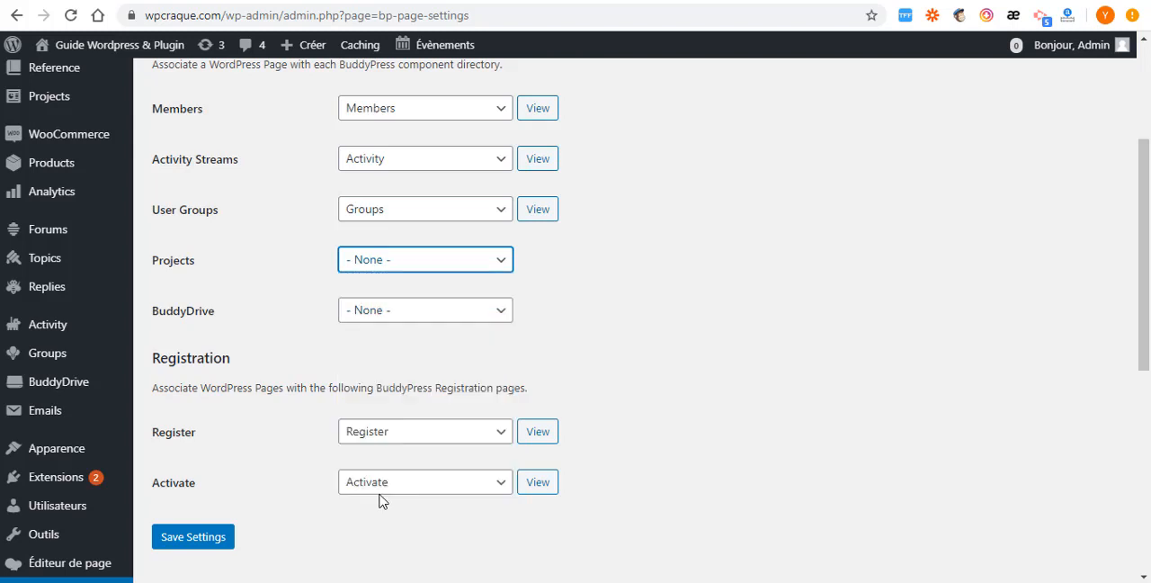
- Associate the BuddyDrive component with the Drive page and save the BuddyPress page settings
left_click(490, 314)
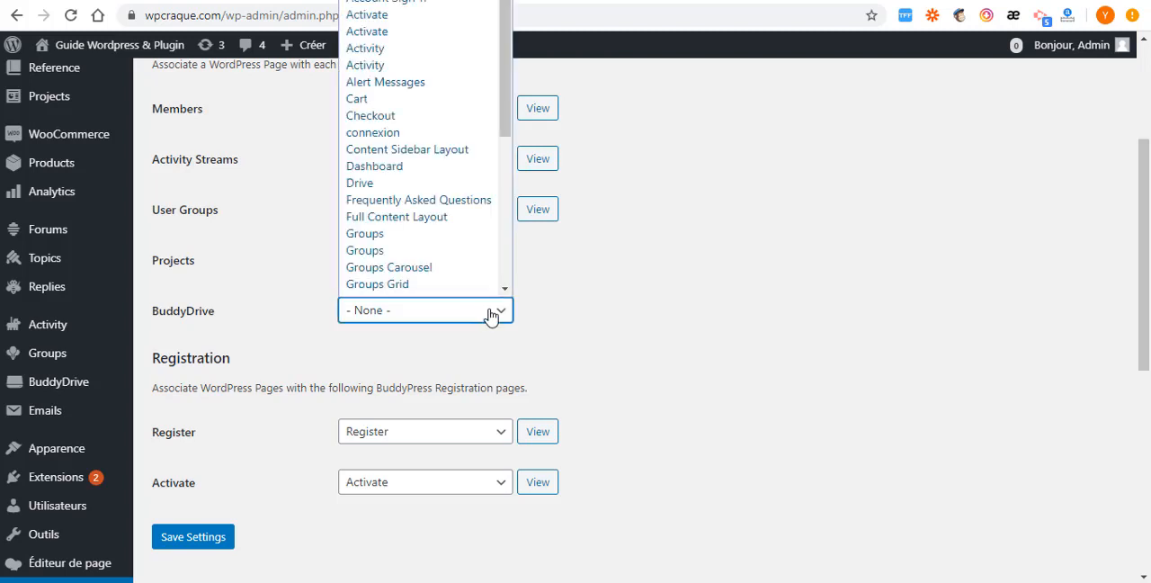
scroll(449, 243, "down", 1)
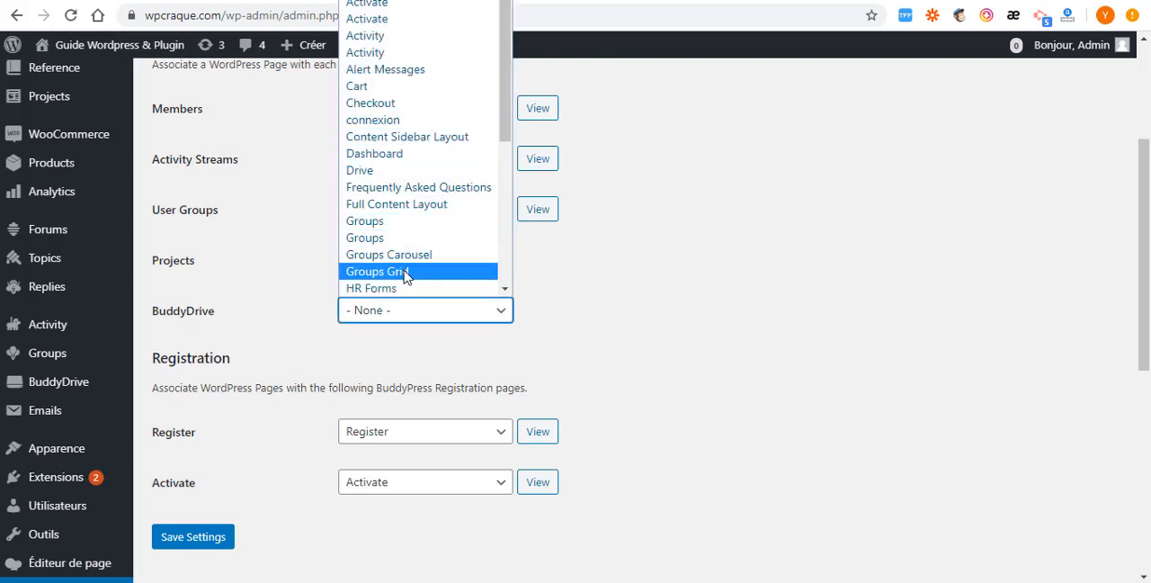
left_click(389, 171)
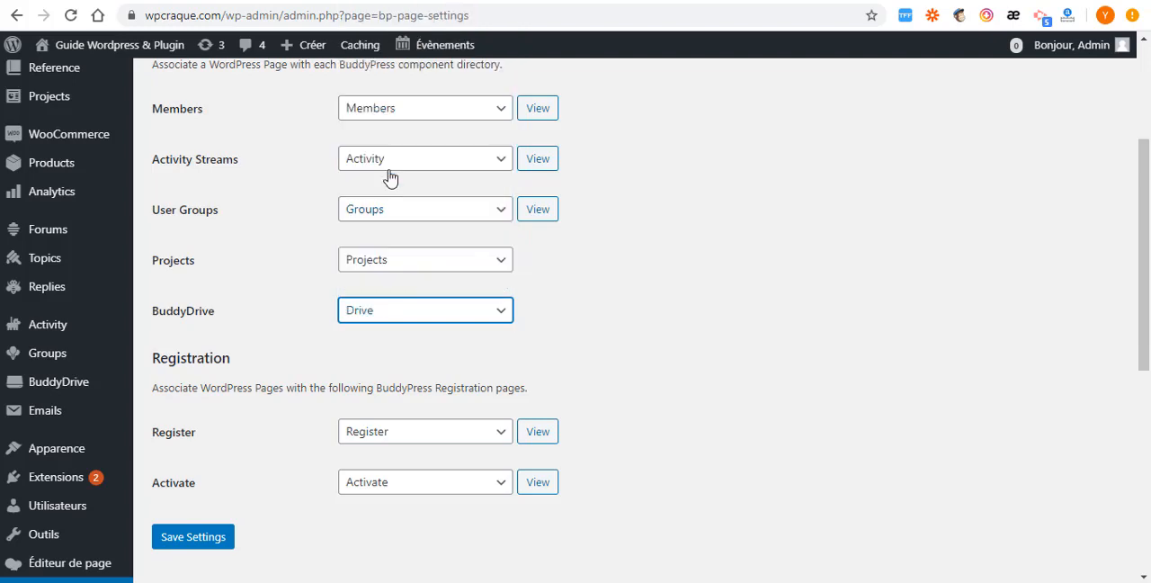
scroll(342, 297, "down", 3)
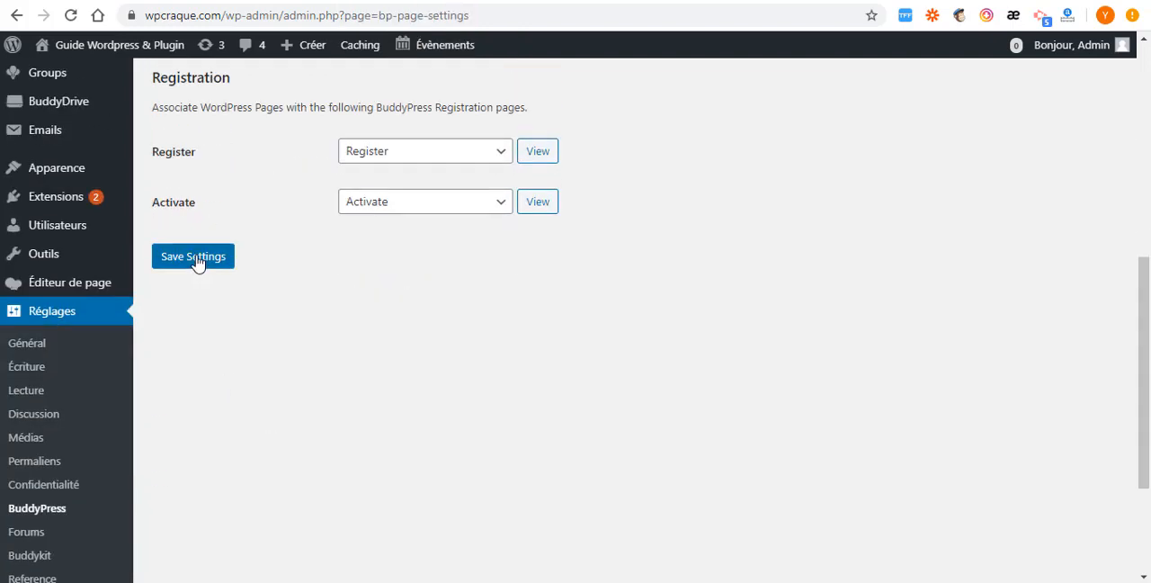
left_click(197, 261)
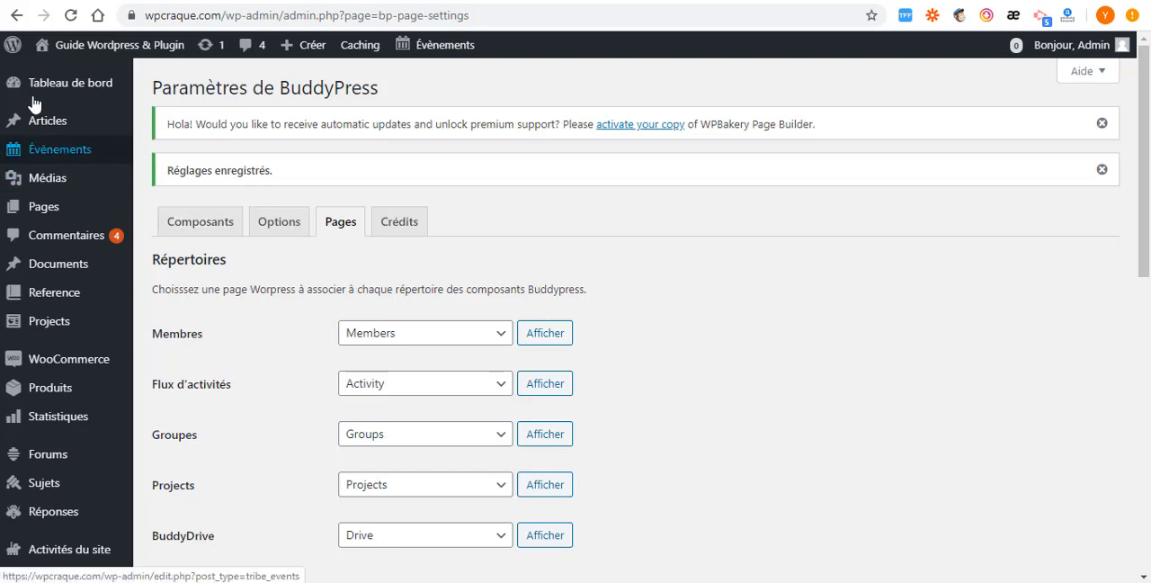
- Open the Dashboard page, the site's home page, for editing from the list of all pages
mouse_move(79, 159)
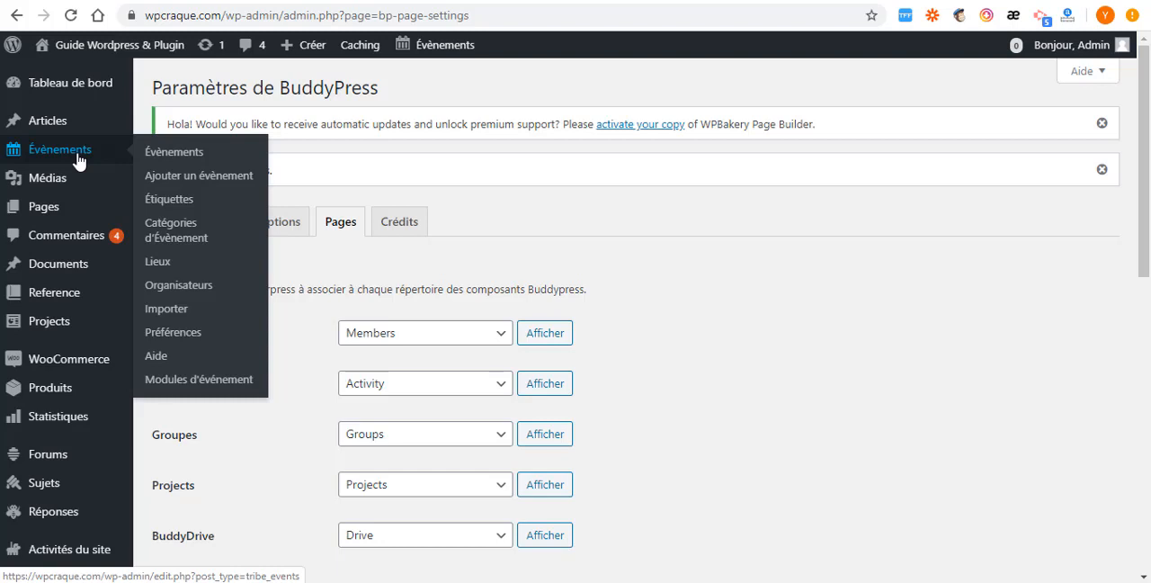
mouse_move(50, 212)
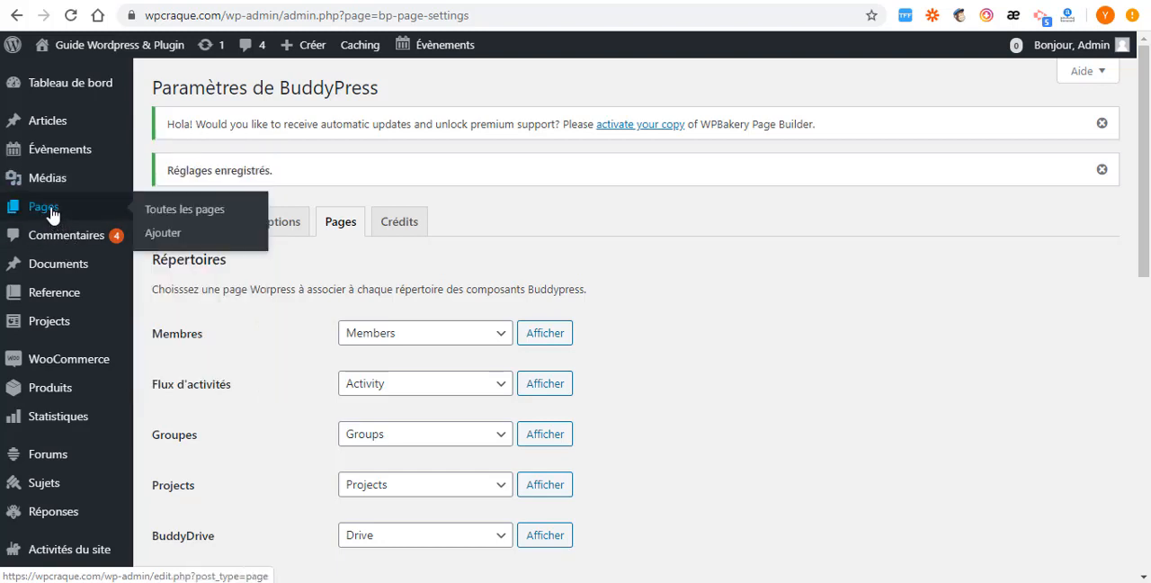
left_click(165, 234)
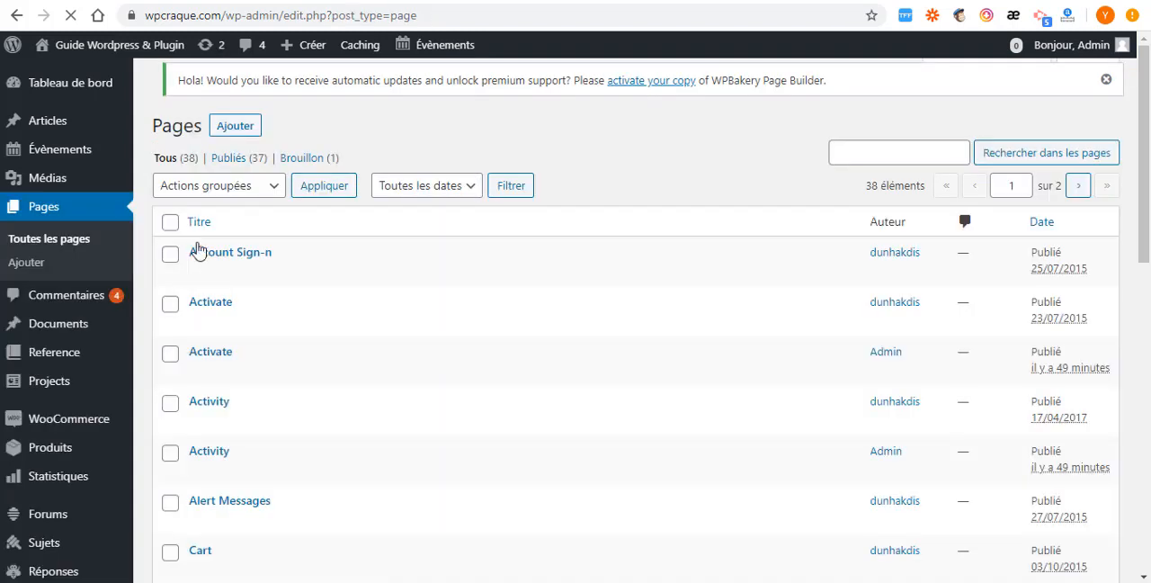
scroll(230, 288, "down", 4)
scroll(230, 288, "down", 3)
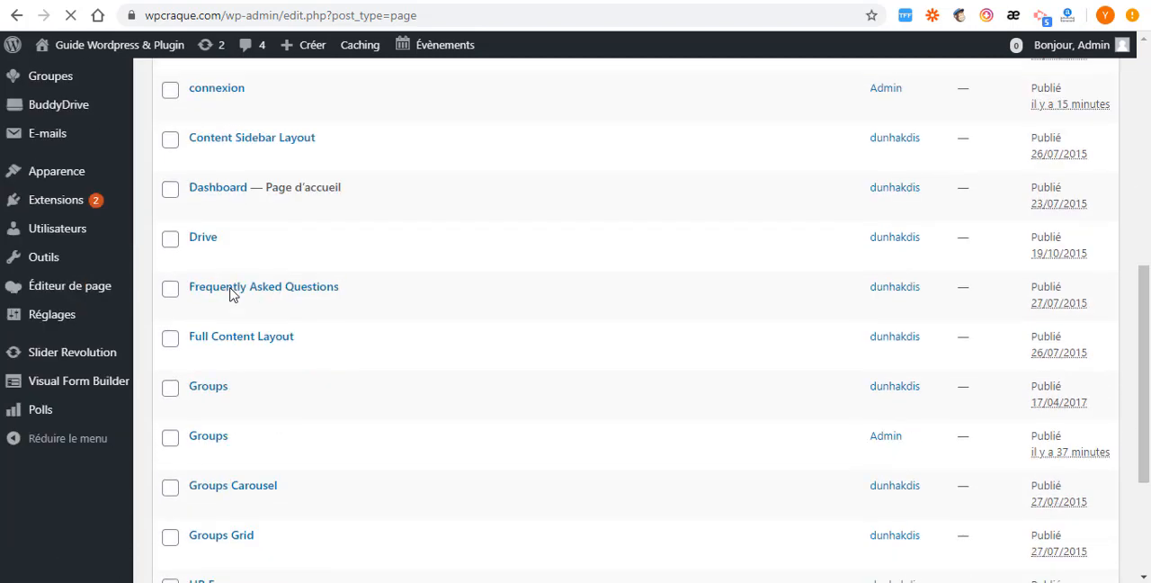
left_click(207, 212)
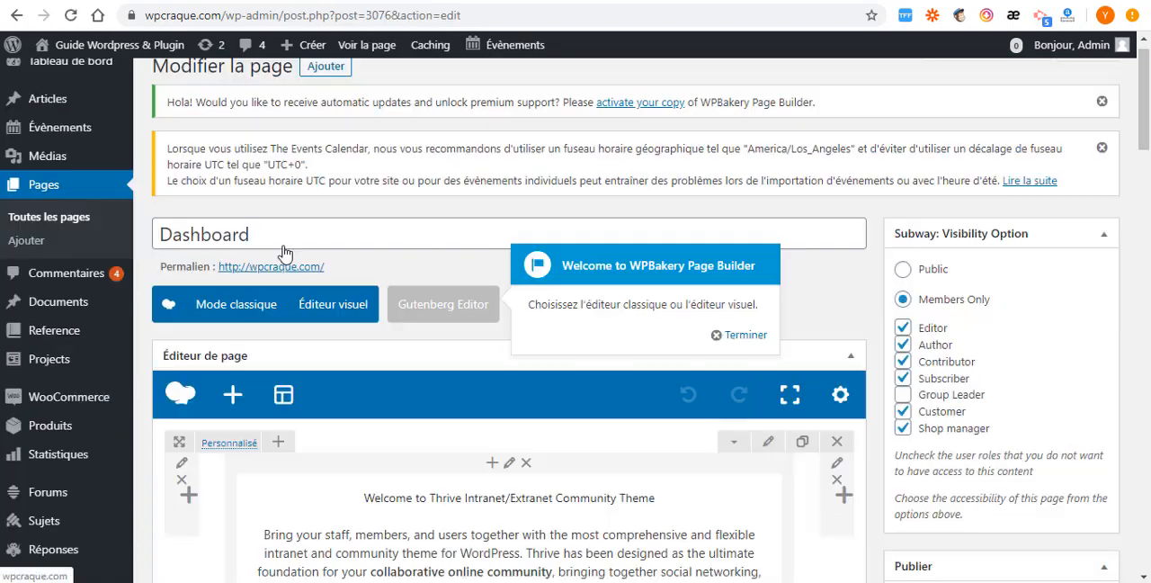
- Examine the Dashboard page's title, builder content, member visibility, and Thrive page layout and title style settings
left_click_drag(286, 234, 139, 248)
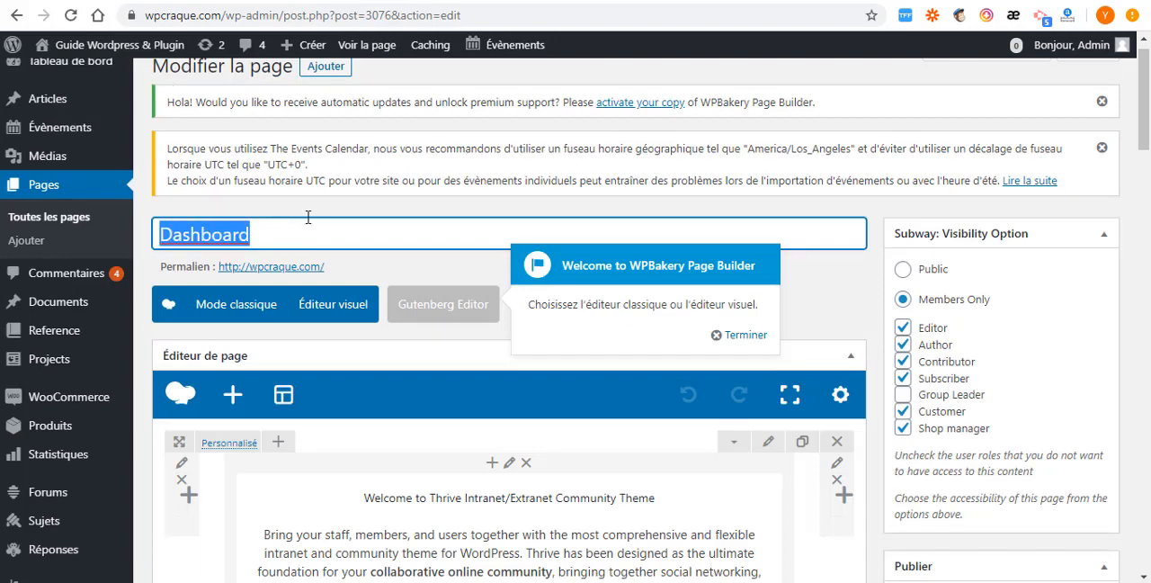
scroll(303, 297, "down", 7)
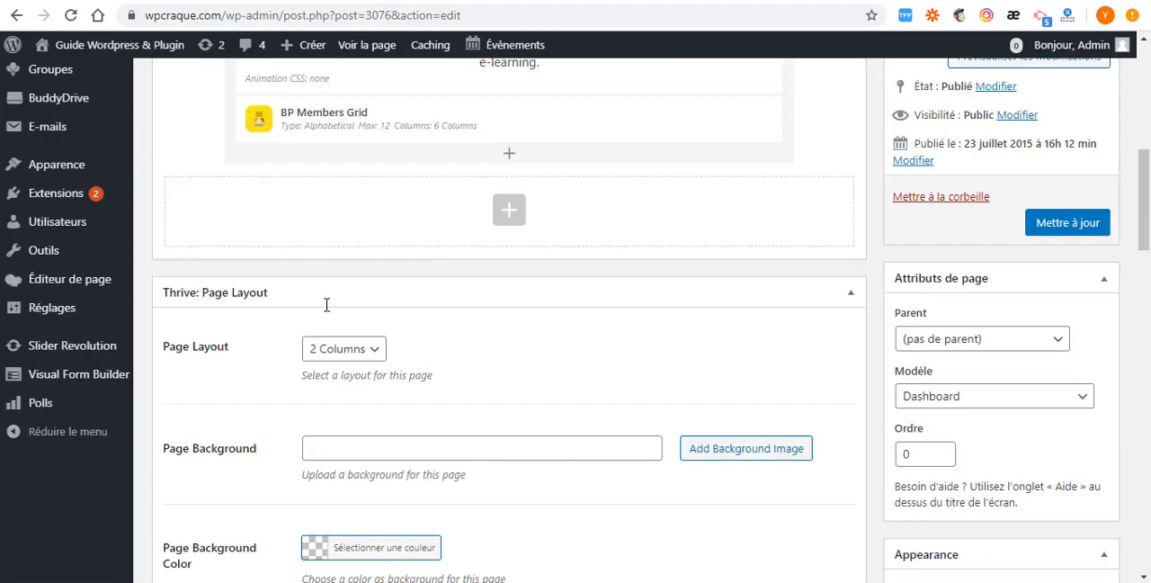
scroll(315, 322, "up", 5)
scroll(315, 319, "down", 5)
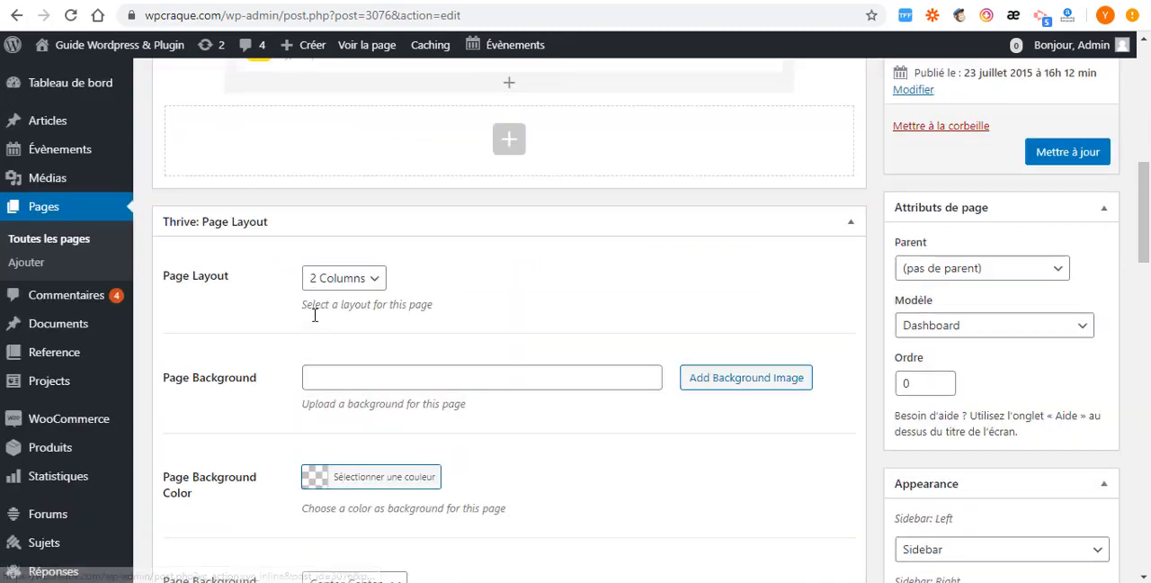
scroll(315, 315, "up", 5)
scroll(642, 309, "up", 3)
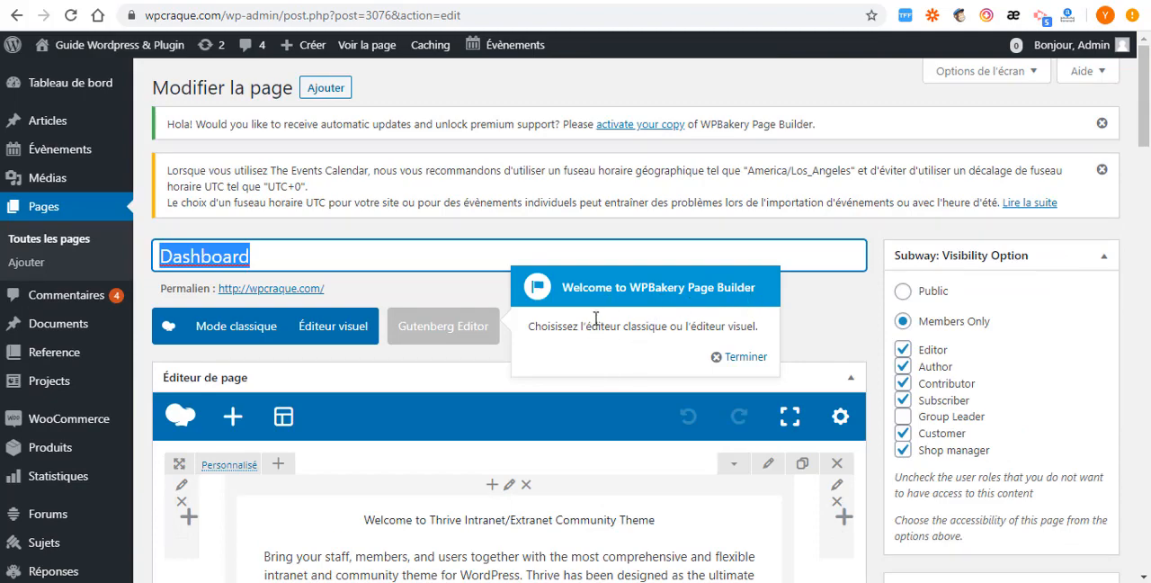
scroll(596, 320, "down", 3)
scroll(375, 306, "up", 3)
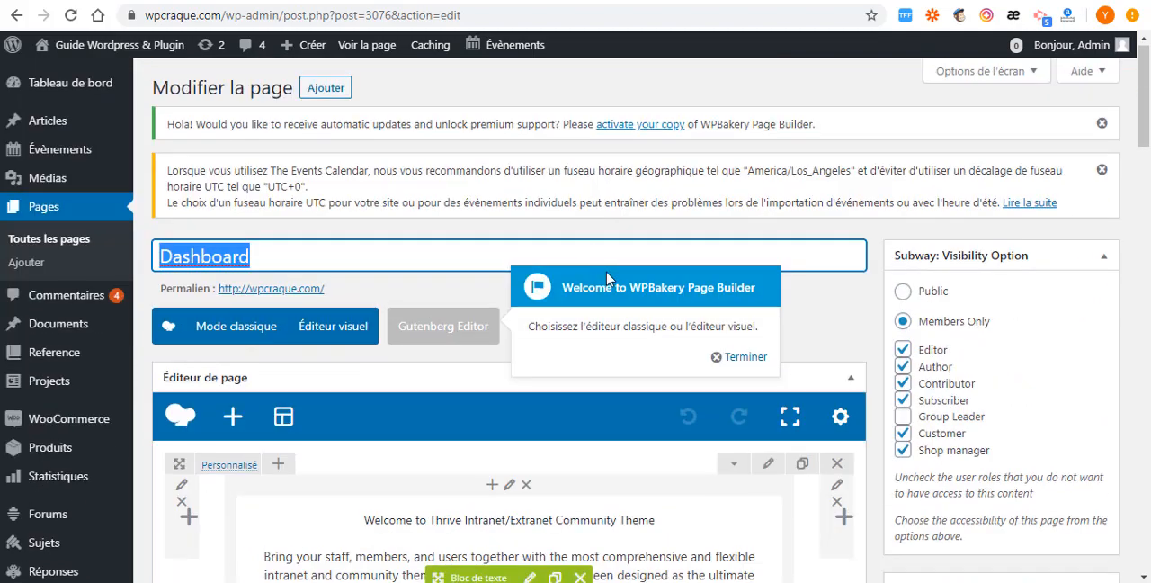
scroll(478, 346, "down", 3)
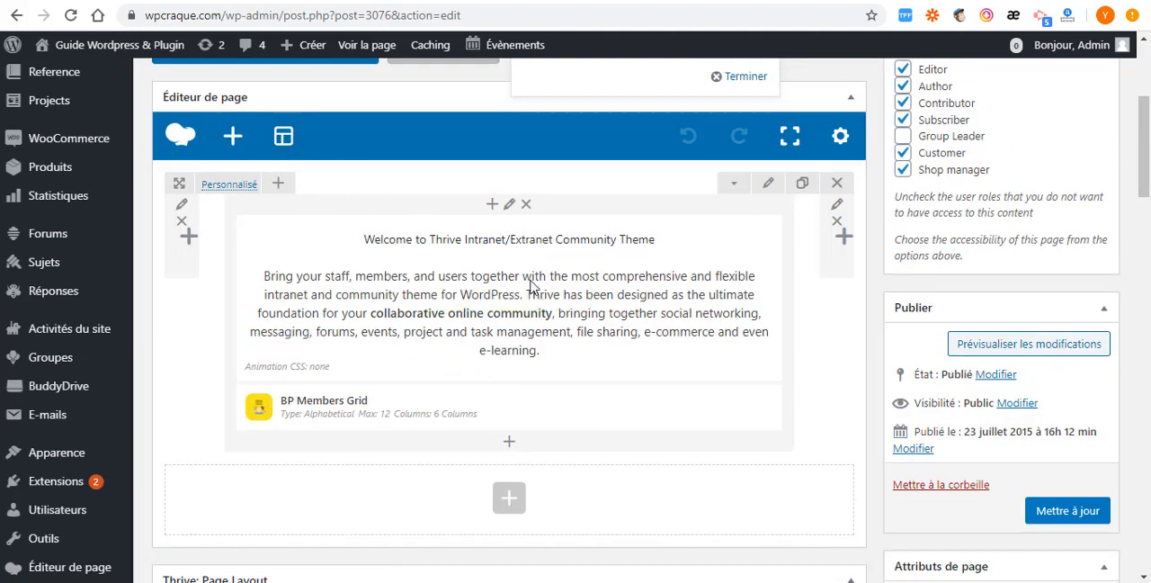
scroll(550, 119, "up", 3)
scroll(489, 207, "down", 5)
scroll(489, 211, "down", 3)
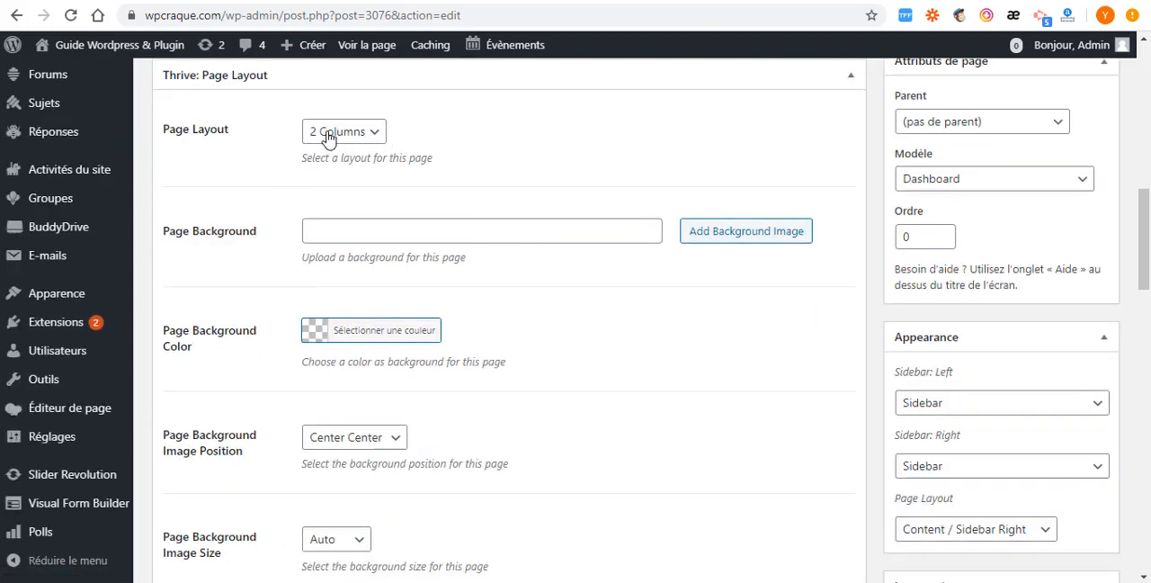
scroll(351, 179, "down", 5)
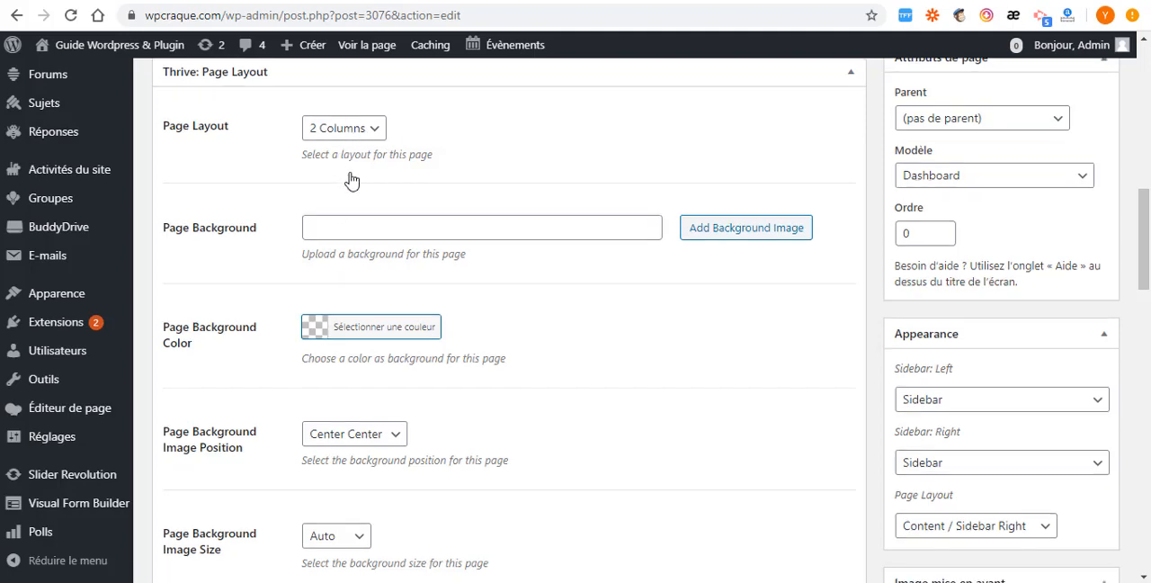
scroll(347, 235, "down", 17)
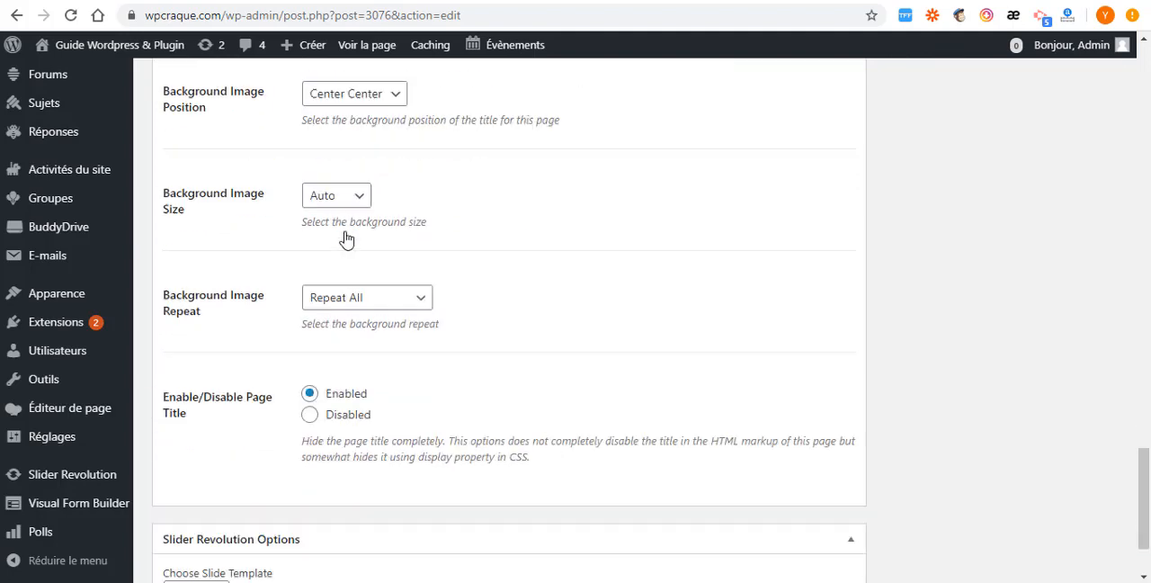
- Review the available templates in the page attributes and keep Dashboard as the page's template
scroll(910, 195, "up", 20)
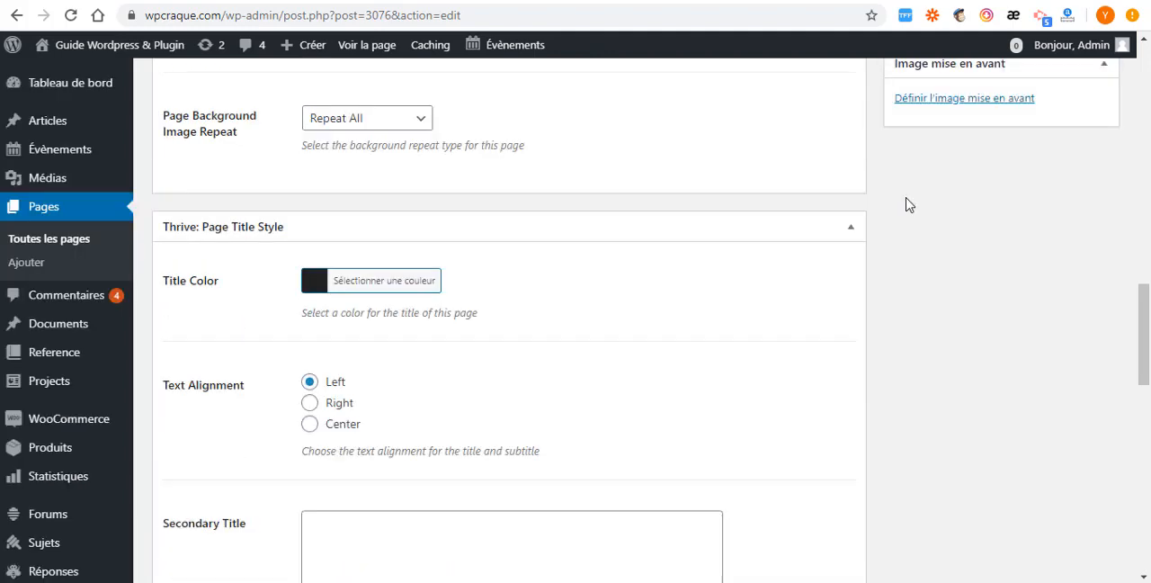
scroll(908, 180, "up", 2)
scroll(944, 171, "down", 2)
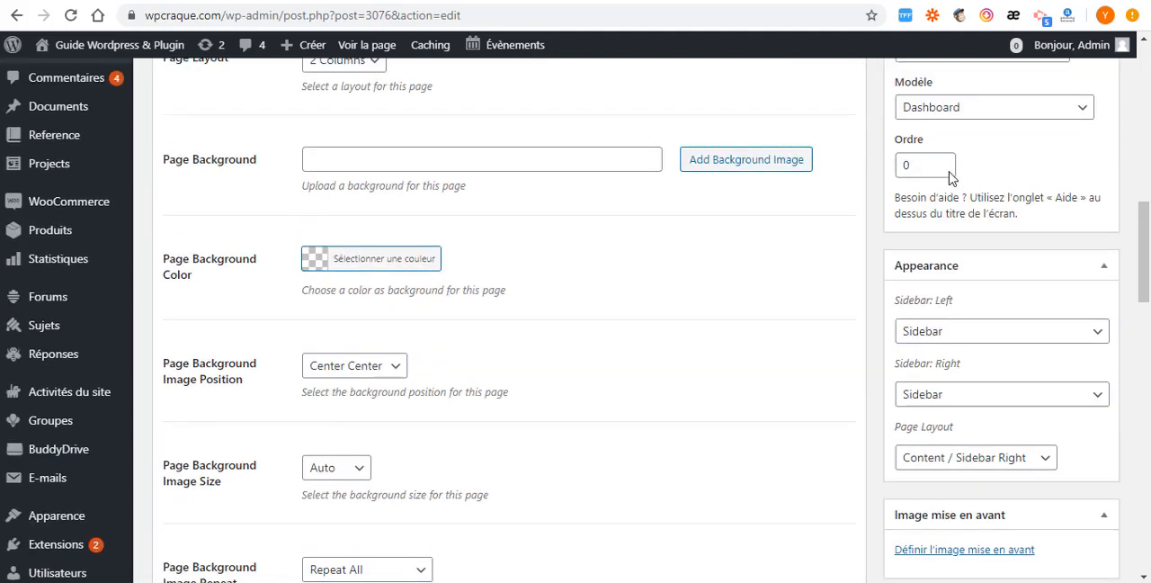
scroll(1026, 205, "up", 1)
left_click(1042, 223)
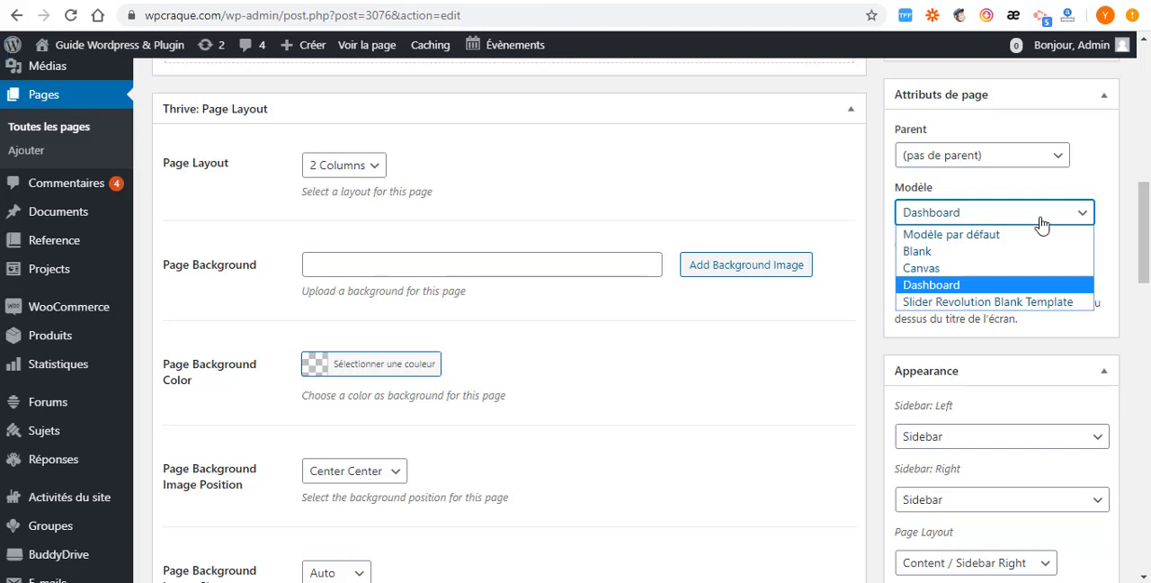
left_click(952, 286)
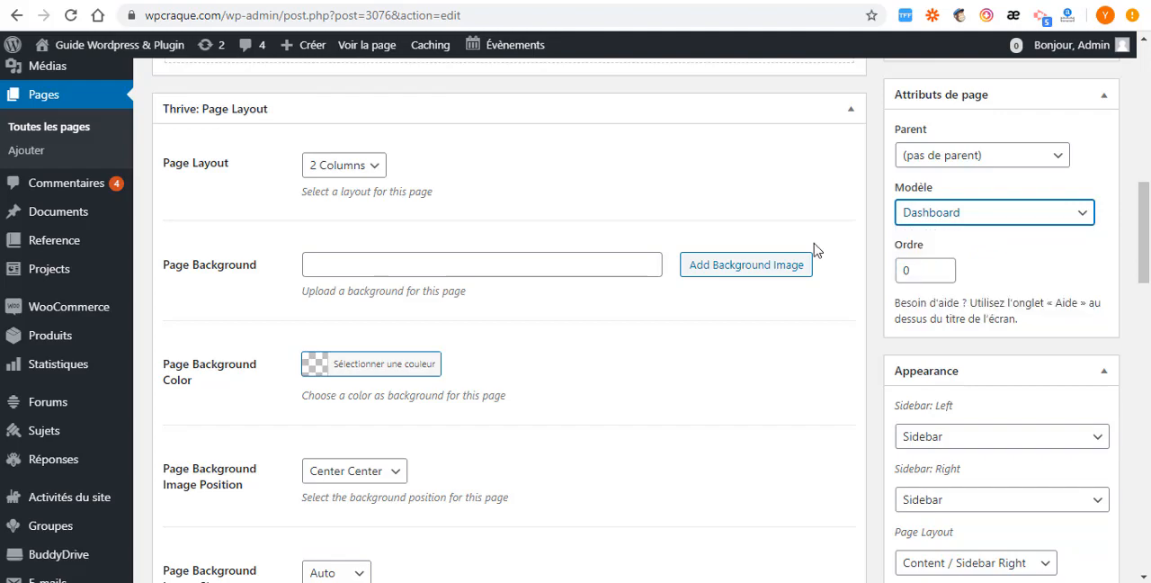
- Rename the Dashboard page to Accueil and update the page
scroll(926, 180, "up", 10)
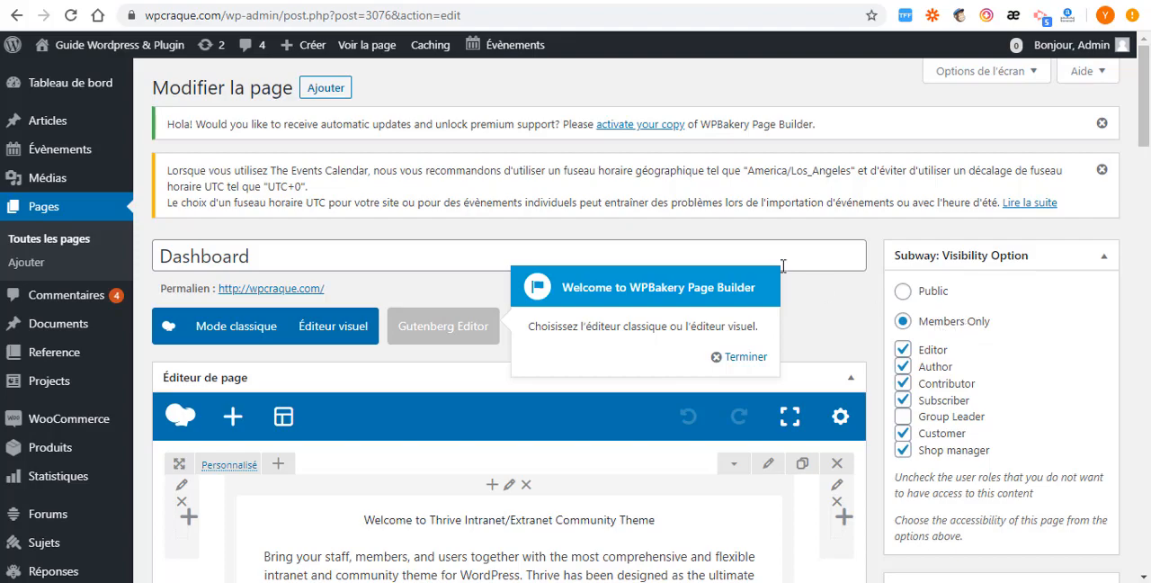
scroll(566, 153, "down", 15)
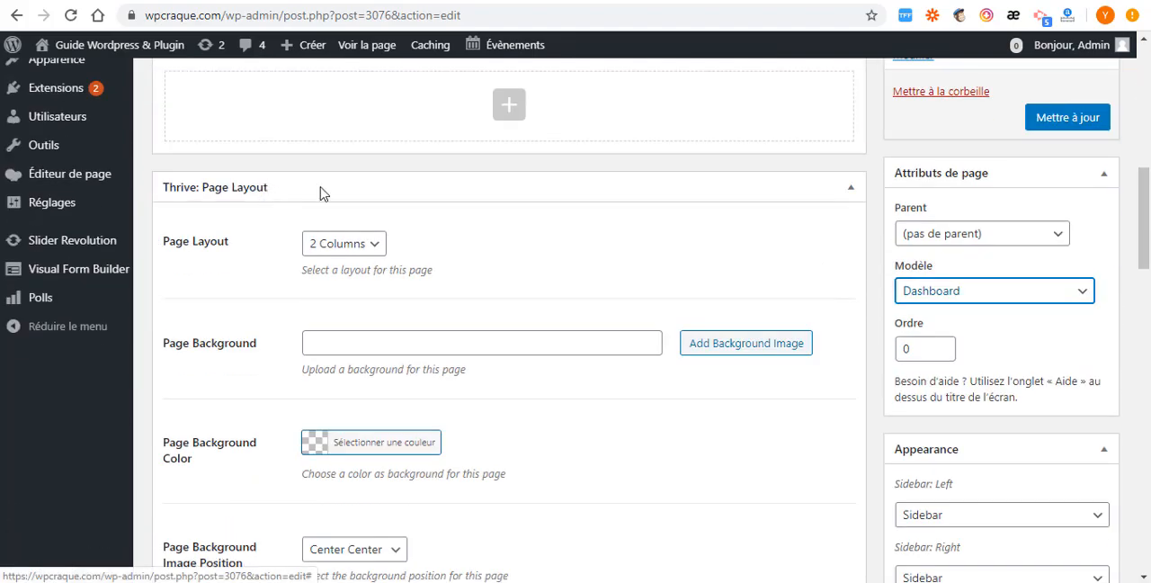
scroll(373, 196, "up", 15)
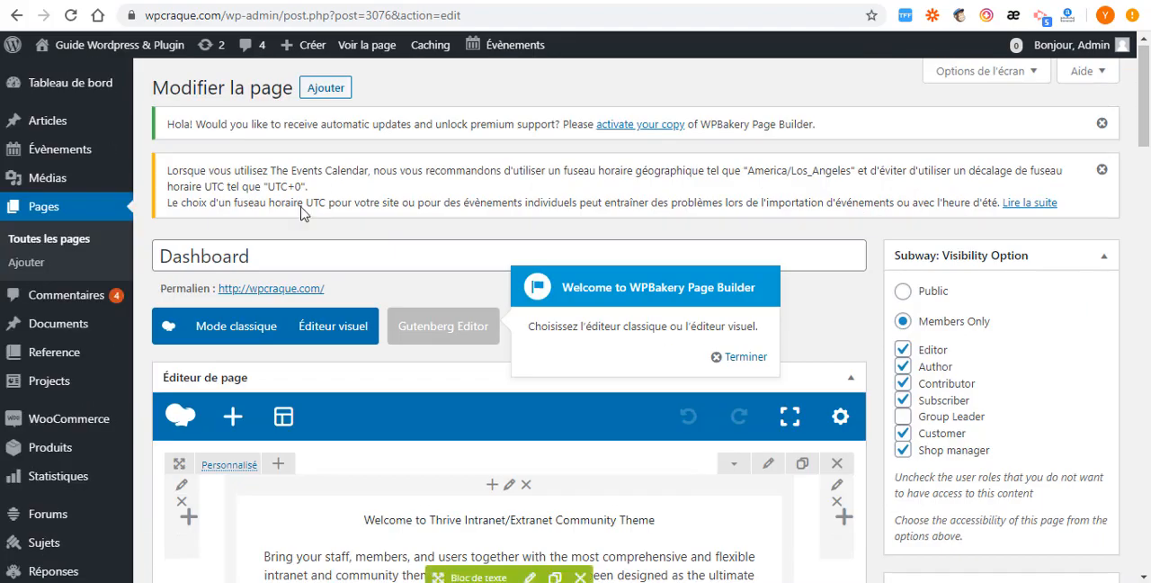
left_click_drag(279, 254, 91, 250)
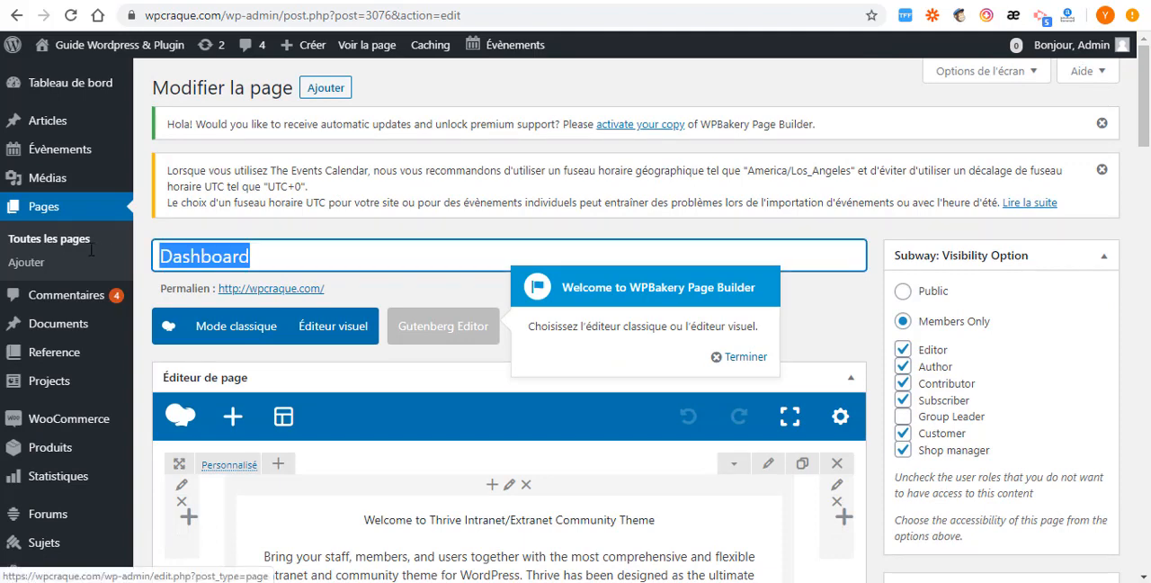
type("Accueil")
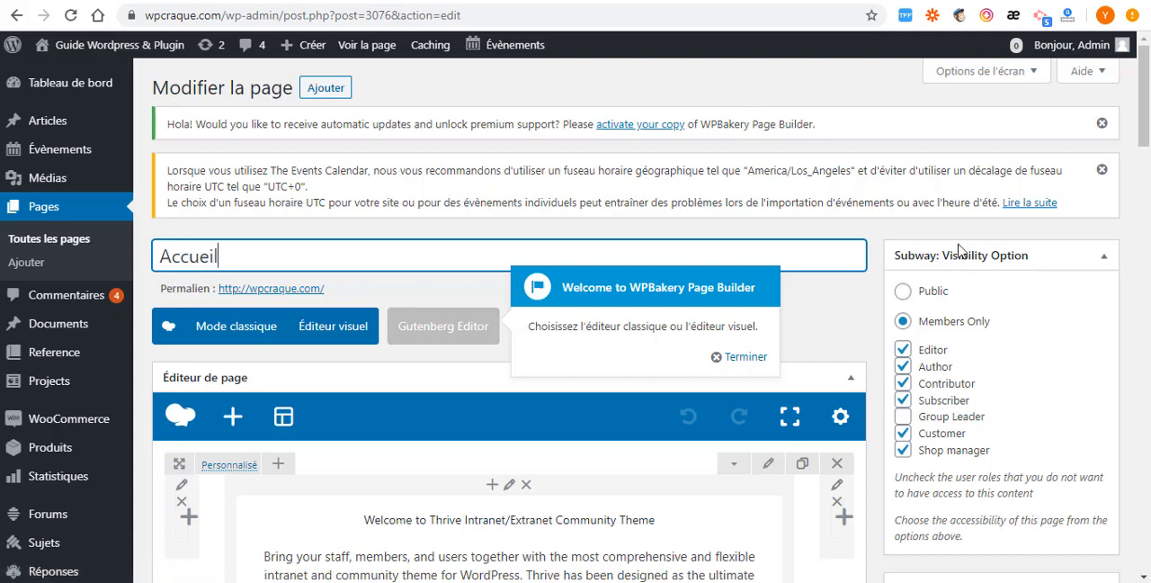
scroll(908, 324, "down", 8)
left_click(1066, 176)
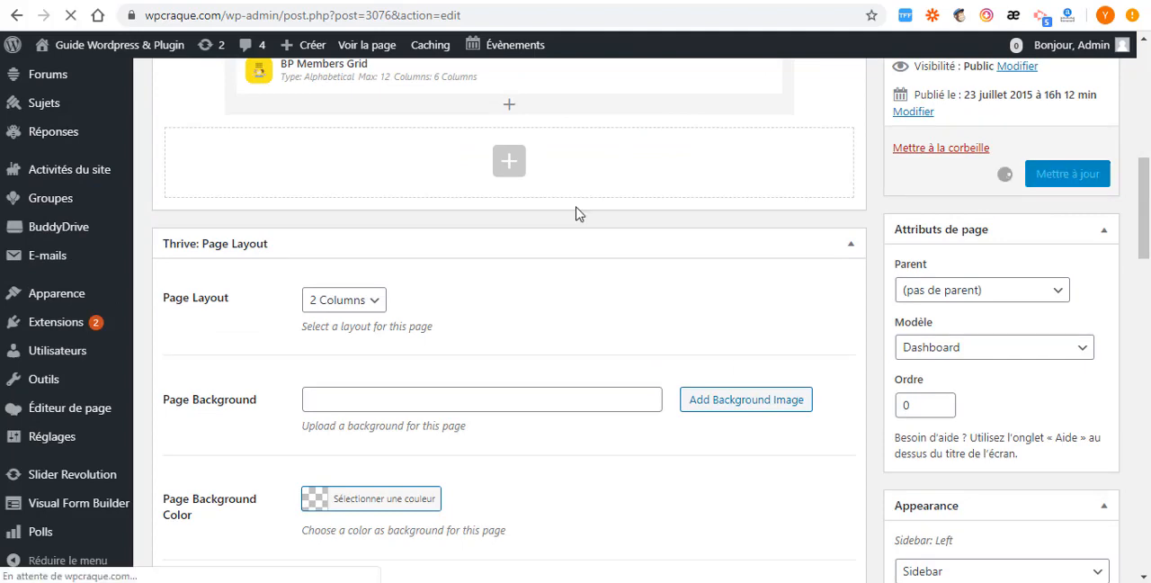
scroll(594, 234, "down", 4)
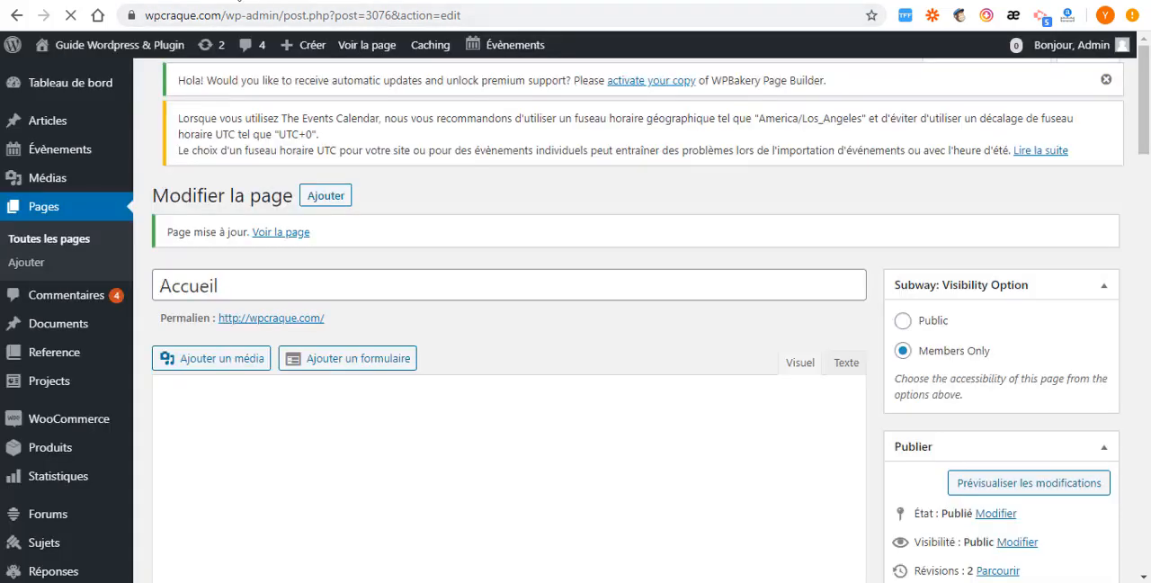
- Reload the site's front page in its own browser tab and check the side menu and home page content
left_click(237, 0)
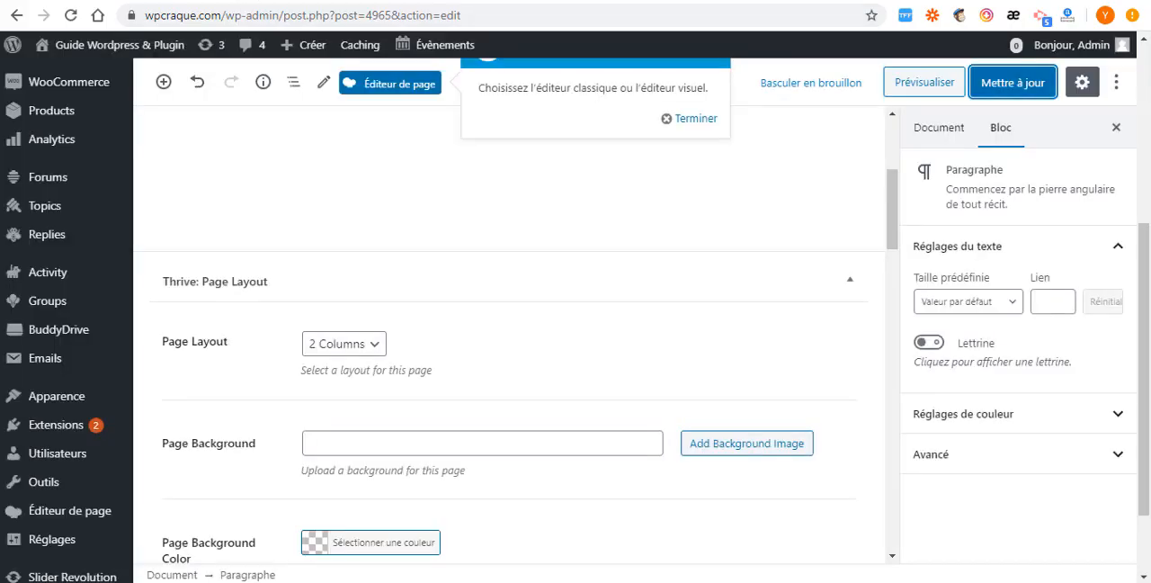
left_click(227, 0)
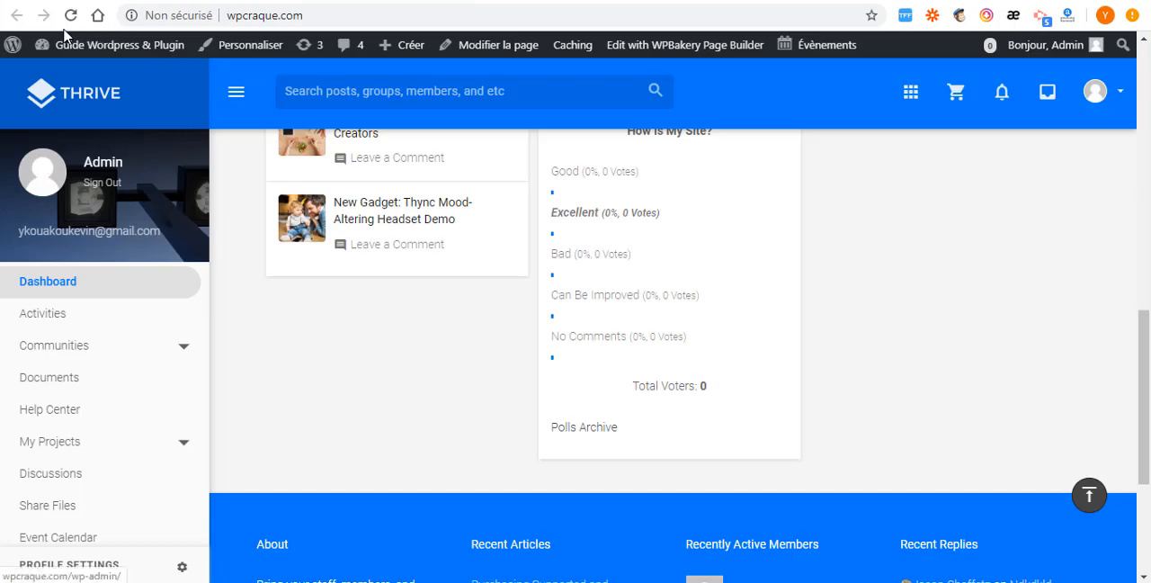
left_click(72, 14)
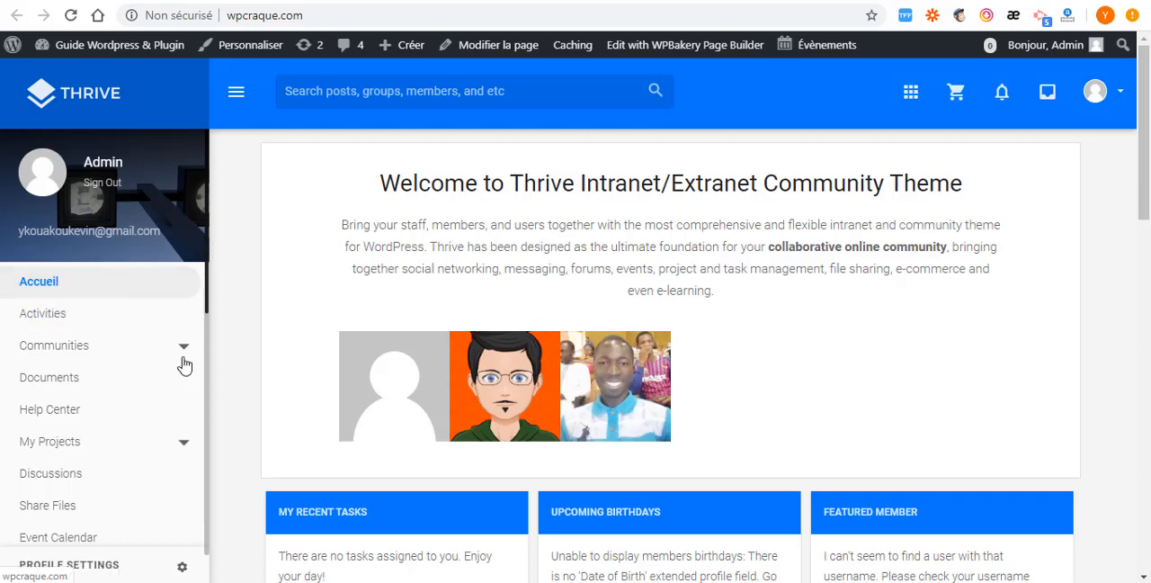
scroll(554, 331, "down", 2)
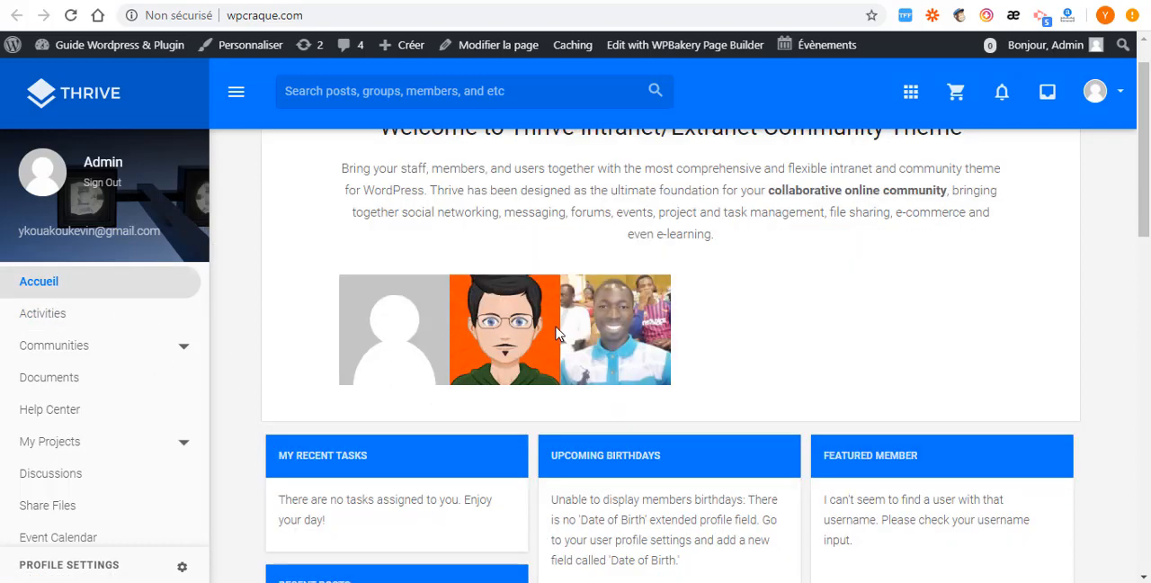
scroll(556, 335, "down", 10)
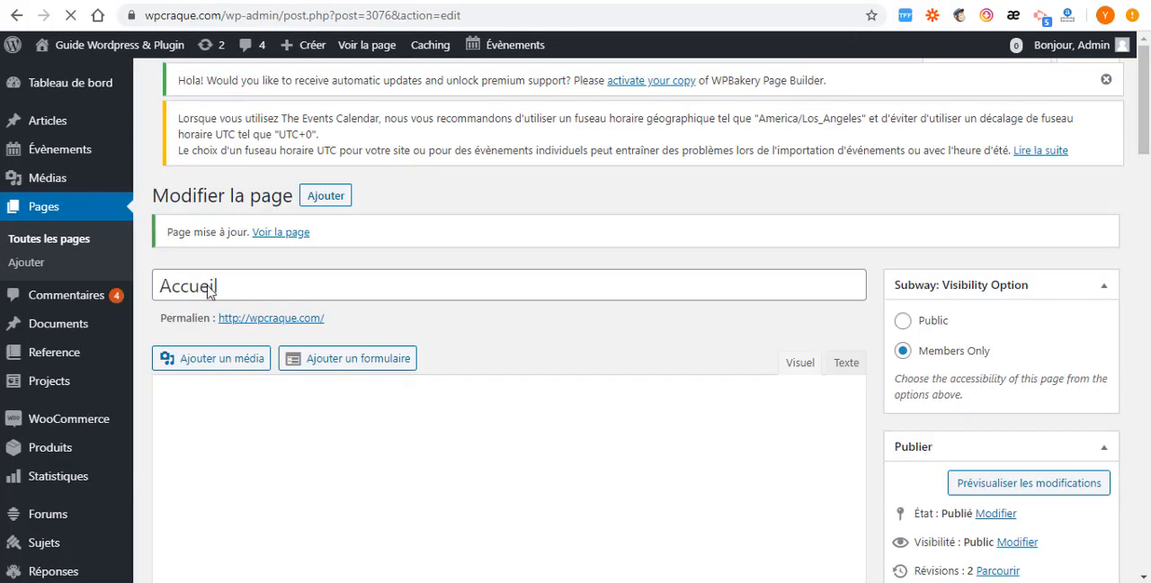
- Open the theme's menu editor and look over the structure of the Example ToC menu
scroll(99, 374, "down", 2)
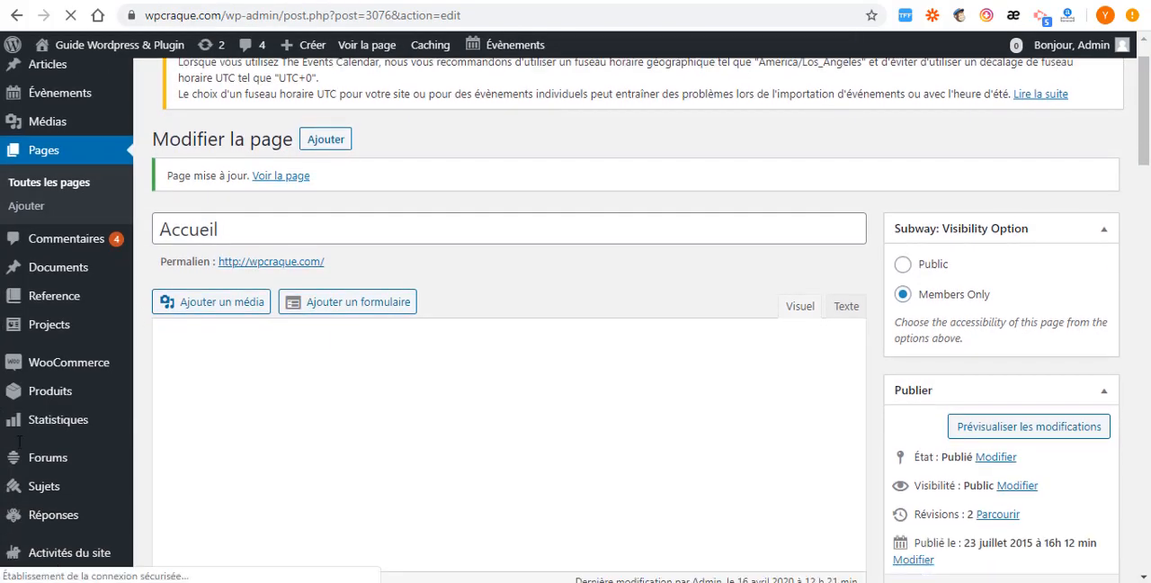
scroll(60, 420, "down", 4)
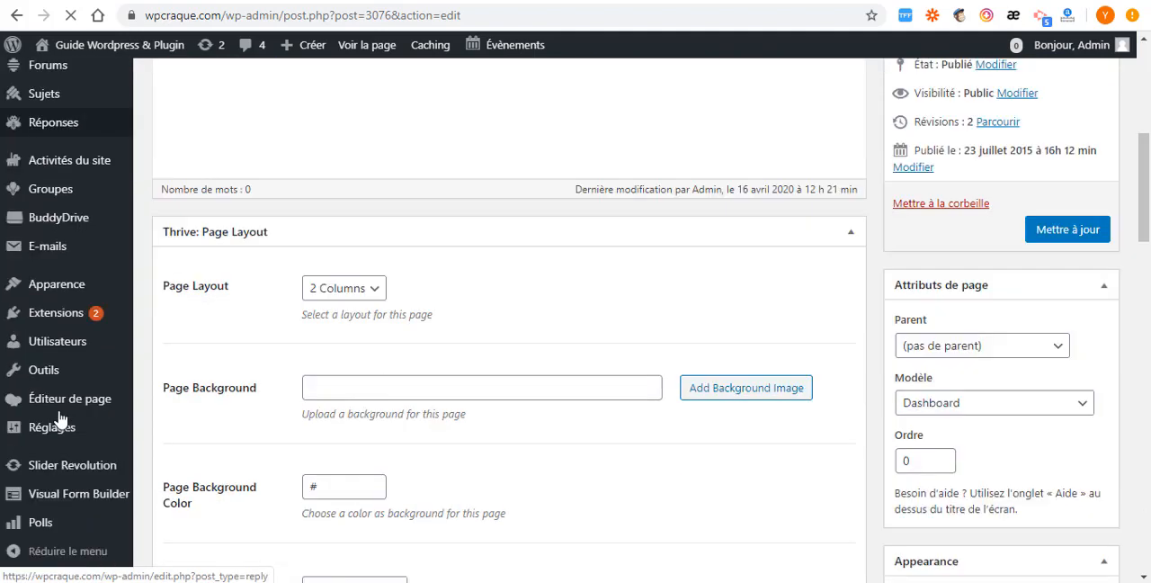
mouse_move(48, 346)
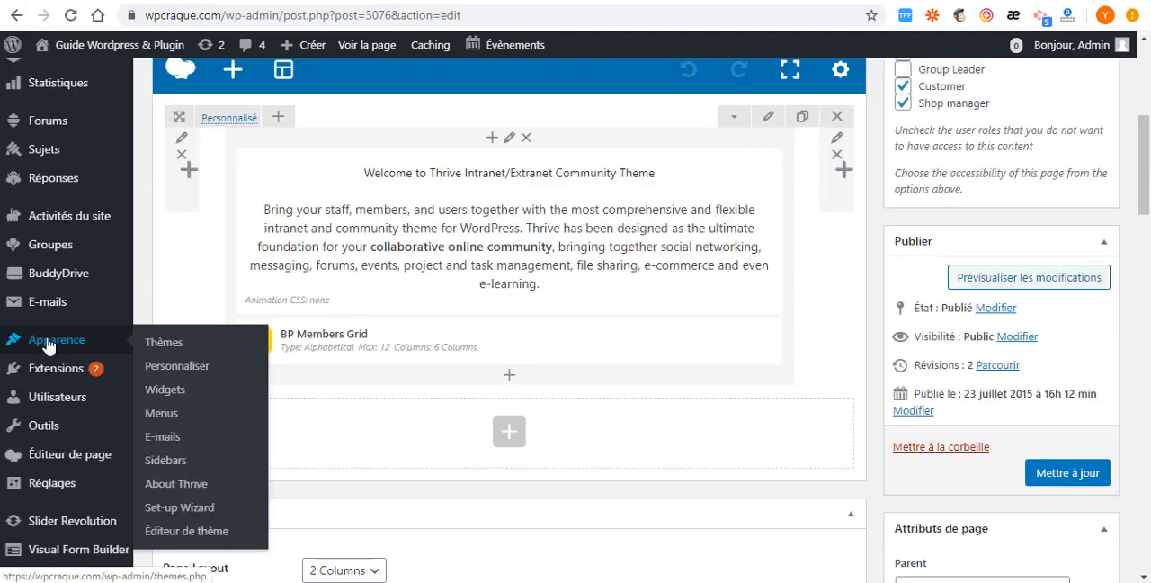
left_click(164, 413)
scroll(609, 334, "down", 4)
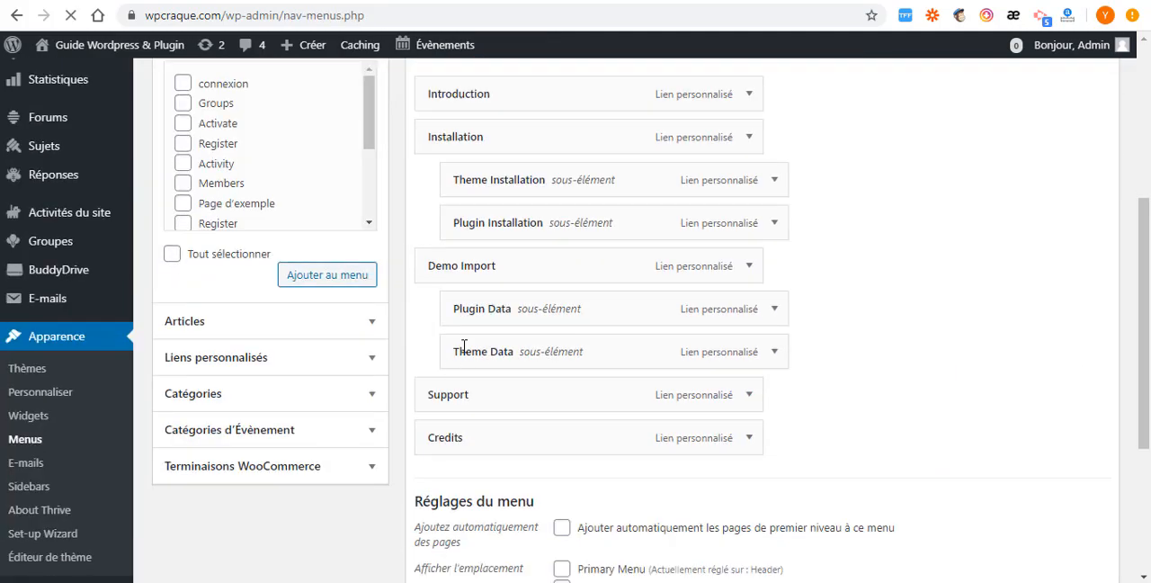
scroll(487, 303, "up", 4)
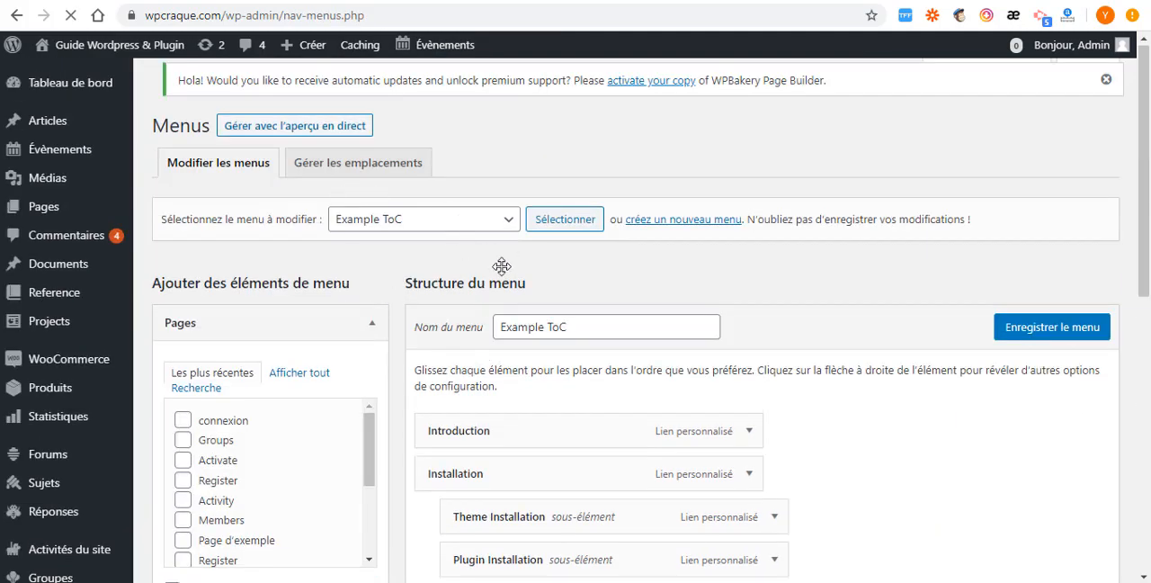
scroll(474, 278, "down", 2)
scroll(479, 270, "up", 2)
scroll(424, 315, "down", 3)
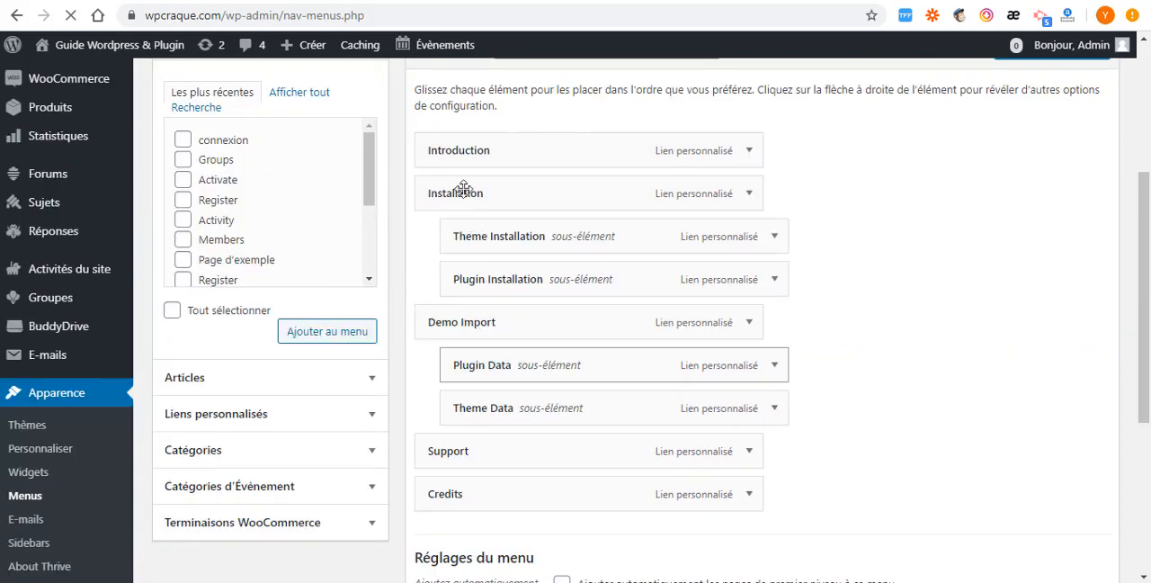
- Open the menu location settings and review the menus available for Primary Menu, keeping Header assigned
scroll(462, 187, "up", 3)
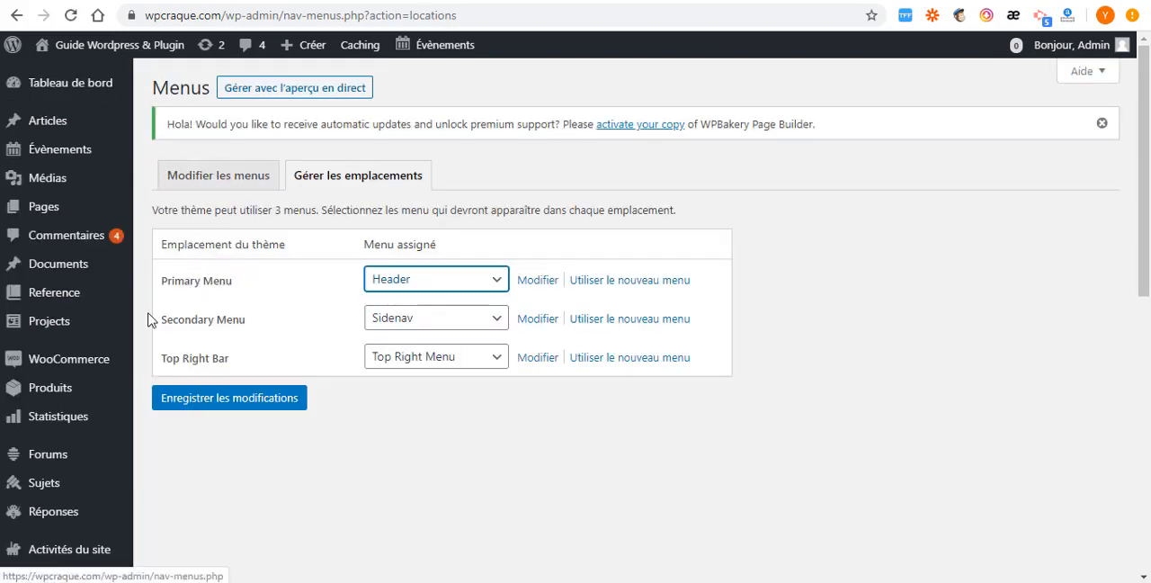
left_click(490, 282)
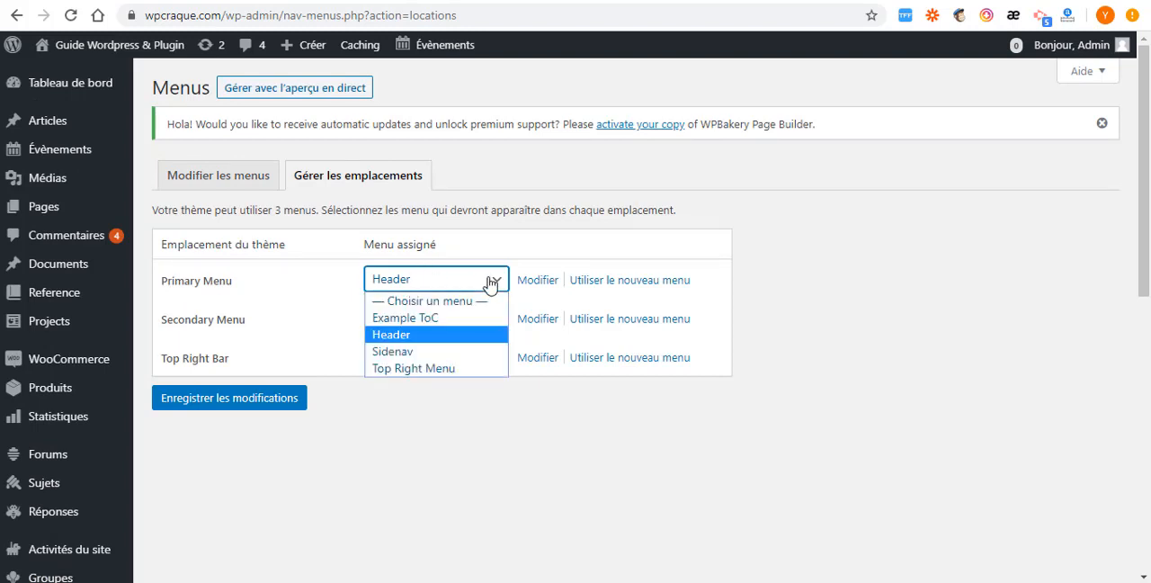
left_click(490, 282)
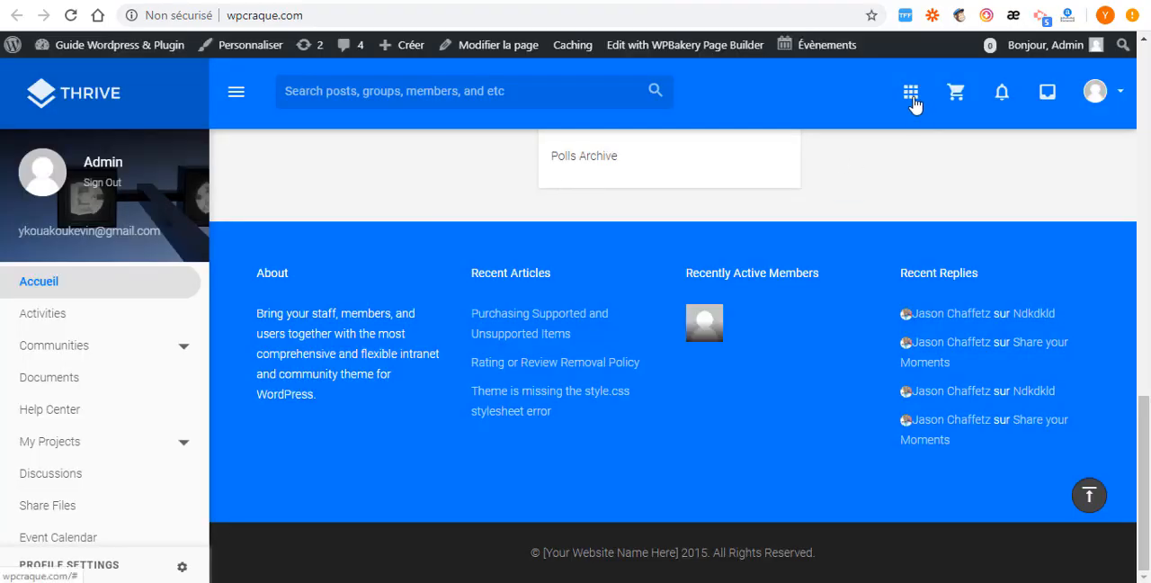
- Inspect the header grid menu, side menu and profile menu on the site's front page, and return to the menu locations
left_click(912, 97)
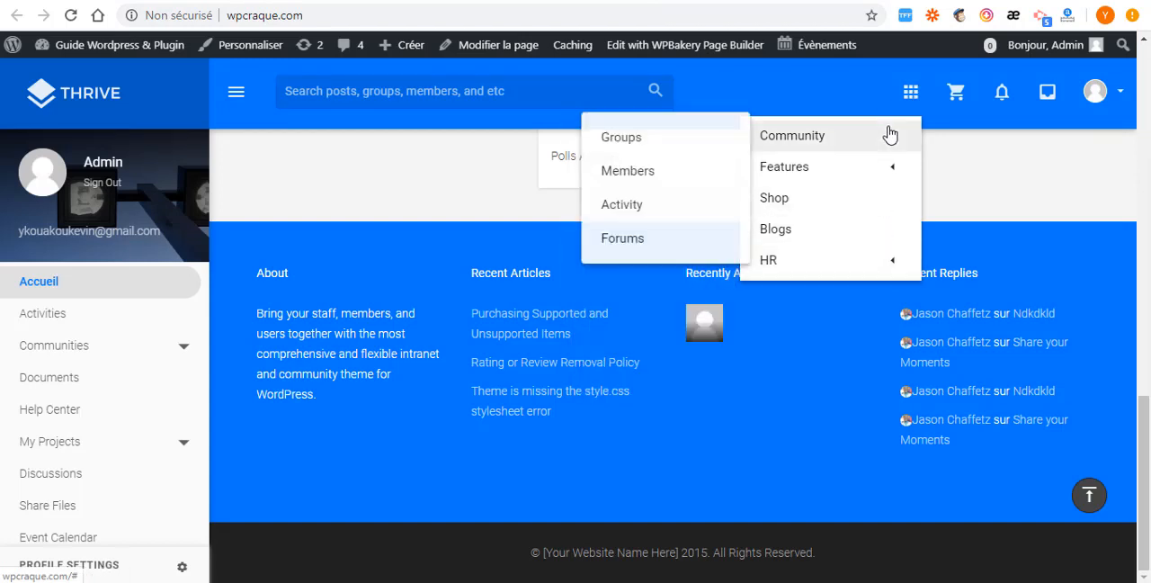
mouse_move(892, 273)
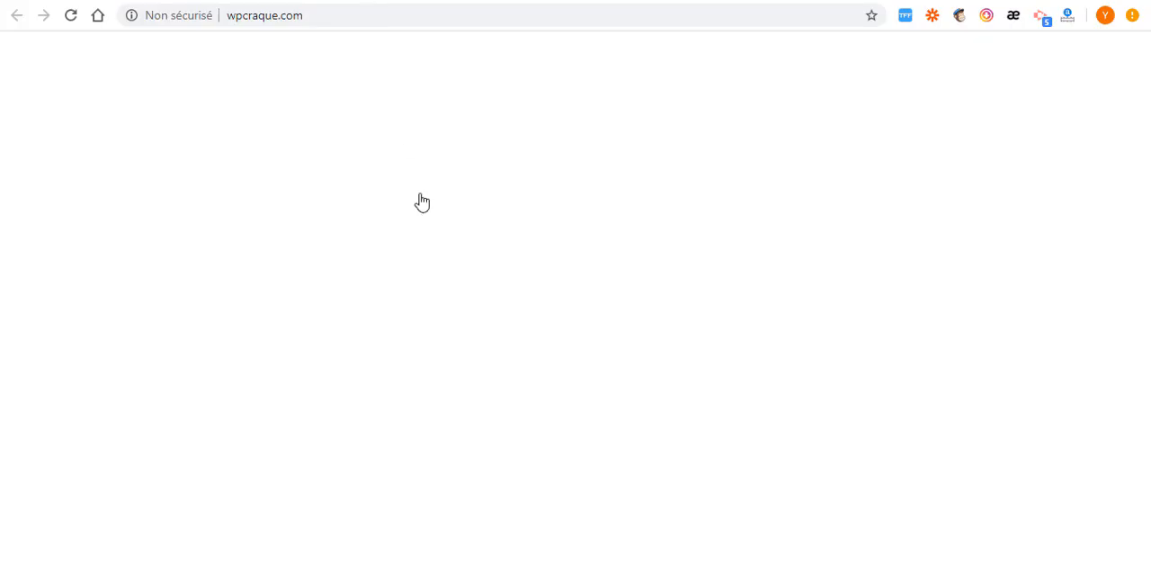
scroll(87, 309, "down", 3)
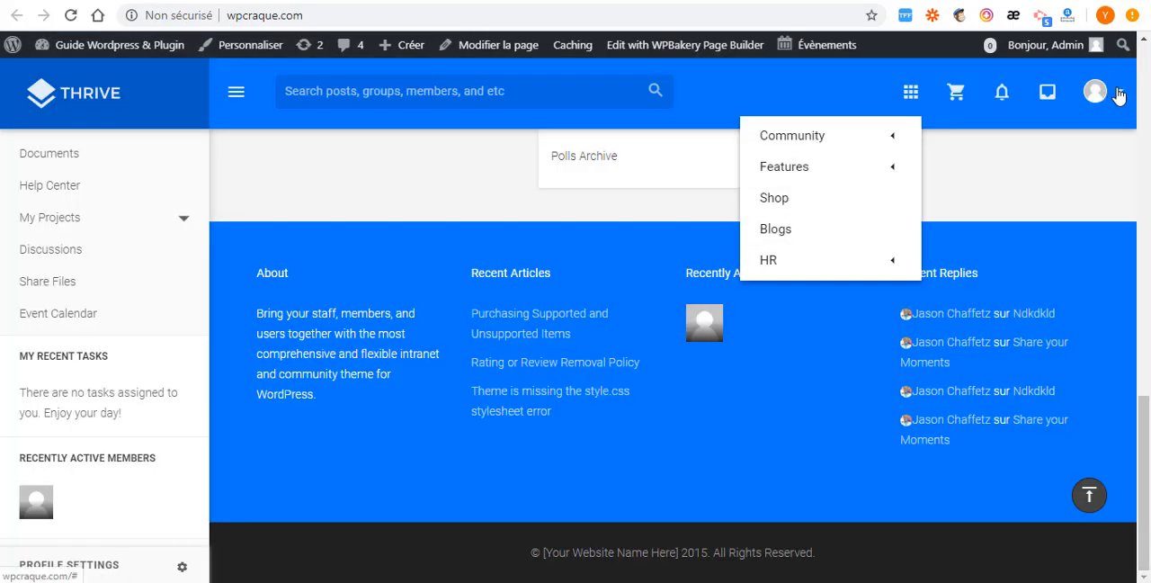
left_click(1119, 94)
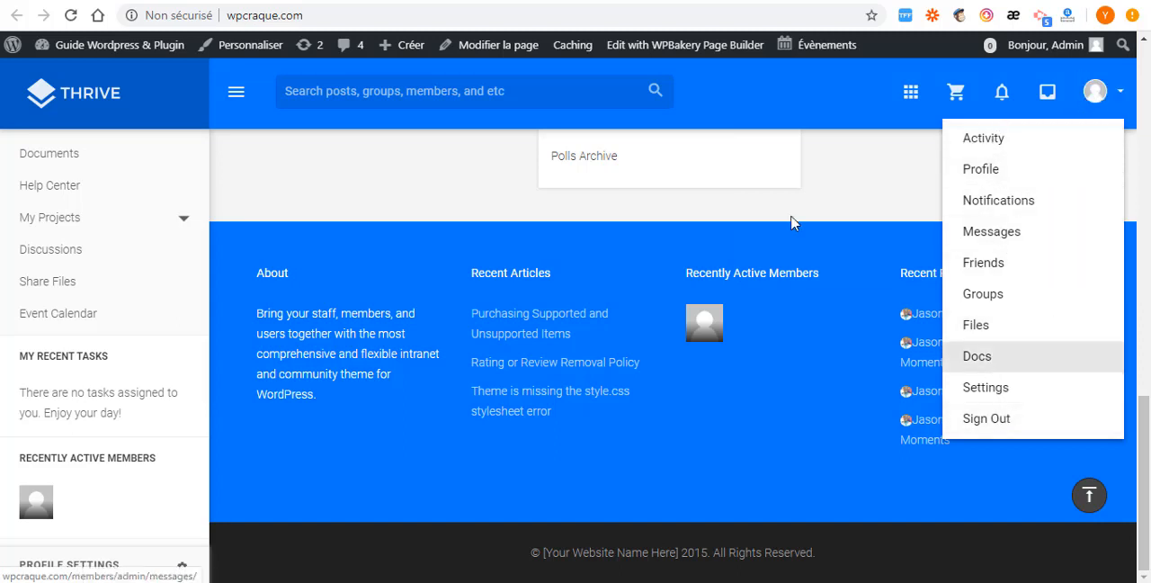
left_click(65, 1)
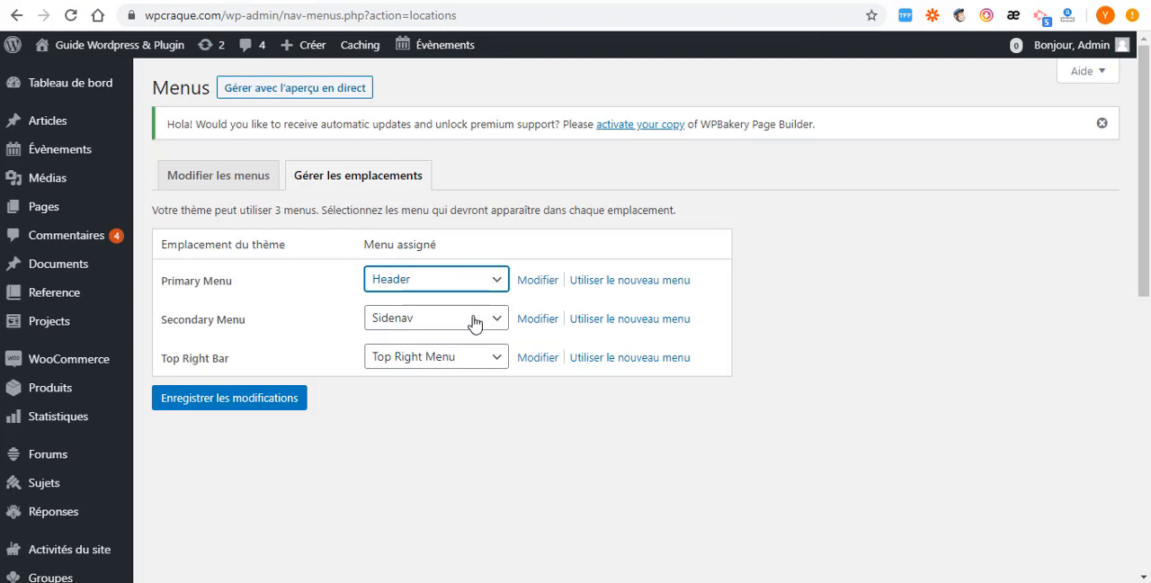
- Return to menu editing and load the Header (Primary Menu) menu
left_click(219, 176)
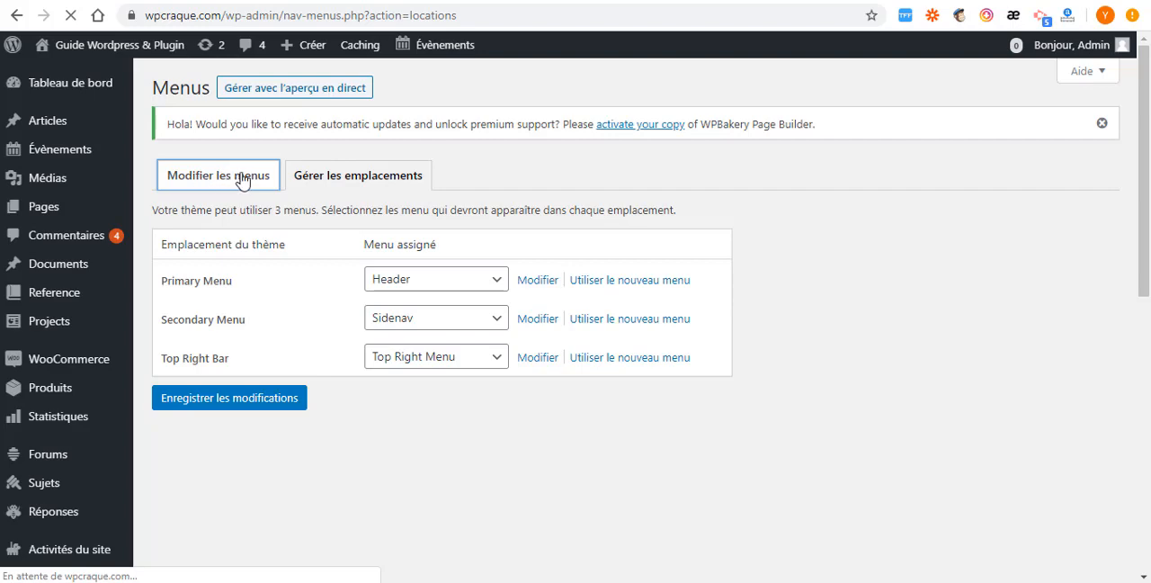
scroll(492, 393, "down", 8)
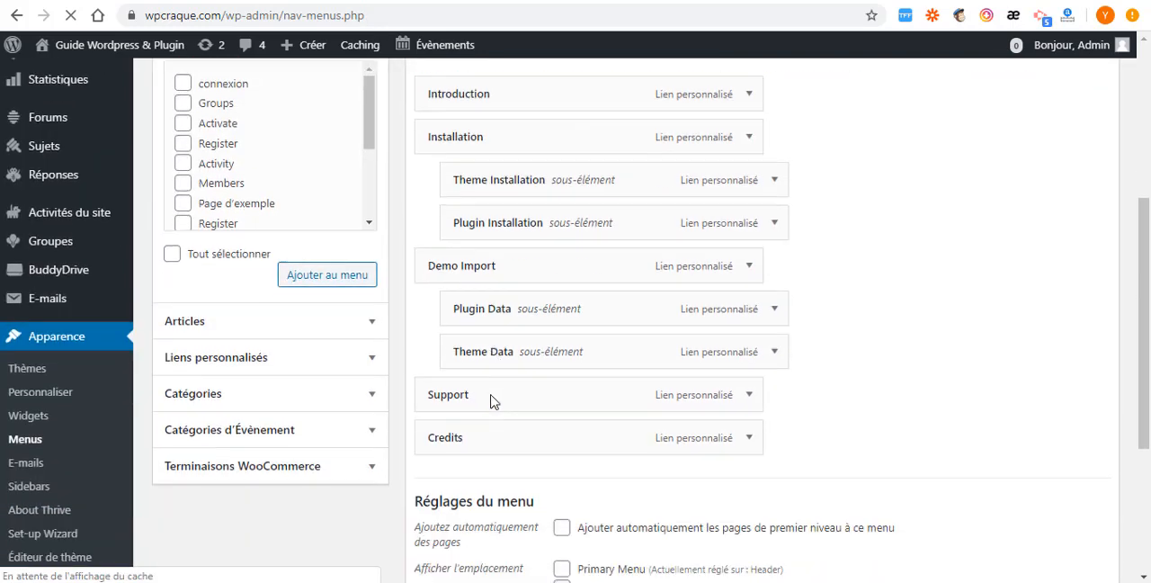
scroll(492, 405, "up", 8)
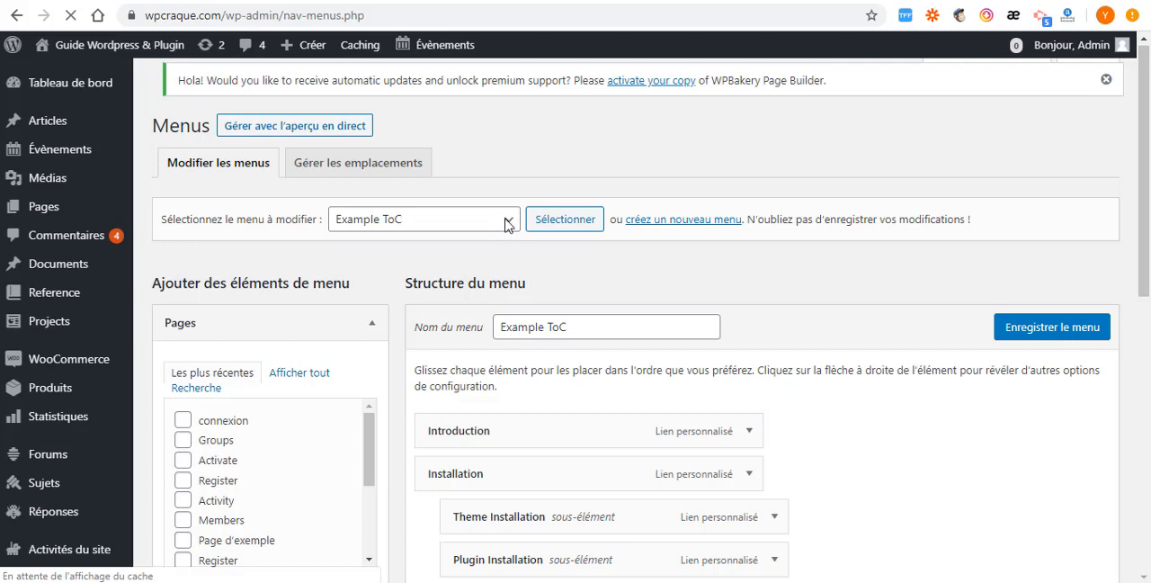
left_click(508, 231)
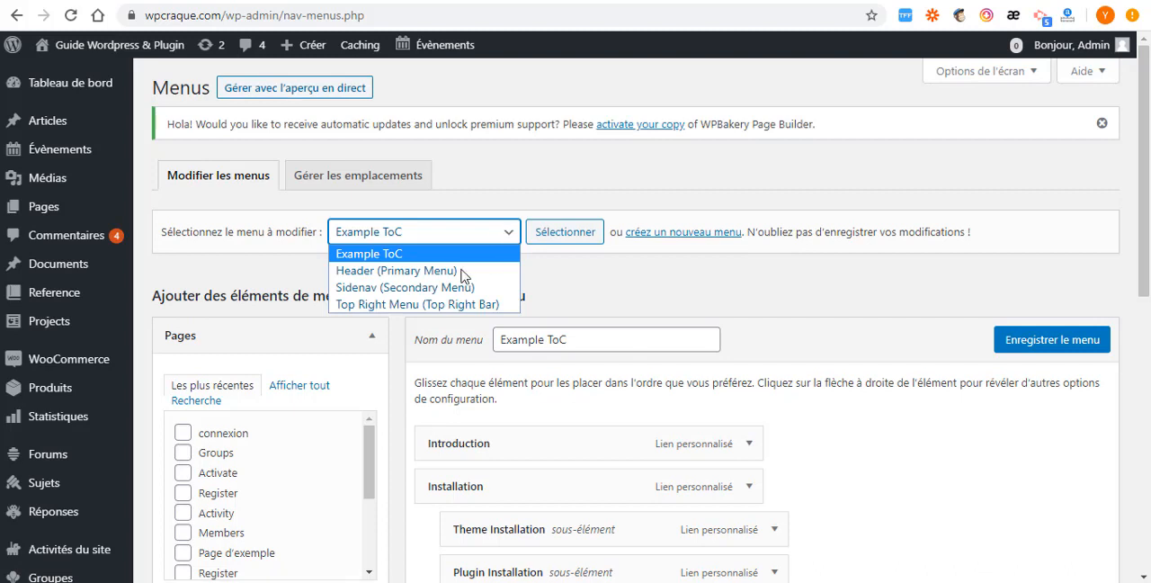
left_click(380, 270)
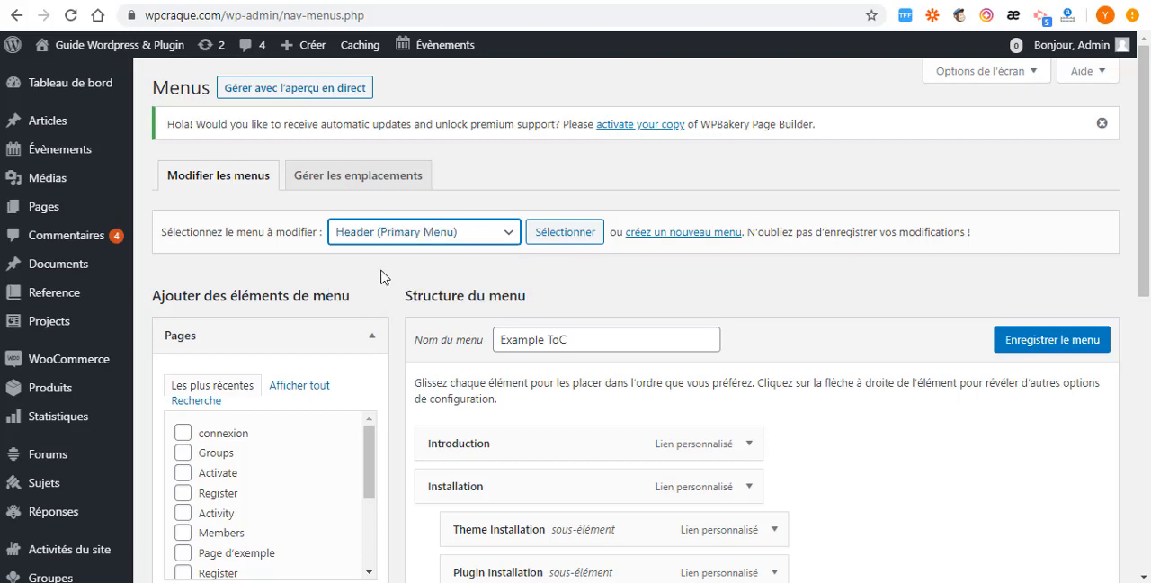
left_click(565, 231)
- Examine the Header menu's items and sub-items and its display location settings
scroll(567, 188, "down", 3)
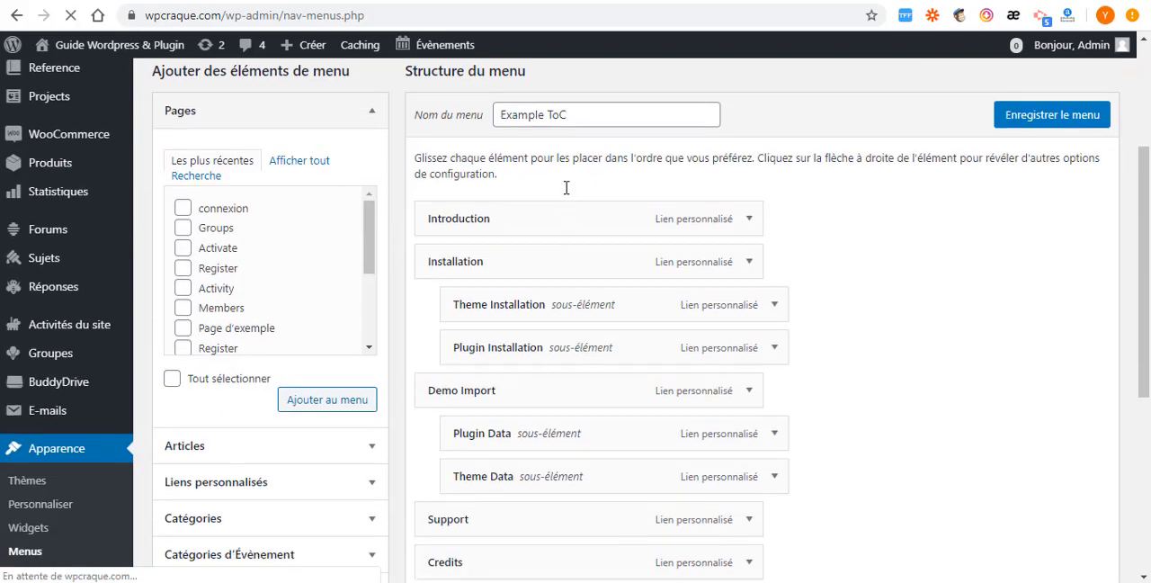
scroll(516, 303, "down", 3)
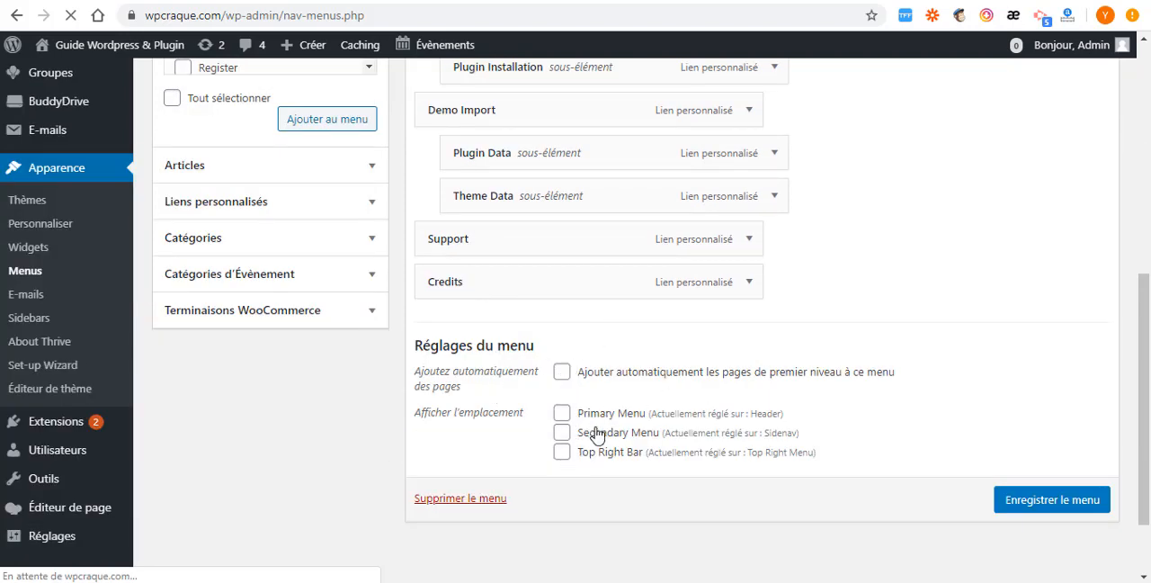
scroll(596, 436, "up", 2)
scroll(525, 336, "up", 2)
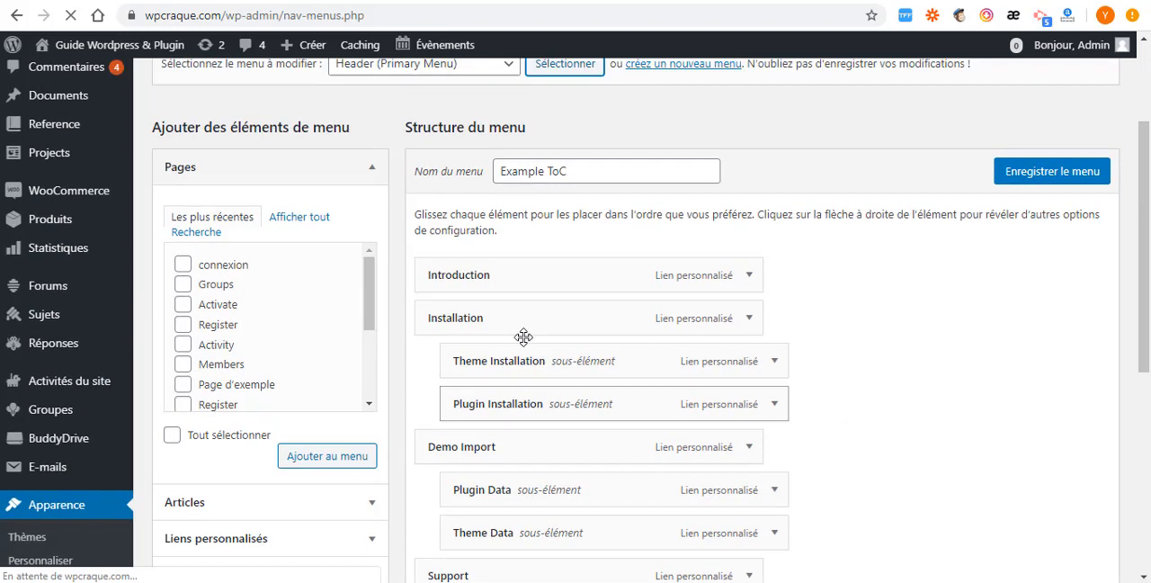
scroll(544, 301, "down", 3)
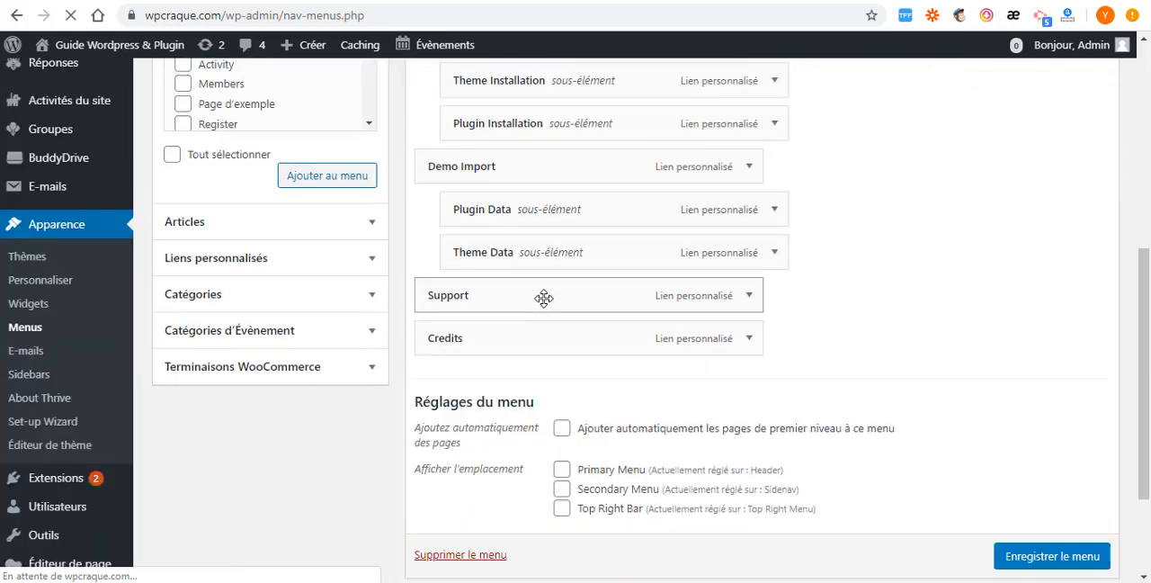
scroll(549, 313, "down", 2)
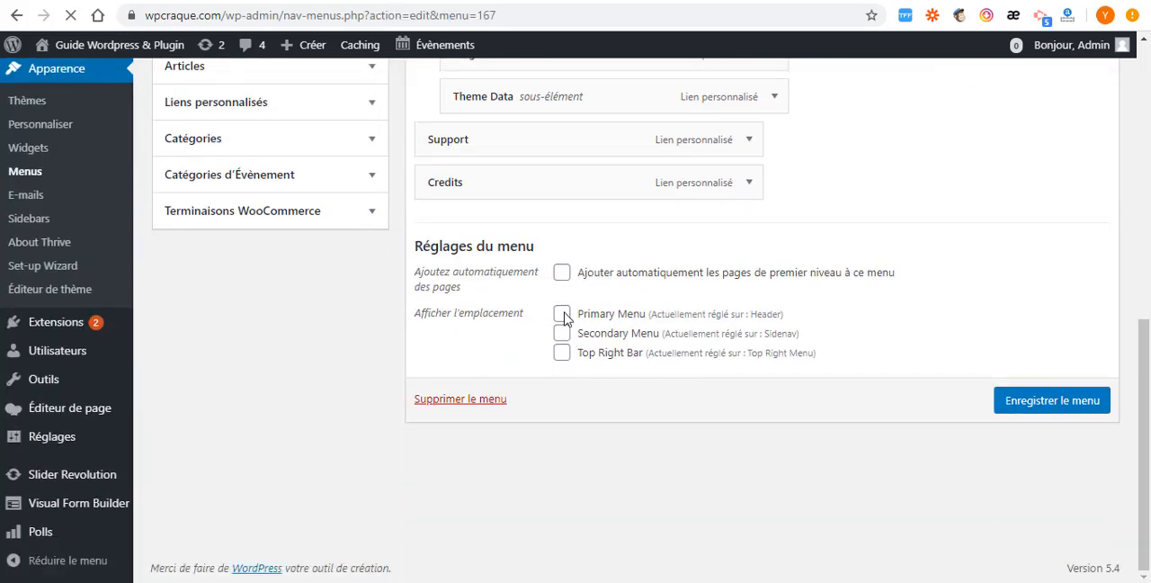
scroll(417, 326, "down", 4)
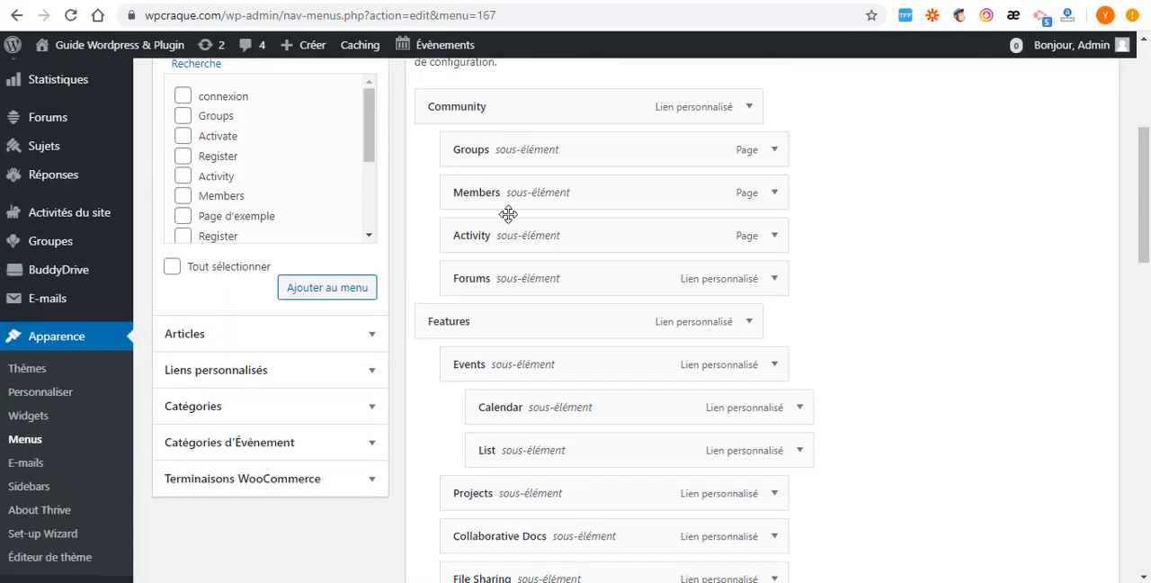
scroll(552, 218, "up", 3)
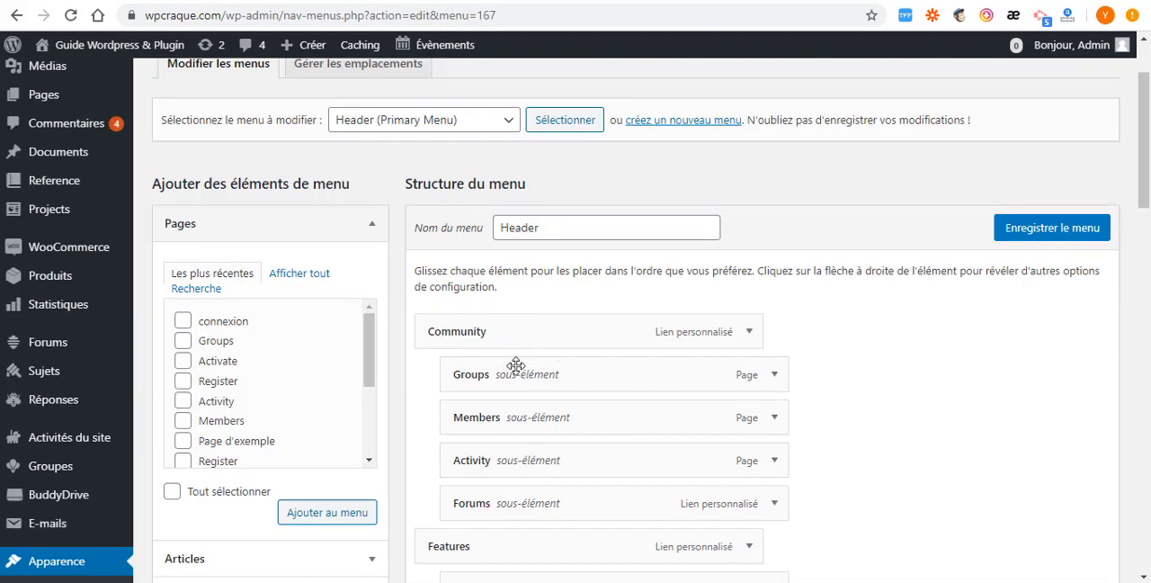
scroll(527, 291, "down", 5)
scroll(533, 318, "down", 9)
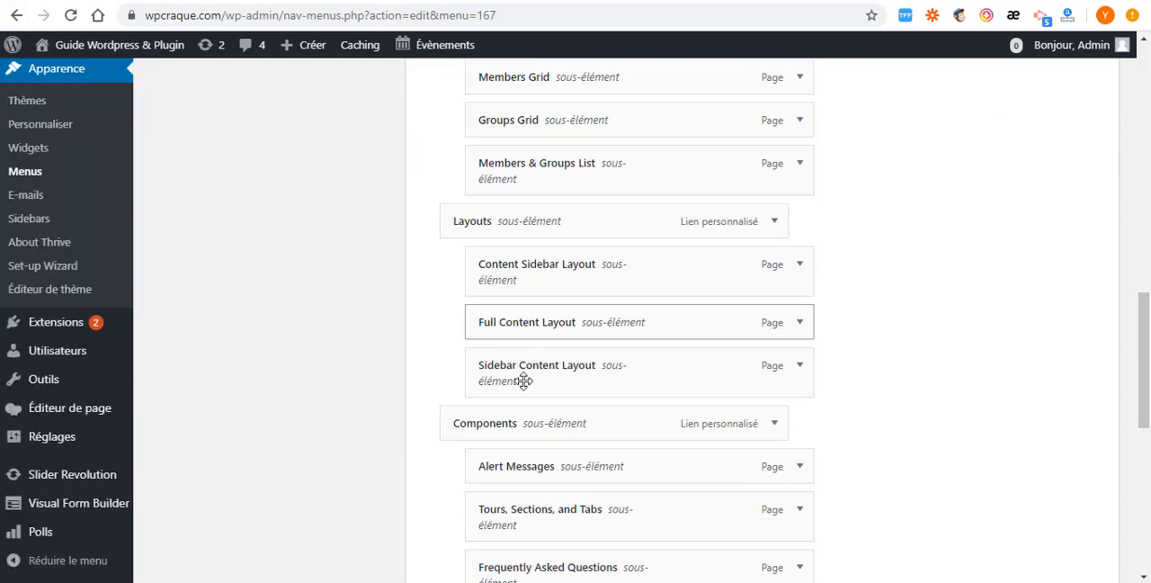
scroll(528, 391, "down", 3)
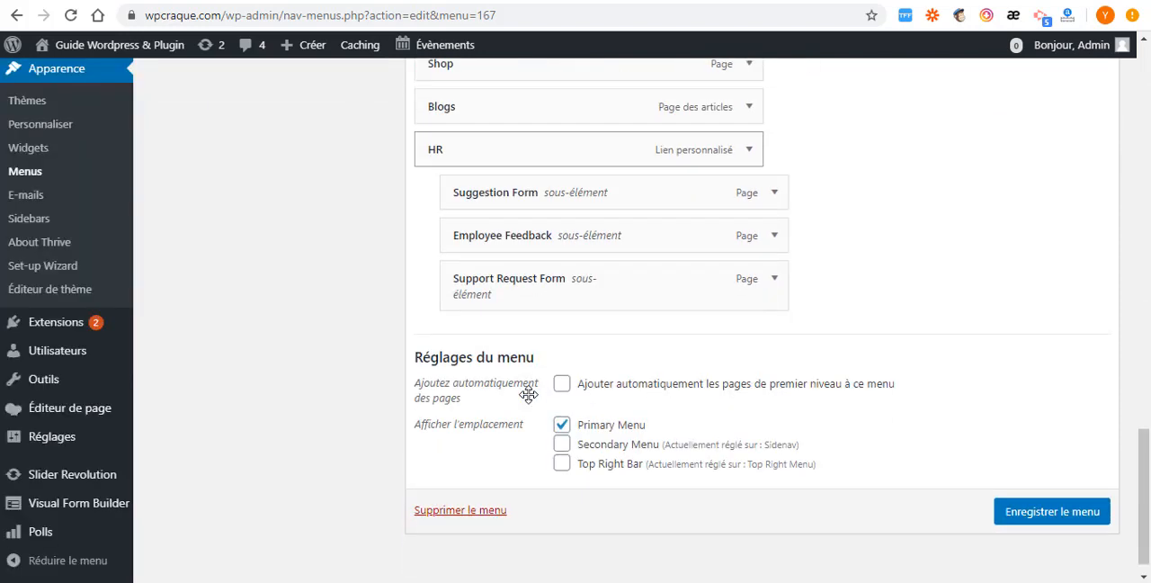
scroll(527, 395, "up", 4)
scroll(527, 396, "down", 4)
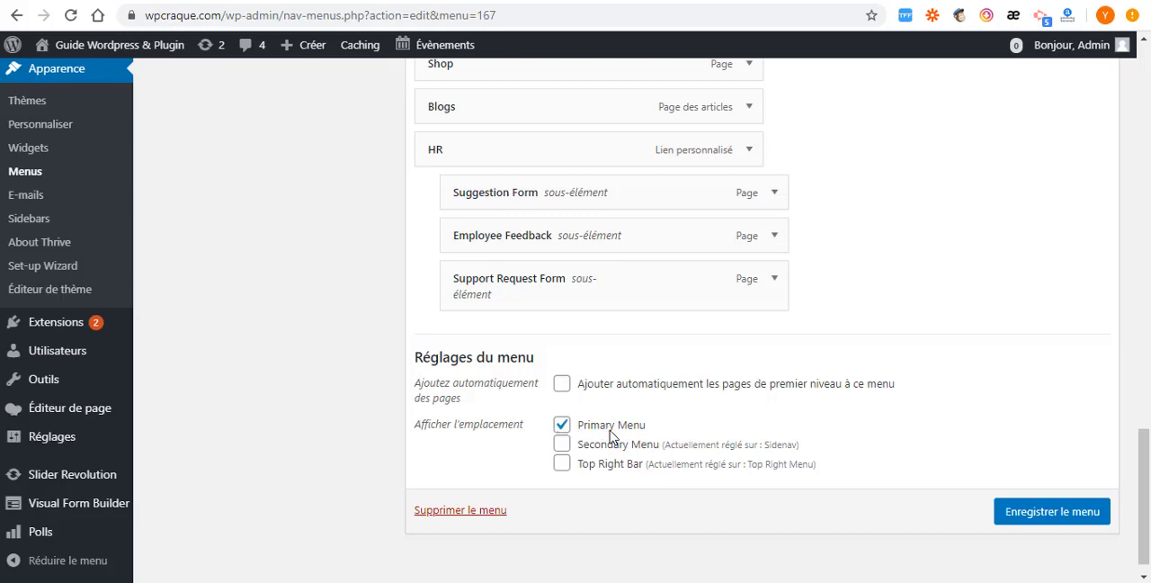
scroll(644, 438, "up", 20)
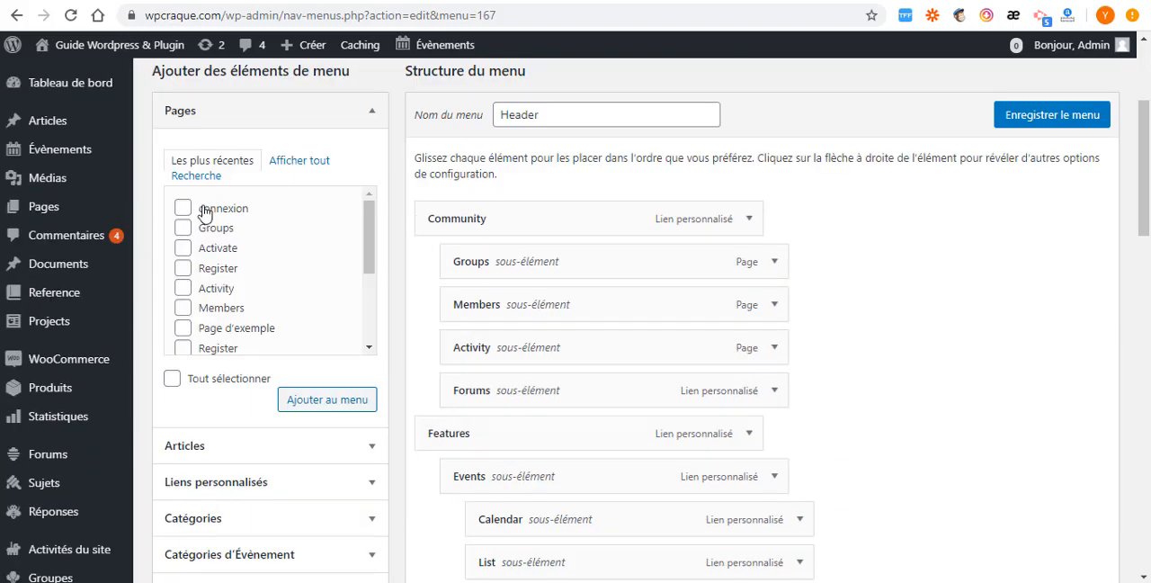
left_click(182, 228)
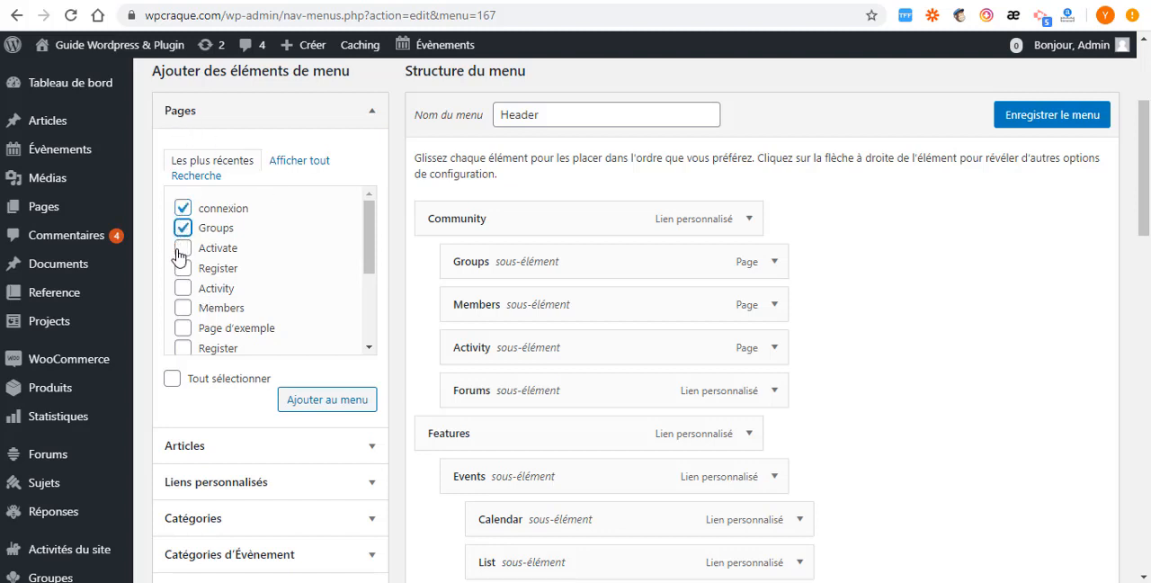
left_click(182, 250)
left_click(183, 208)
left_click(183, 228)
left_click(183, 248)
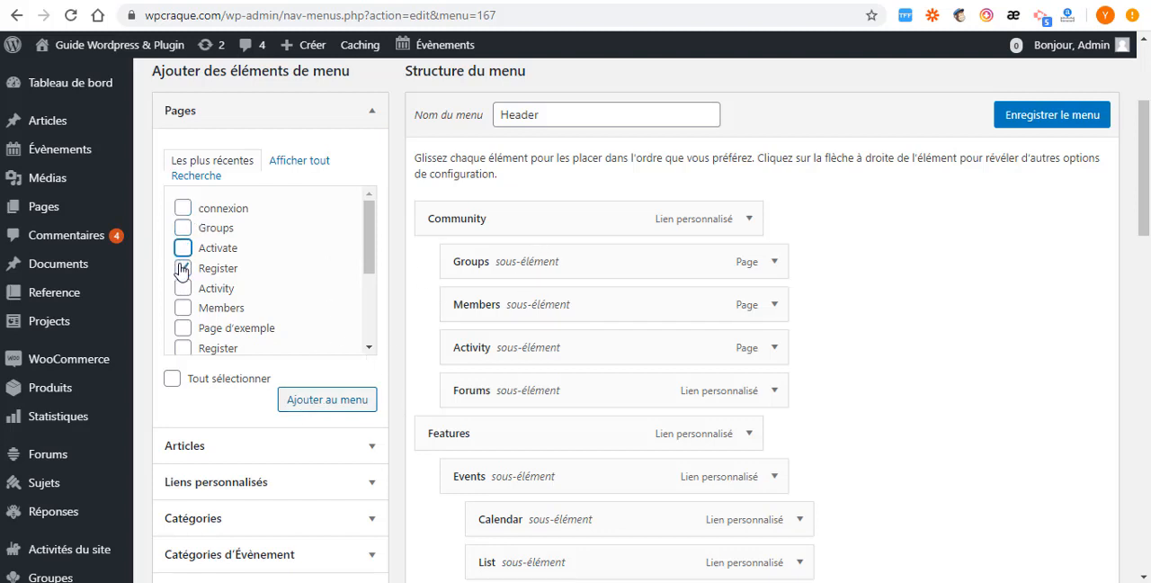
left_click(183, 268)
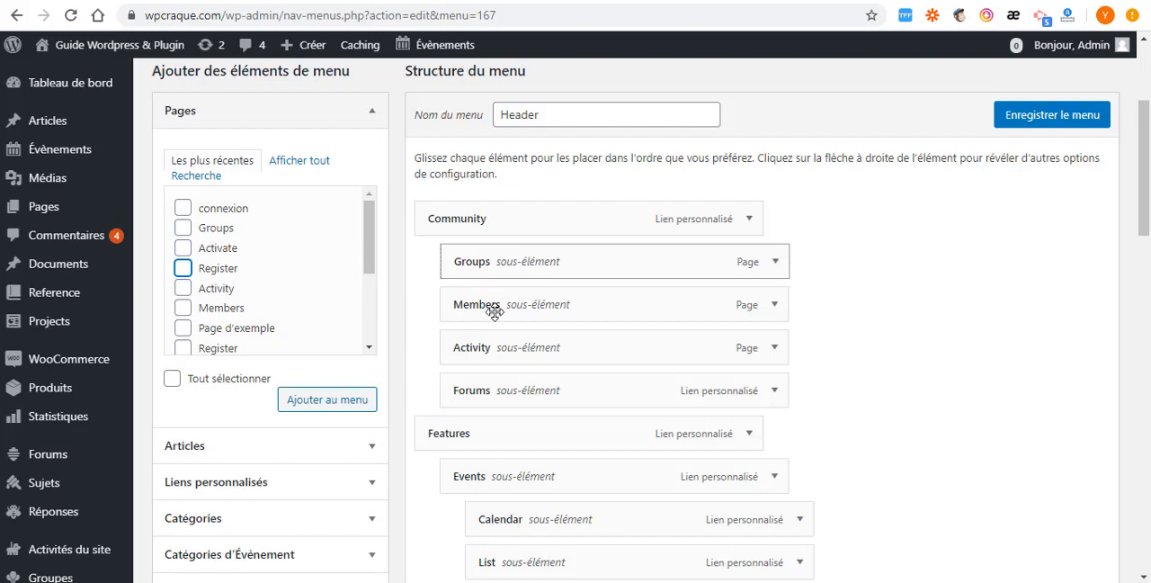
- Move the Members sub-item above Groups under Community in the Header menu, and look through the recent pages that can be added
left_click_drag(494, 310, 485, 290)
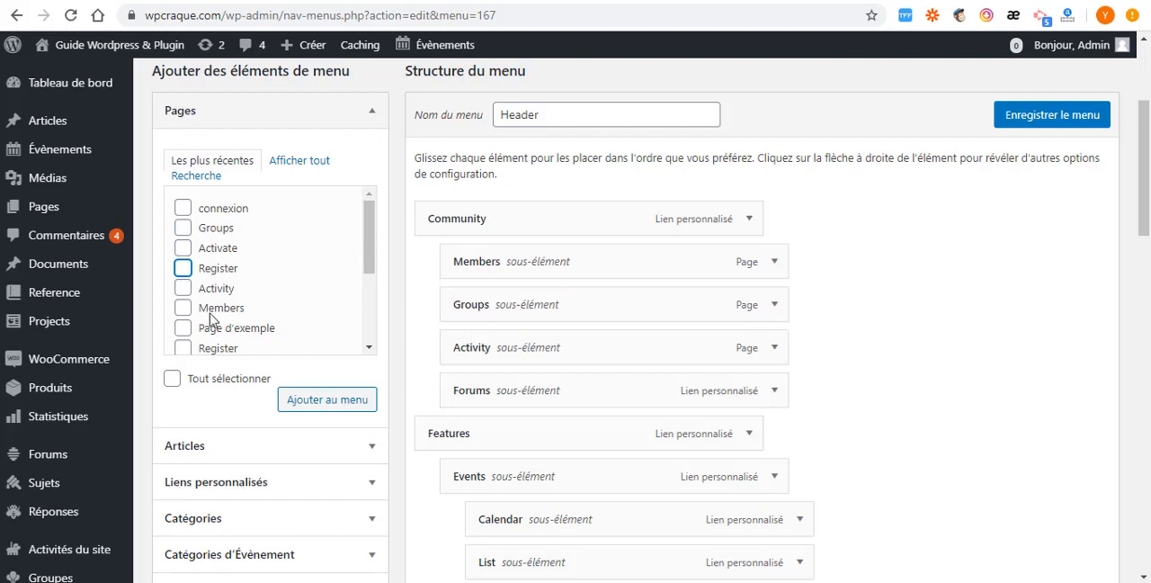
scroll(267, 348, "down", 3)
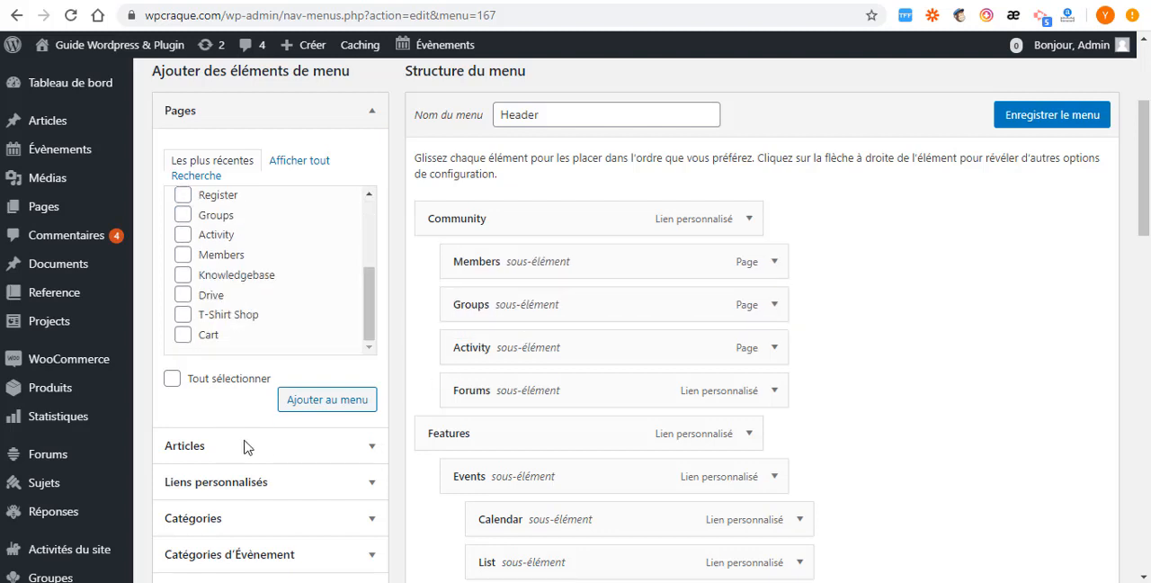
- Look through the articles, custom link fields and categories that can be added to the Header menu
left_click(360, 450)
scroll(324, 395, "down", 3)
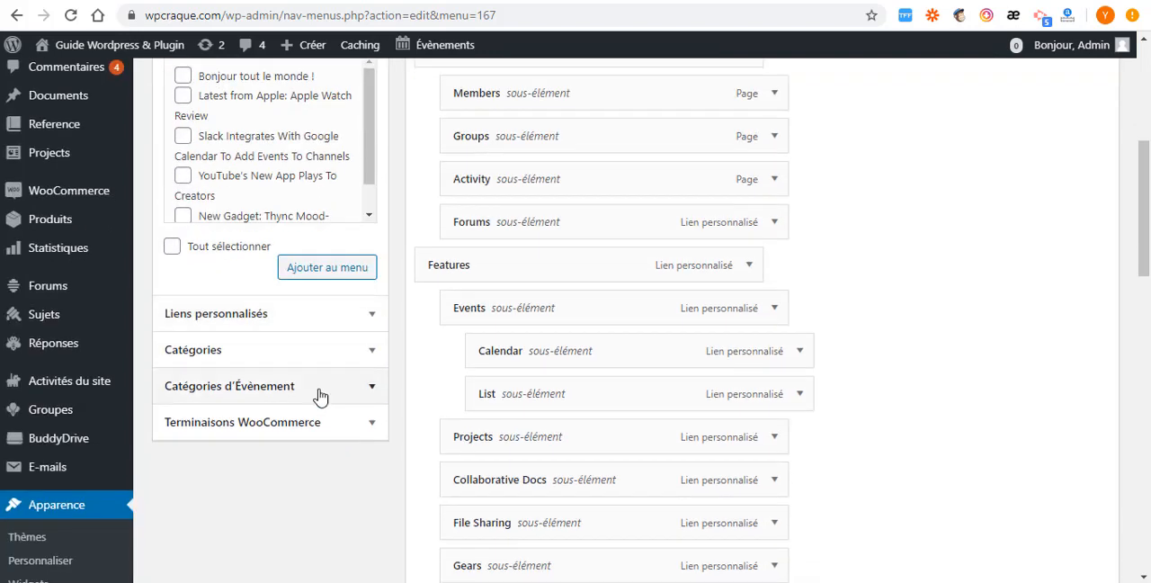
left_click(363, 318)
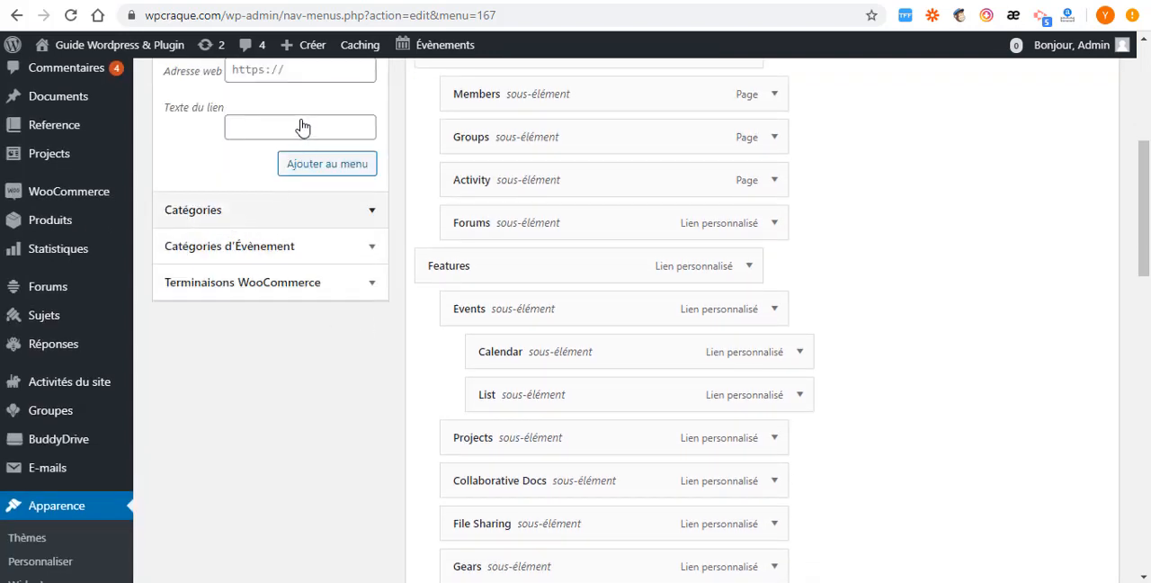
scroll(296, 136, "up", 1)
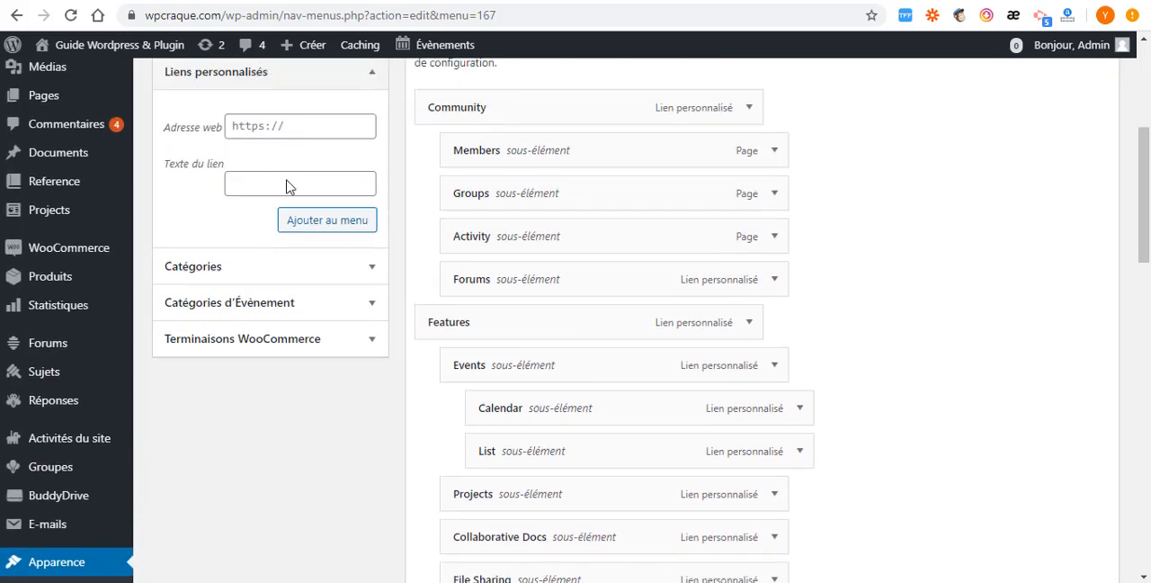
left_click(353, 271)
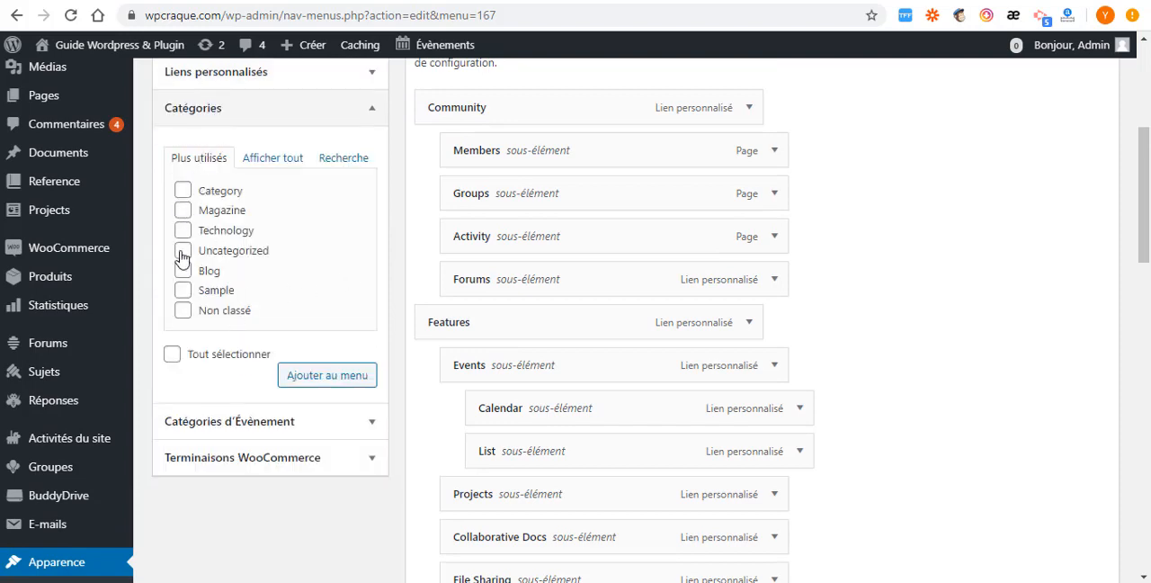
scroll(297, 297, "down", 2)
scroll(390, 297, "up", 3)
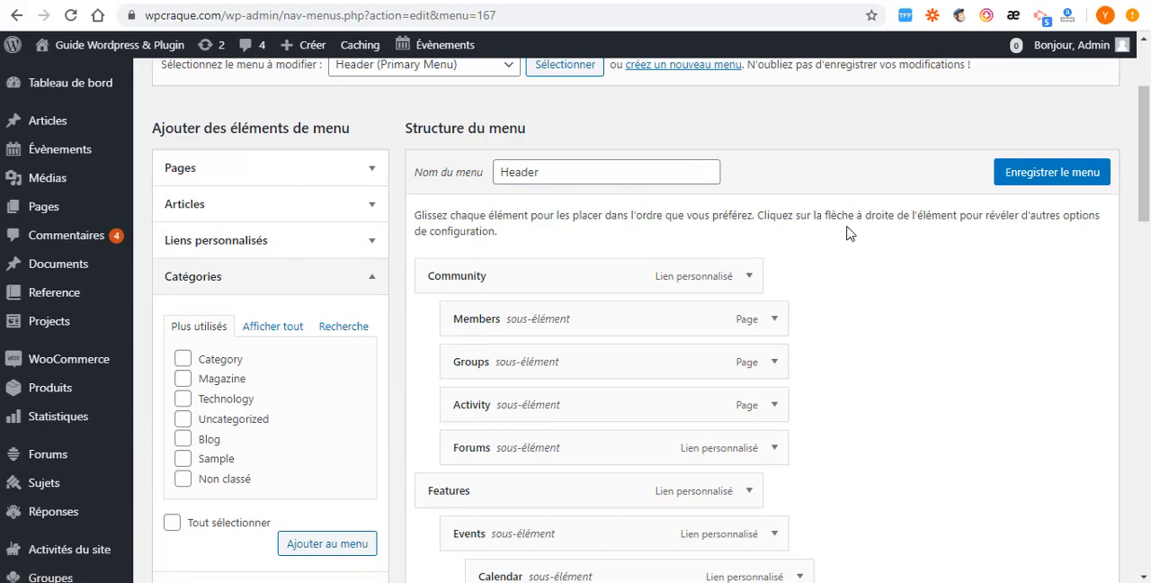
- Enable the Forums, Produits, Documents, Knowledgebase, Projects, Évènements and post Étiquettes sections in the menu screen options
scroll(848, 231, "up", 2)
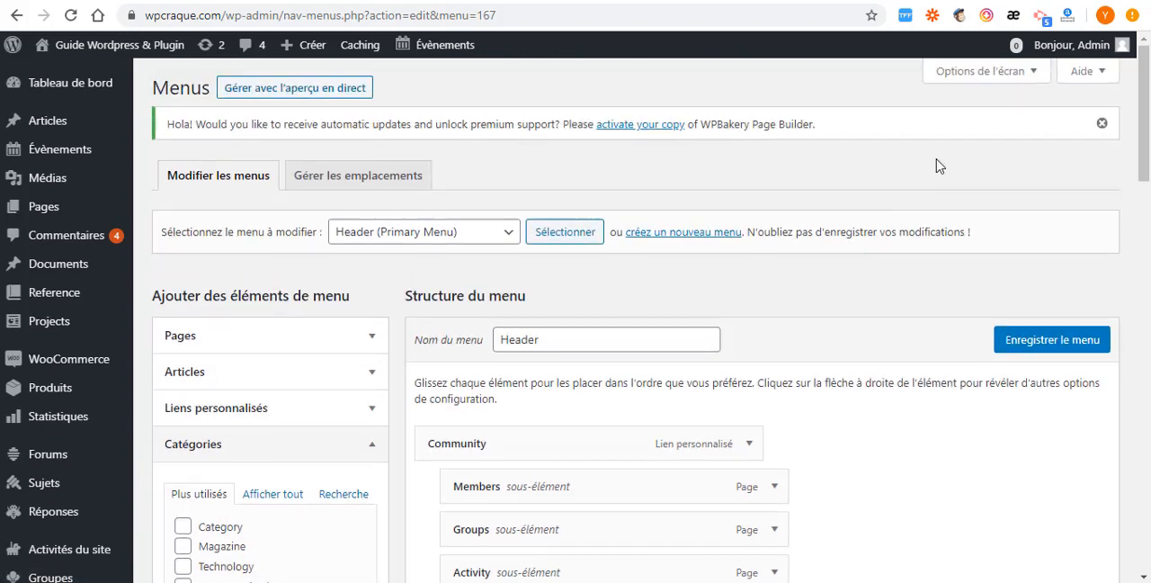
left_click(1026, 72)
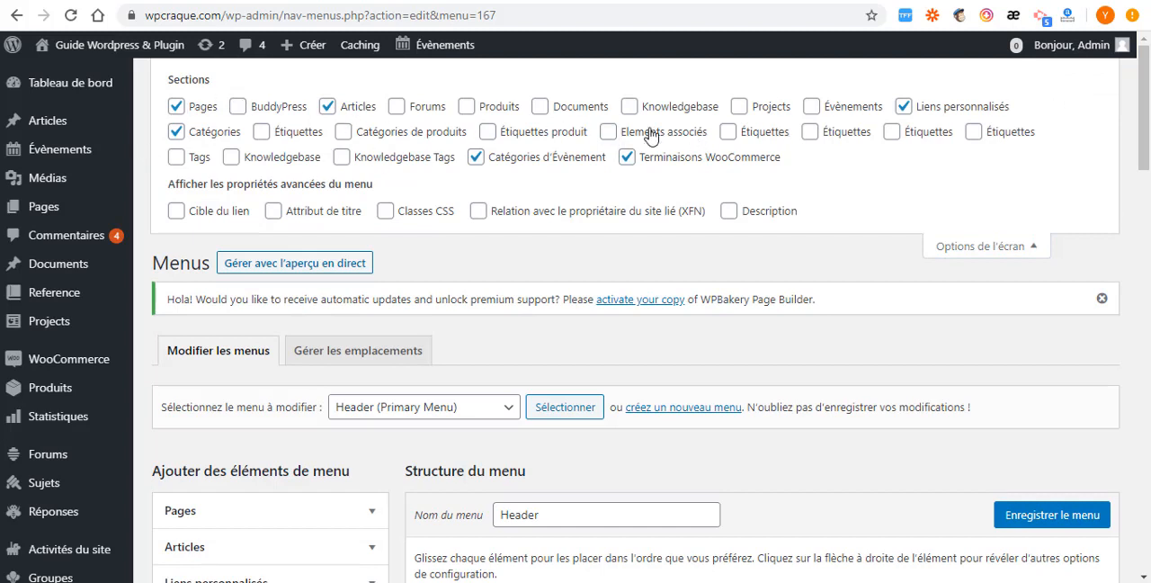
left_click(264, 132)
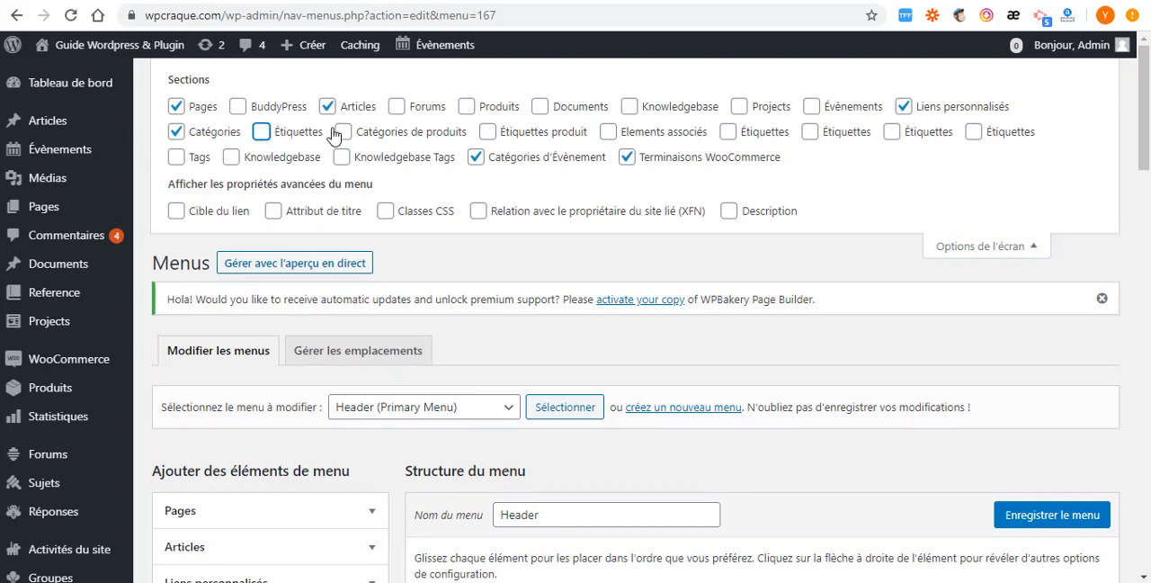
left_click(397, 106)
left_click(466, 107)
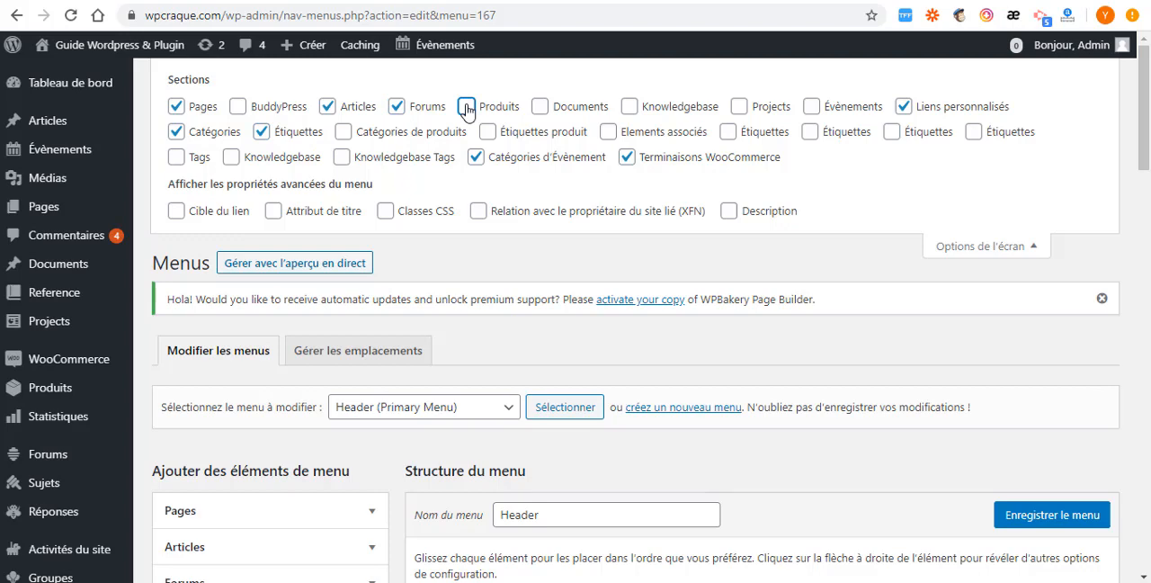
left_click(539, 107)
left_click(630, 109)
left_click(738, 107)
left_click(812, 109)
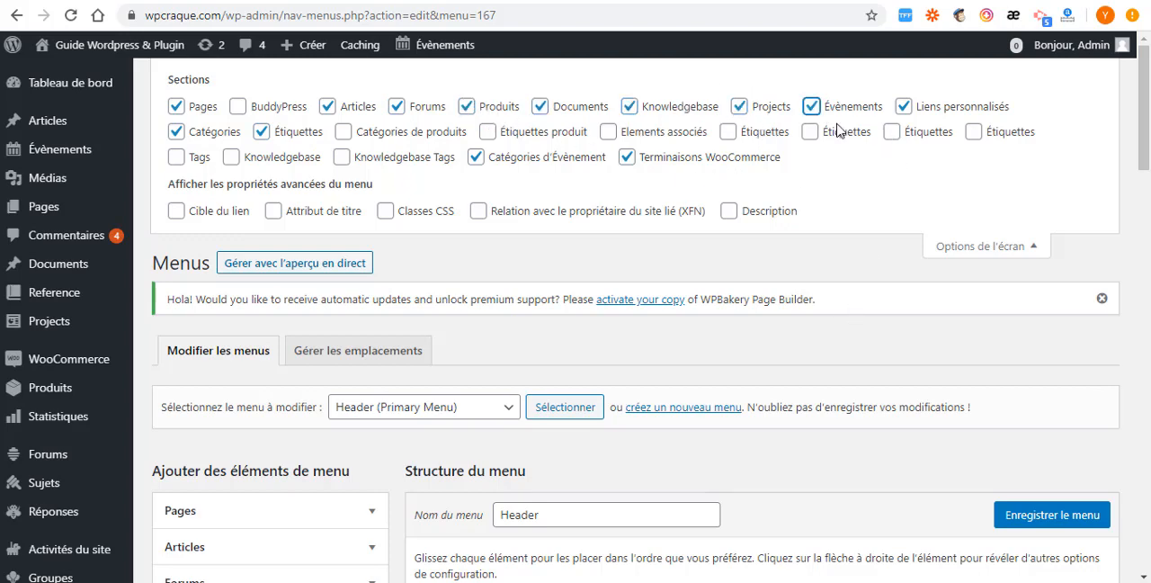
- Review the expanded list of addable element sections and the recent articles offered for the Header menu
scroll(836, 252, "down", 2)
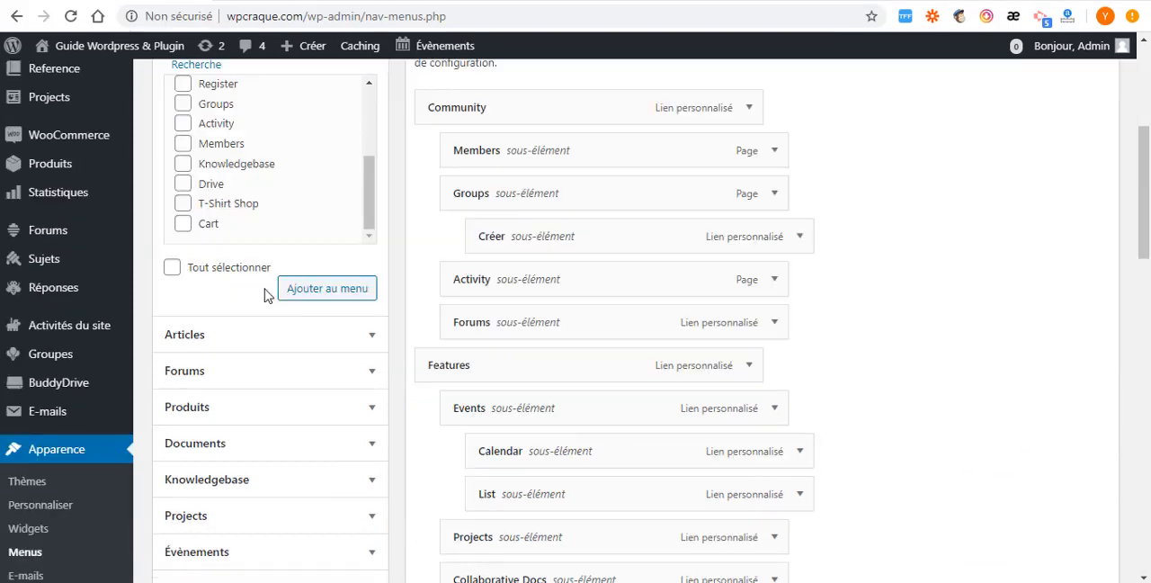
scroll(267, 295, "down", 3)
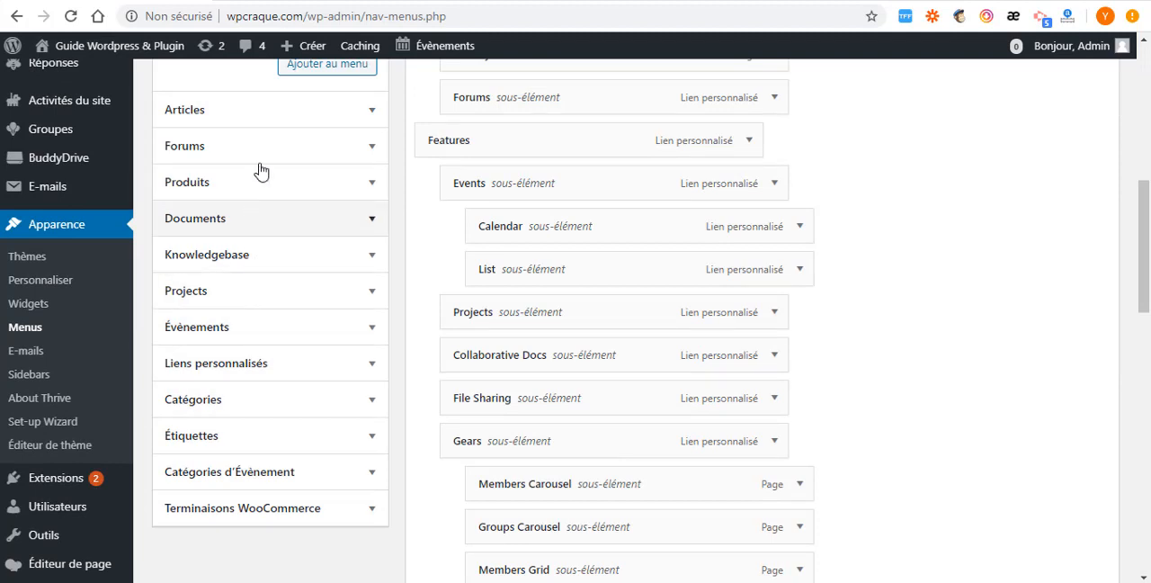
left_click(373, 115)
scroll(288, 144, "up", 3)
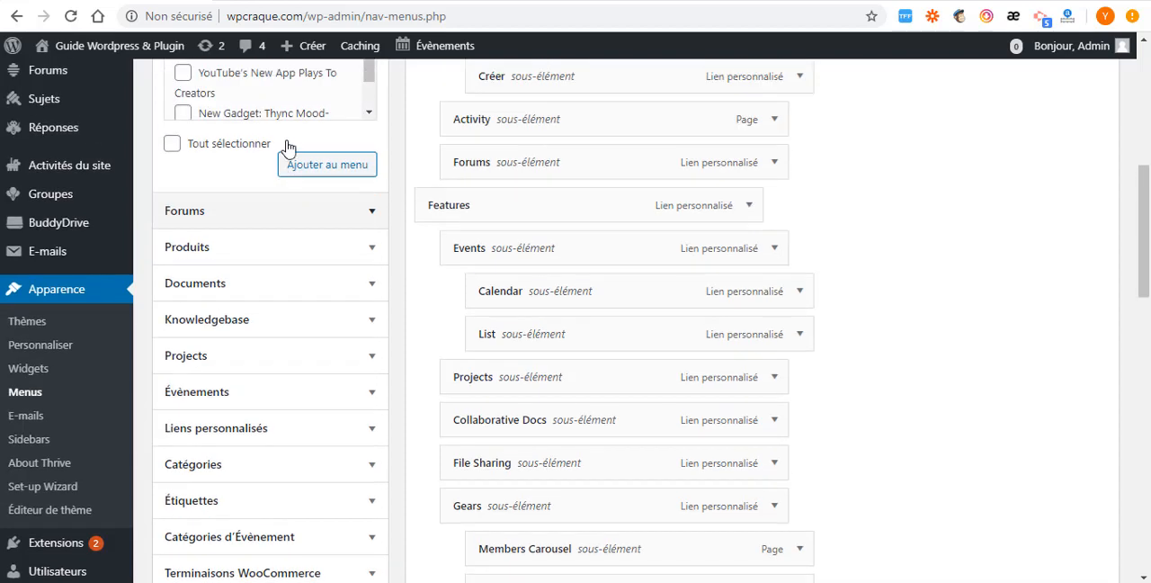
scroll(241, 171, "up", 1)
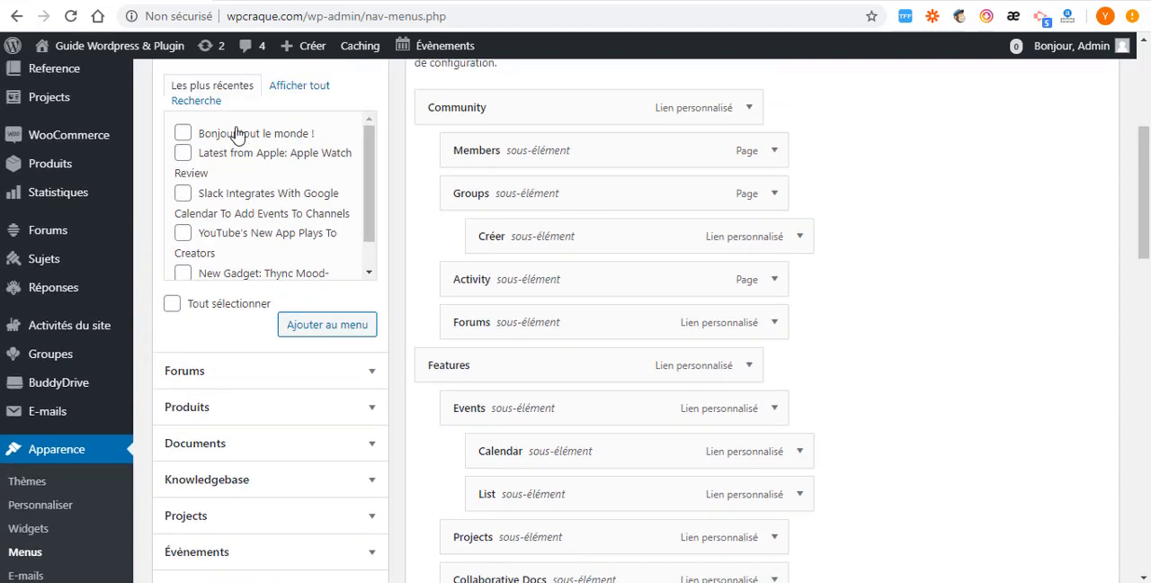
scroll(225, 180, "up", 2)
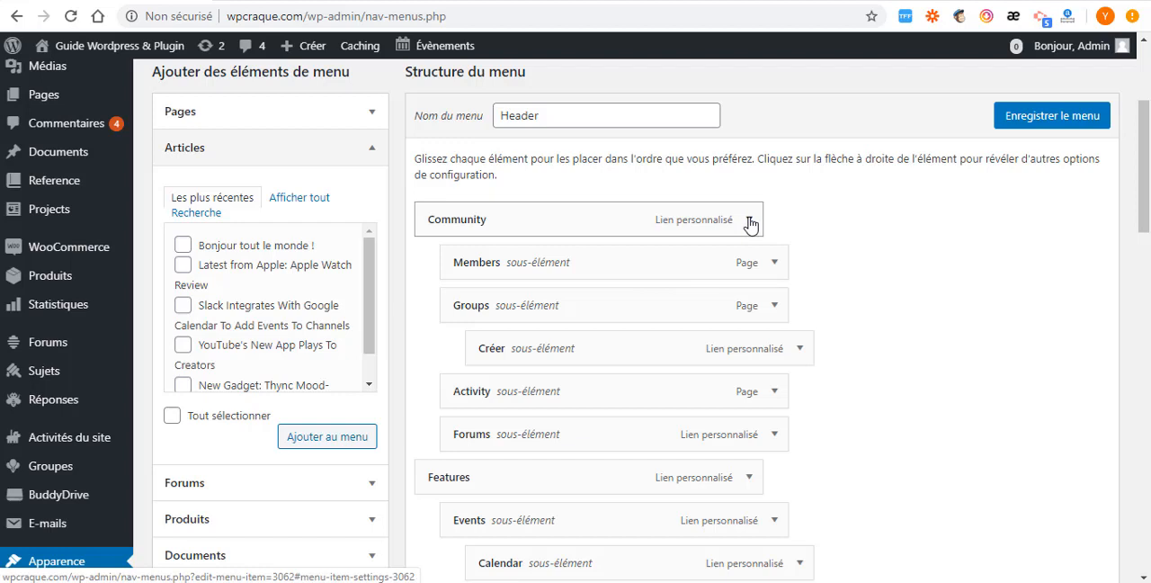
- Open the Community menu item's settings and give it the accessibility figure icon from Material Icons
left_click_drag(751, 223, 751, 223)
left_click(749, 220)
scroll(450, 396, "down", 1)
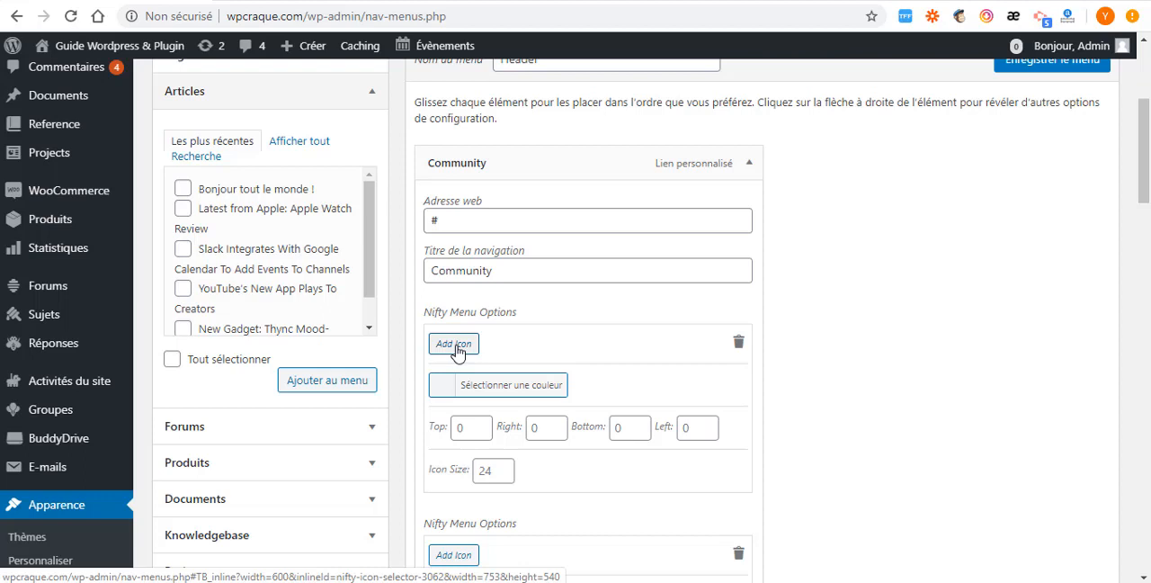
left_click(454, 346)
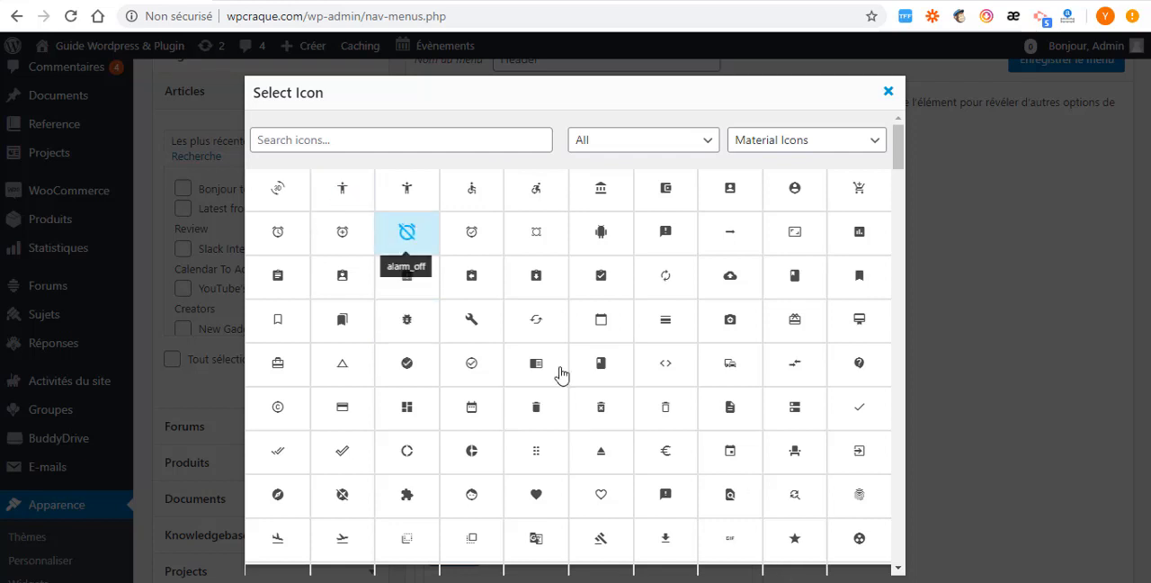
left_click(342, 190)
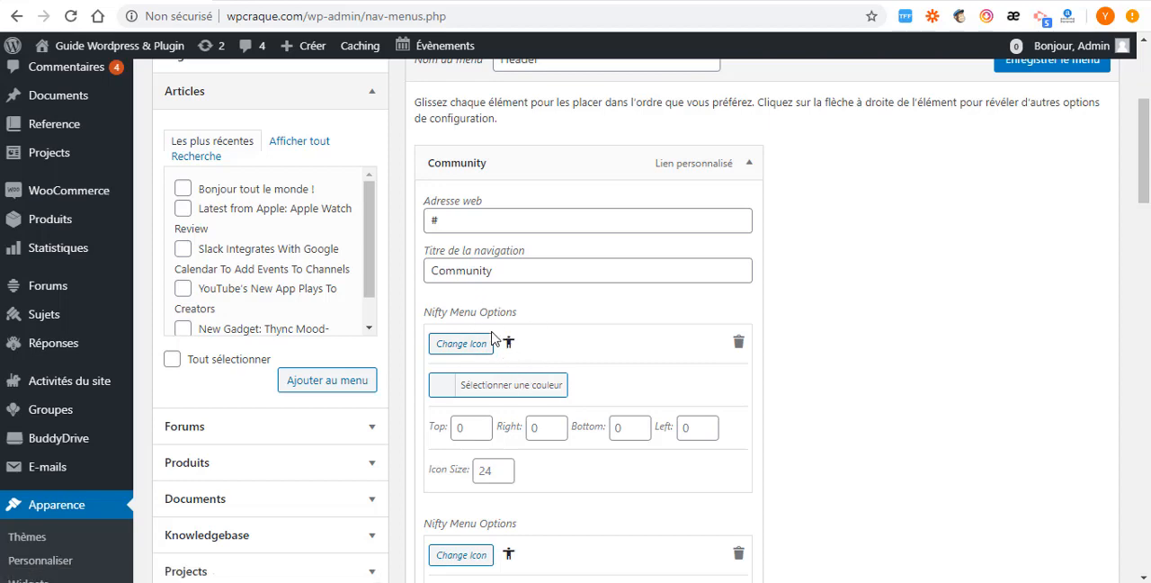
- Set the icon colour in Community's first Nifty Menu Options block to red, #dd3333
left_click(442, 390)
scroll(504, 431, "down", 2)
scroll(523, 483, "down", 1)
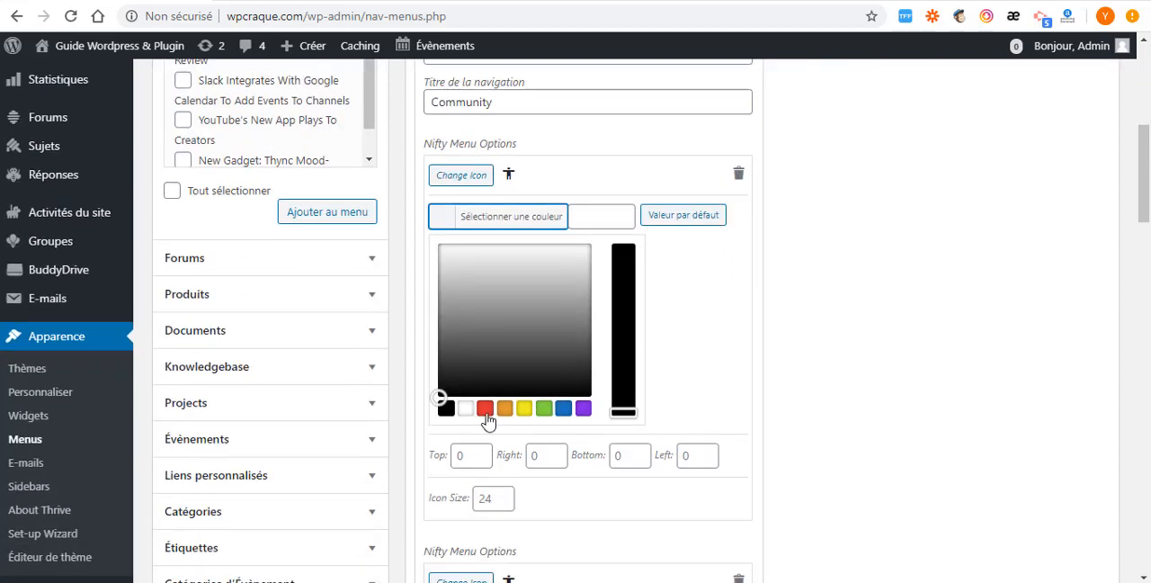
left_click(485, 410)
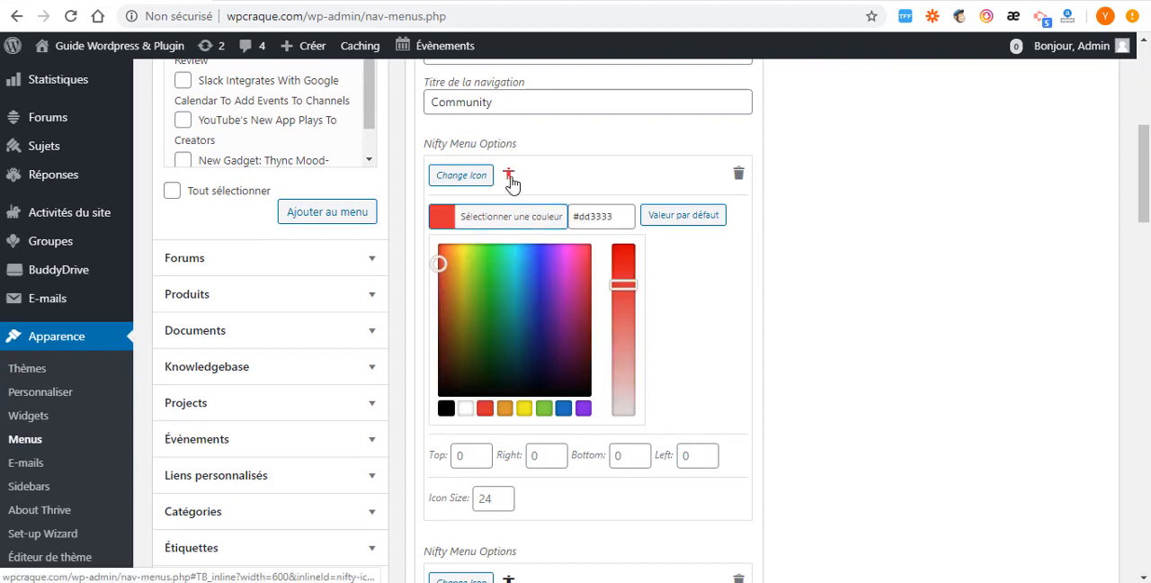
- Set the icon colour in Community's second Nifty Menu Options block to orange, #dd9933, and review both icon blocks
scroll(501, 449, "down", 3)
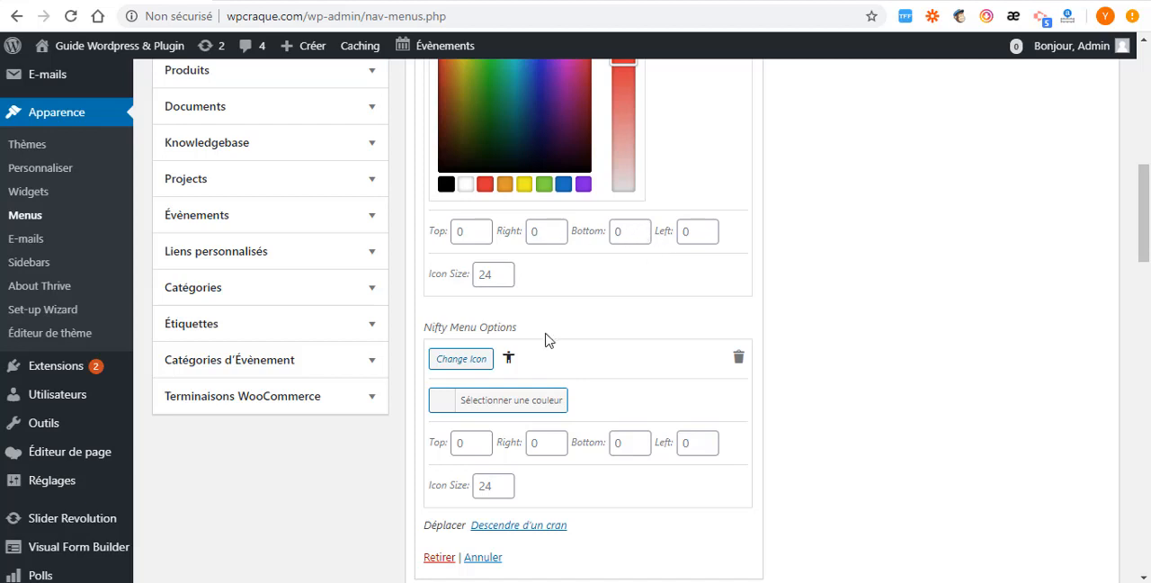
left_click(450, 407)
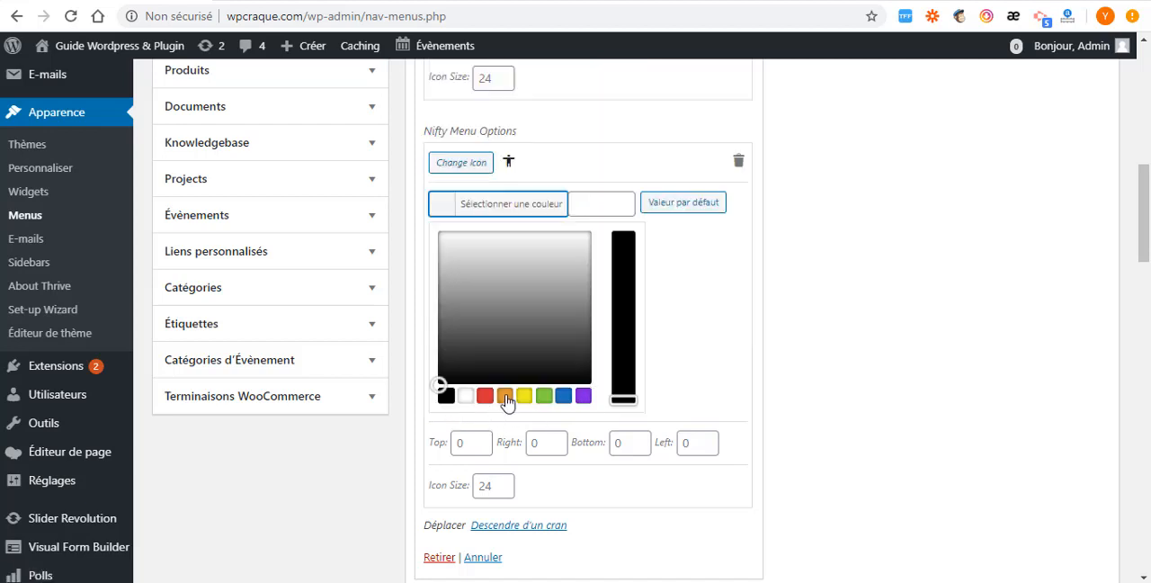
left_click(505, 398)
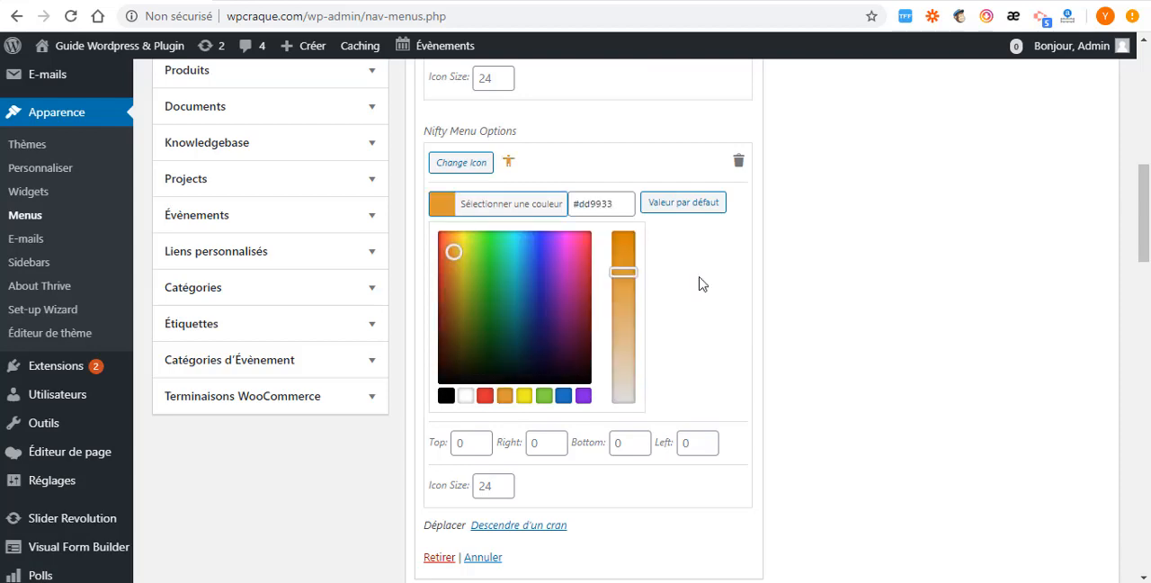
left_click(703, 284)
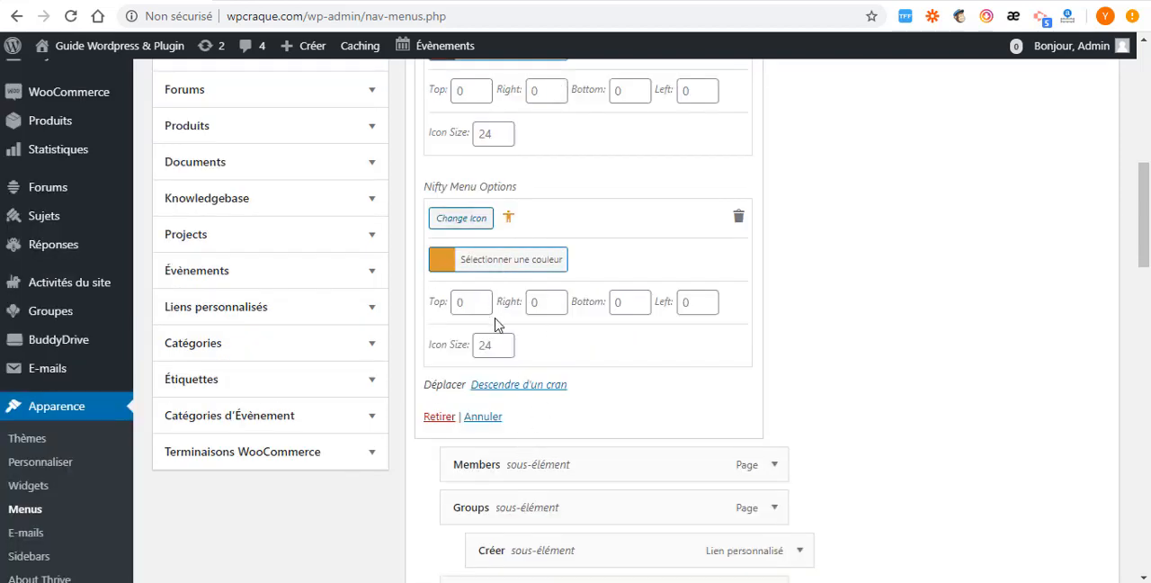
scroll(486, 224, "up", 3)
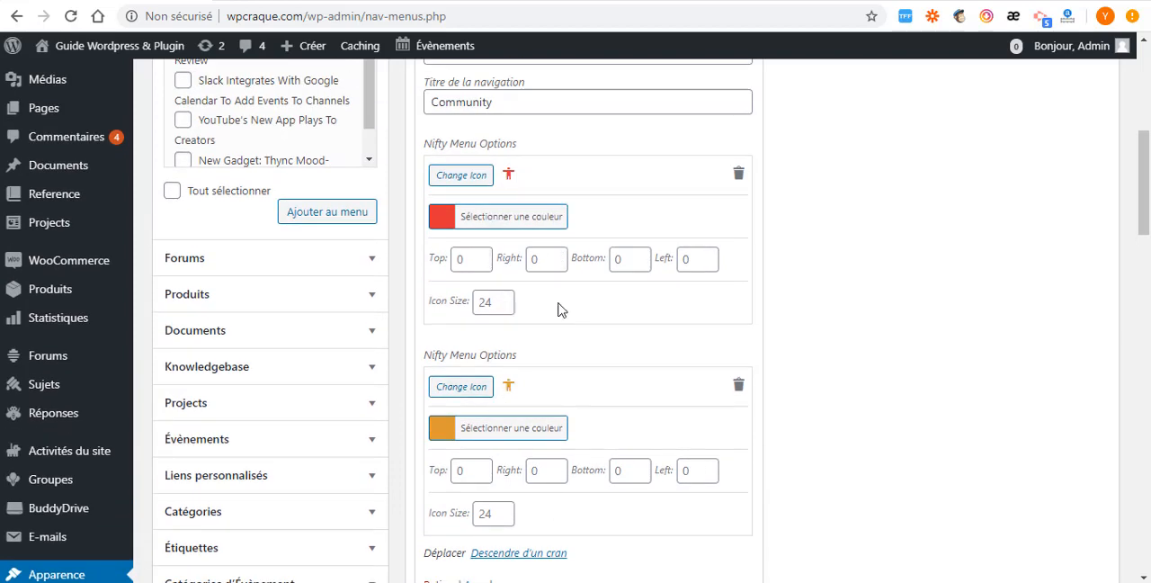
scroll(561, 377, "up", 3)
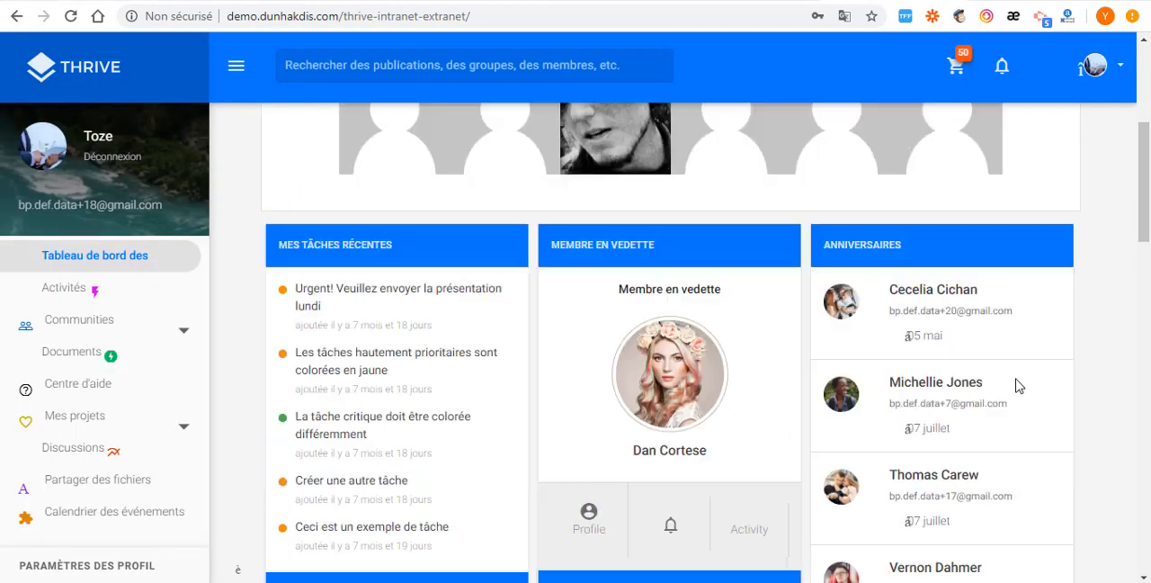
- Compare the poll block on the Thrive demo dashboard with the Polls block on the site's own home page
scroll(1020, 381, "down", 5)
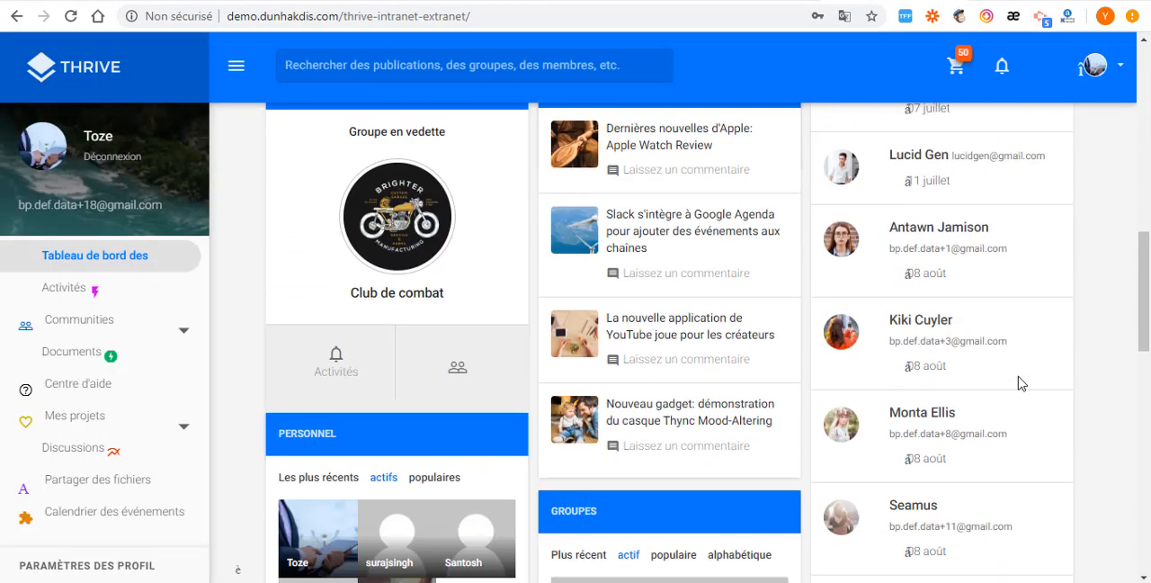
scroll(1020, 380, "down", 7)
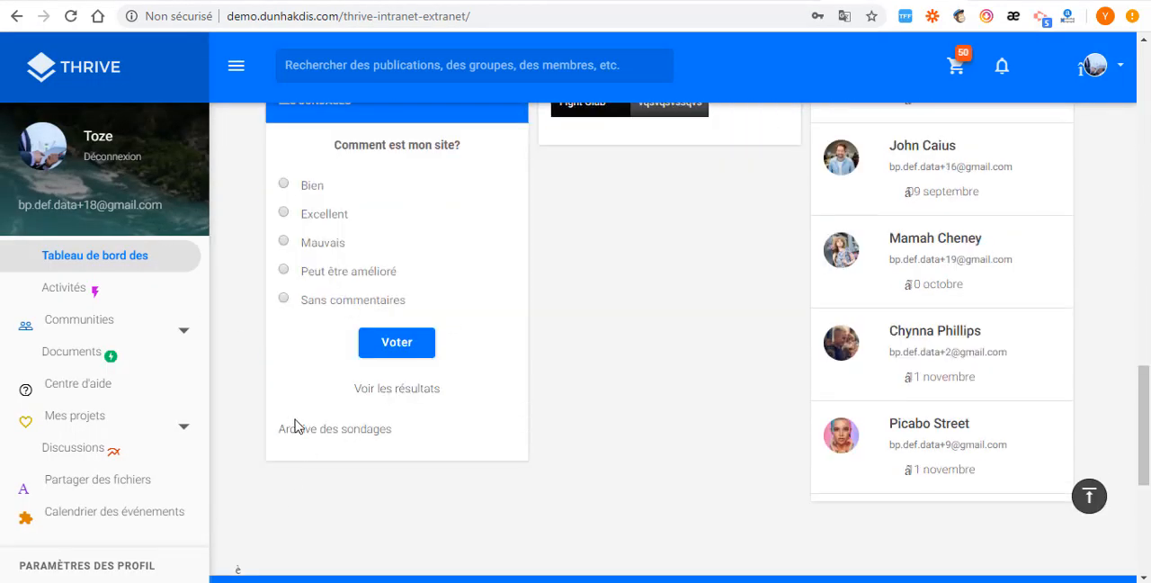
scroll(364, 232, "up", 2)
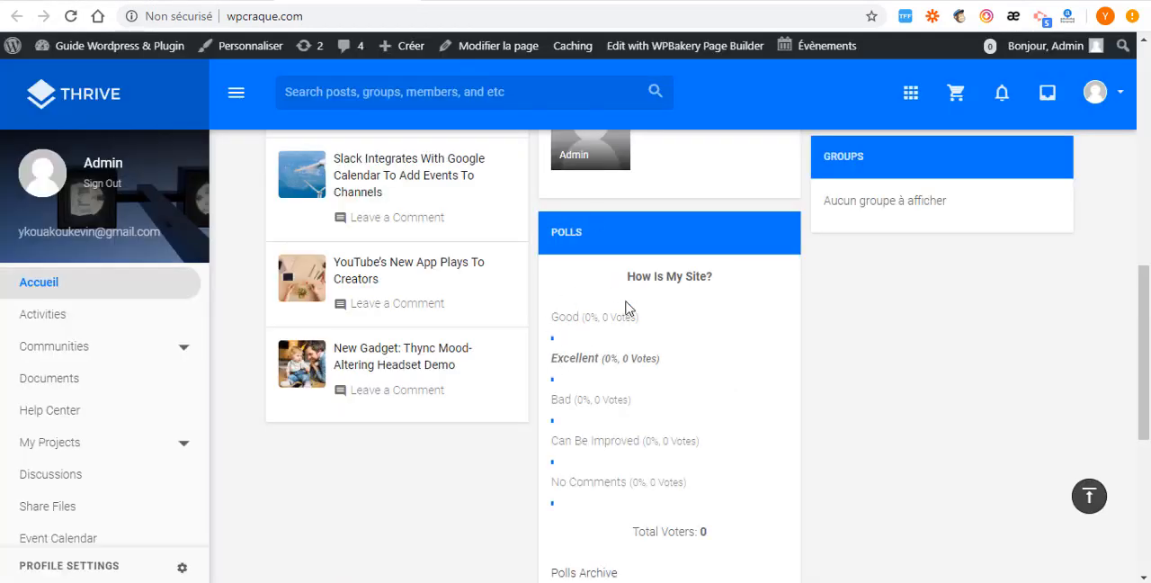
left_click_drag(537, 224, 589, 230)
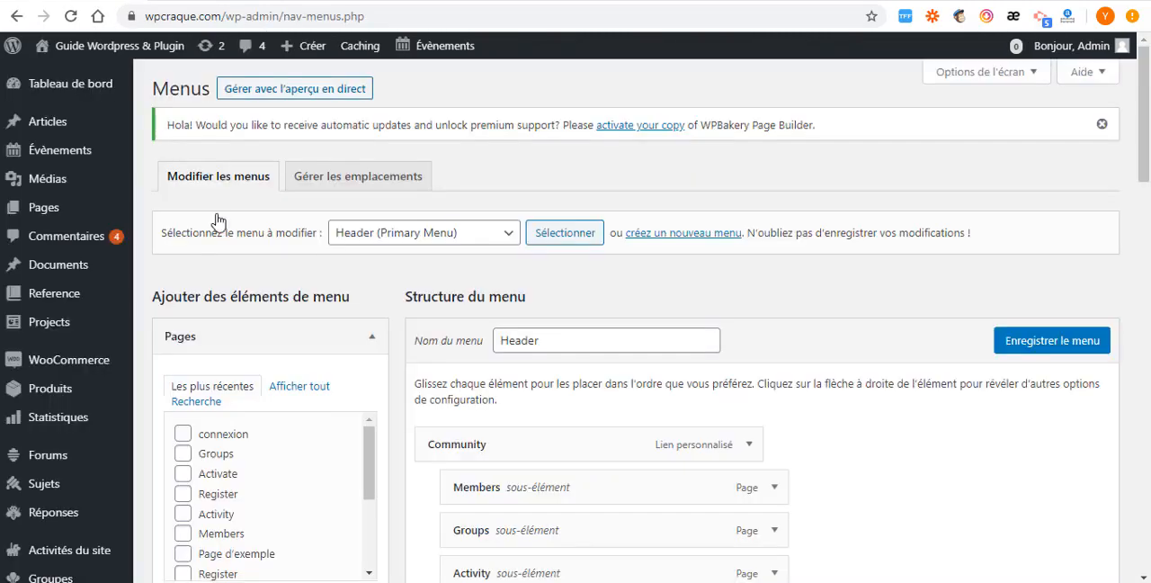
- Return to the WordPress admin and open the form for adding a new poll
scroll(114, 261, "down", 5)
scroll(114, 298, "down", 3)
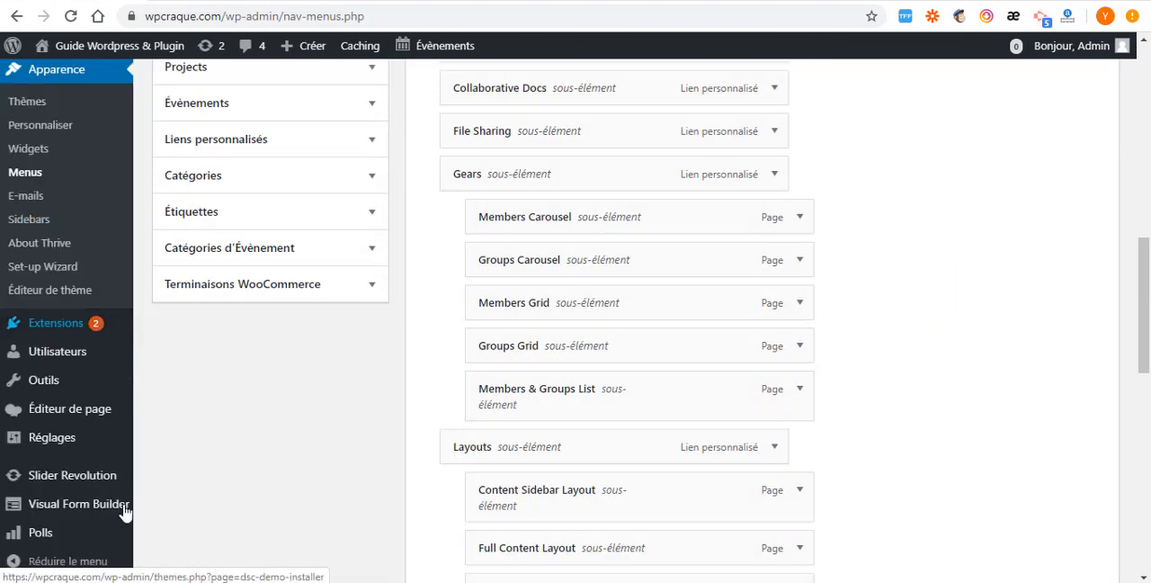
scroll(20, 468, "down", 4)
mouse_move(41, 532)
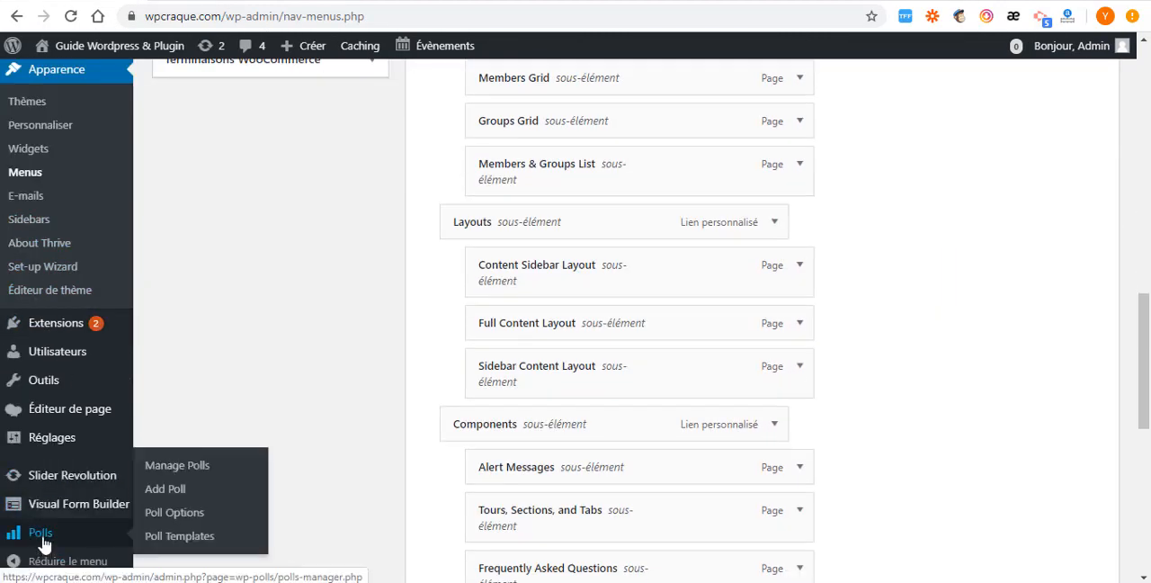
left_click(183, 493)
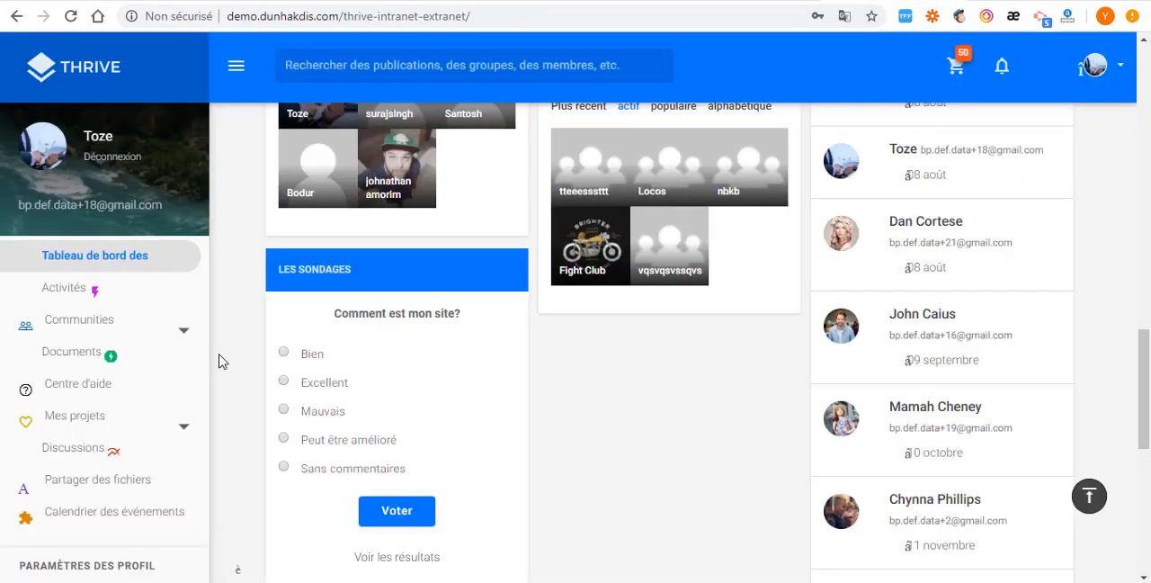
- Copy the question "Comment est mon site?" from the Thrive demo's poll into the new poll's question
left_click_drag(329, 314, 489, 325)
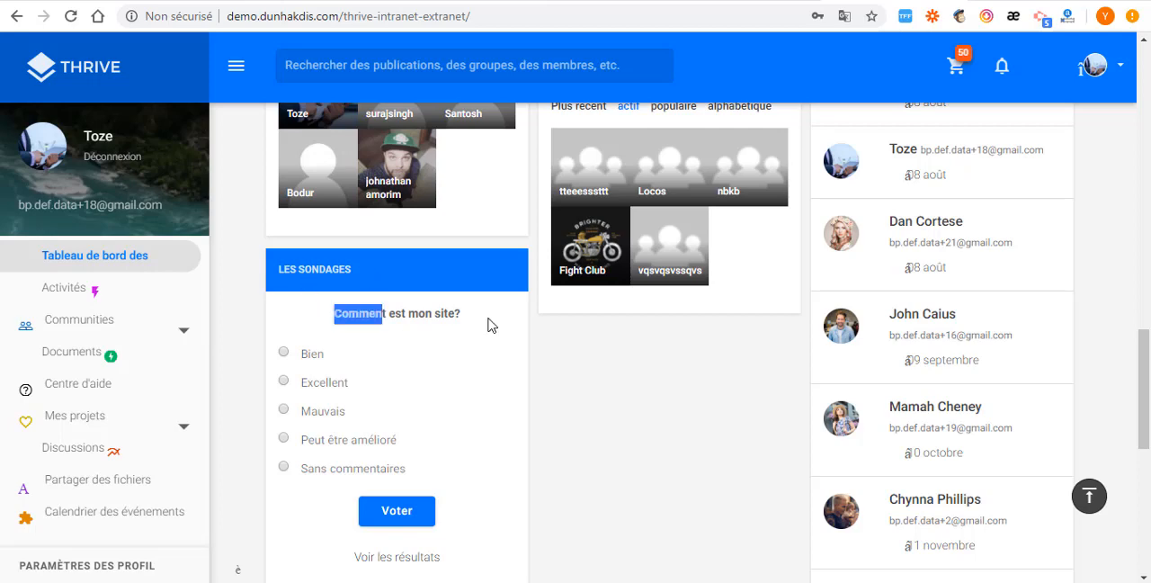
right_click(448, 315)
left_click(466, 322)
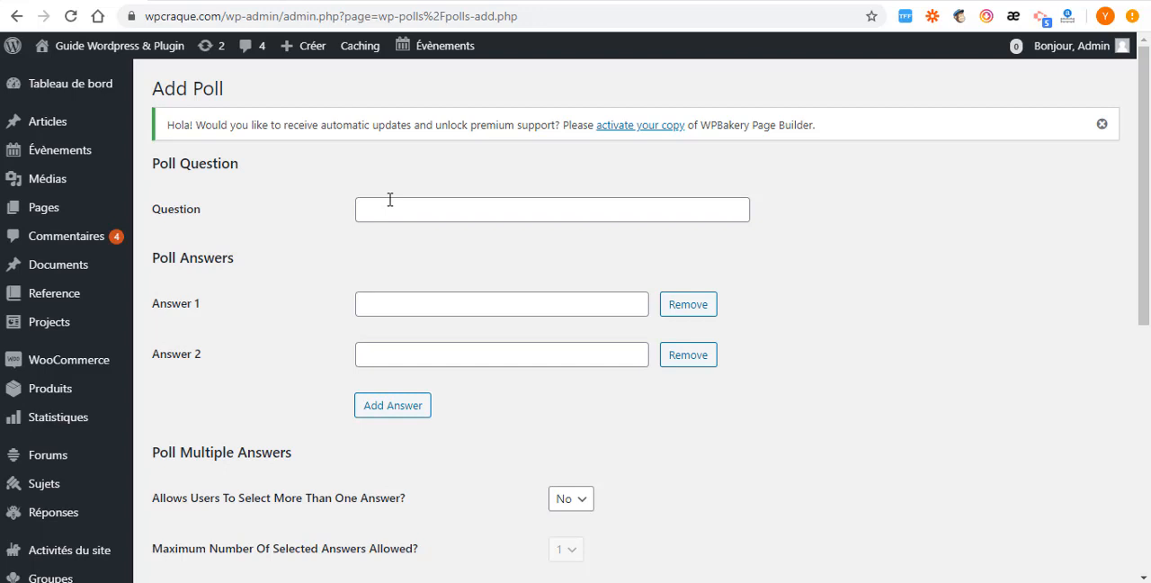
left_click(381, 203)
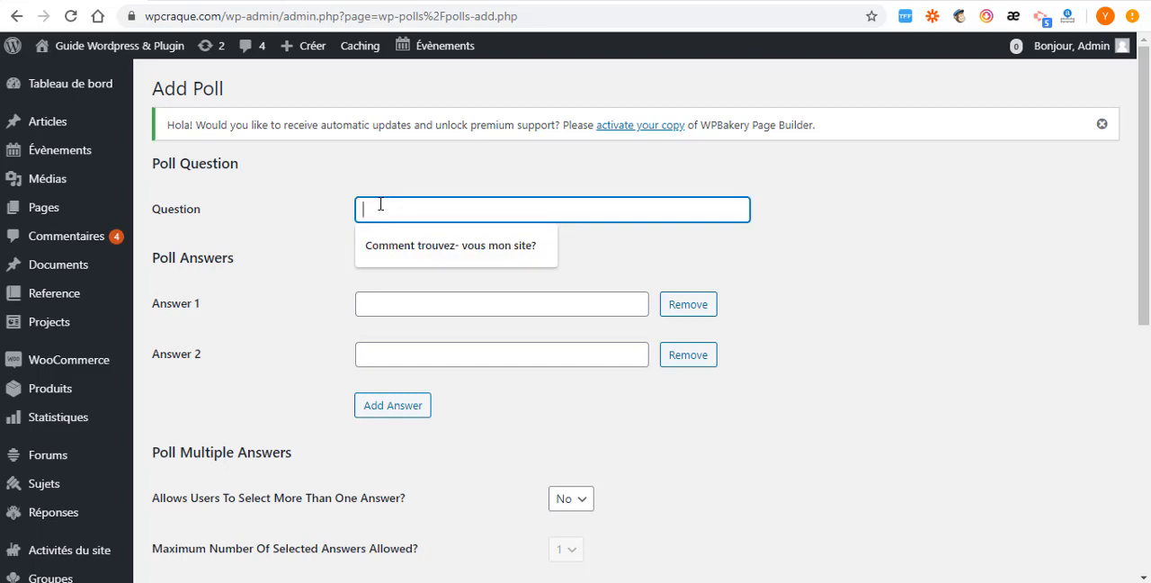
key("ctrl+v")
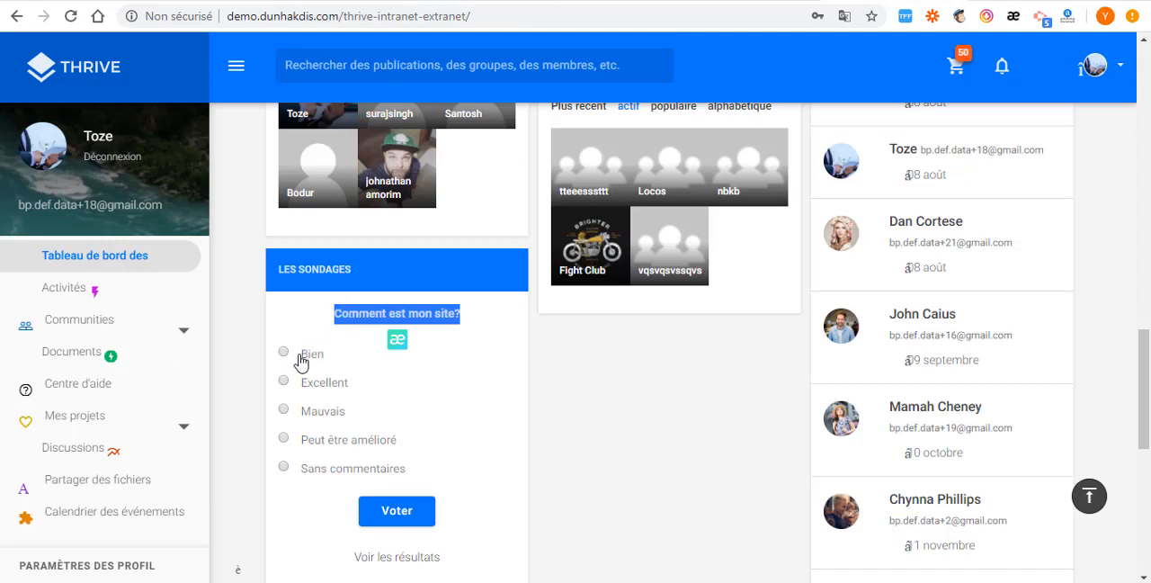
- Enter "bien" as the new poll's first answer, modelled on the demo poll's first option
left_click_drag(302, 354, 334, 358)
right_click(307, 353)
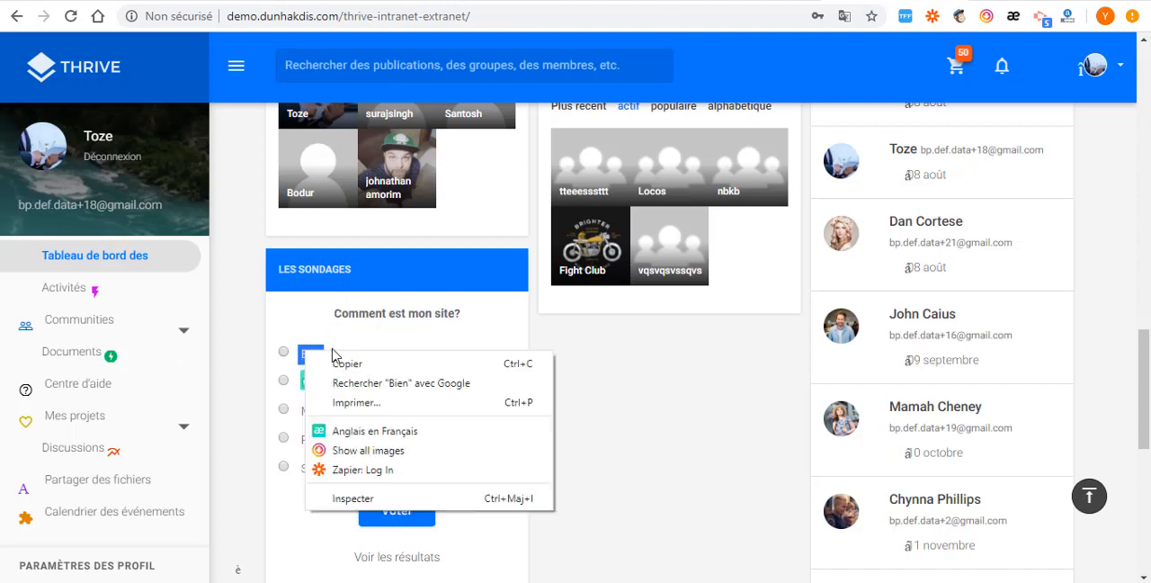
left_click(65, 11)
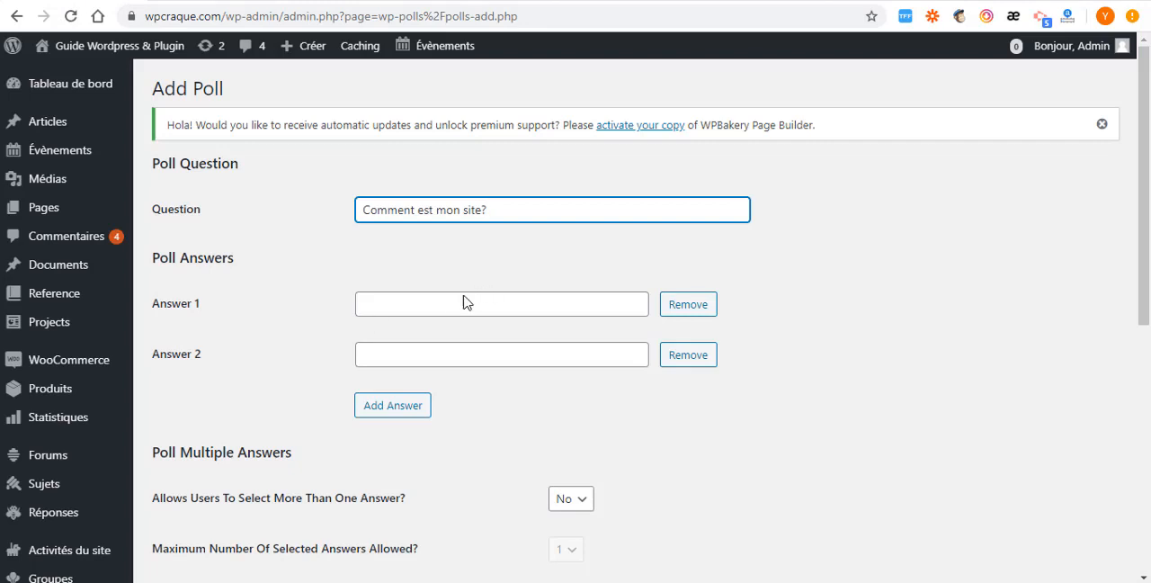
left_click(458, 301)
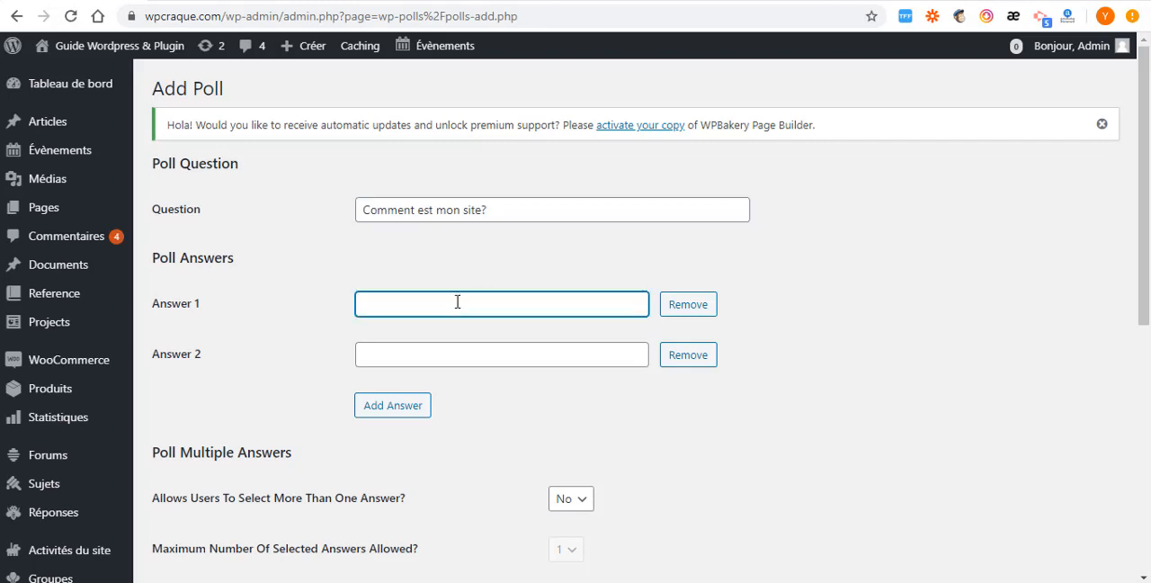
key("ctrl+v")
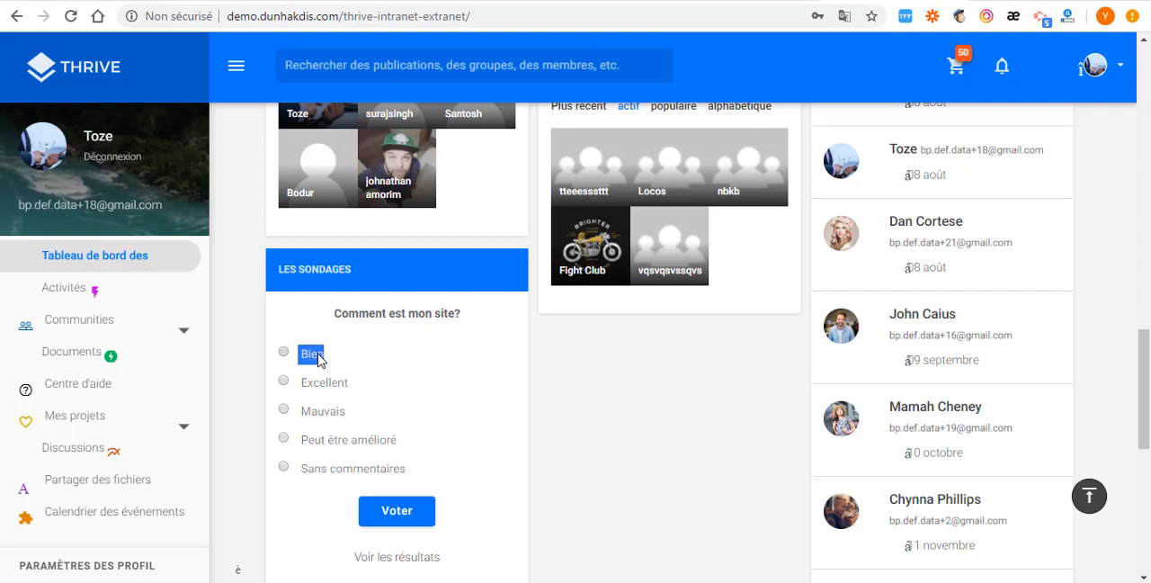
right_click(319, 357)
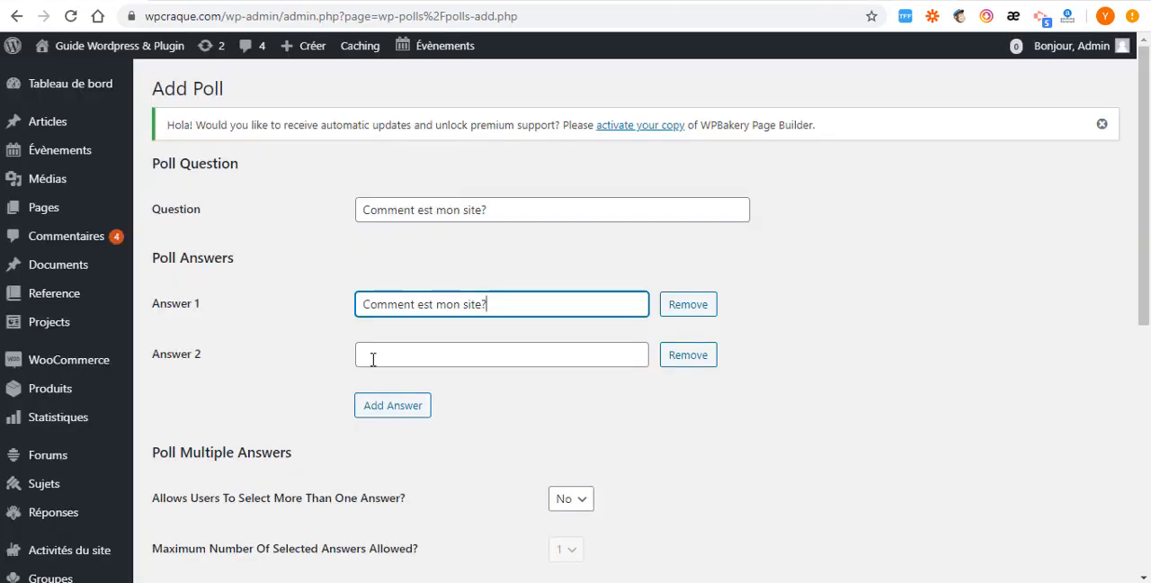
key("ctrl+a")
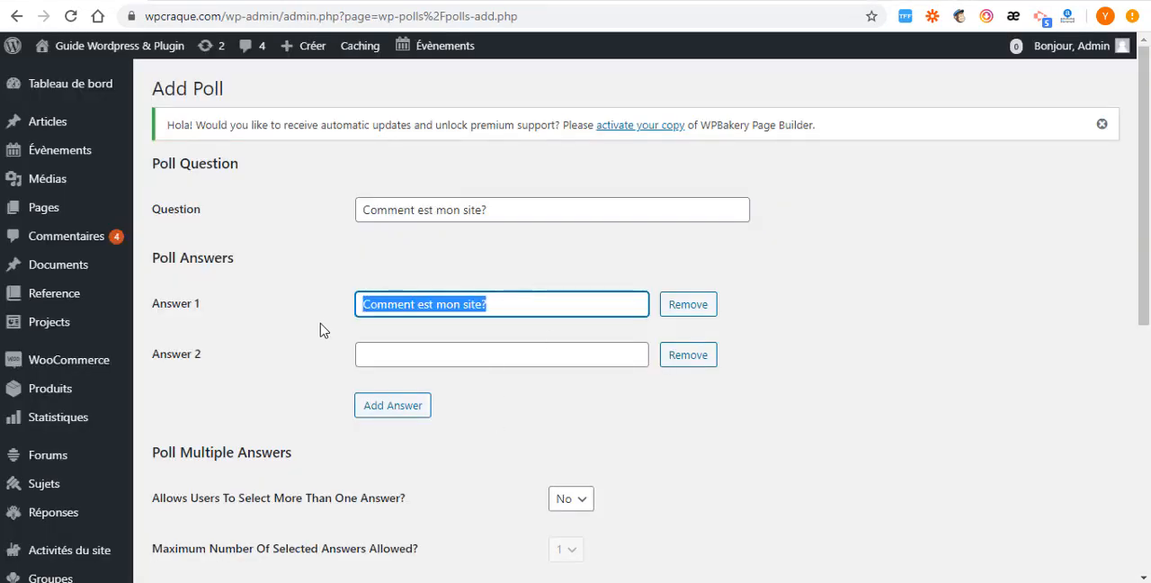
key("ctrl+v")
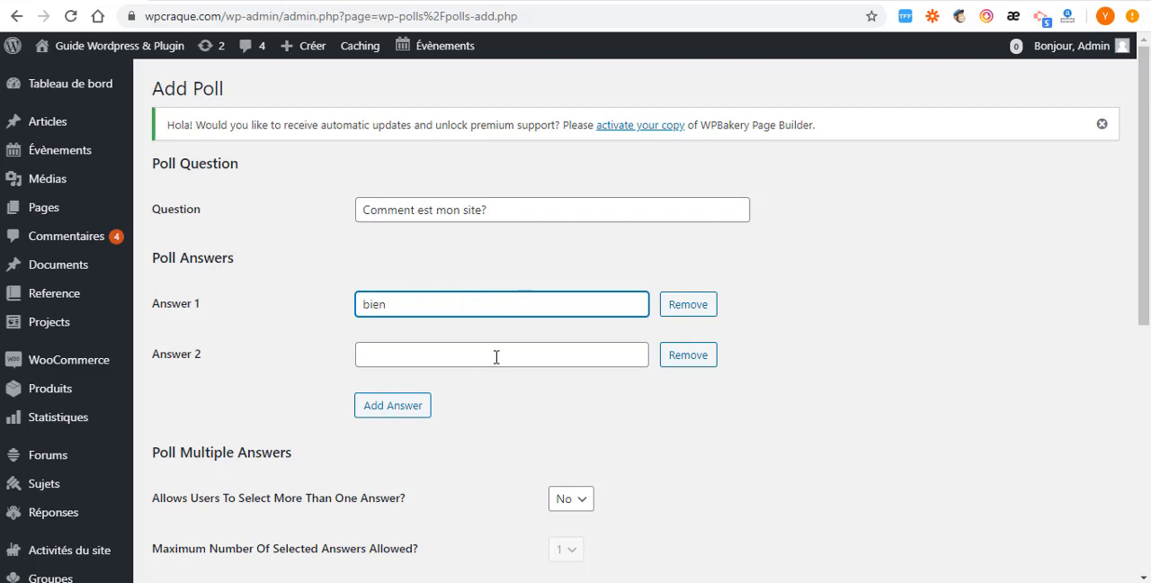
- Copy "Excellent" from the demo poll into the new poll's second answer
left_click(436, 358)
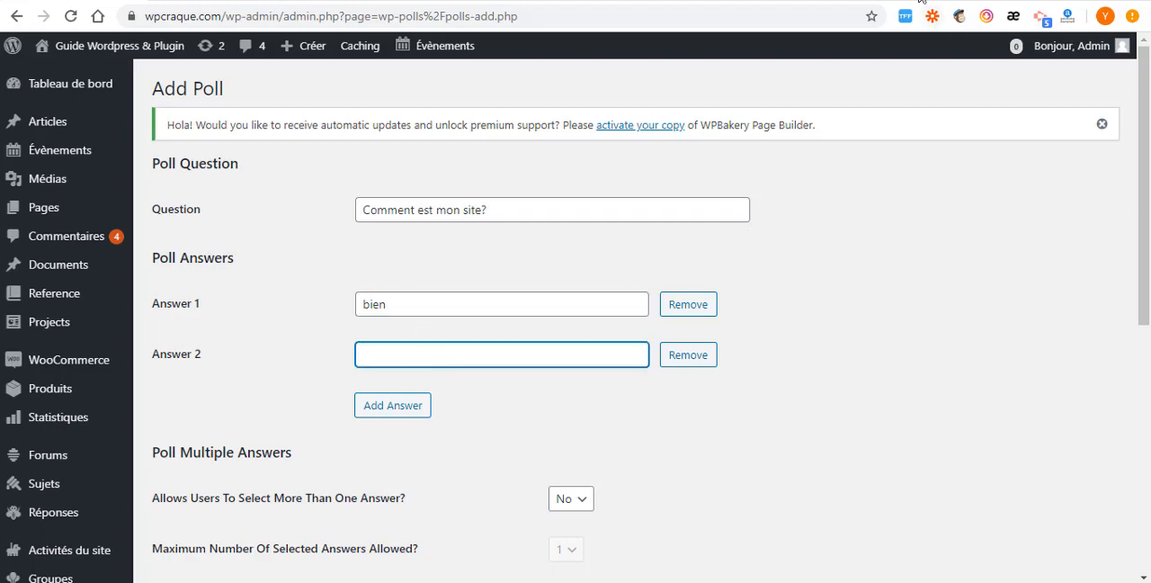
left_click(919, 0)
left_click(352, 384)
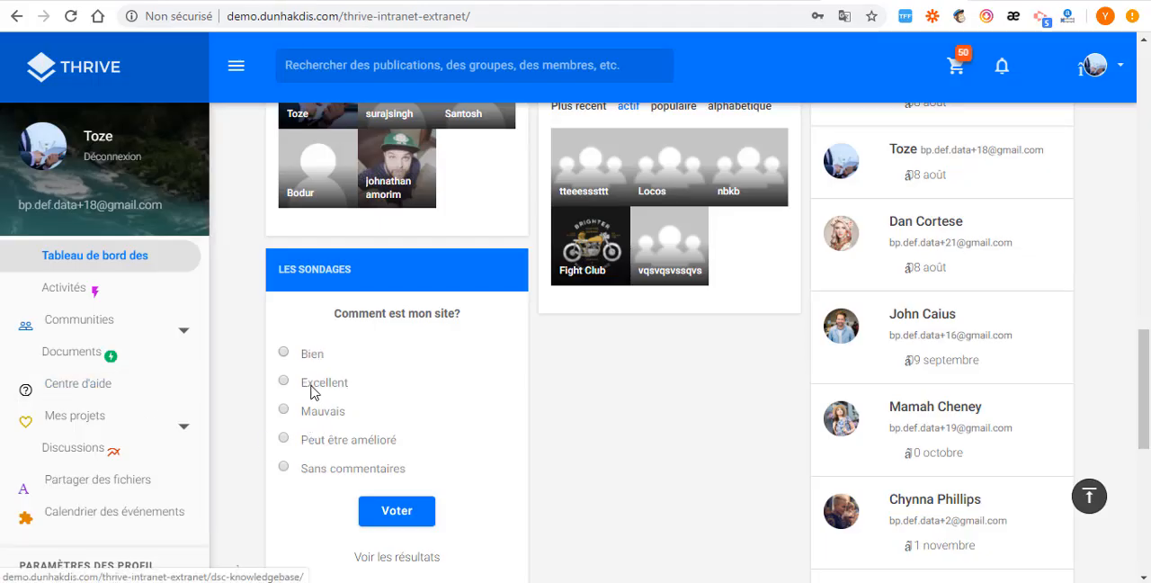
left_click_drag(296, 383, 360, 389)
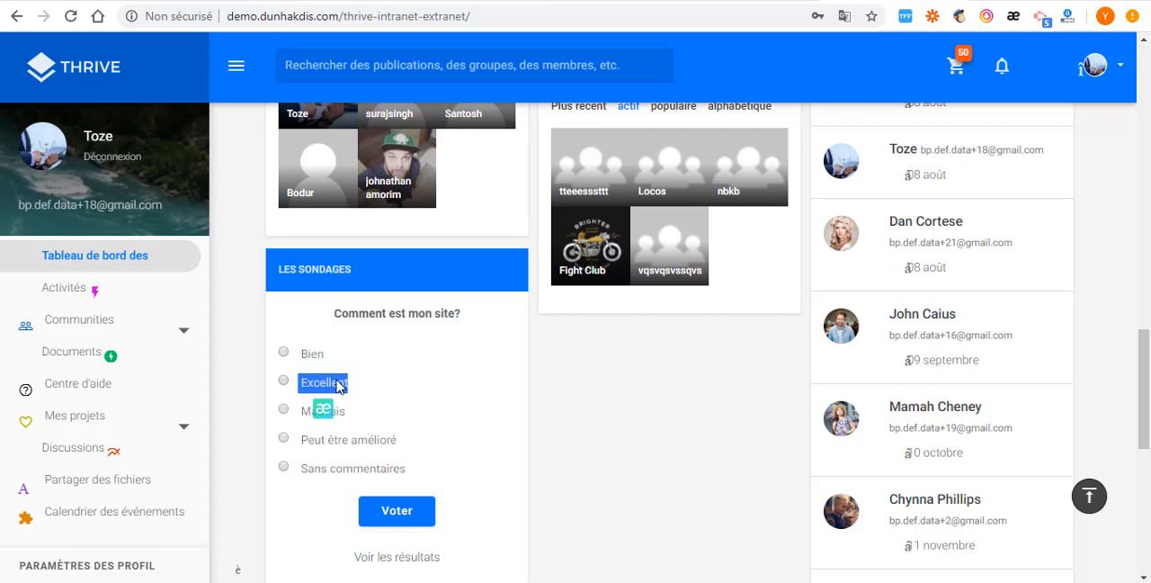
right_click(338, 385)
left_click(377, 394)
left_click(70, 1)
key("ctrl+v")
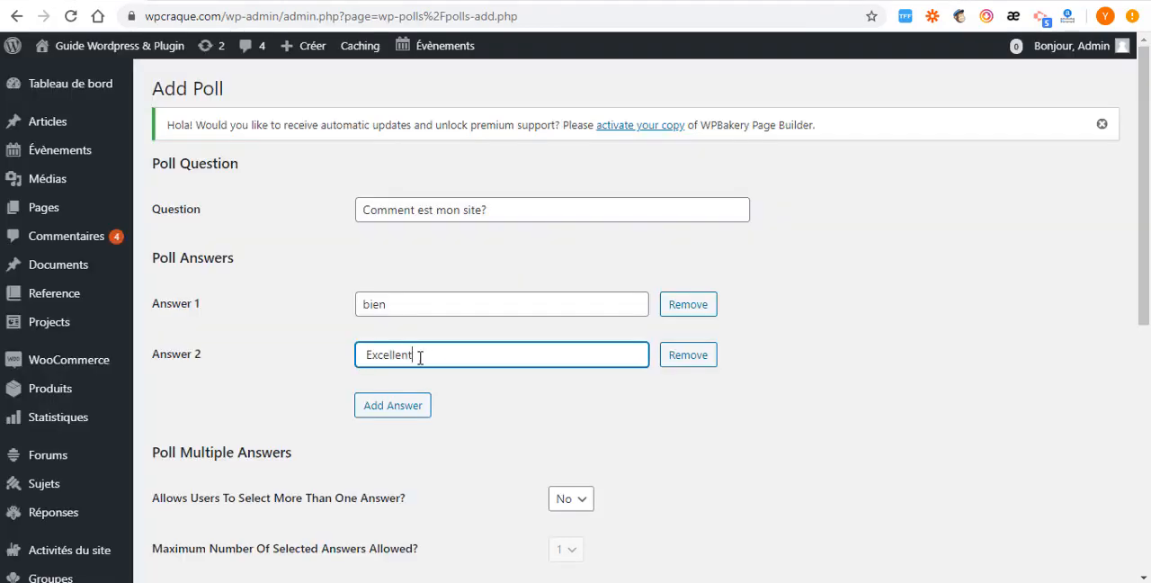
- Add a third answer to the new poll and fill it with "Mauvais" copied from the demo poll
left_click(865, 1)
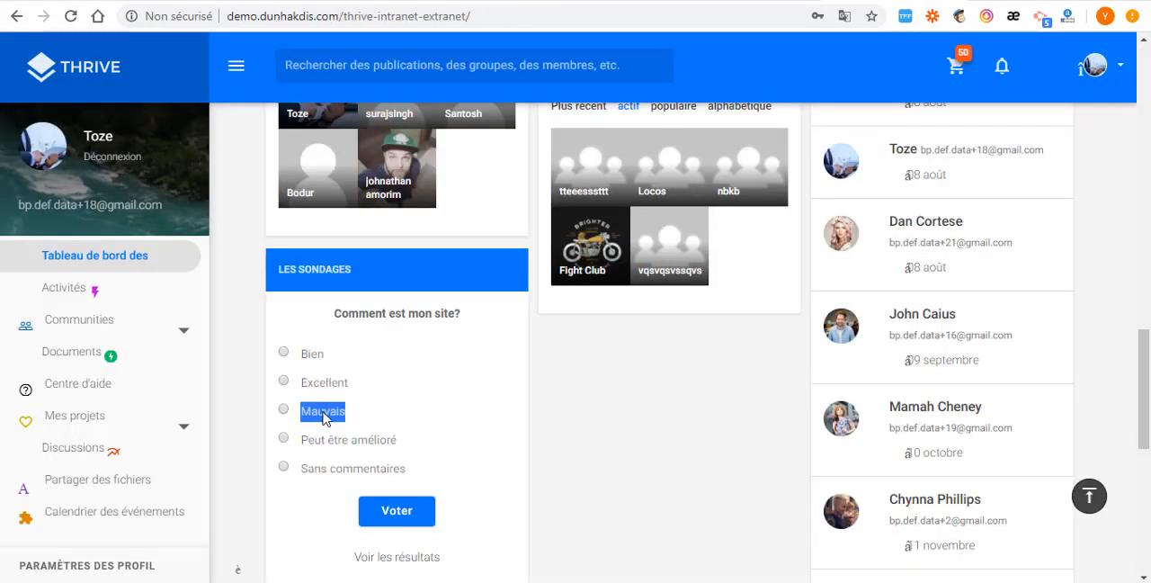
right_click(324, 418)
left_click(363, 423)
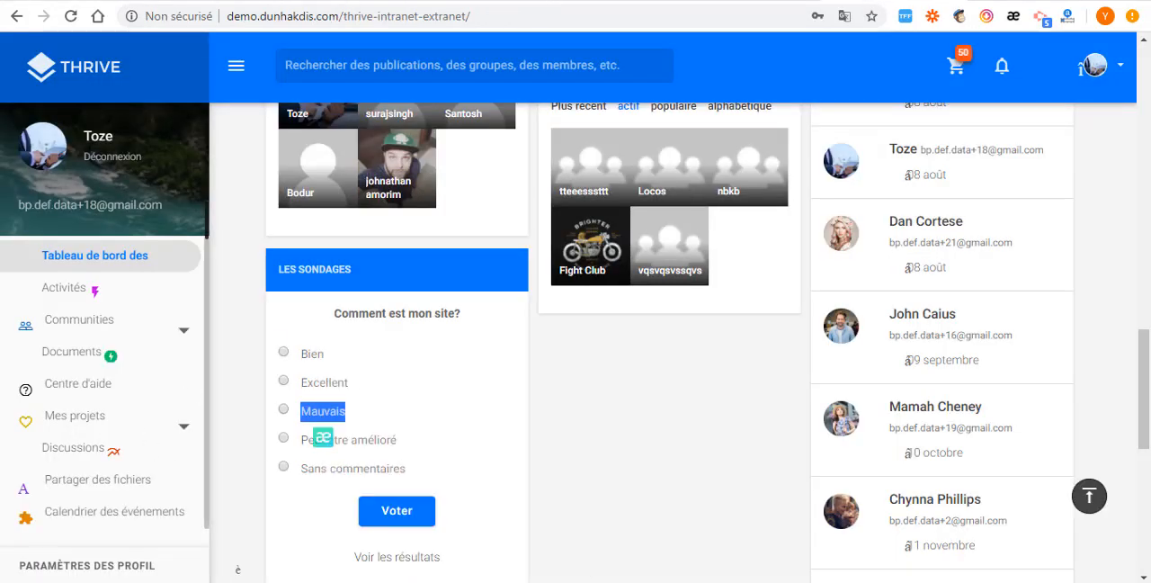
key("ctrl+Tab")
left_click(410, 411)
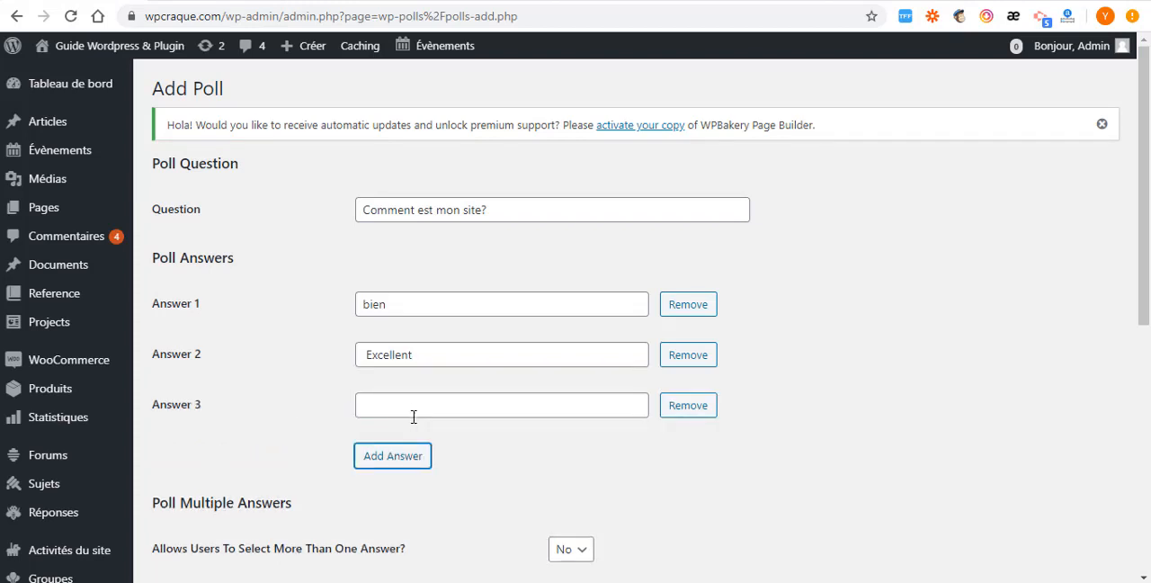
left_click(414, 411)
key("ctrl+v")
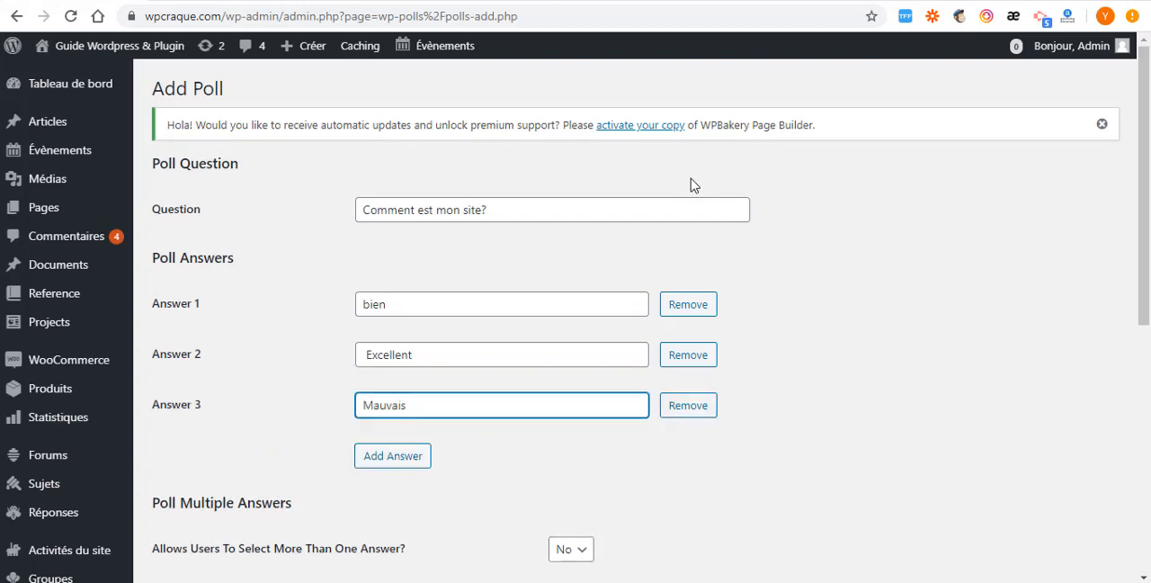
- Add a fourth answer to the new poll and fill it with "Peut être amélioré" copied from the demo poll
key("ctrl+Tab")
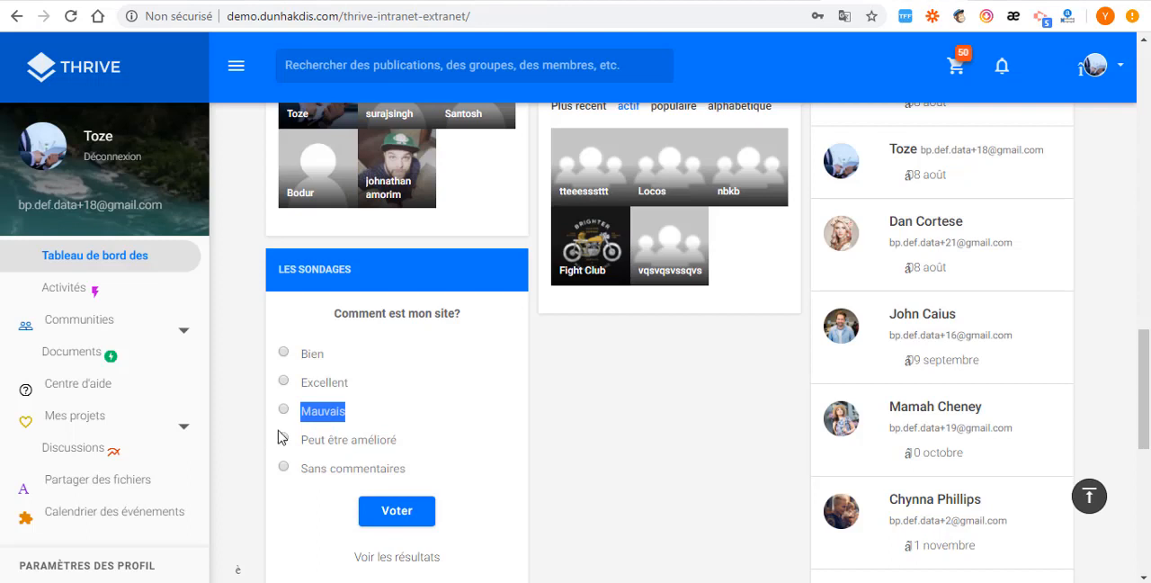
left_click_drag(304, 444, 397, 443)
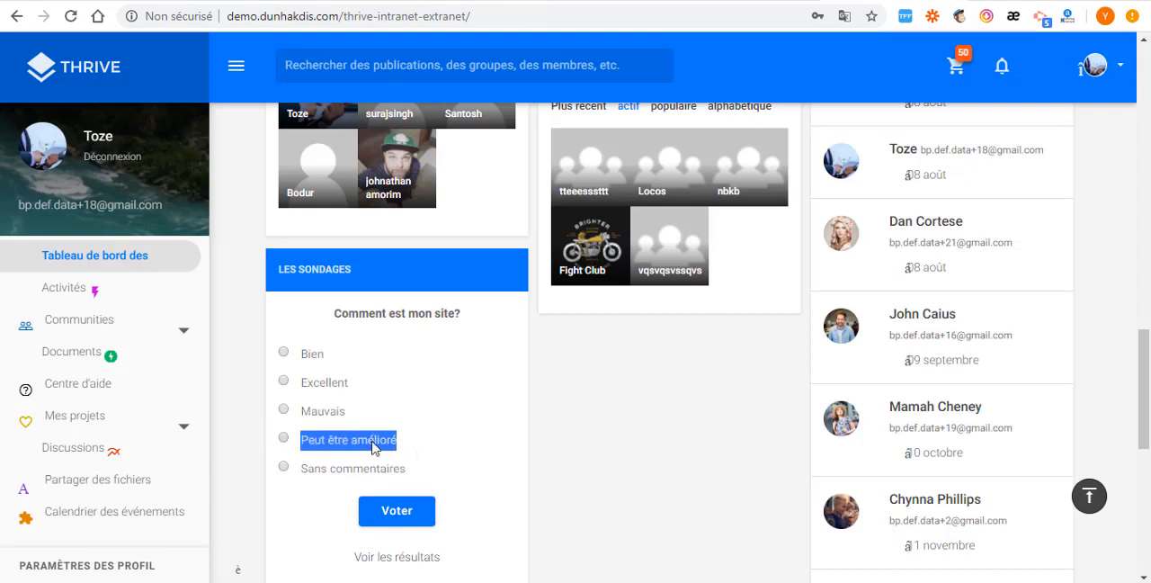
right_click(372, 442)
left_click(467, 297)
key("ctrl+Tab")
left_click(396, 456)
left_click(388, 458)
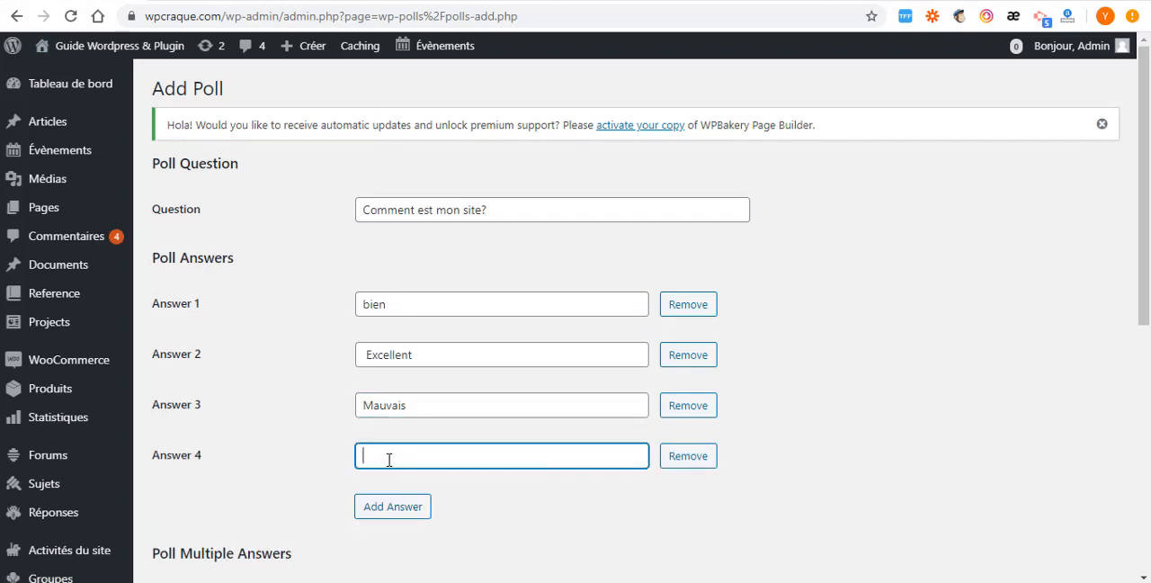
key("ctrl+v")
- Add a fifth answer to the new poll and fill it with "Sans commentaires" copied from the demo poll
key("ctrl+Tab")
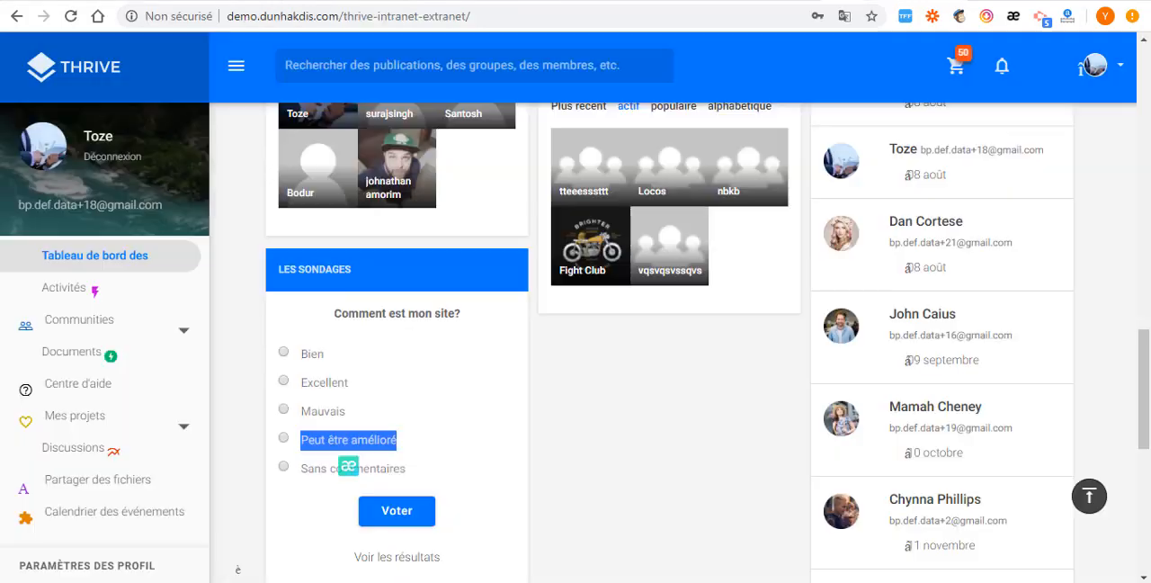
left_click_drag(303, 467, 432, 474)
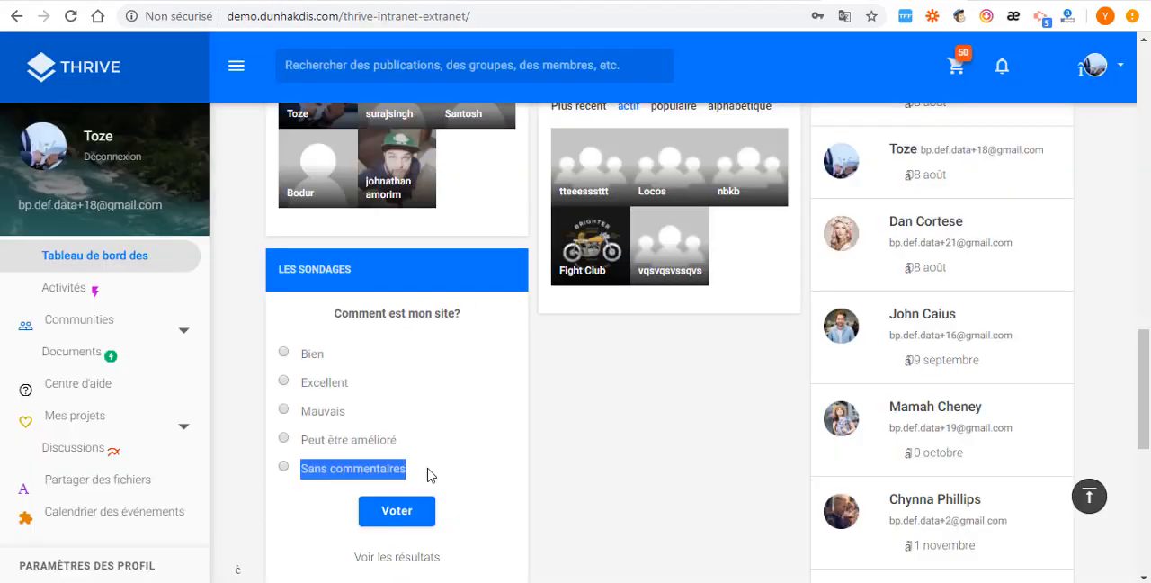
right_click(363, 470)
left_click(417, 324)
key("ctrl+Tab")
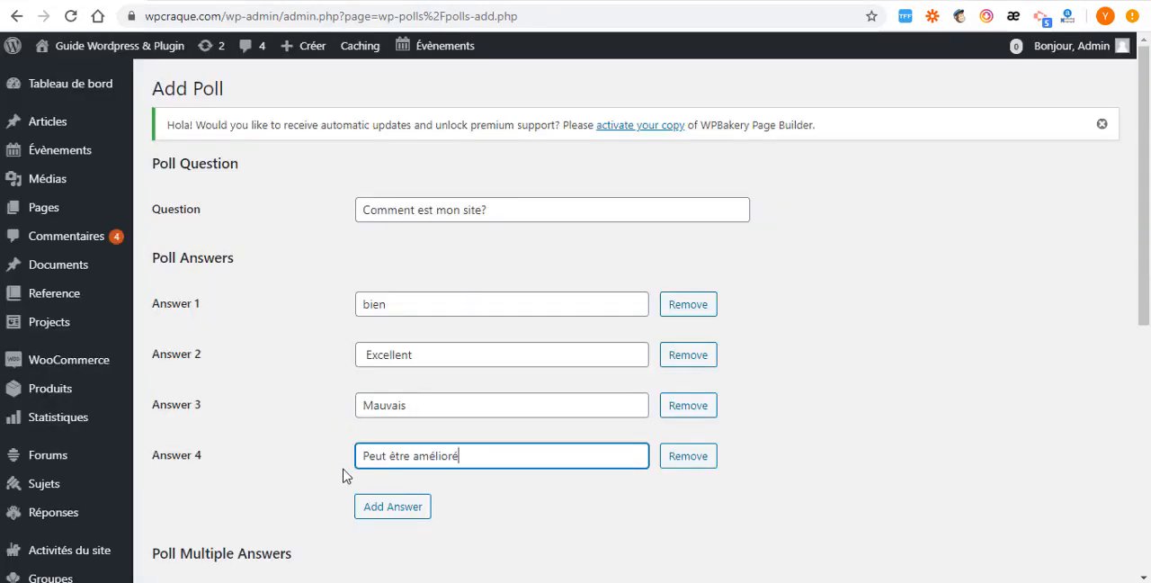
left_click(385, 511)
left_click(394, 506)
key("ctrl+v")
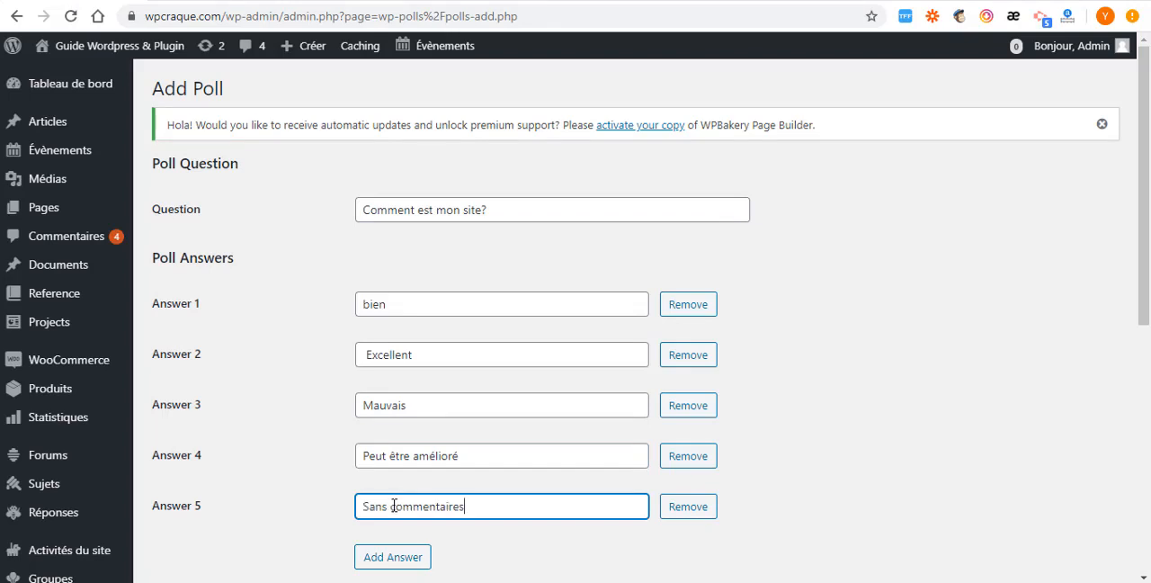
- Review the new poll's multiple-answer and start/end date settings, and submit the poll without changing them
scroll(448, 497, "down", 2)
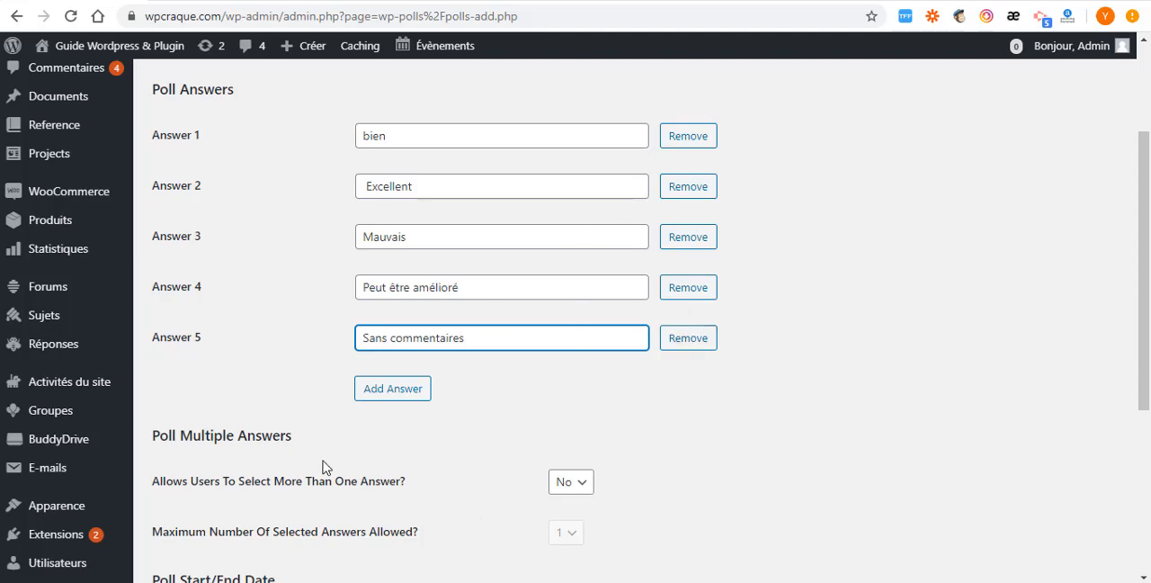
scroll(326, 405, "down", 3)
scroll(416, 447, "down", 2)
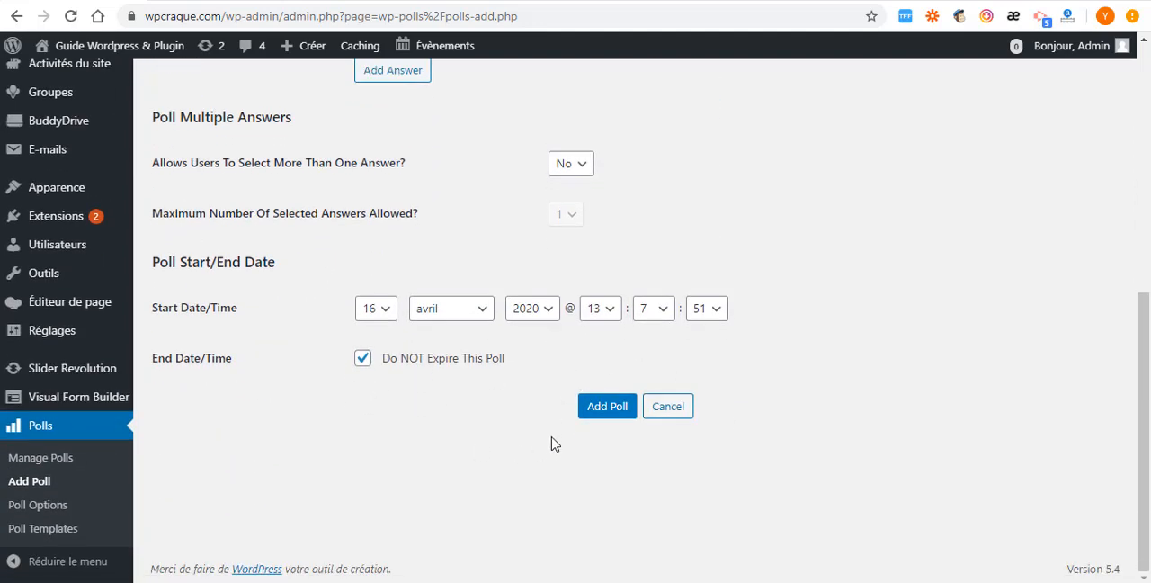
scroll(552, 449, "up", 2)
scroll(552, 450, "down", 2)
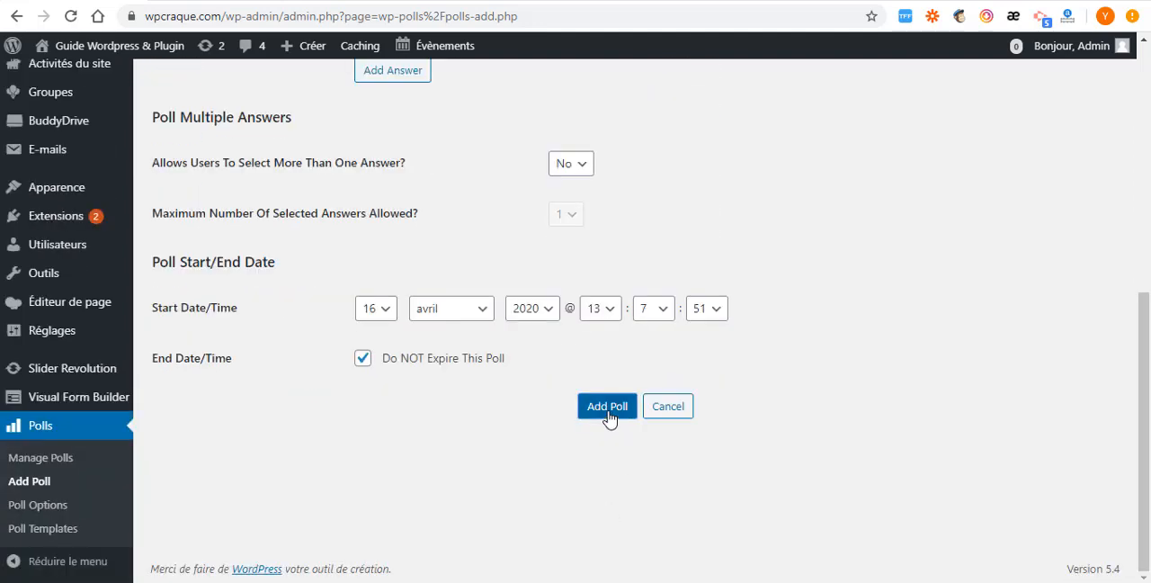
left_click(609, 413)
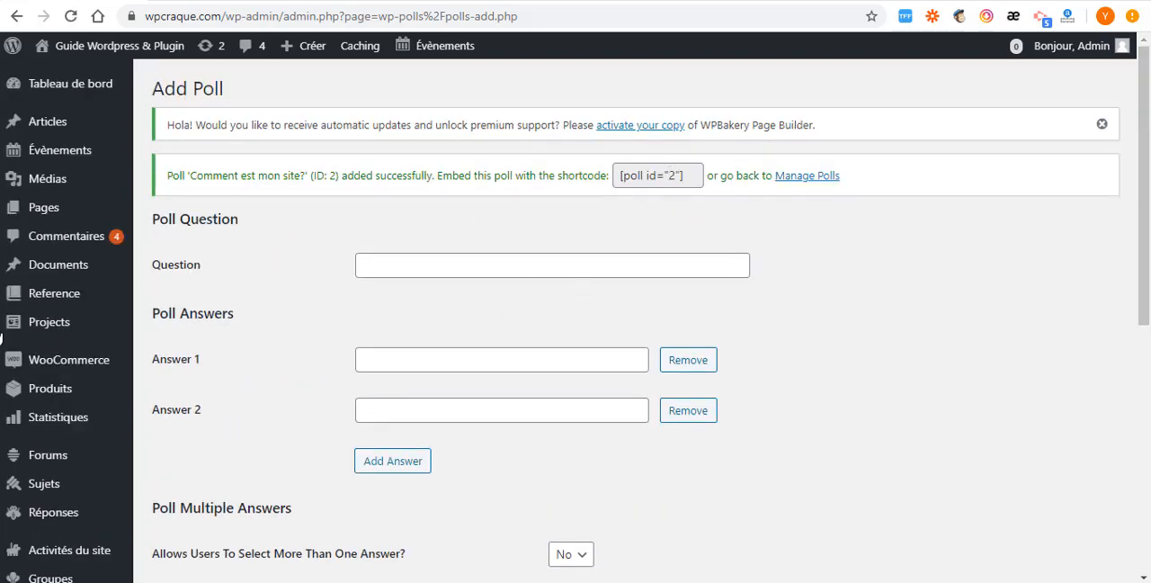
- Open the poll "Comment est mon site?" for editing from the list of polls and review its answers and date settings
scroll(54, 414, "down", 2)
scroll(41, 472, "down", 2)
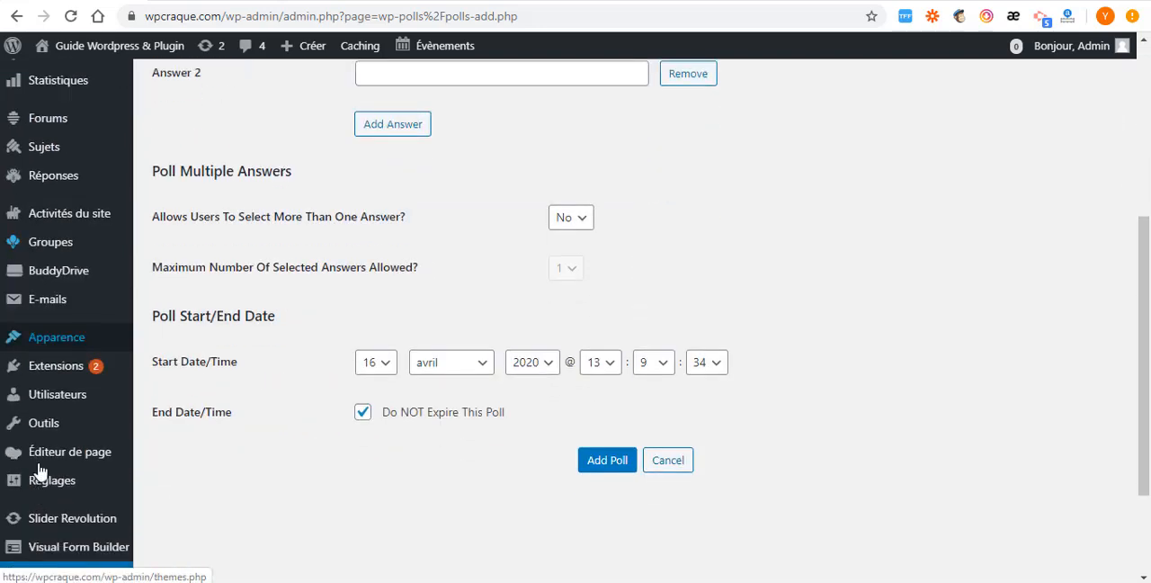
scroll(41, 472, "down", 2)
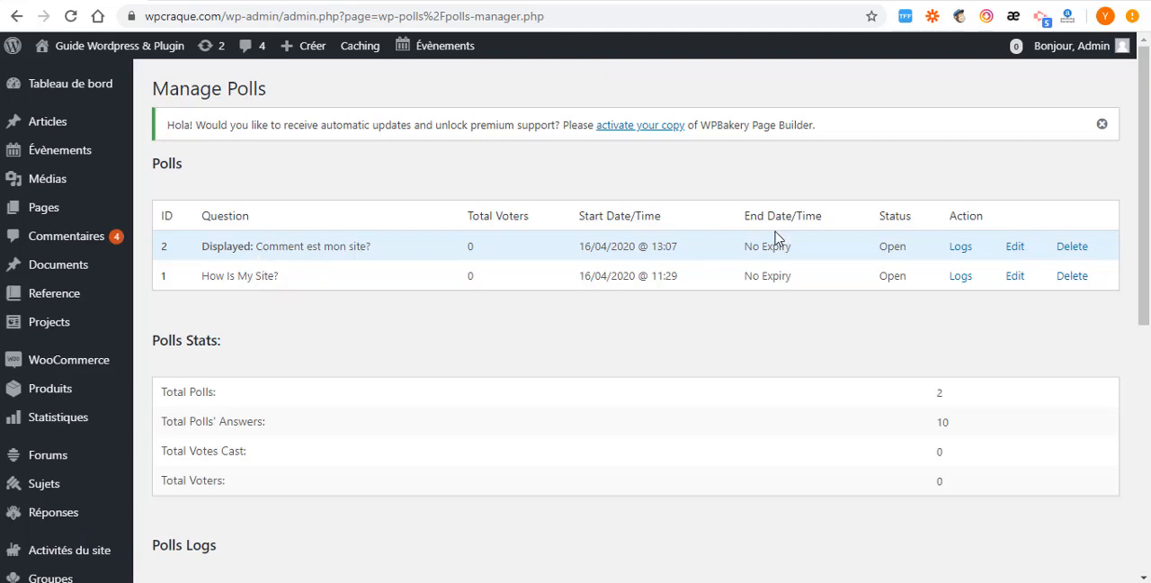
left_click(1017, 251)
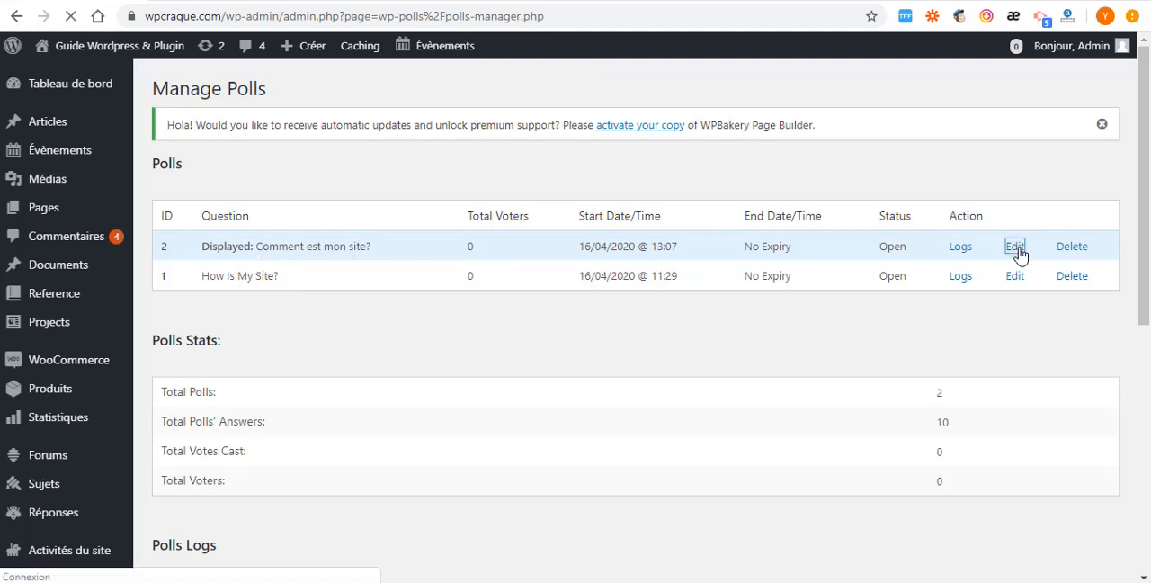
scroll(373, 403, "down", 6)
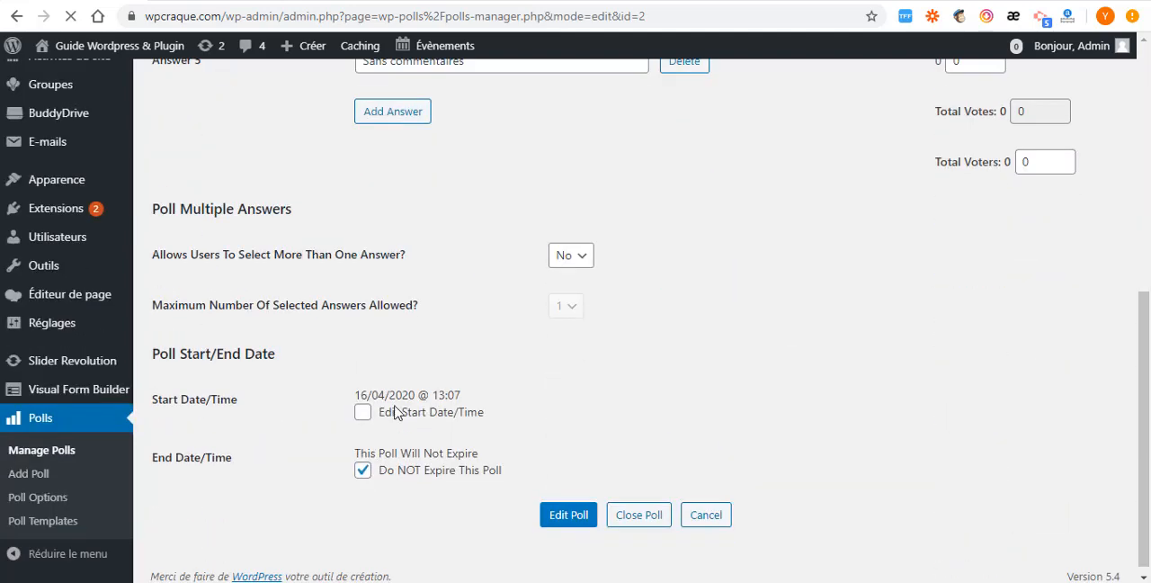
scroll(369, 360, "up", 4)
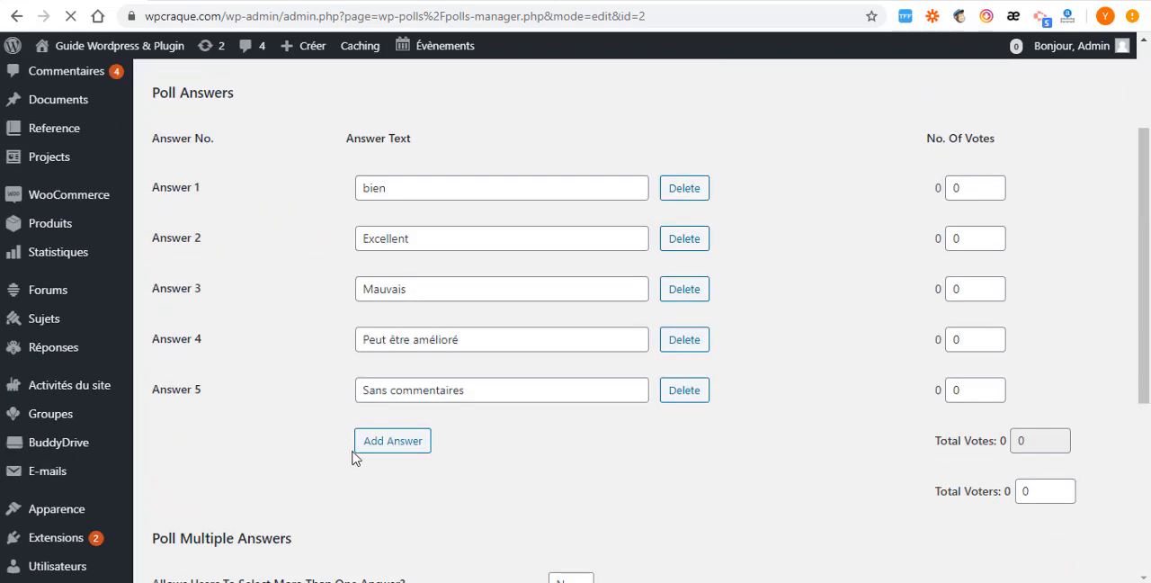
scroll(378, 445, "down", 4)
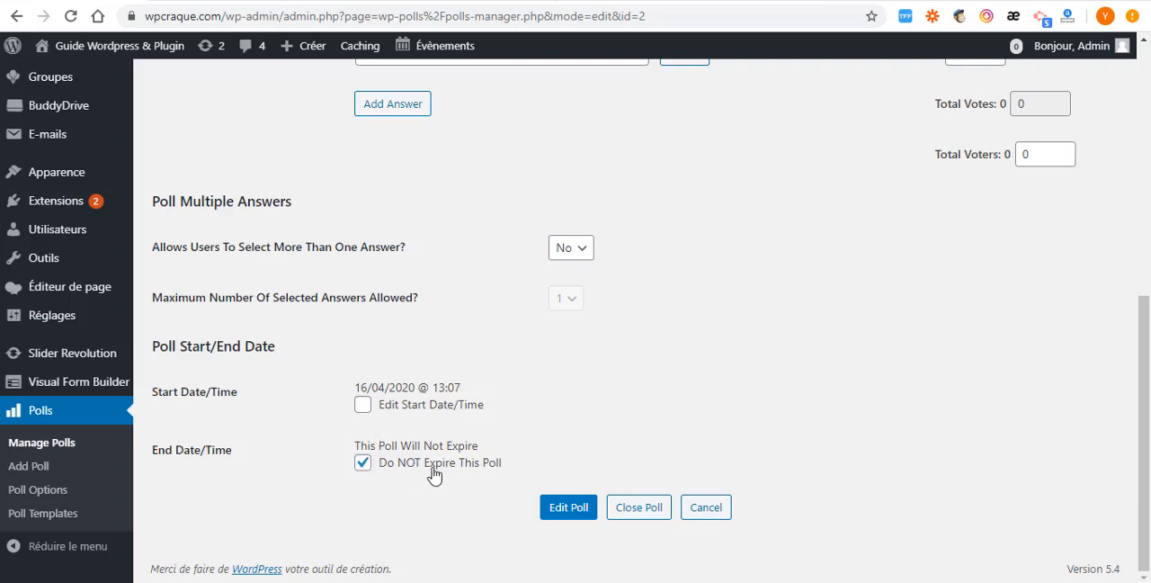
- Enable editing of the poll's start date and allow the poll to expire, with its end date set to 18 avril 2020
left_click(363, 404)
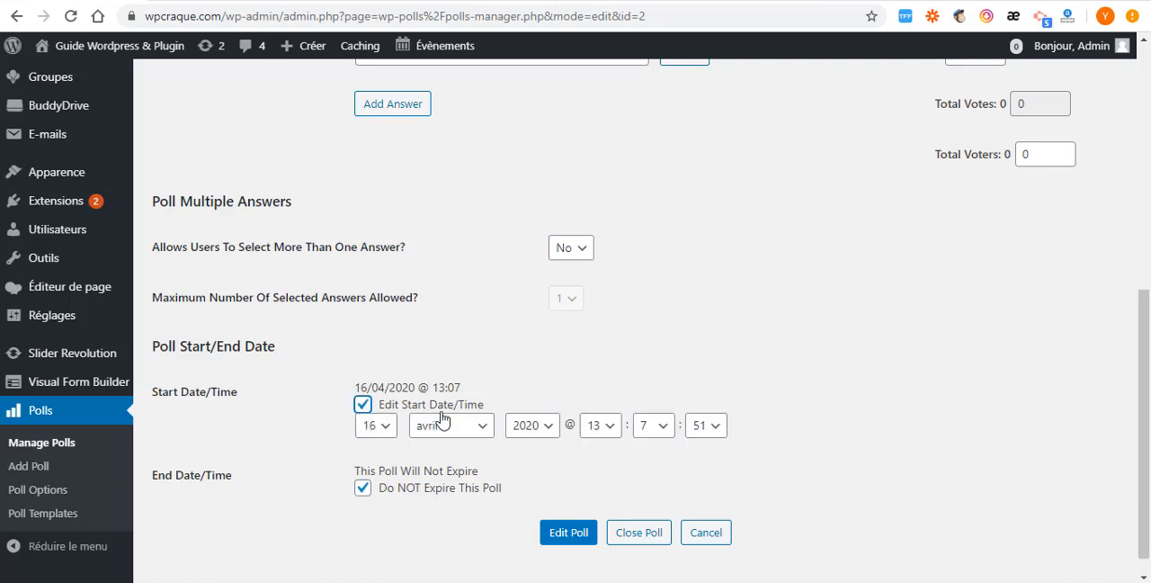
left_click(362, 487)
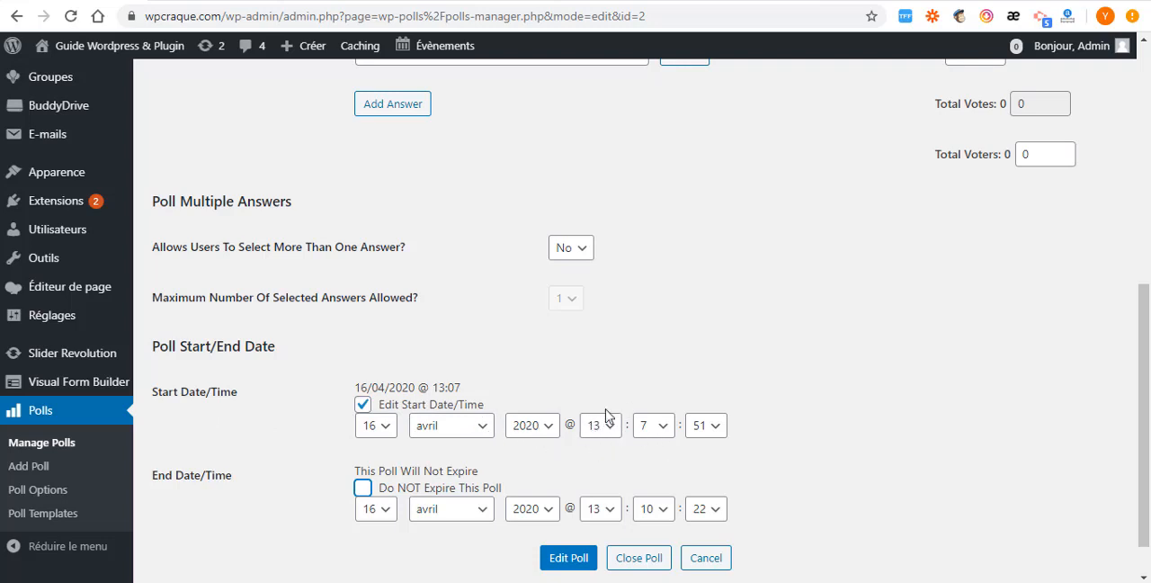
scroll(617, 470, "down", 1)
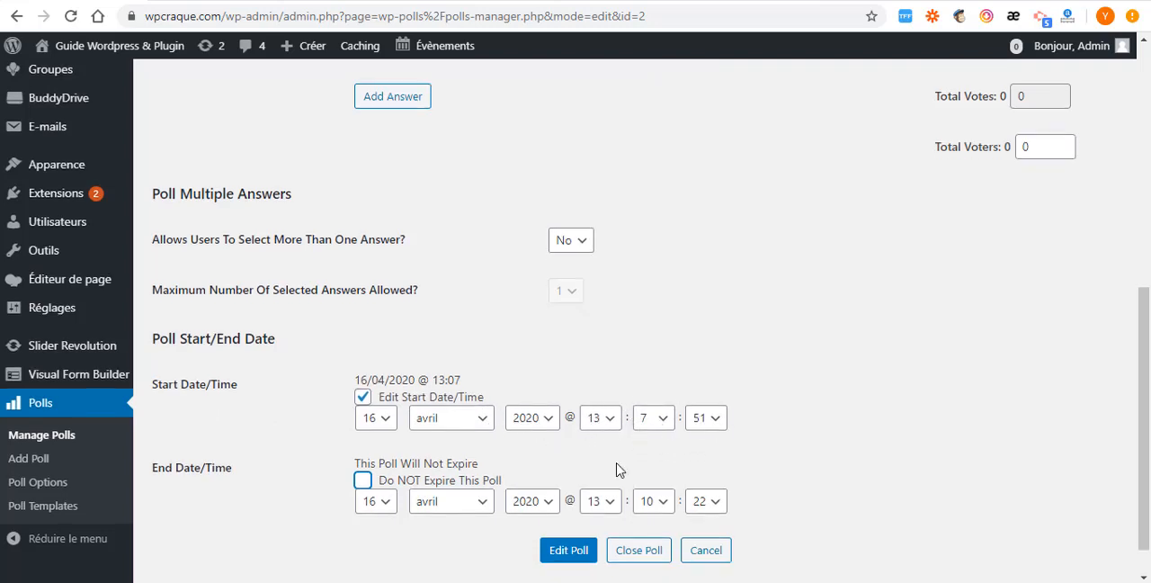
scroll(617, 469, "down", 1)
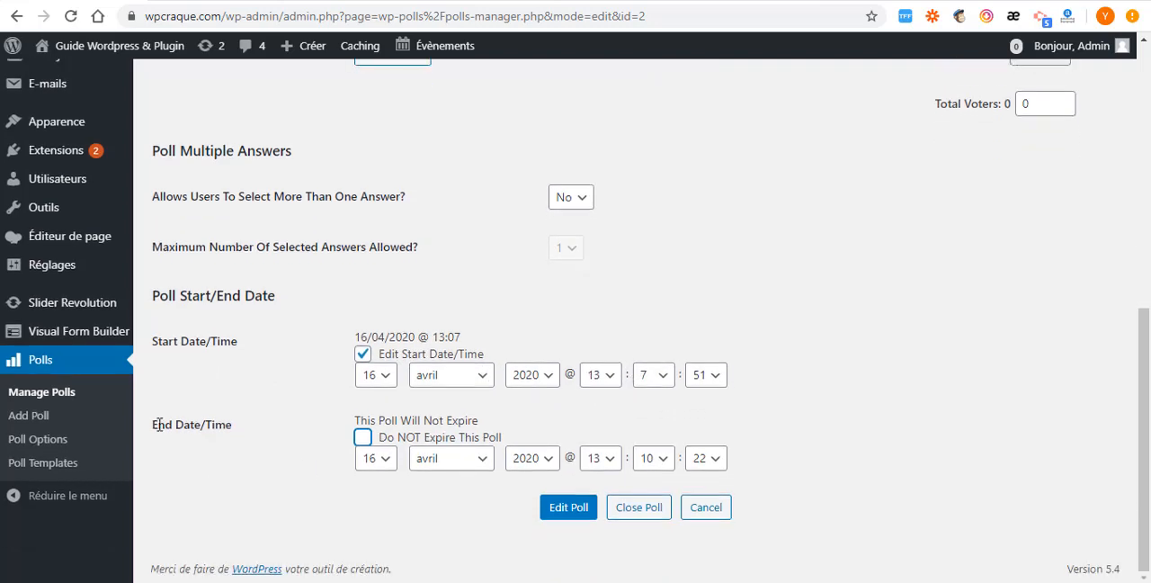
left_click(363, 437)
left_click(362, 462)
left_click(382, 459)
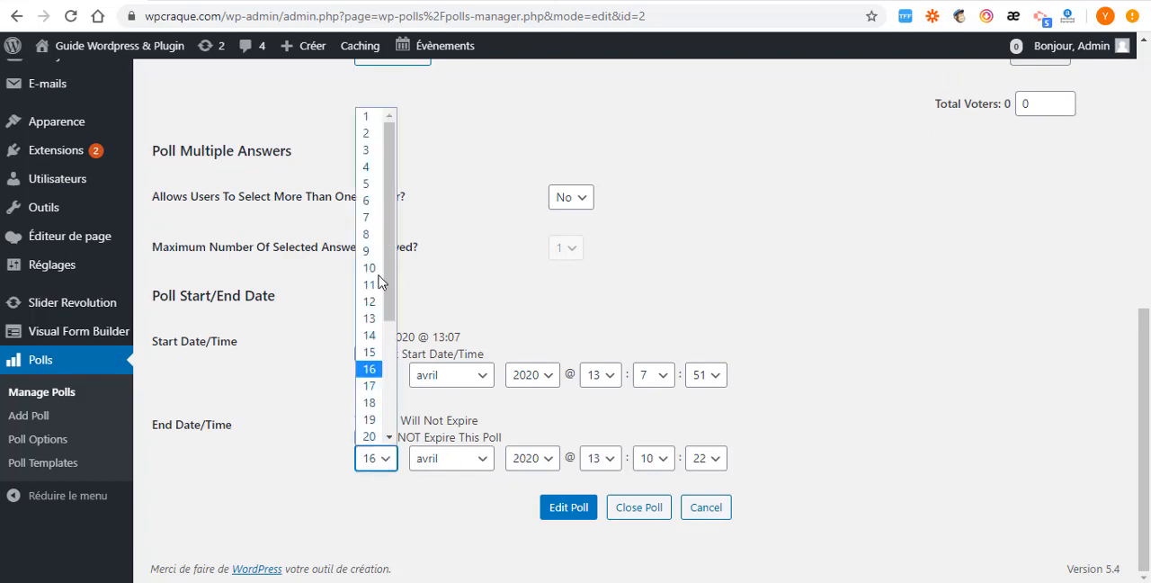
left_click(368, 404)
left_click(476, 461)
left_click(479, 462)
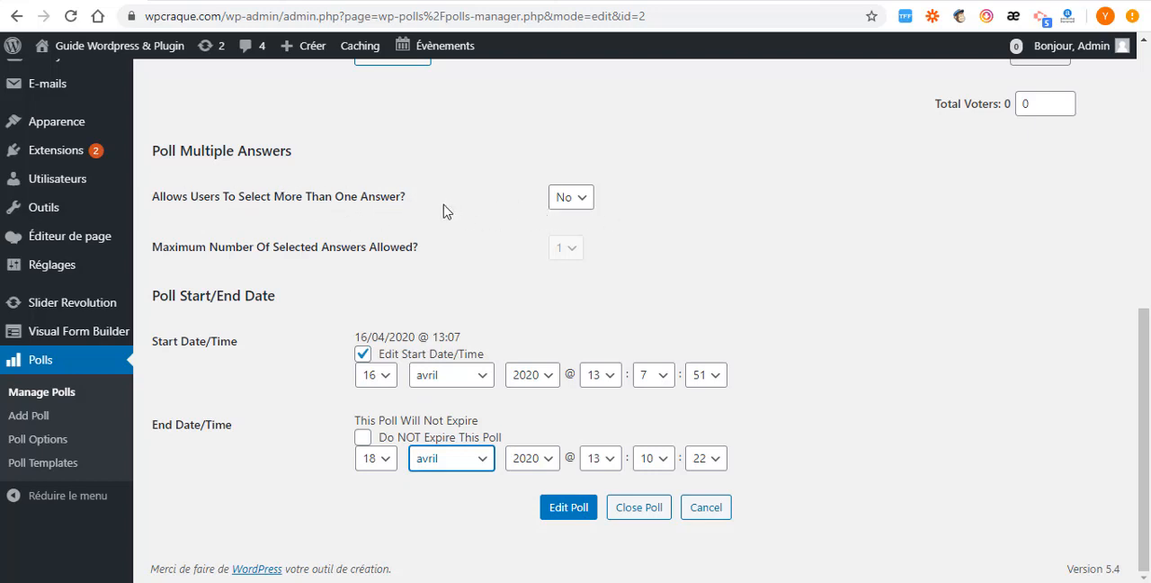
left_click(576, 205)
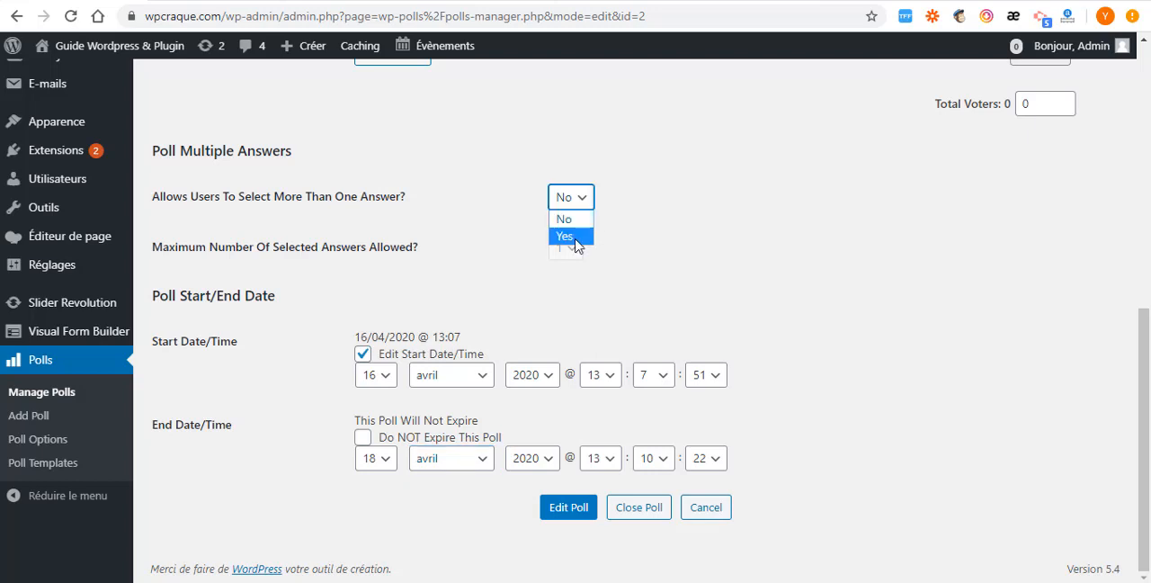
left_click(577, 236)
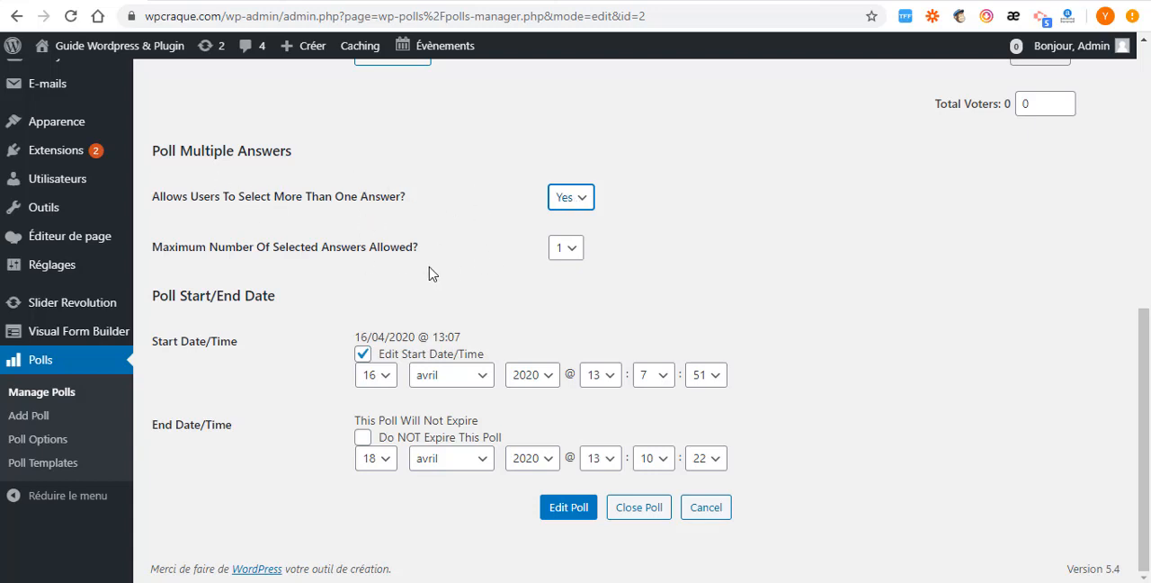
left_click(570, 250)
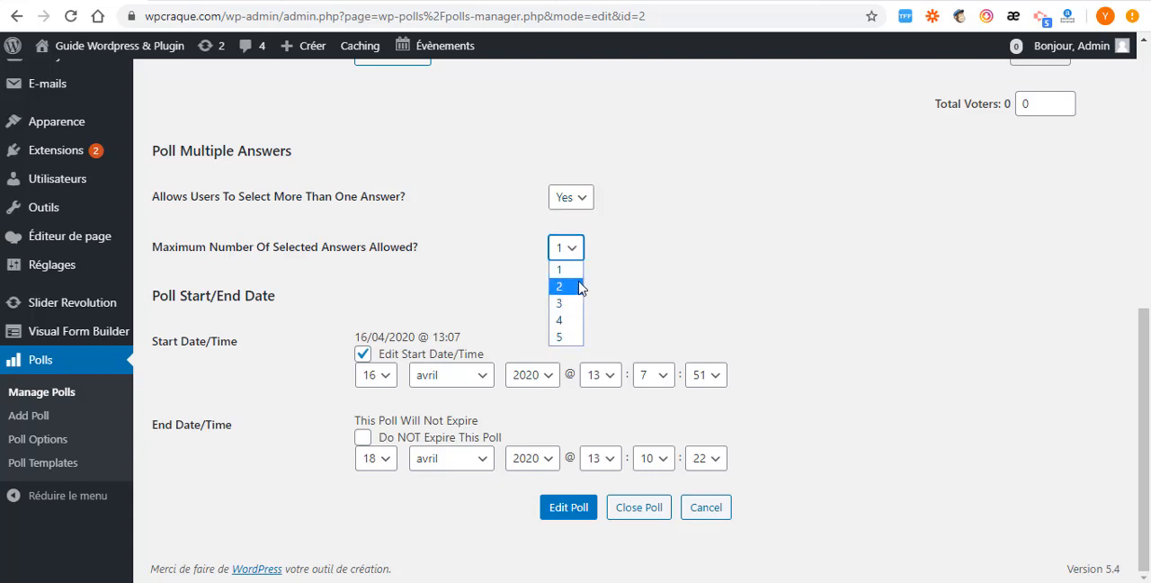
left_click(580, 285)
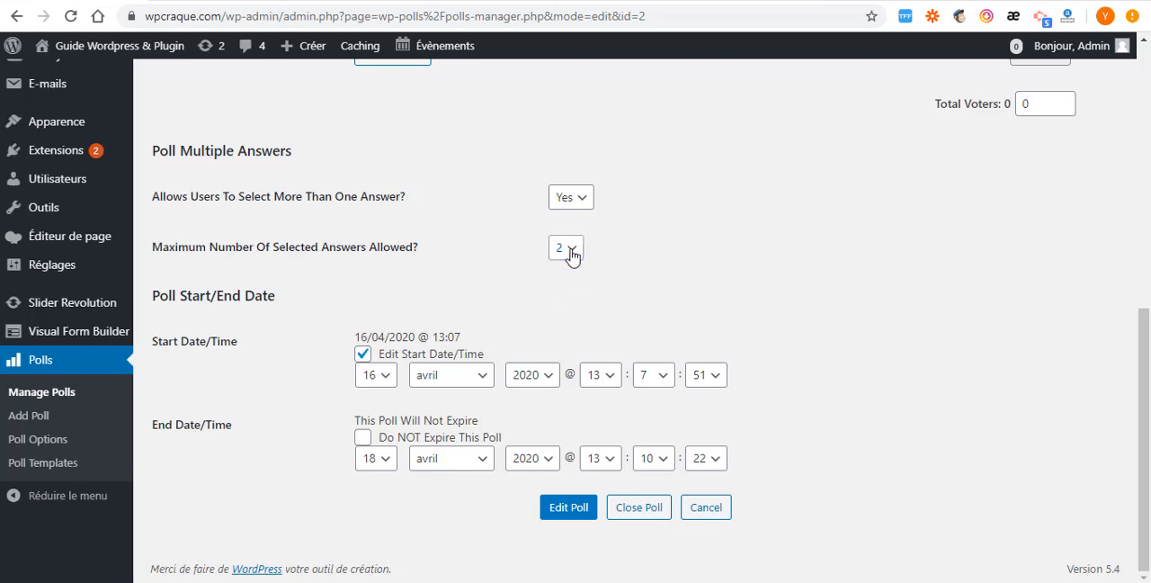
left_click(573, 249)
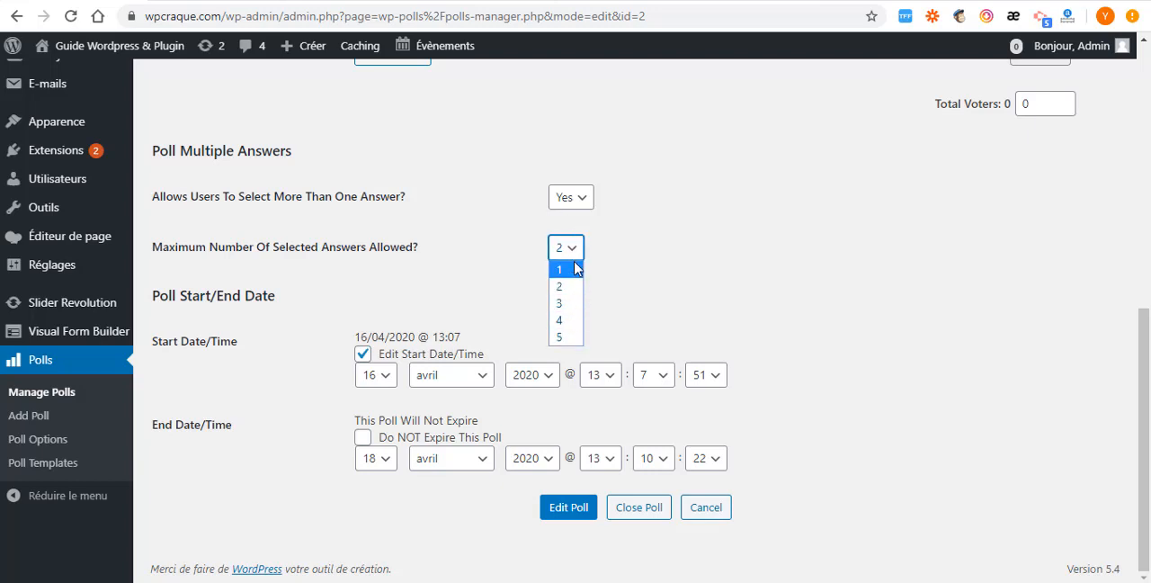
left_click(576, 270)
left_click(581, 196)
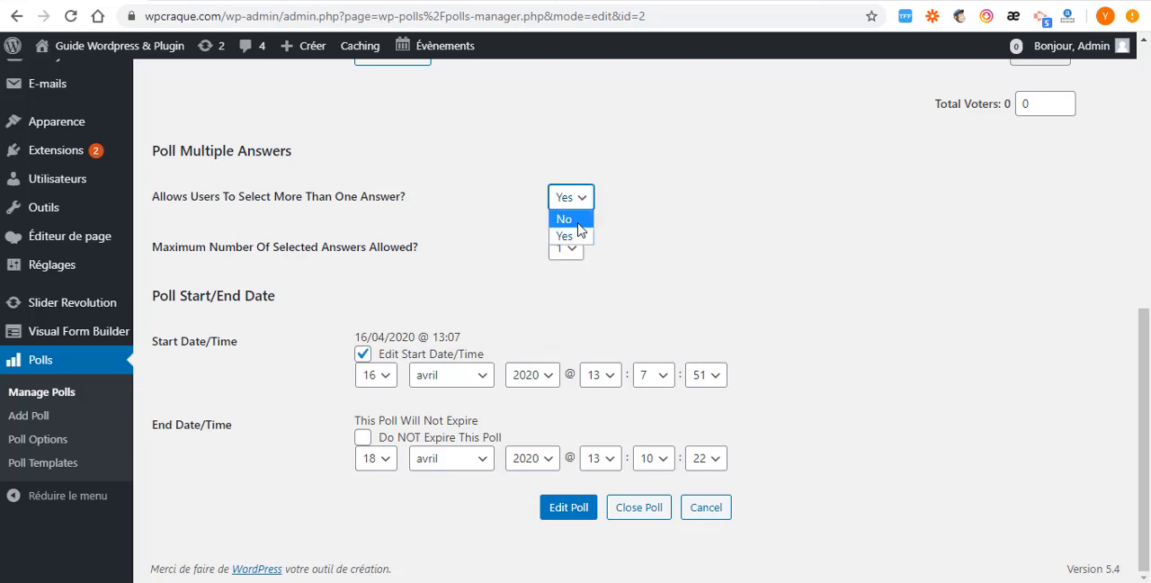
left_click(579, 221)
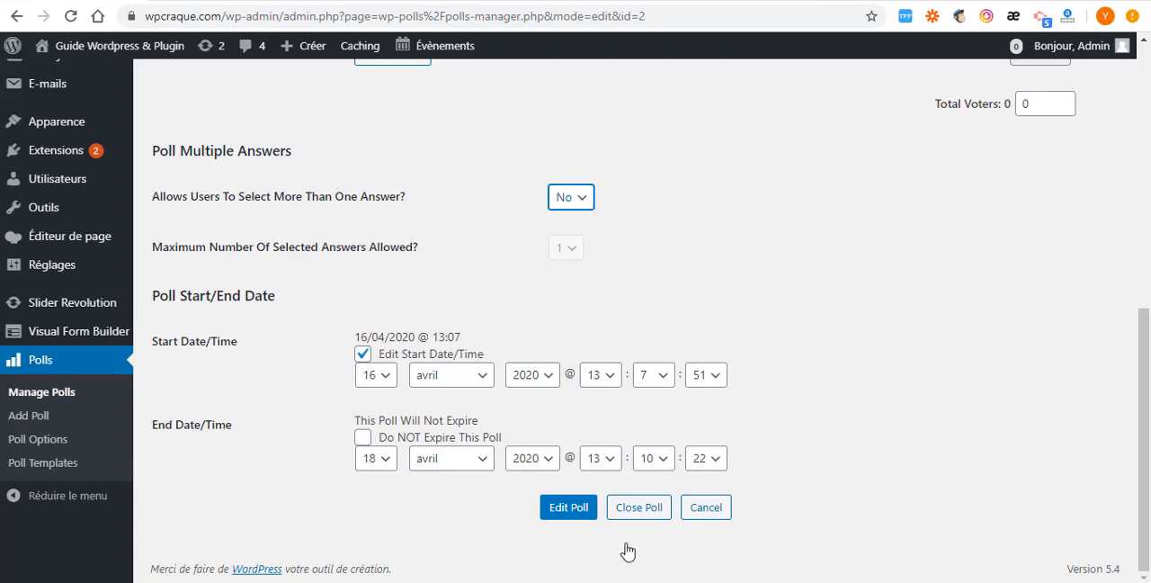
- Save the poll changes and reload the site's home page to check its Polls block
left_click(573, 512)
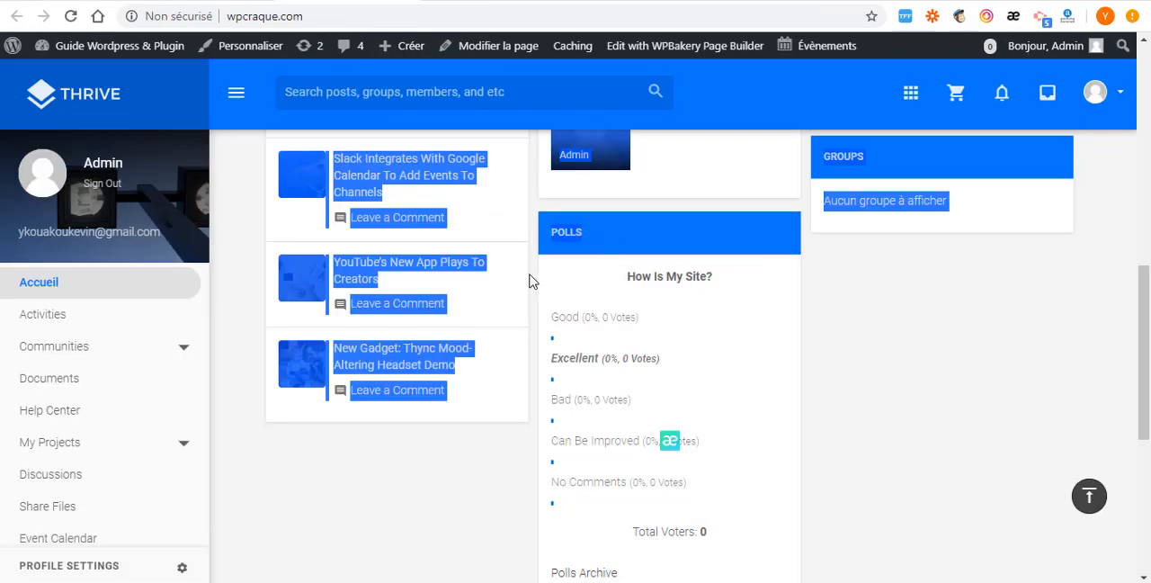
scroll(530, 275, "up", 8)
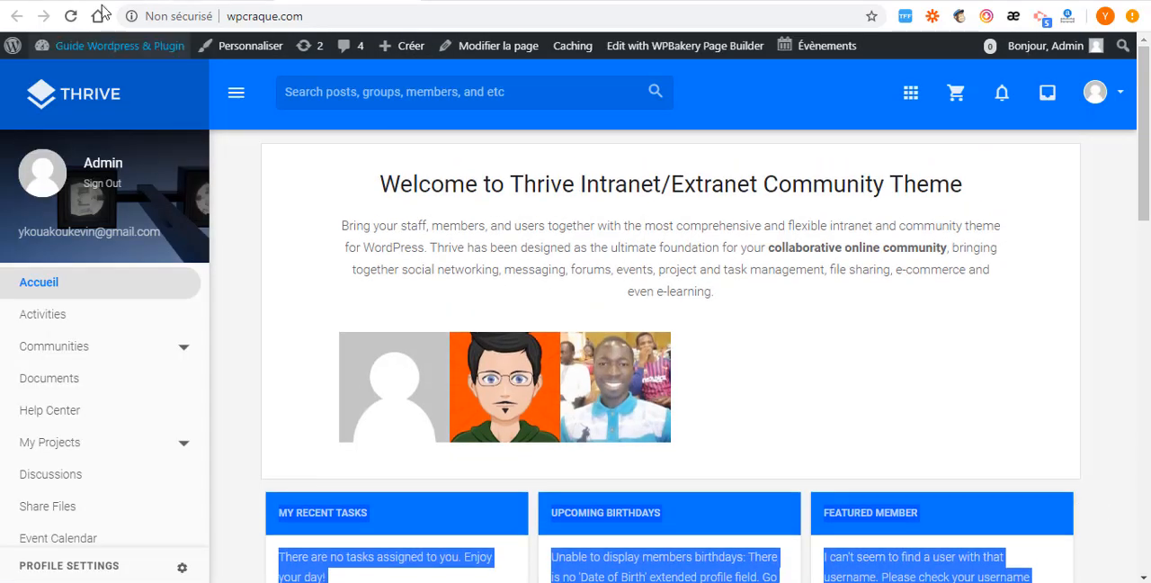
left_click(70, 16)
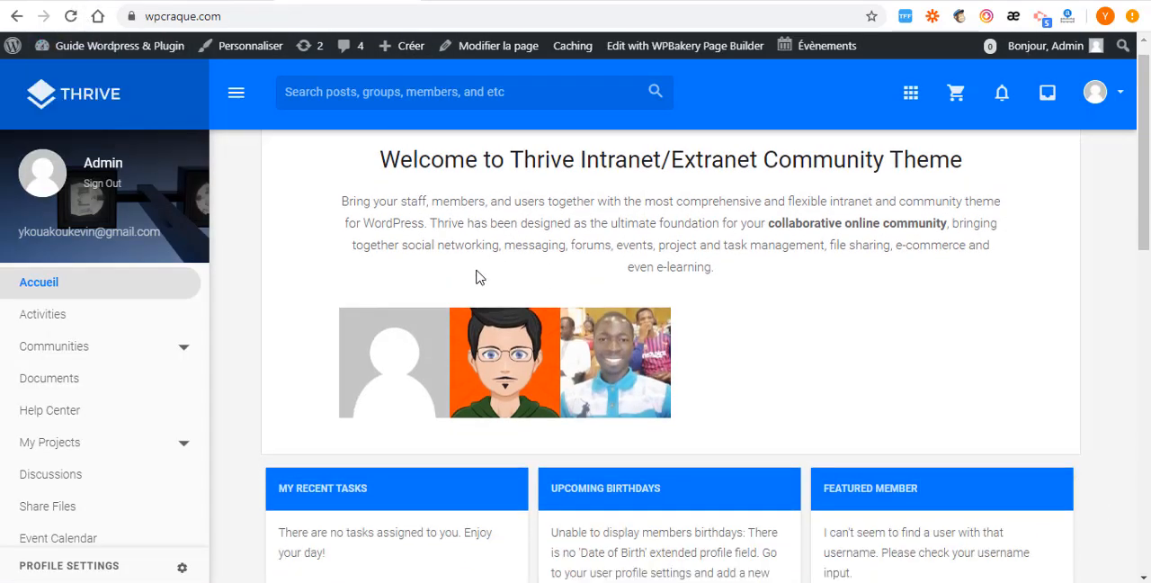
scroll(478, 287, "down", 10)
scroll(650, 365, "up", 4)
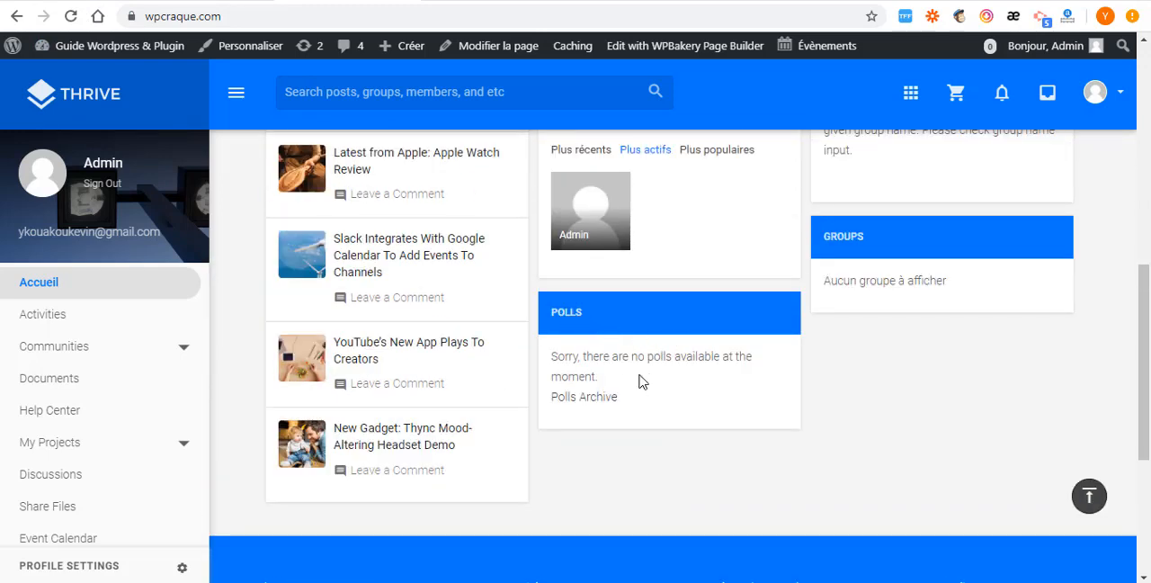
- Go back to the WordPress dashboard and open the Widgets management page
left_click(113, 2)
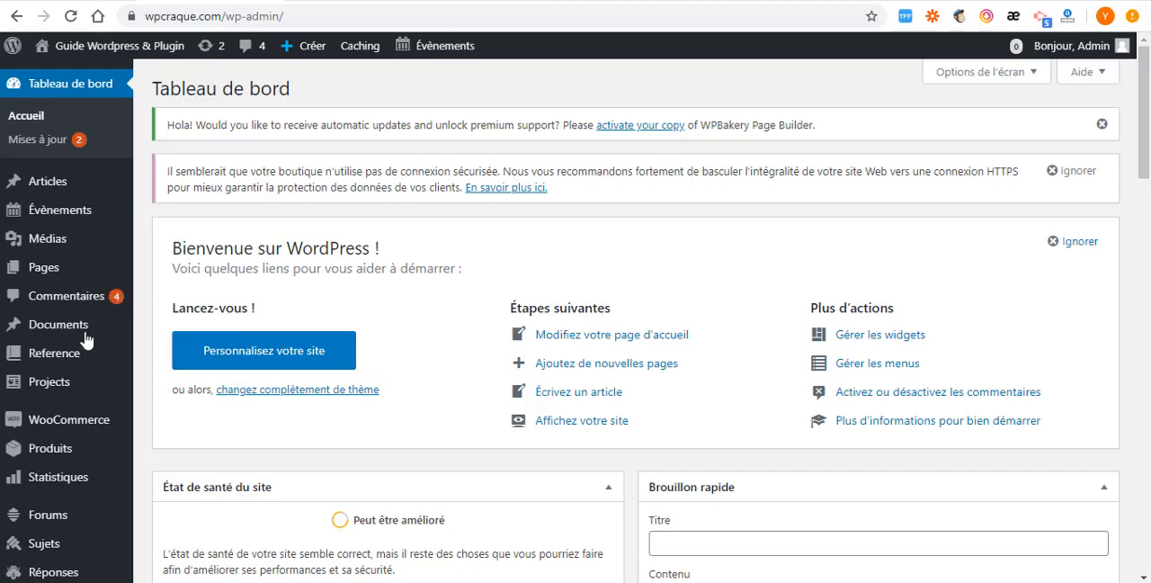
scroll(87, 340, "down", 3)
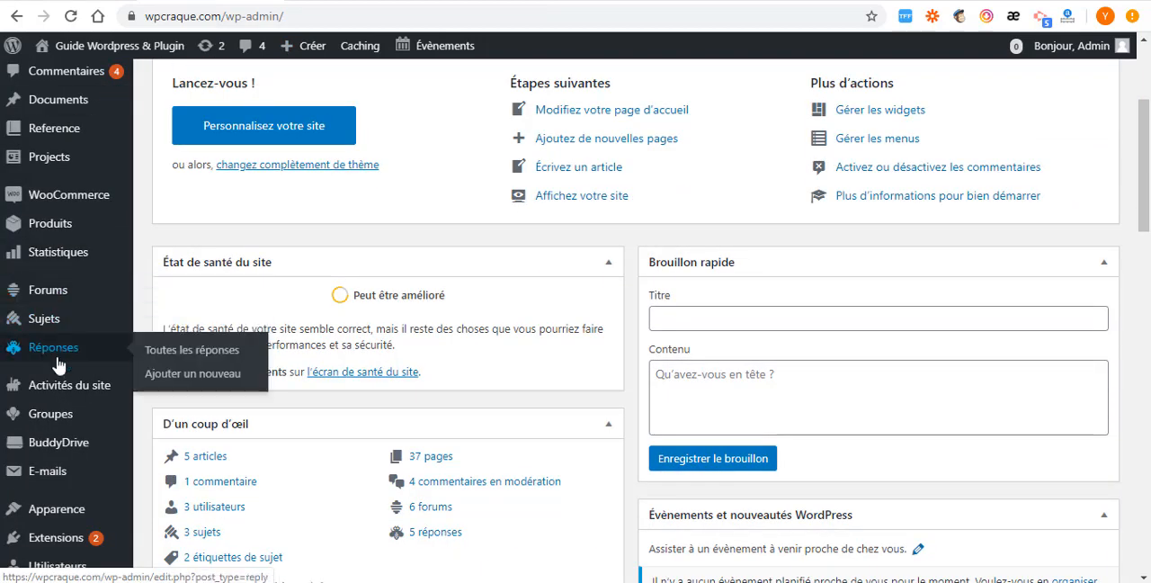
scroll(51, 351, "down", 2)
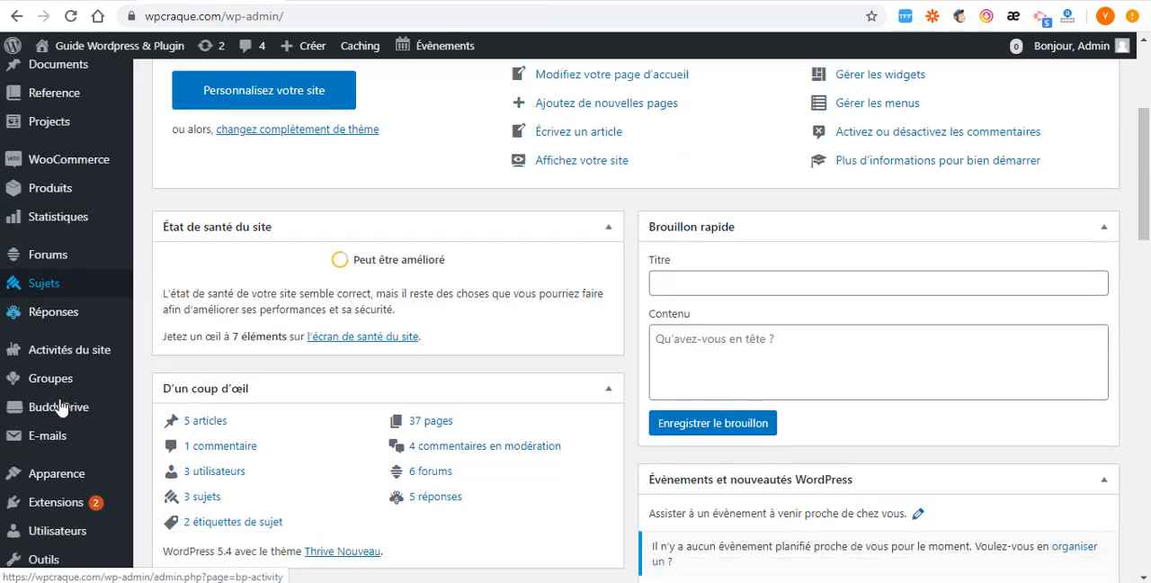
mouse_move(54, 340)
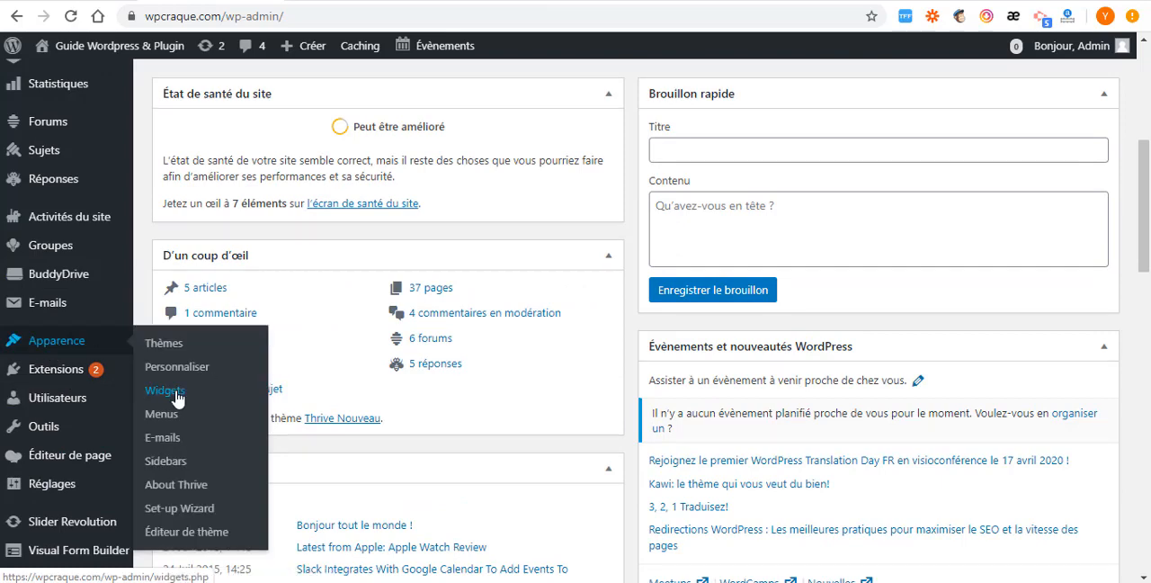
left_click(175, 397)
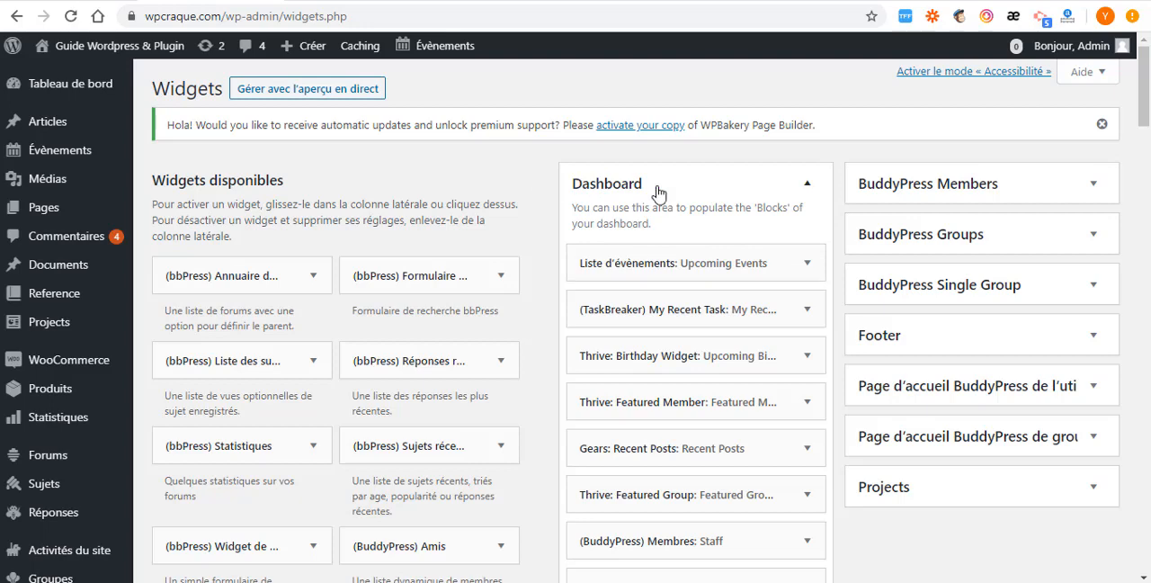
- Expand the Polls widget in the Dashboard widget area and set its title to "LES SONDAGES"
scroll(745, 241, "down", 2)
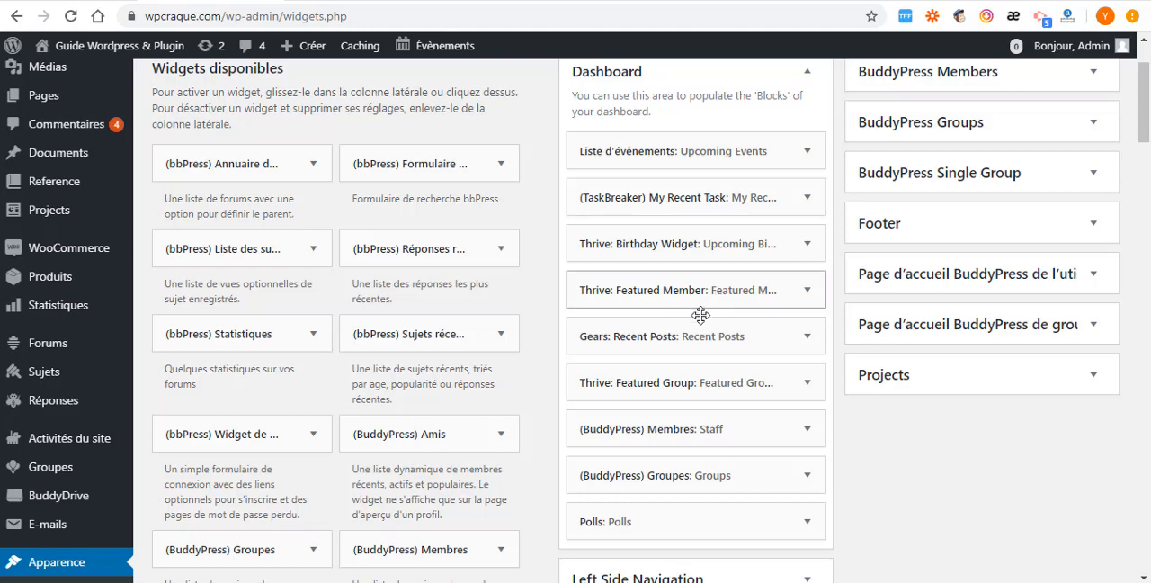
scroll(719, 396, "down", 2)
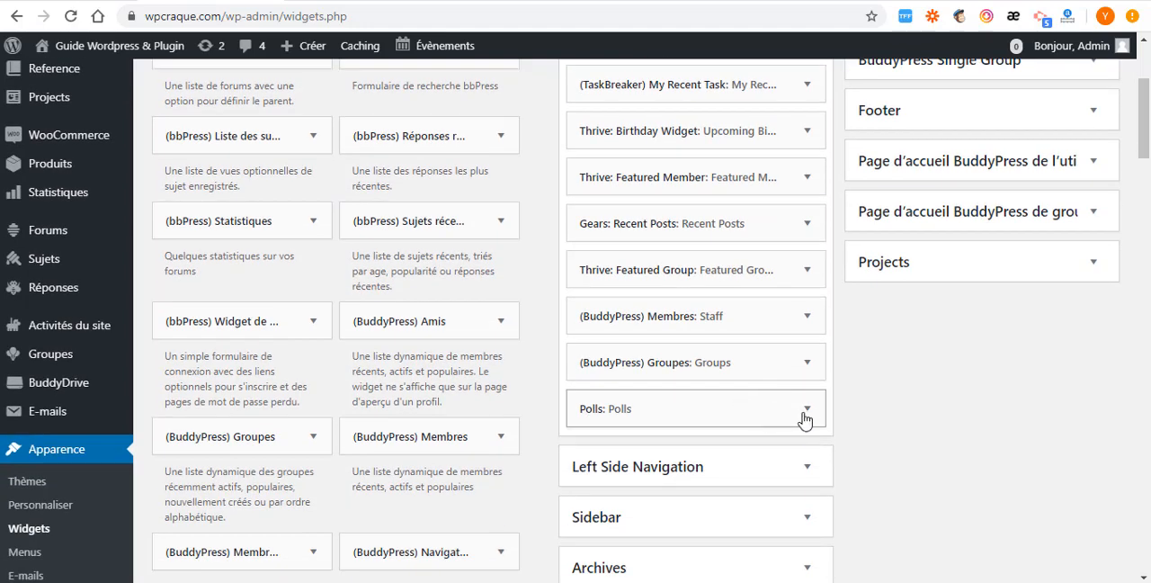
left_click(806, 410)
scroll(799, 424, "down", 2)
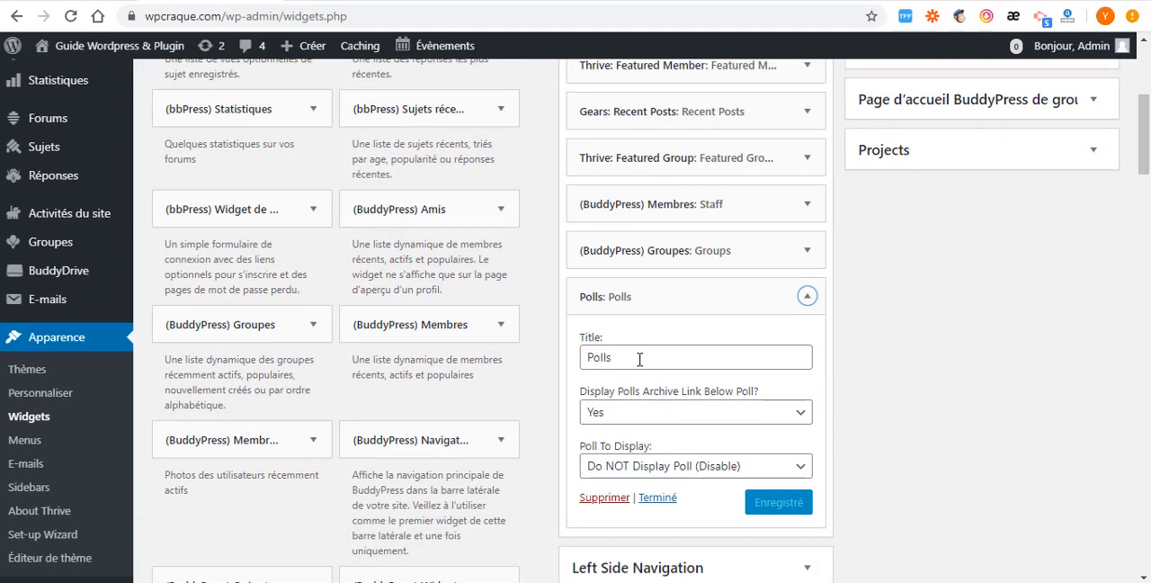
left_click(640, 358)
key("ctrl+a")
type("LES SONDAGES")
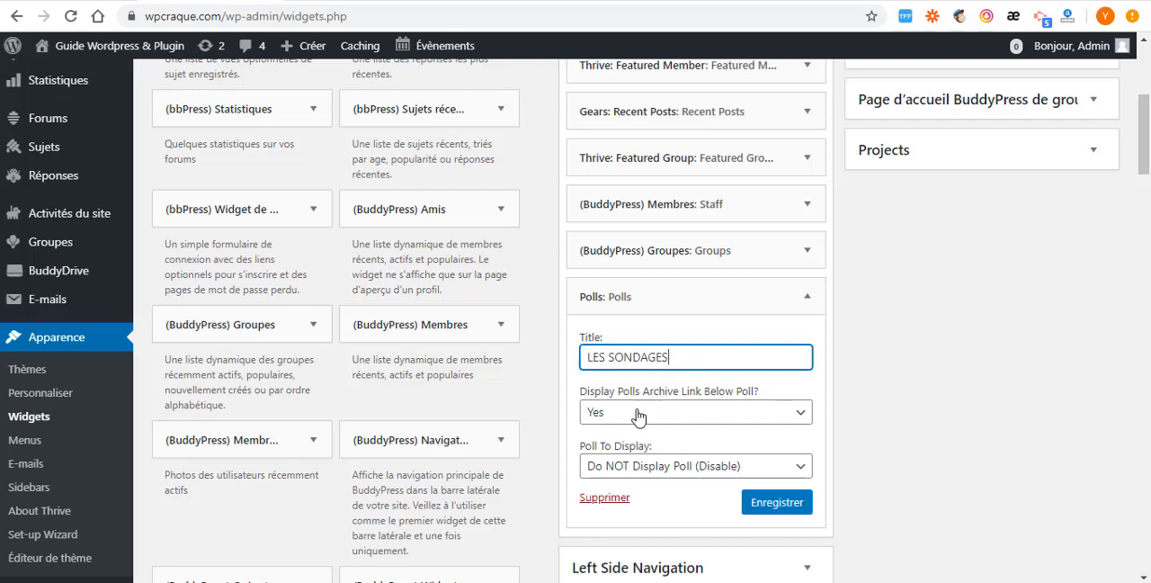
- Set the Polls widget to display the poll "Comment est mon site?" and save the widget
scroll(621, 387, "down", 2)
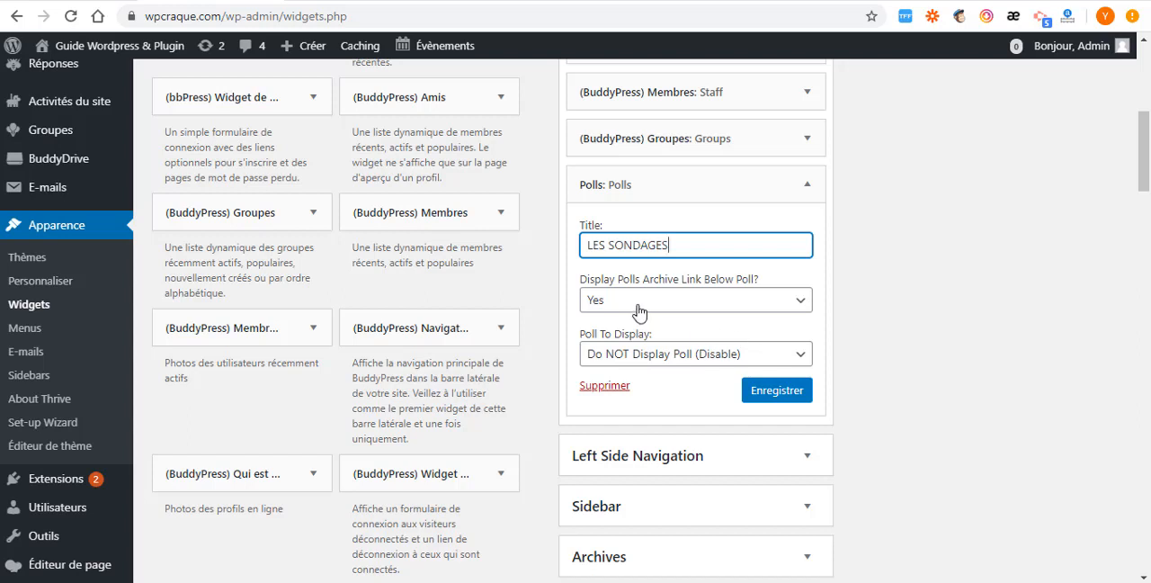
left_click(794, 361)
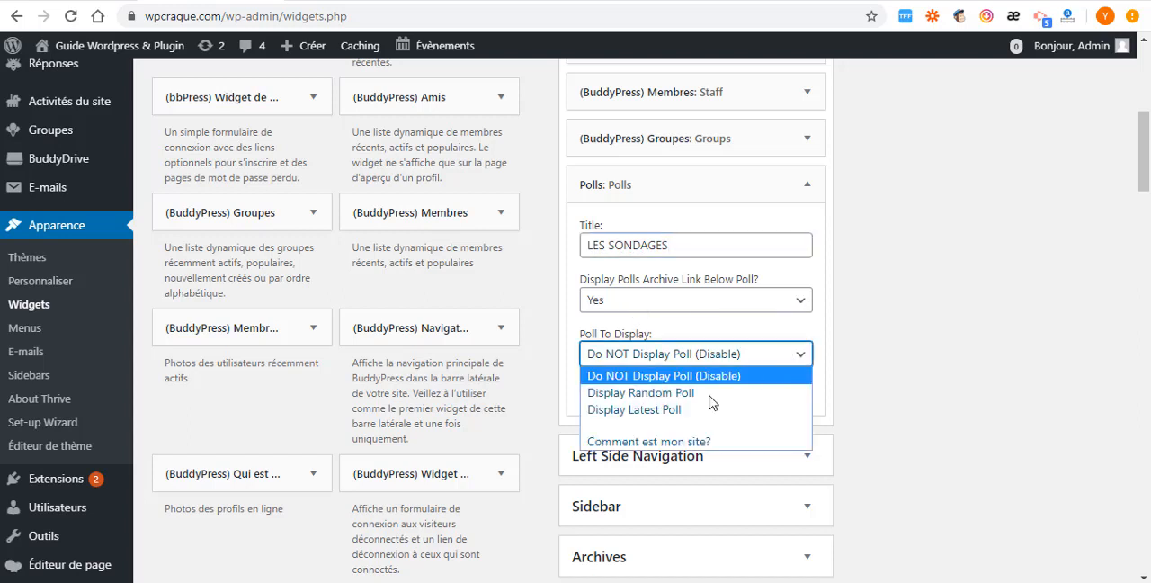
left_click(650, 442)
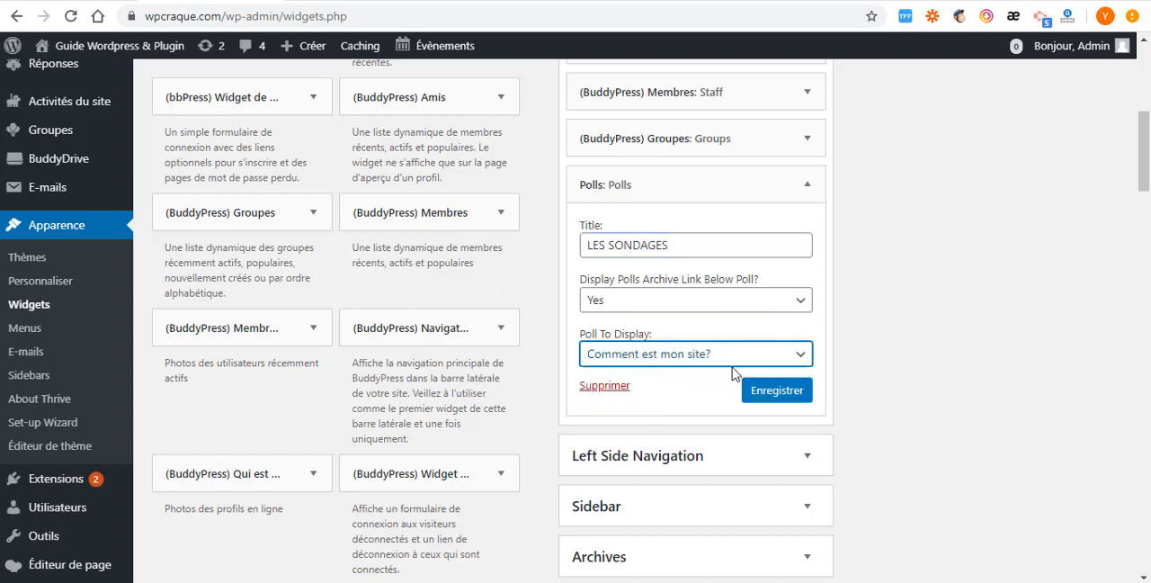
left_click(777, 393)
scroll(638, 369, "up", 5)
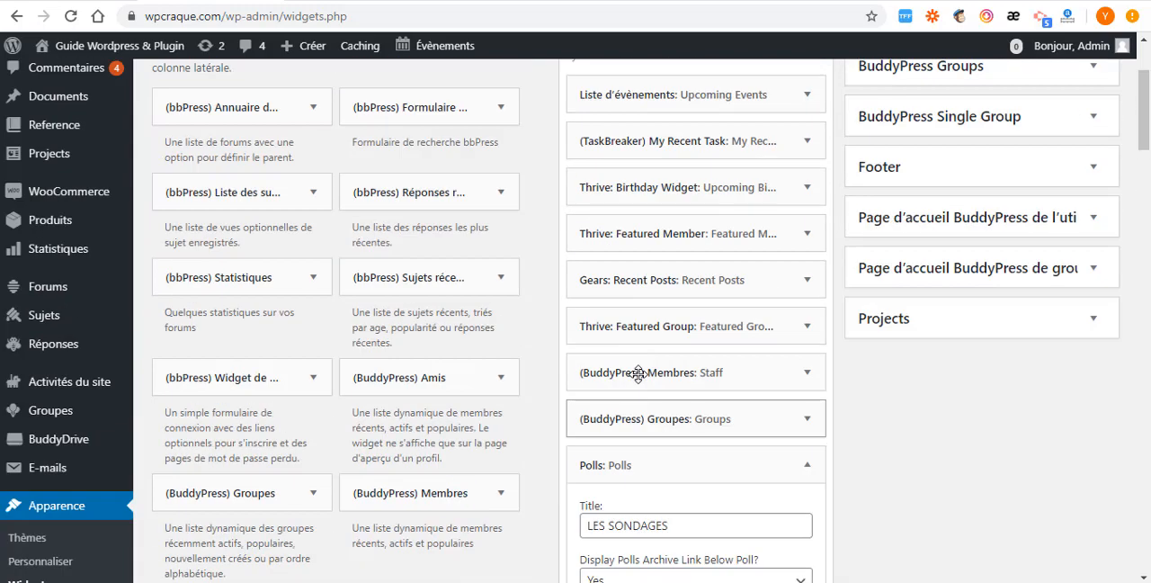
- Reload the site's home page and look for the poll in its blocks
left_click(315, 1)
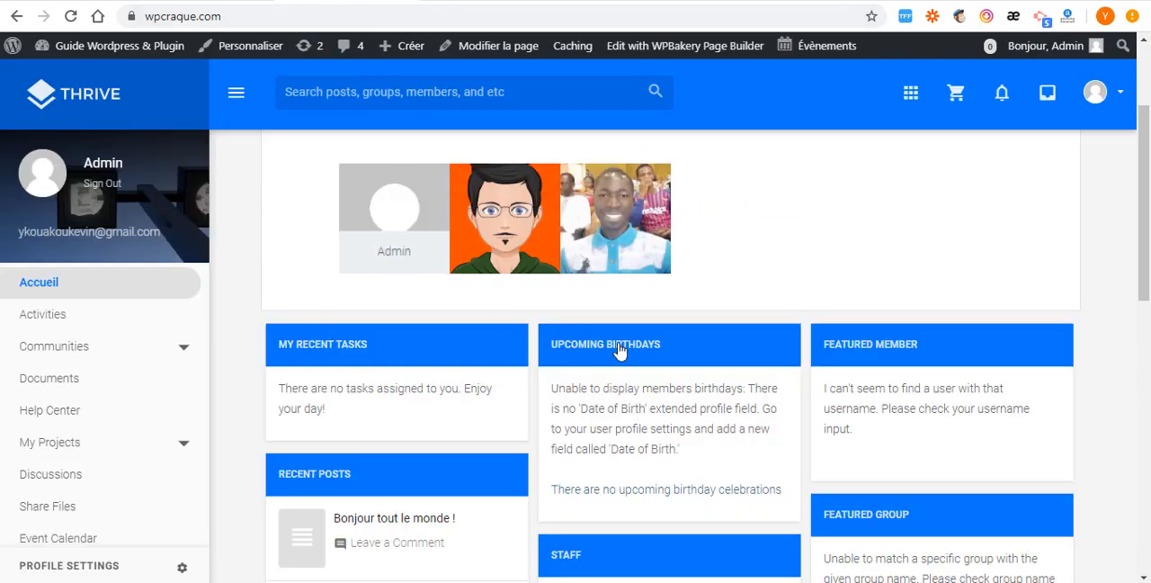
scroll(617, 356, "down", 7)
left_click(70, 16)
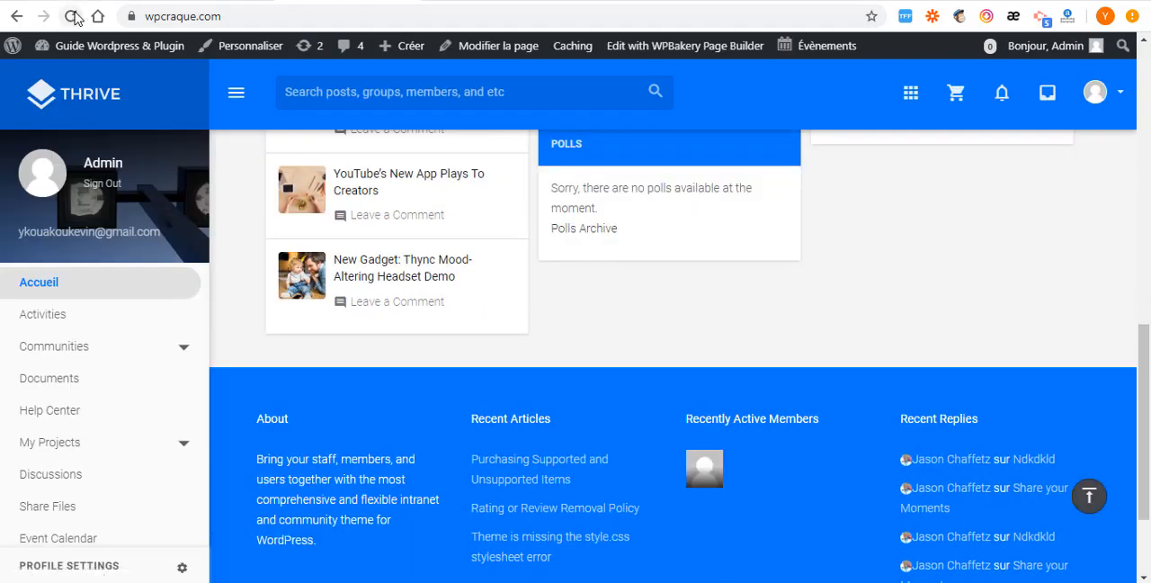
scroll(800, 488, "down", 4)
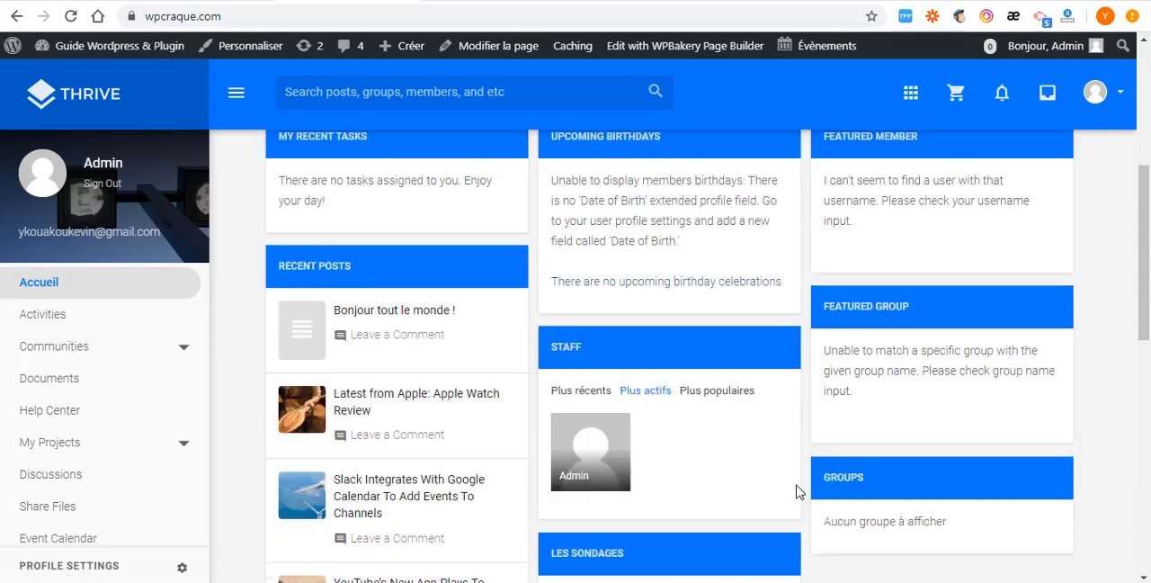
scroll(766, 393, "up", 2)
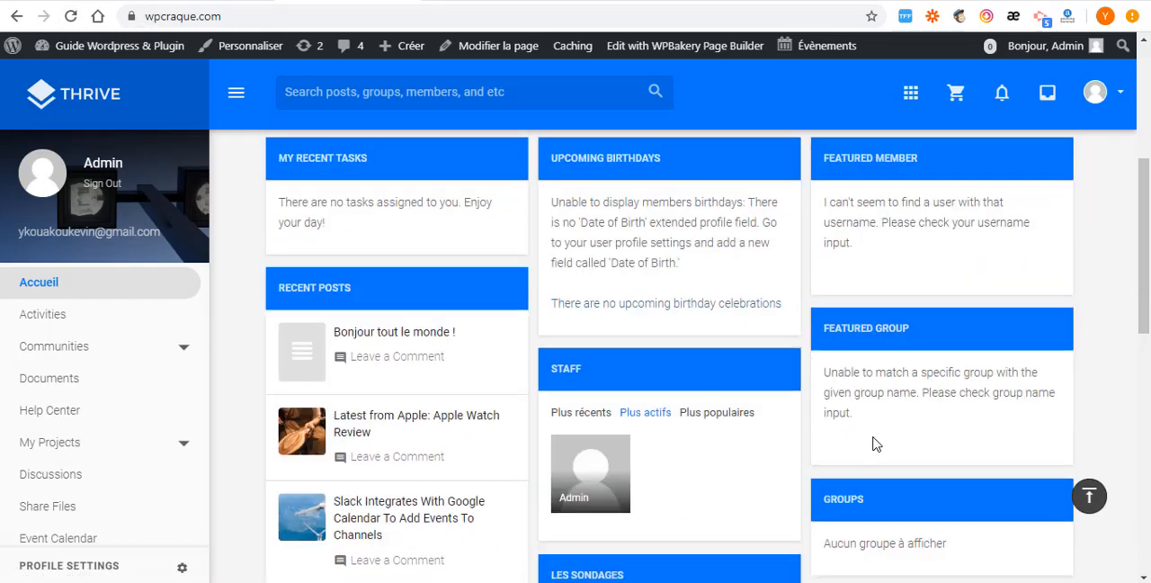
scroll(802, 432, "down", 2)
scroll(601, 343, "down", 2)
scroll(601, 343, "down", 1)
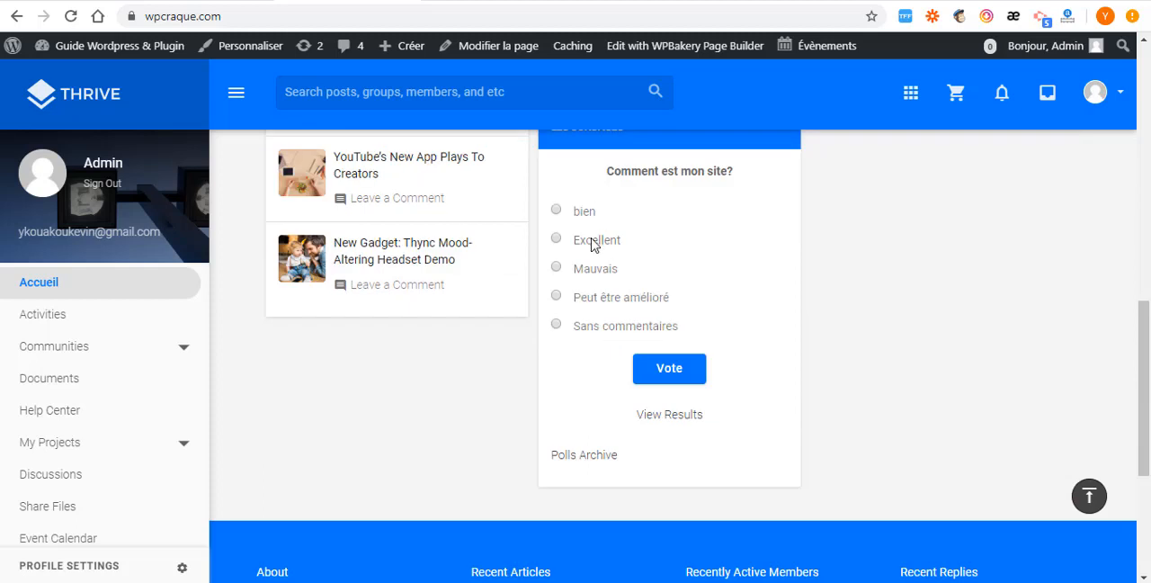
- Check the block's title, poll question and answer choices on the home page against the Polls widget in the Dashboard area
scroll(648, 288, "up", 3)
left_click_drag(651, 295, 544, 295)
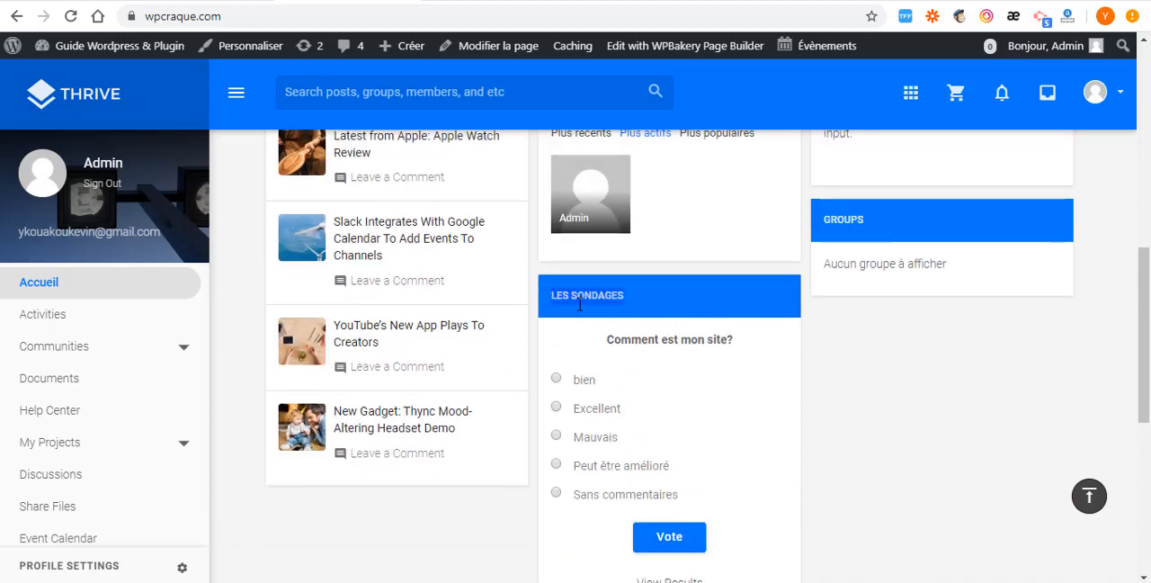
left_click_drag(739, 342, 579, 342)
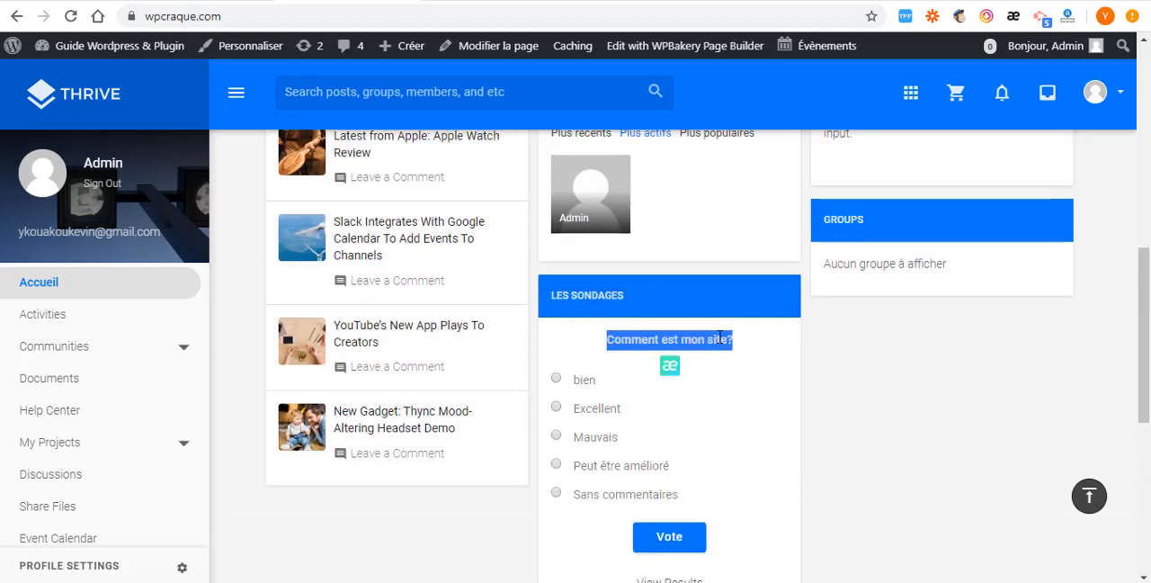
scroll(578, 226, "down", 3)
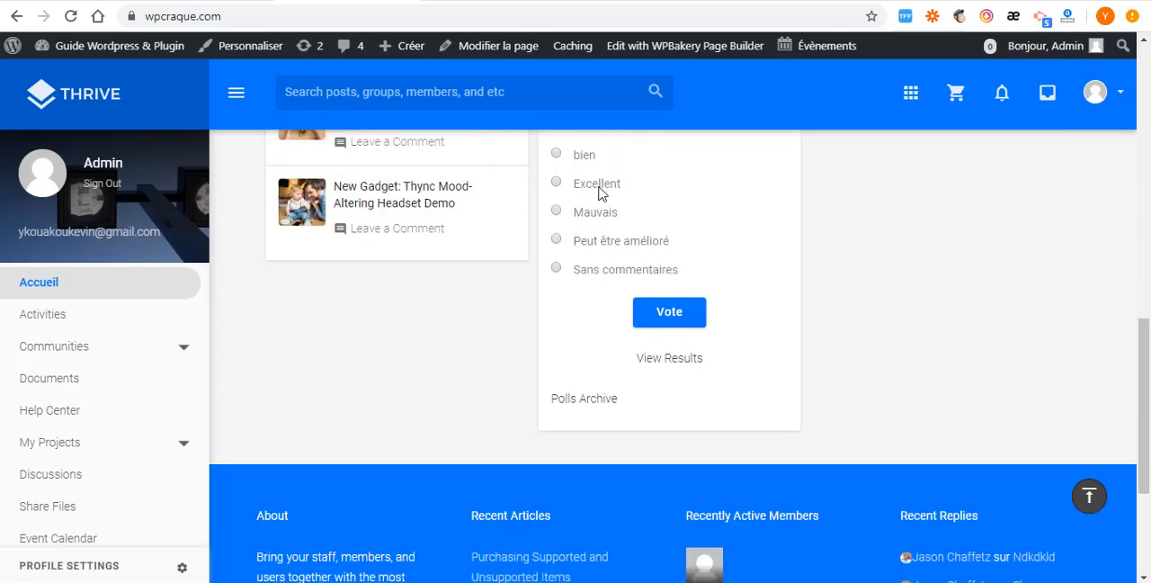
scroll(585, 279, "down", 2)
scroll(617, 311, "up", 3)
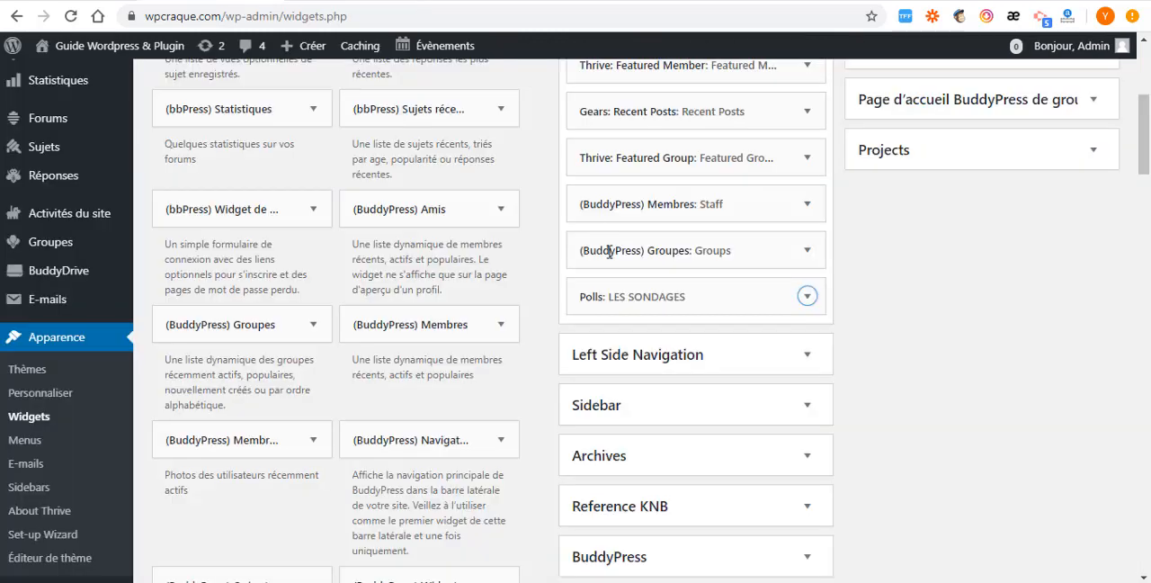
scroll(663, 288, "up", 4)
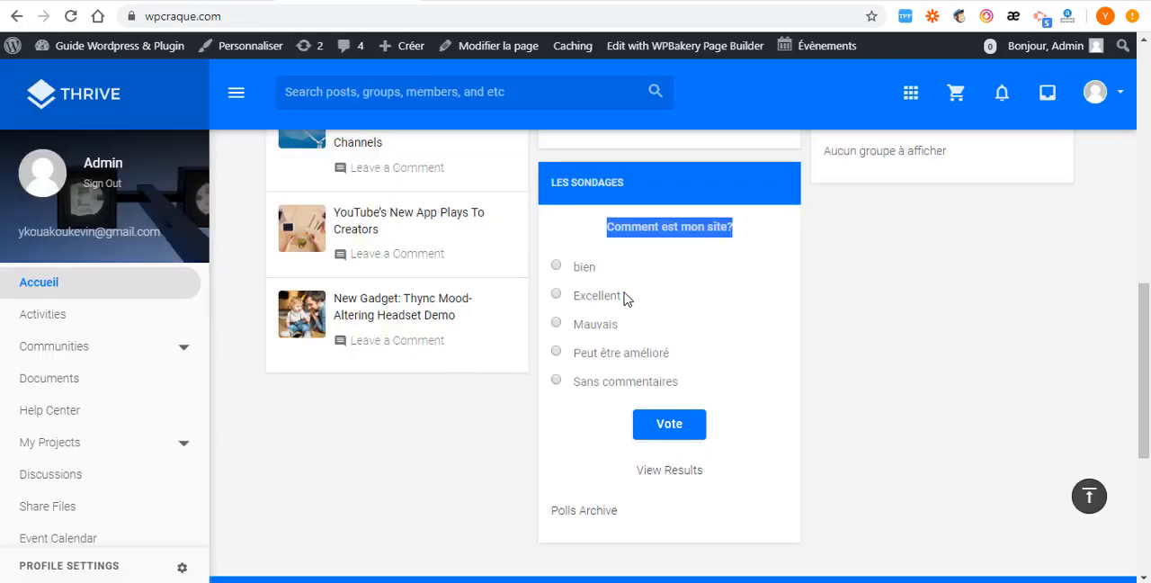
- Review the other home page blocks, including Upcoming Birthdays, Featured Member, Featured Group and Recent Posts
scroll(627, 298, "up", 5)
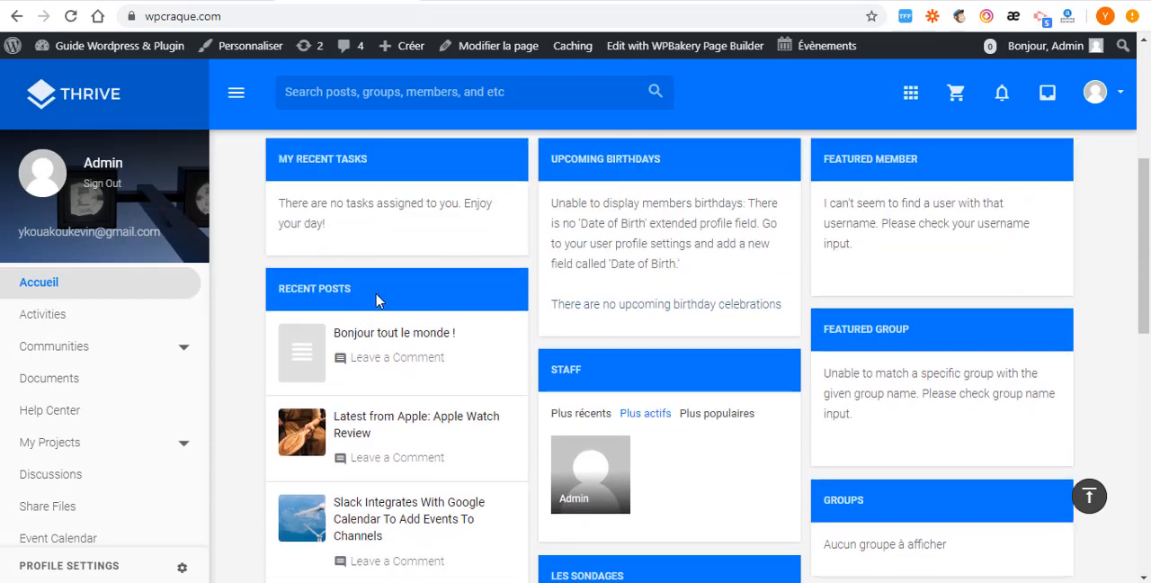
scroll(360, 195, "up", 1)
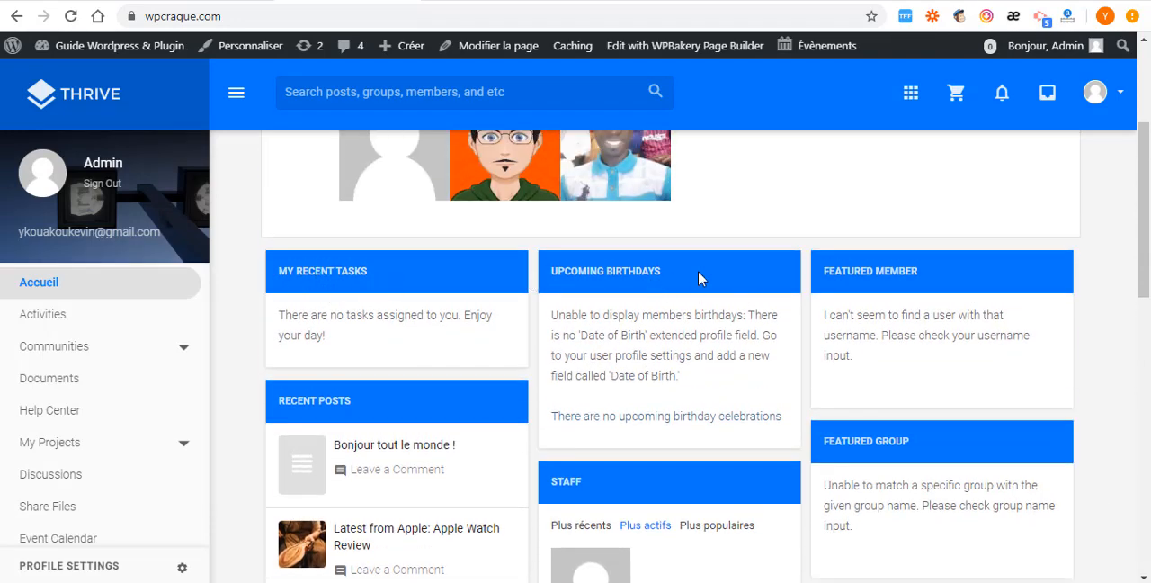
left_click_drag(668, 268, 549, 267)
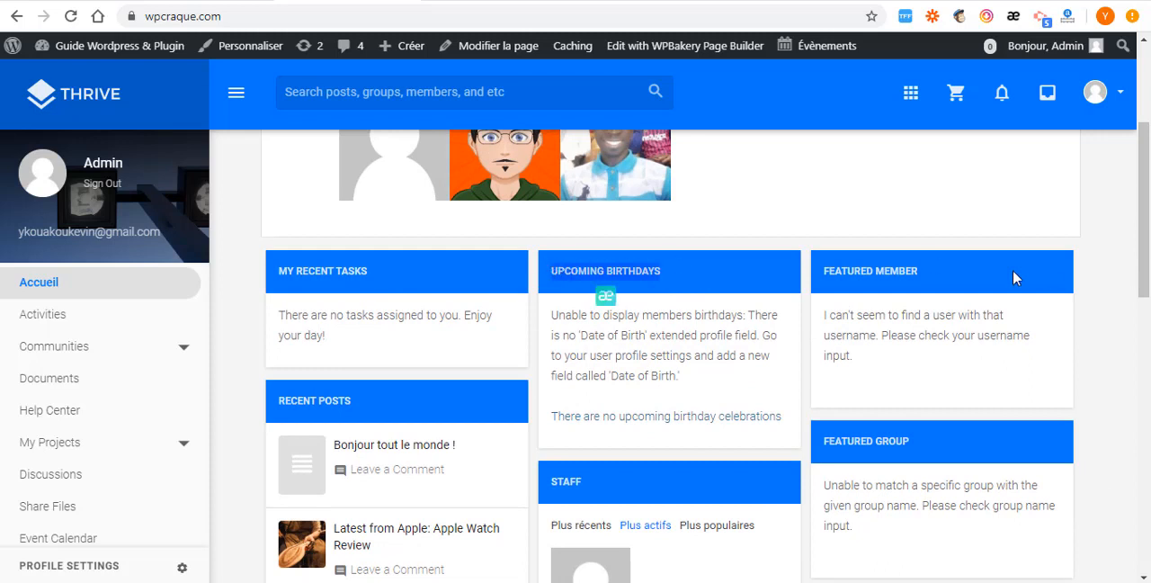
left_click_drag(934, 268, 803, 267)
left_click(922, 287)
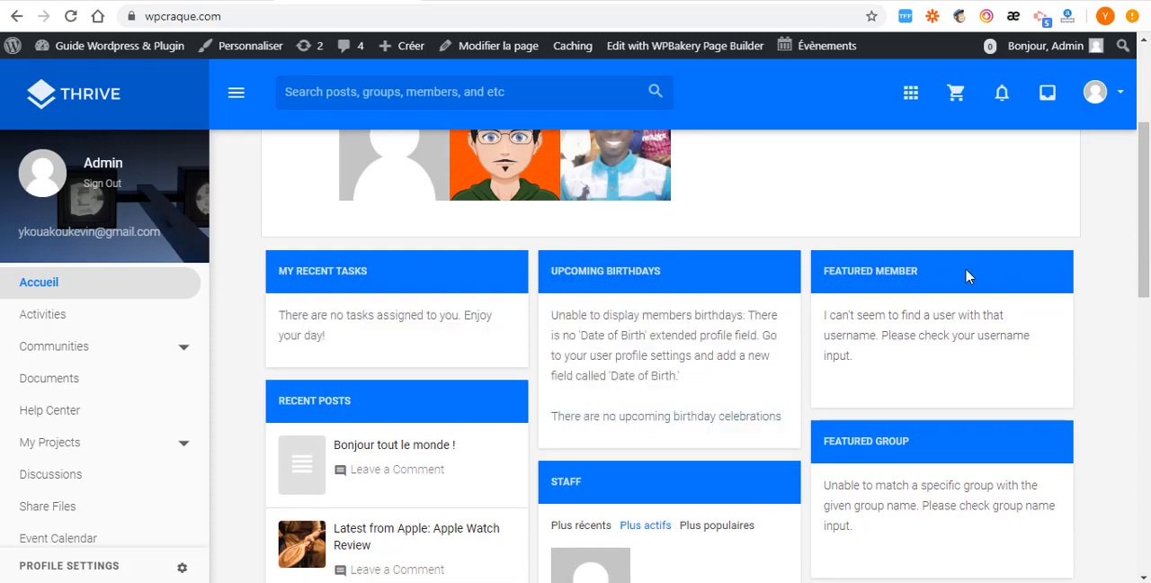
scroll(881, 442, "down", 1)
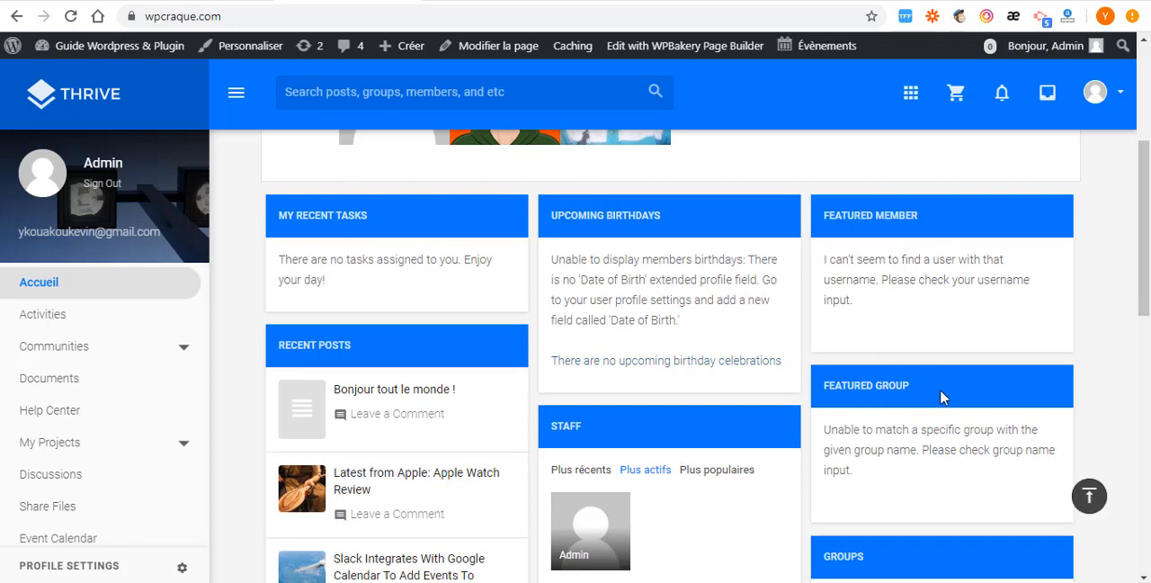
left_click_drag(944, 398, 743, 385)
scroll(743, 385, "down", 3)
left_click_drag(1118, 324, 231, 176)
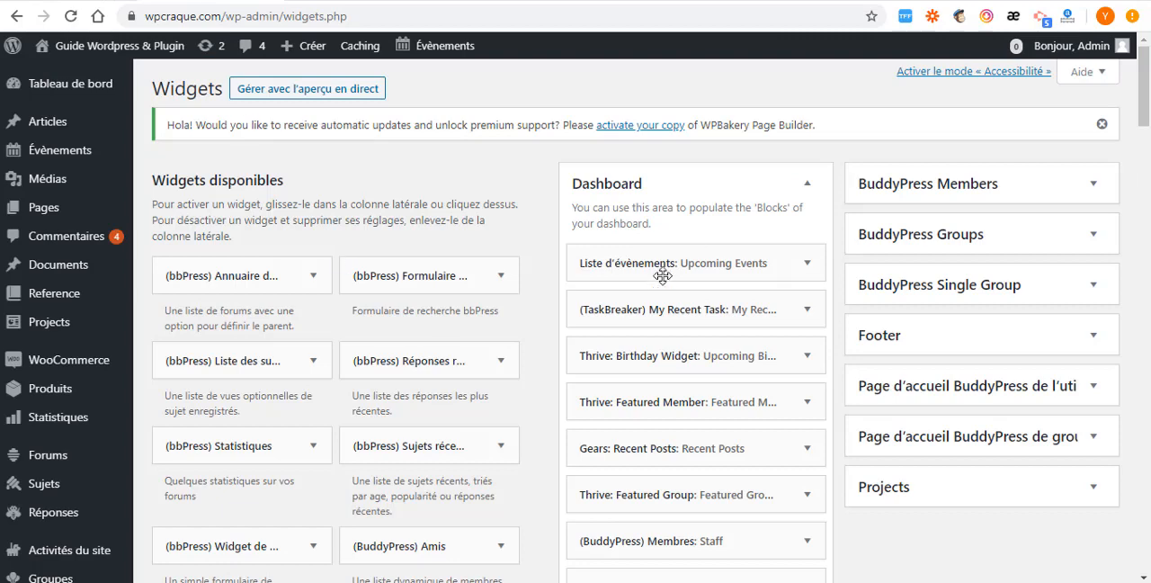
- Return to the Widgets page and review the title and number of tasks in the My Recent Task widget
scroll(663, 276, "down", 2)
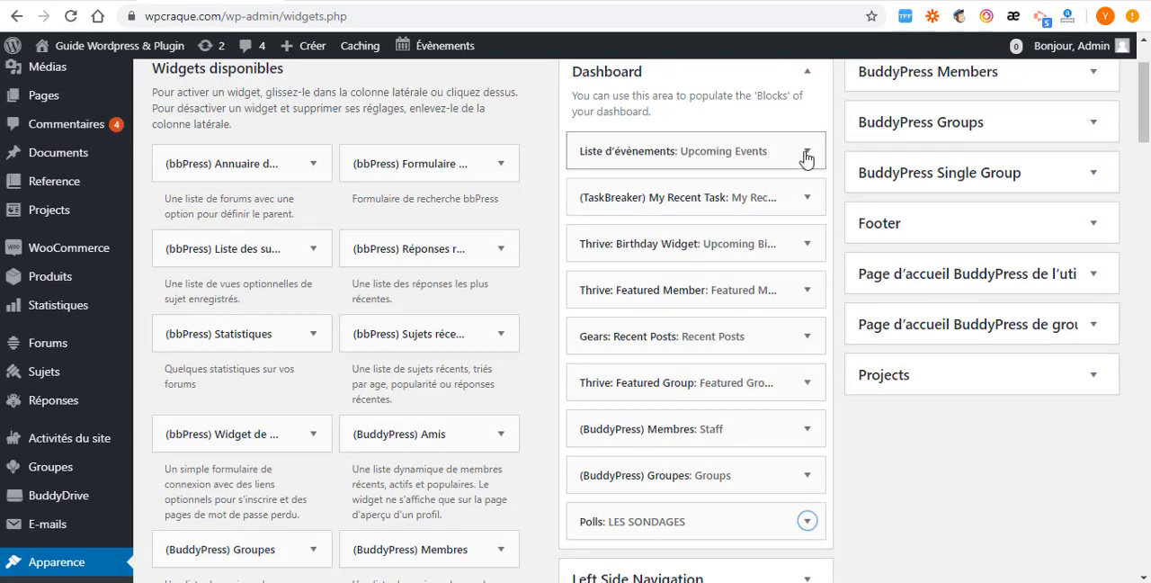
left_click(806, 195)
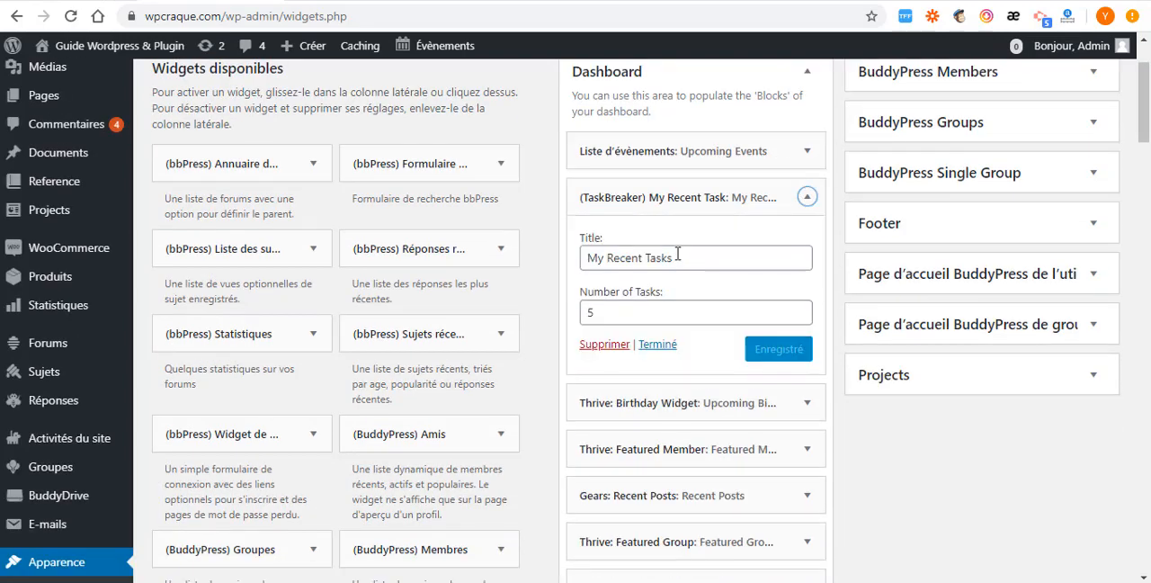
left_click_drag(679, 257, 543, 262)
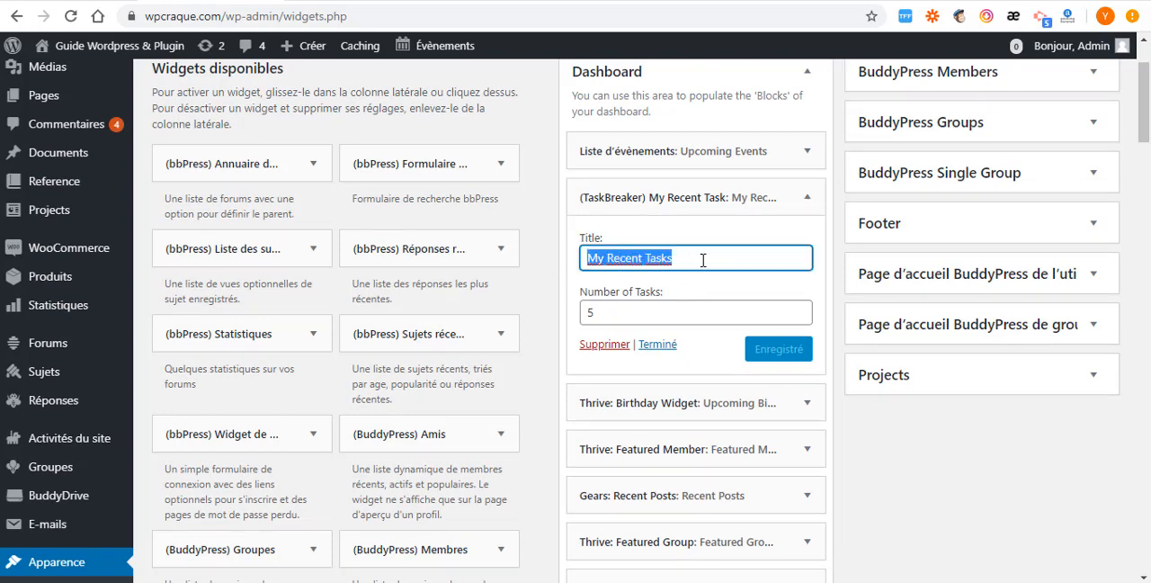
left_click(619, 311)
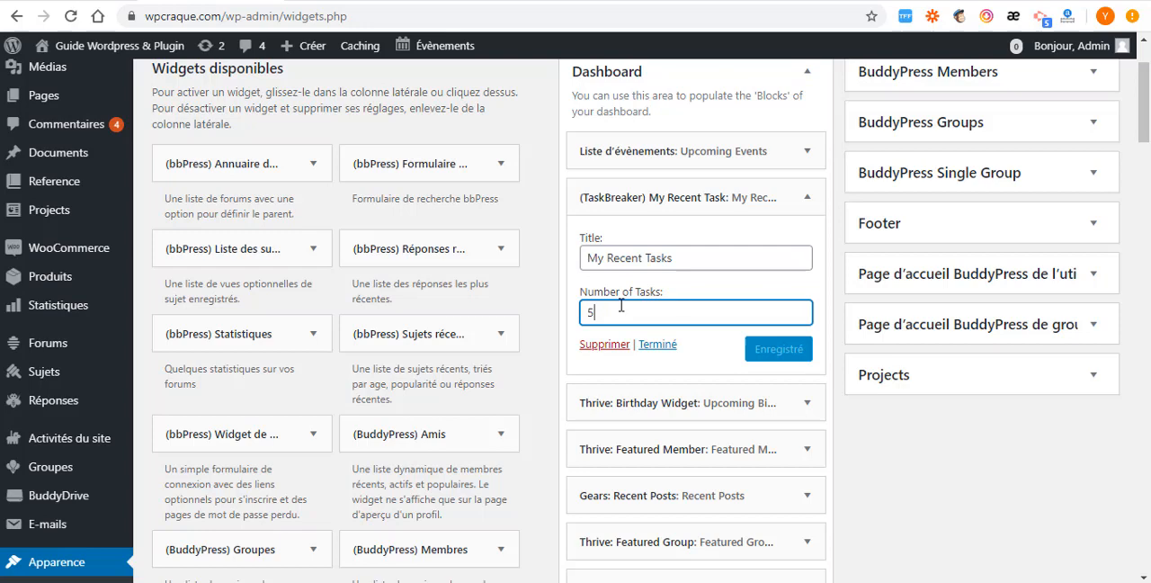
left_click(683, 257)
scroll(683, 260, "down", 2)
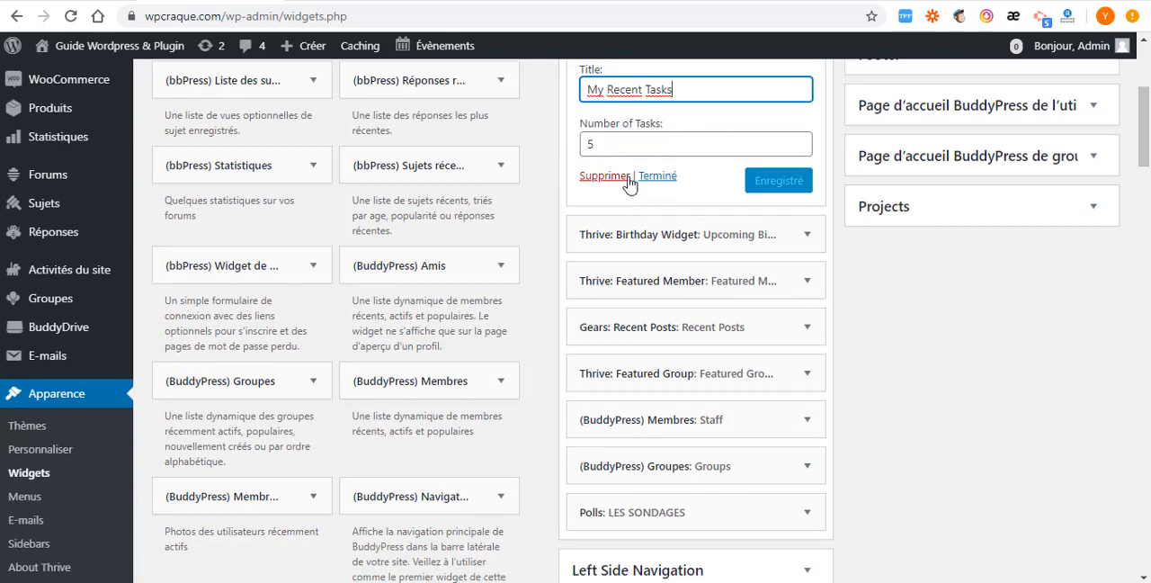
- Expand the Thrive Birthday Widget in the Dashboard area and review its title and display options
left_click(807, 234)
scroll(711, 292, "down", 2)
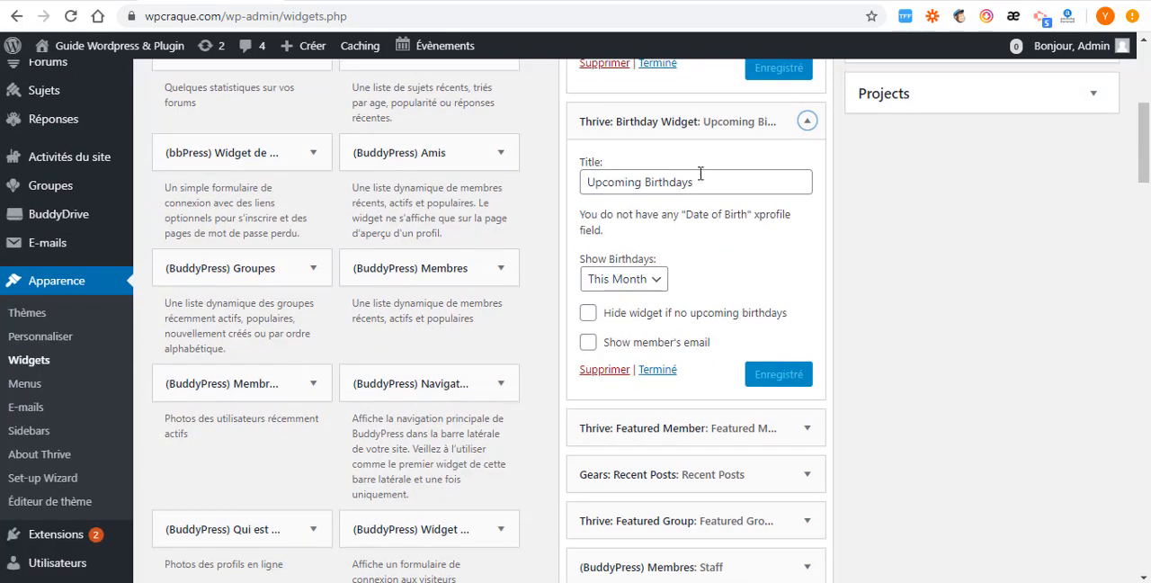
left_click_drag(711, 183, 586, 185)
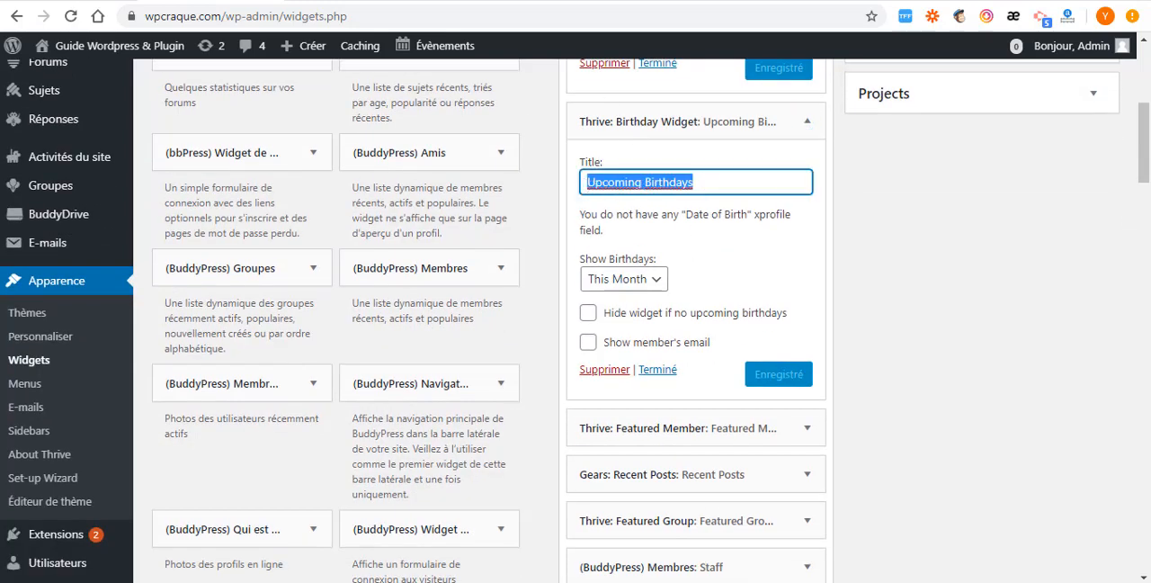
- Compare the Upcoming Birthdays block on the home page with the Birthday Widget's settings and the remaining Dashboard widgets
left_click(293, 2)
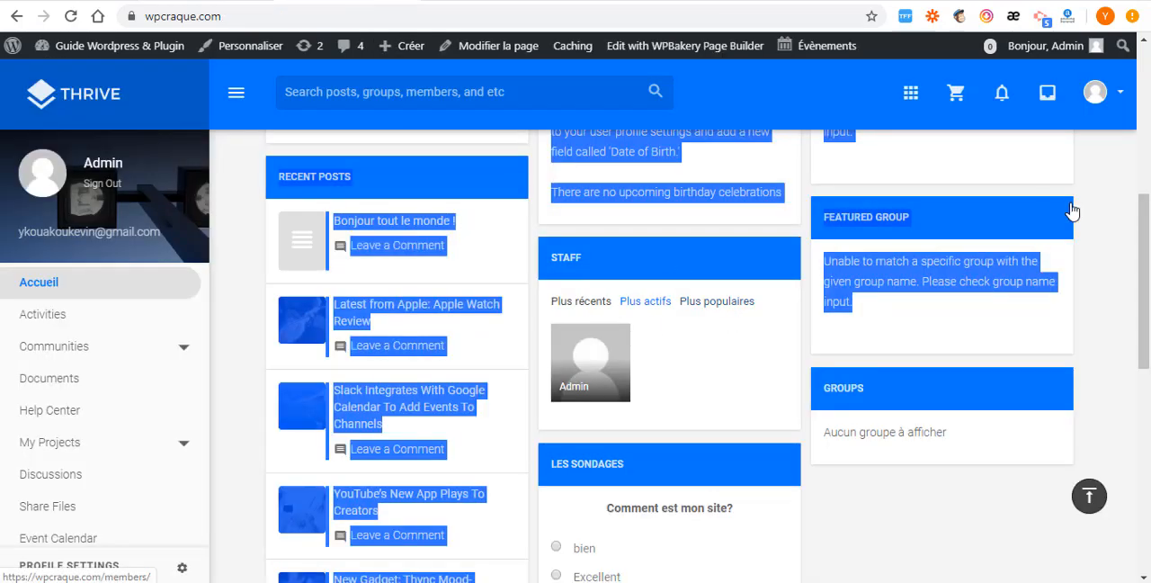
scroll(1034, 198, "up", 8)
left_click(956, 391)
scroll(919, 378, "down", 4)
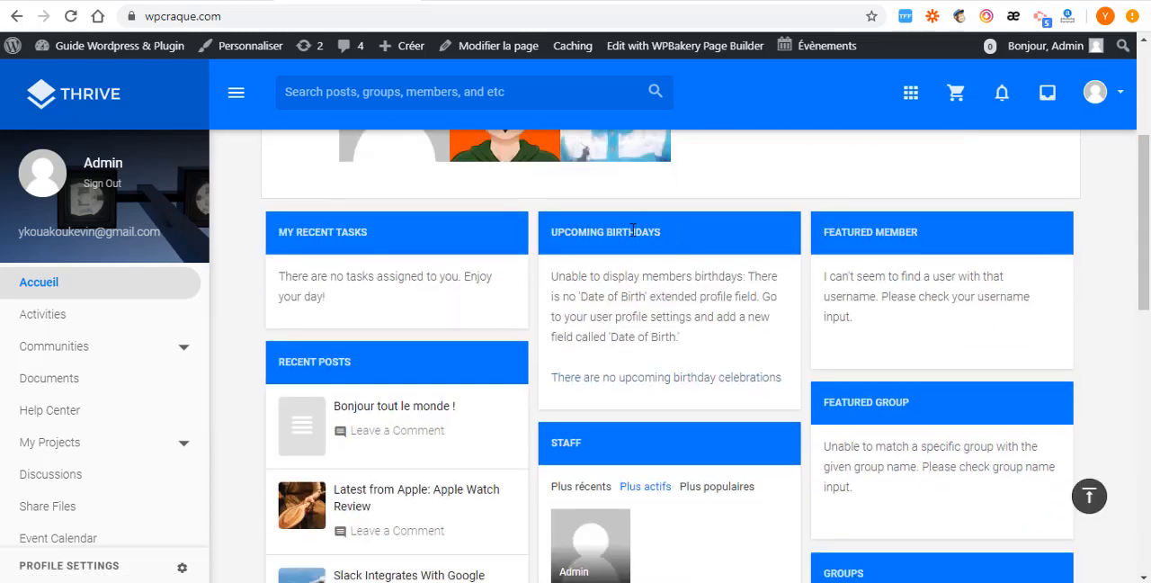
triple_click(541, 231)
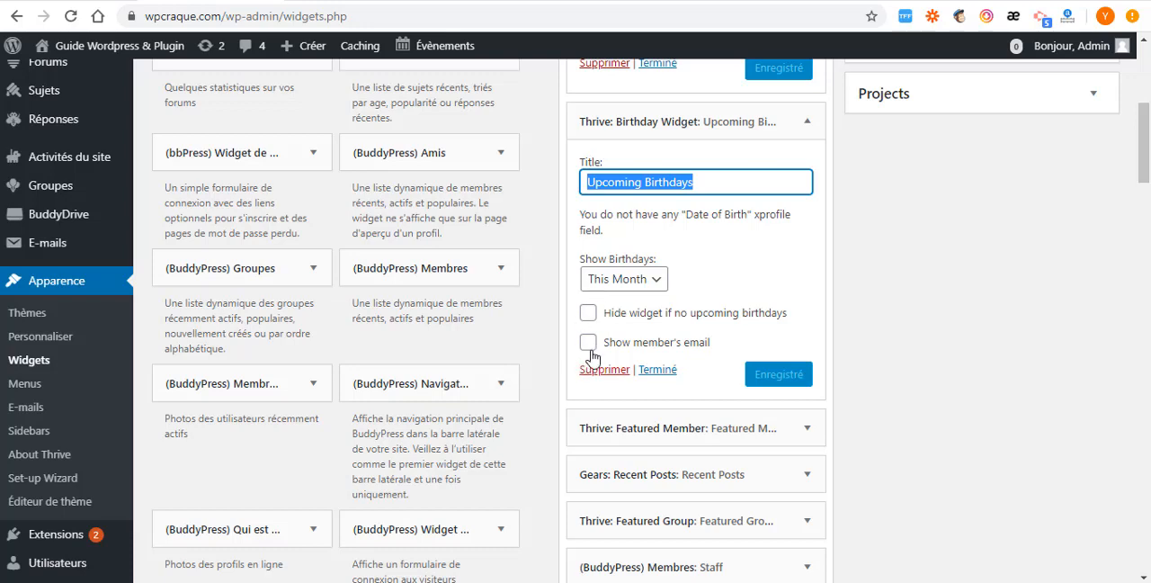
scroll(594, 360, "down", 3)
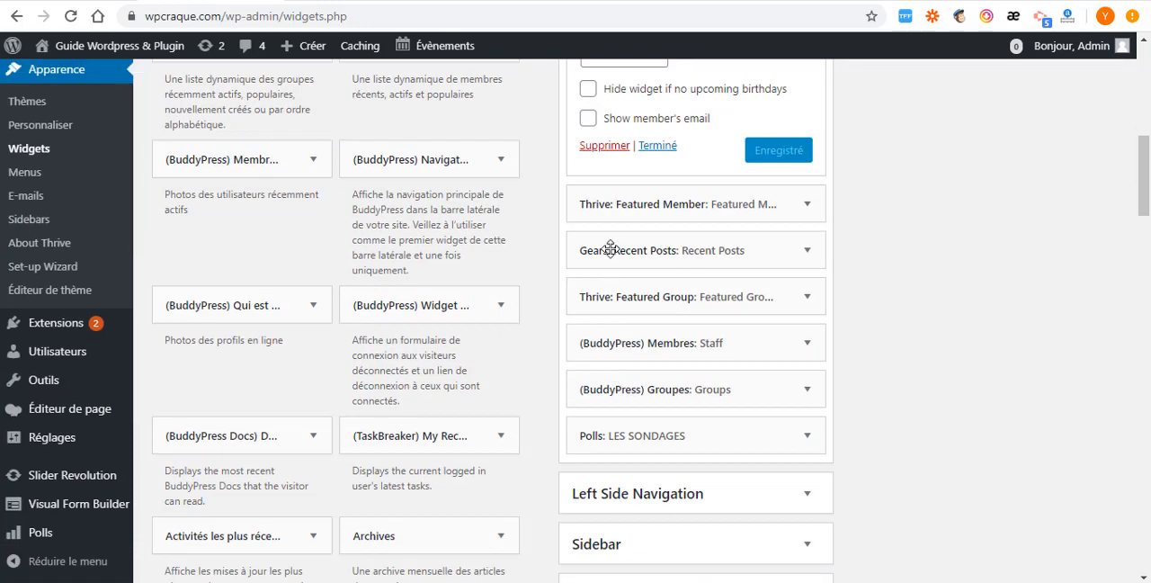
- Expand the Thrive Featured Member widget in the Dashboard area, review its title and username settings, and collapse it again
left_click(807, 206)
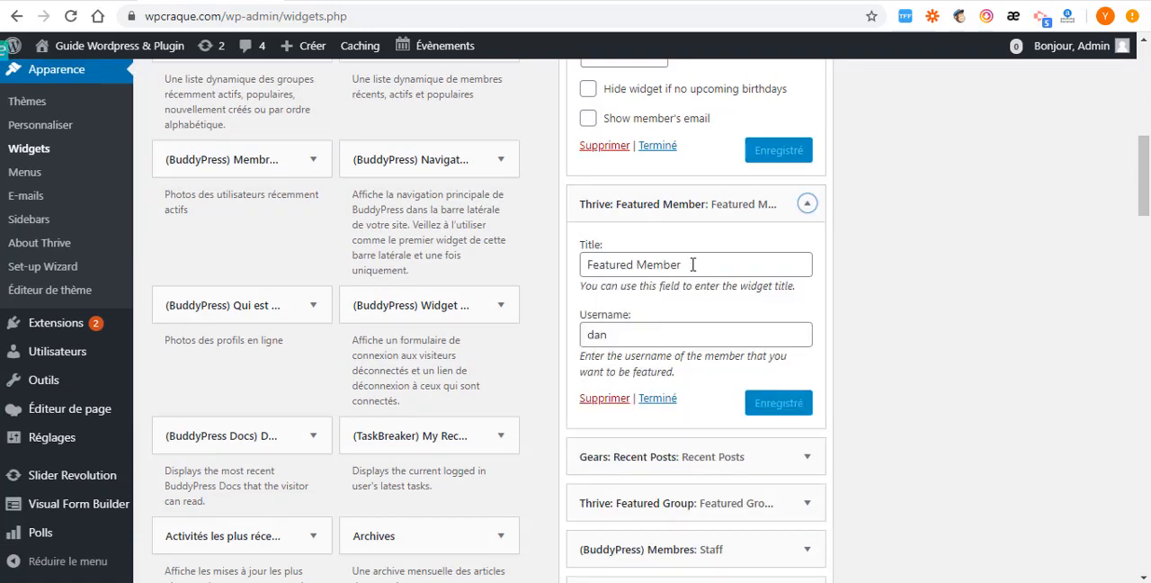
left_click_drag(693, 265, 568, 273)
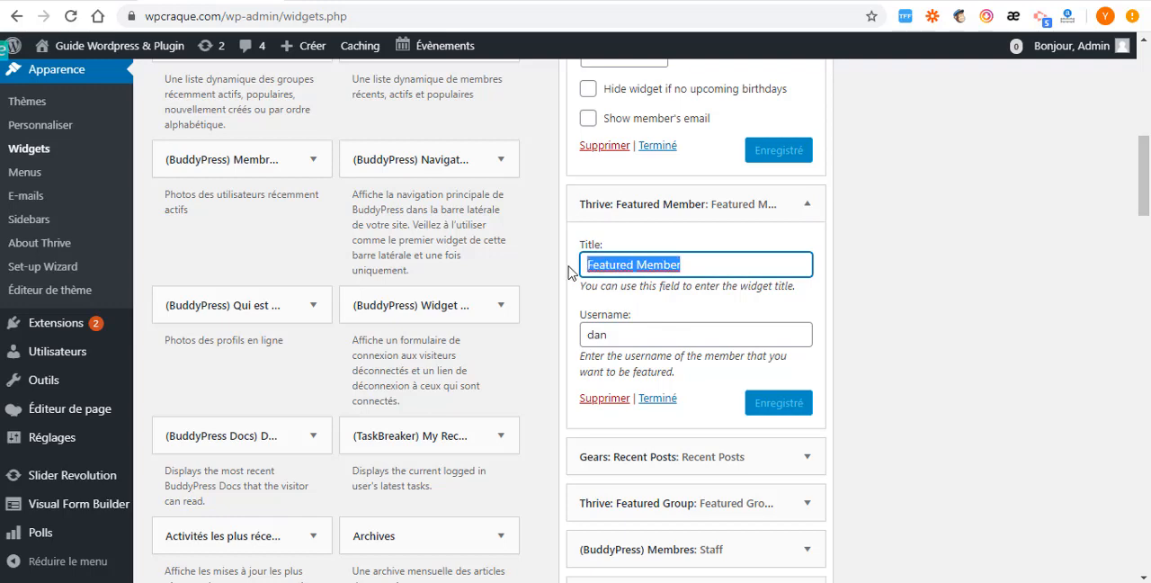
left_click(808, 208)
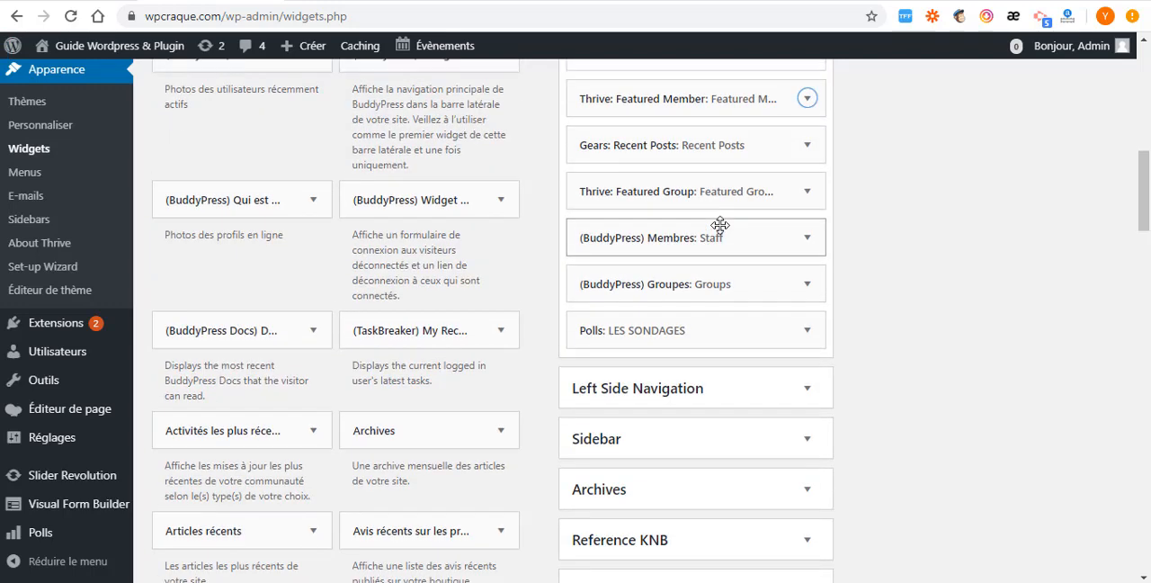
- Expand the Gears Recent Posts widget and review its title, number of posts, sorting, ordering and comment count options
scroll(699, 209, "up", 3)
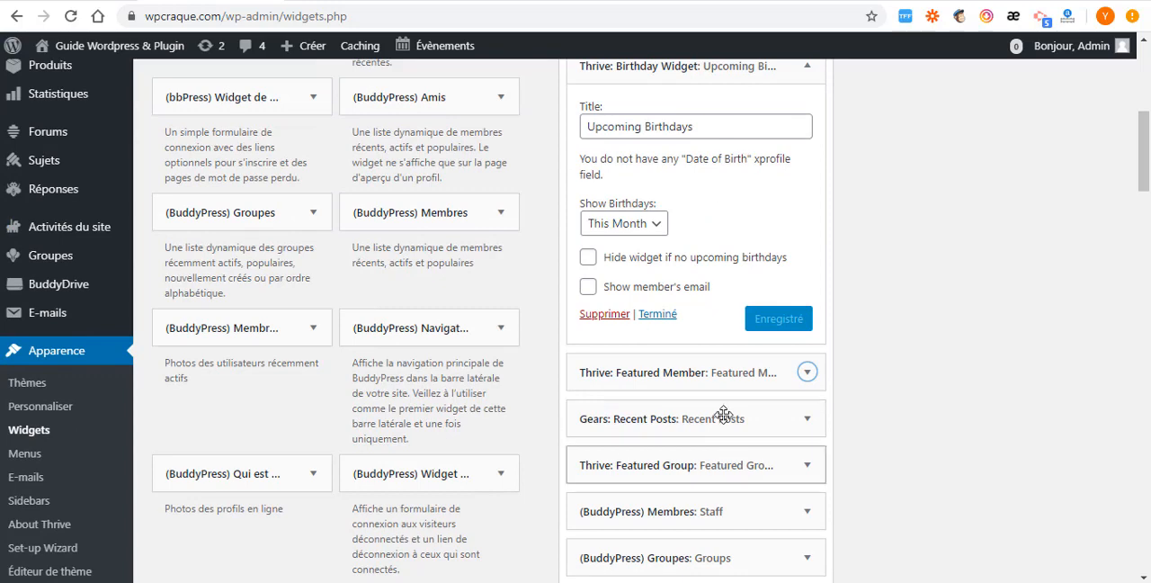
scroll(702, 315, "down", 2)
left_click(803, 307)
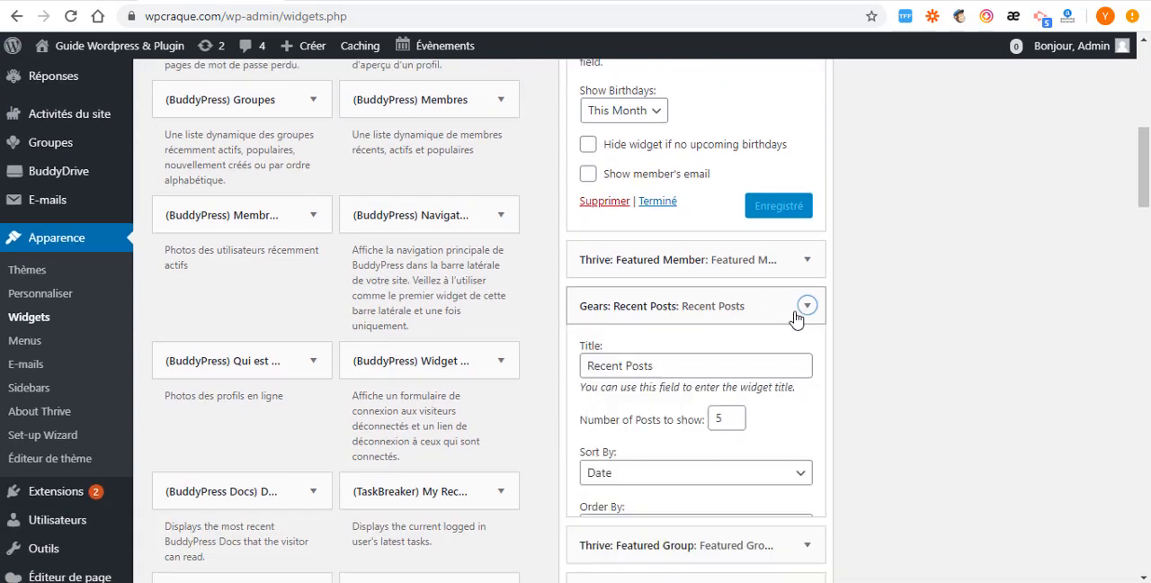
left_click_drag(662, 370, 523, 376)
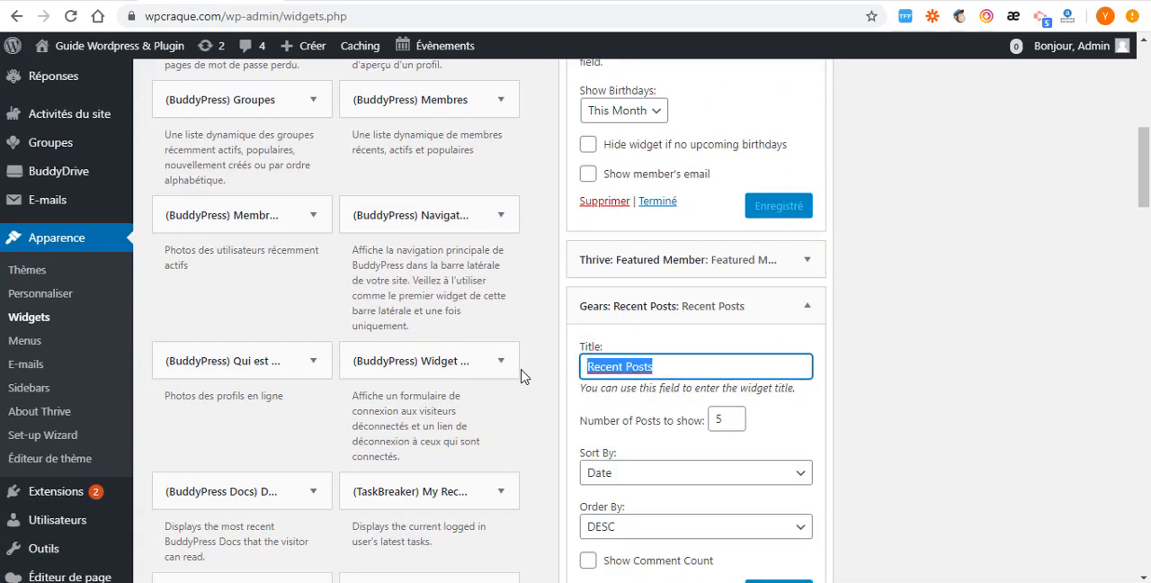
left_click(681, 371)
scroll(611, 476, "down", 1)
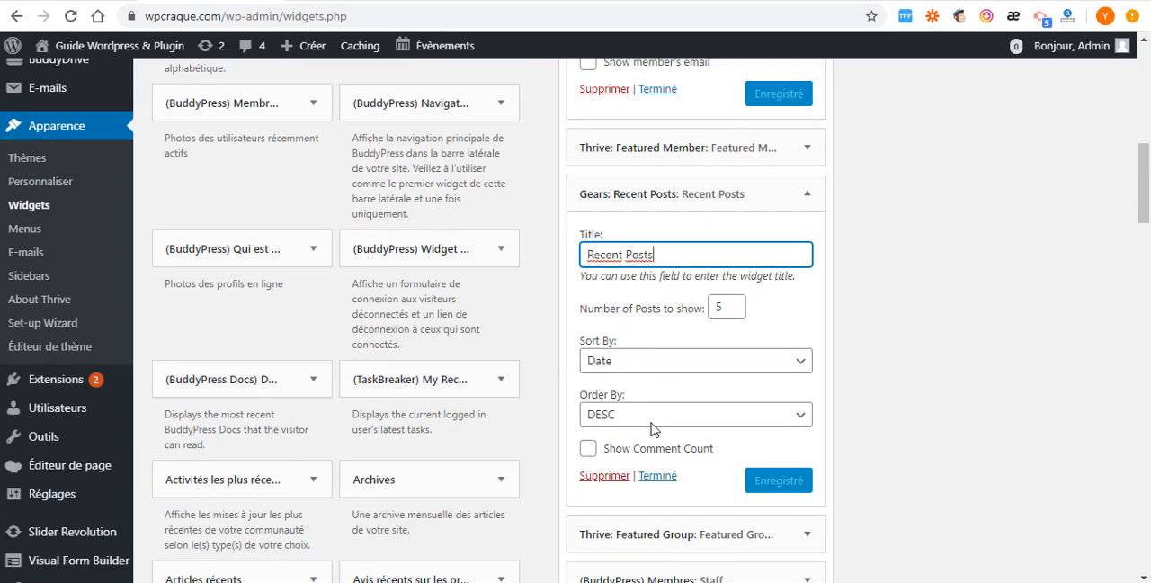
scroll(653, 429, "down", 1)
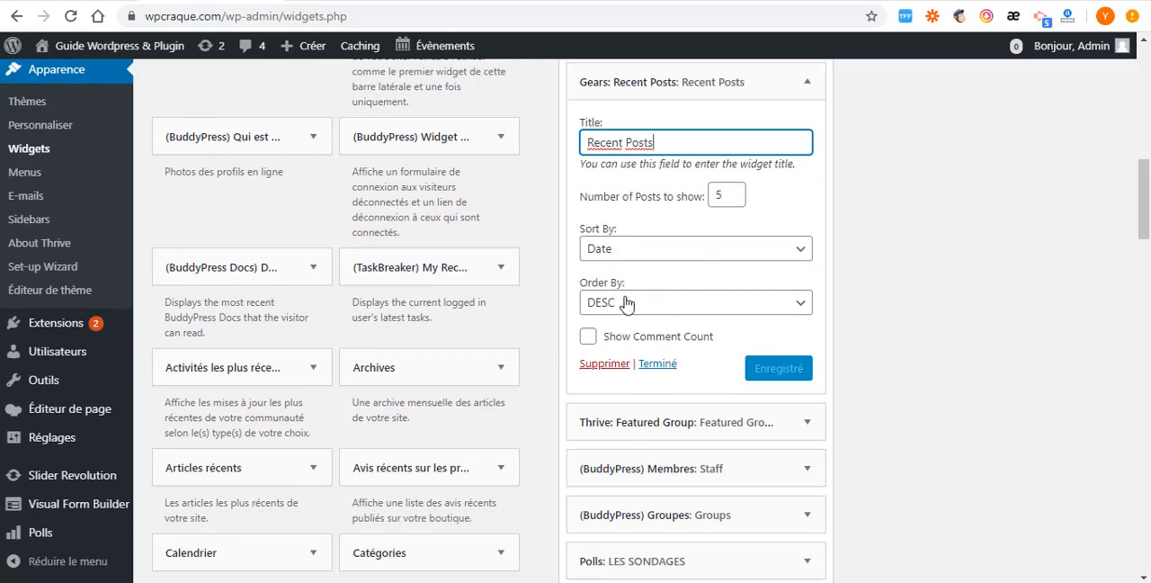
scroll(629, 365, "down", 2)
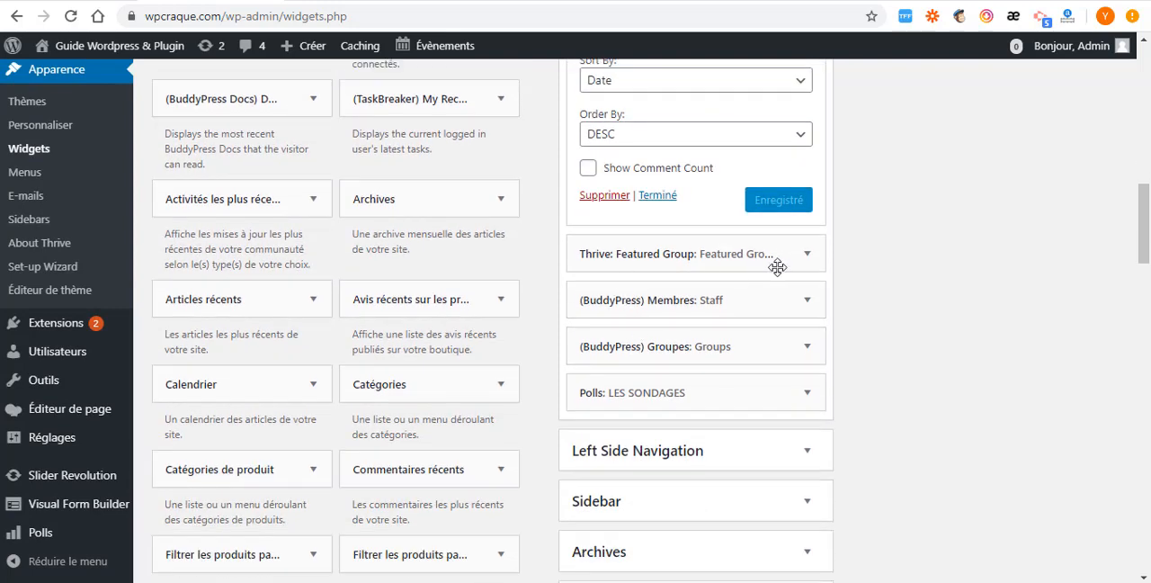
- Collapse the Birthday Widget, My Recent Task and Recent Posts widgets in the Dashboard area
scroll(651, 432, "up", 2)
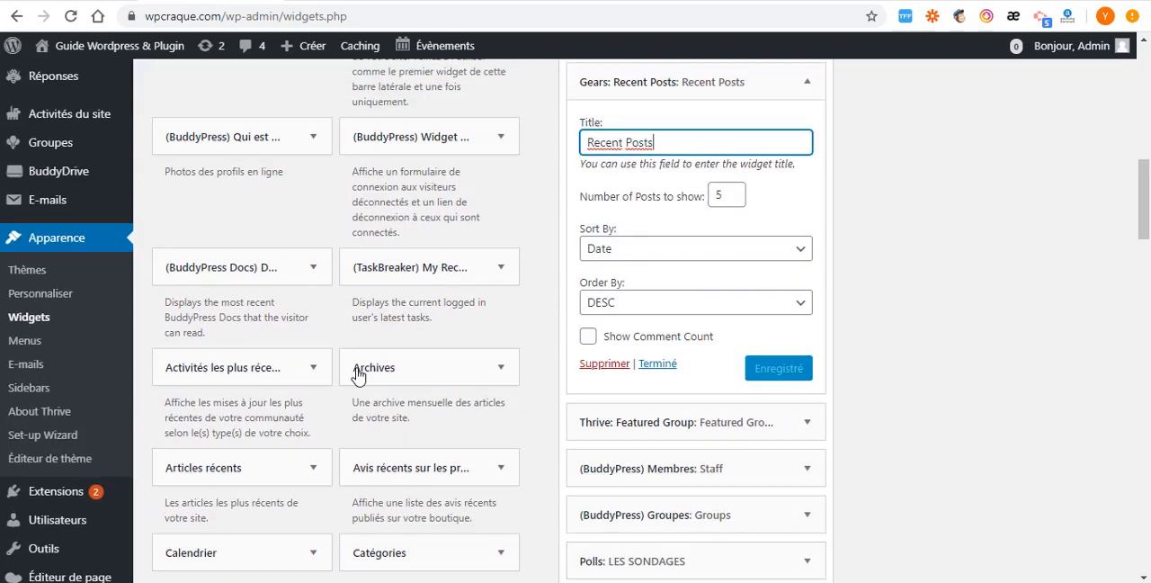
scroll(846, 274, "up", 3)
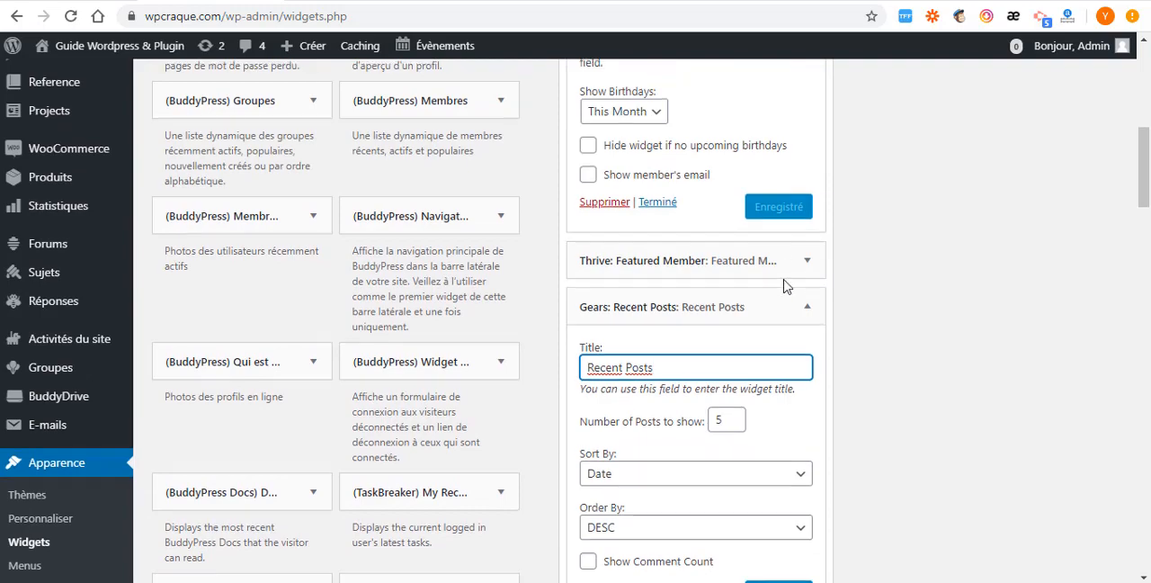
scroll(783, 286, "up", 2)
left_click(807, 121)
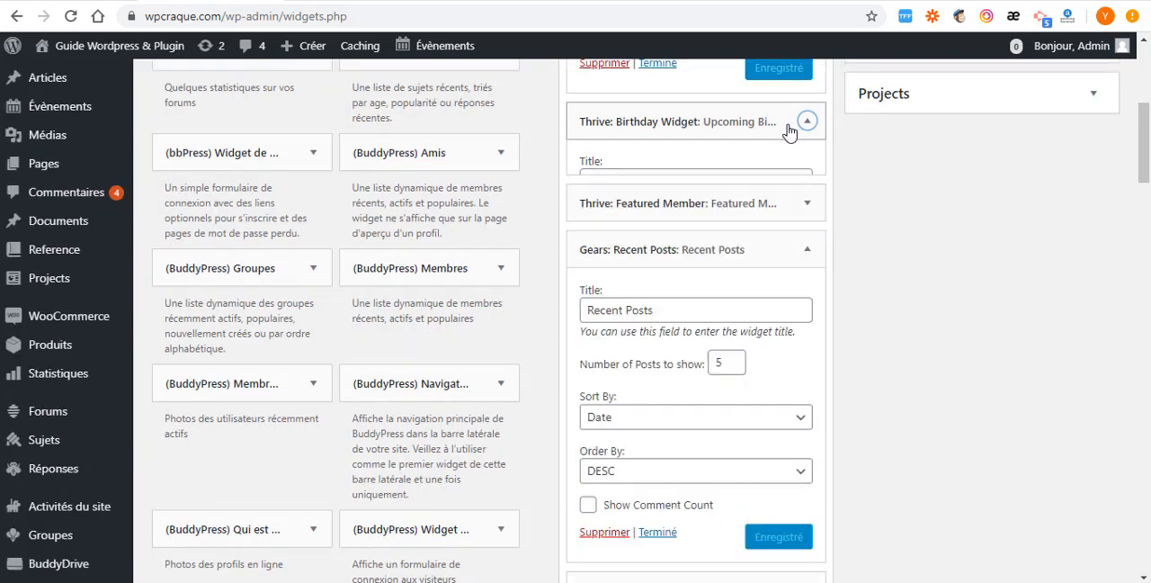
scroll(783, 162, "up", 2)
scroll(785, 209, "up", 3)
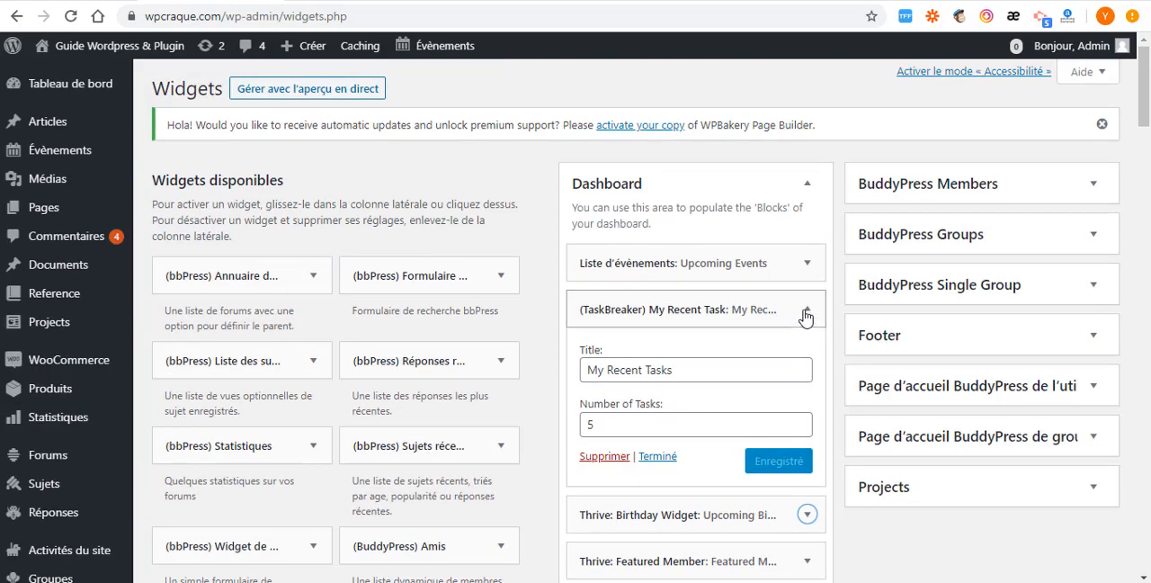
left_click(807, 309)
scroll(798, 246, "down", 3)
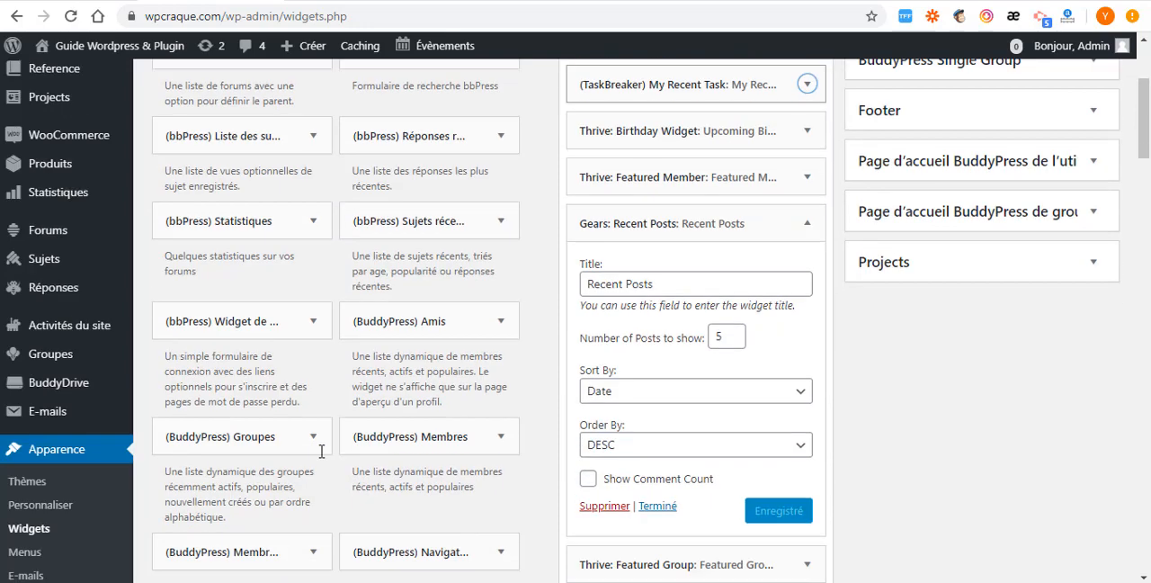
scroll(542, 486, "down", 2)
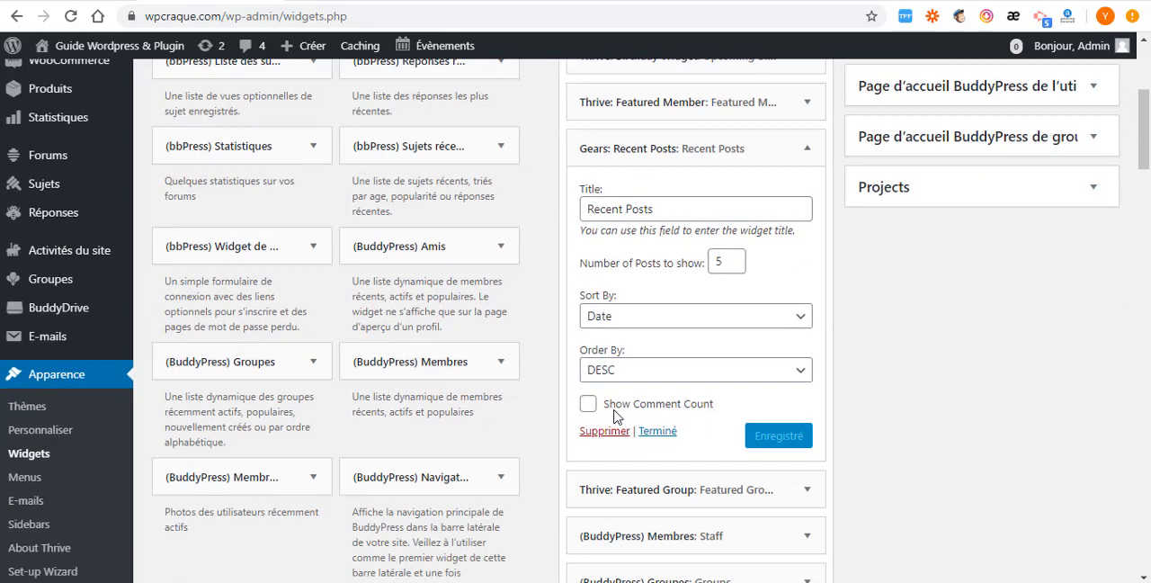
left_click(807, 111)
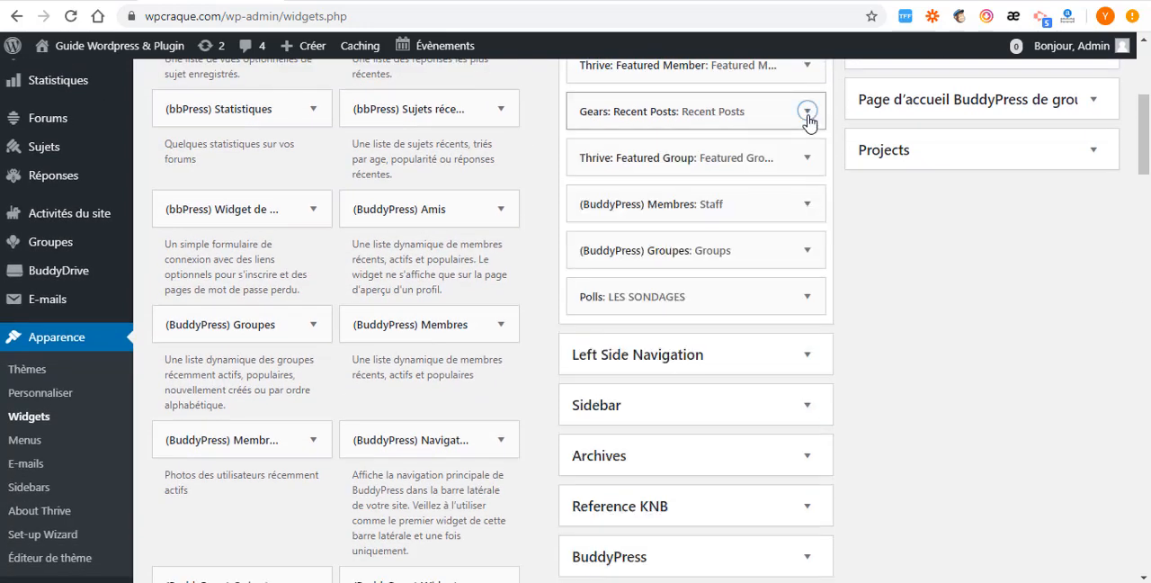
- Add the (BuddyPress) Amis widget to the Dashboard area
left_click(501, 210)
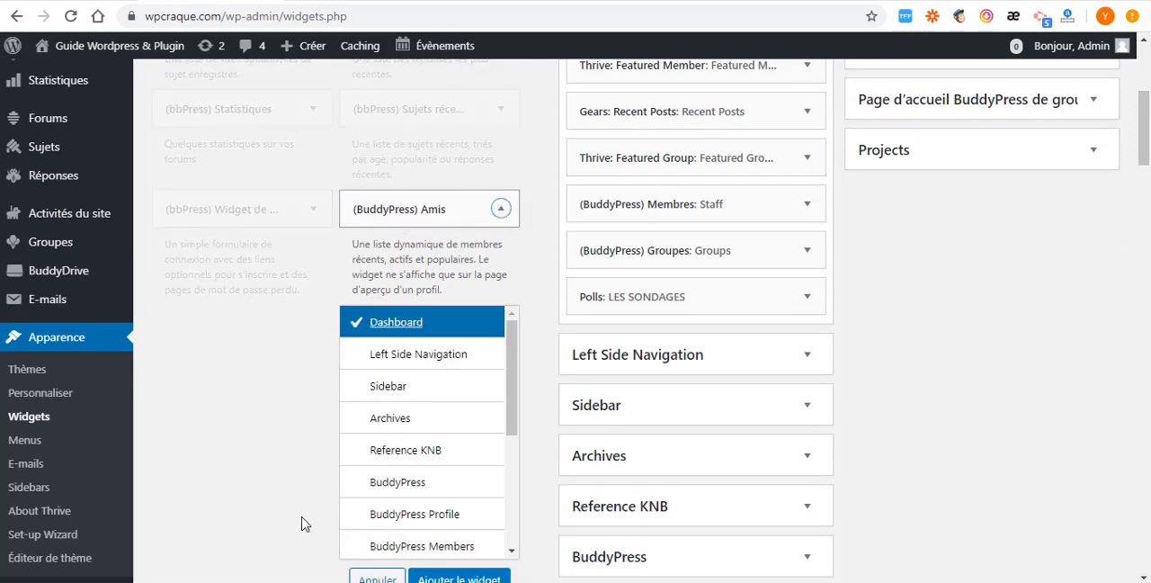
scroll(426, 398, "down", 3)
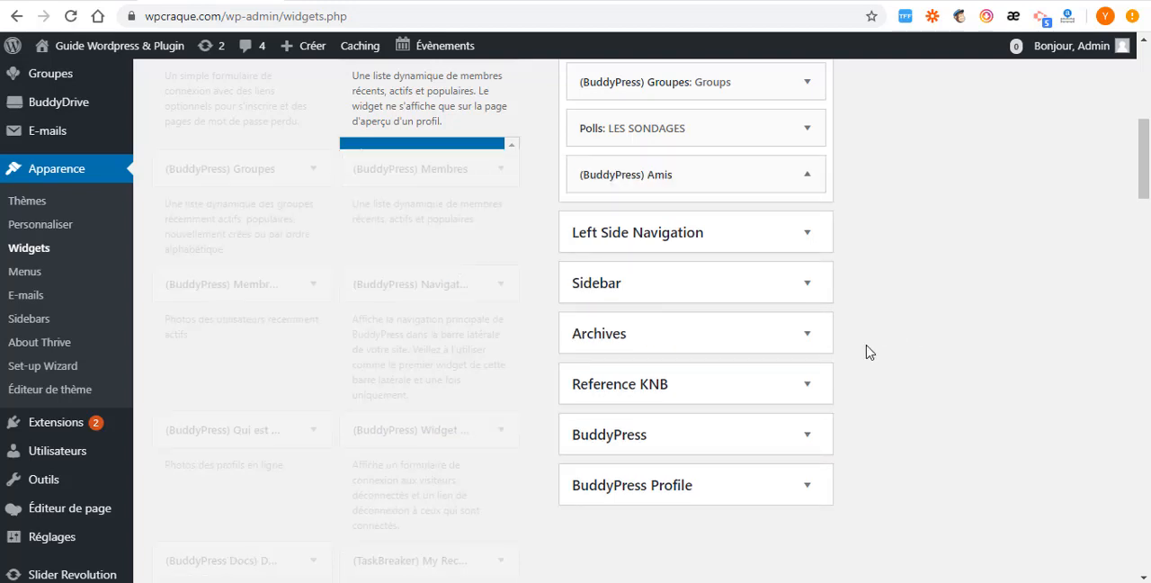
scroll(855, 359, "up", 6)
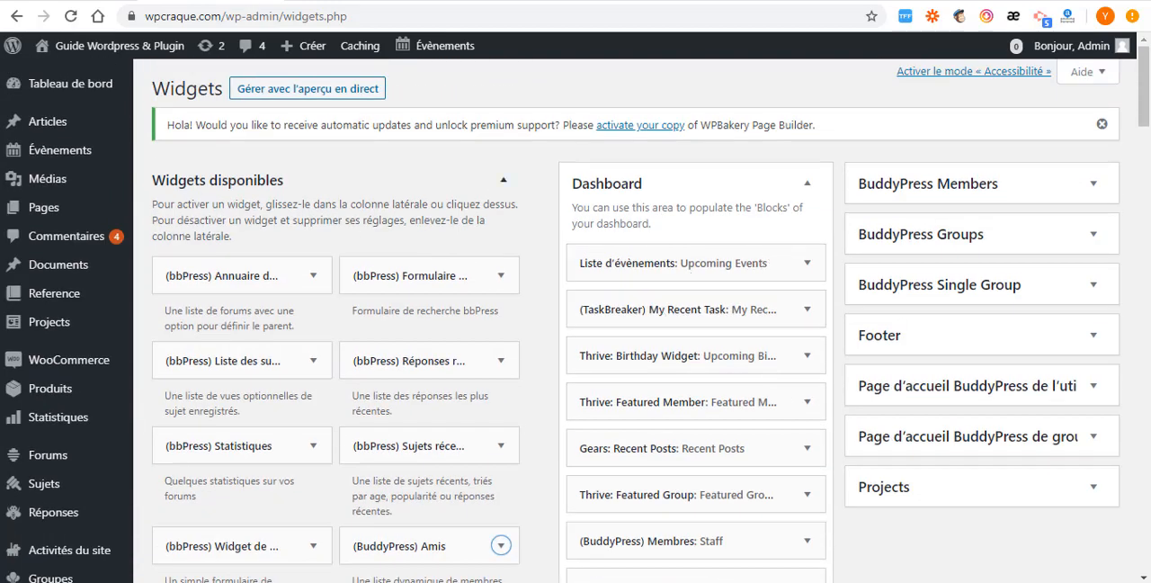
- Reload the site's home page and return to the Widgets page
left_click(257, 2)
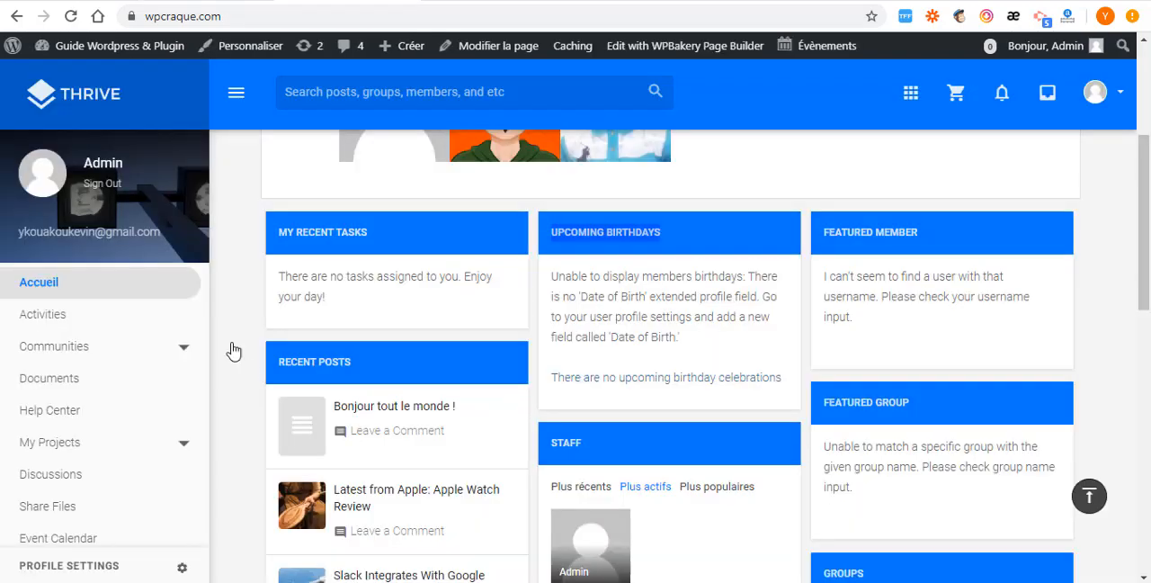
left_click(71, 16)
left_click(129, 2)
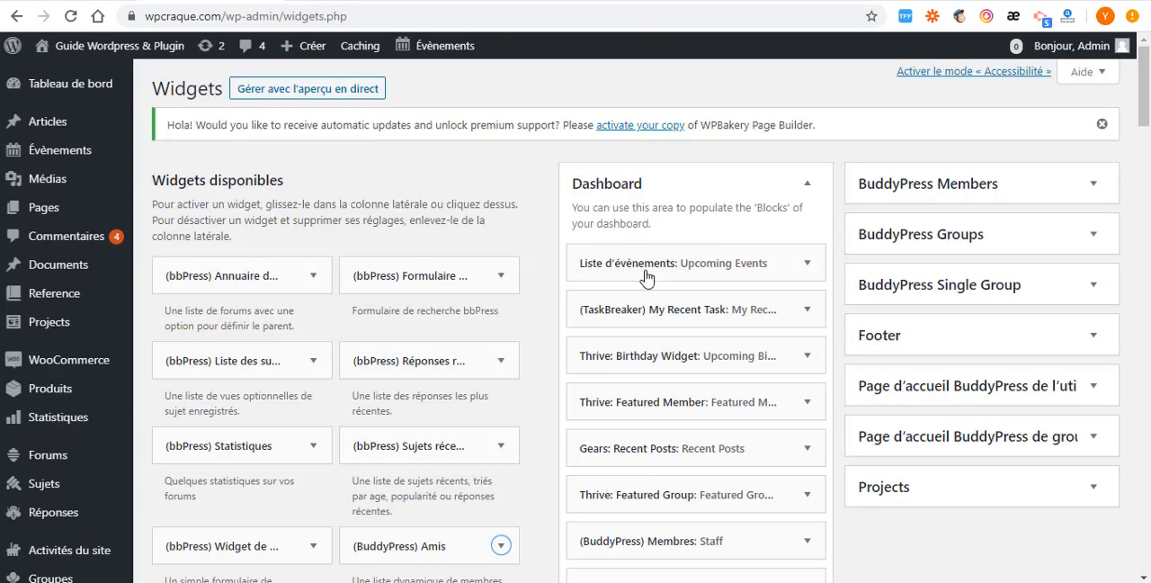
- Review the new Amis widget's settings in the Dashboard area, leaving its title unlinked from the friends list
scroll(705, 347, "down", 3)
scroll(705, 347, "down", 2)
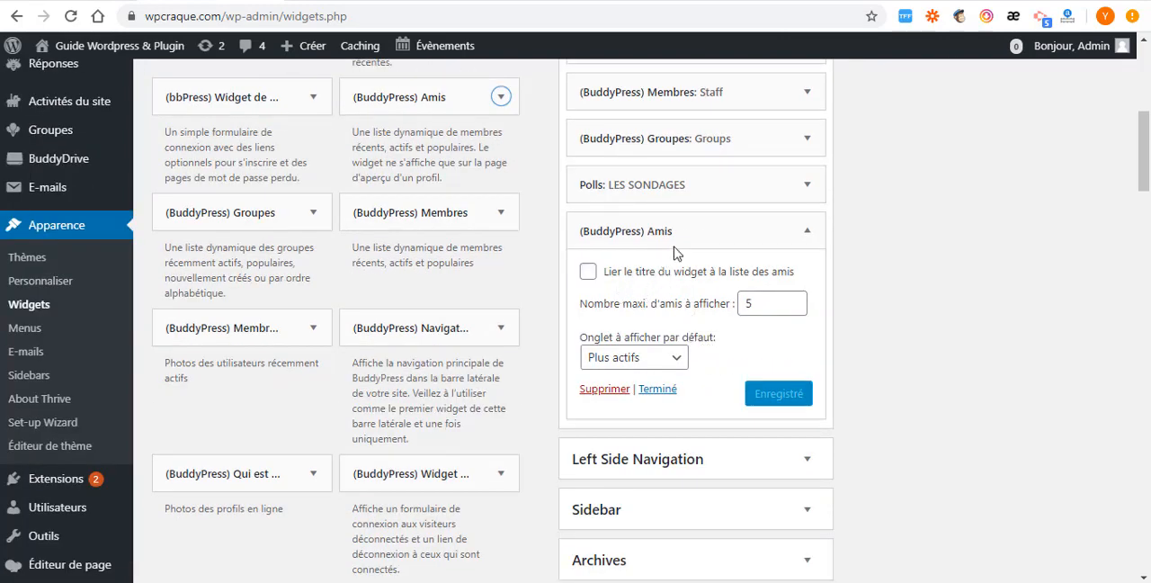
left_click(586, 273)
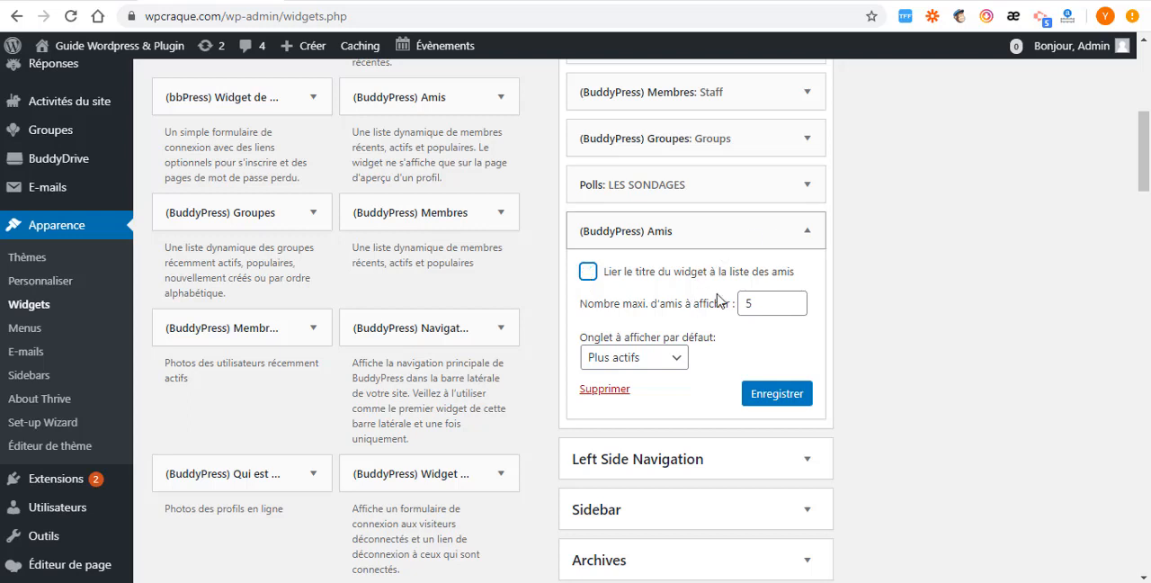
left_click(807, 234)
left_click(807, 234)
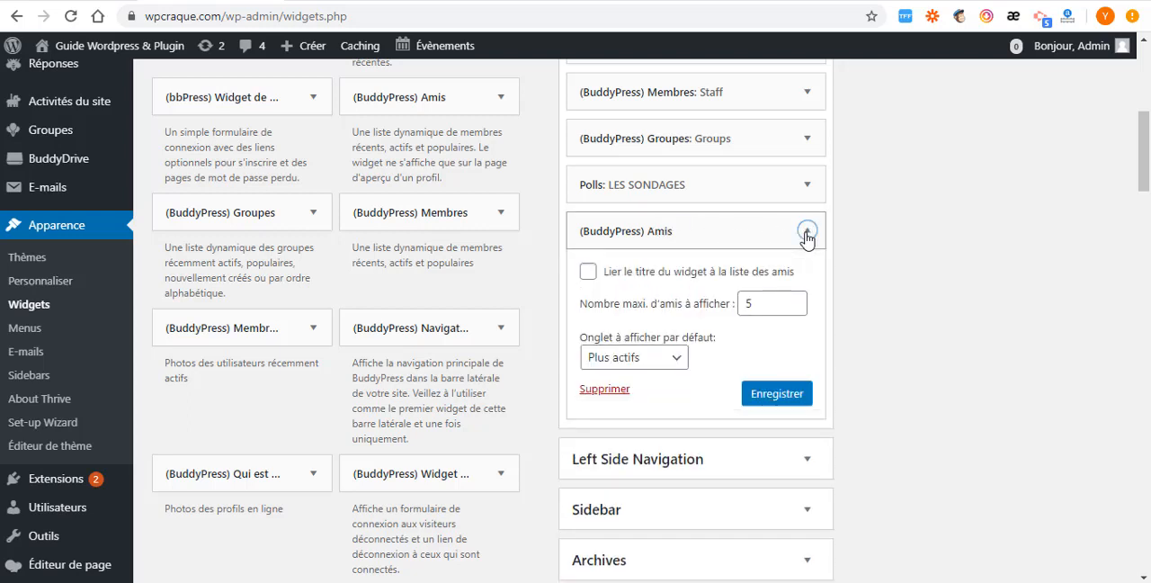
- Keep Plus actifs as the Amis widget's default tab and save the widget
left_click(621, 365)
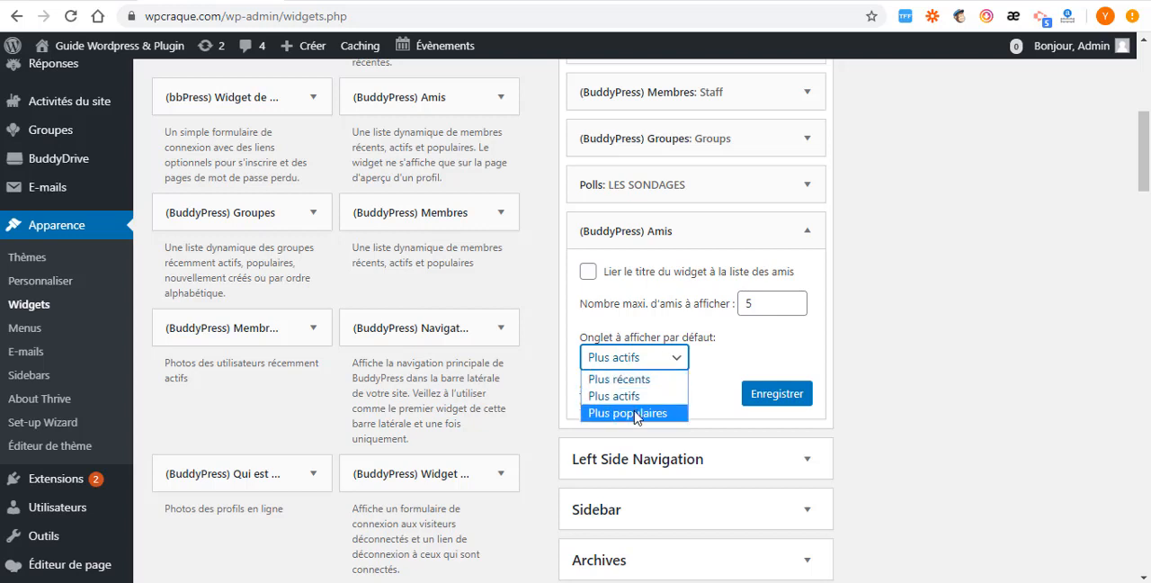
left_click(680, 363)
left_click(785, 401)
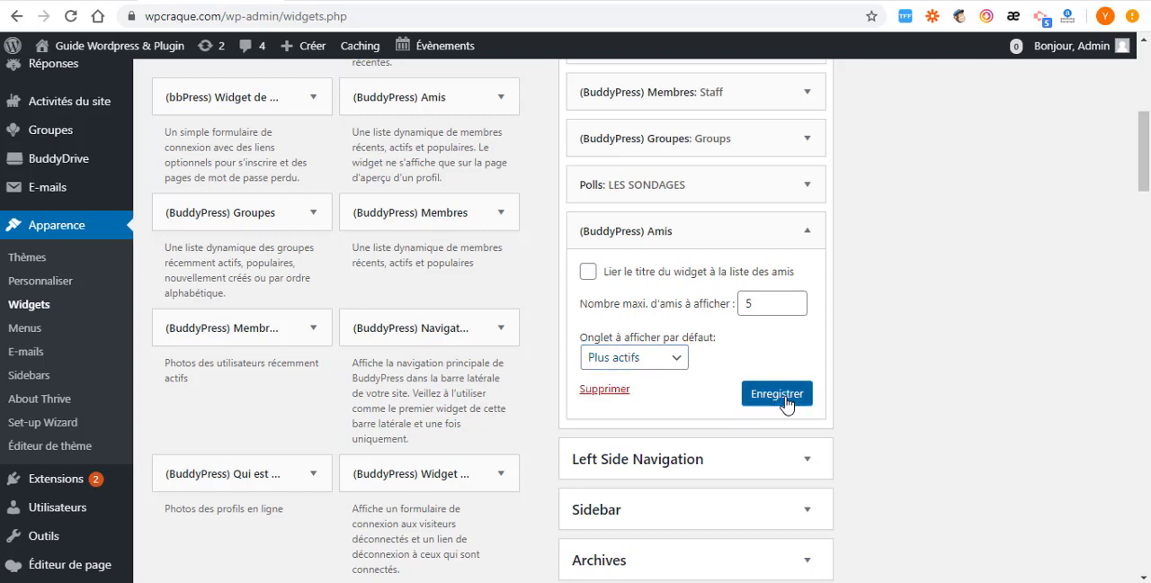
left_click(786, 401)
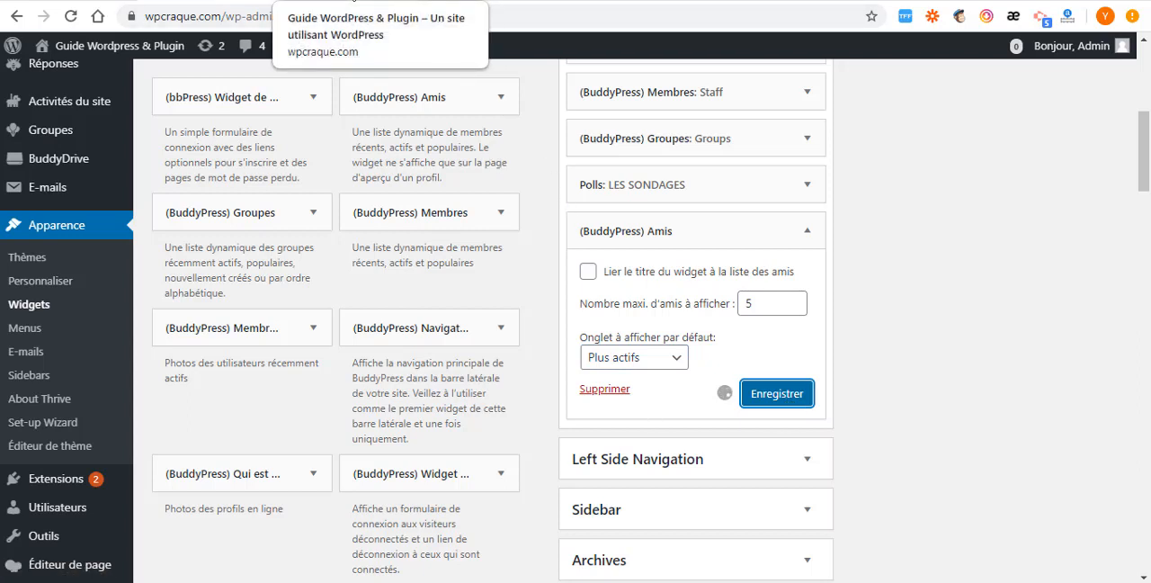
- Expand the Sidebar area below Left Side Navigation and review the widgets it contains
scroll(759, 337, "up", 5)
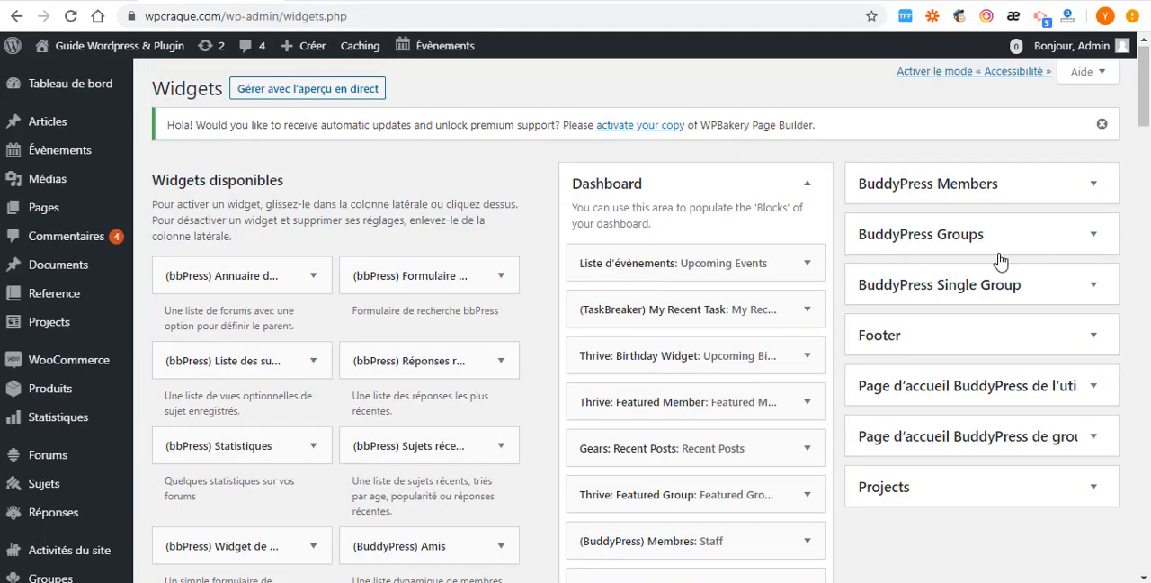
scroll(890, 426, "down", 2)
scroll(886, 428, "up", 2)
scroll(881, 383, "down", 5)
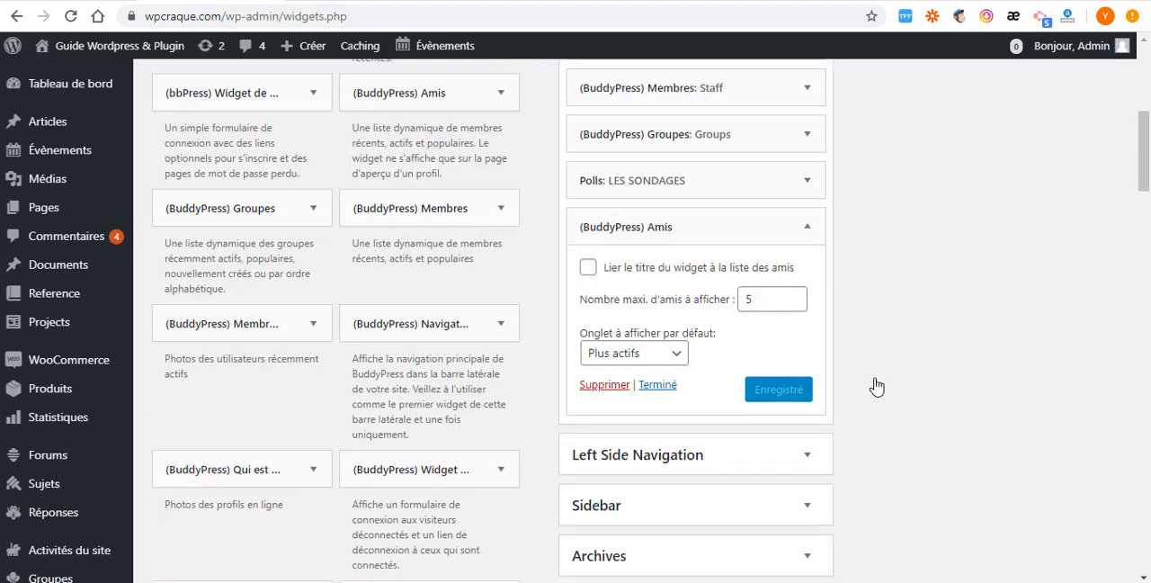
scroll(876, 384, "down", 2)
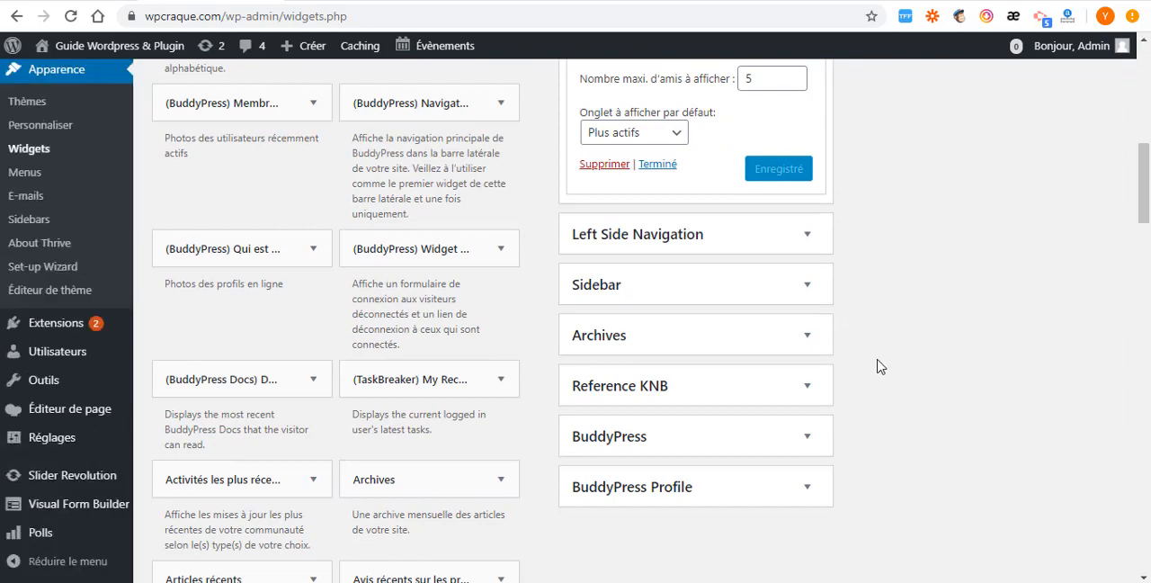
left_click(807, 286)
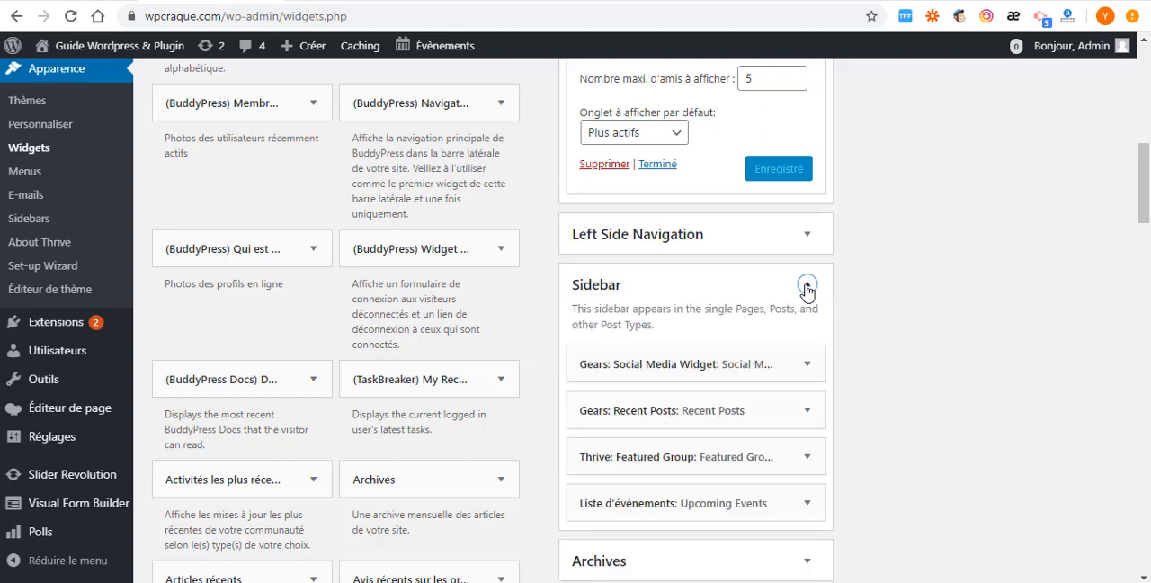
scroll(694, 362, "down", 2)
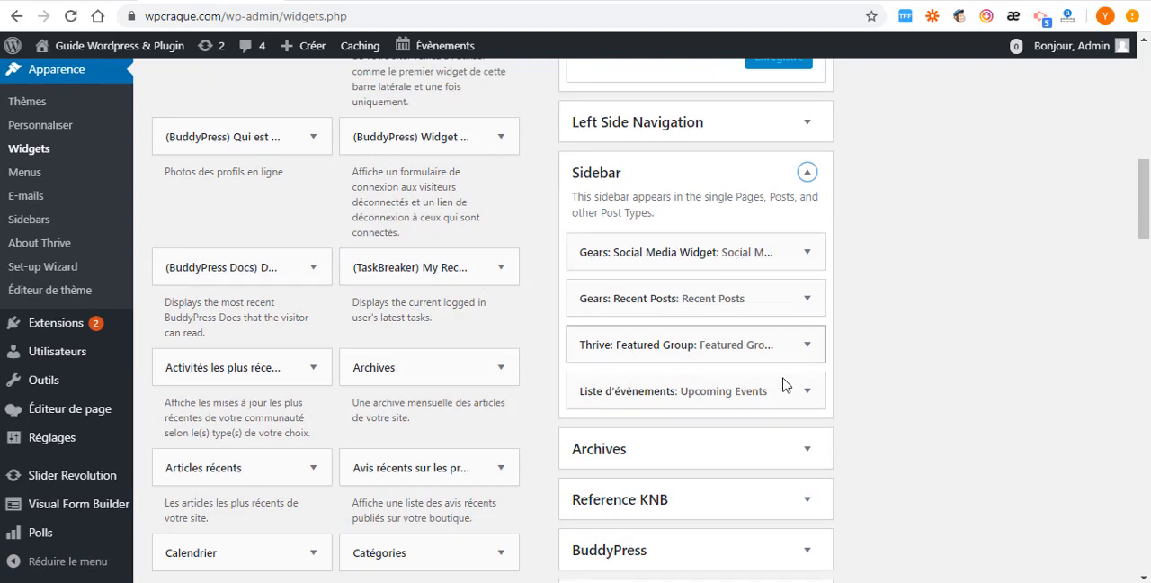
scroll(741, 393, "down", 1)
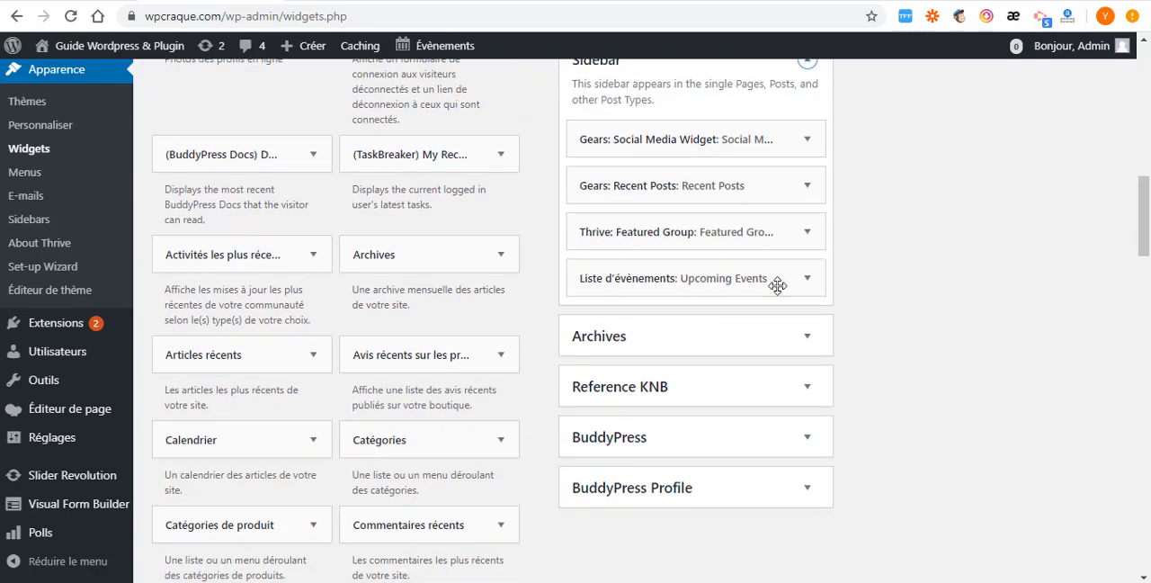
- Add the available Calendrier widget to the Sidebar widget area
scroll(412, 277, "down", 1)
scroll(412, 276, "down", 1)
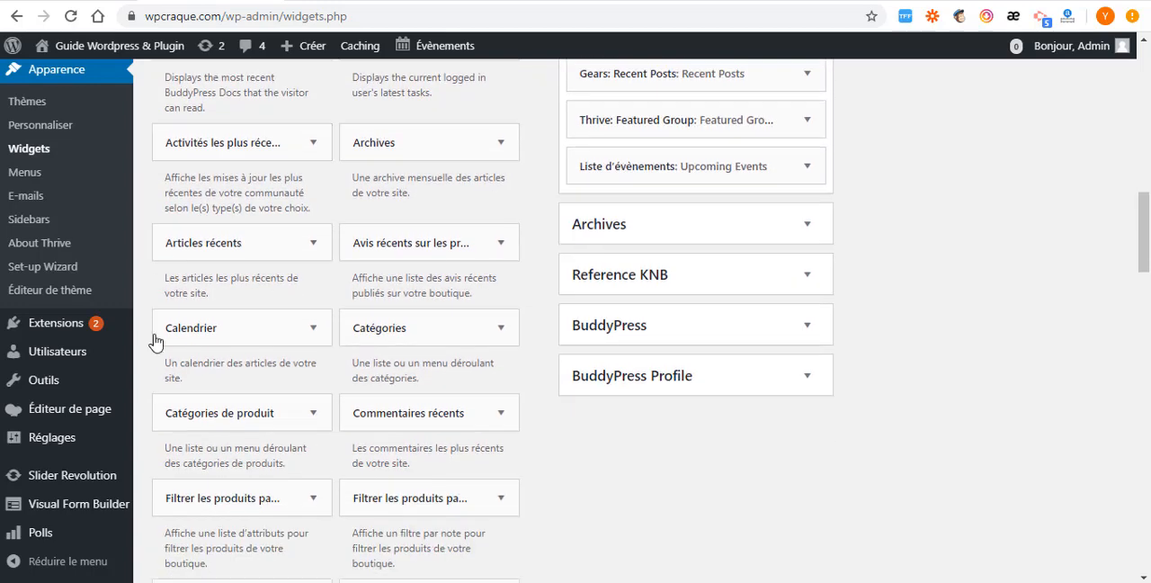
left_click(312, 328)
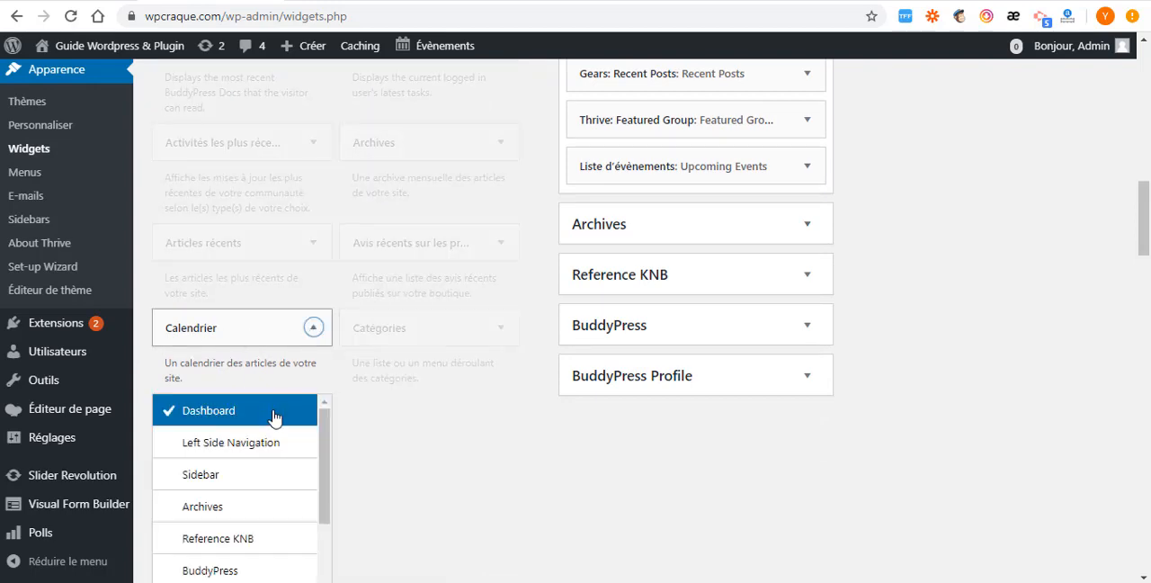
scroll(275, 417, "down", 3)
scroll(507, 453, "down", 3)
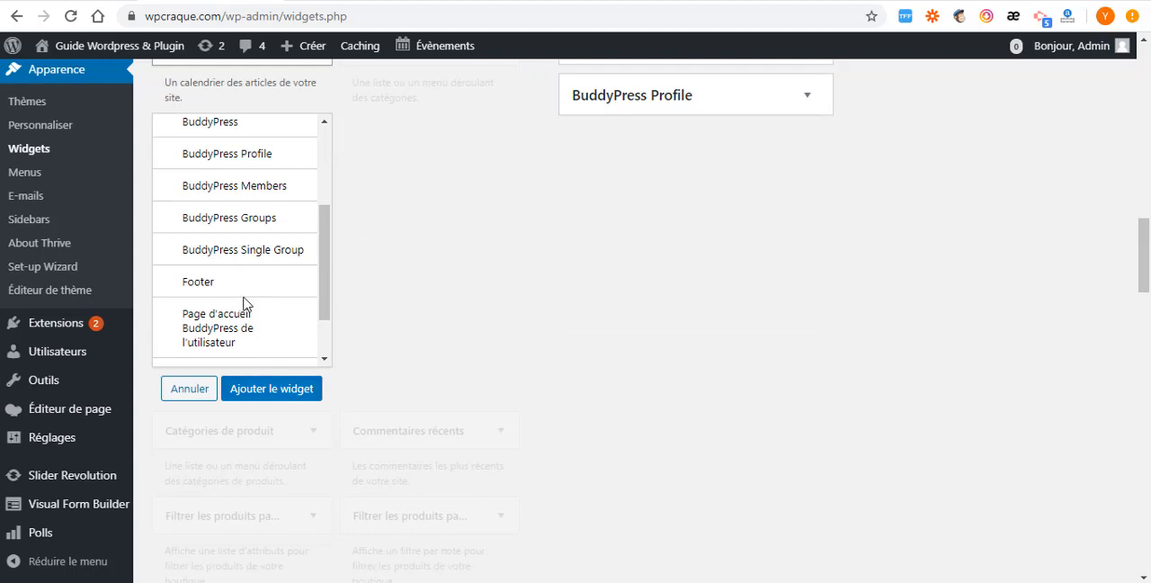
scroll(239, 287, "up", 2)
left_click(209, 139)
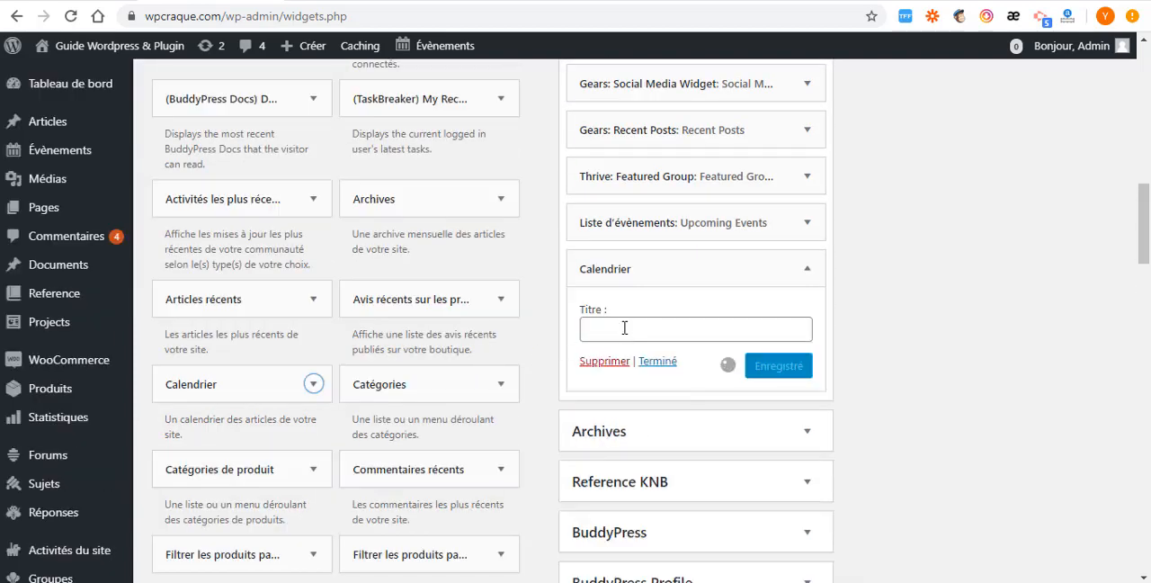
- Set the new Calendrier widget's title to "calendrier" and save the widget
left_click(624, 328)
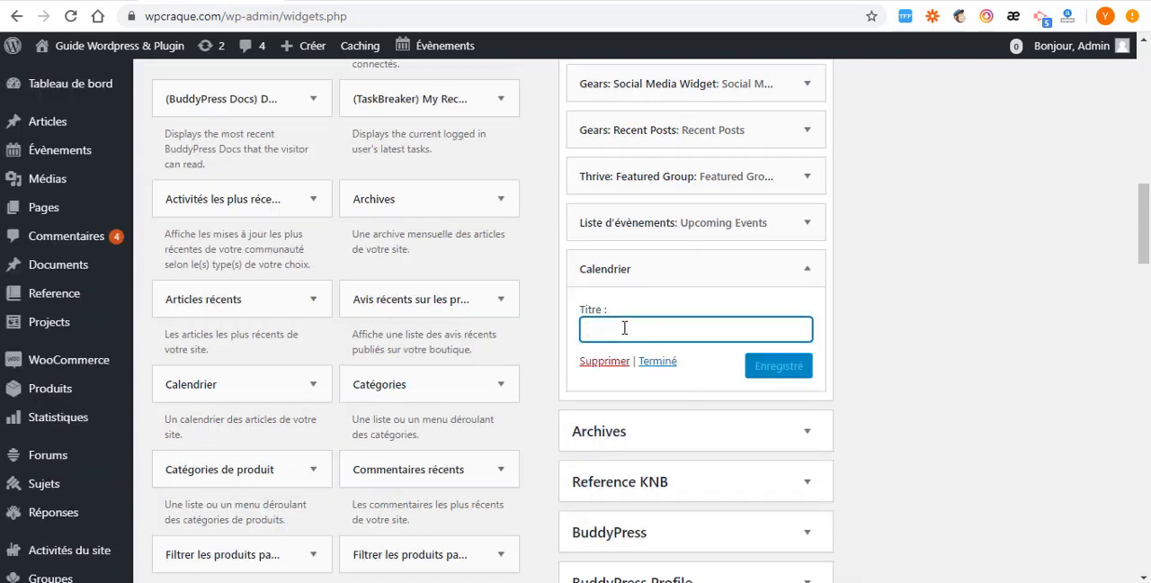
type("c")
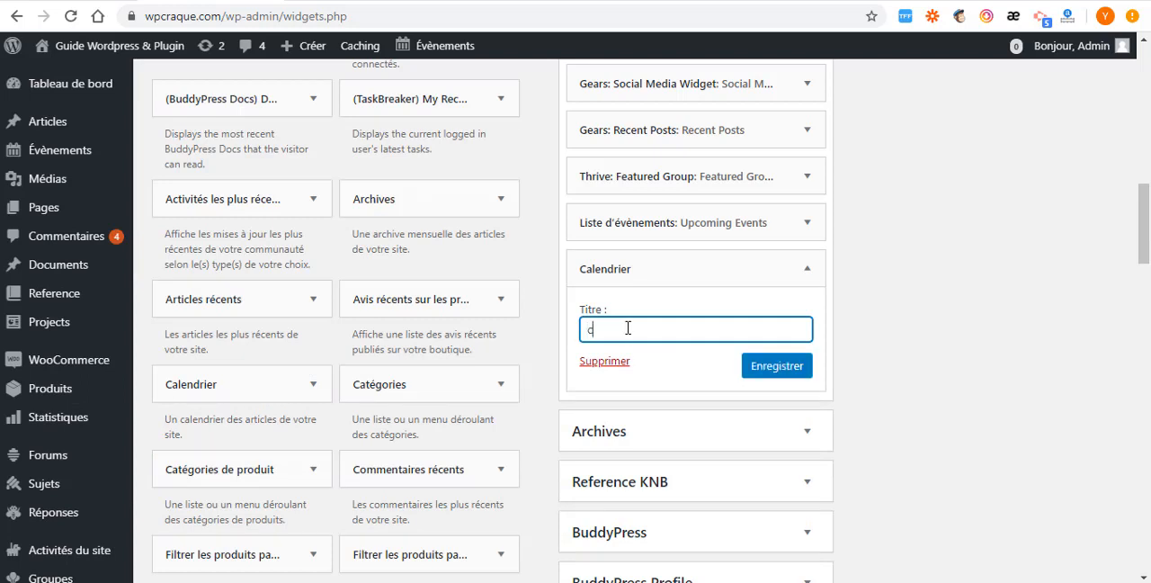
type("alendrier")
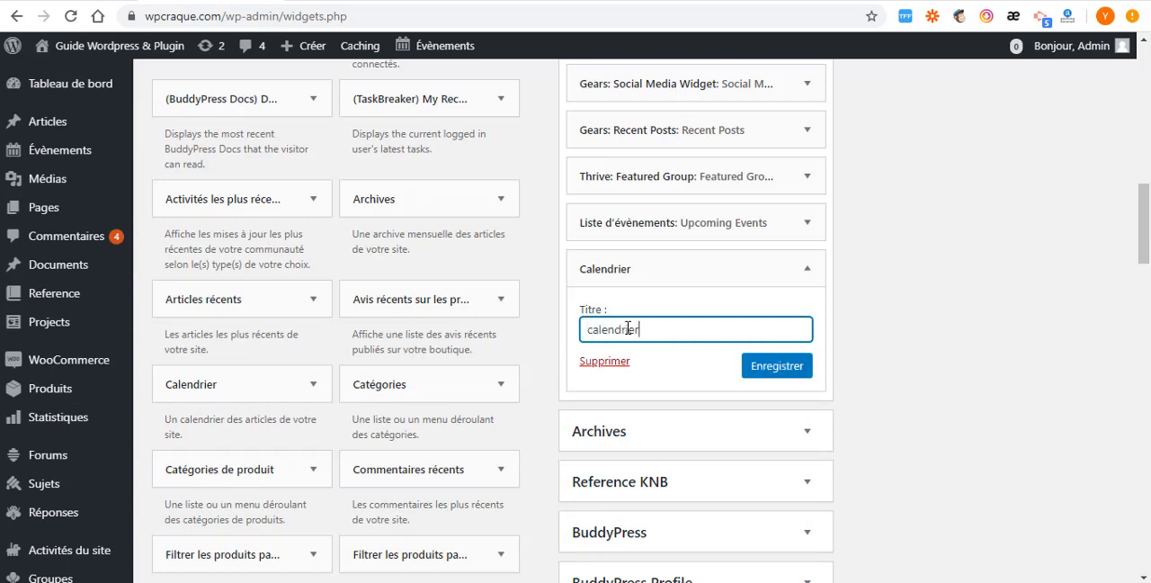
left_click(773, 373)
- Close the settings of the BuddyPress Amis widget in Dashboard and the Calendrier widget in Sidebar
scroll(763, 370, "up", 3)
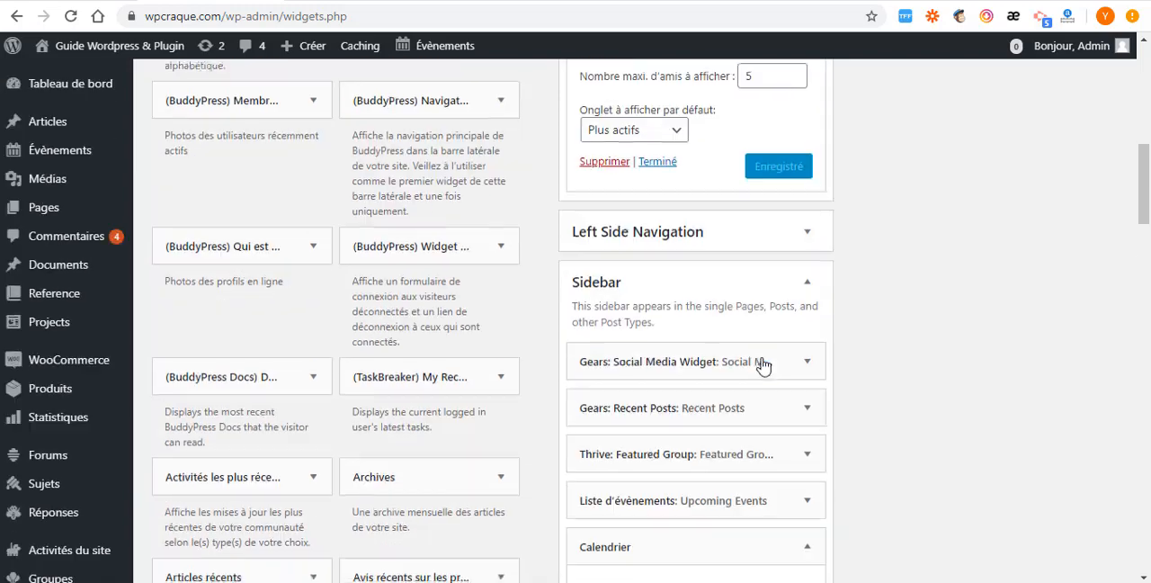
scroll(747, 361, "up", 3)
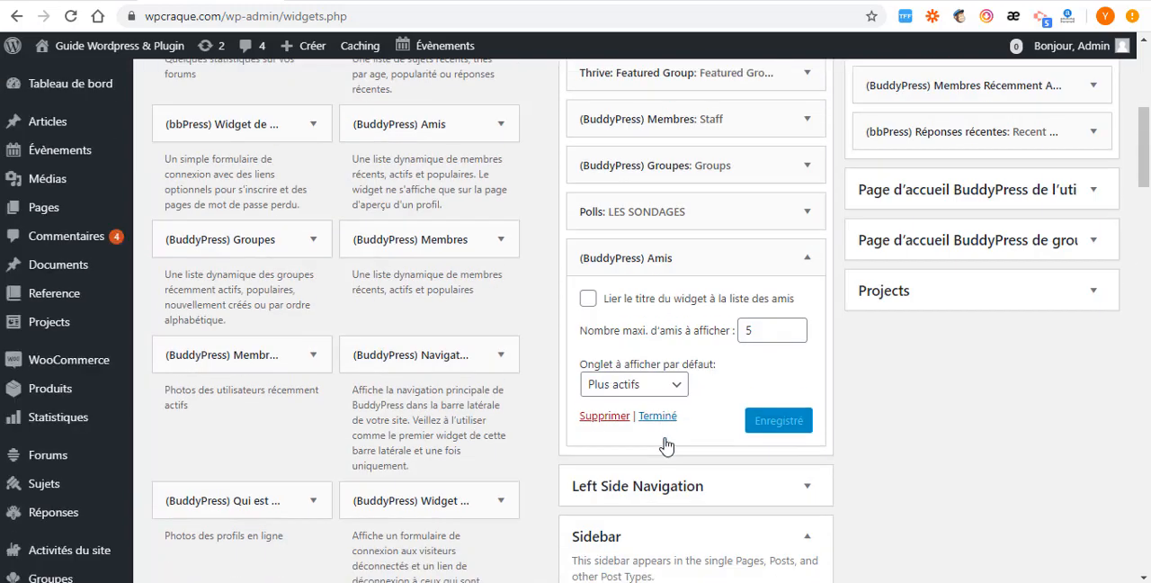
left_click(659, 388)
scroll(689, 297, "down", 5)
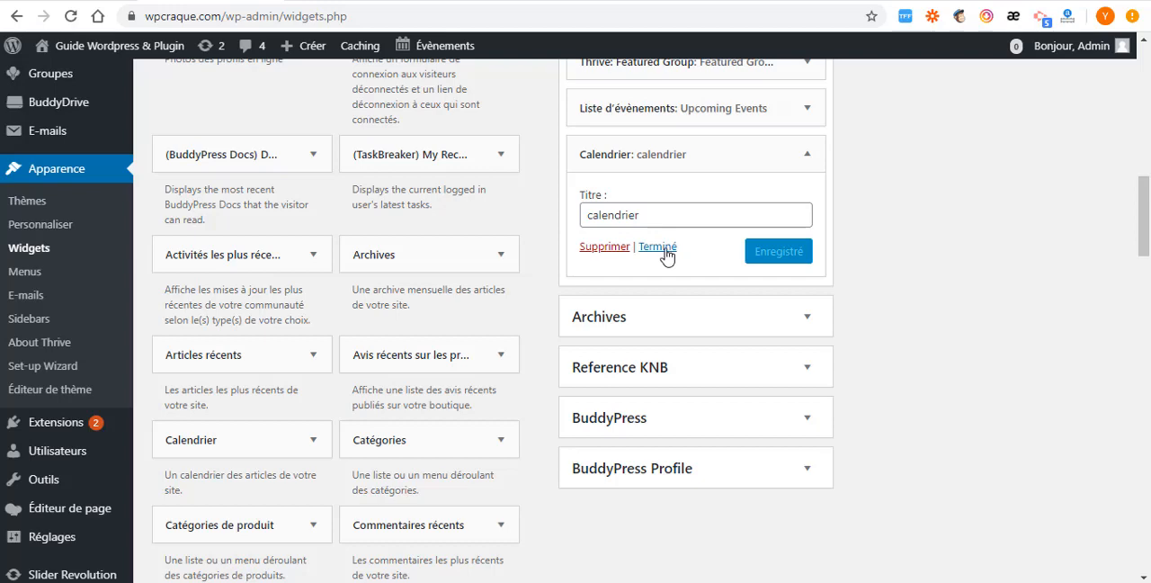
left_click(657, 246)
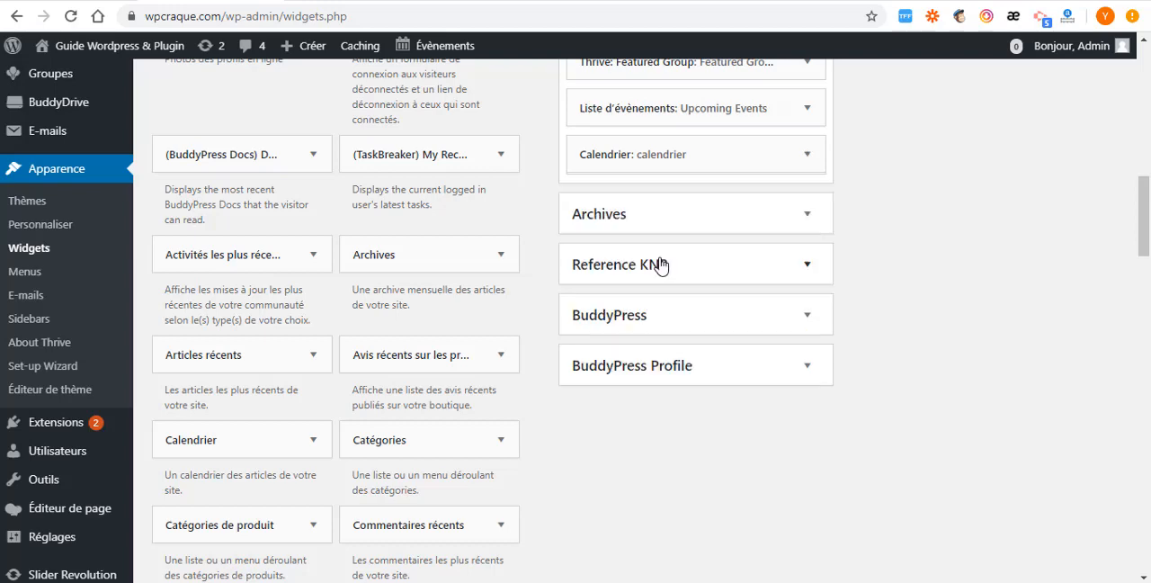
scroll(661, 270, "up", 3)
scroll(646, 304, "down", 3)
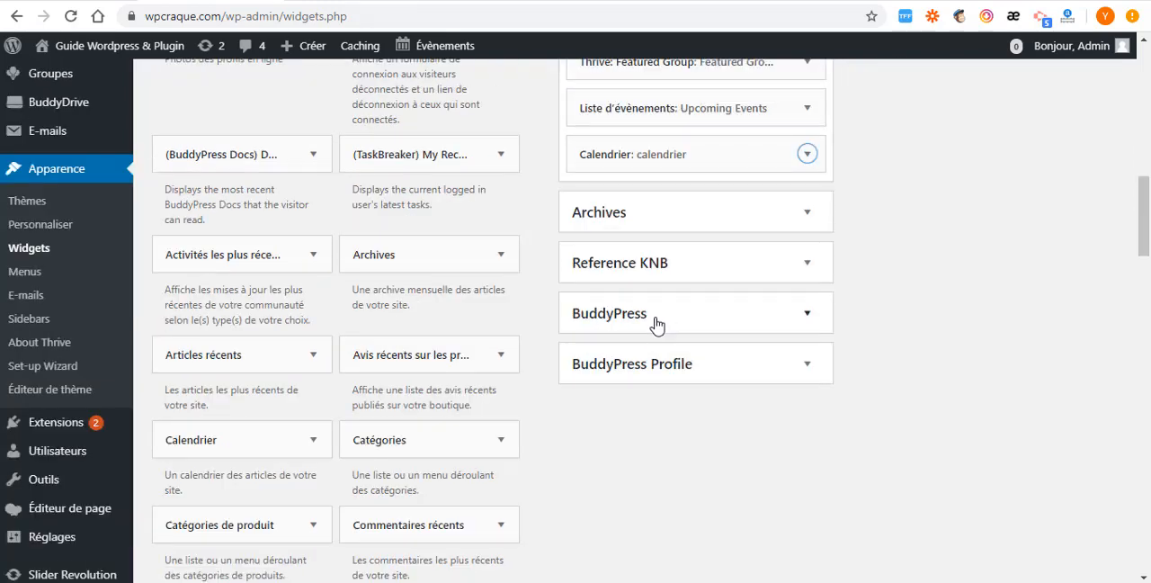
- Collapse the Dashboard, Sidebar and Footer widget areas
scroll(655, 324, "up", 3)
scroll(888, 216, "up", 3)
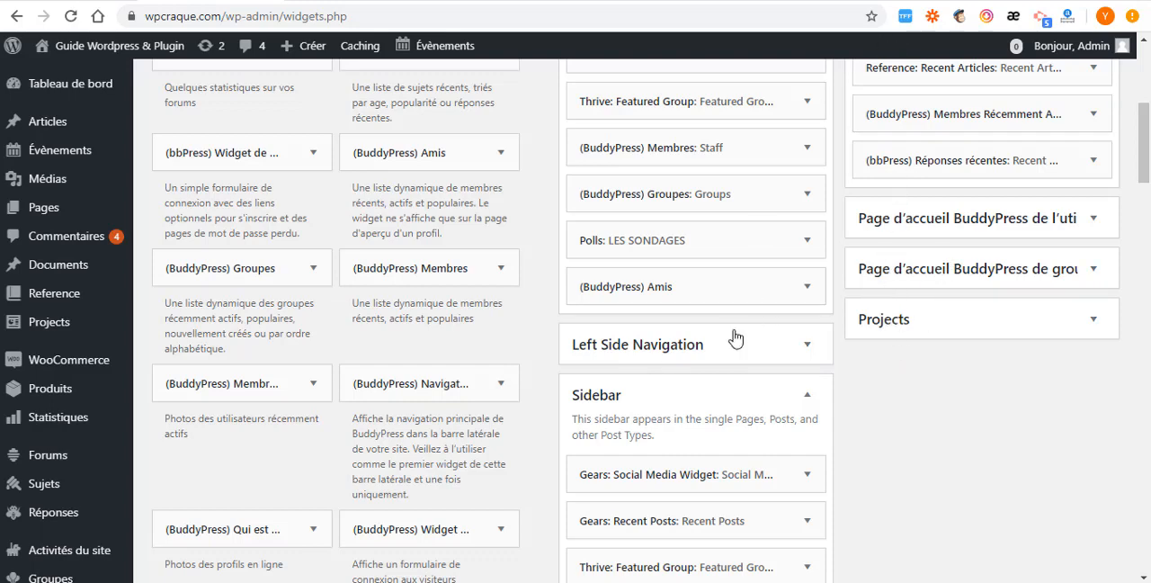
scroll(732, 334, "up", 3)
scroll(755, 175, "up", 1)
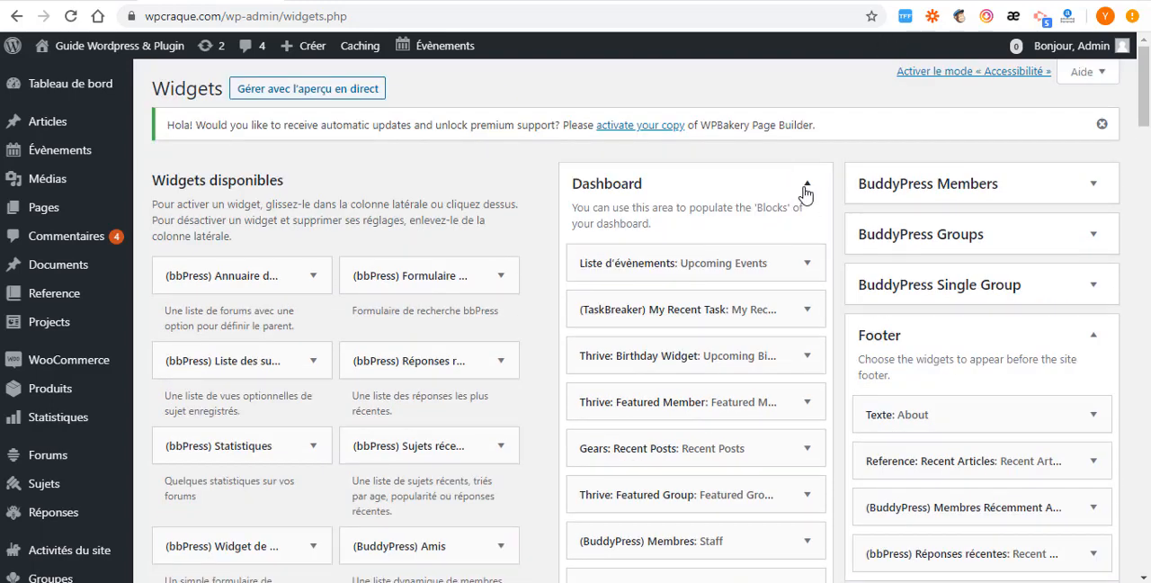
left_click(807, 186)
scroll(812, 306, "down", 1)
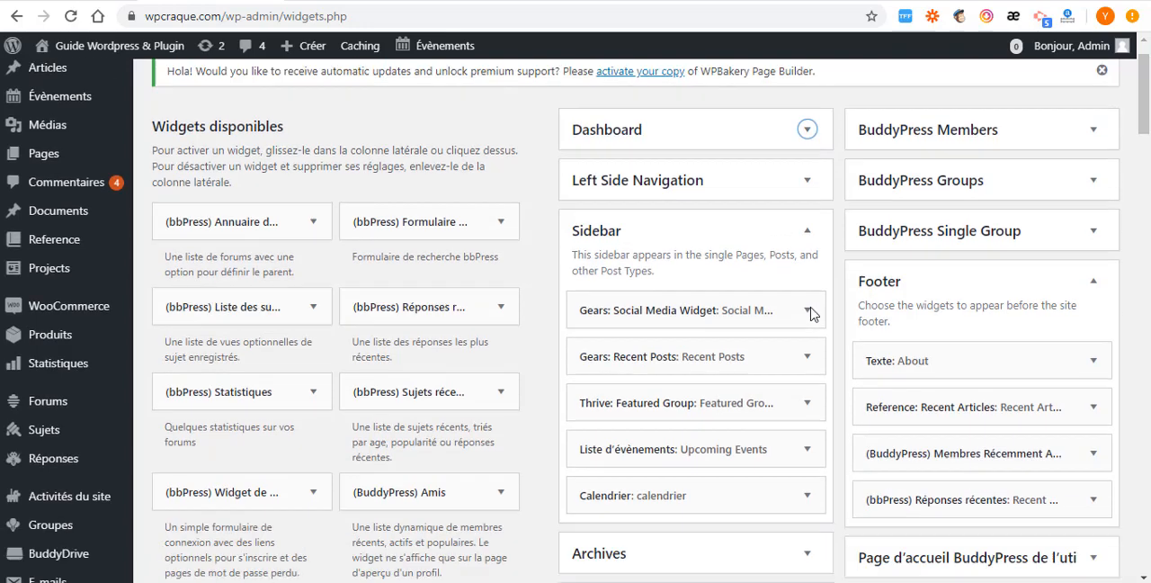
left_click(807, 231)
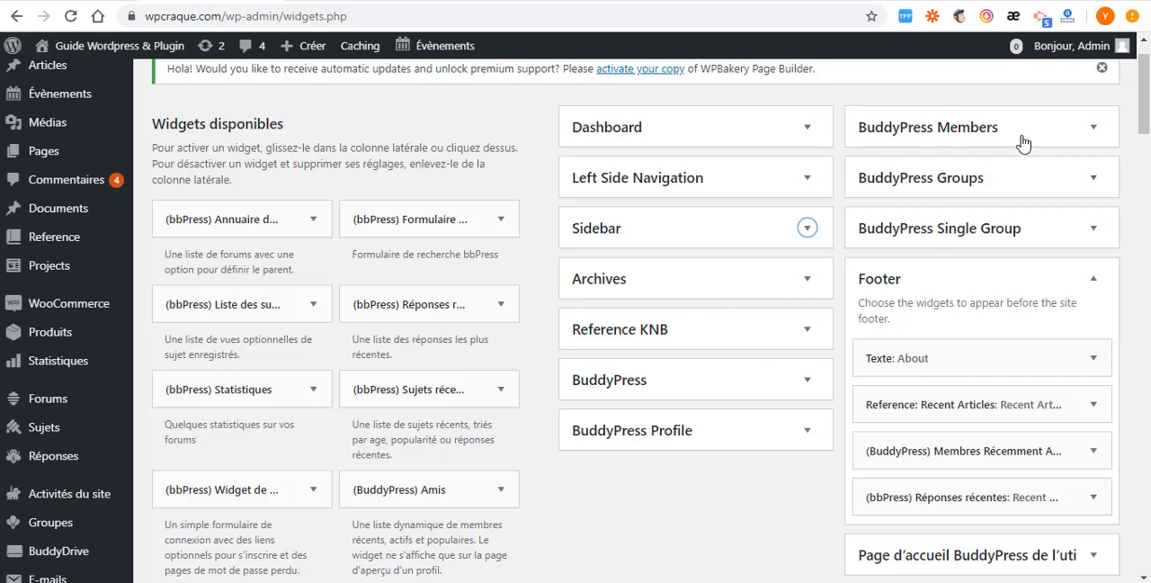
left_click(1092, 286)
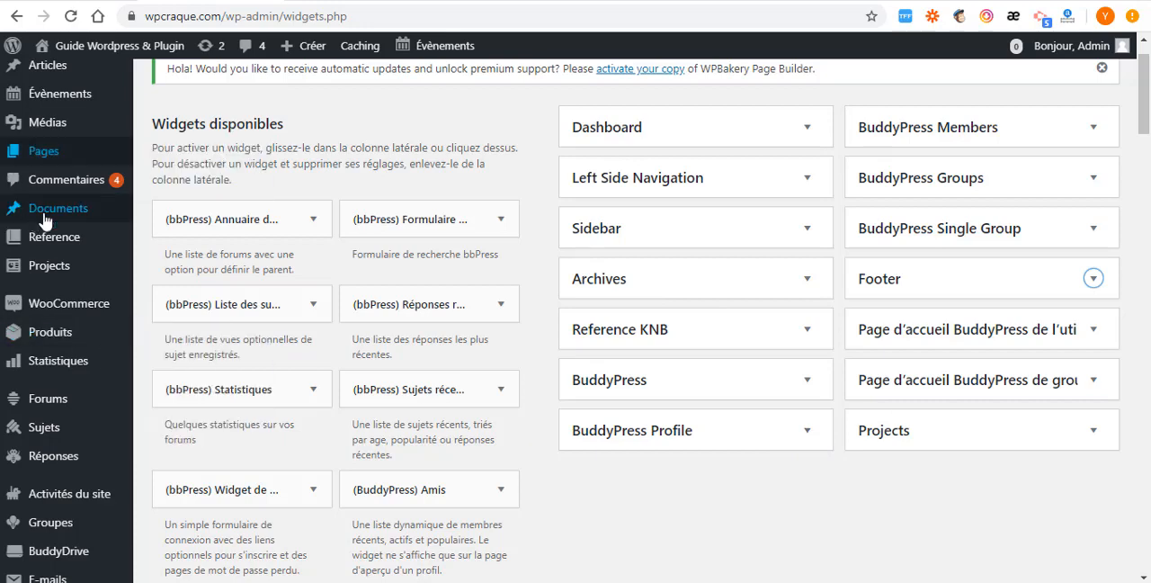
- Add a custom sidebar named "demo" on the theme's Sidebars page, leaving its description empty
scroll(40, 387, "down", 3)
scroll(36, 383, "down", 2)
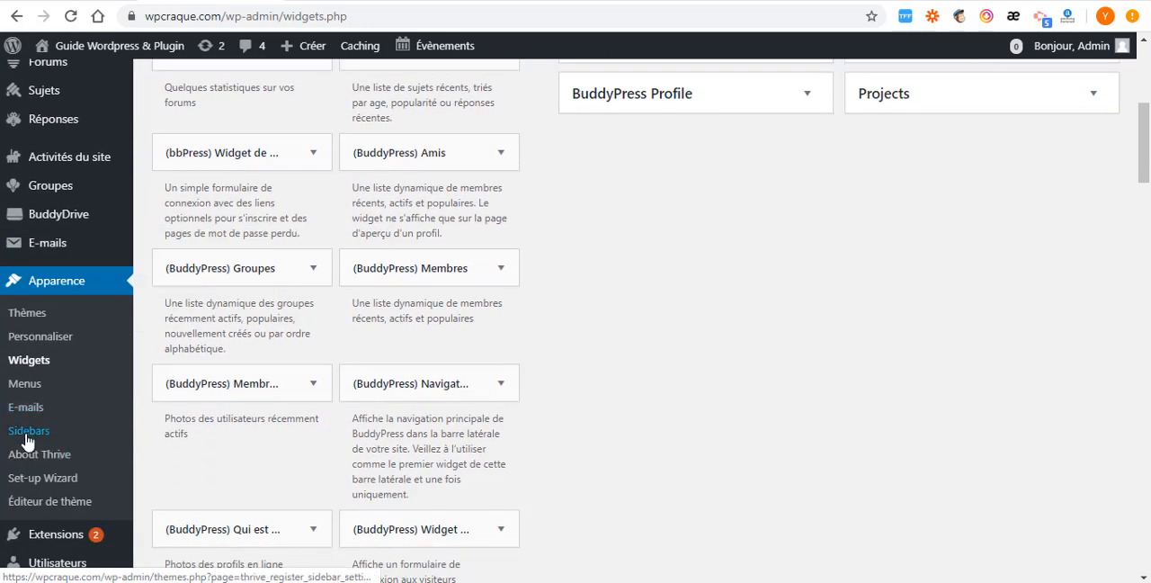
left_click(27, 432)
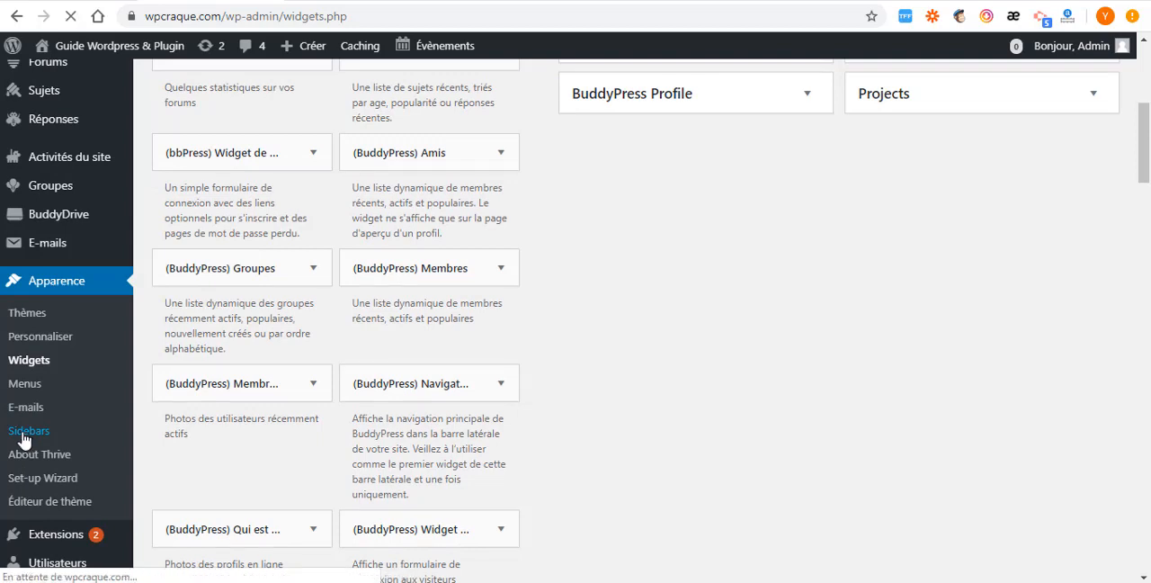
scroll(877, 356, "up", 4)
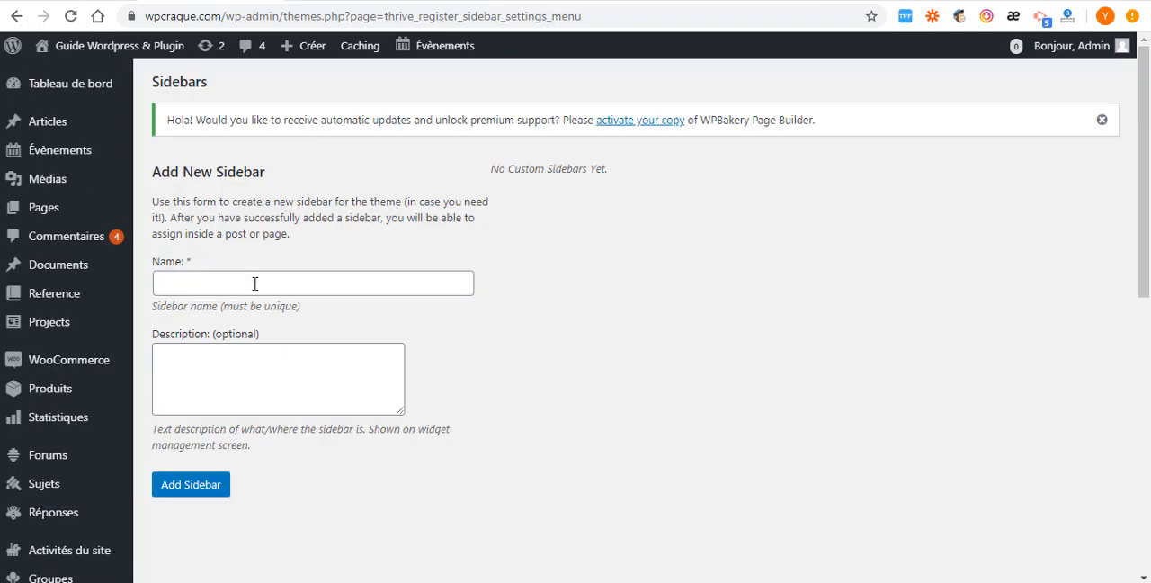
left_click(254, 284)
left_click(212, 329)
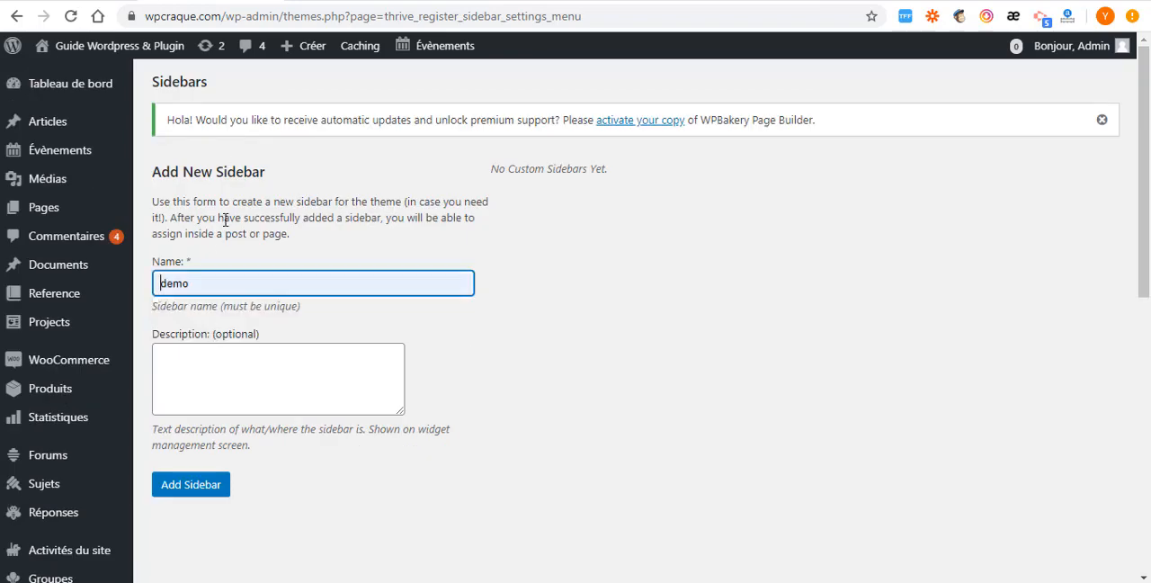
scroll(243, 296, "down", 2)
left_click(219, 234)
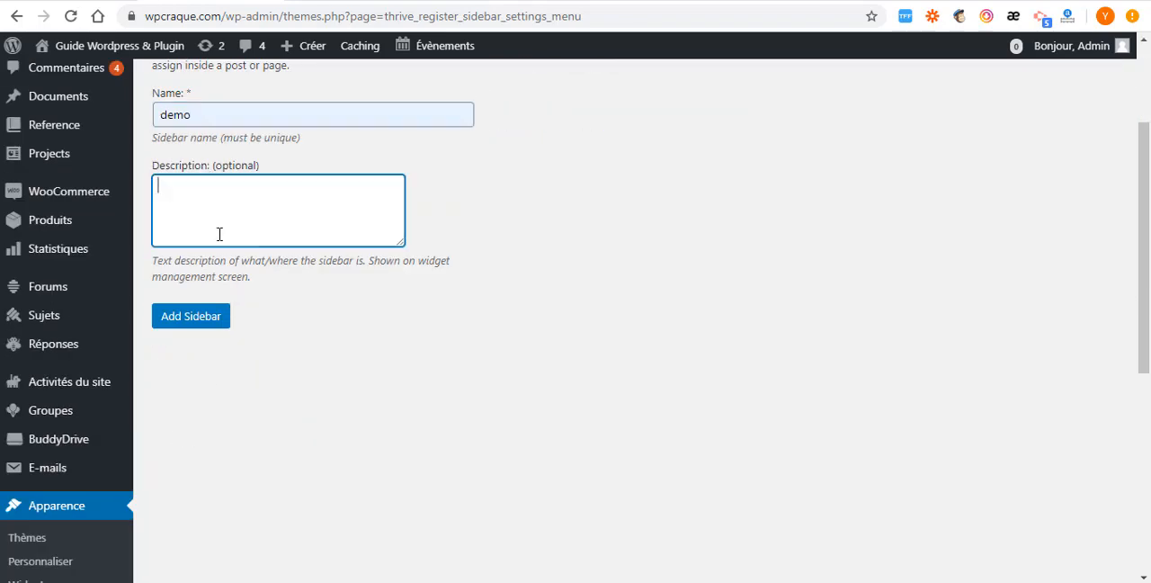
left_click(203, 322)
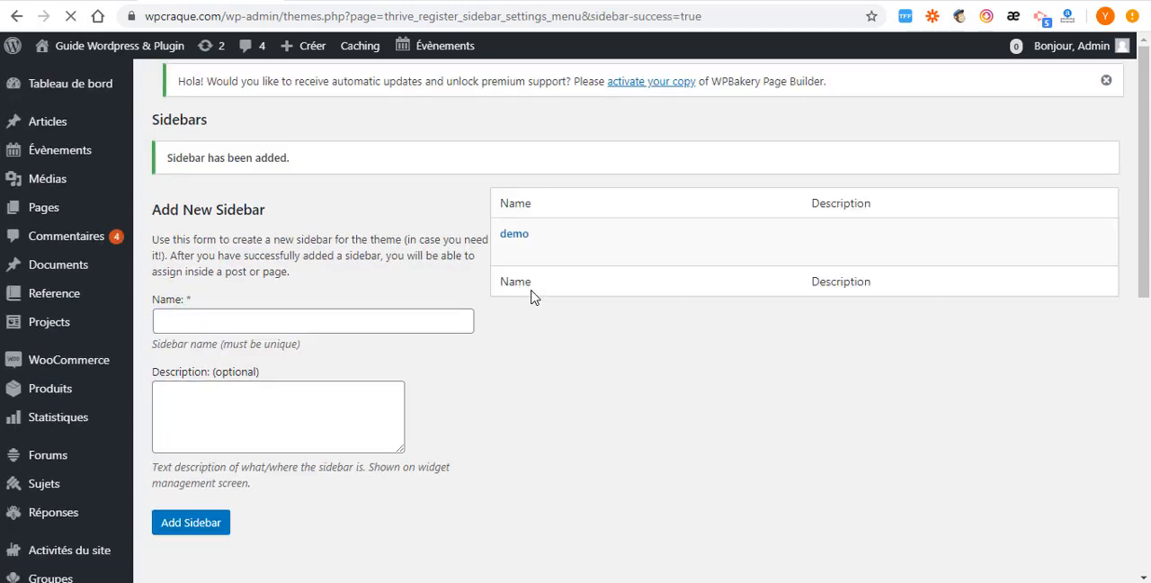
- Return to the Widgets page and expand the new demo widget area
scroll(54, 331, "down", 2)
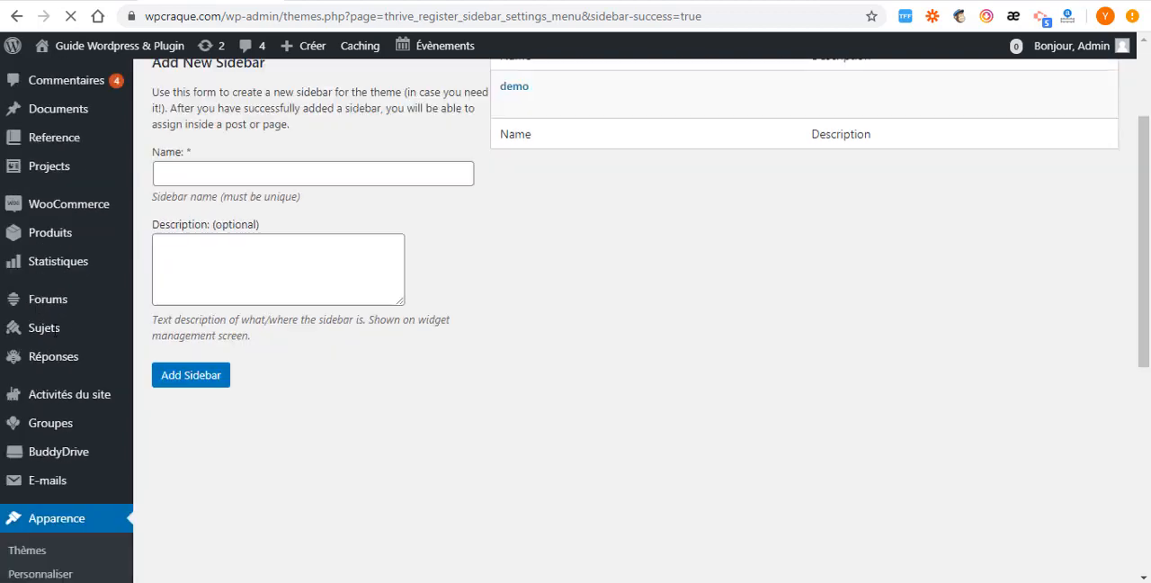
scroll(27, 495, "down", 1)
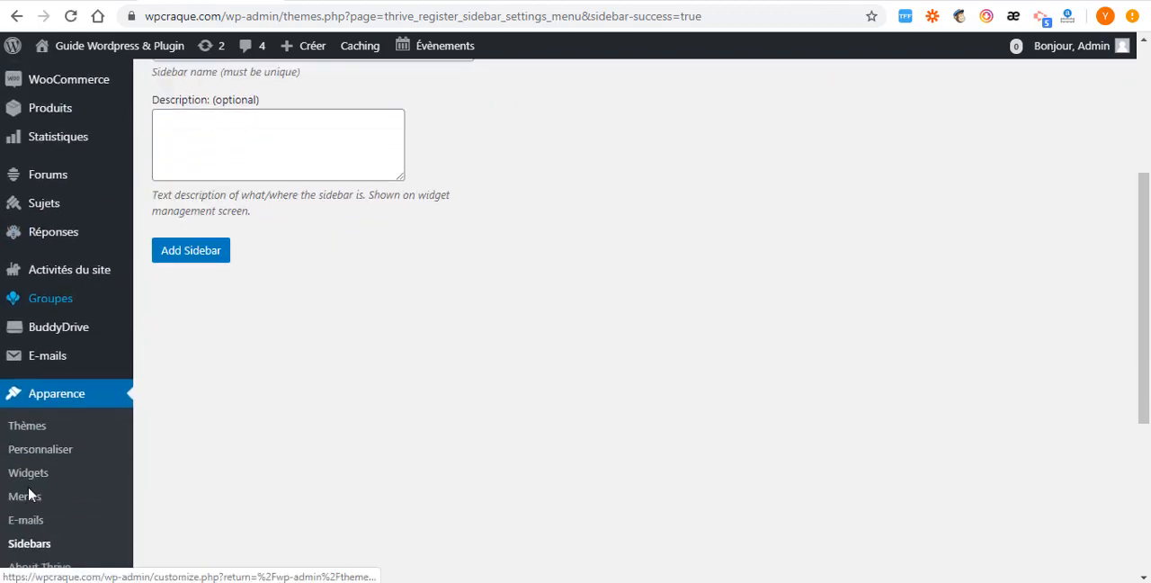
left_click(29, 477)
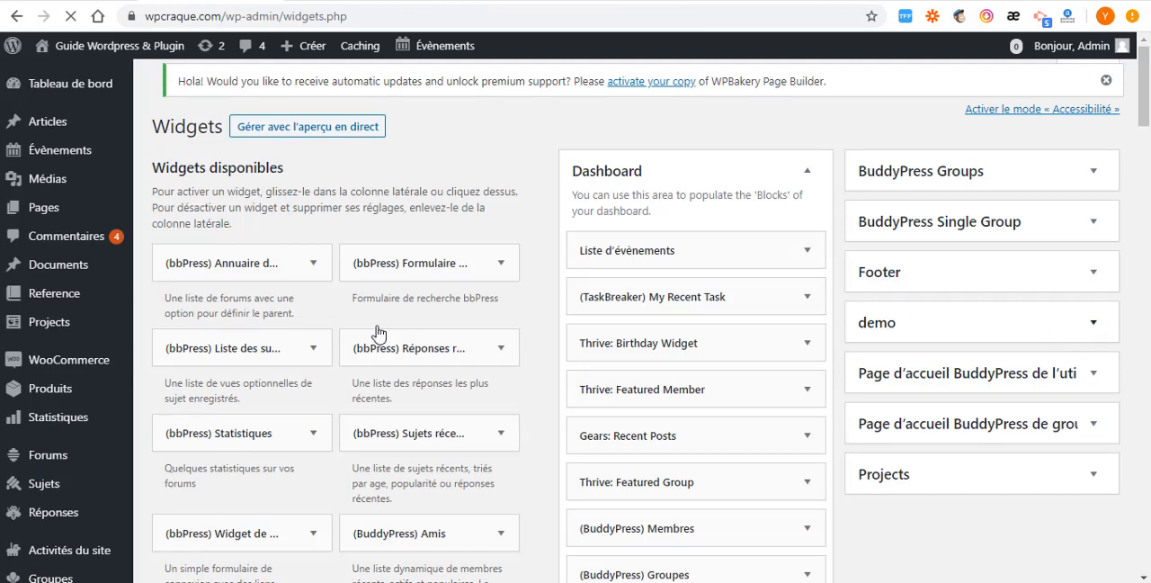
left_click(911, 345)
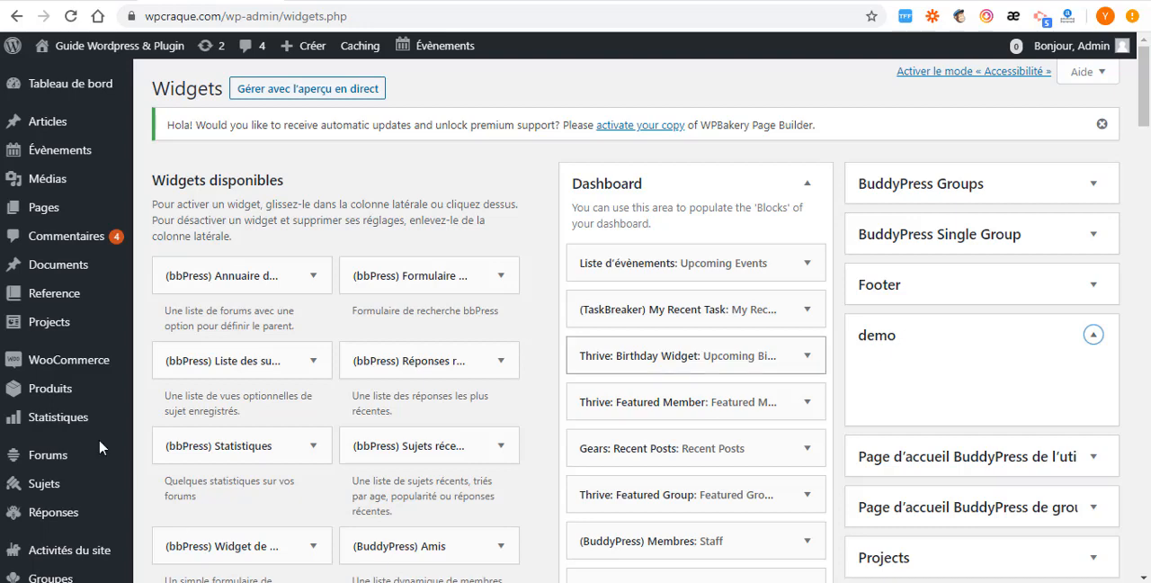
- Start creating a new forum from the WordPress admin area
scroll(54, 369, "down", 3)
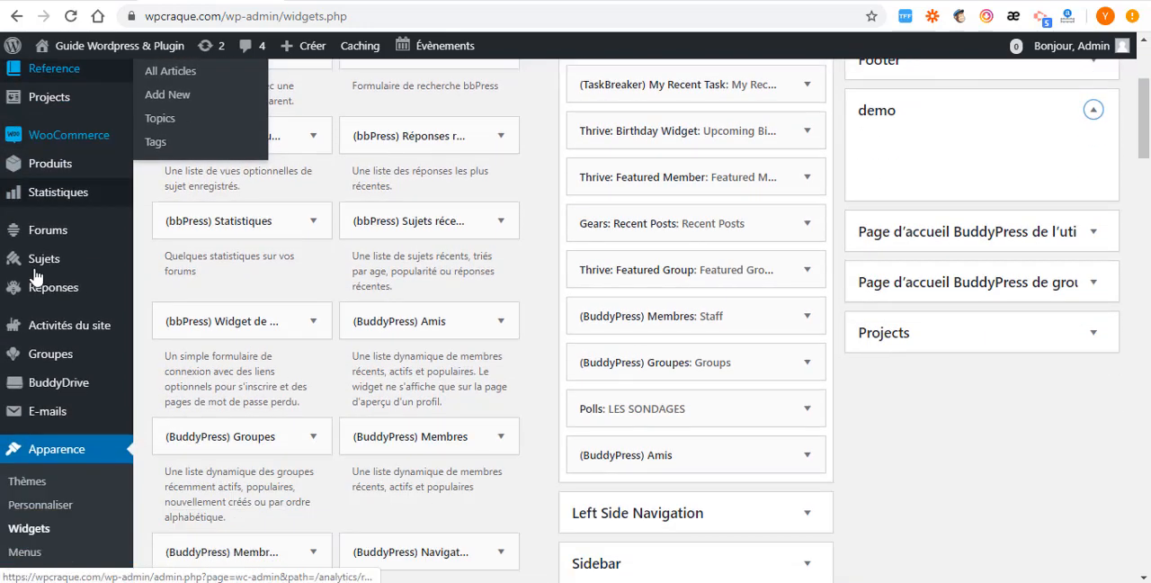
mouse_move(38, 236)
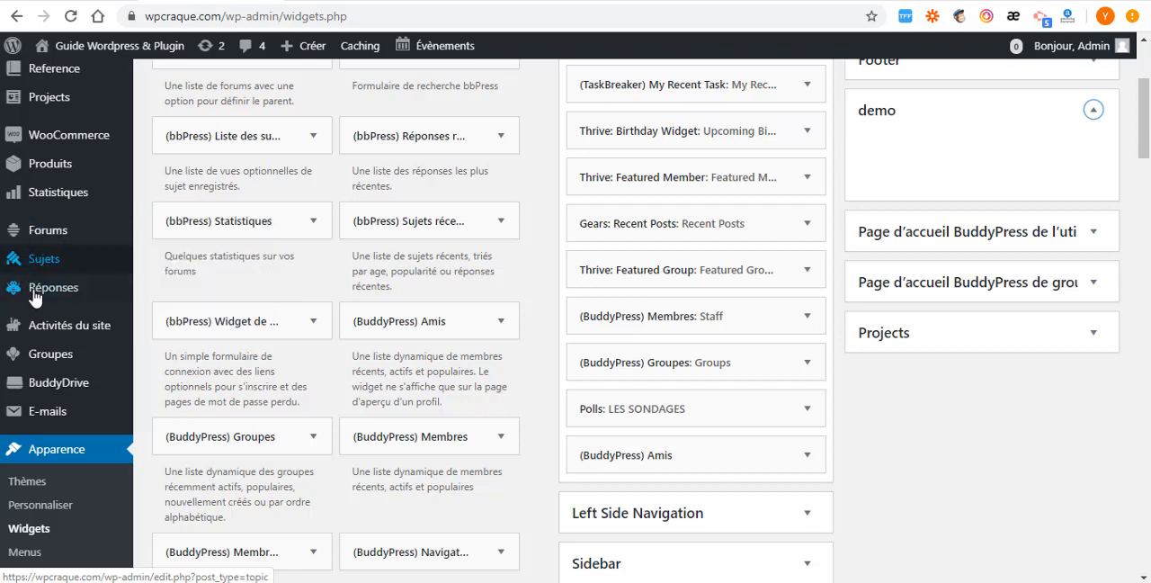
mouse_move(41, 299)
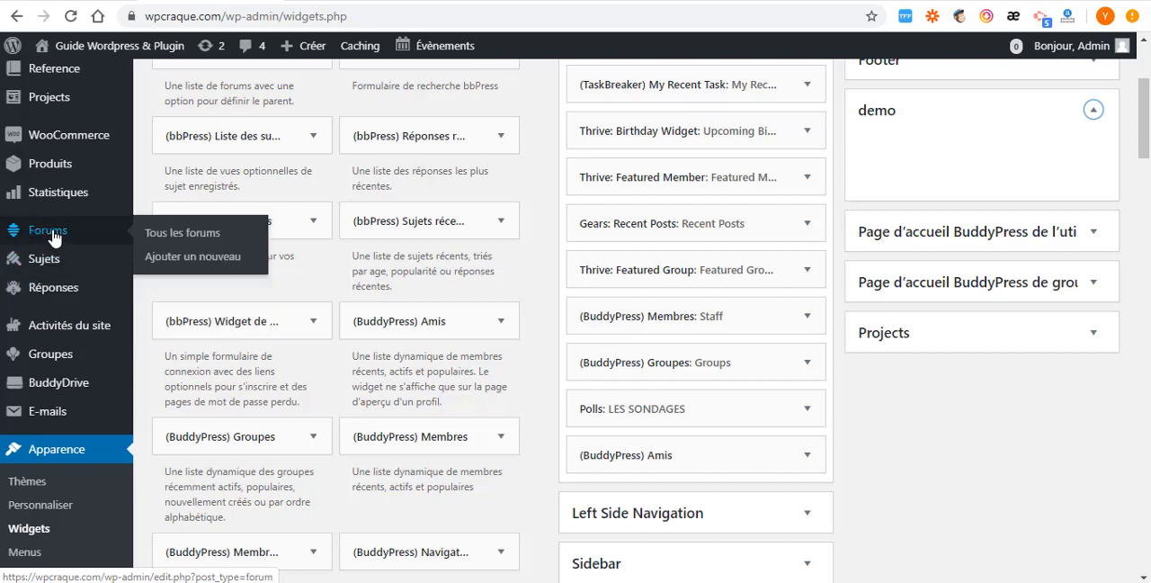
left_click(177, 260)
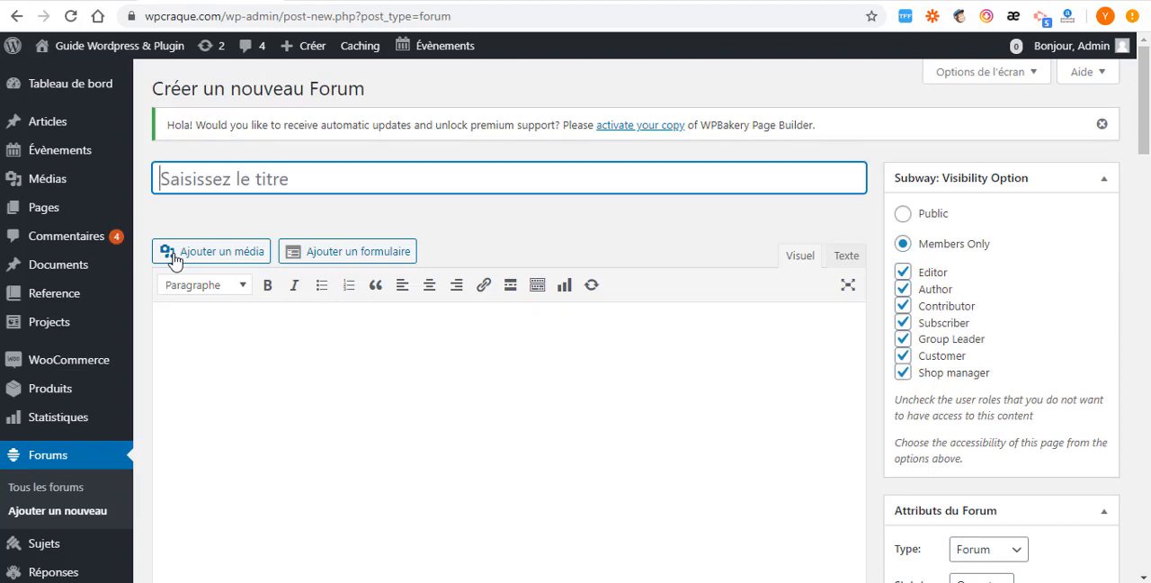
- Title the new forum "marketing" and look over its page layout and forum attributes
type("marketing")
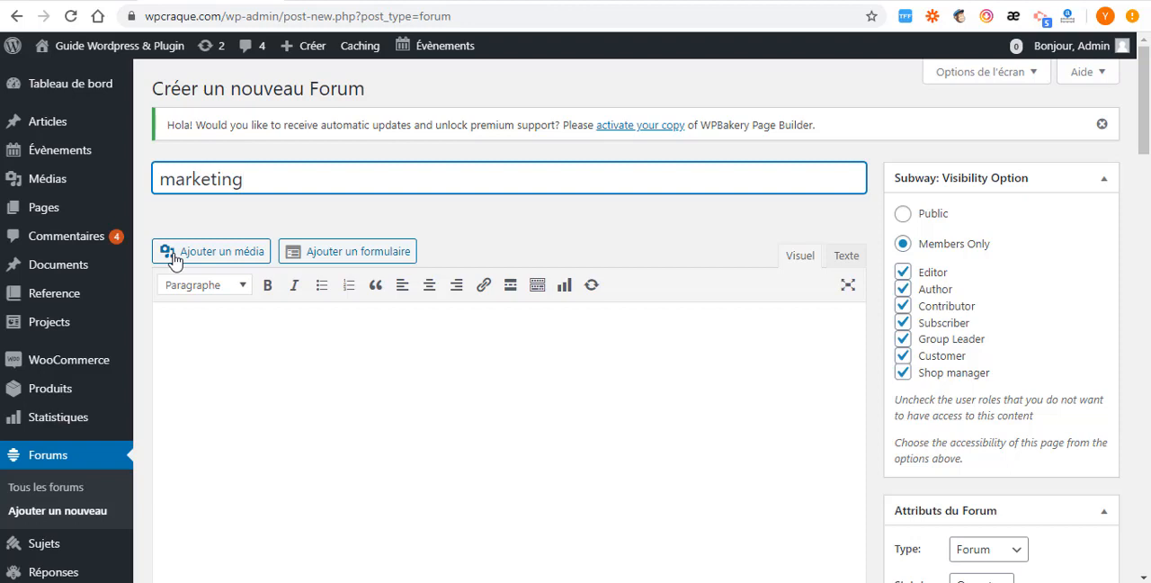
scroll(552, 419, "down", 3)
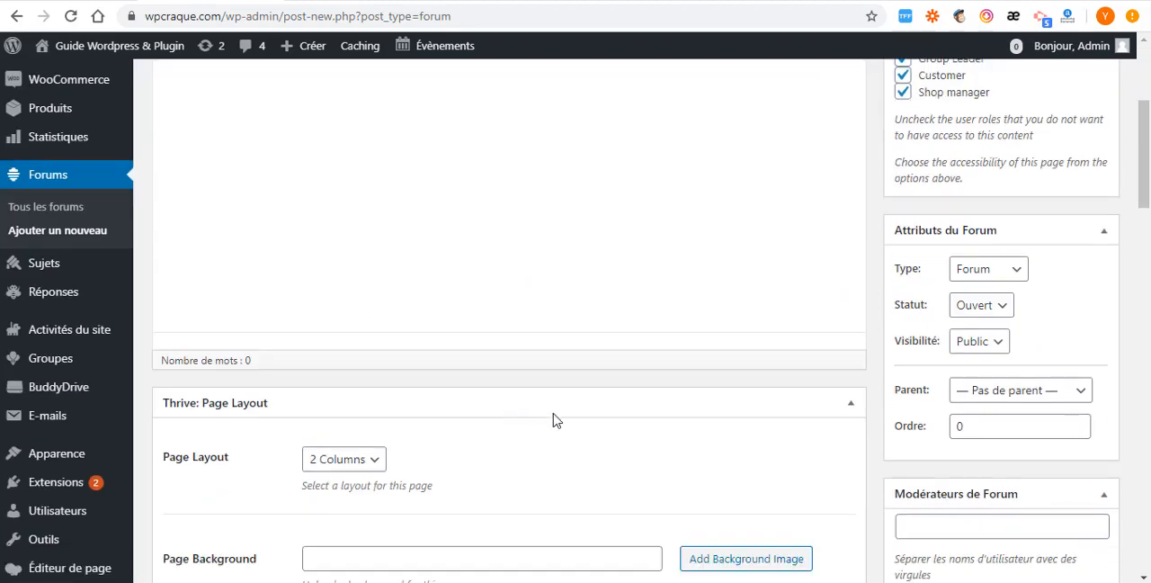
scroll(262, 231, "up", 3)
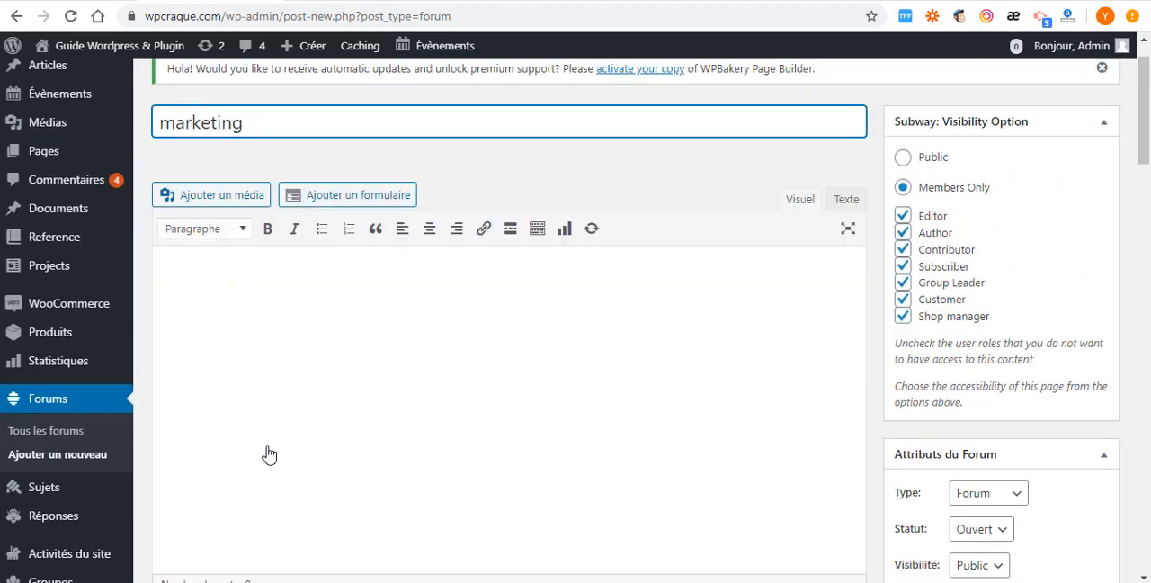
scroll(977, 385, "down", 2)
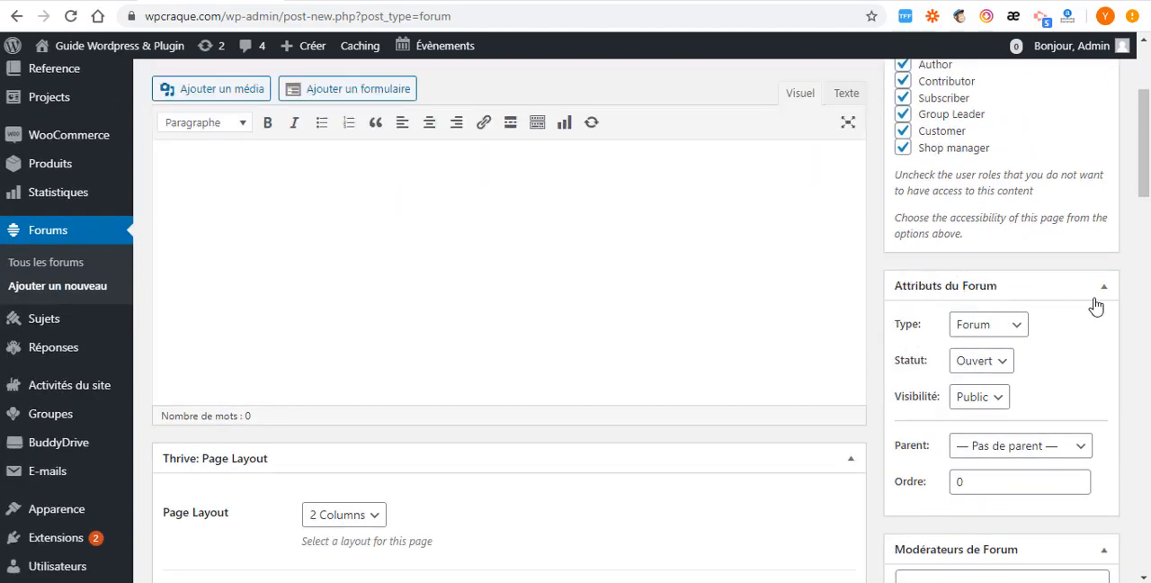
- Switch the forum's type to Catégorie and set it back to Forum
left_click(1010, 335)
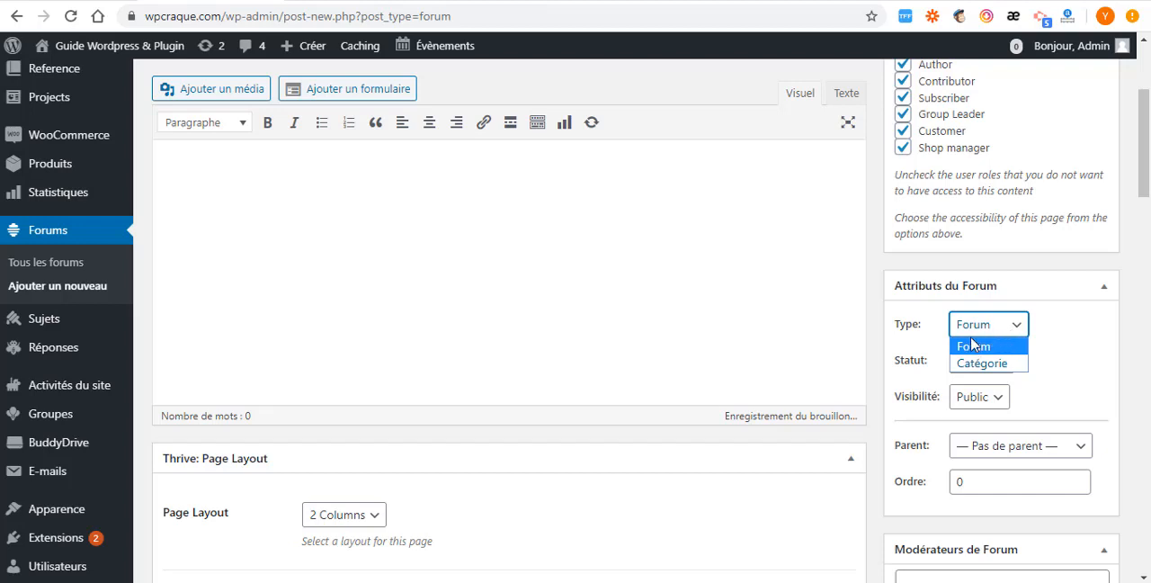
left_click(976, 348)
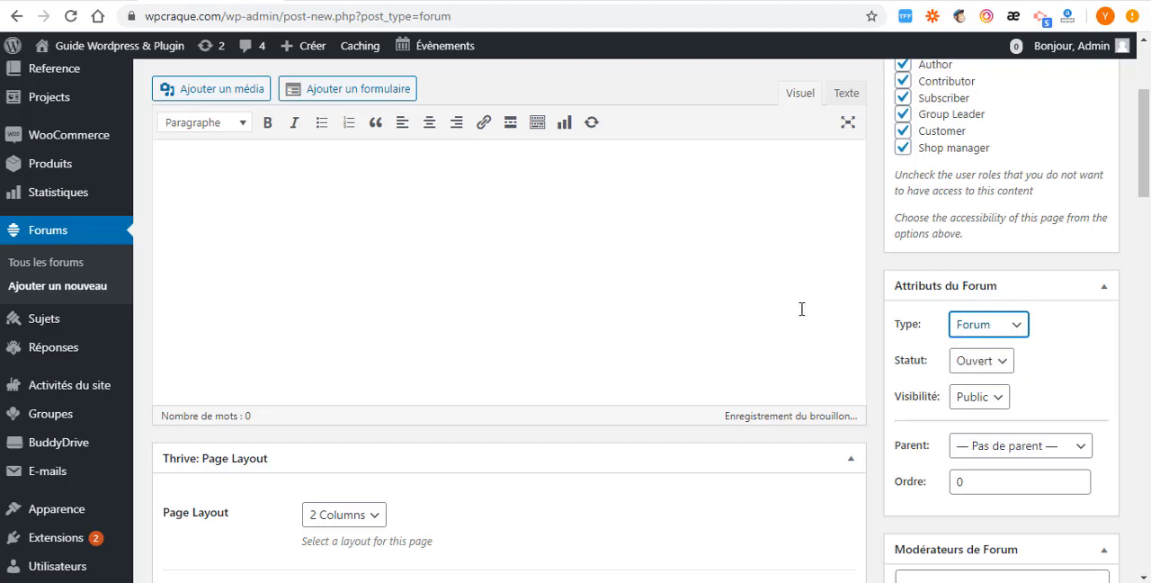
left_click(1009, 326)
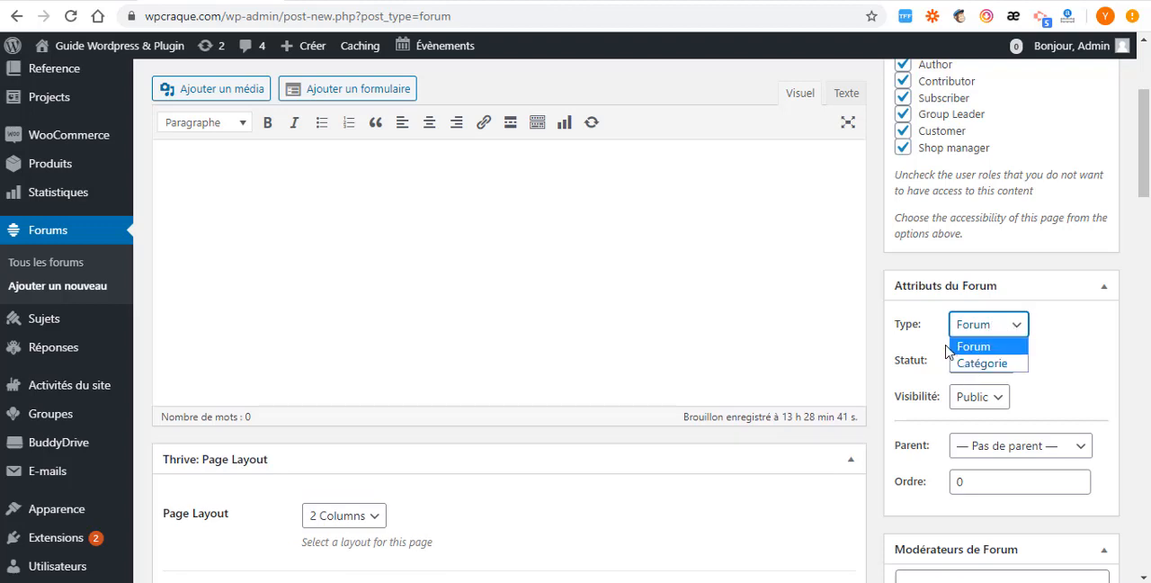
left_click(981, 363)
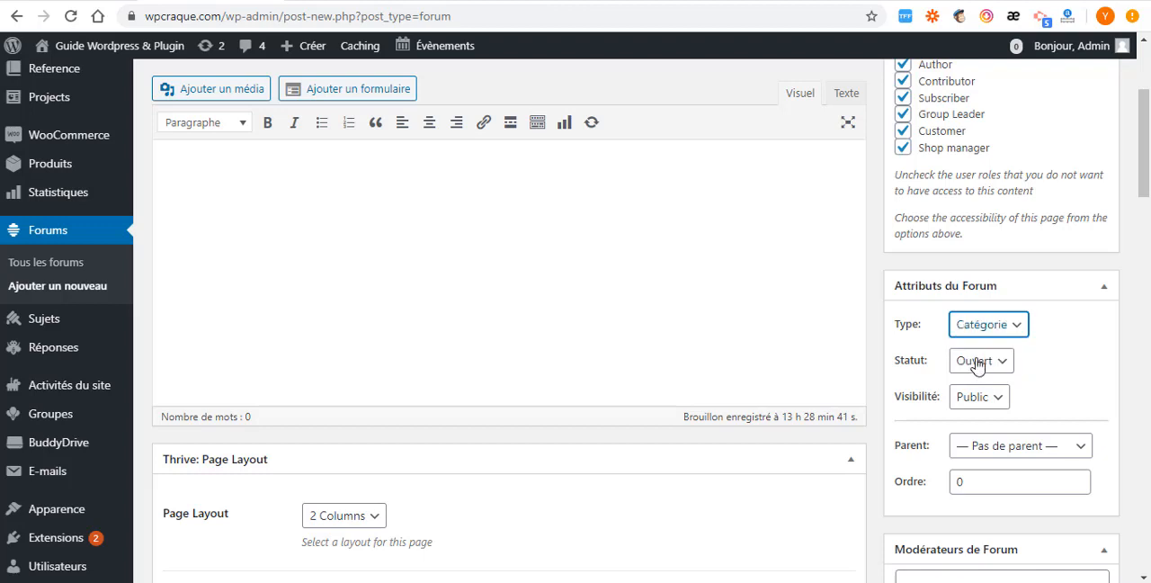
left_click(1004, 334)
left_click(970, 348)
- Change the forum's status to Fermé and return it to Ouvert
left_click(1001, 362)
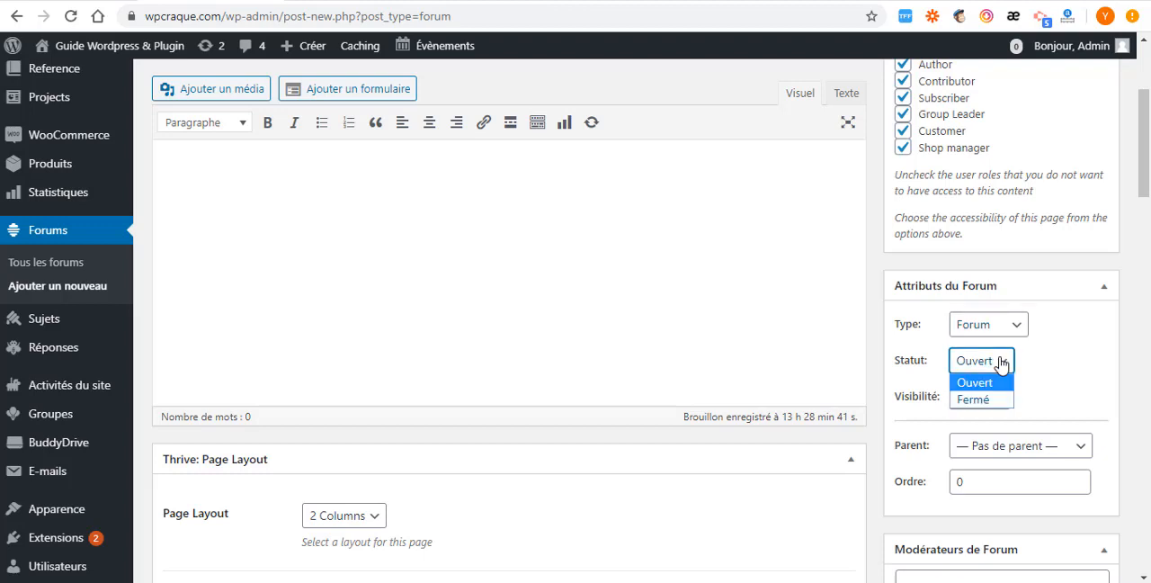
left_click(1001, 363)
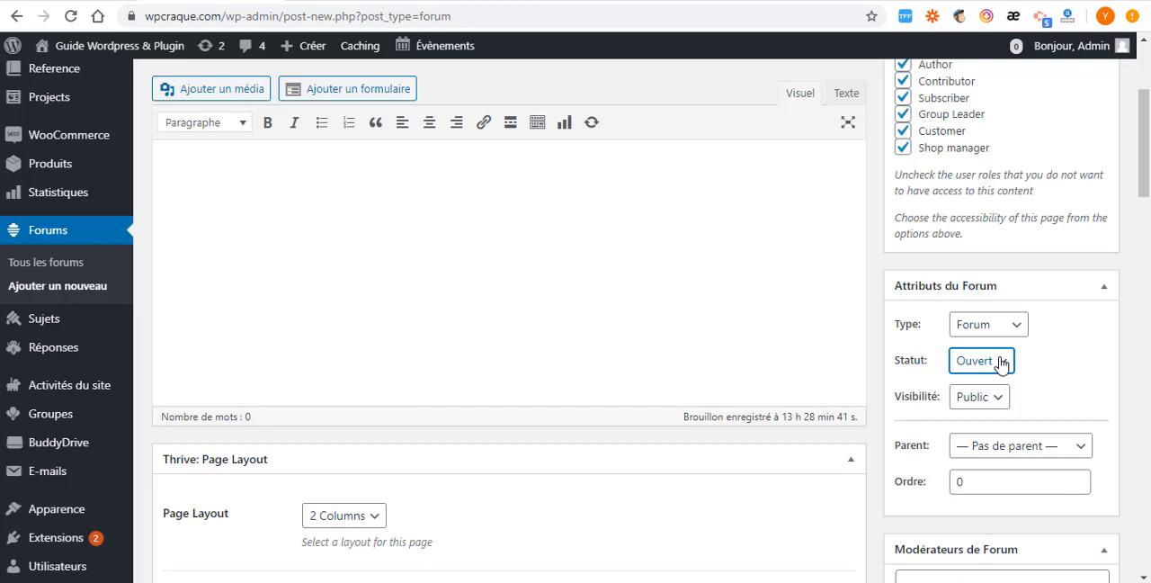
left_click(1001, 362)
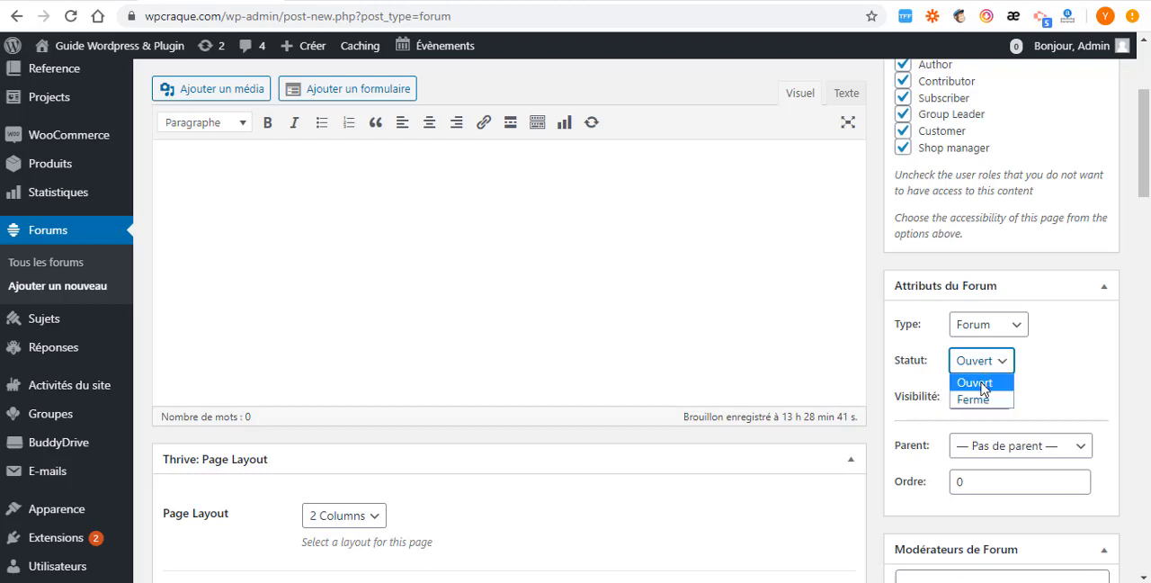
left_click(976, 399)
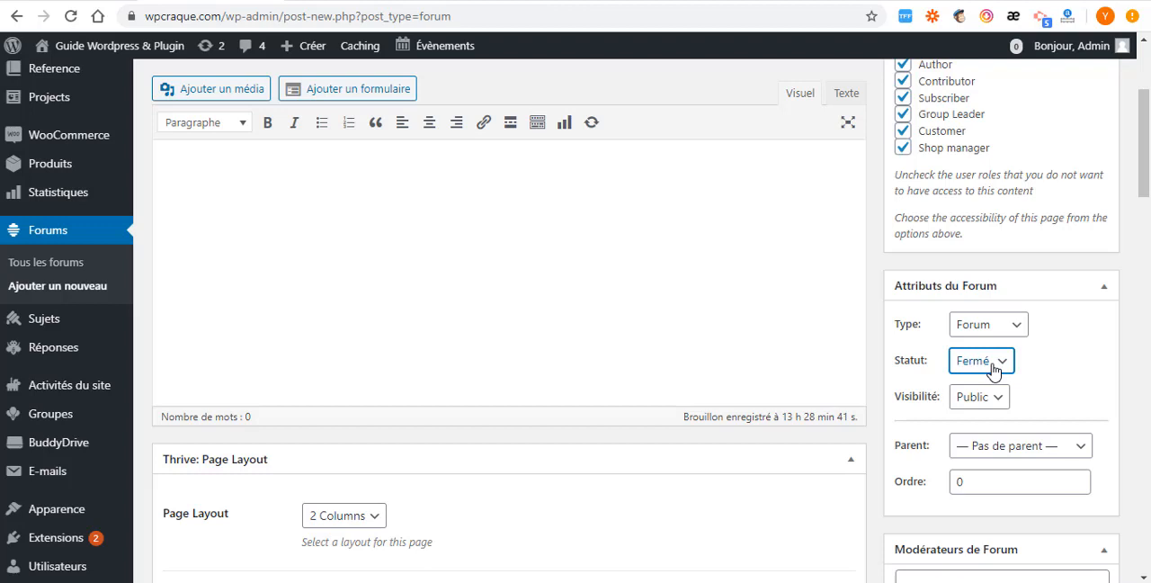
left_click(993, 368)
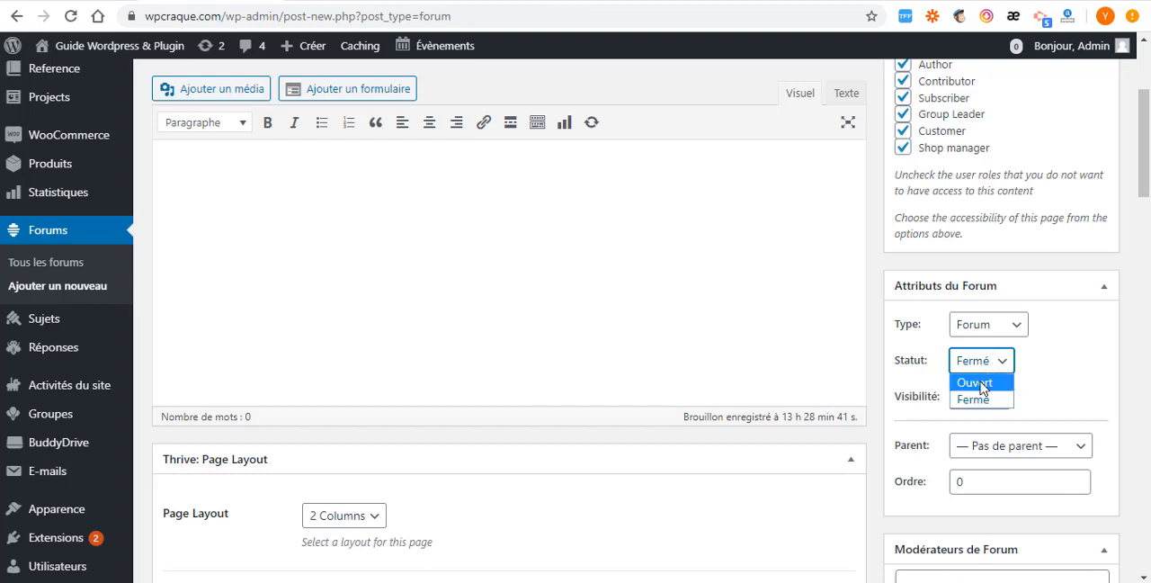
left_click(981, 385)
left_click(982, 385)
- Set the forum's visibility to Privé in its attributes
scroll(979, 381, "down", 1)
left_click(996, 349)
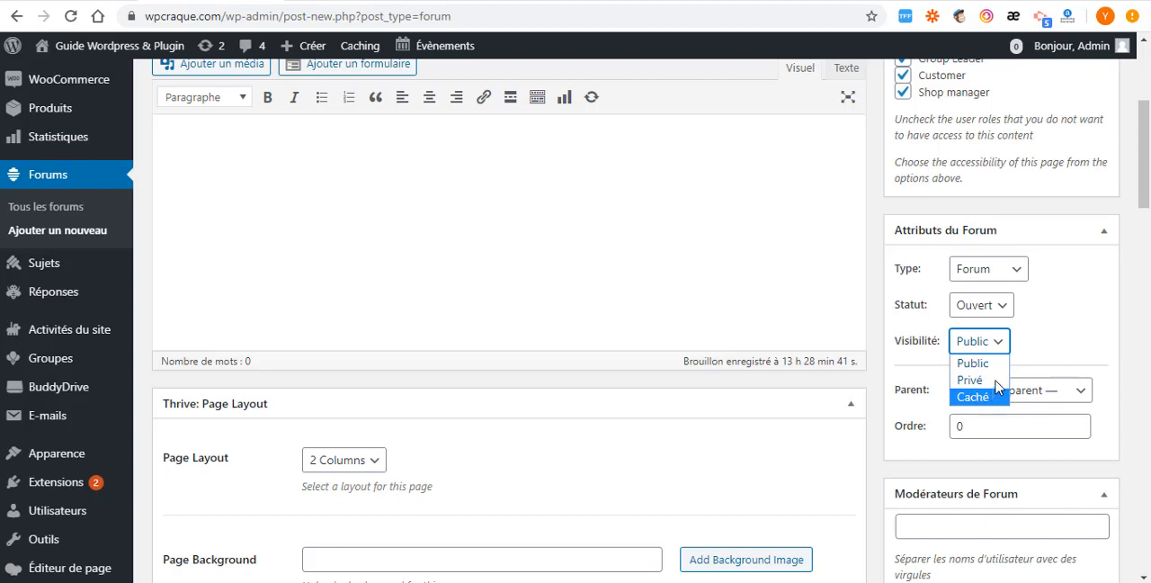
left_click(1030, 357)
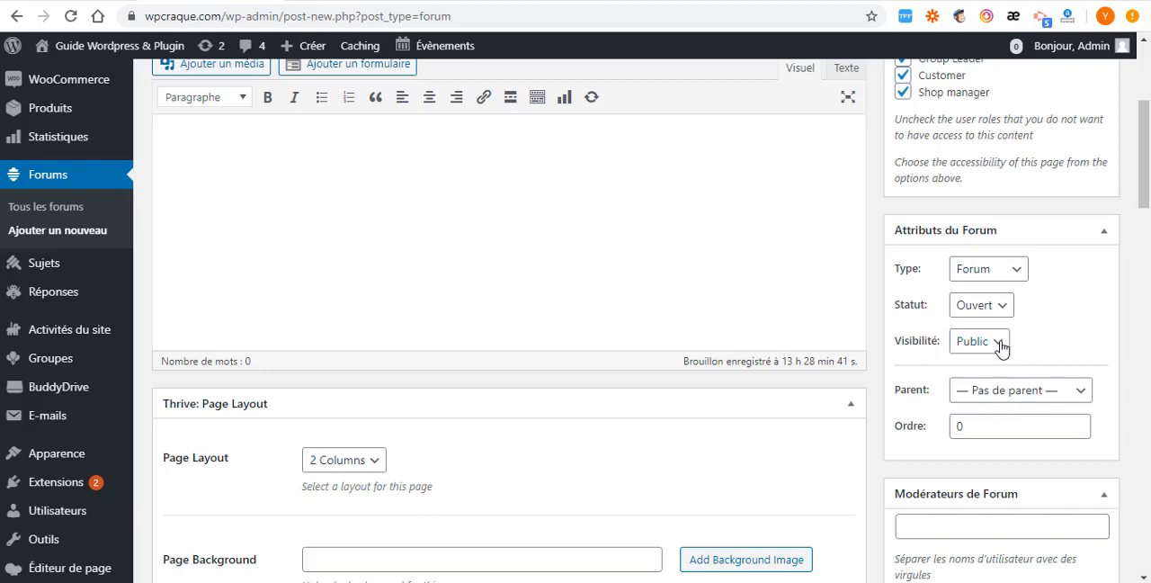
left_click(1001, 348)
left_click(985, 379)
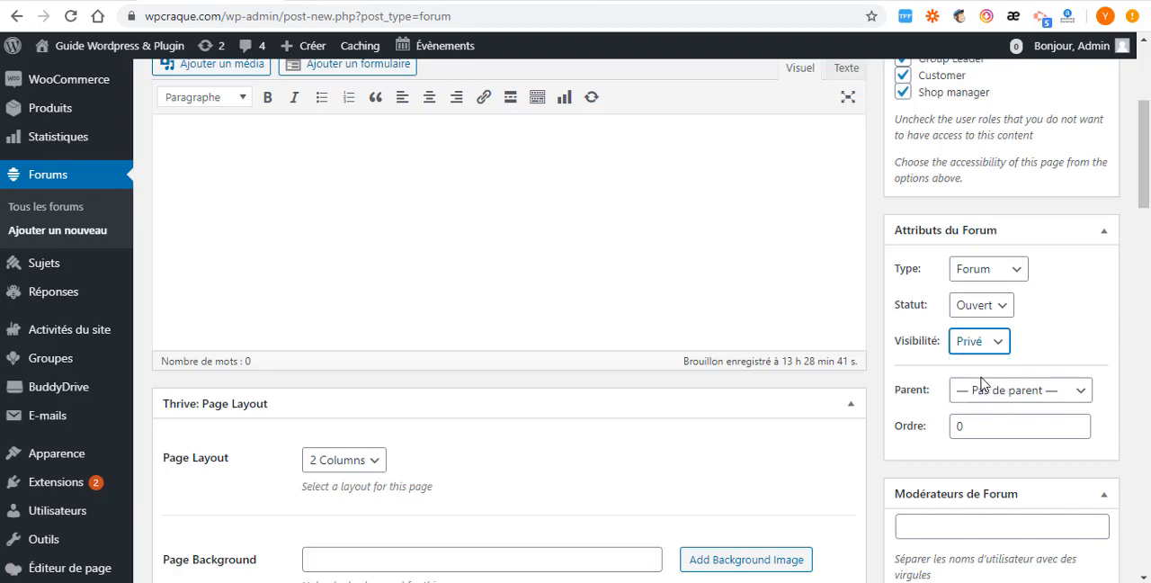
- Look through the available parent forums, keeping the new forum without a parent
scroll(1038, 396, "down", 2)
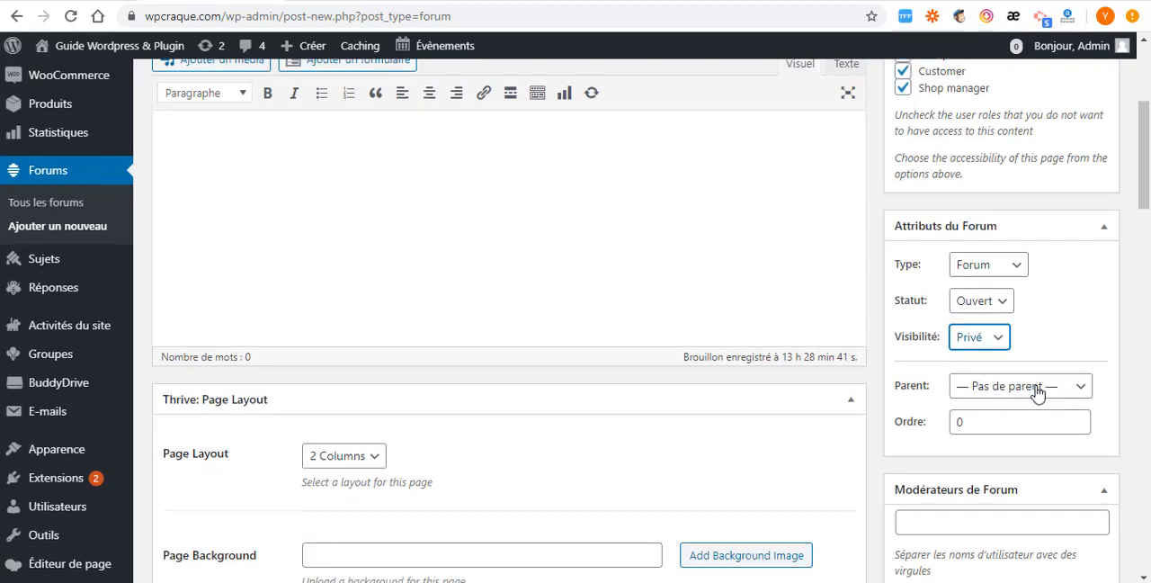
left_click(1048, 285)
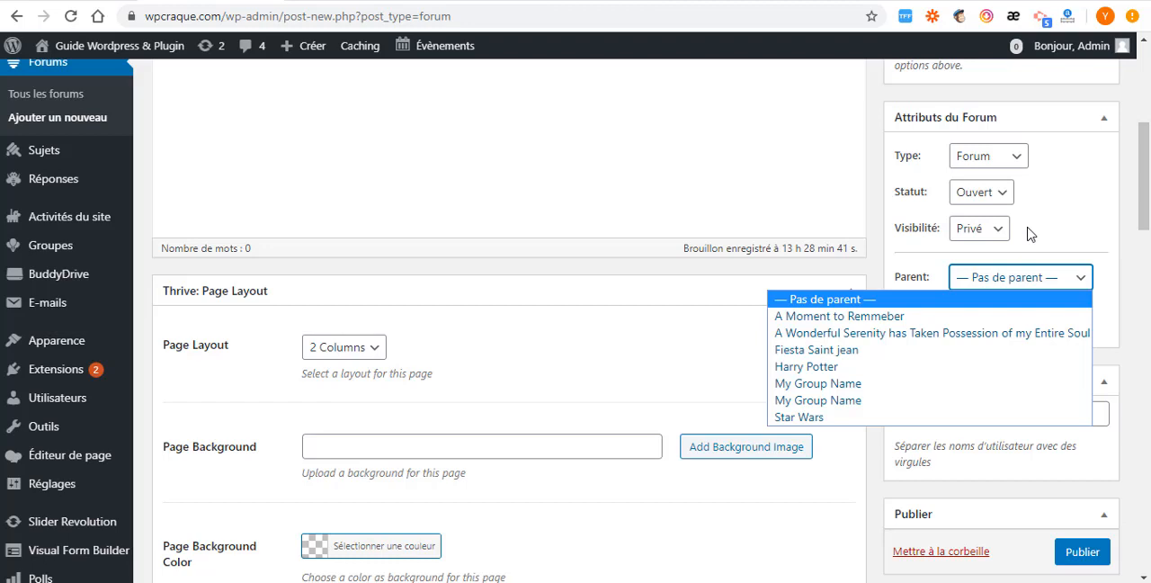
left_click(1028, 233)
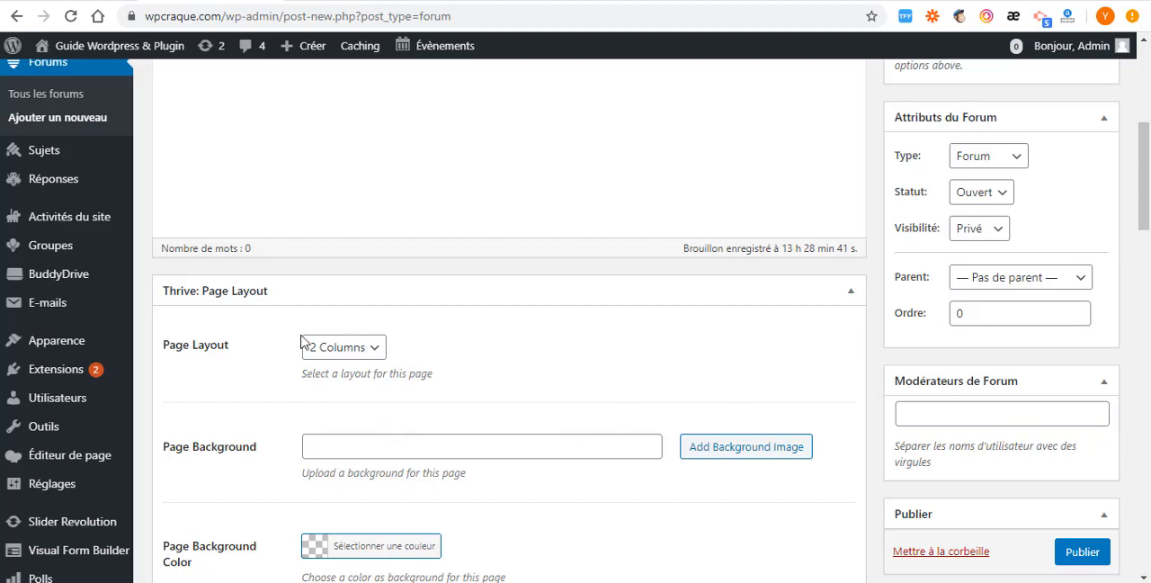
- Assign the demo sidebar as the forum's left sidebar in its appearance settings
scroll(311, 444, "down", 3)
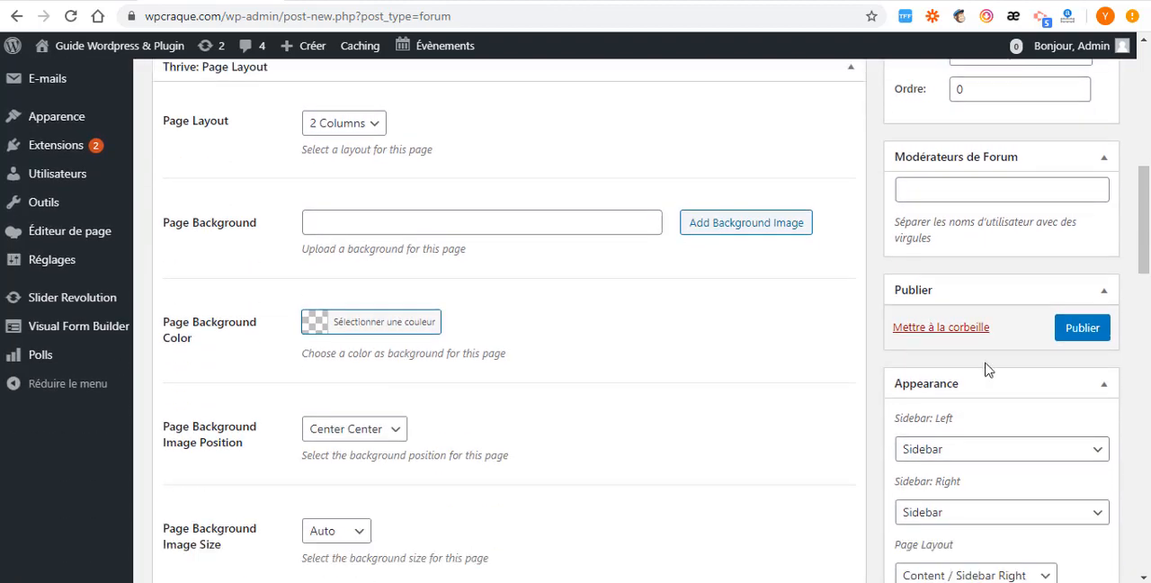
scroll(403, 401, "up", 3)
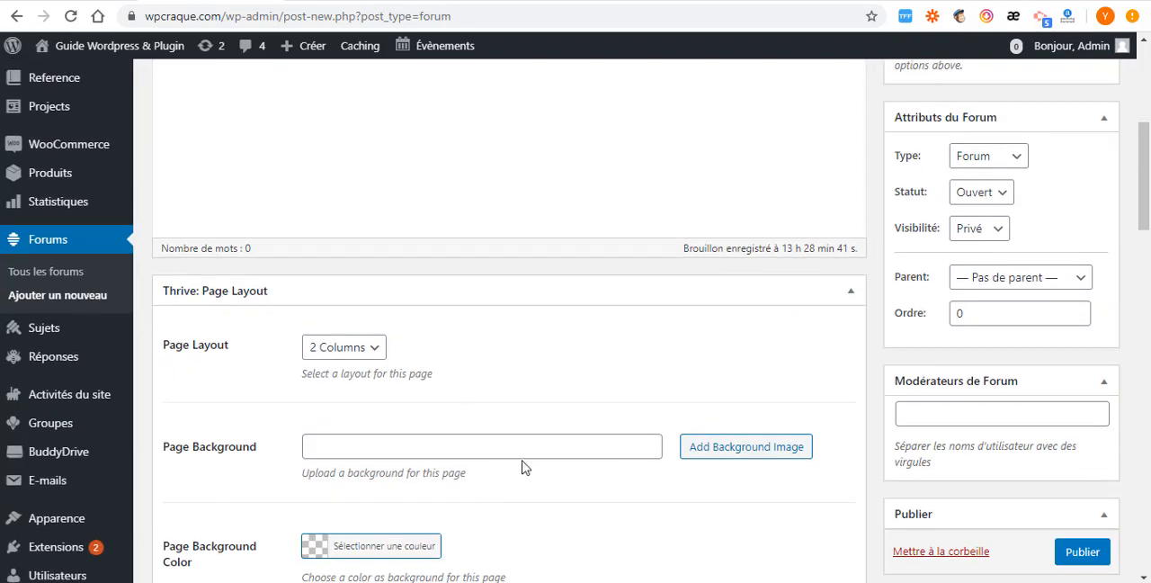
scroll(380, 441, "down", 3)
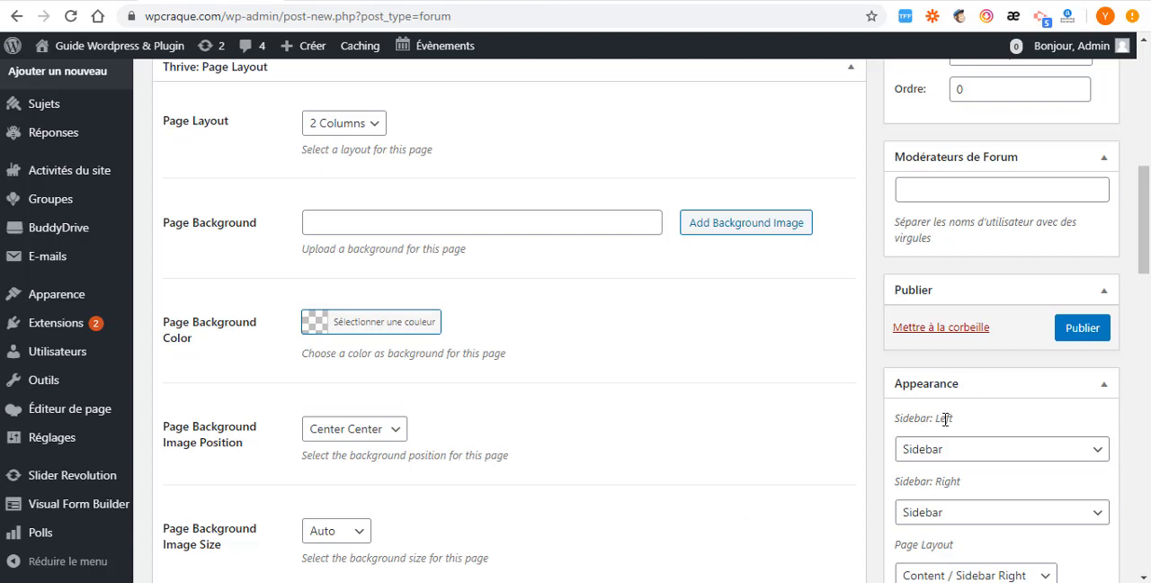
scroll(928, 438, "down", 1)
scroll(929, 439, "down", 1)
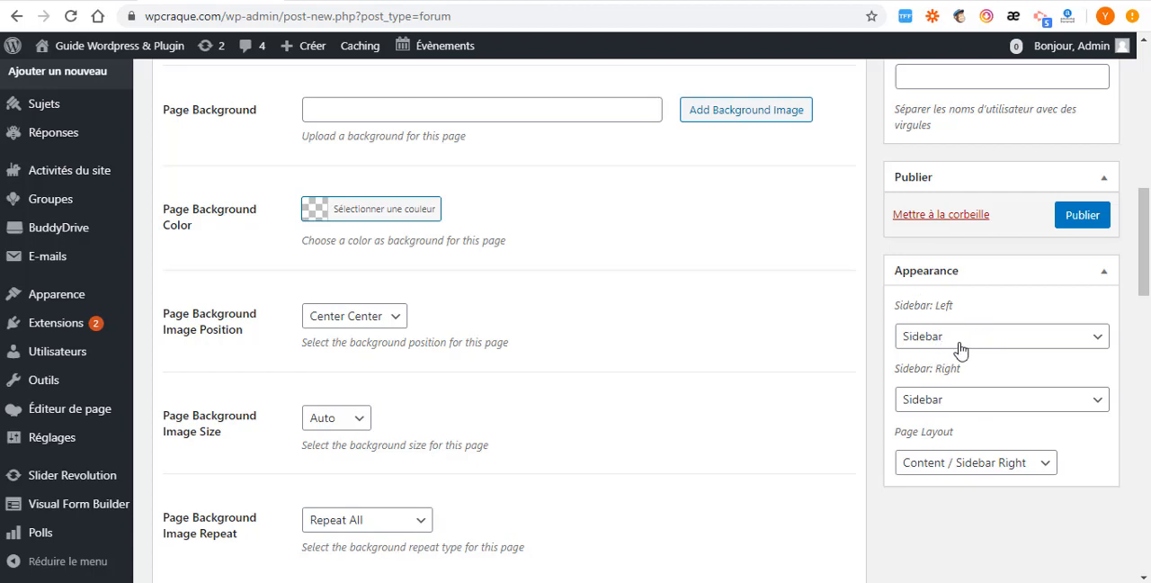
scroll(959, 450, "down", 2)
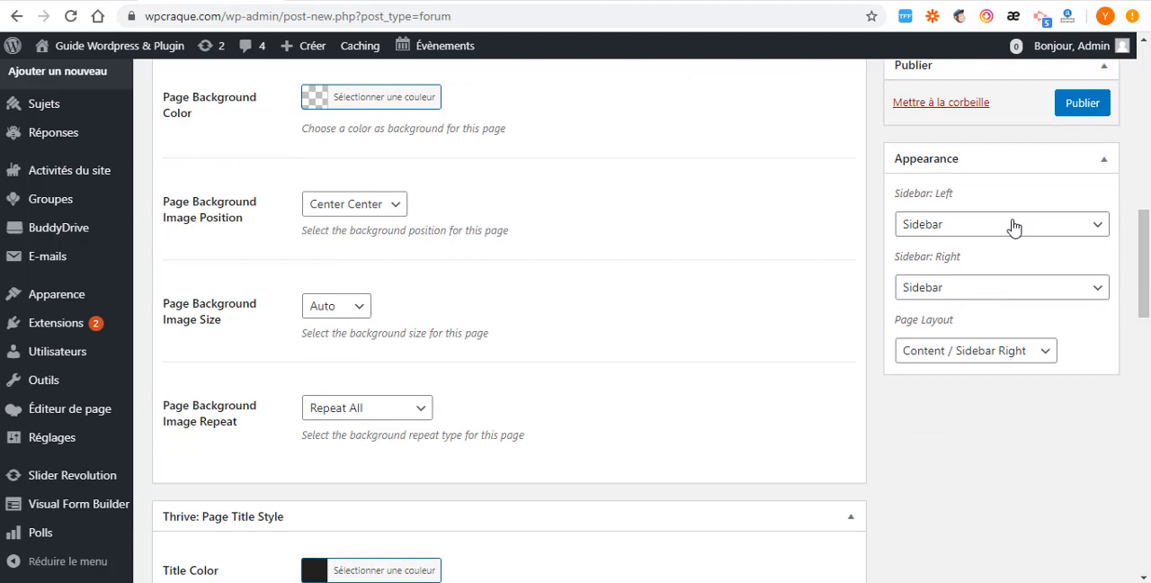
left_click(1014, 227)
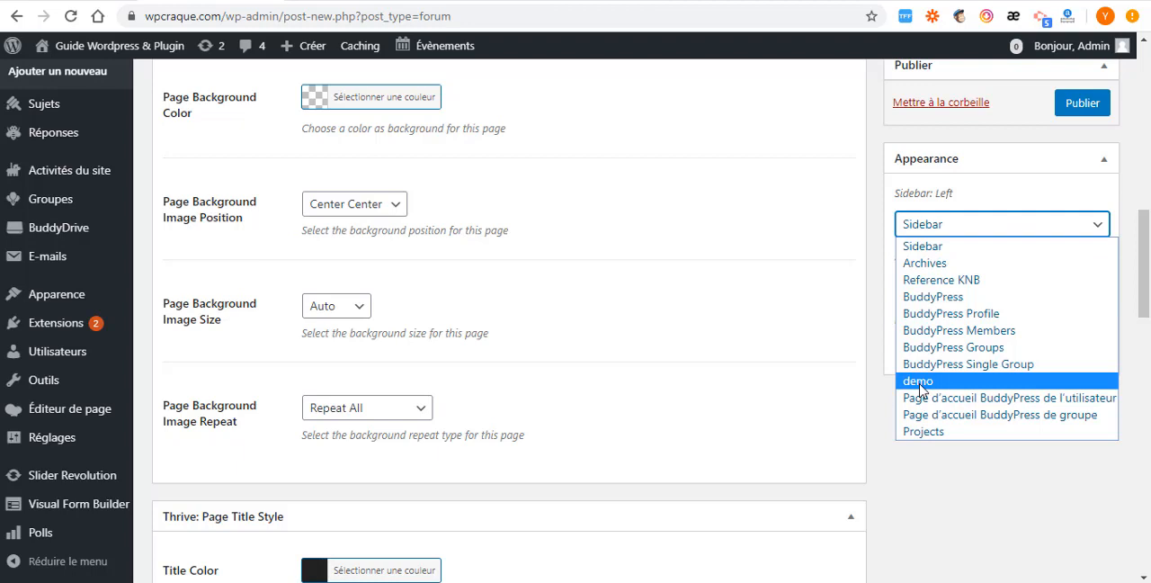
left_click(918, 381)
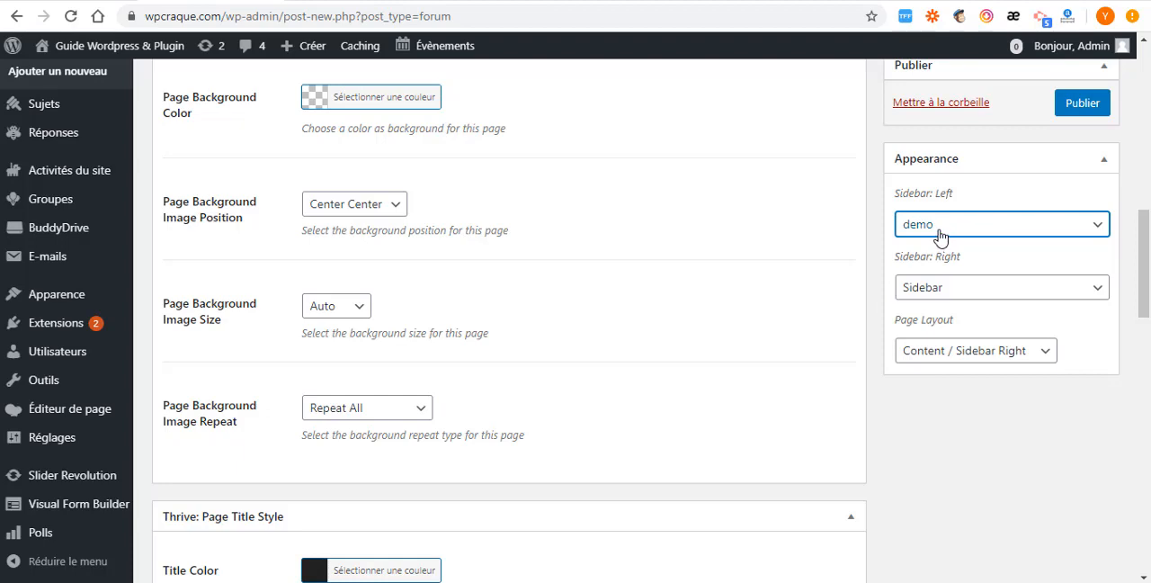
- Review the remaining forum settings and publish the marketing forum
scroll(592, 474, "up", 3)
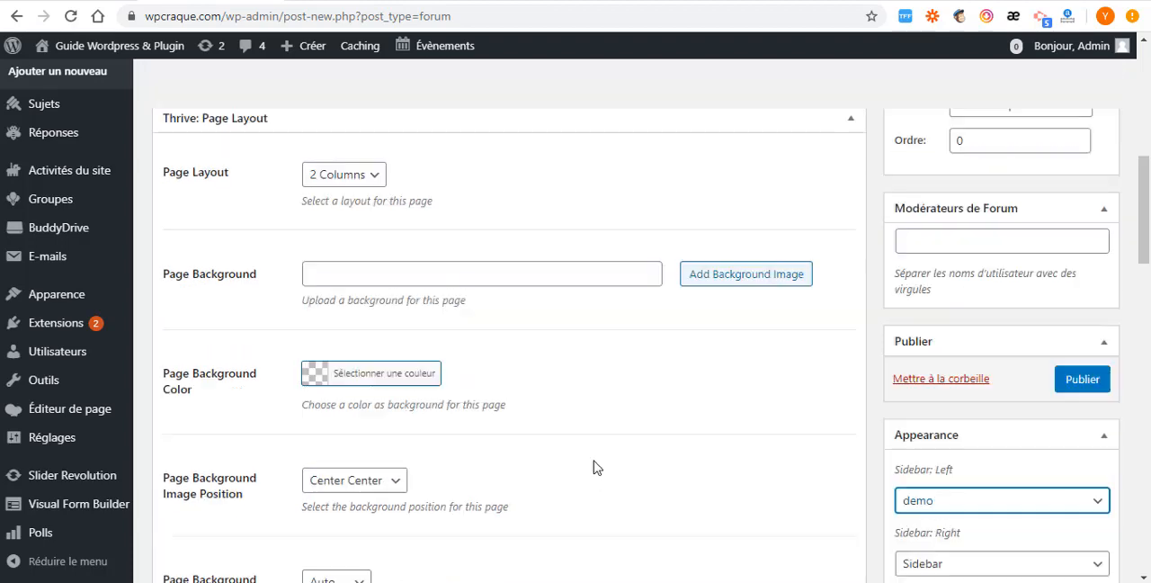
scroll(599, 495, "up", 4)
scroll(955, 477, "down", 5)
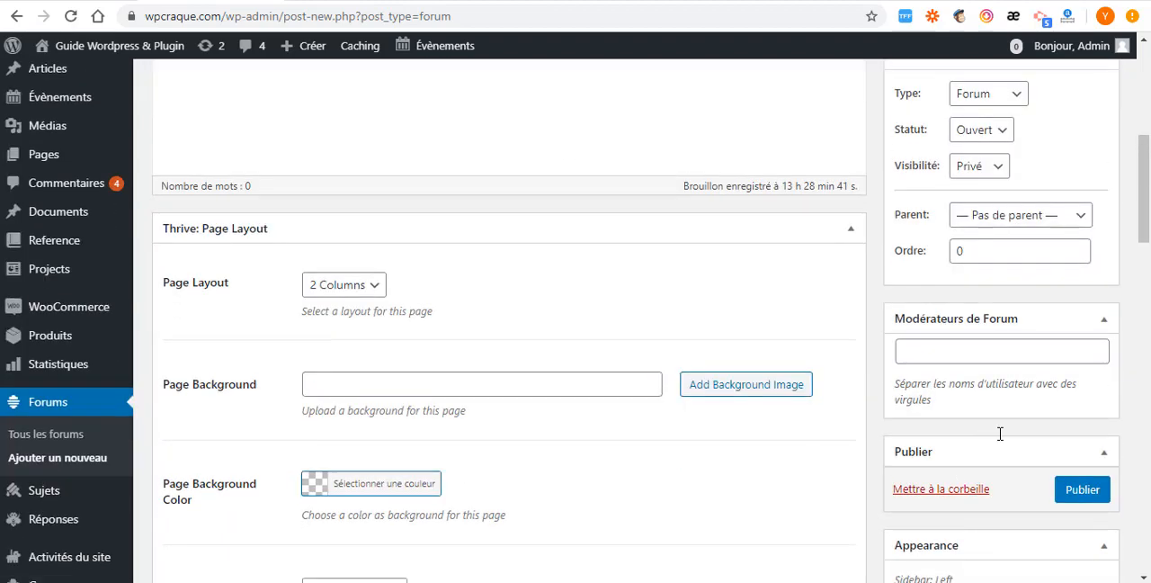
left_click(1077, 272)
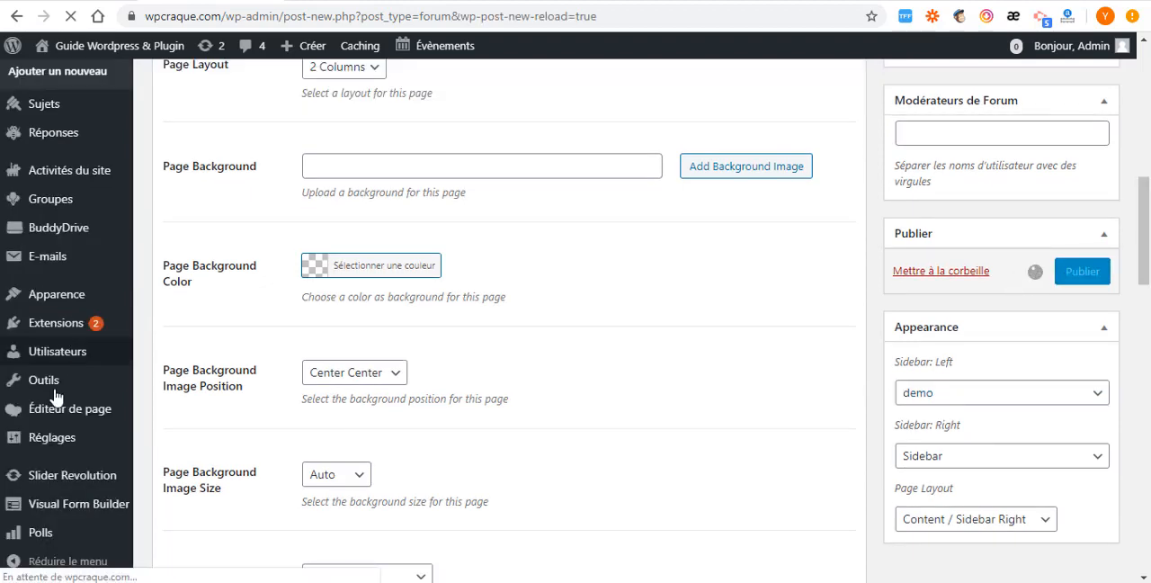
- Start a new forum topic and title it "qu'est ce que wordpress?"
scroll(43, 387, "up", 3)
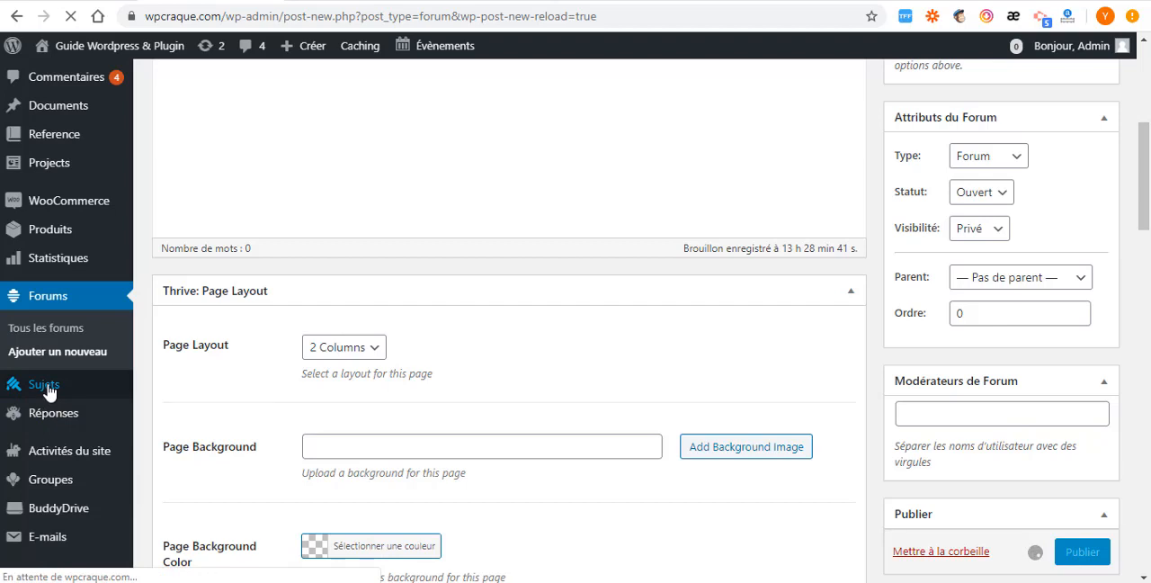
mouse_move(46, 388)
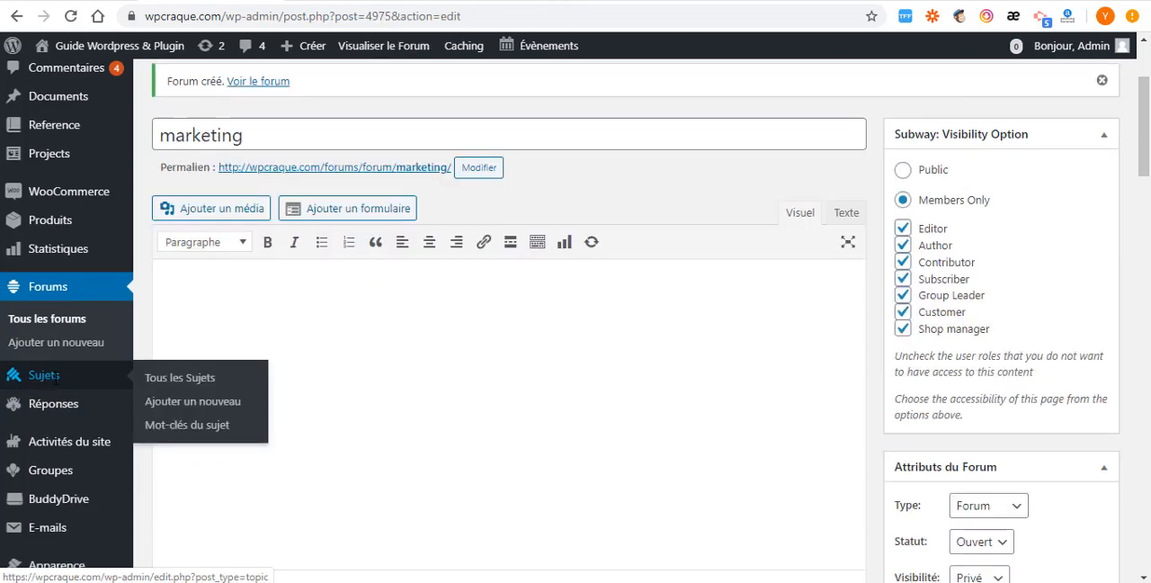
left_click(185, 407)
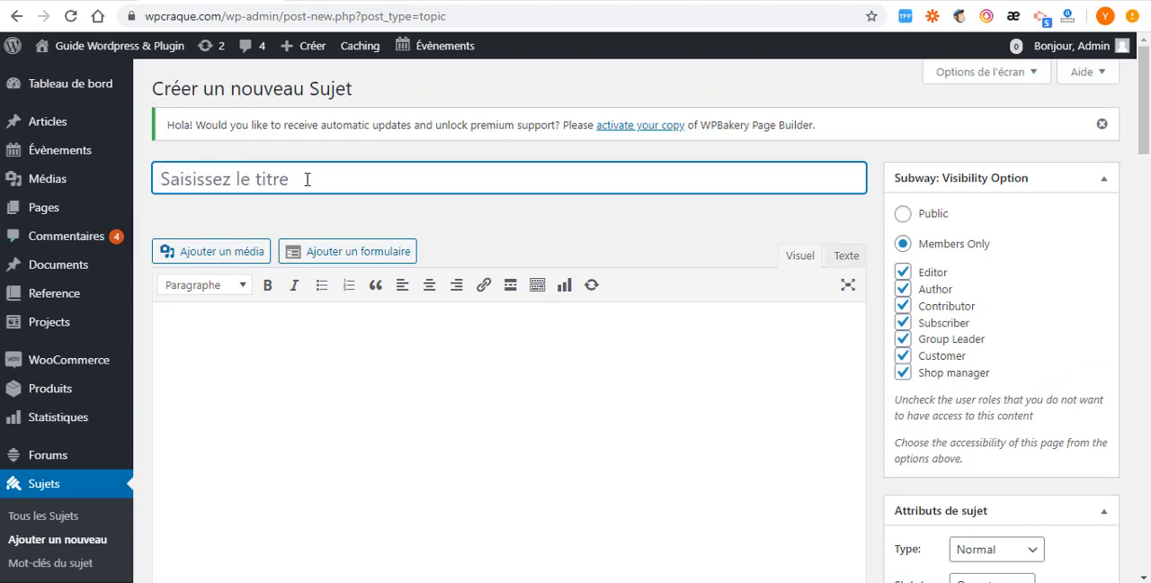
type("qu'est ce que wordpress?")
scroll(386, 249, "down", 5)
scroll(349, 282, "up", 5)
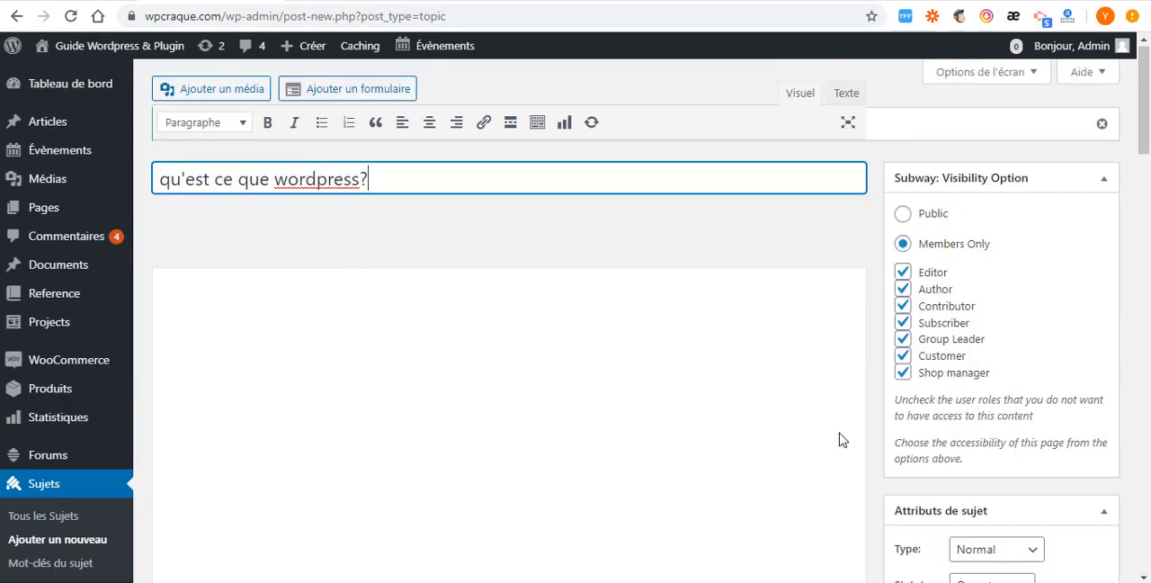
- Check the new topic's type and status options, keeping Normal and Ouvert
scroll(839, 439, "down", 3)
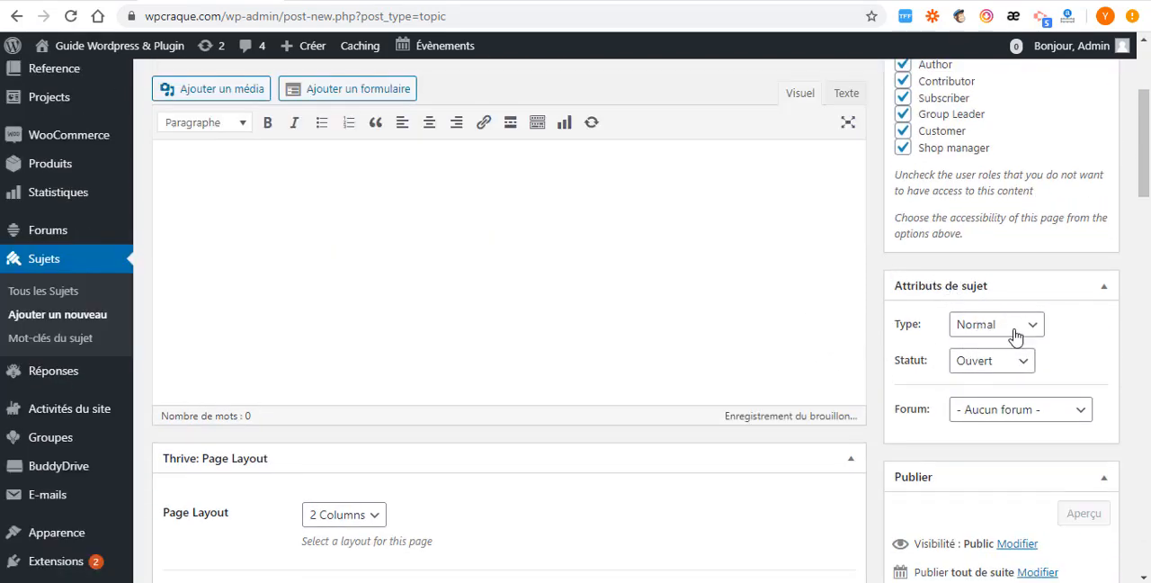
left_click(1024, 324)
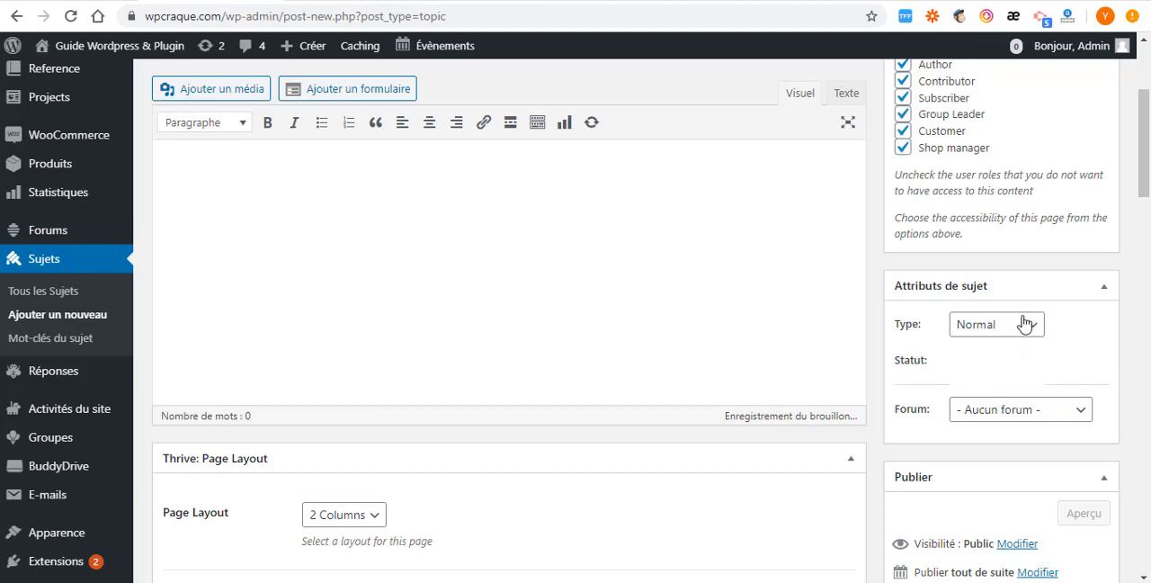
left_click(989, 342)
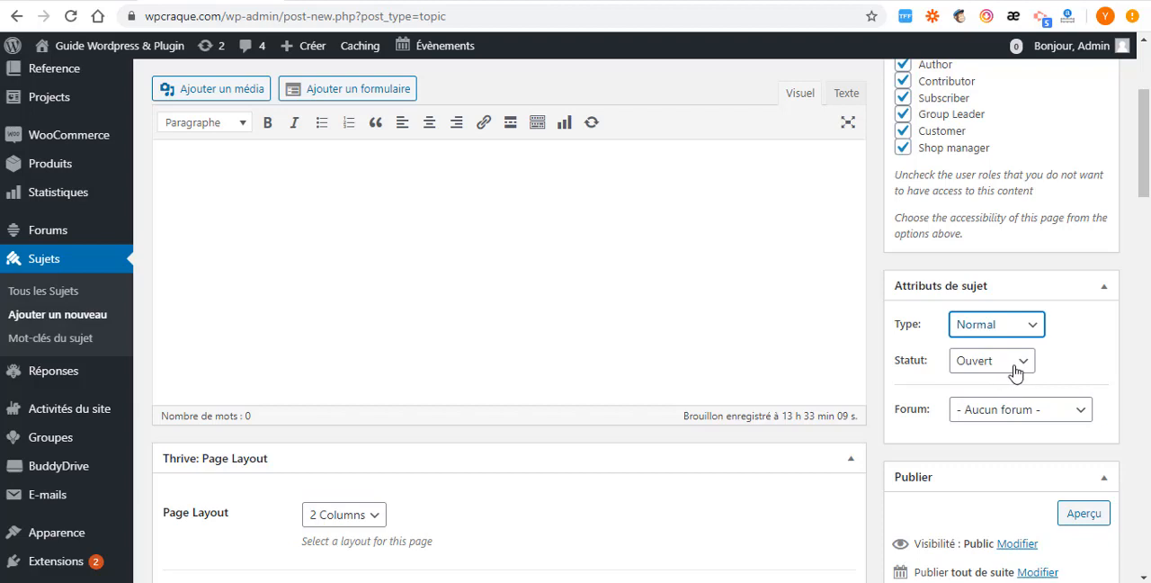
left_click(1017, 373)
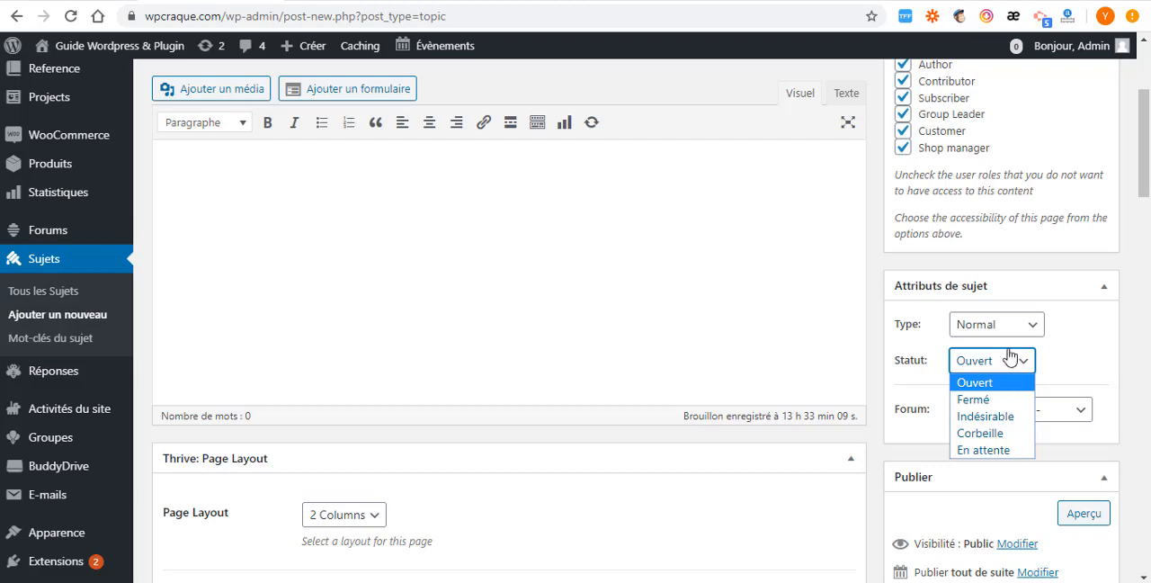
left_click(1011, 366)
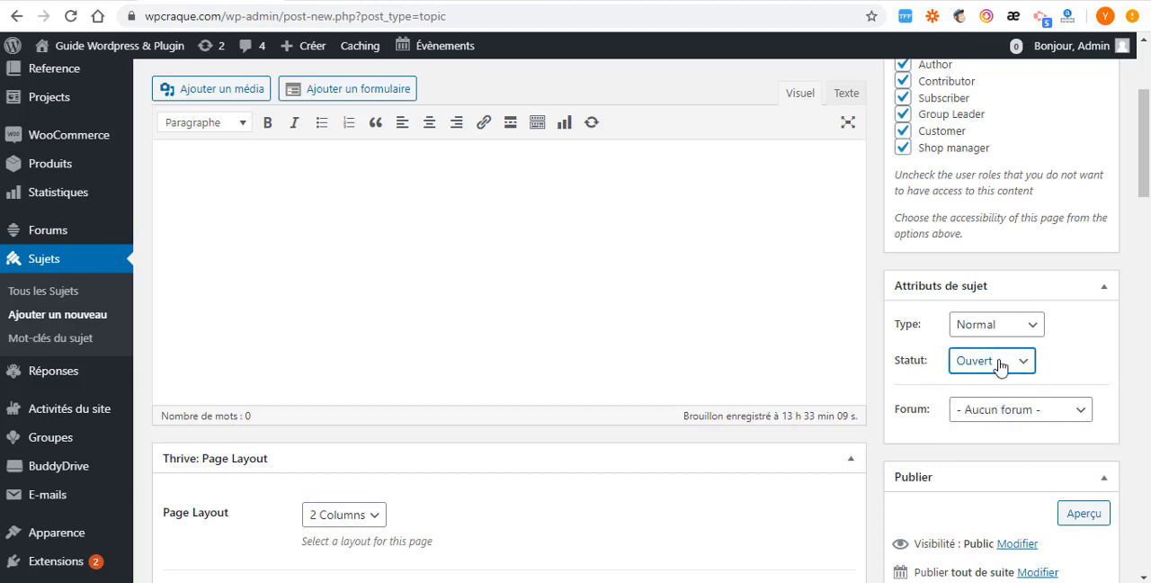
- Attach the new topic to the marketing forum and publish it
scroll(986, 415, "down", 2)
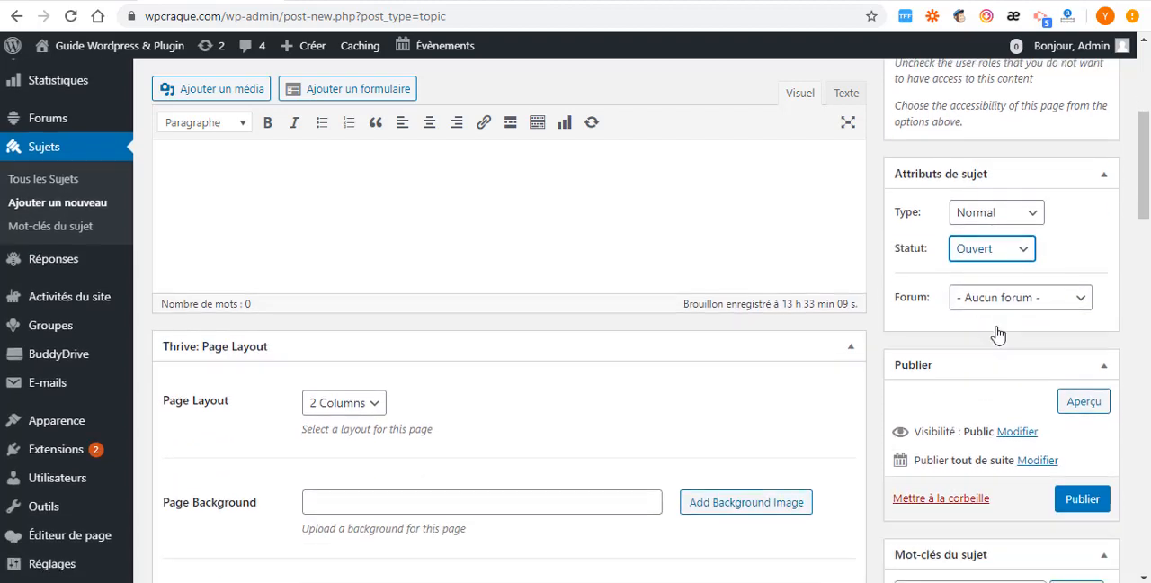
left_click(1043, 304)
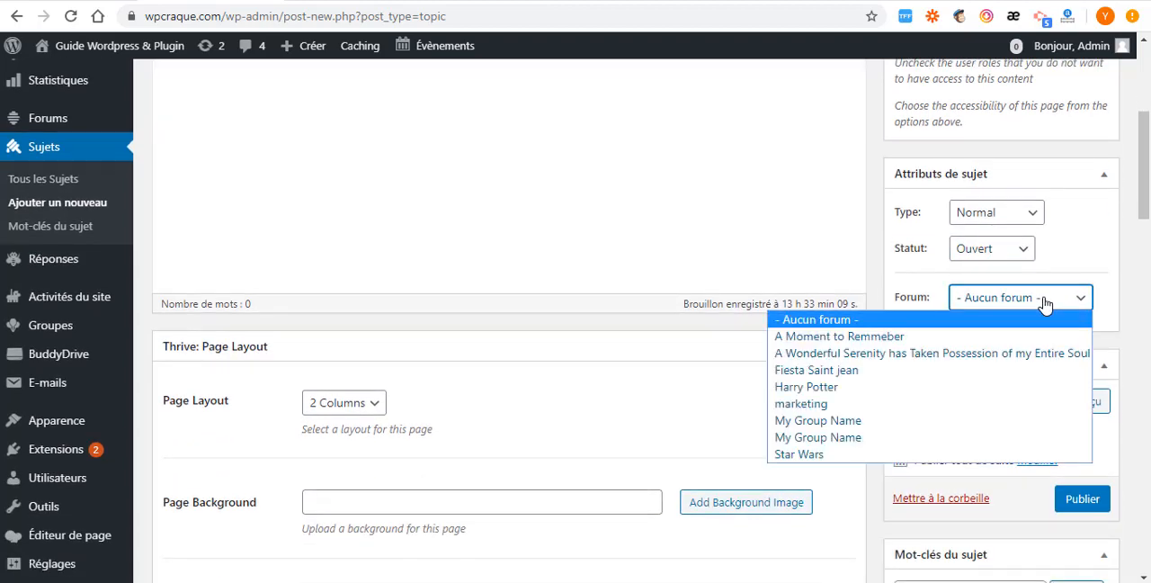
left_click(810, 404)
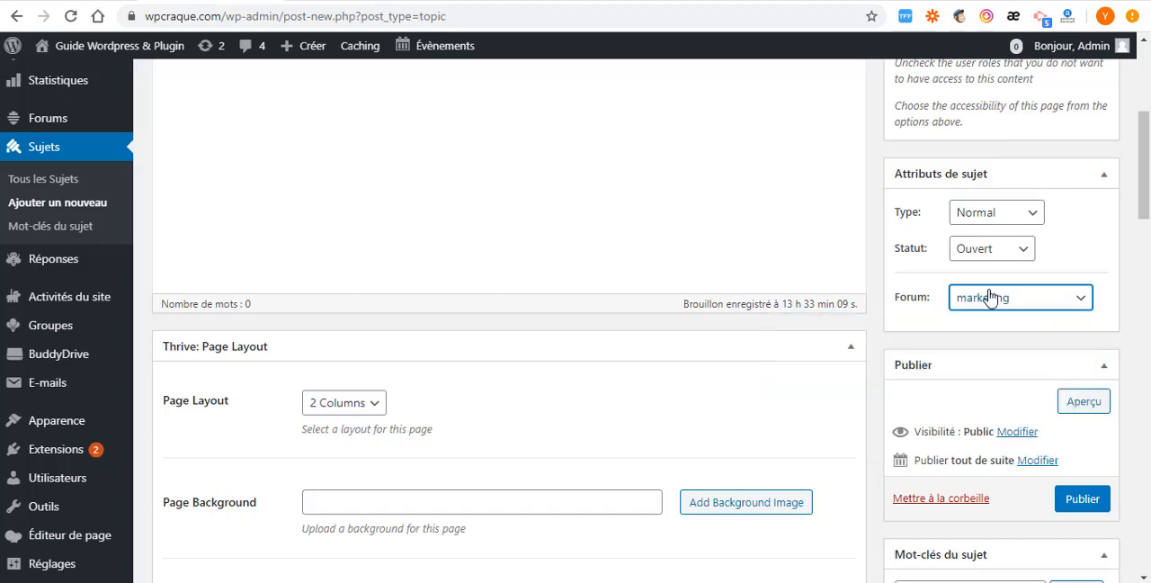
scroll(738, 301, "up", 3)
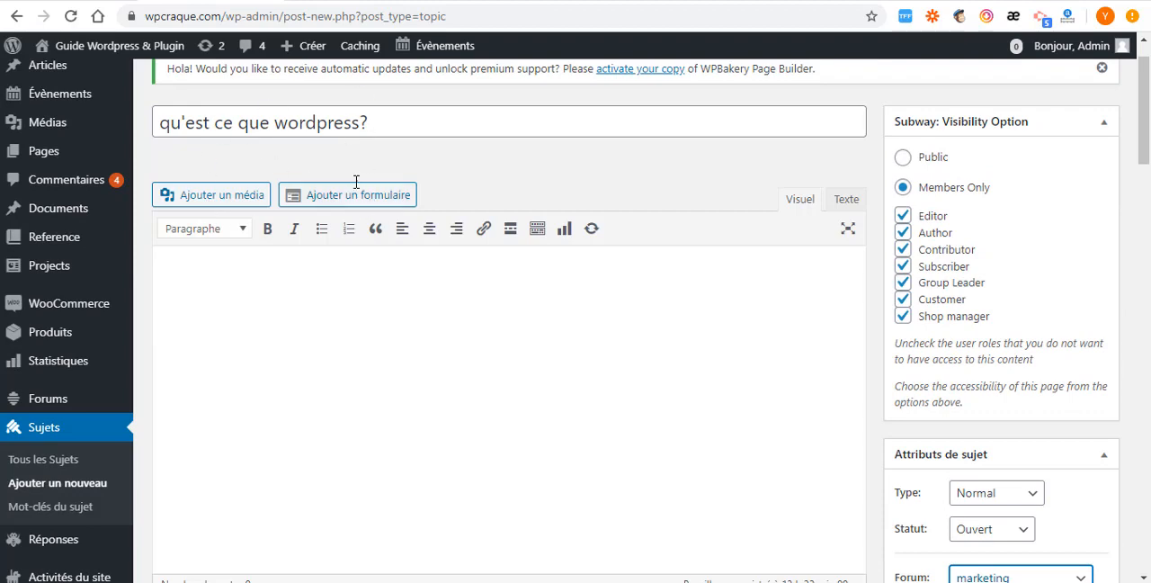
scroll(670, 349, "down", 5)
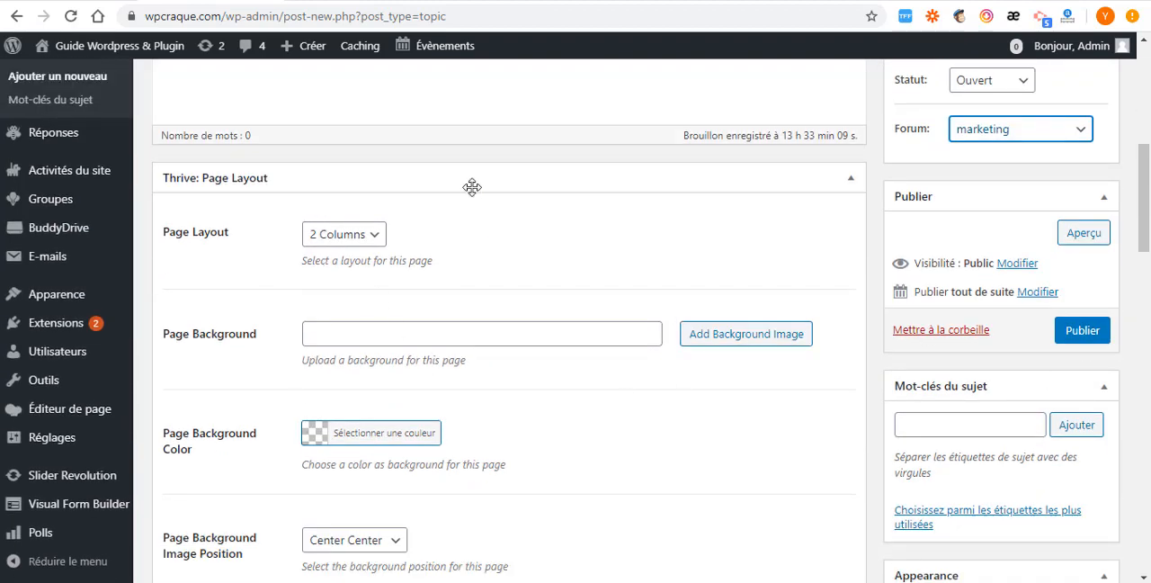
left_click(1084, 330)
- Search for "wise chat" among the plugins available to add, and install and activate Wise Chat
scroll(838, 411, "down", 3)
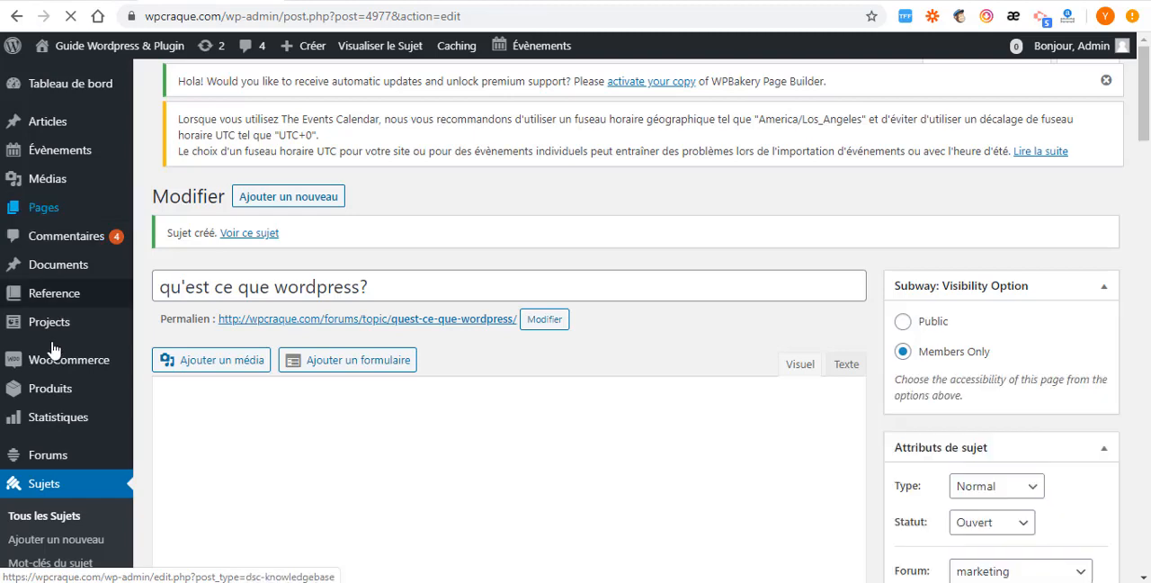
scroll(51, 348, "down", 3)
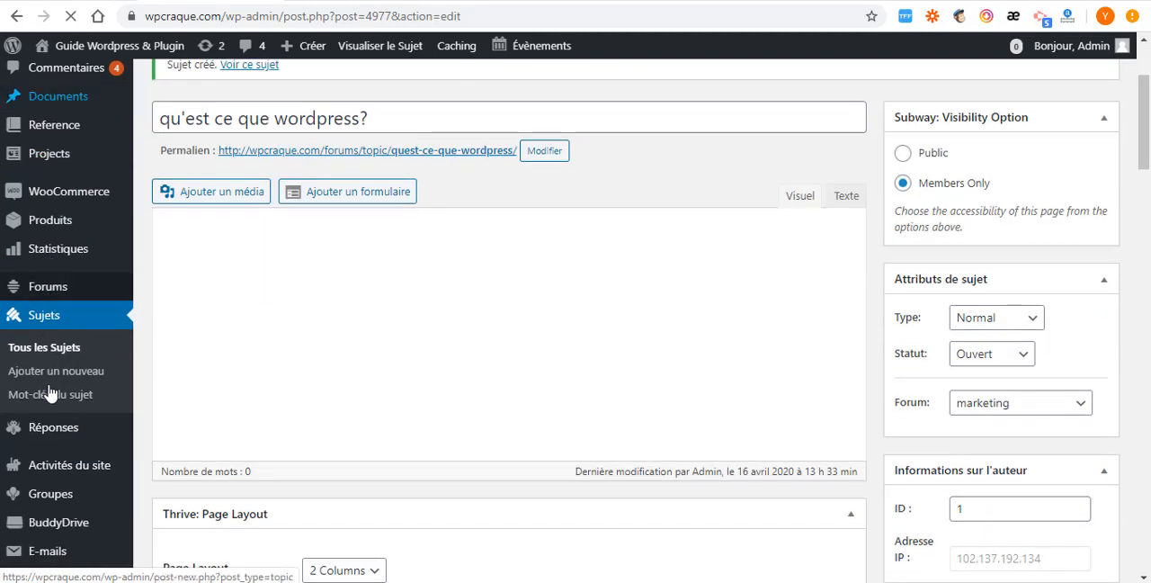
scroll(51, 393, "down", 2)
scroll(45, 396, "down", 2)
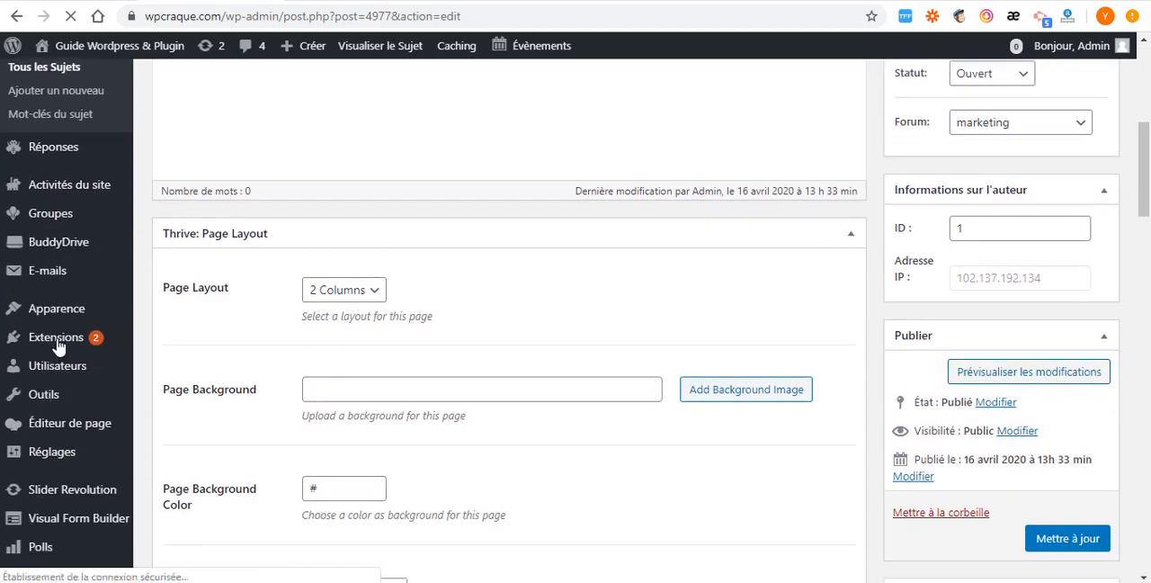
mouse_move(56, 344)
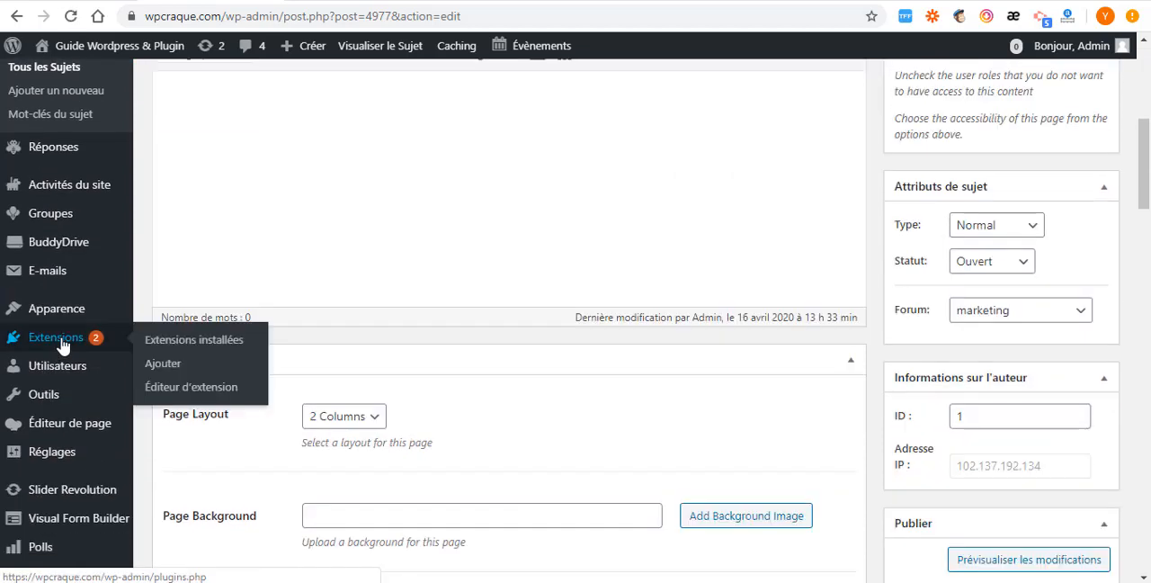
left_click(171, 363)
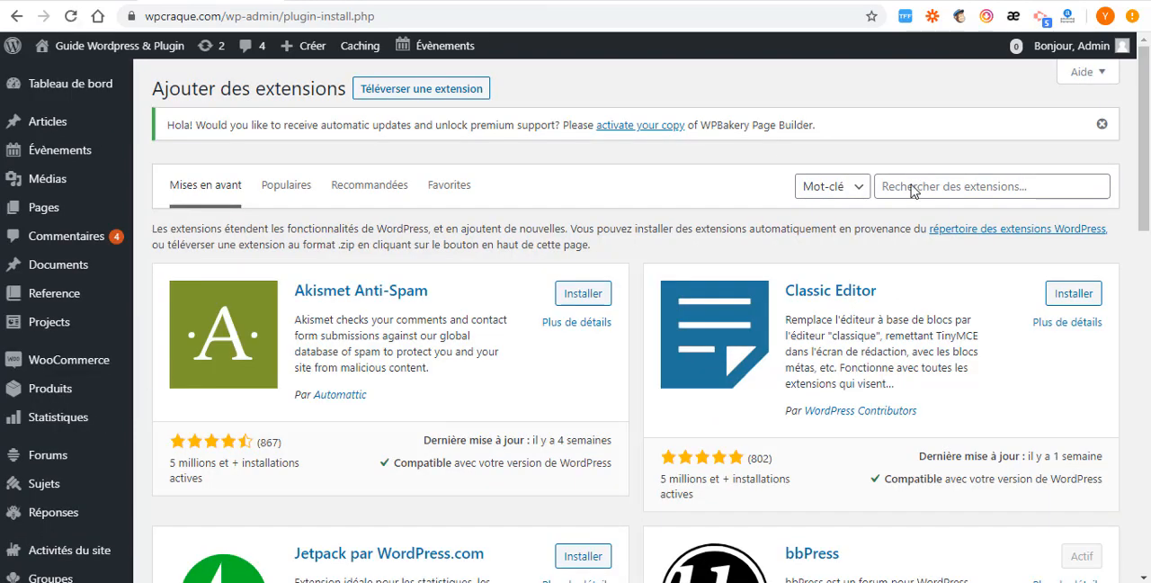
left_click(897, 189)
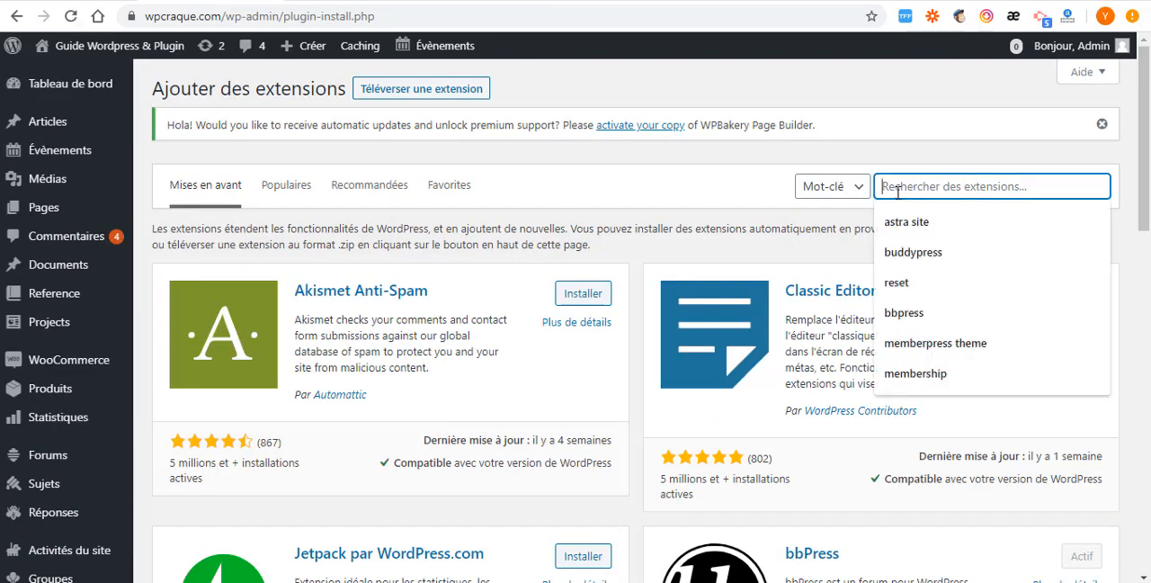
type("wise chat")
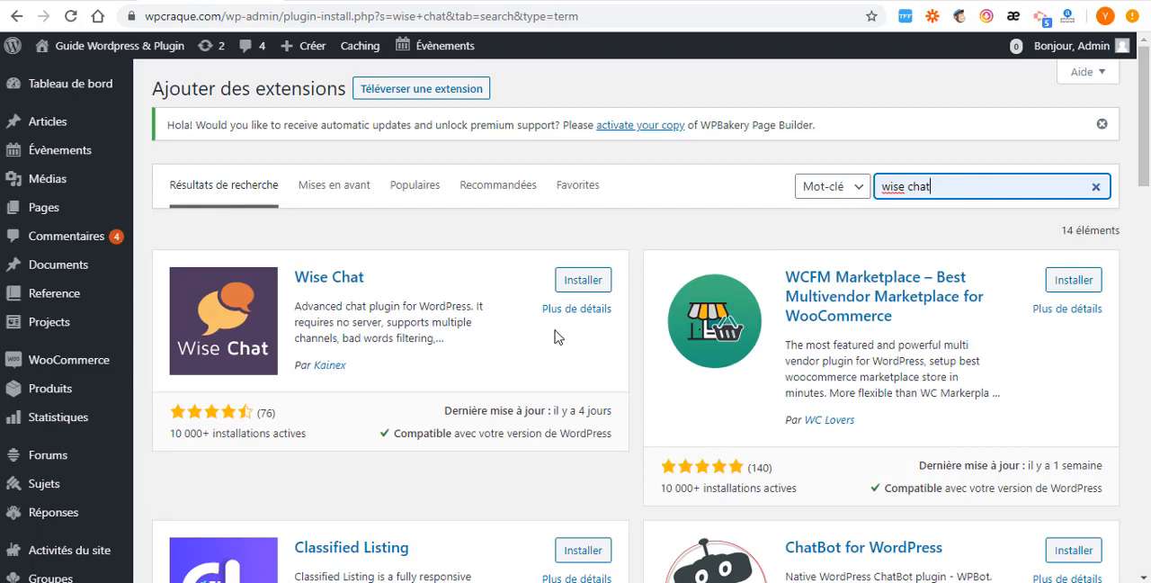
left_click(583, 281)
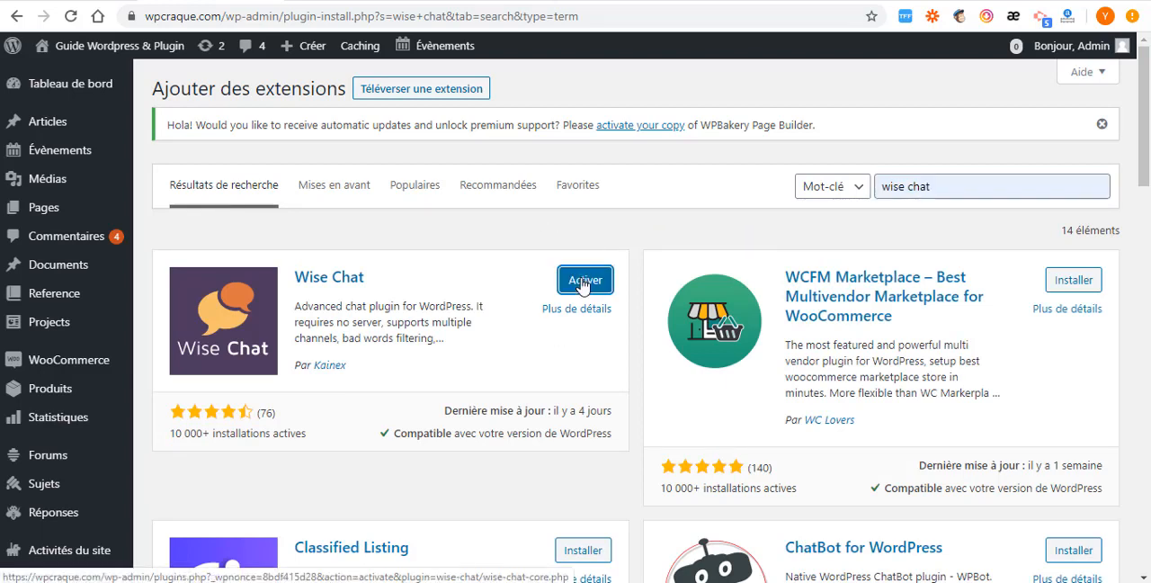
left_click(582, 281)
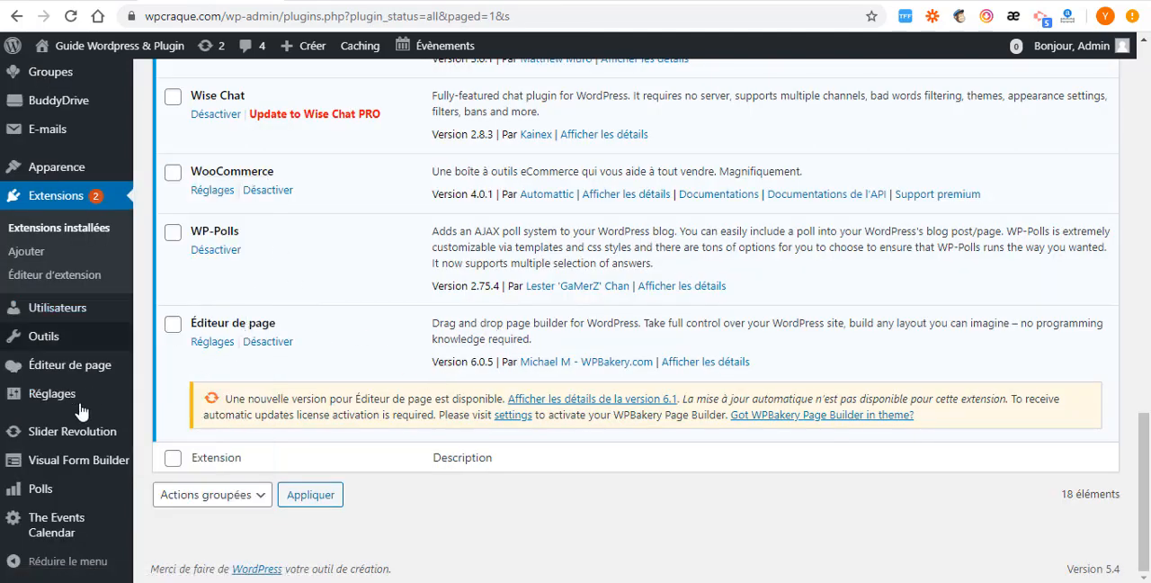
- Open the Wise Chat settings and check the chat mode choices, keeping Classic chat
mouse_move(70, 402)
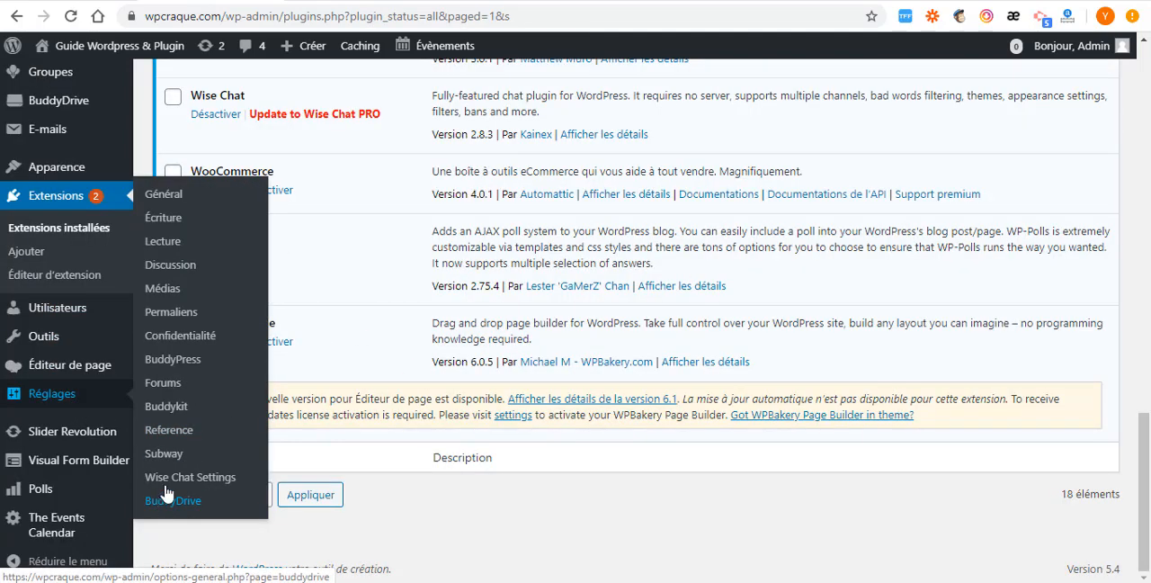
left_click(214, 481)
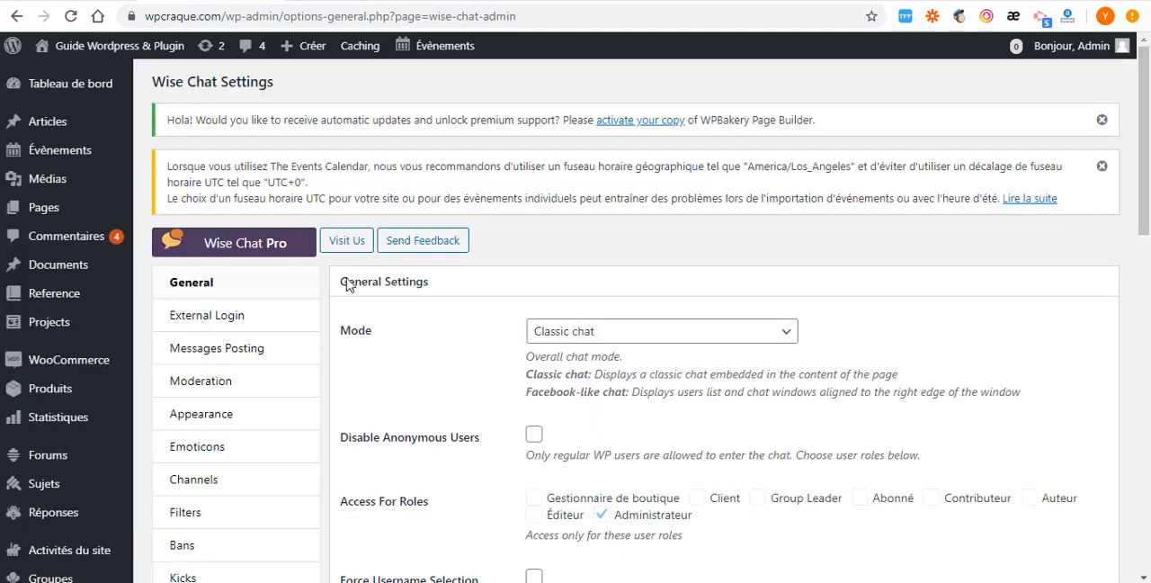
left_click(693, 333)
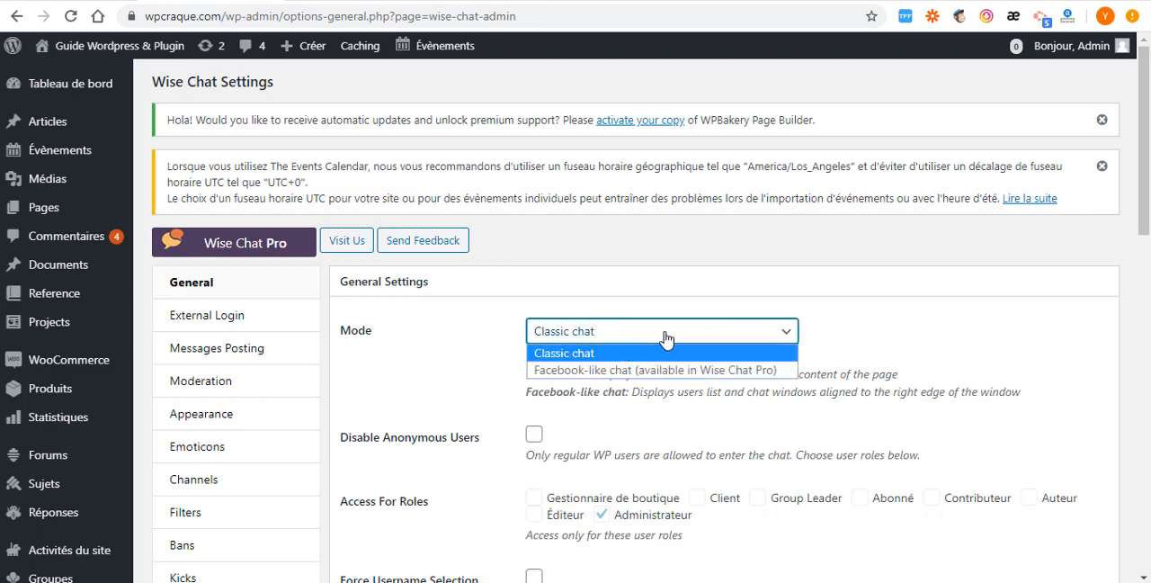
left_click(585, 309)
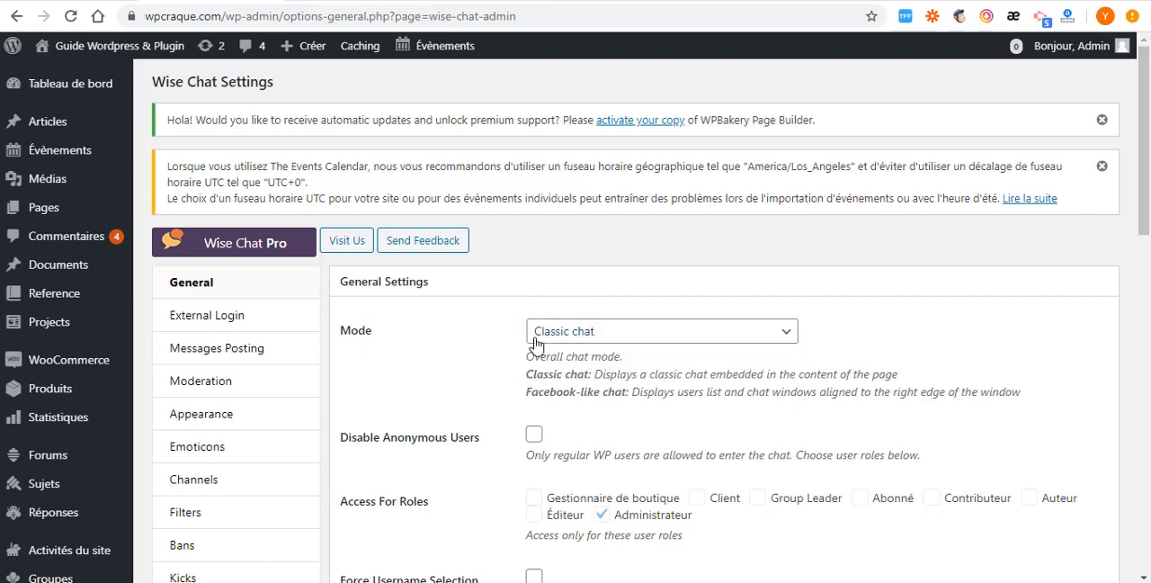
- Turn on Disable Anonymous Users and Read-only For Anonymous in the general chat settings, and save the changes
scroll(379, 361, "down", 3)
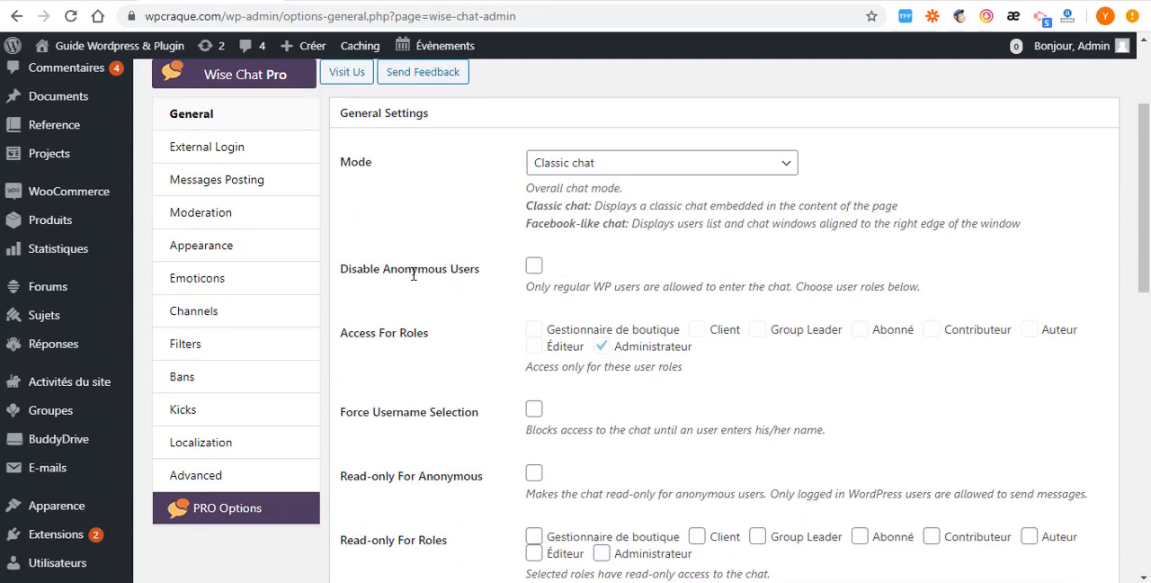
left_click(535, 267)
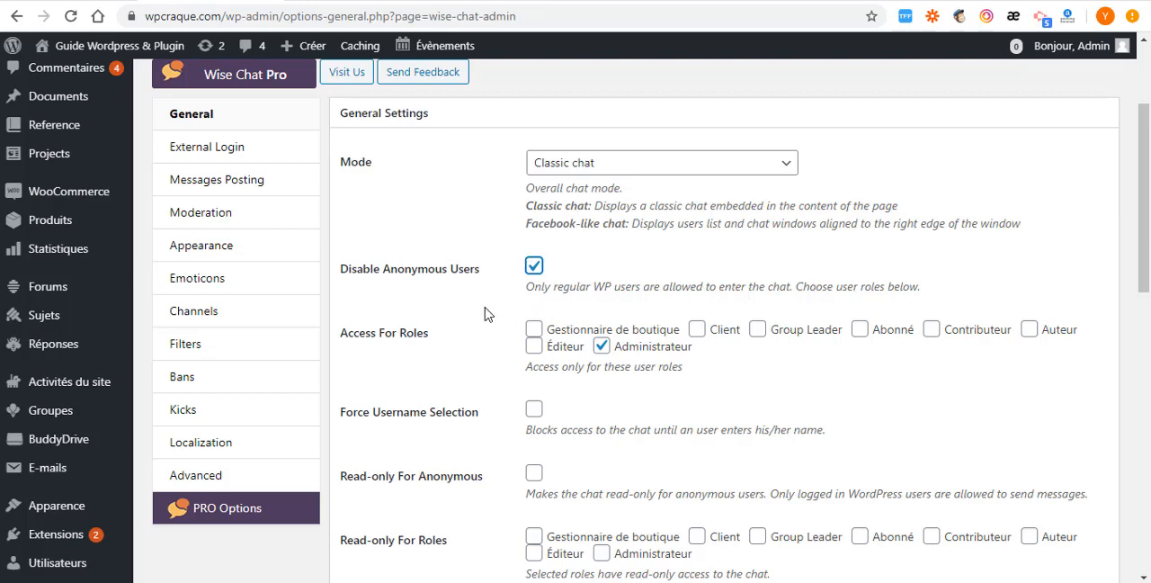
scroll(491, 262, "down", 3)
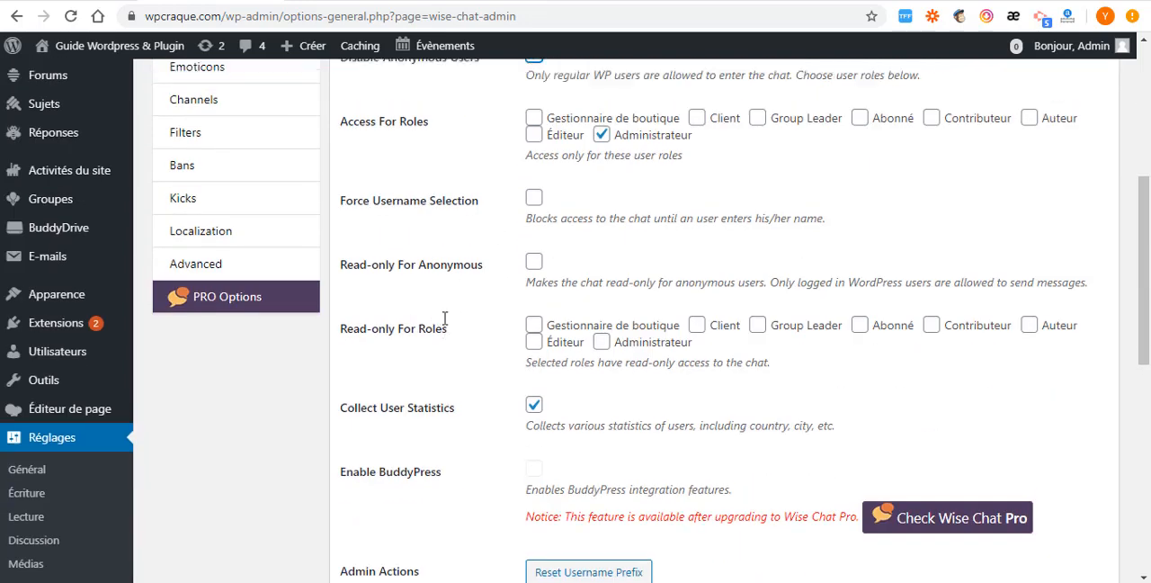
scroll(445, 314, "up", 1)
scroll(457, 298, "down", 1)
scroll(491, 296, "down", 1)
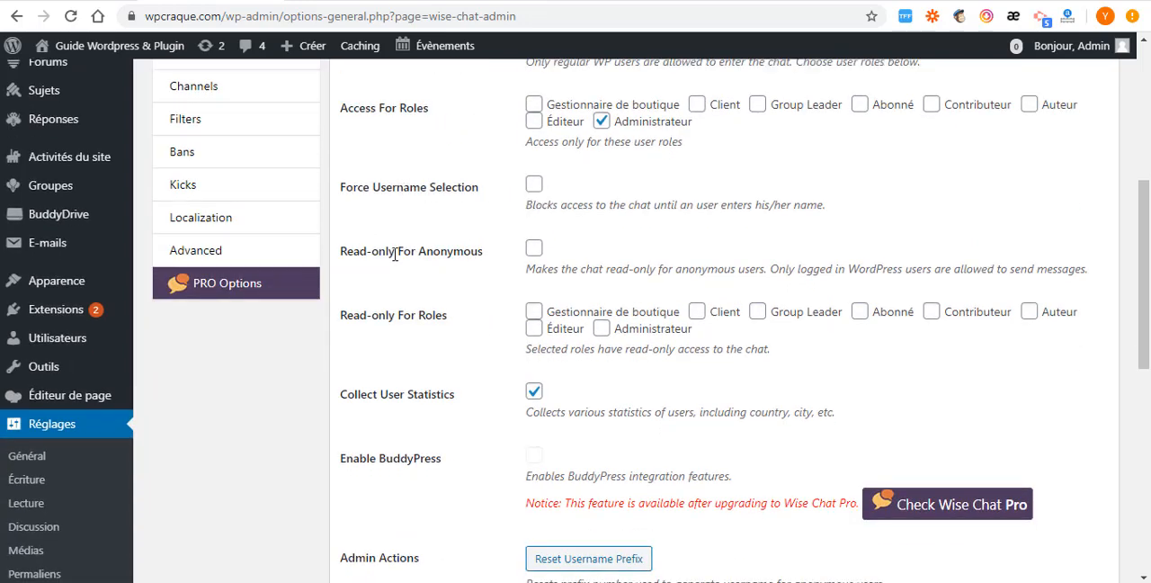
left_click(533, 250)
scroll(513, 283, "down", 2)
scroll(540, 396, "down", 1)
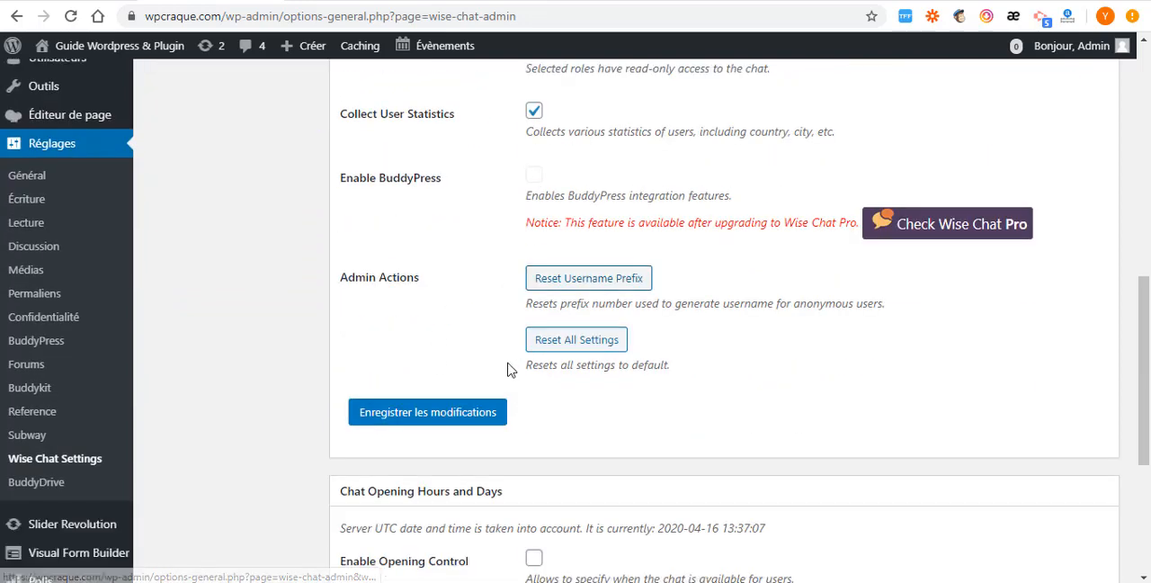
left_click(443, 406)
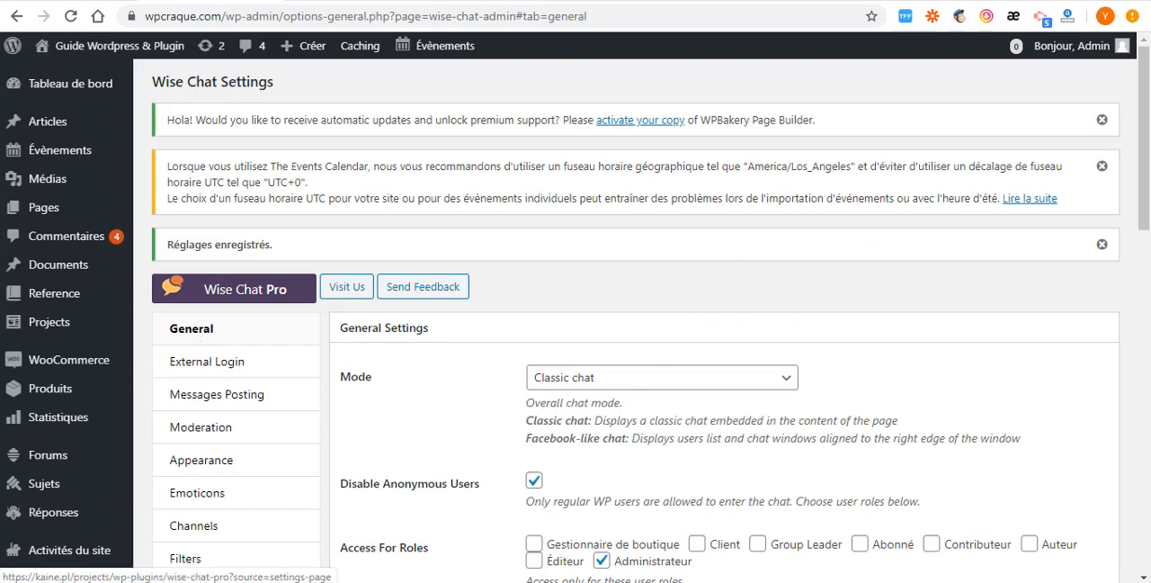
- Switch to the site's home page, reload it and open the chat window
left_click(326, 2)
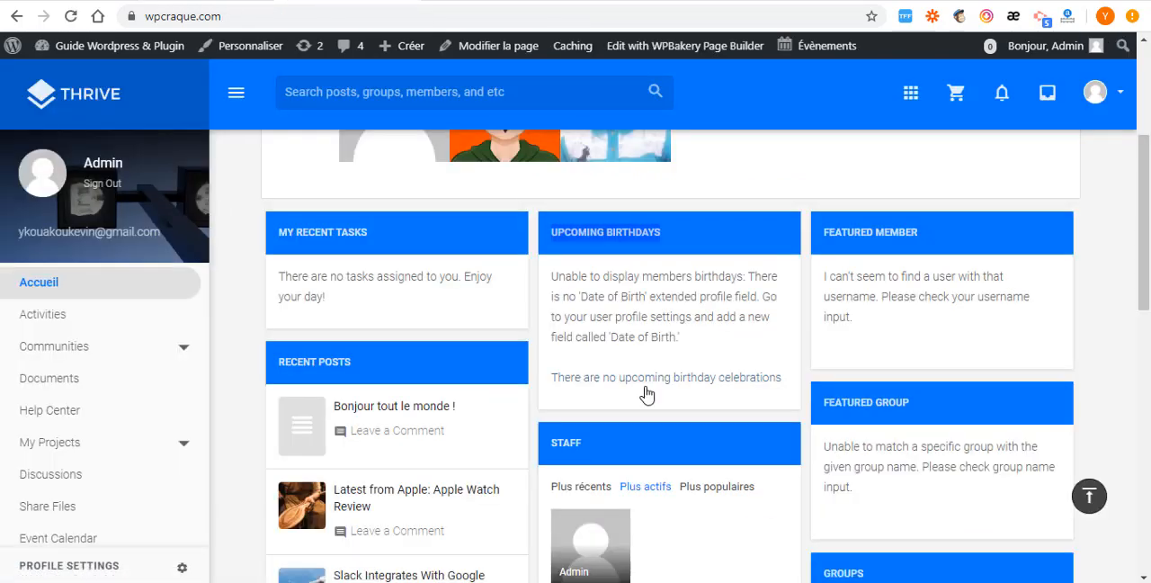
left_click(717, 414)
scroll(621, 459, "up", 3)
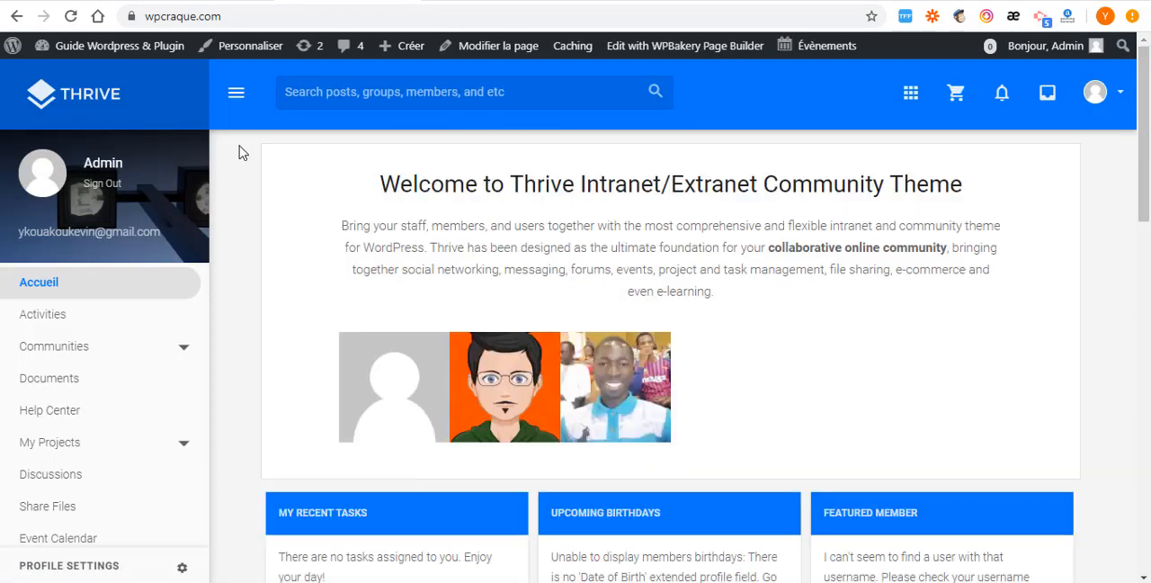
left_click(71, 15)
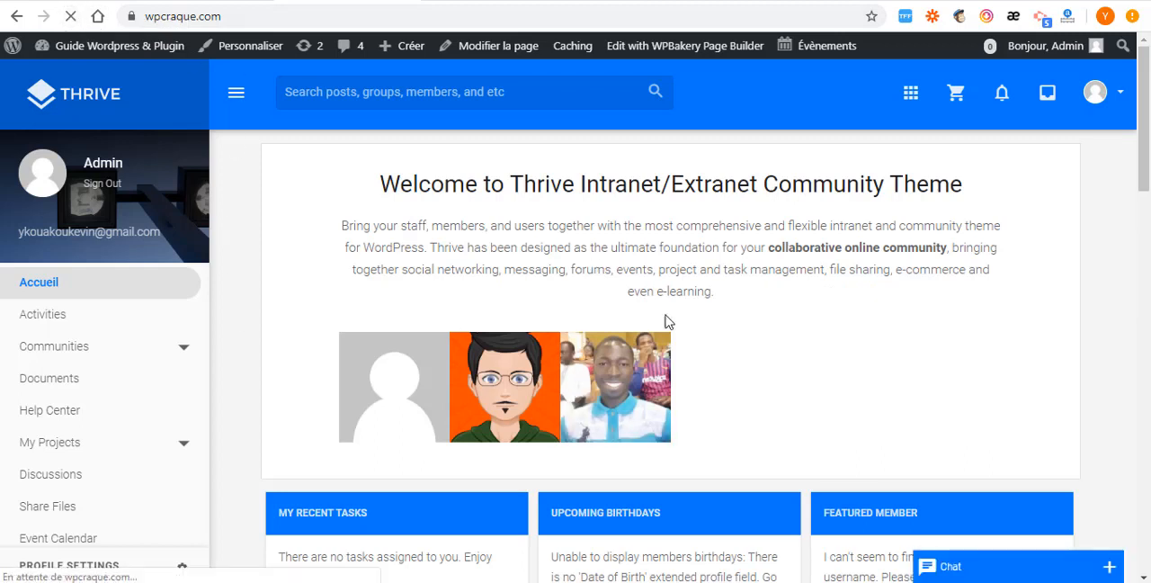
left_click(1111, 567)
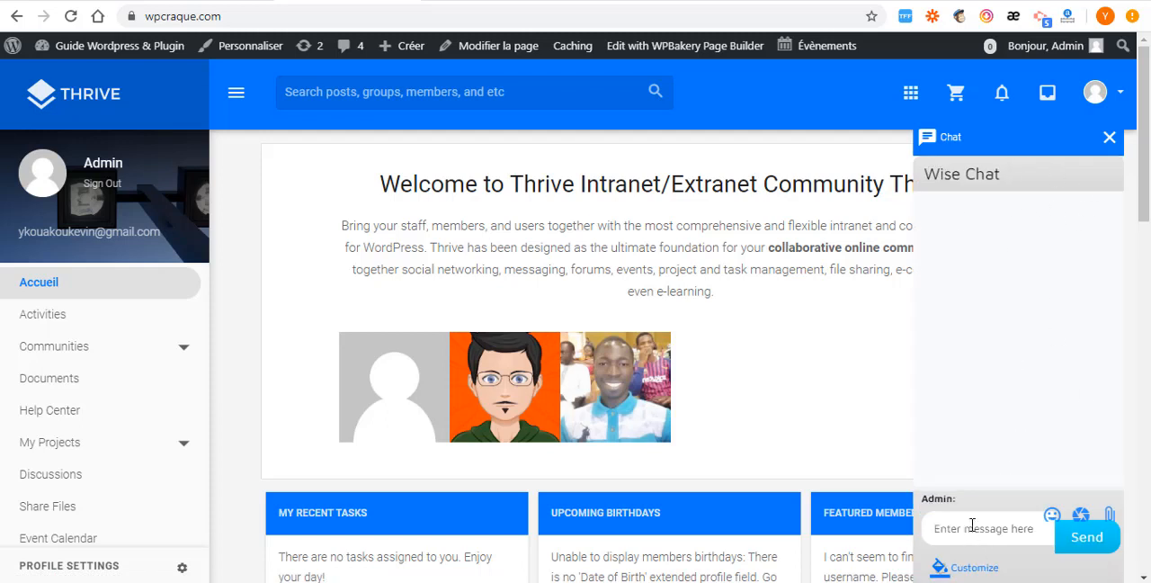
- Insert the cool emoticon into the chat message field, close the chat window and look over the home page
left_click(1051, 518)
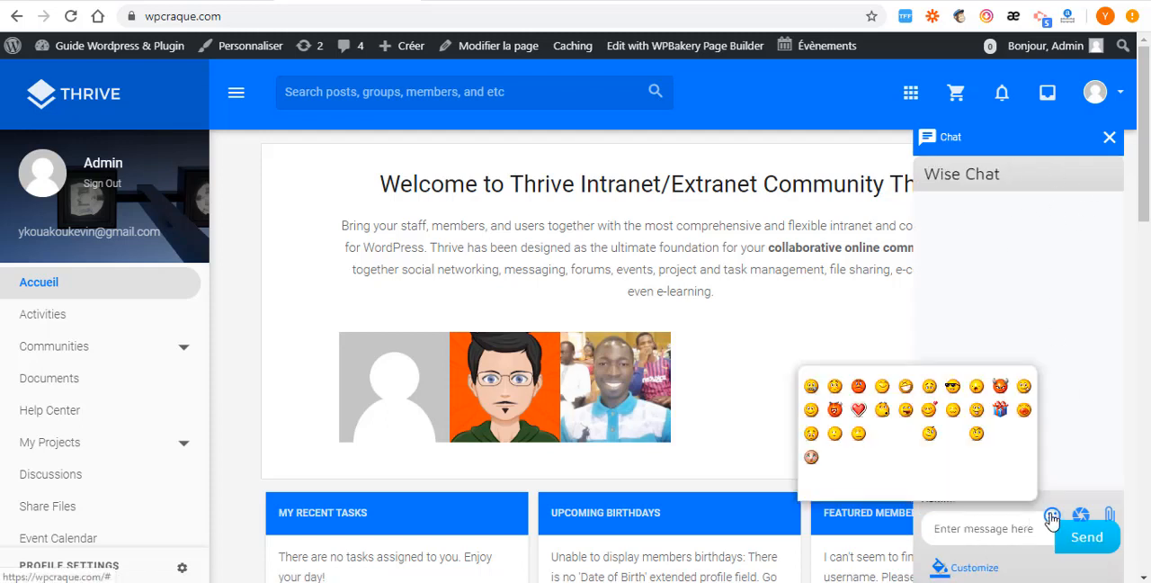
left_click(953, 388)
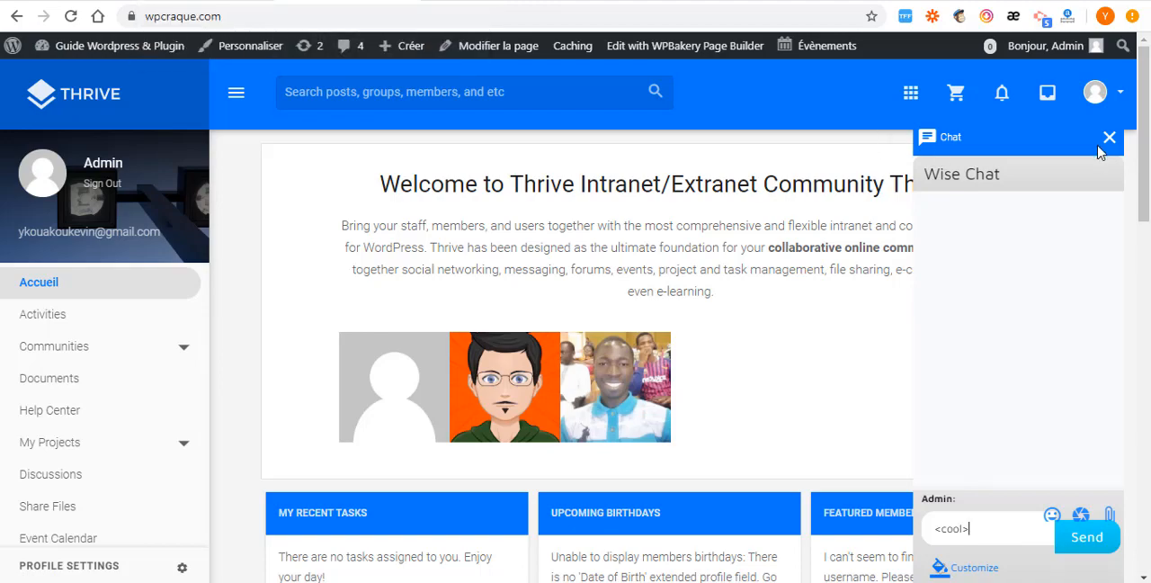
left_click(1085, 140)
scroll(513, 303, "down", 15)
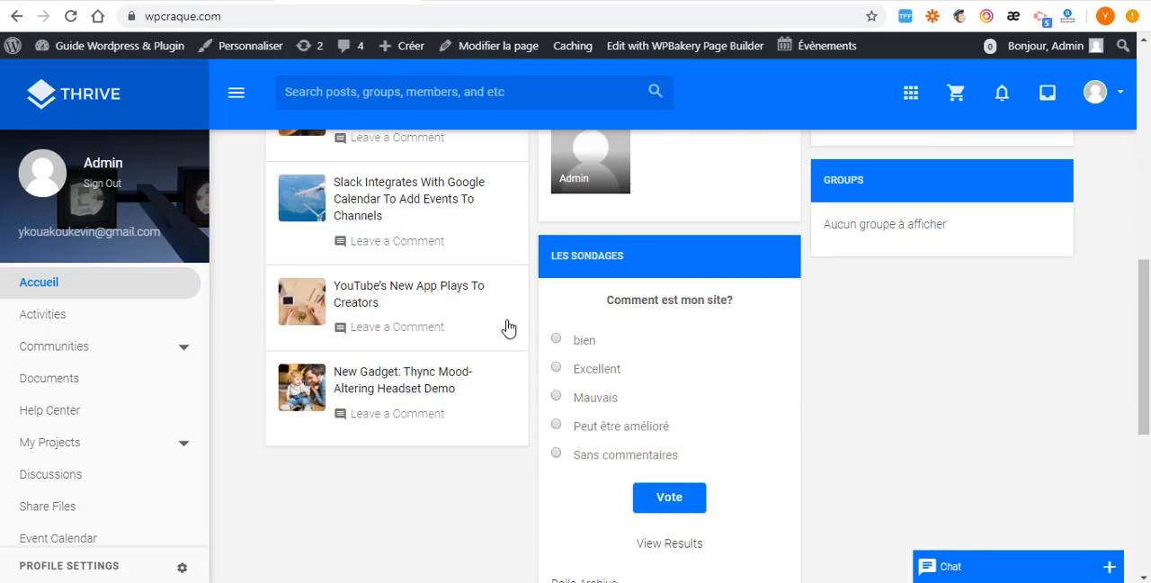
scroll(515, 349, "up", 15)
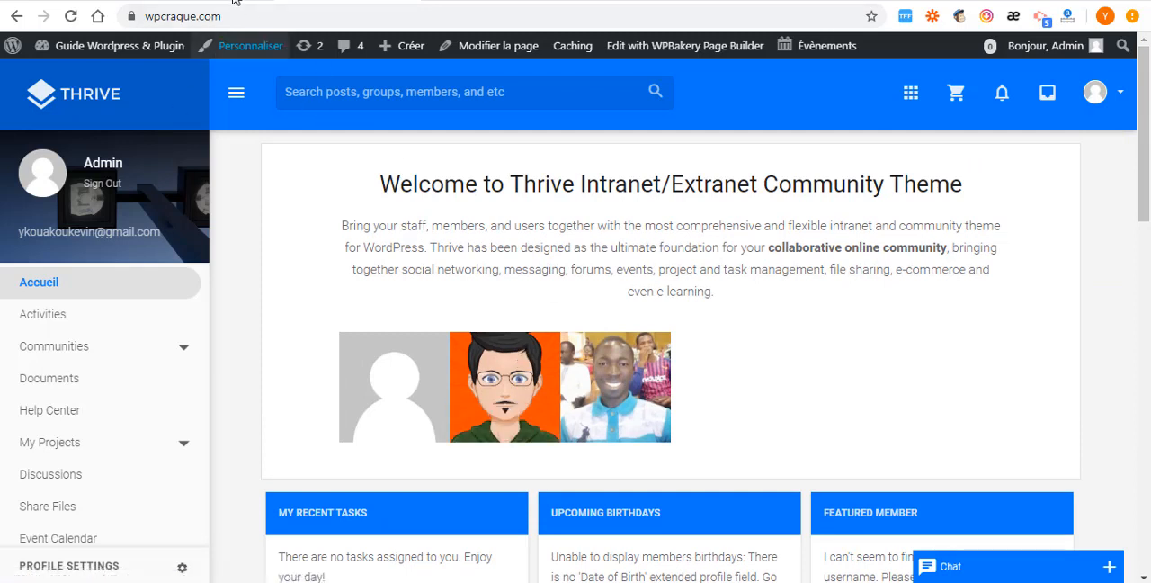
- Open the site customizer, and install and activate the recommended Kirki Customizer Framework plugin
left_click(268, 53)
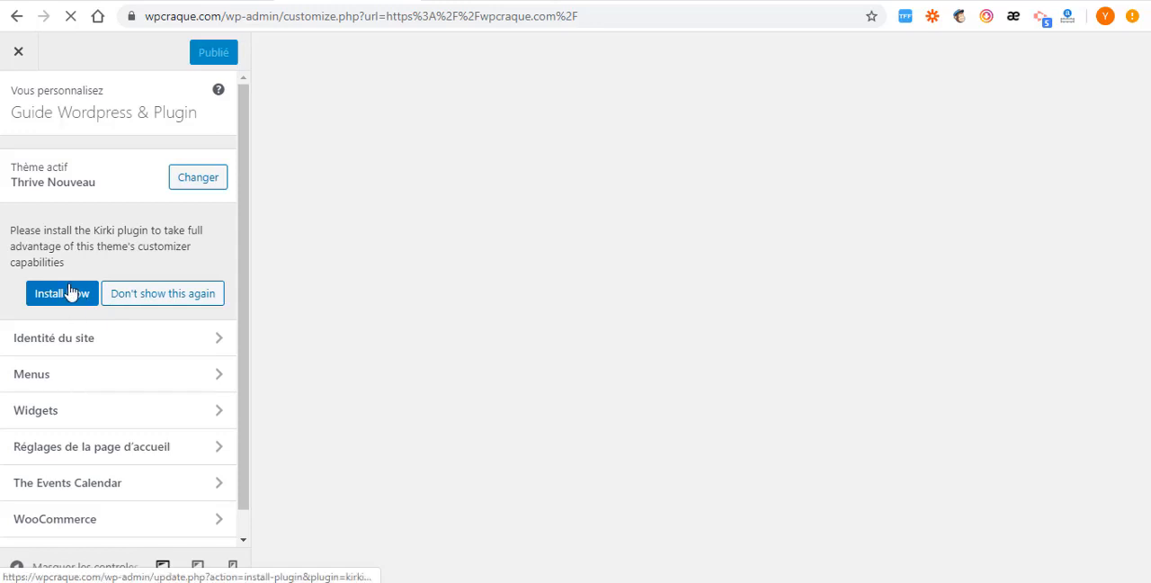
scroll(51, 297, "down", 1)
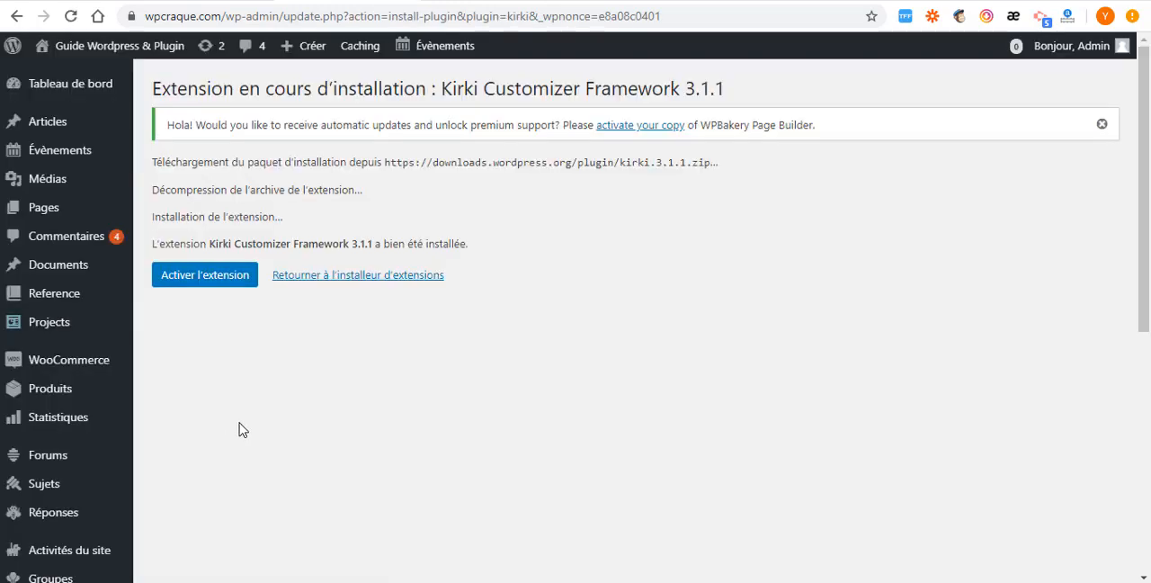
left_click(210, 284)
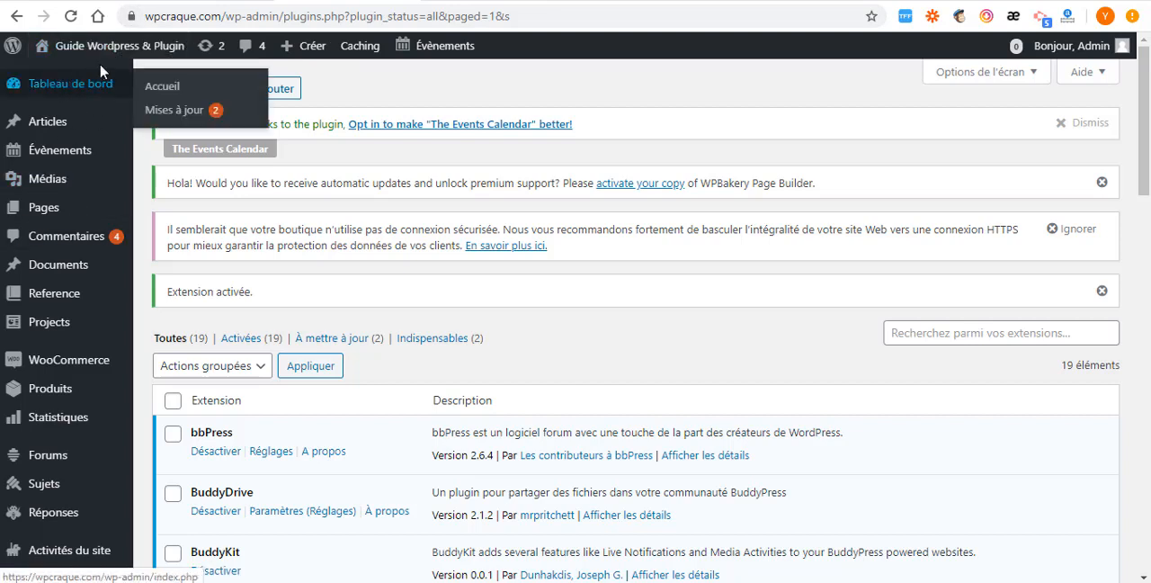
- Open the site customizer from the admin area and go to its Thrive Customization section
mouse_move(108, 48)
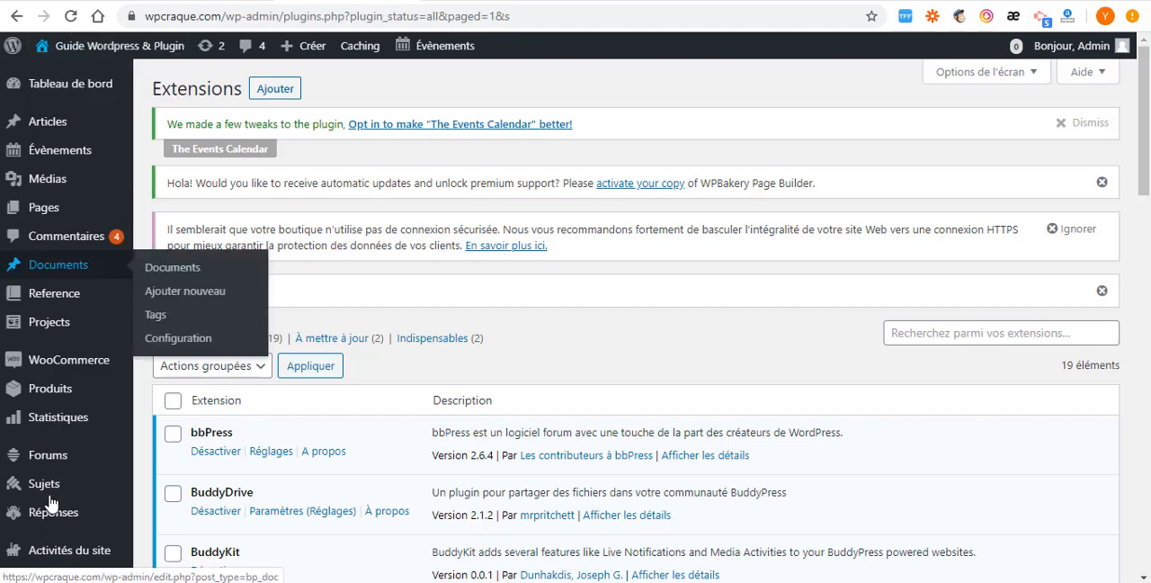
mouse_move(61, 277)
scroll(63, 297, "down", 2)
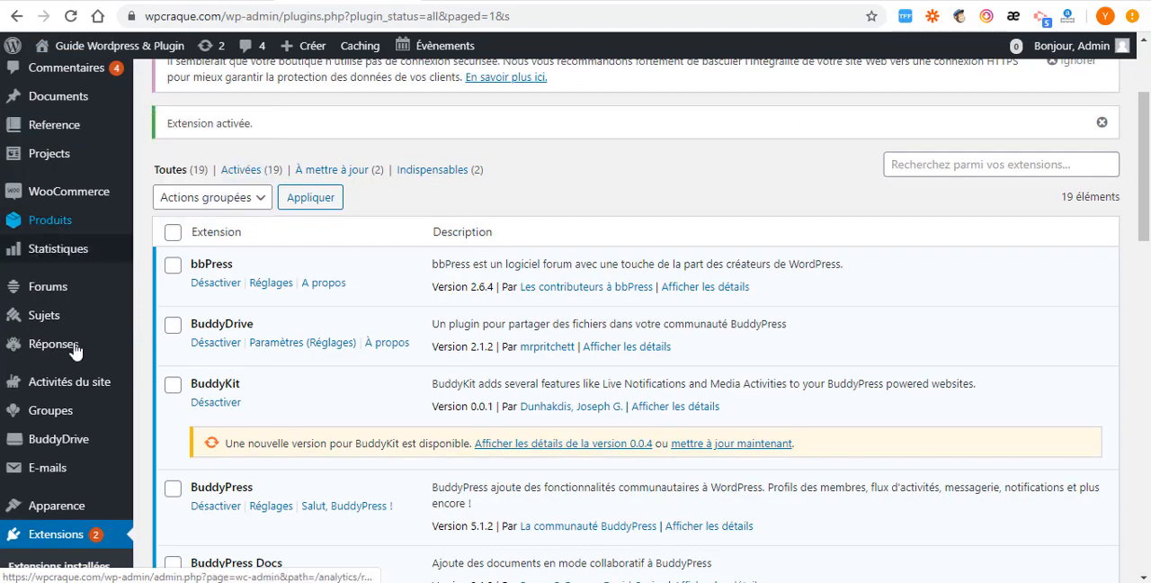
scroll(70, 386, "down", 5)
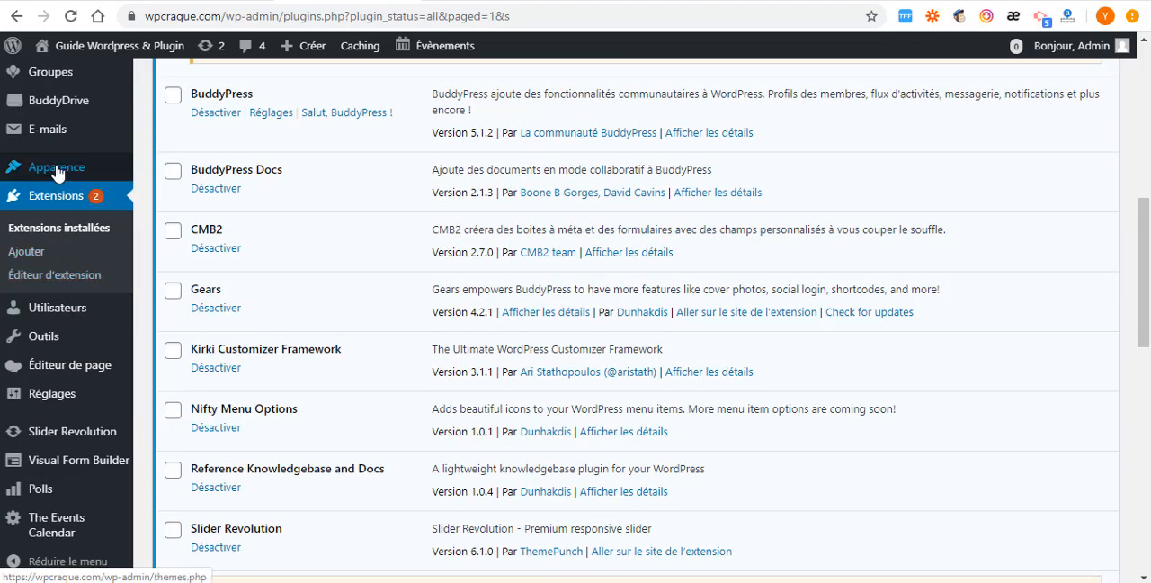
mouse_move(57, 172)
left_click(184, 193)
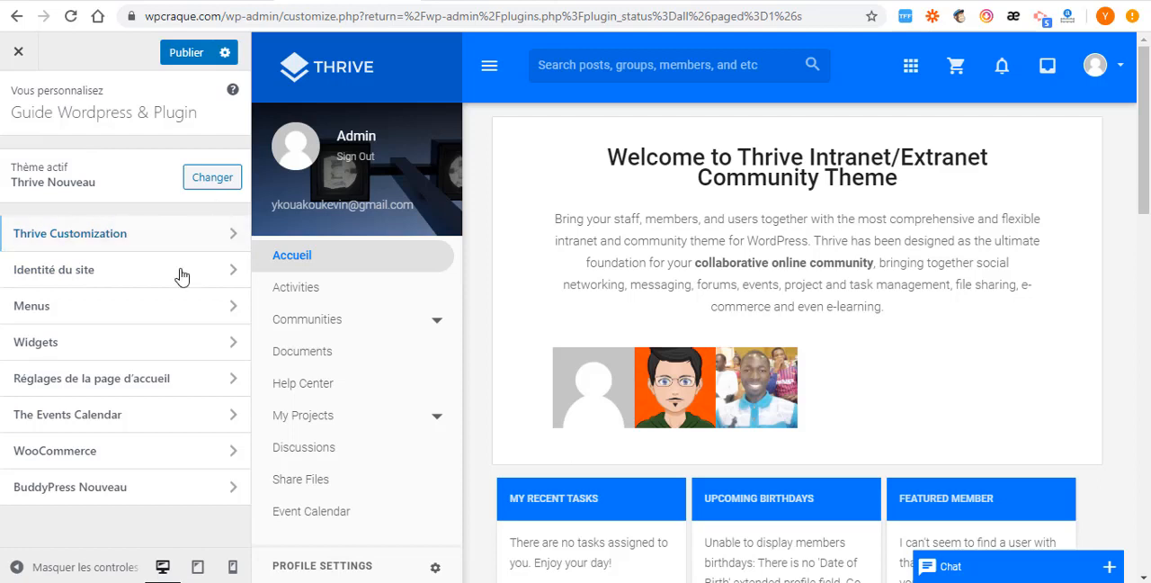
left_click(231, 239)
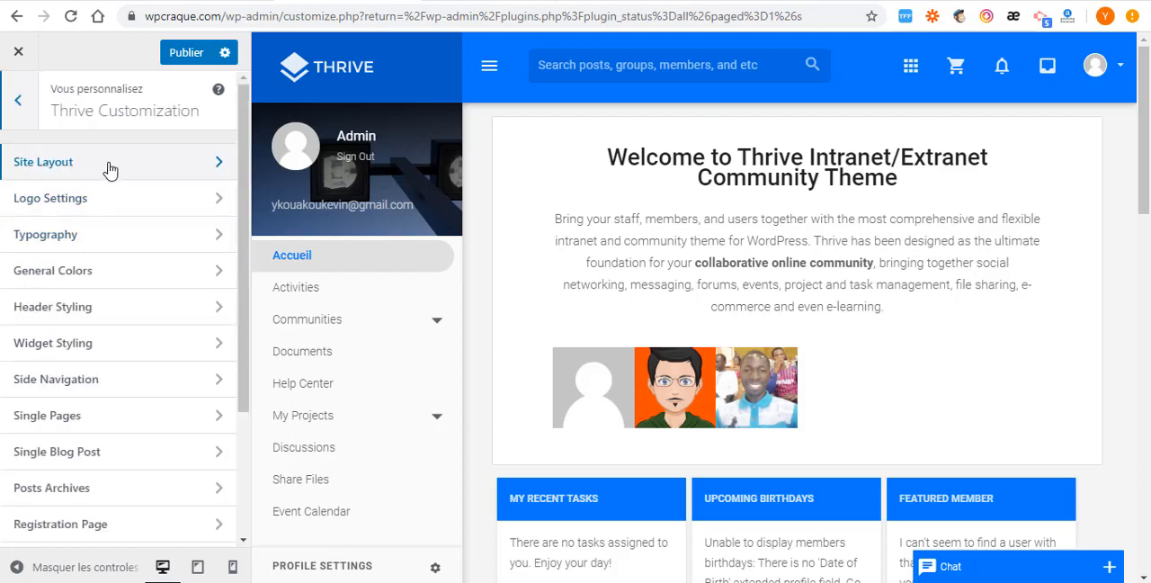
- Review the Site Layout options for layout type, container width, background color and background image, and return to the Thrive Customization sections
left_click(203, 163)
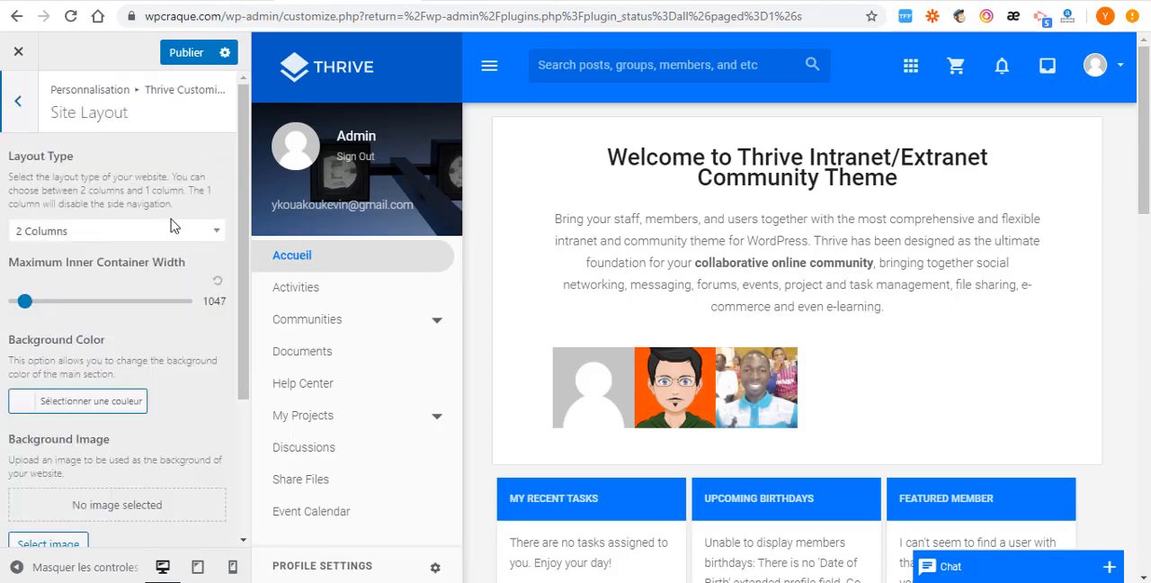
scroll(85, 364, "down", 2)
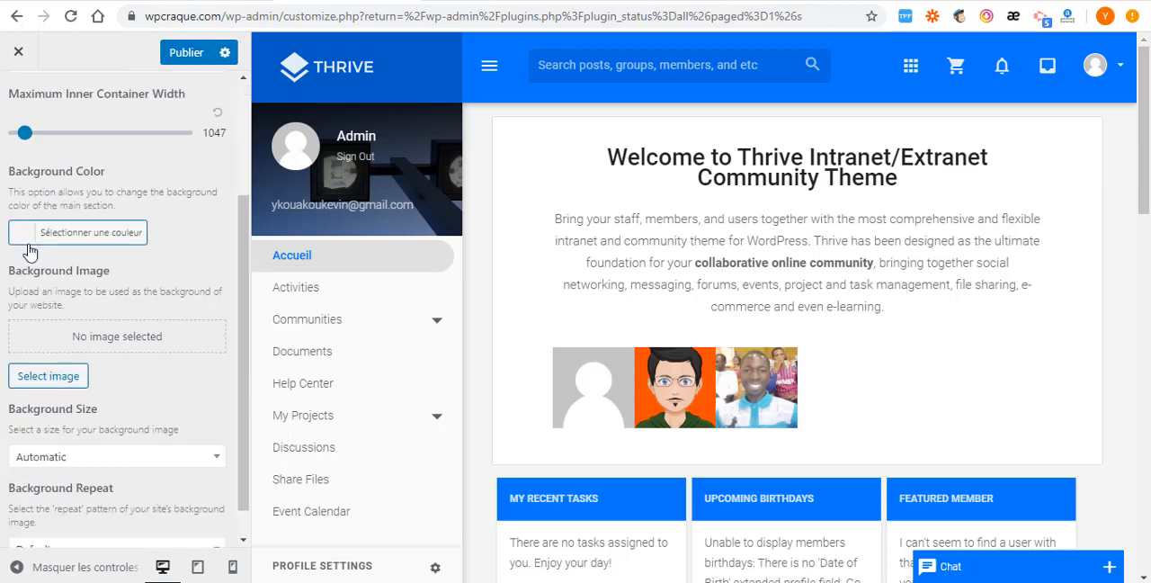
scroll(33, 232, "up", 1)
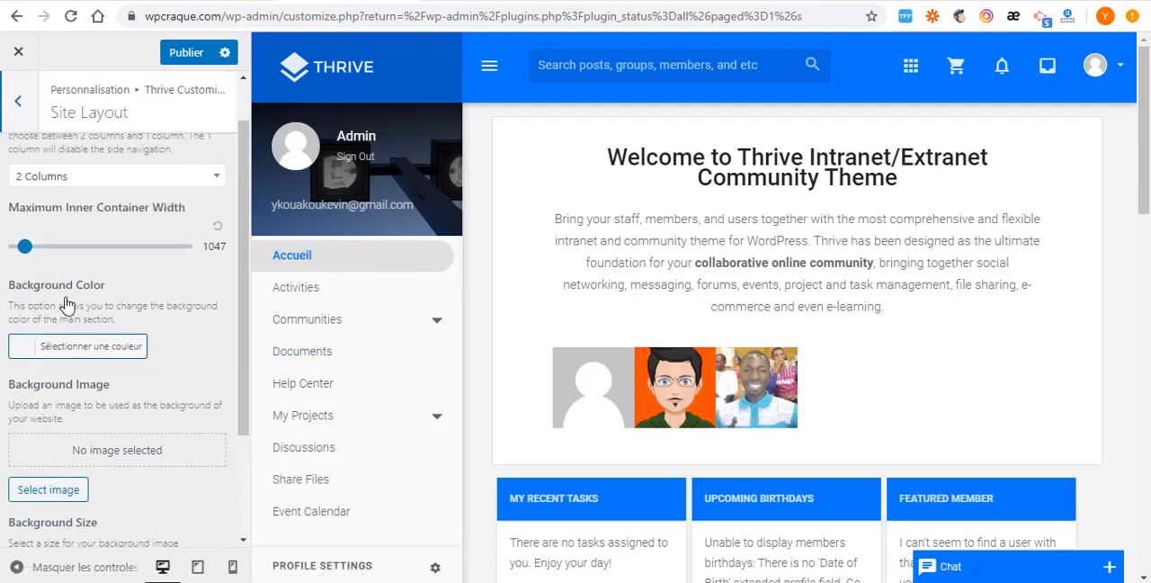
scroll(72, 331, "down", 1)
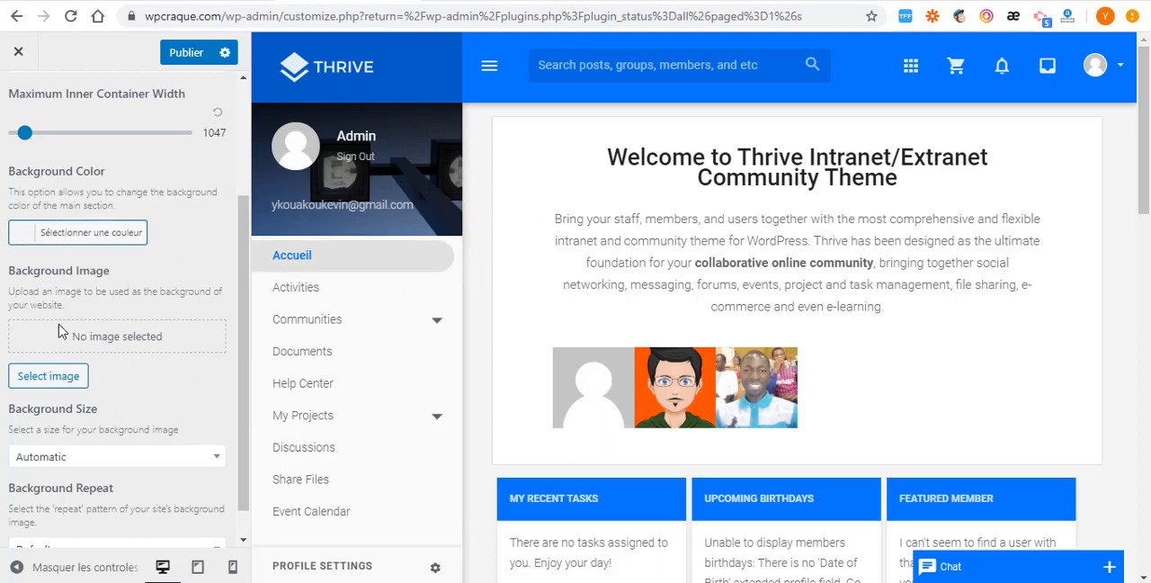
scroll(63, 331, "down", 1)
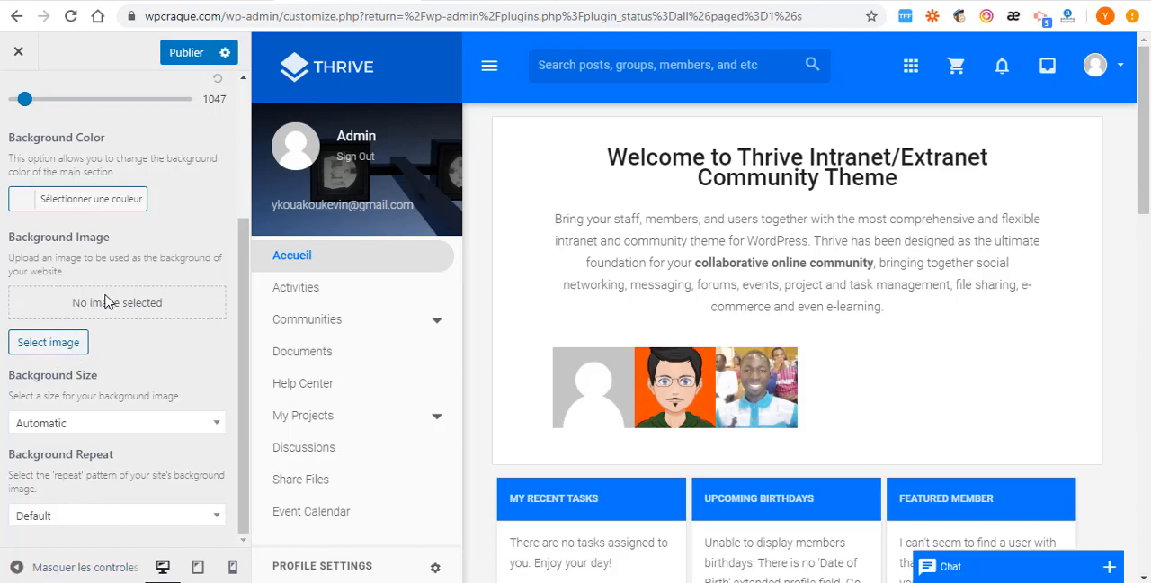
scroll(43, 157, "up", 3)
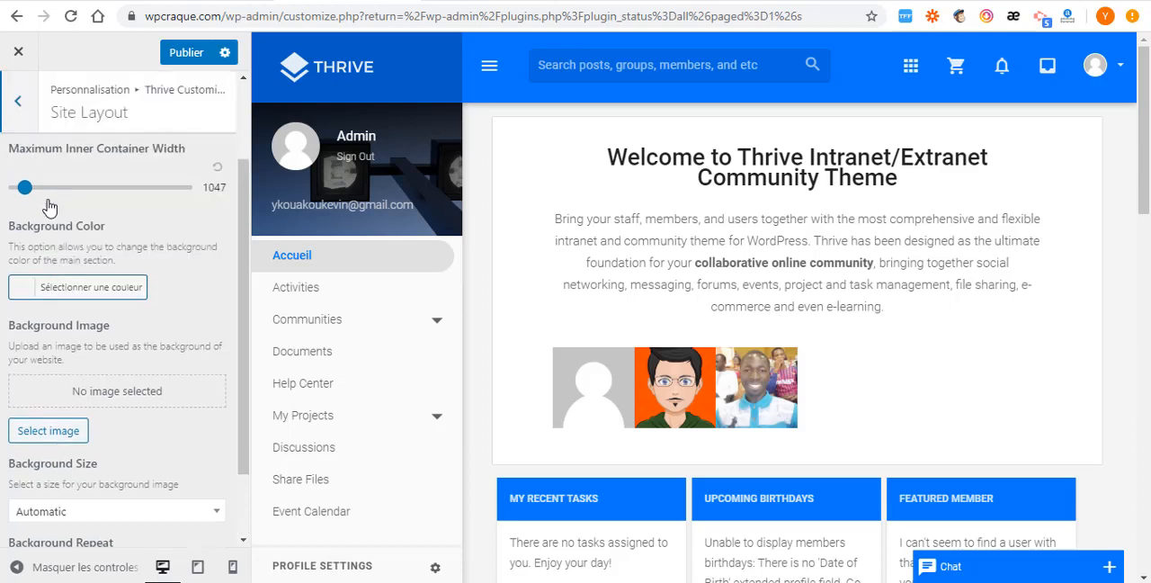
left_click(20, 103)
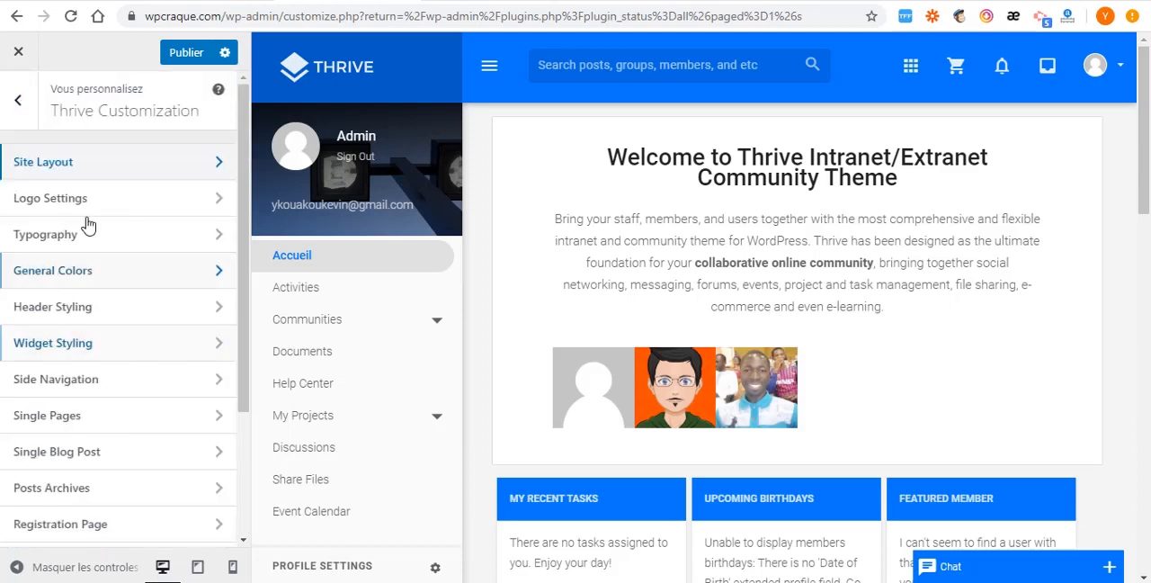
- Replace the site logo in Logo Settings with logo_redentor-2.png from the media library
left_click(155, 212)
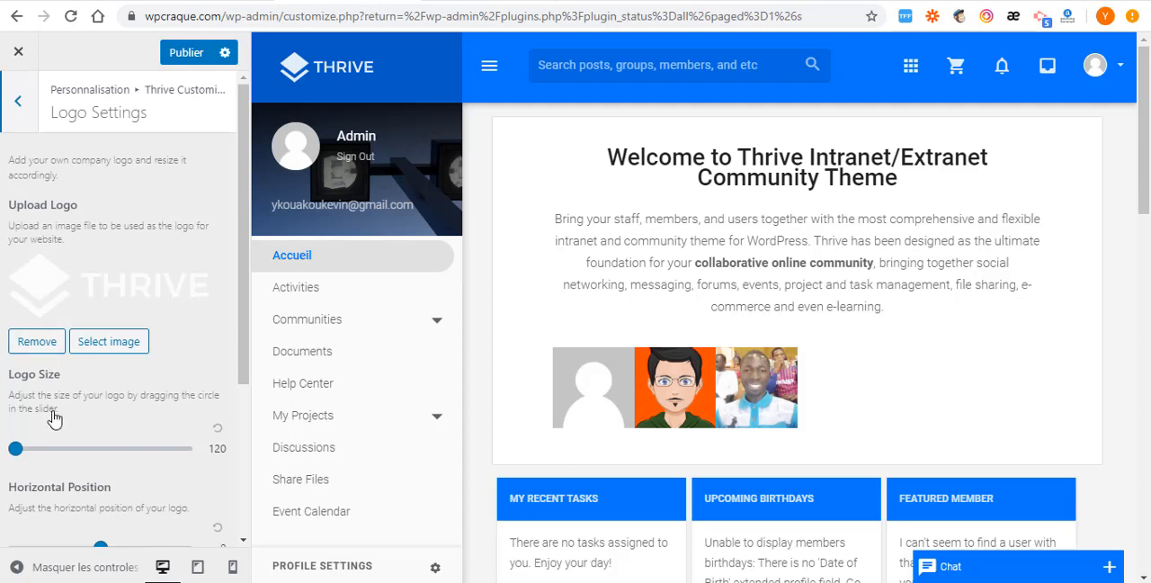
left_click(93, 350)
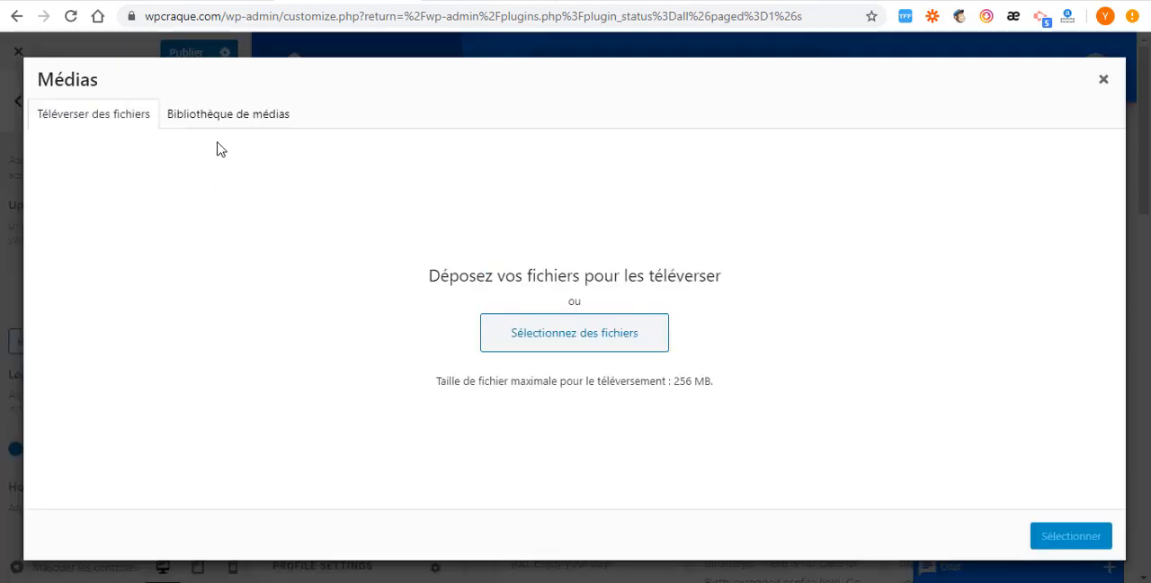
left_click(235, 117)
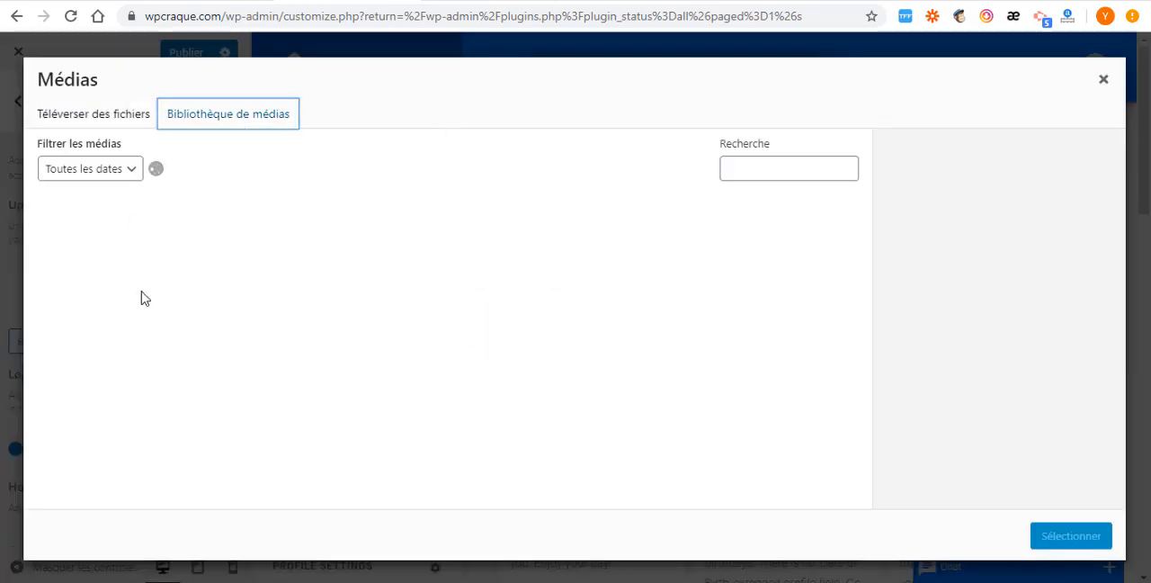
left_click(97, 116)
left_click(227, 116)
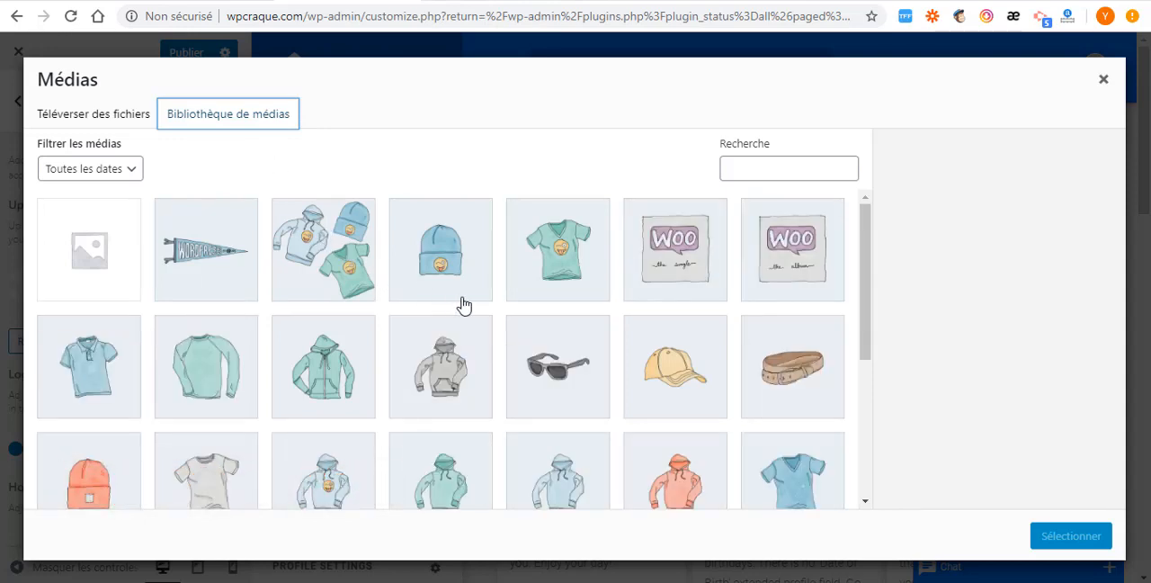
scroll(326, 334, "down", 3)
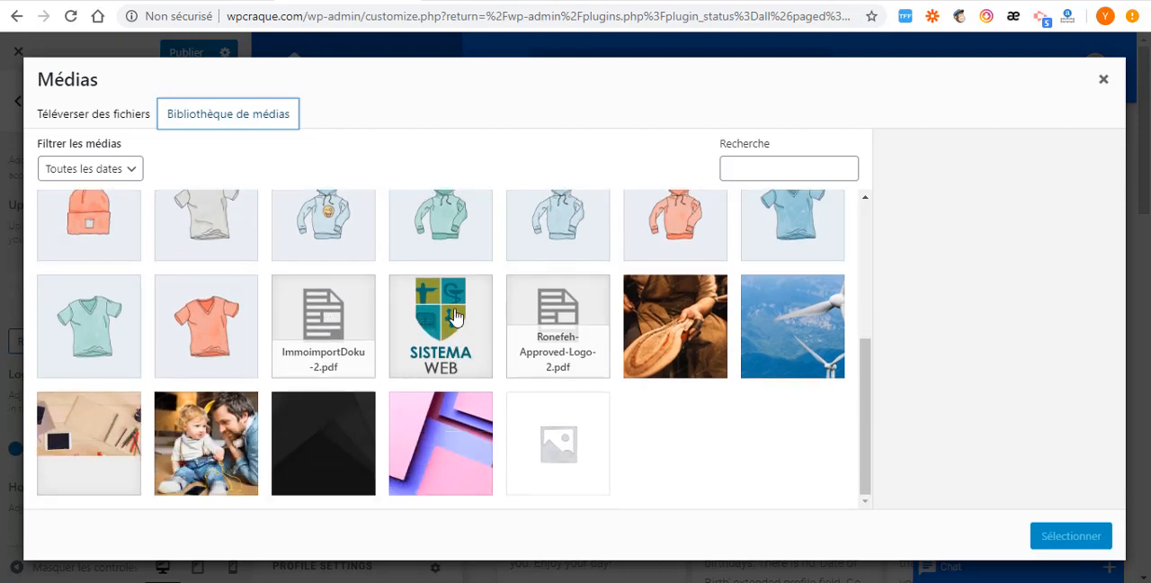
left_click(455, 315)
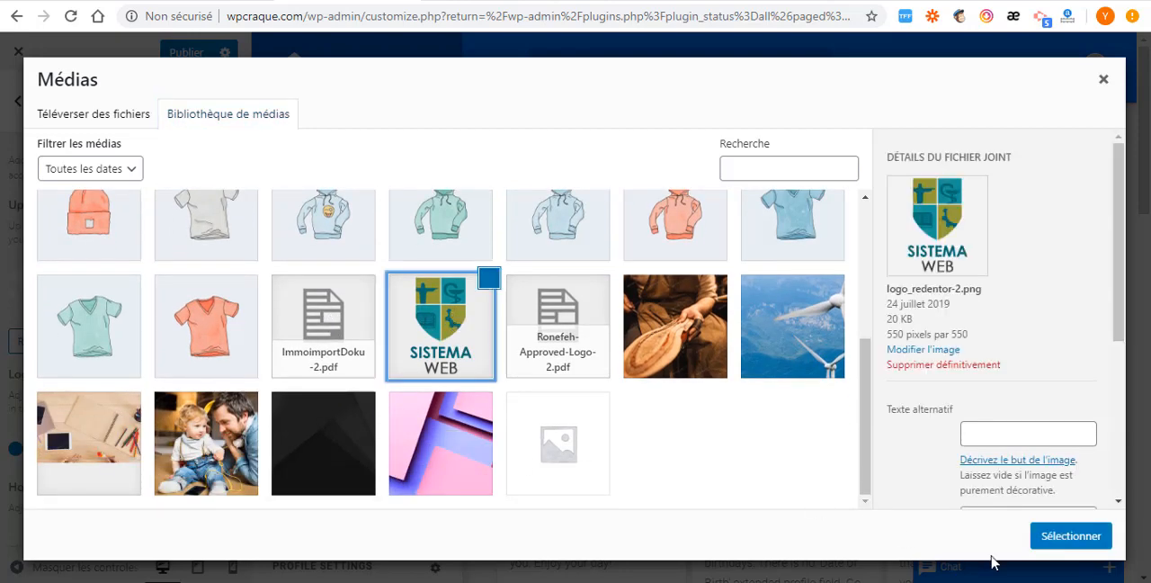
left_click(1069, 539)
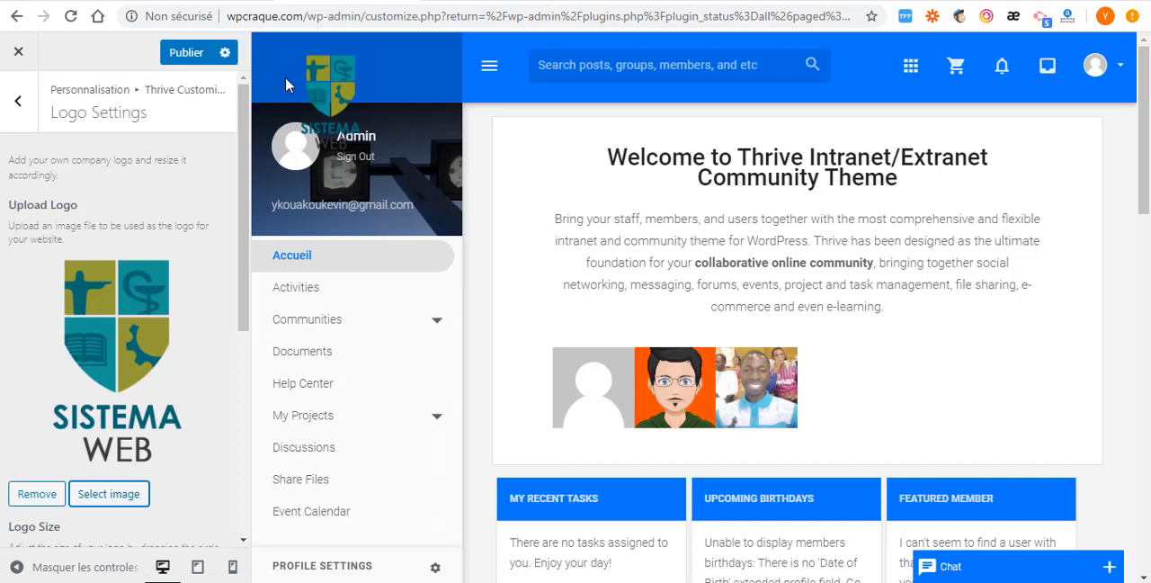
- Set the logo size to 148, its horizontal position to 26 and its vertical position to -44
scroll(22, 385, "down", 3)
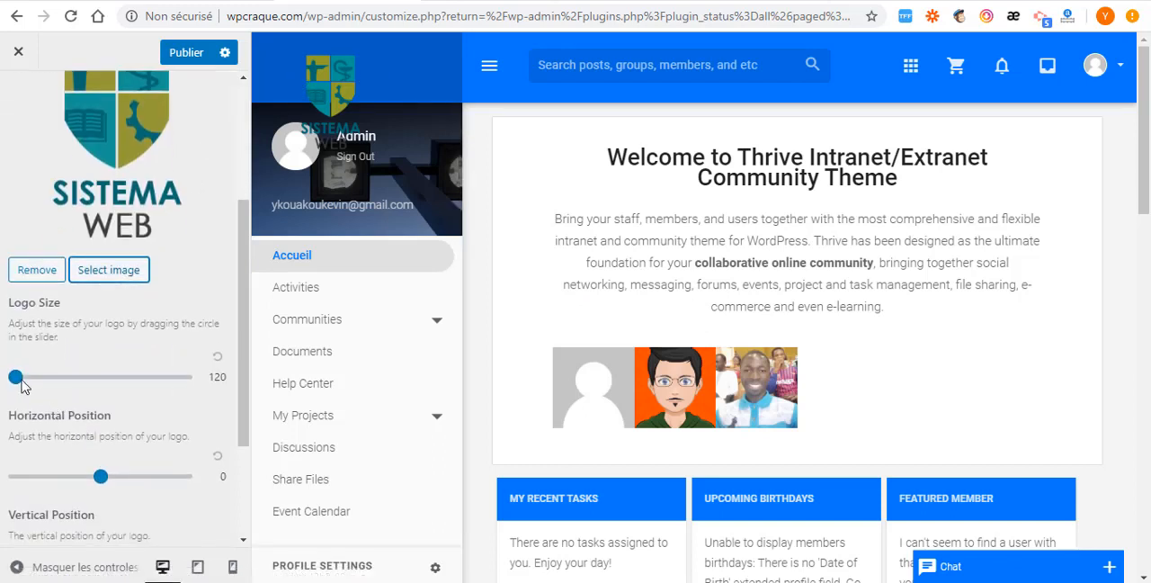
mouse_move(16, 378)
left_mouse_down()
mouse_move(53, 380)
mouse_move(15, 378)
left_mouse_up()
scroll(97, 476, "down", 1)
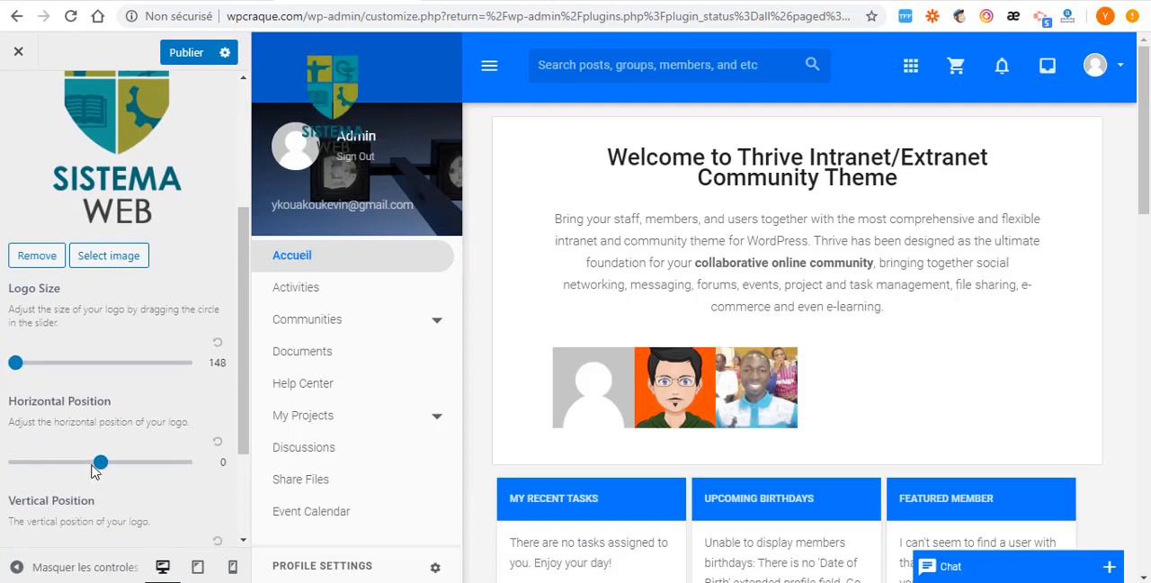
mouse_move(101, 428)
left_mouse_down()
mouse_move(79, 428)
mouse_move(123, 429)
left_mouse_up()
left_click_drag(101, 519, 62, 521)
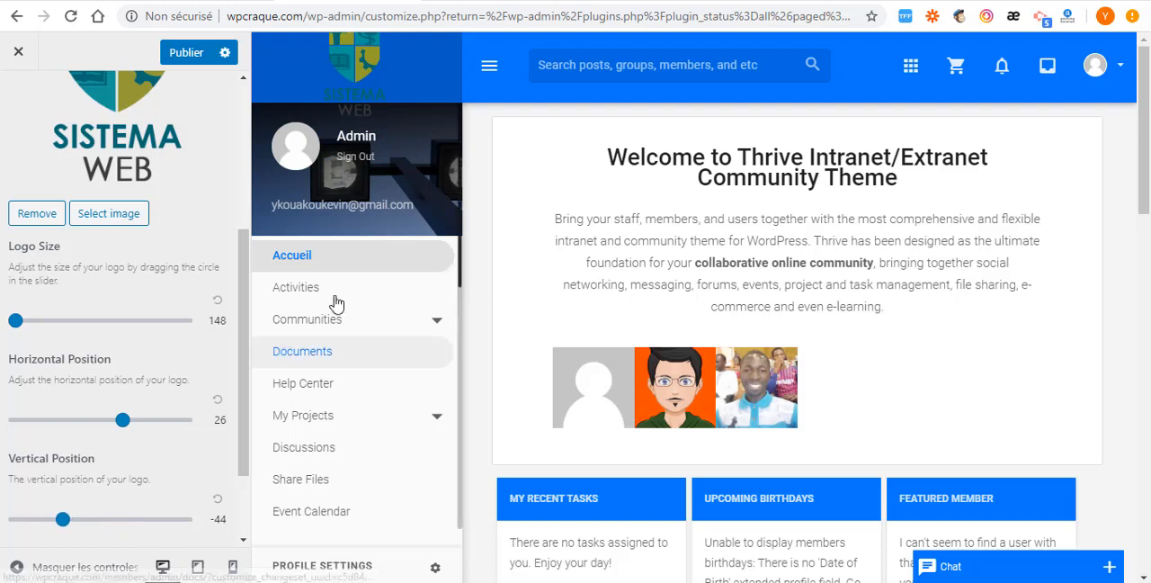
- Set the logo background color to rgba(32,8,15,0.24) and the logo size to 125, and leave Logo Settings
scroll(60, 520, "down", 2)
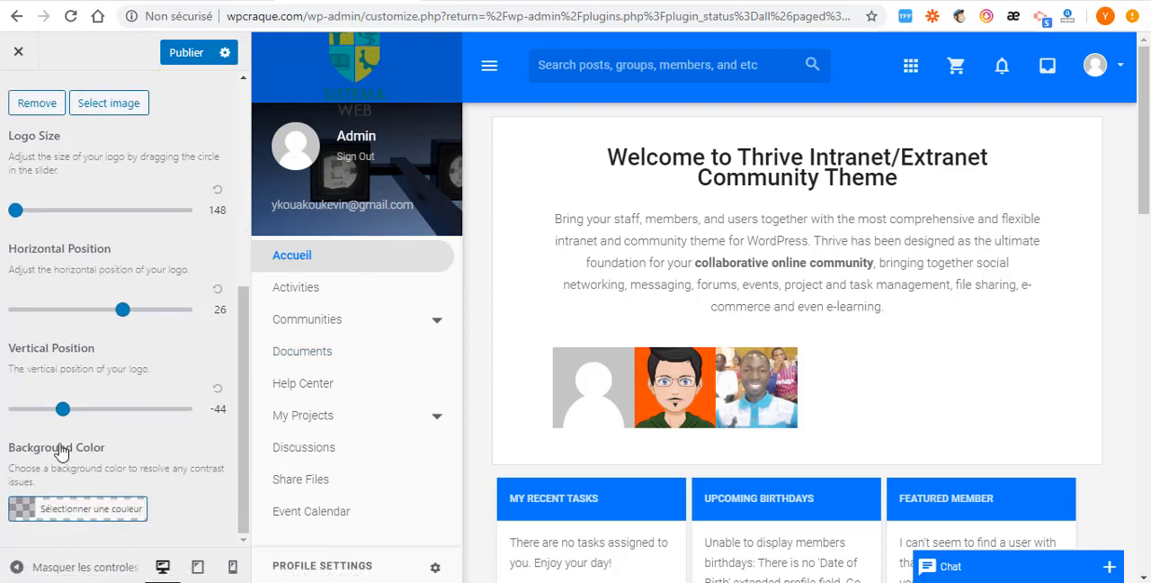
left_click(24, 509)
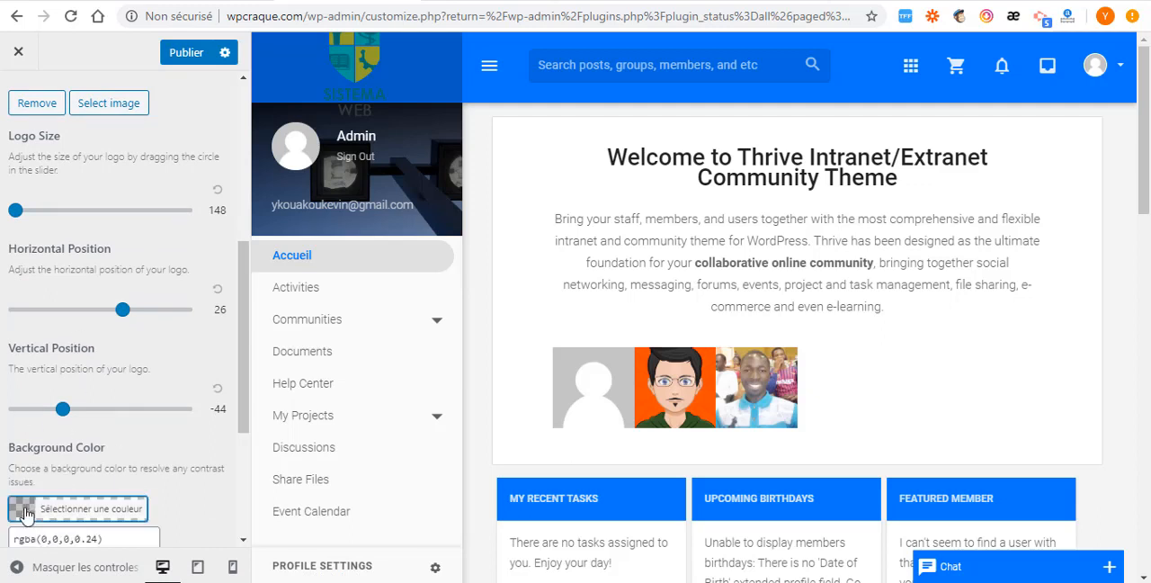
scroll(81, 503, "down", 3)
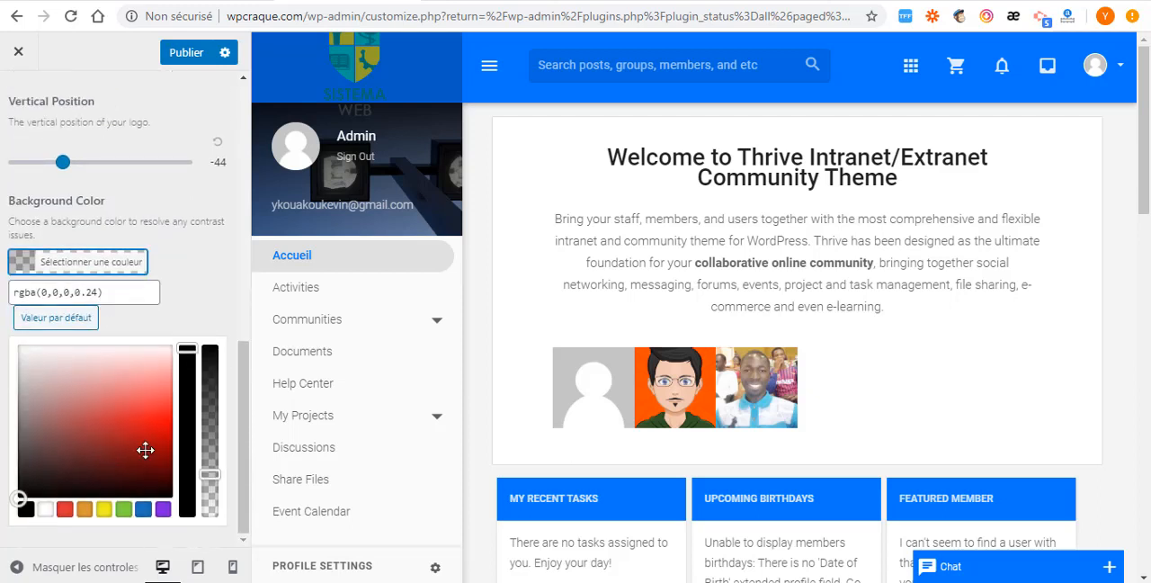
left_click_drag(145, 450, 178, 361)
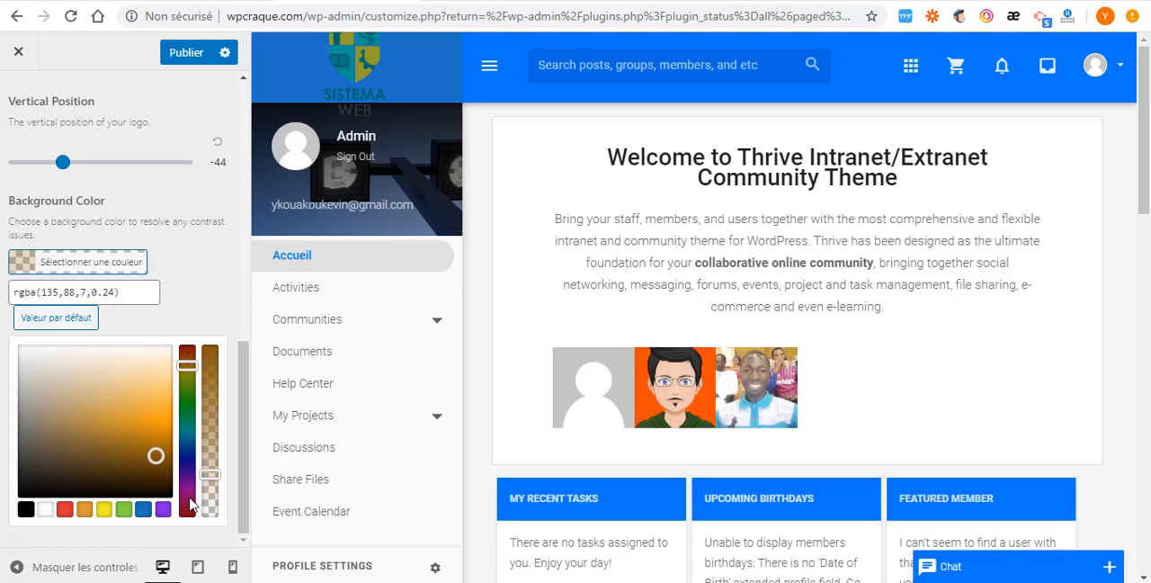
left_click_drag(189, 505, 106, 485)
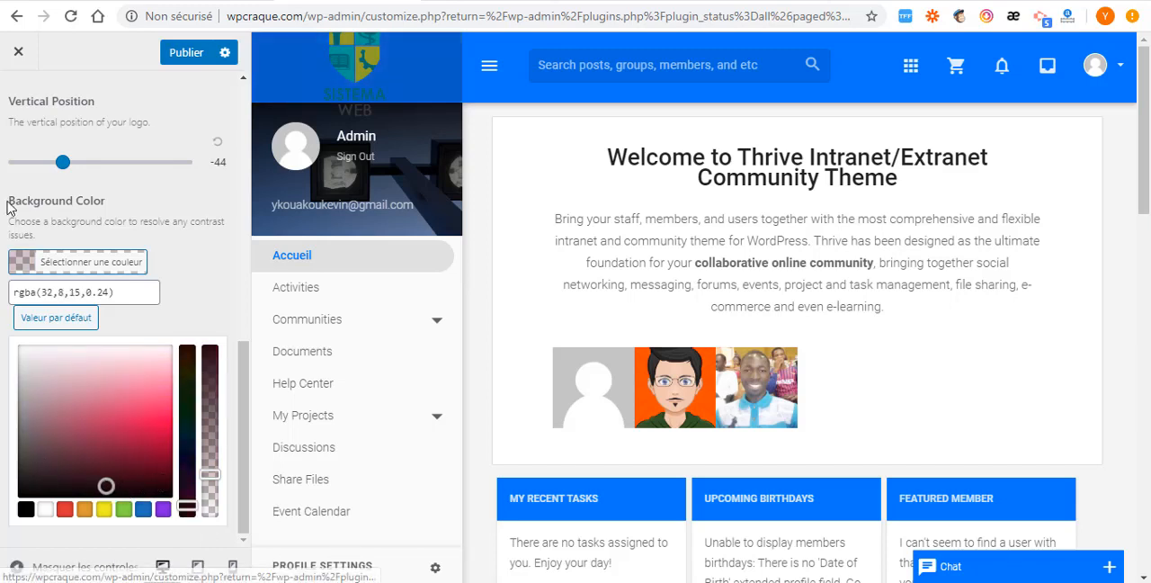
scroll(37, 171, "up", 3)
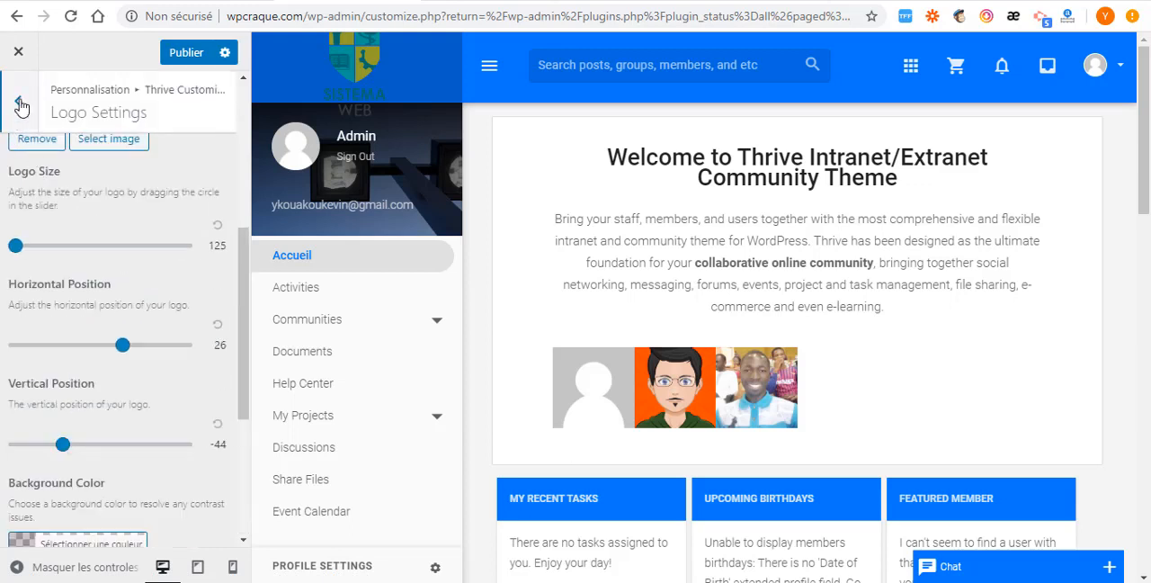
left_click(17, 102)
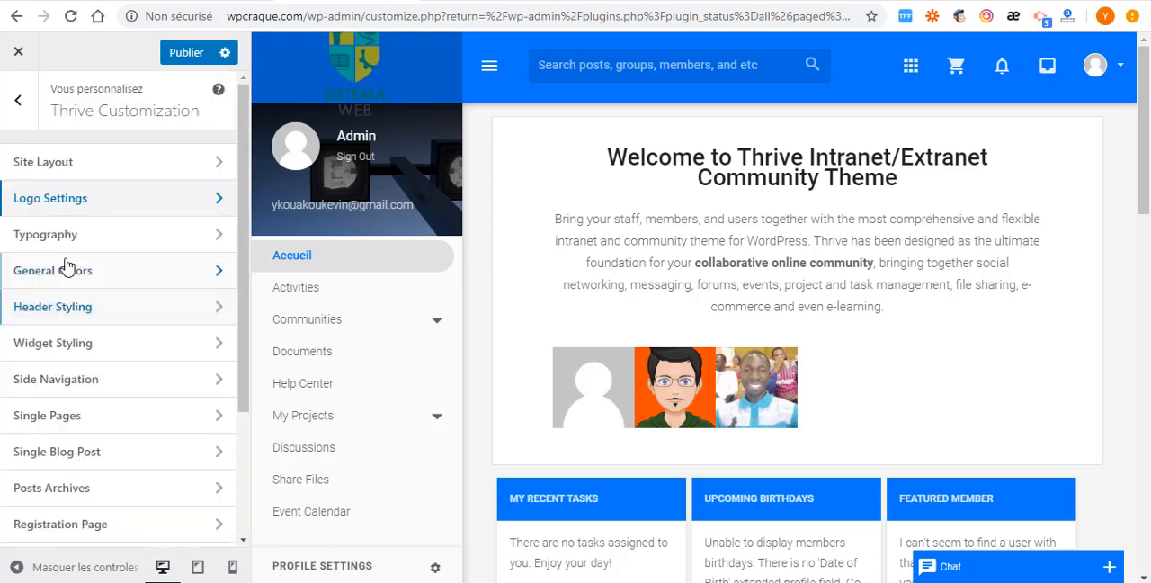
- Review the Typography options for the headers font, body font and font size, and return to the Thrive Customization sections
left_click(173, 244)
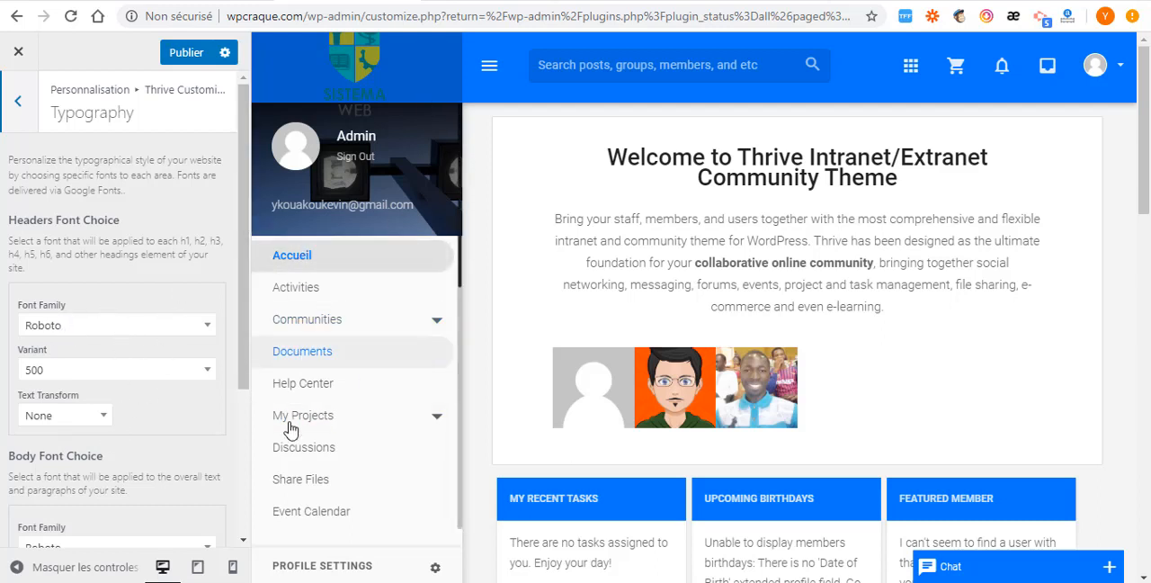
scroll(291, 429, "down", 2)
scroll(51, 432, "down", 3)
scroll(57, 437, "down", 1)
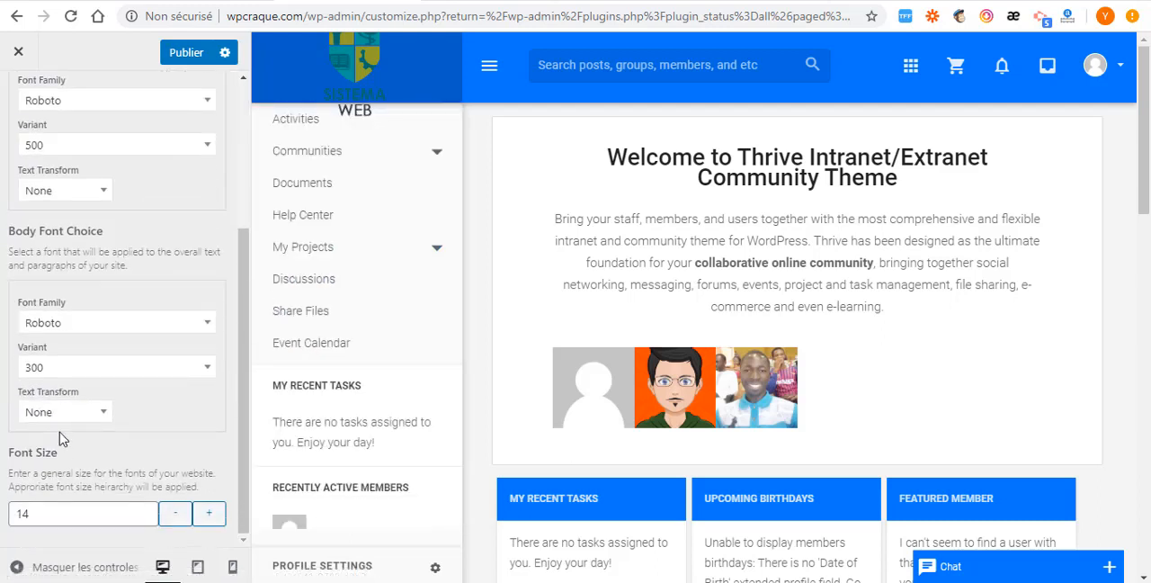
scroll(57, 472, "up", 5)
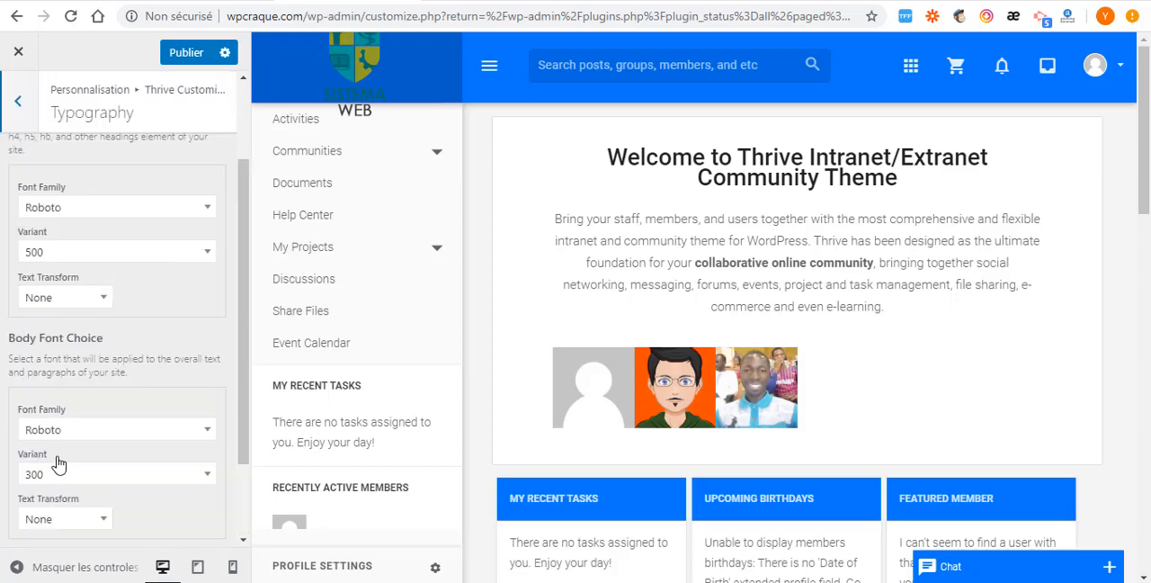
left_click(20, 102)
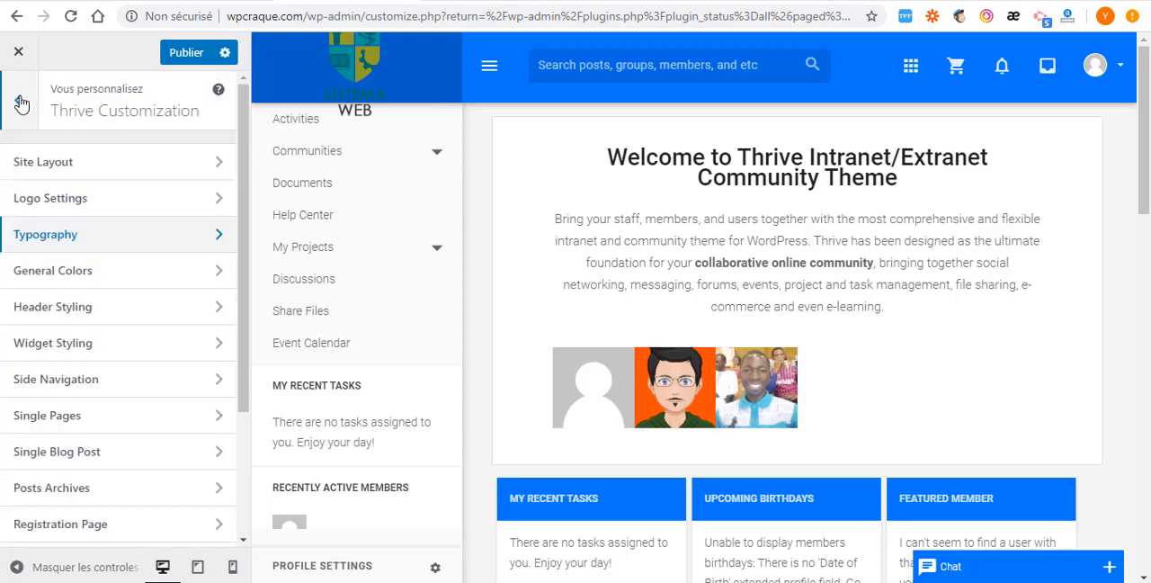
- Set the site's primary color to #ff00e1 in General Colors
left_click(149, 276)
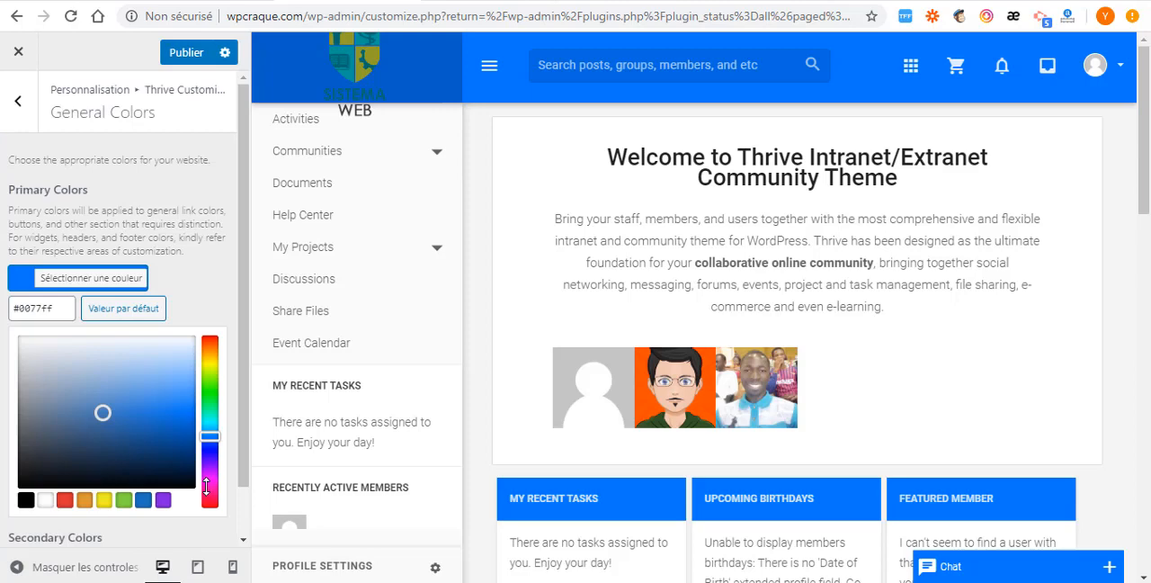
left_click(208, 481)
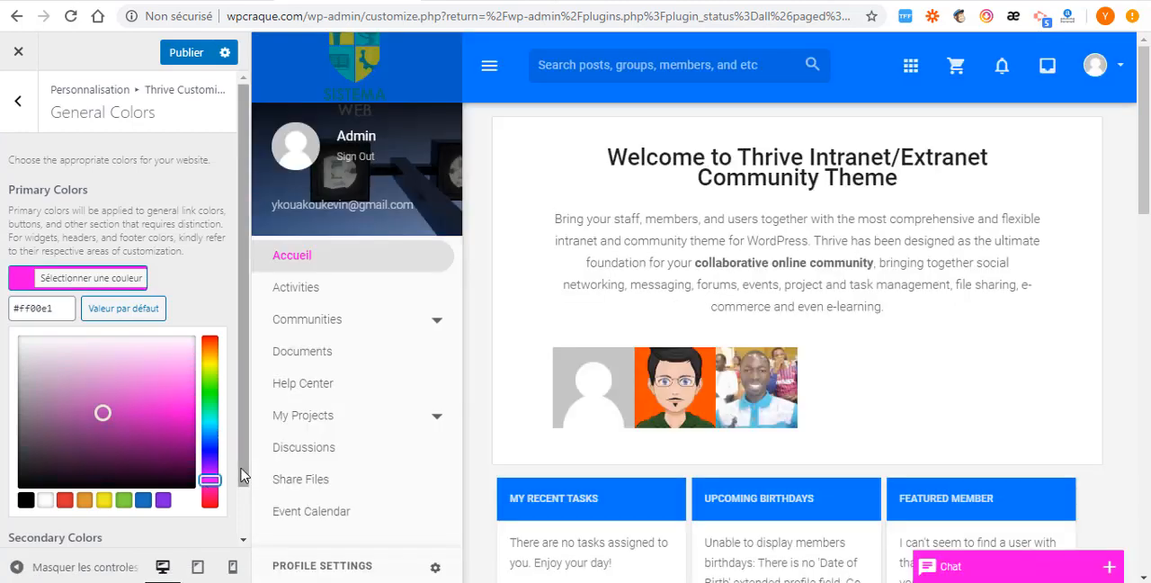
- Check the primary color on the chat box in the site preview by expanding and collapsing the chat
scroll(896, 510, "down", 2)
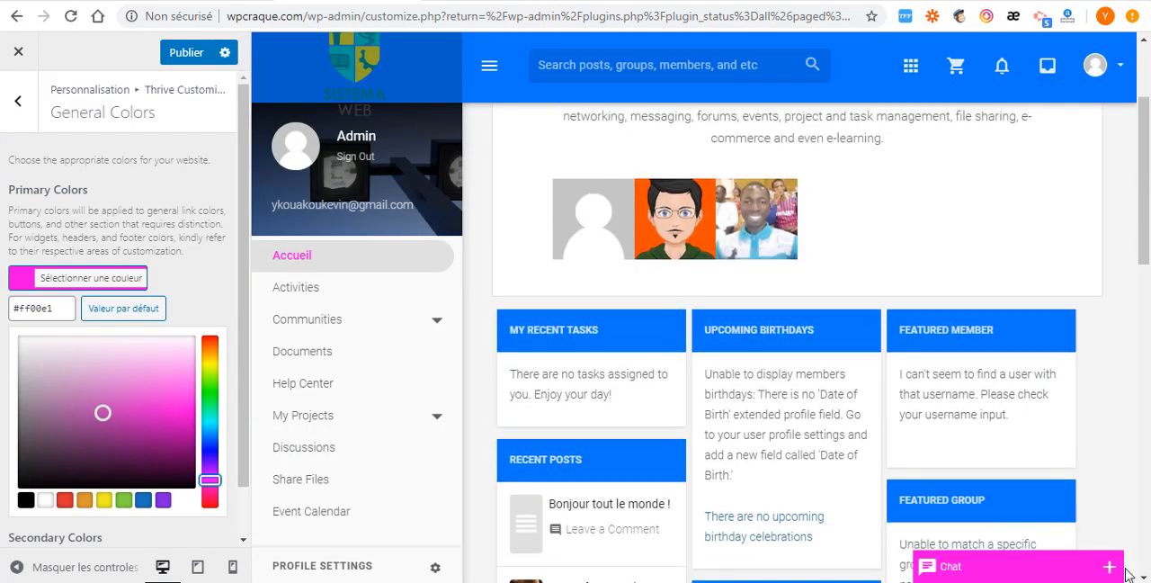
left_click(1111, 568)
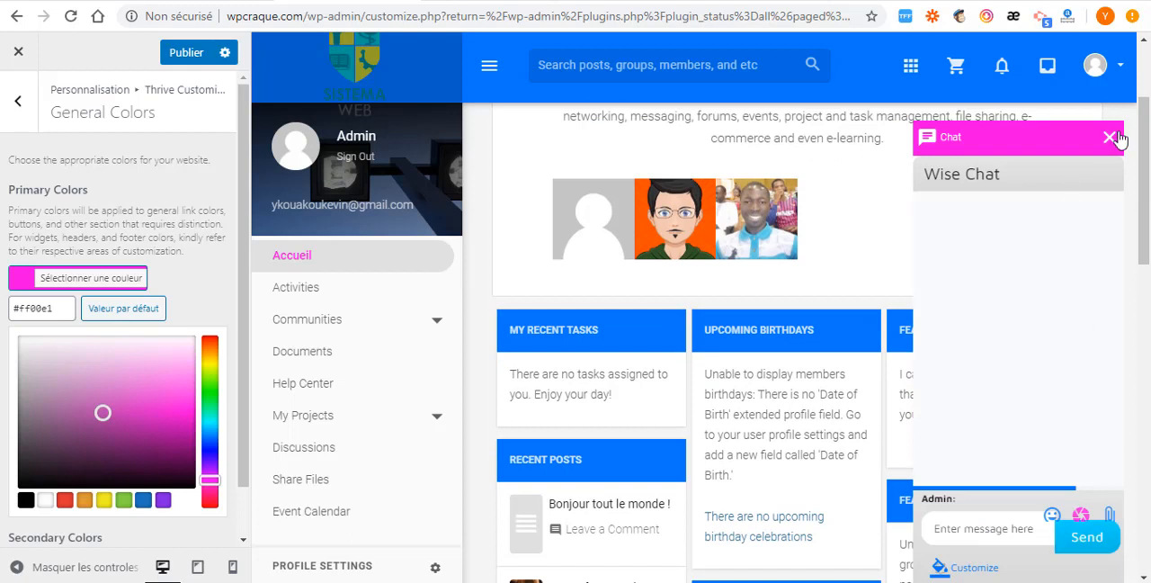
left_click(1061, 149)
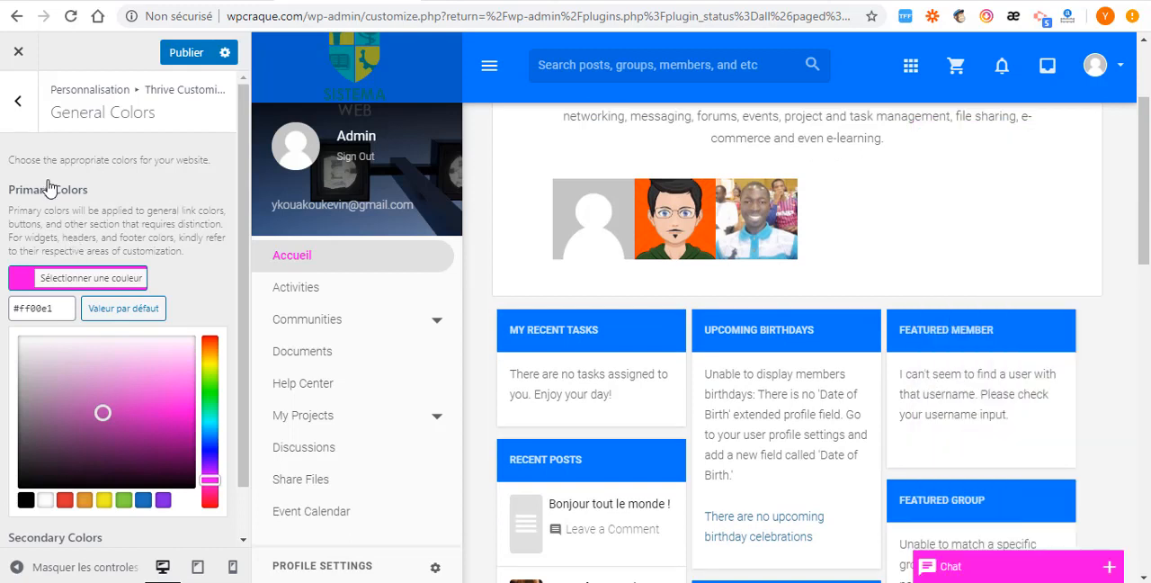
- Set the site's secondary color to #e5b032, publish the changes and return to the Thrive Customization sections
scroll(54, 449, "down", 1)
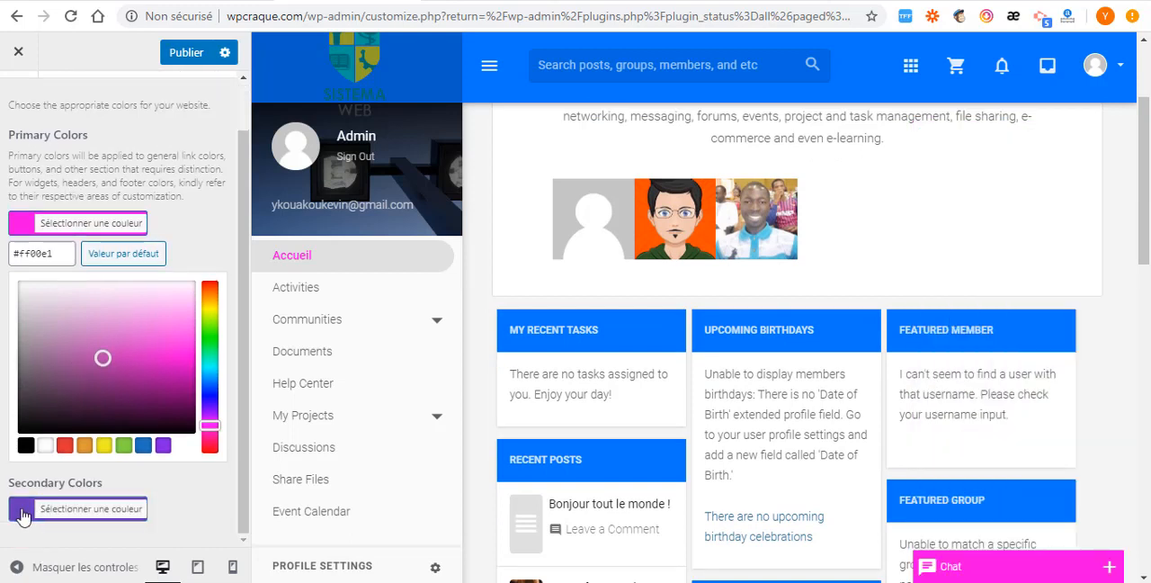
left_click(23, 510)
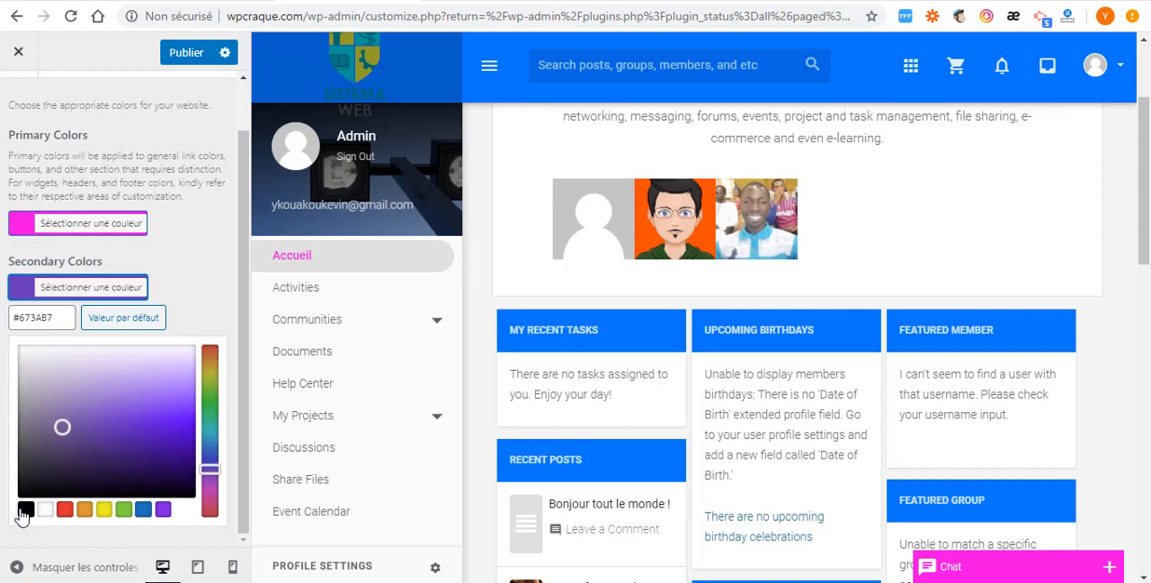
left_click(144, 470)
left_click(156, 415)
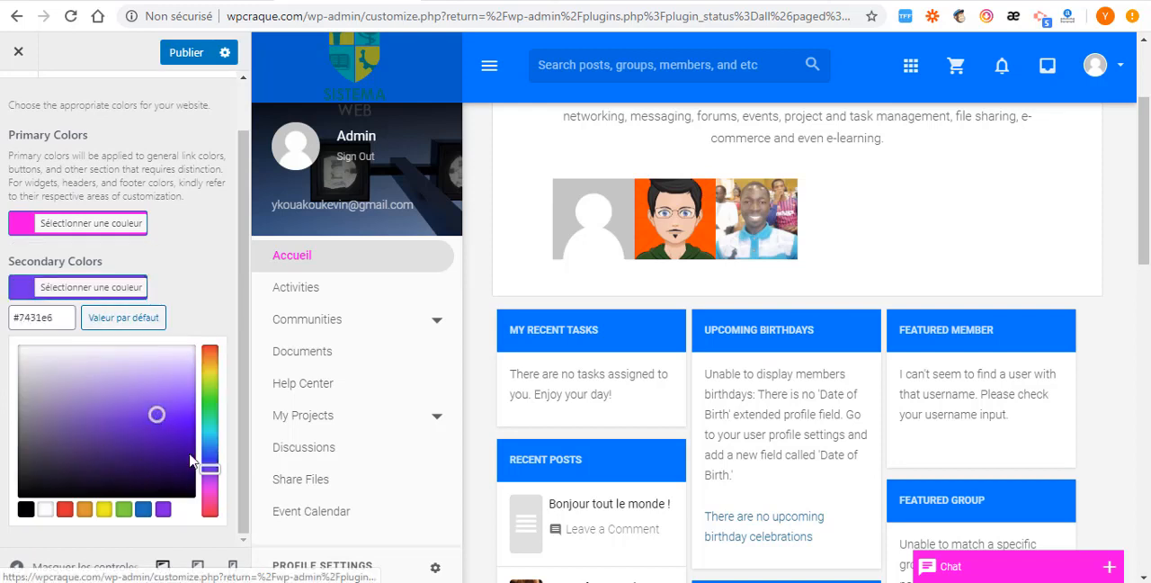
left_click(208, 370)
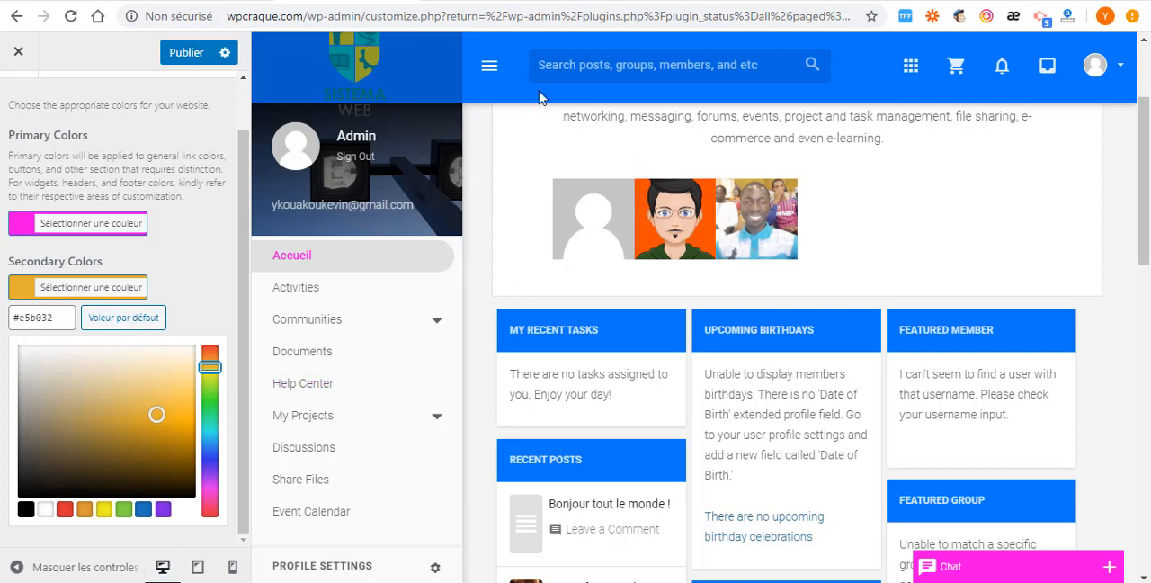
scroll(61, 253, "up", 1)
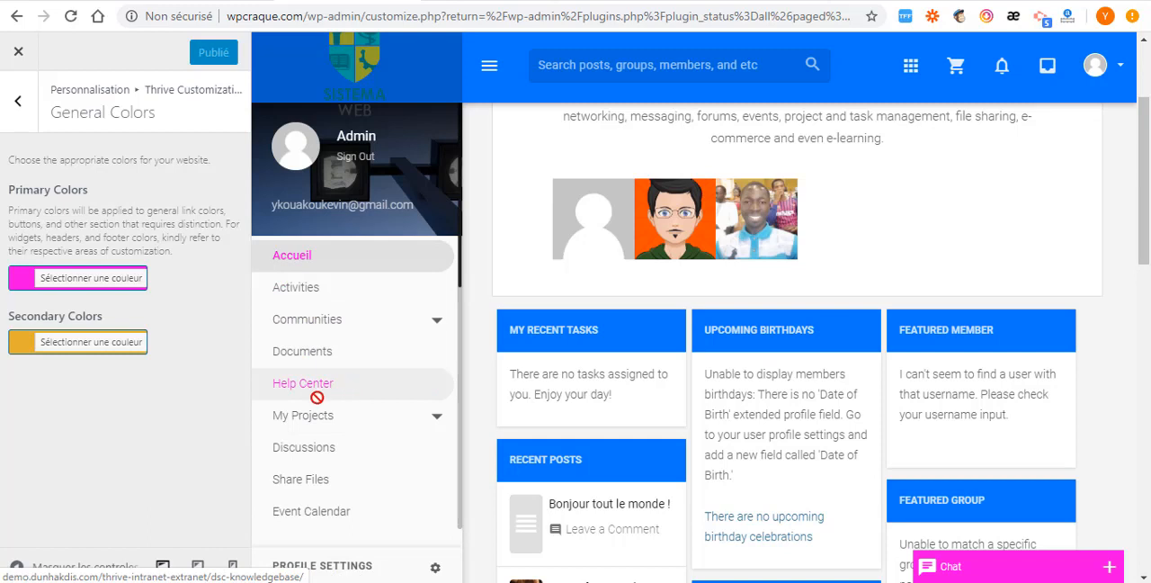
left_click(17, 99)
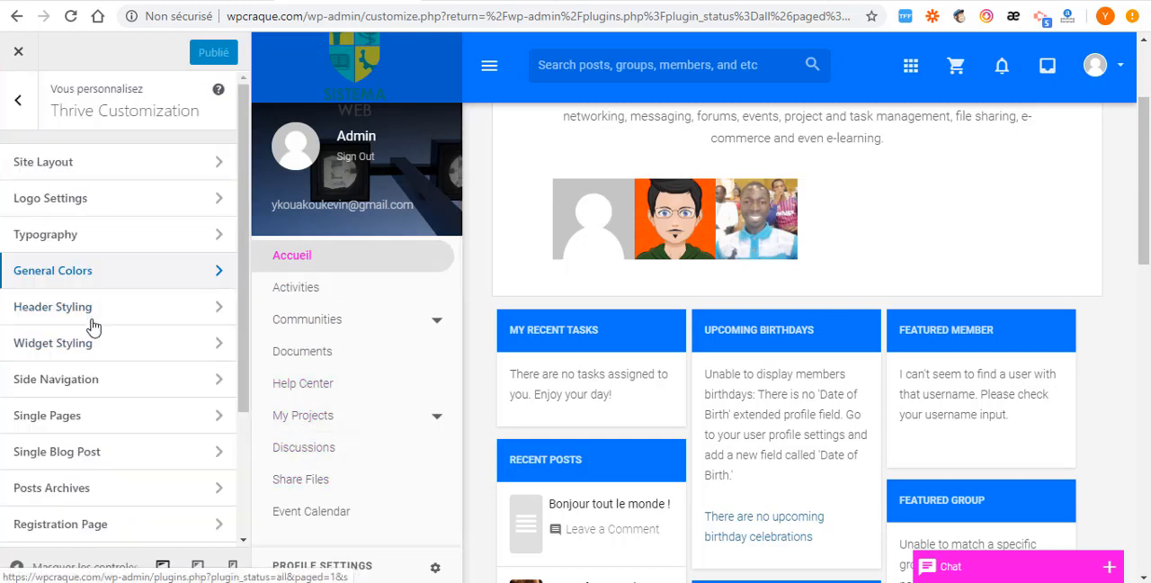
- Review the Header Styling and Widget Styling options, returning to the Thrive Customization sections after each
left_click(169, 315)
scroll(40, 396, "down", 1)
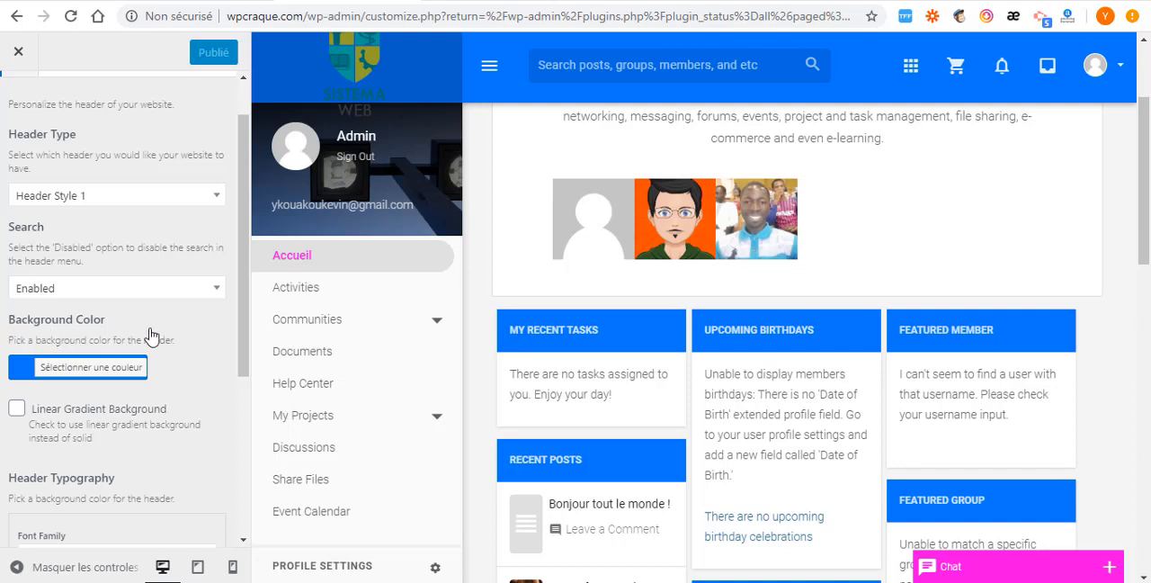
scroll(122, 344, "down", 3)
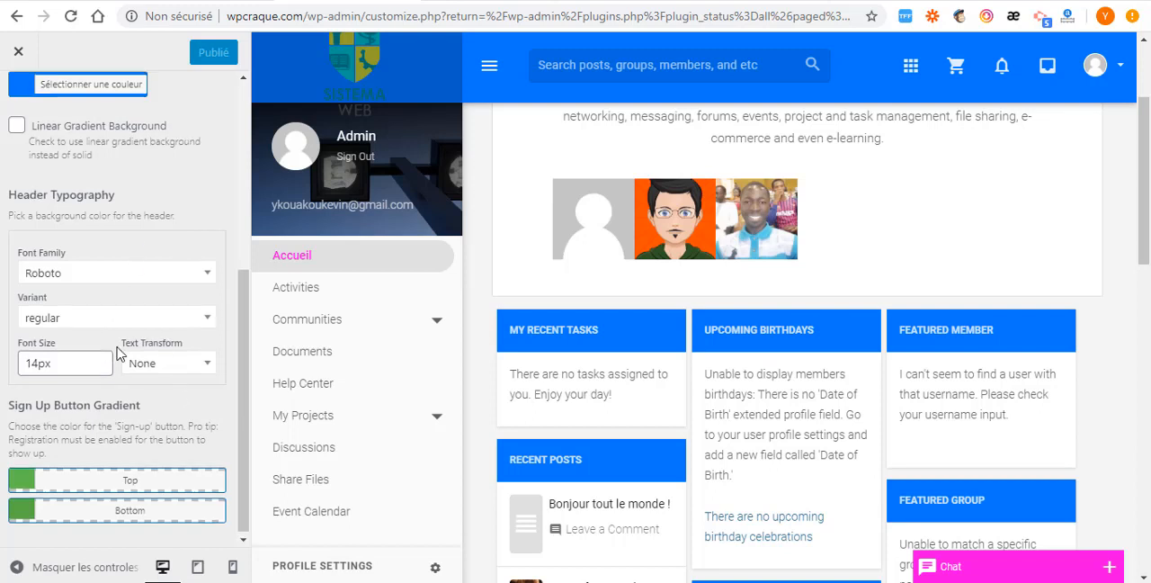
scroll(117, 353, "up", 4)
left_click(19, 104)
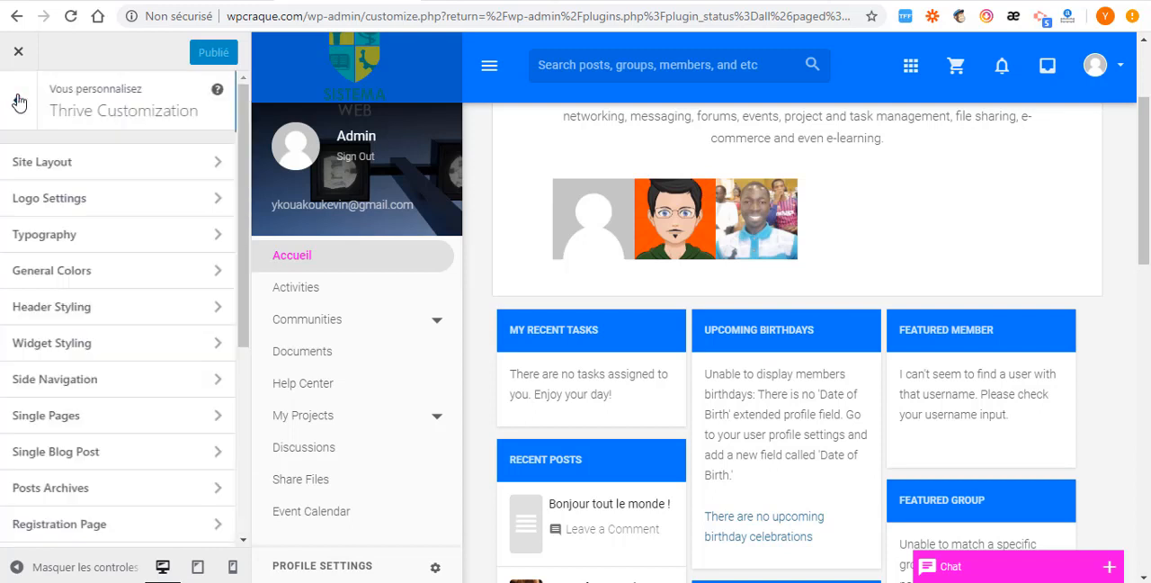
left_click(164, 350)
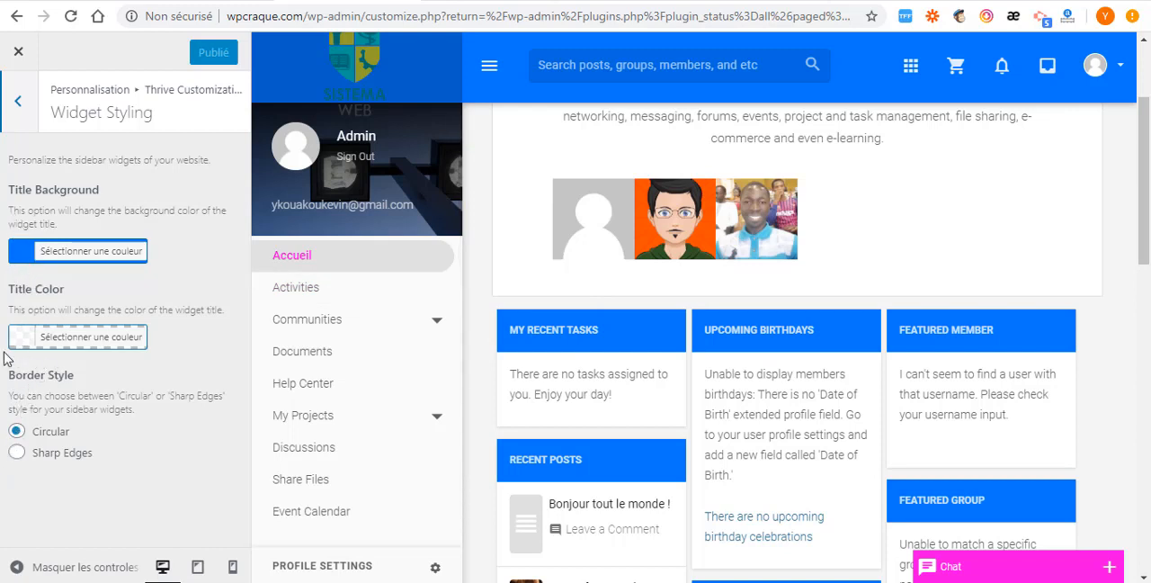
left_click(14, 104)
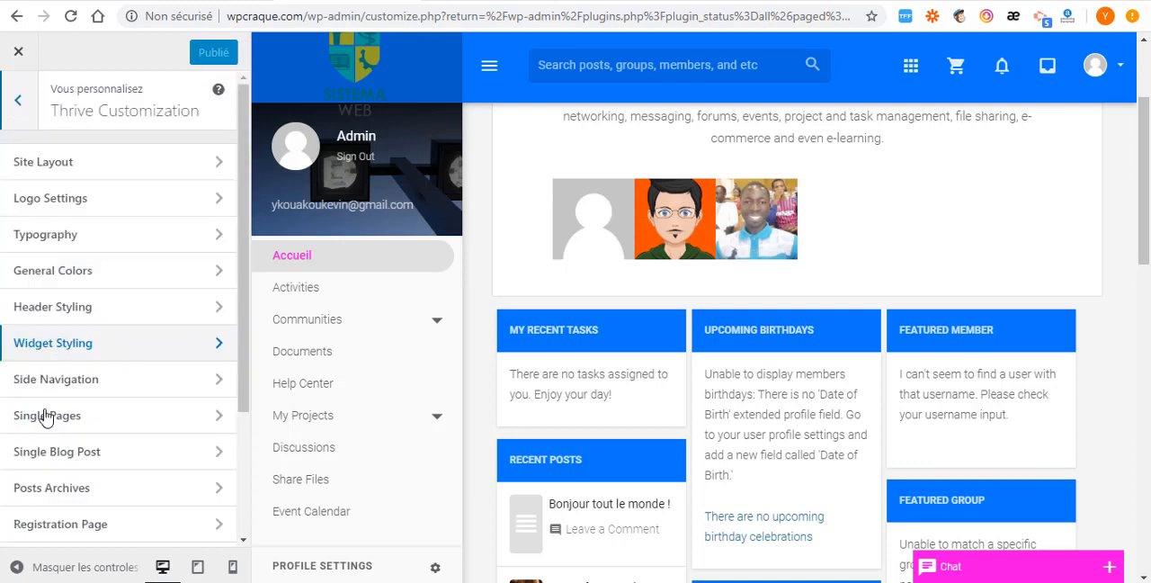
- Review the Side Navigation options, including the User Profile choices and logged-out text settings, and return to the section list
left_click(173, 388)
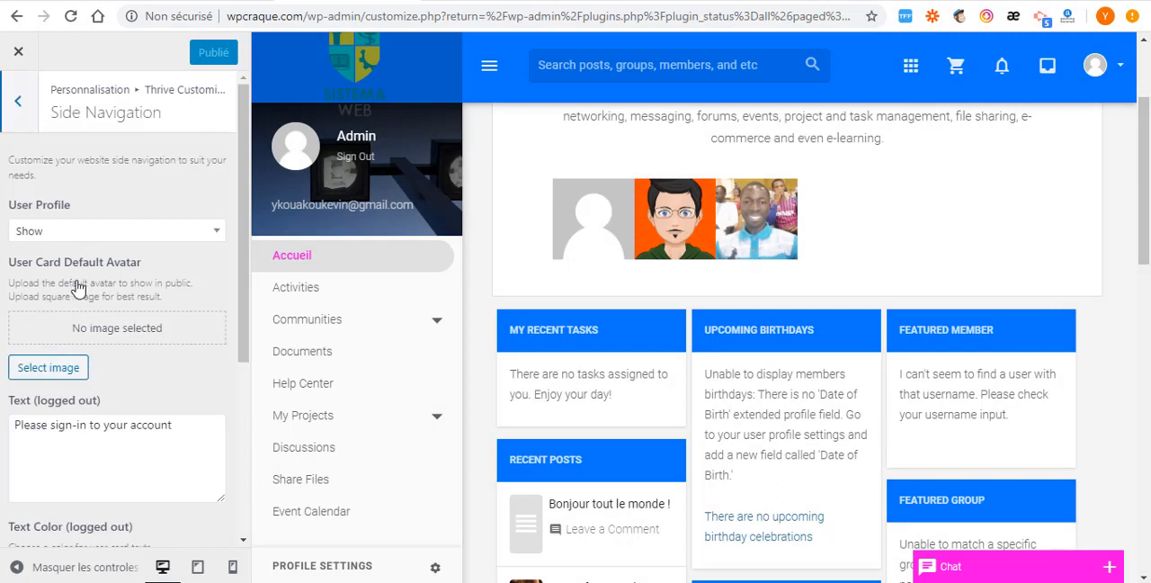
left_click(182, 232)
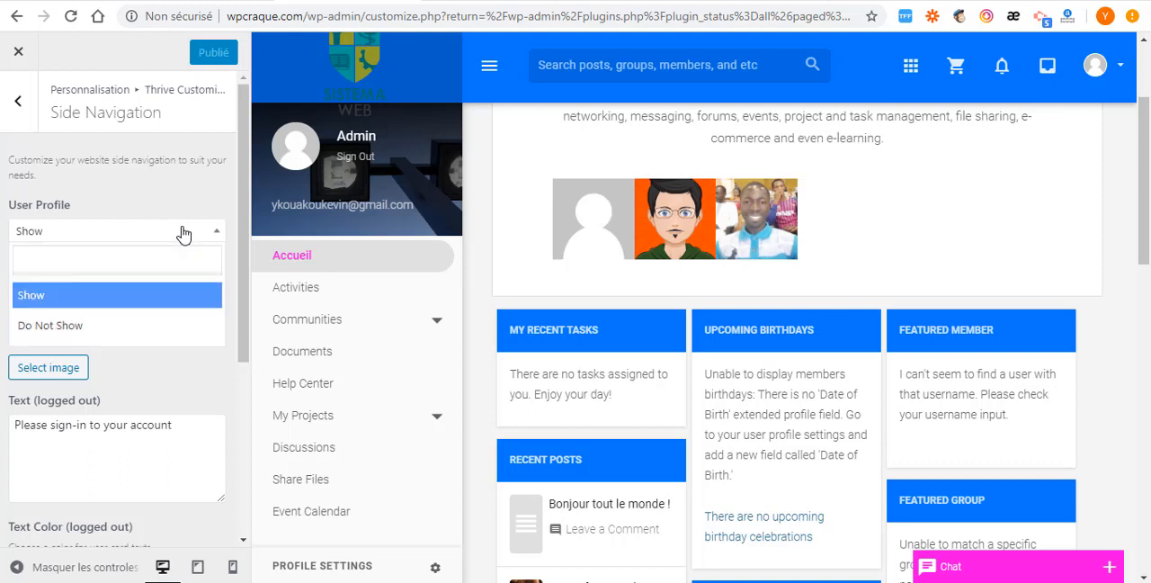
left_click(191, 234)
left_click(192, 234)
left_click(191, 234)
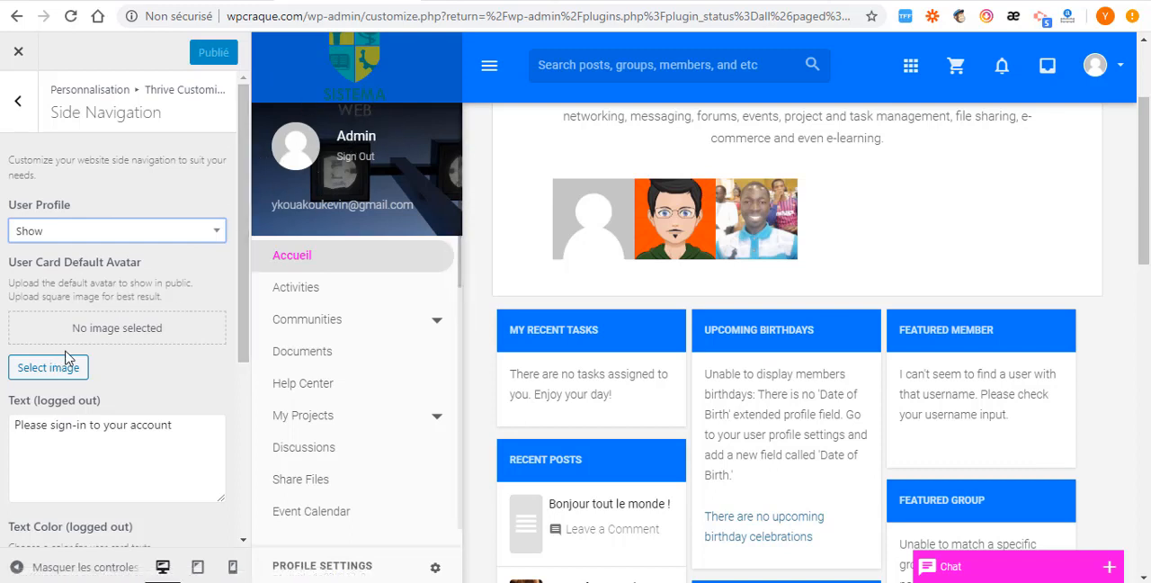
scroll(71, 413, "down", 1)
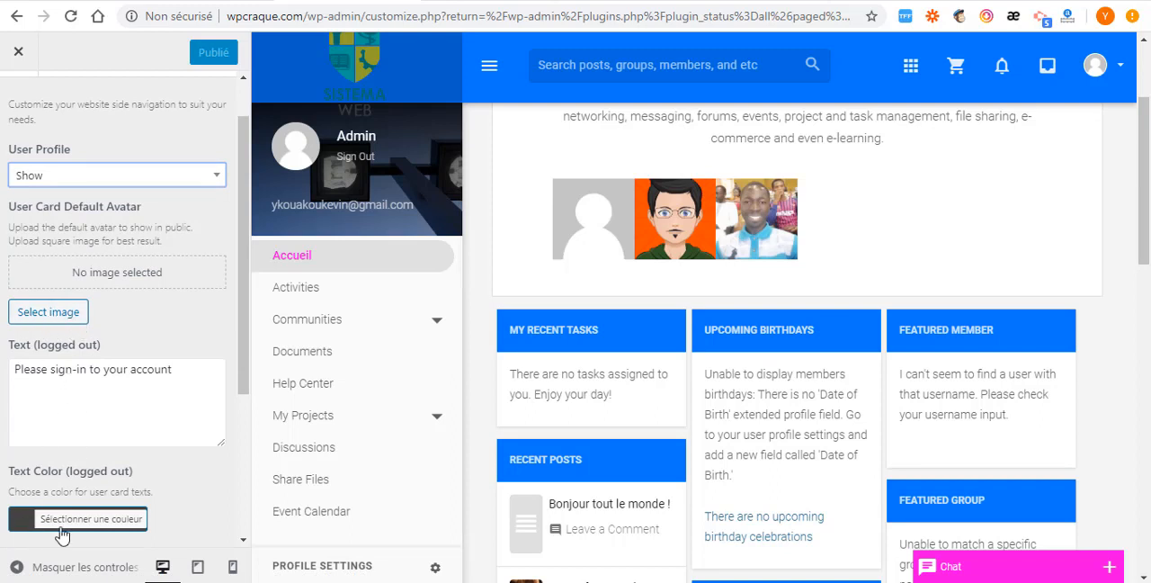
scroll(45, 166, "up", 1)
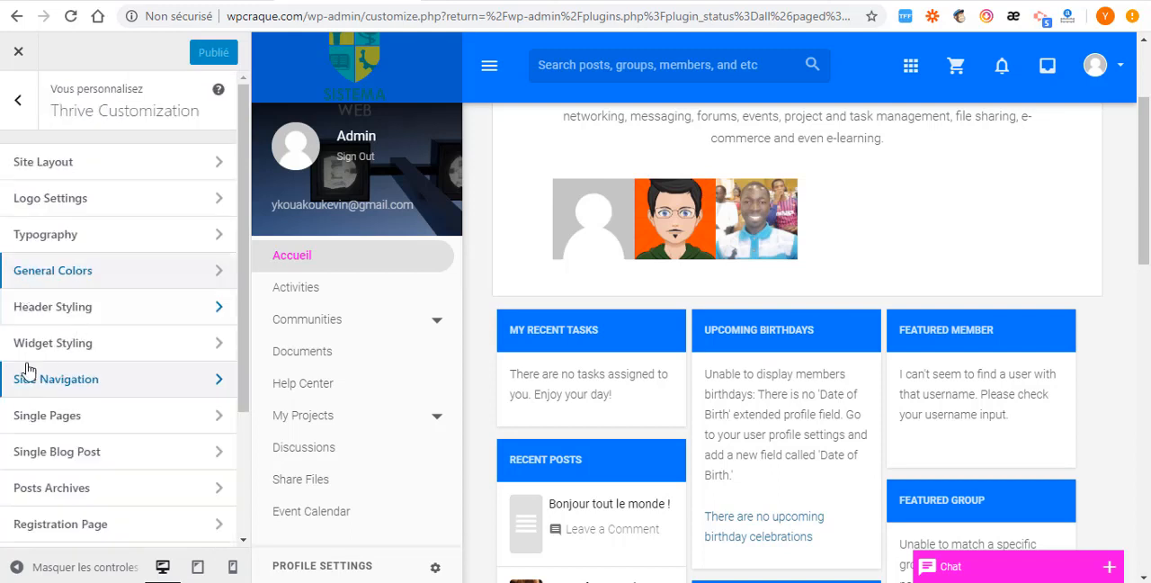
- Review the Single Pages options for page title color, alignment and secondary title, and return to the section list
scroll(65, 369, "down", 1)
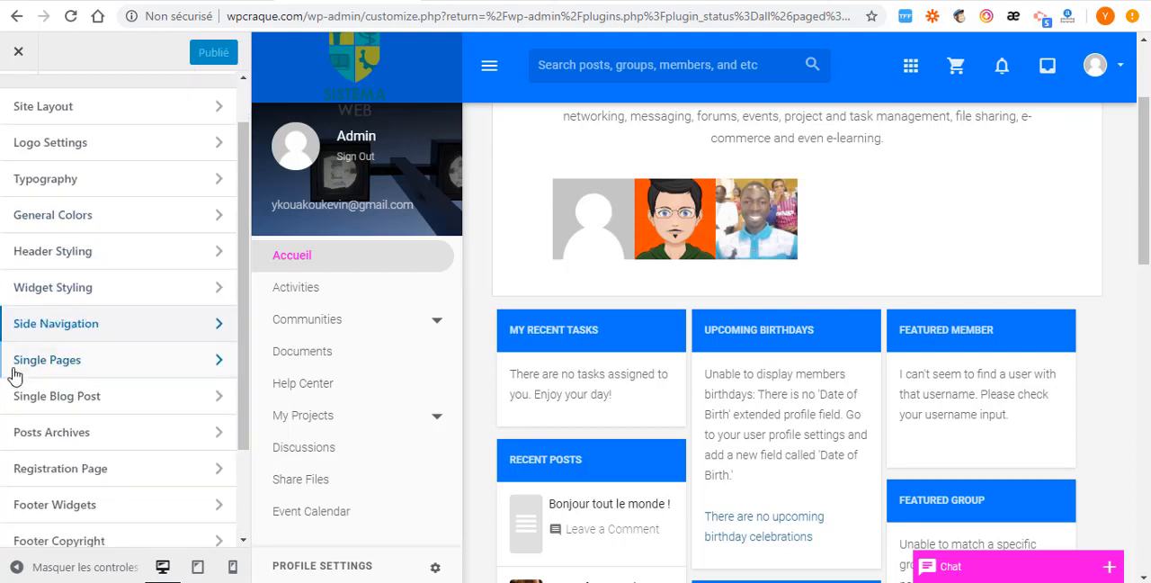
left_click(156, 371)
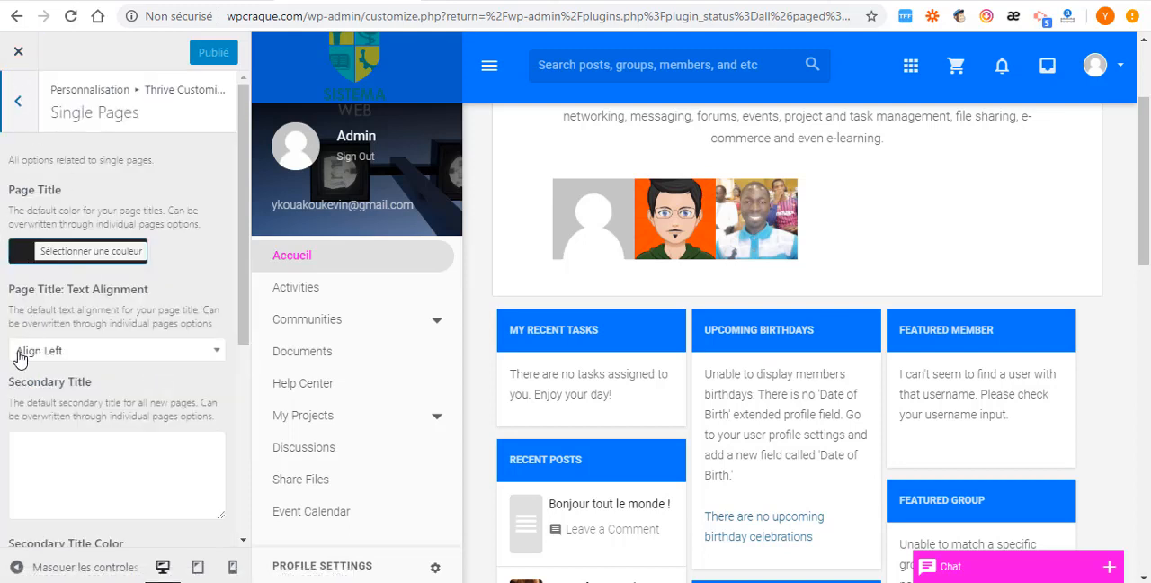
key("Escape")
- Review the Facebook and Google login settings in Social Connect and return to the Thrive Customization sections
scroll(62, 360, "down", 2)
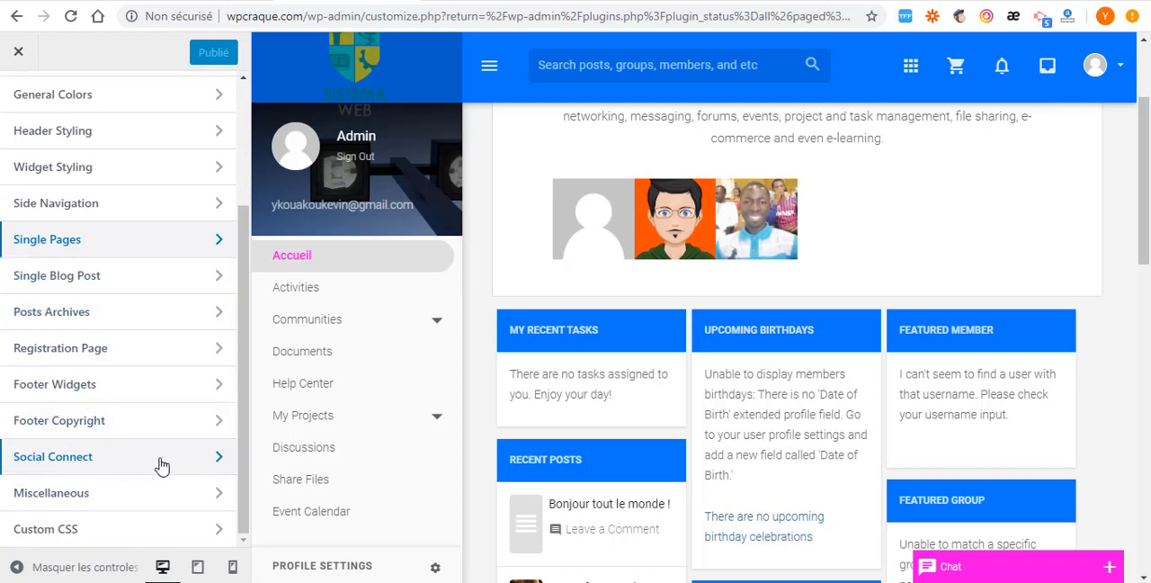
left_click(190, 467)
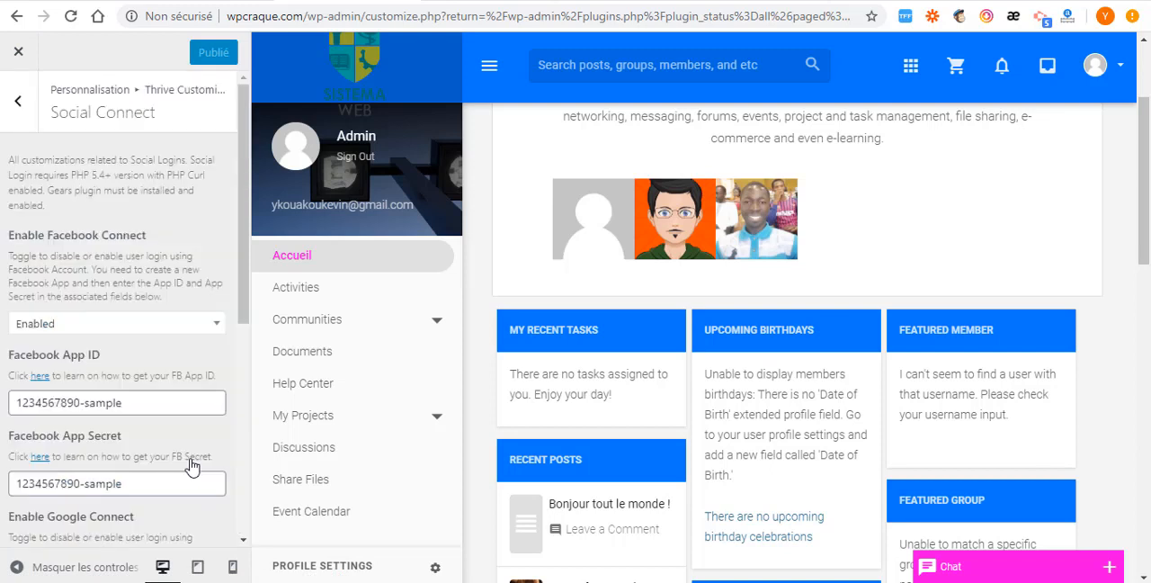
scroll(40, 365, "down", 5)
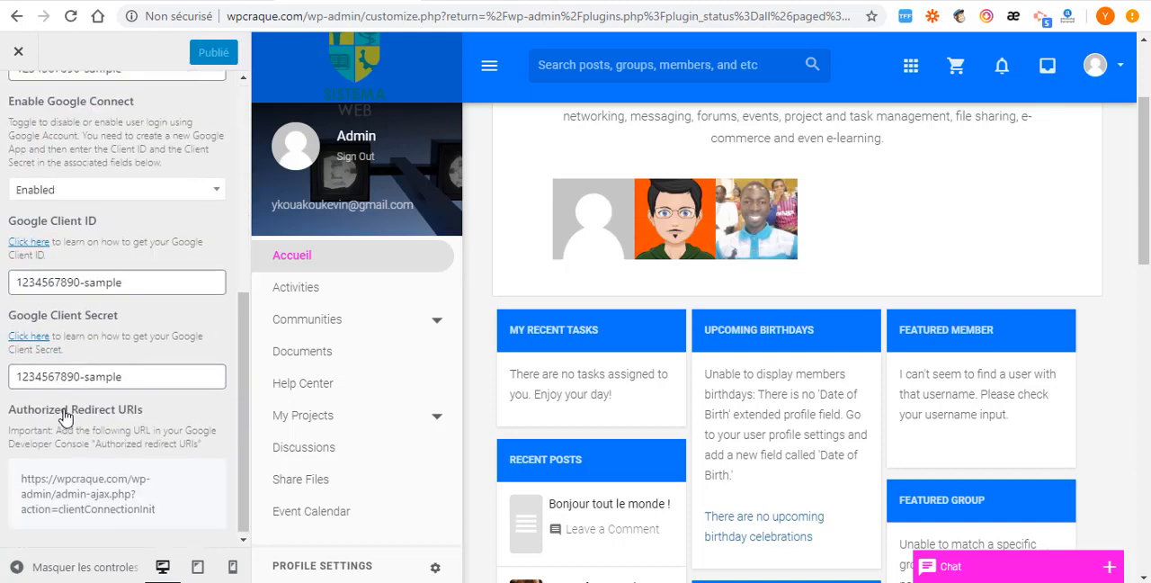
scroll(26, 342, "up", 5)
left_click(19, 105)
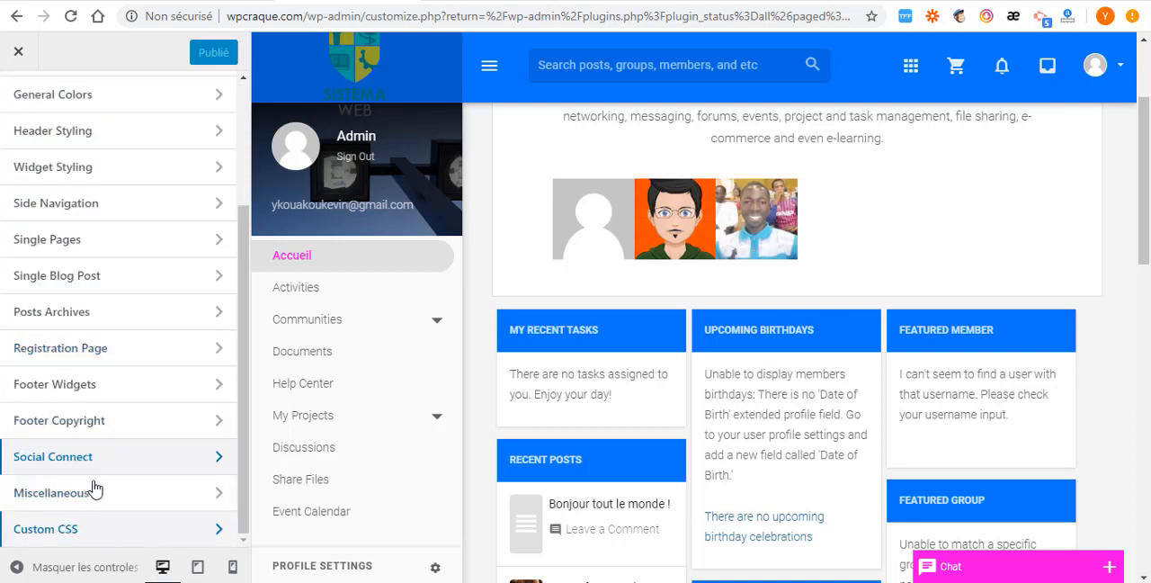
- Open the Footer Copyright settings and locate the copyright line's website name placeholder in the preview's footer
left_click(160, 425)
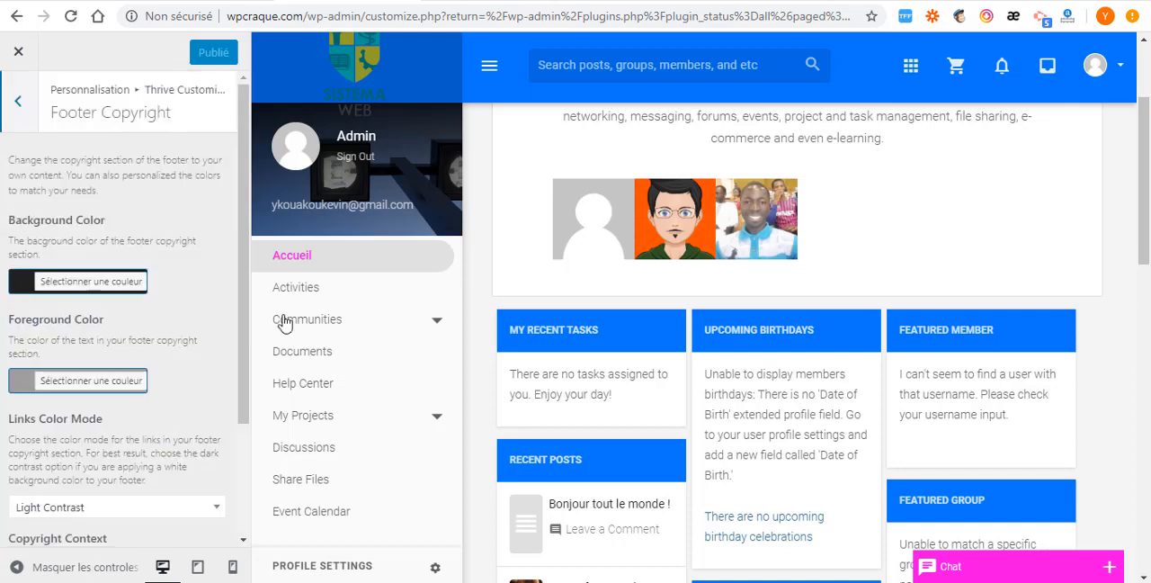
scroll(77, 462, "down", 1)
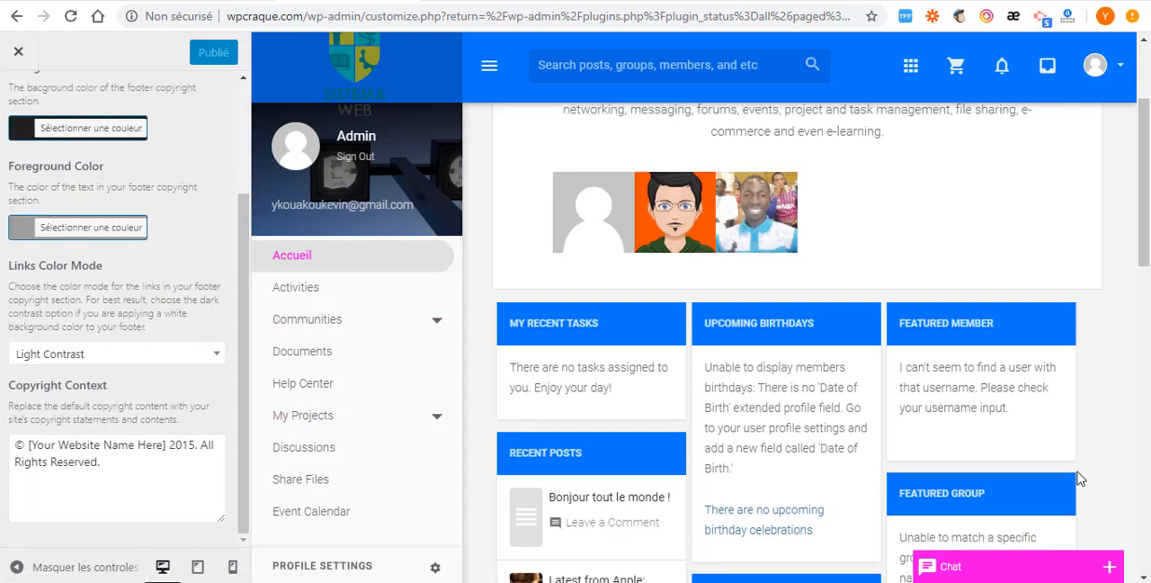
scroll(1043, 477, "down", 10)
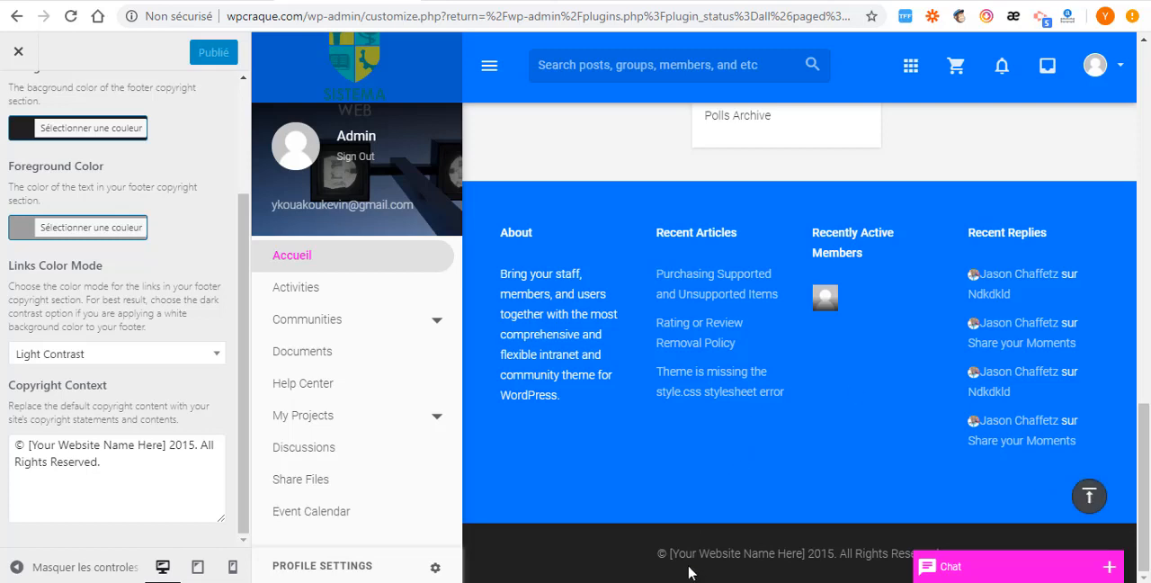
left_click_drag(687, 553, 797, 552)
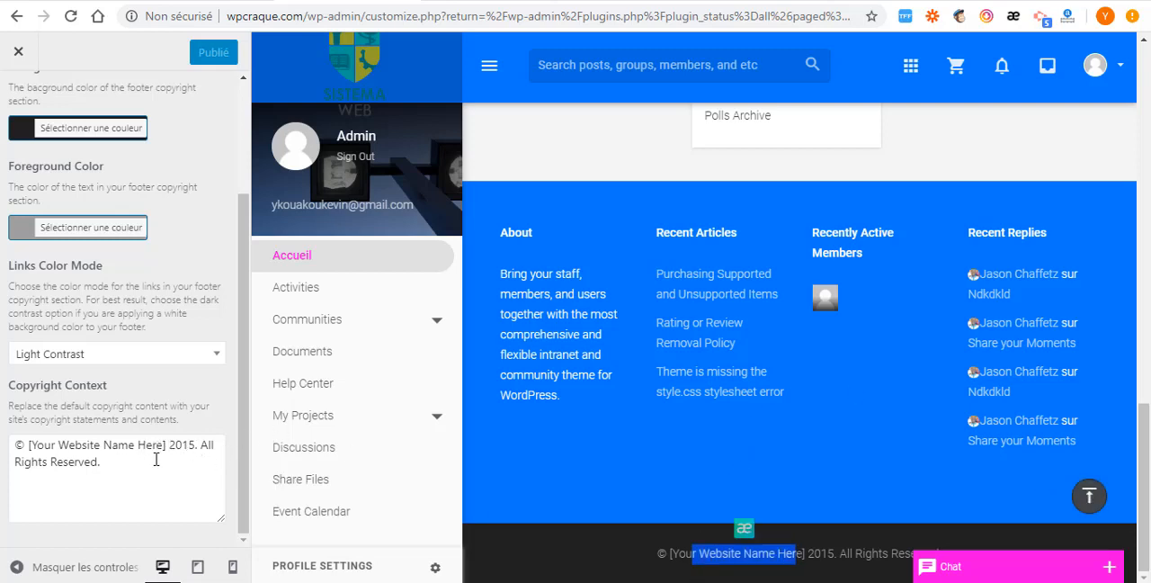
- Replace the website name placeholder inside the brackets of the footer copyright text with "wpcraque"
triple_click(53, 458)
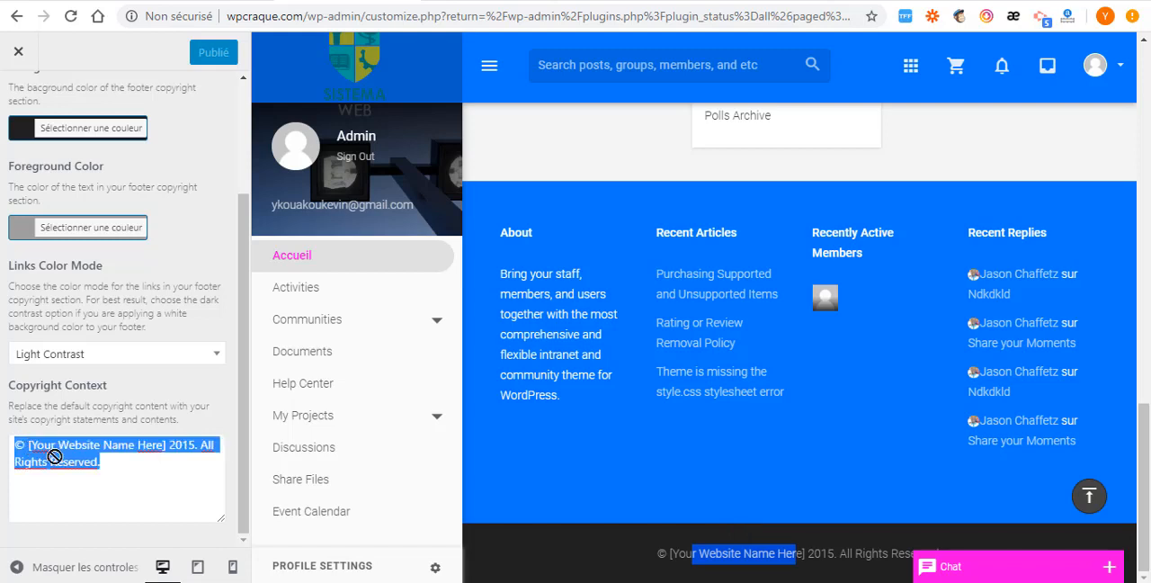
left_click(52, 458)
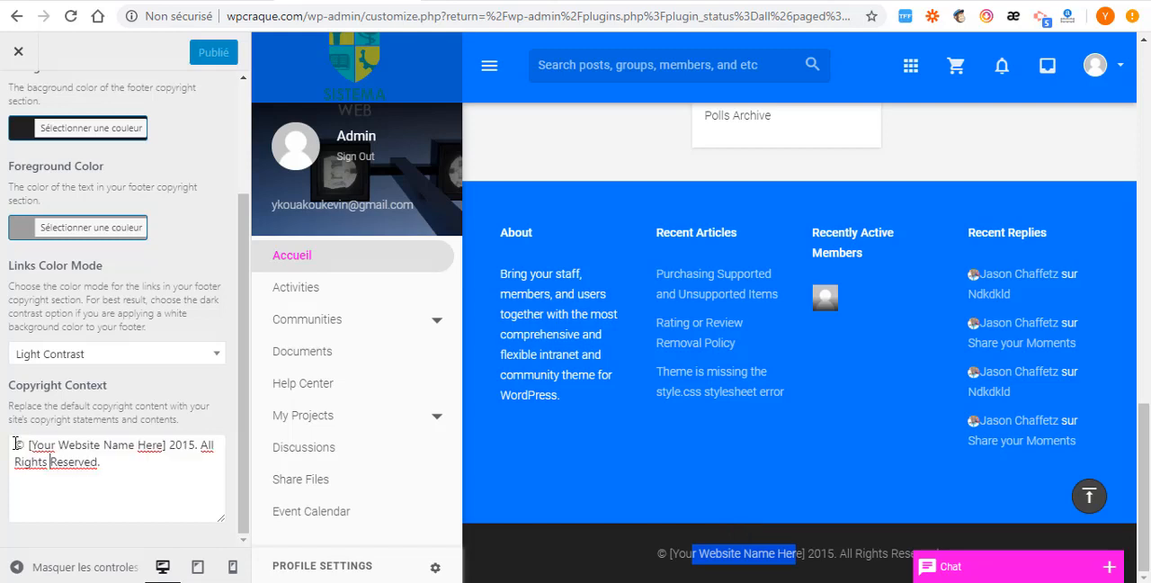
left_click_drag(79, 461, 100, 471)
left_click(101, 460)
left_click_drag(163, 445, 39, 439)
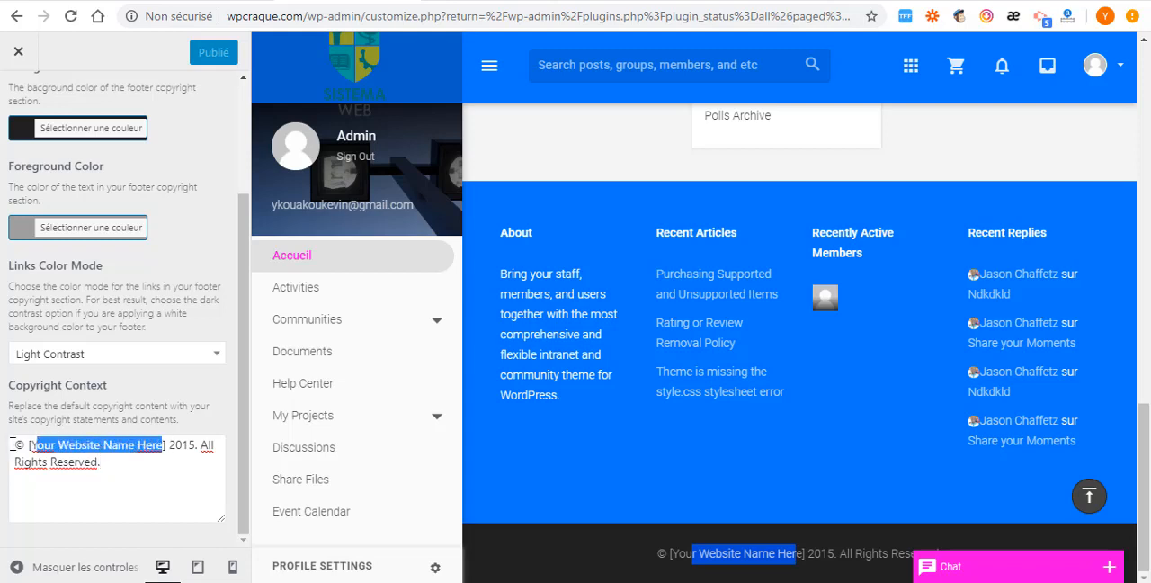
type("w")
type("opcraqu")
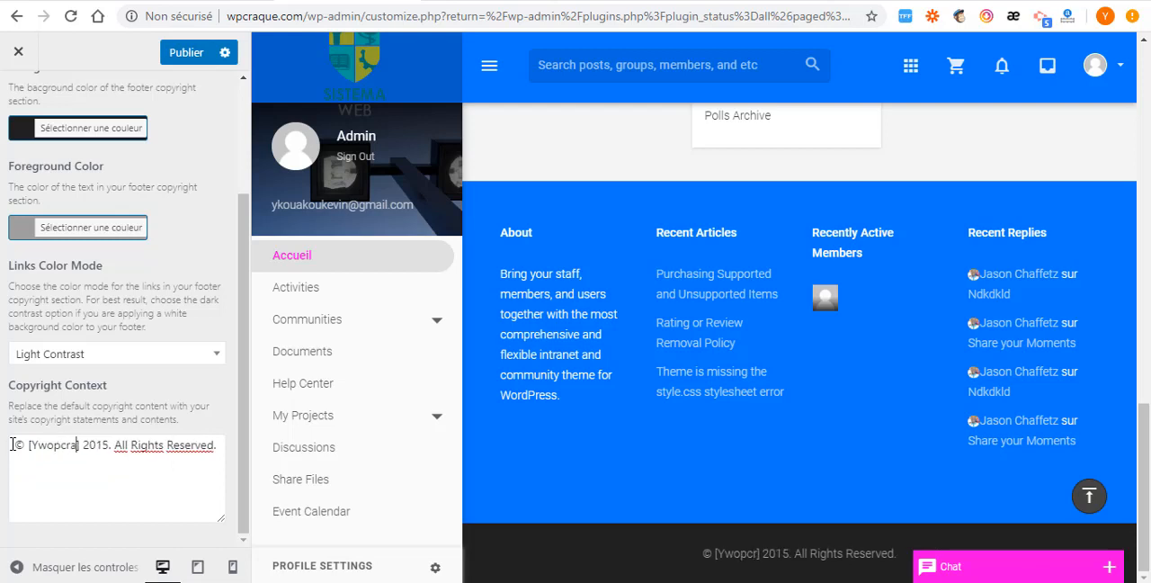
type("e")
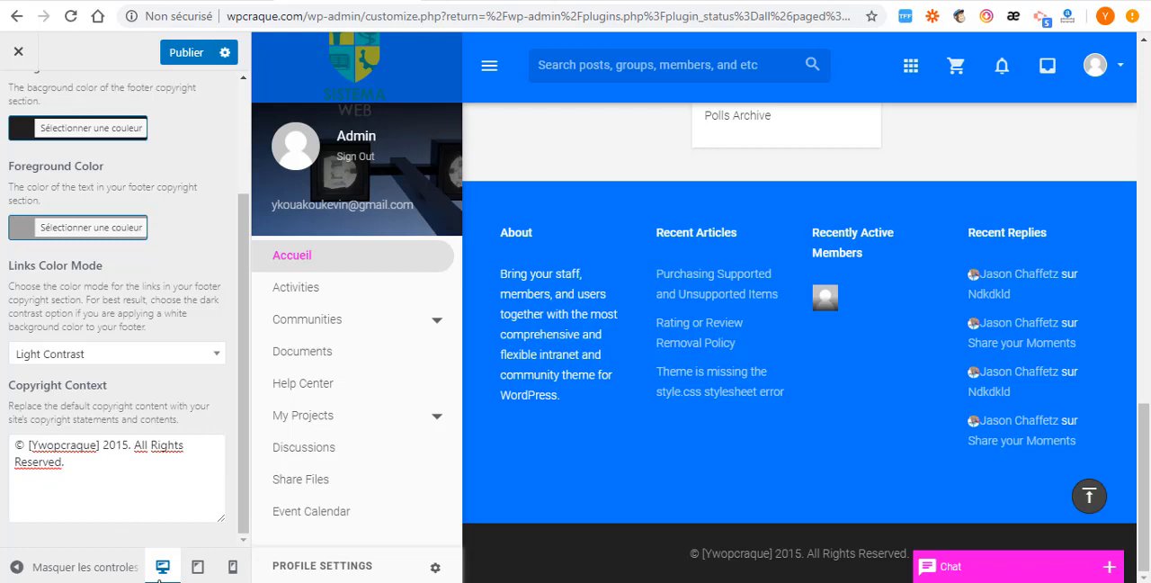
key("BackSpace")
key("BackSpace")
key("BackSpace")
key("BackSpace")
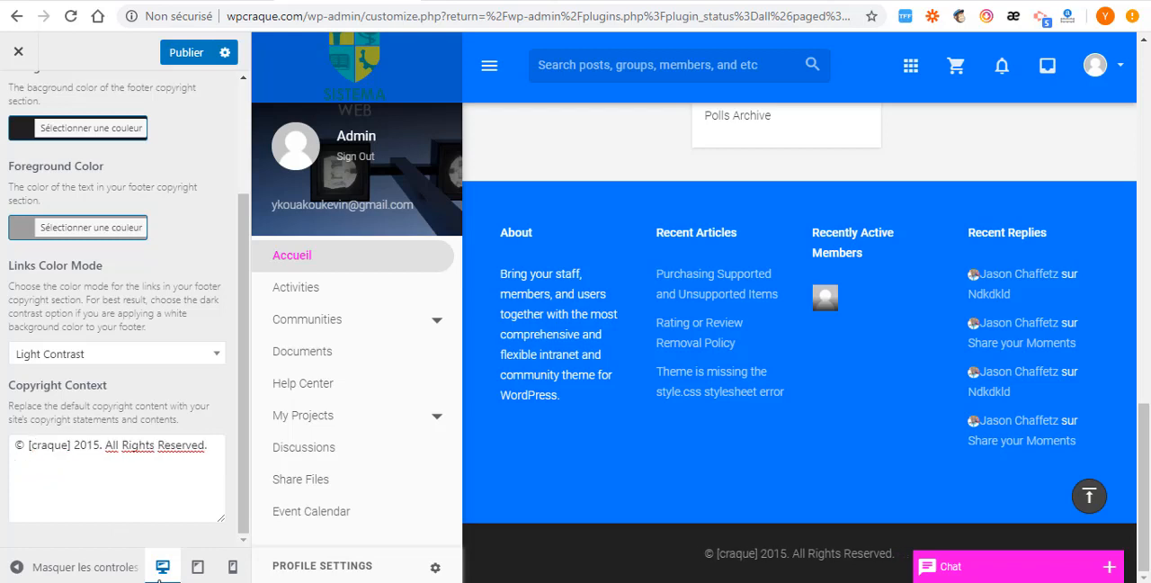
type("wp")
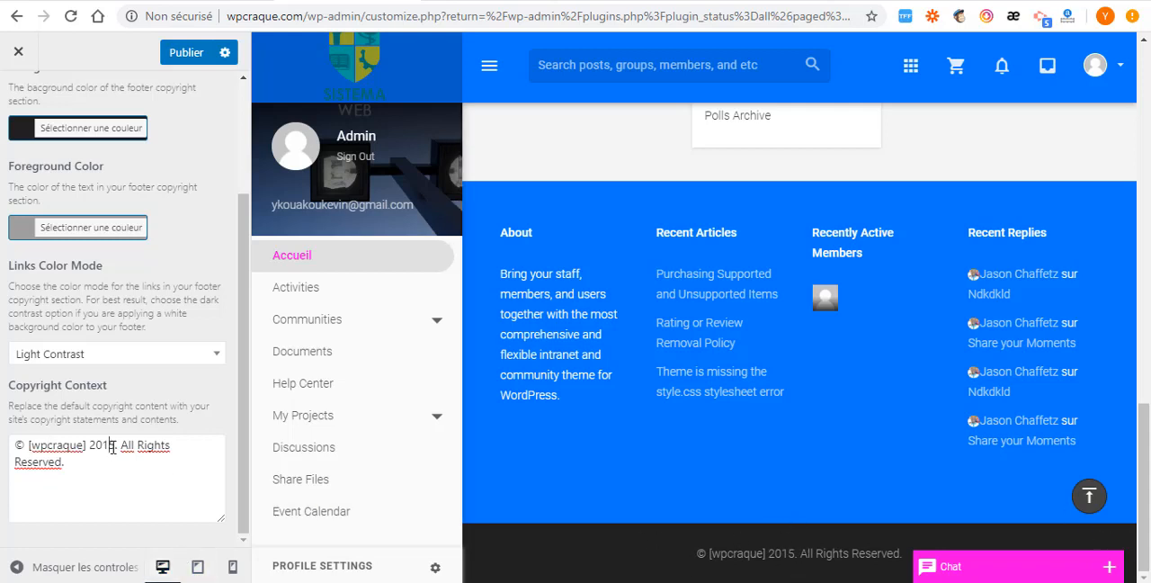
- Change the year in the footer copyright text to 2020, directly after the bracketed website name
left_click_drag(115, 450, 67, 461)
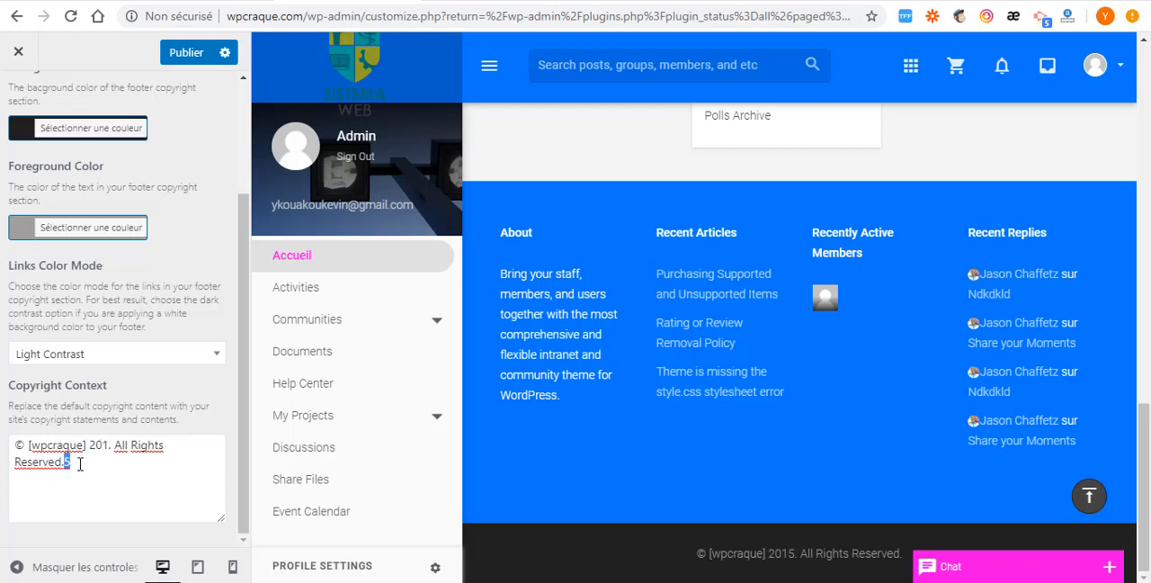
key("BackSpace")
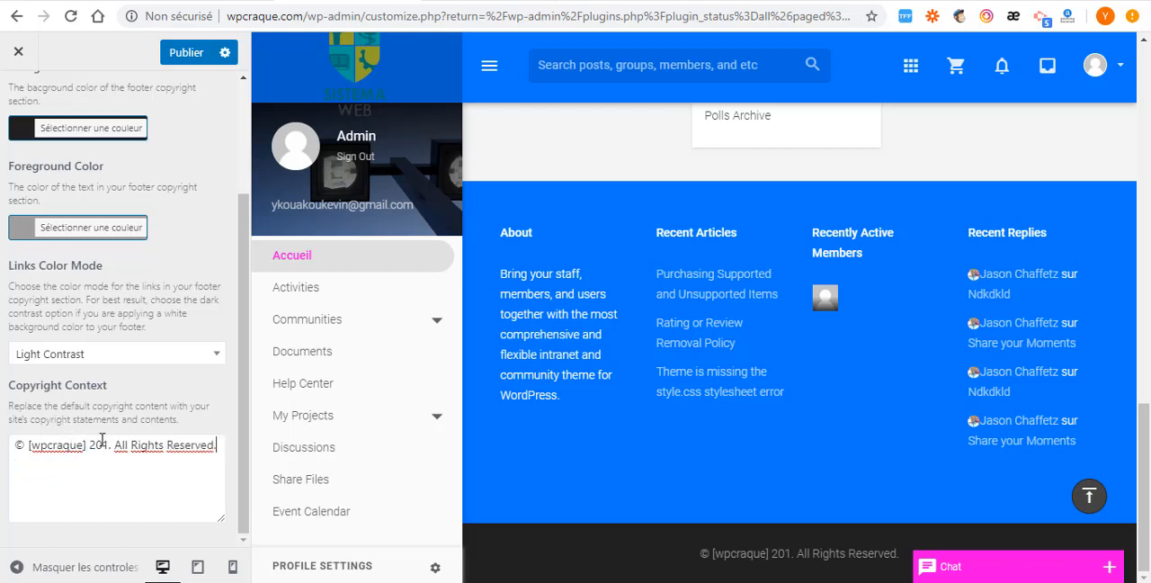
left_click_drag(88, 445, 92, 445)
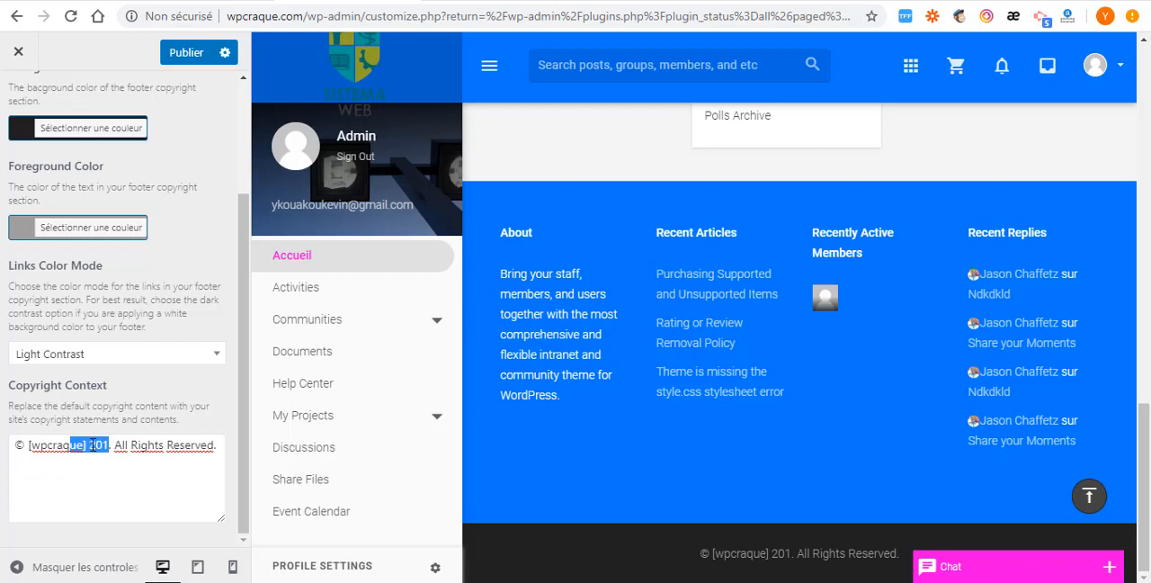
left_click(88, 444)
type("2202")
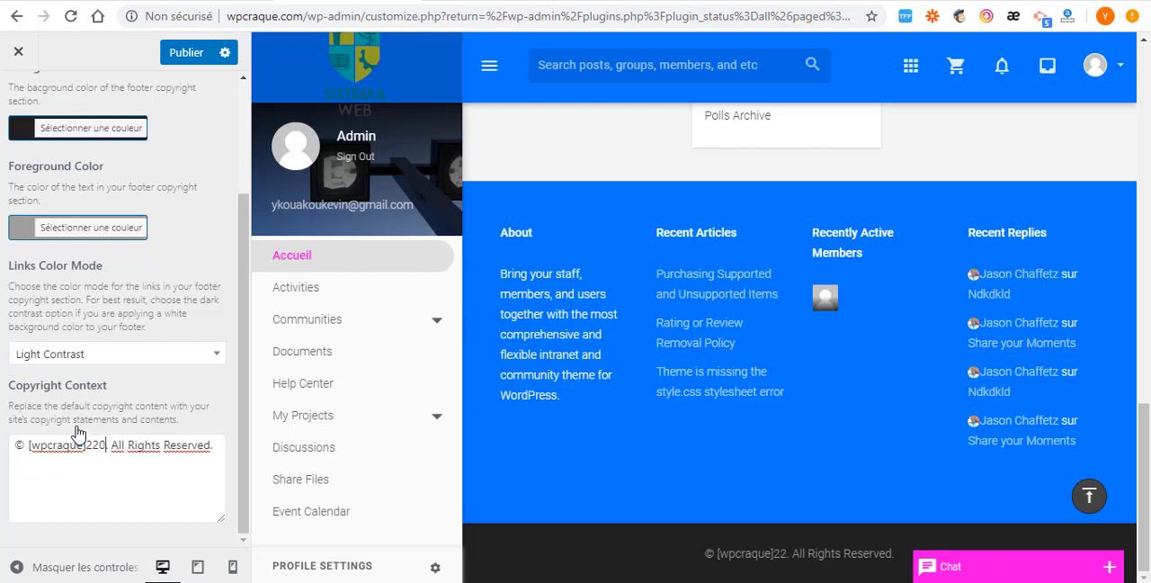
key("BackSpace")
key("BackSpace")
key("BackSpace")
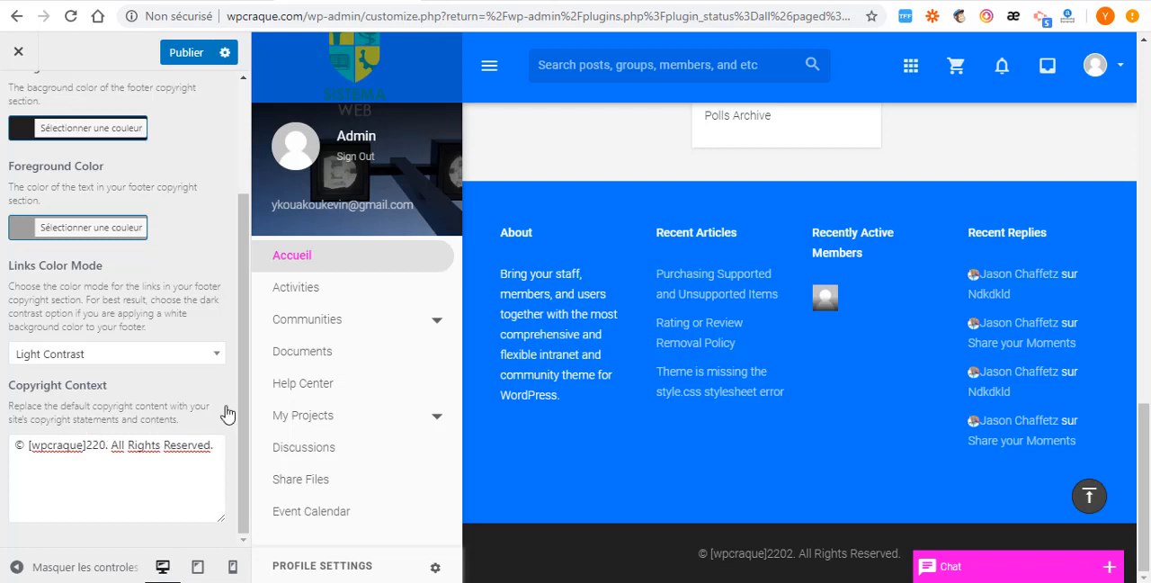
type("020")
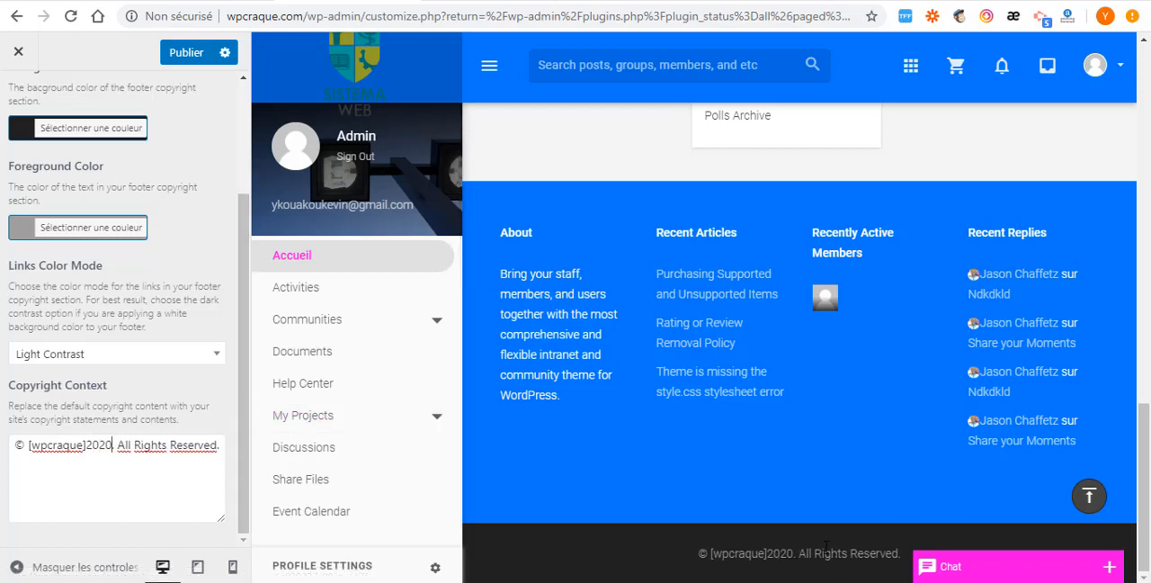
- Look over the rest of the Footer Copyright settings, return to the section list and open the Footer Widgets settings
left_click_drag(121, 444, 221, 446)
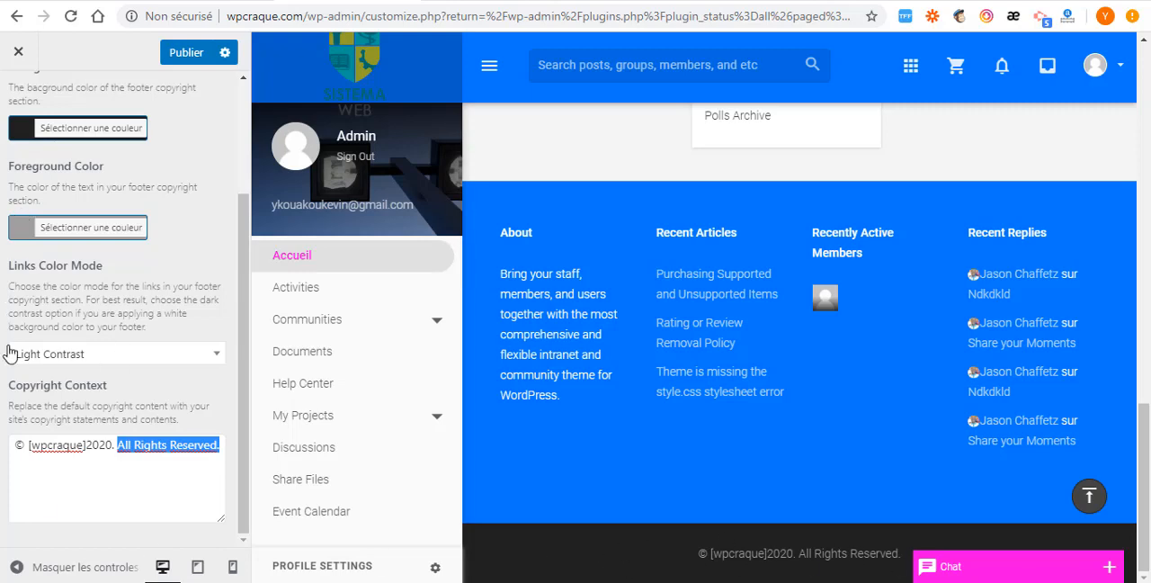
scroll(115, 329, "up", 3)
scroll(12, 398, "down", 2)
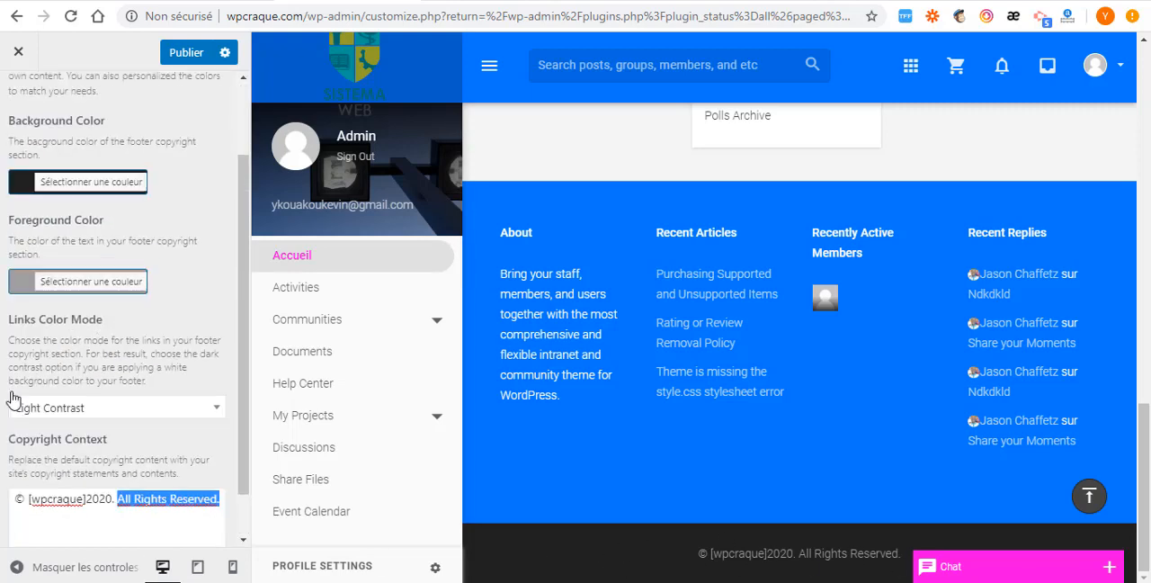
scroll(12, 399, "down", 1)
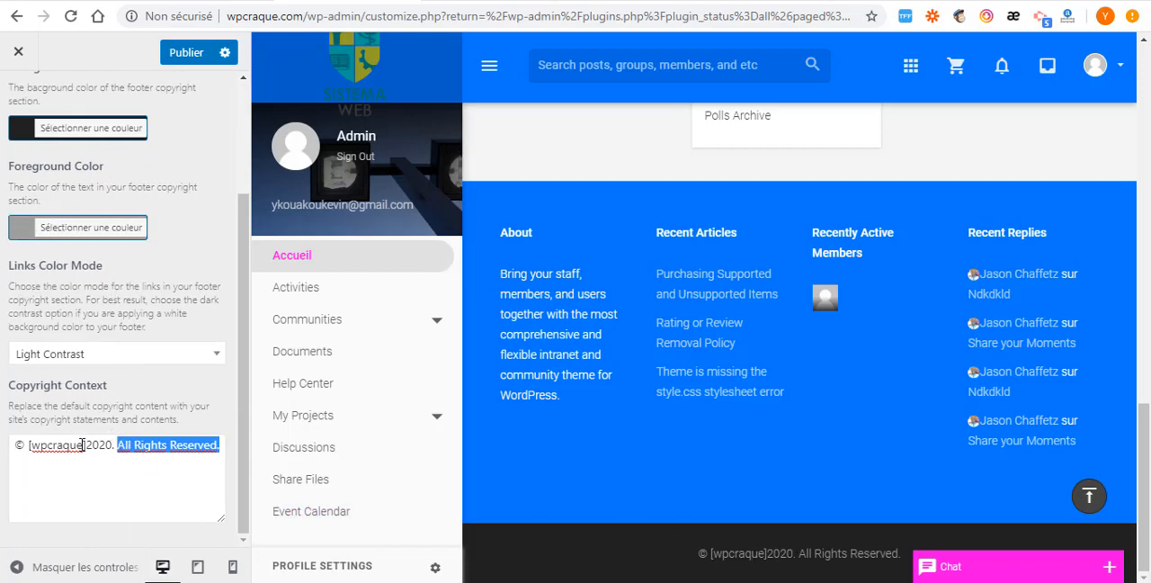
scroll(110, 424, "up", 2)
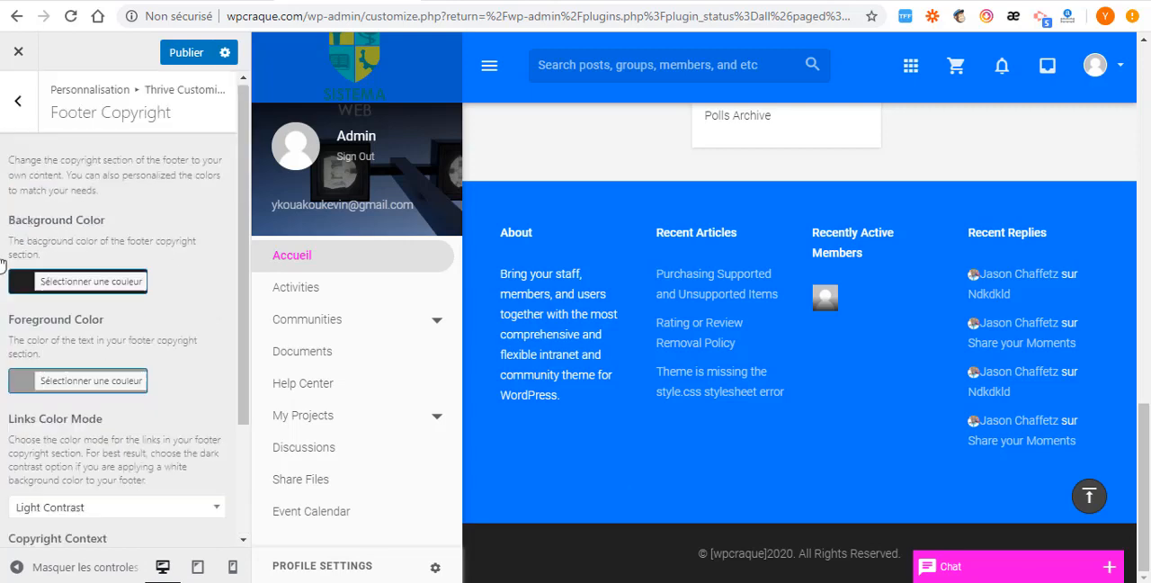
left_click(26, 99)
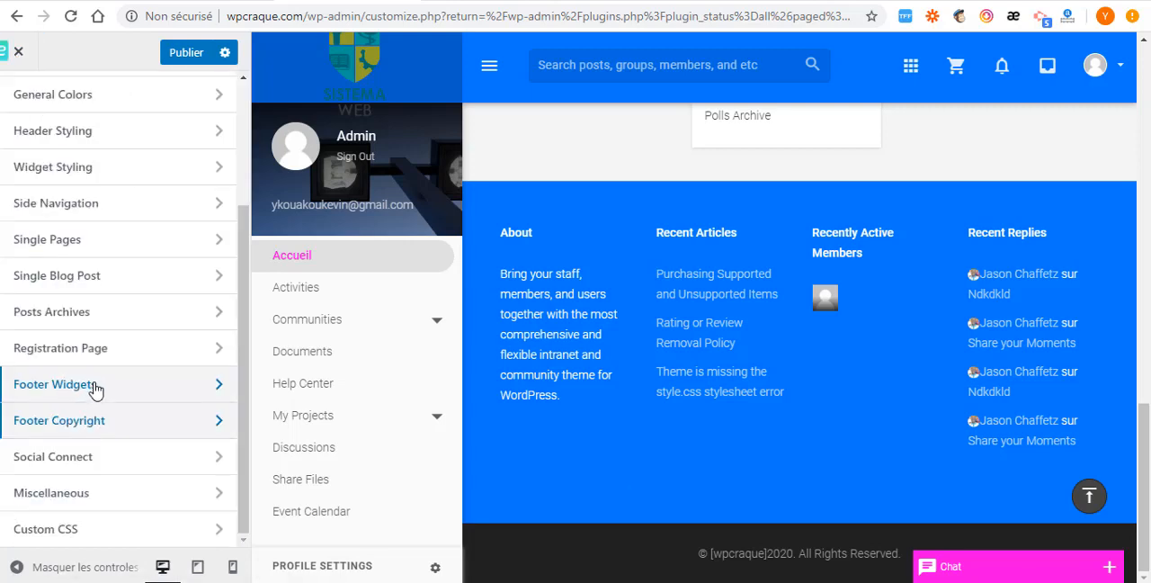
left_click(176, 390)
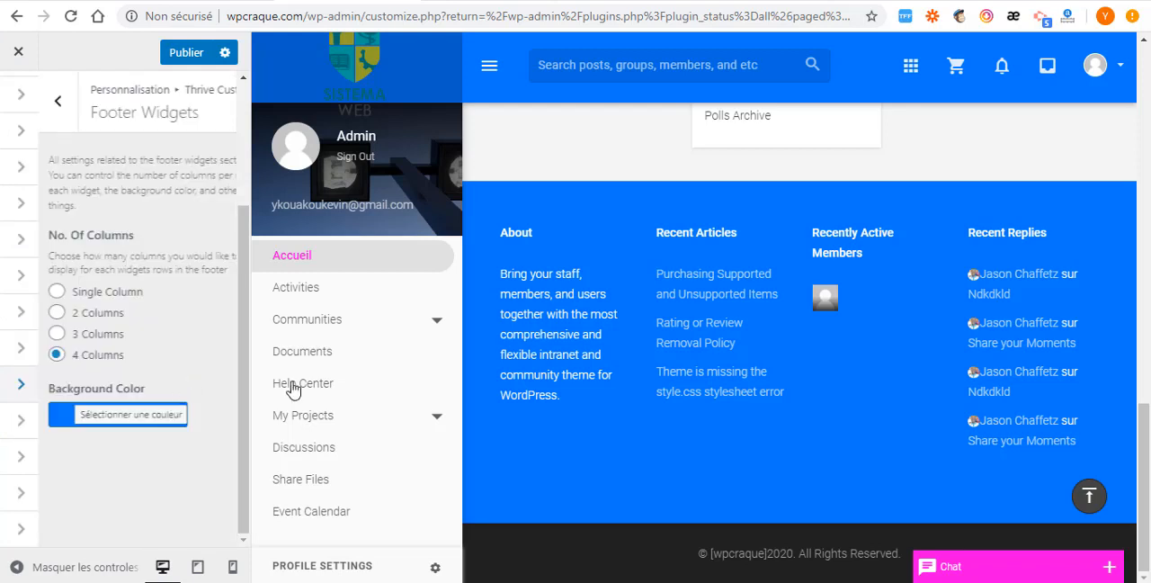
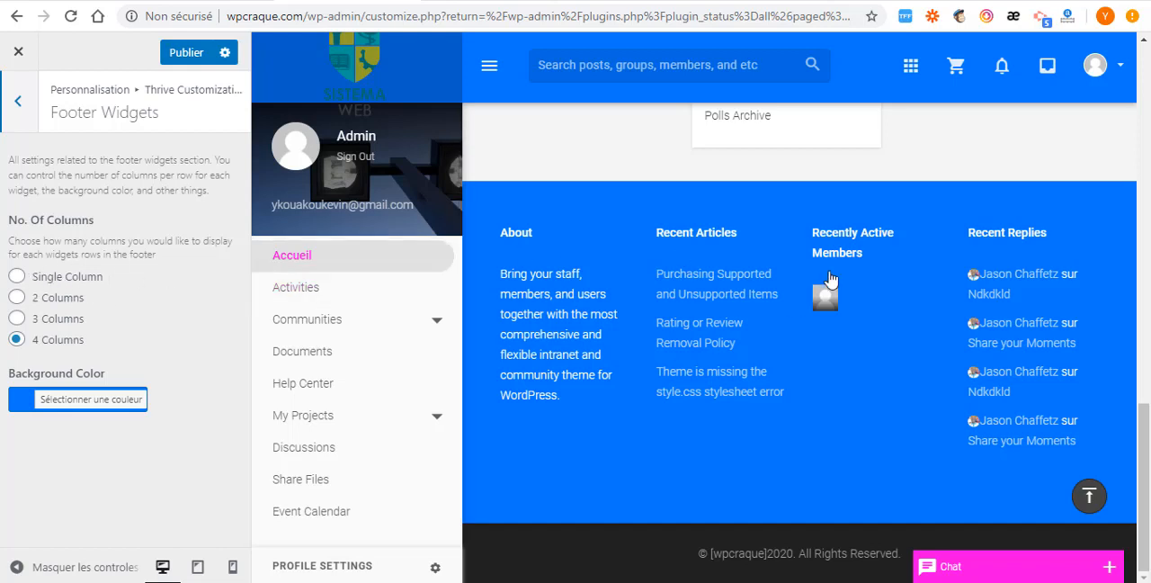
- Open the Registration Page settings from the Thrive Customization section list, review the header, footer, logo and background options, and return
left_click(21, 103)
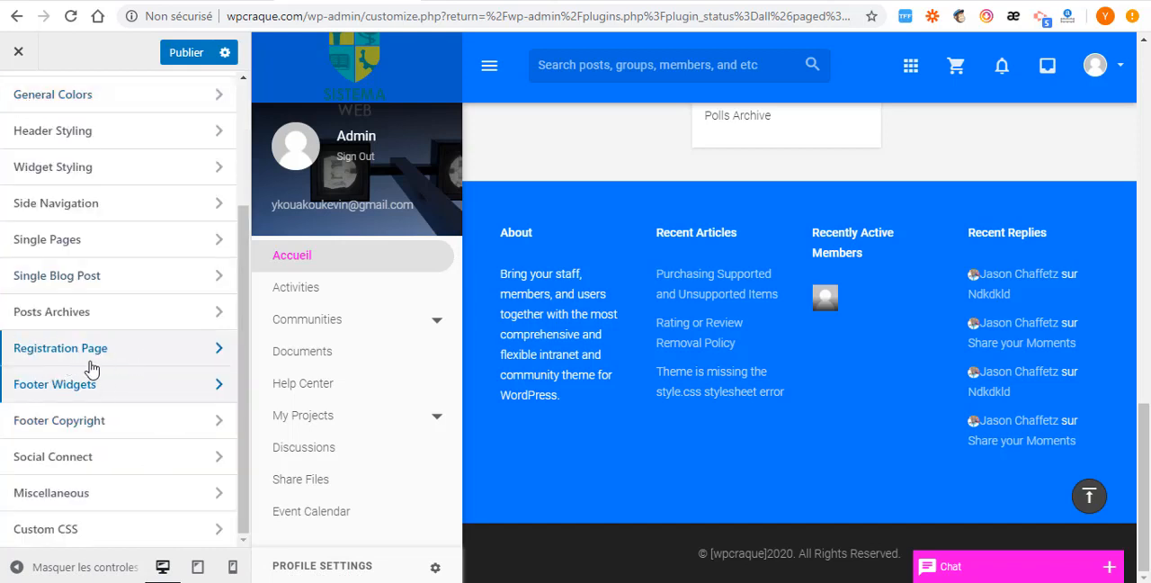
left_click(177, 352)
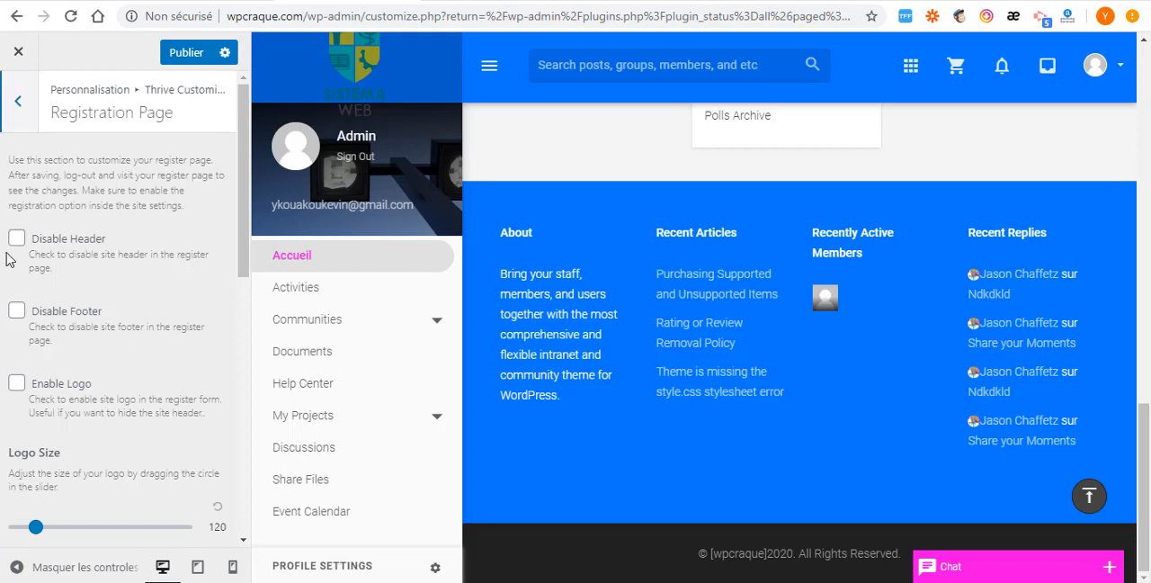
scroll(126, 455, "down", 7)
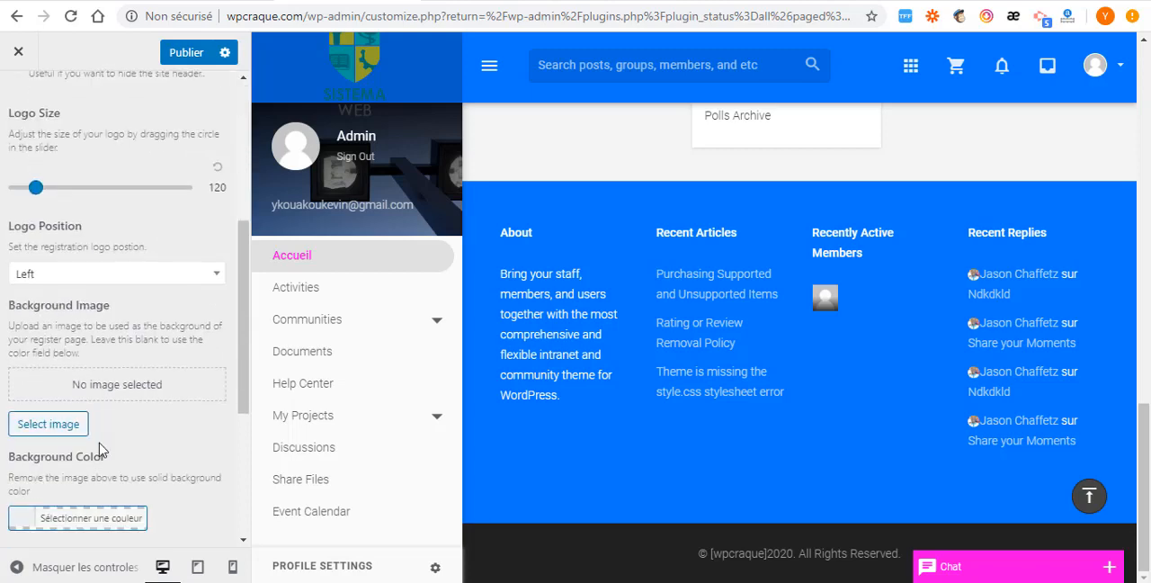
scroll(72, 467, "up", 7)
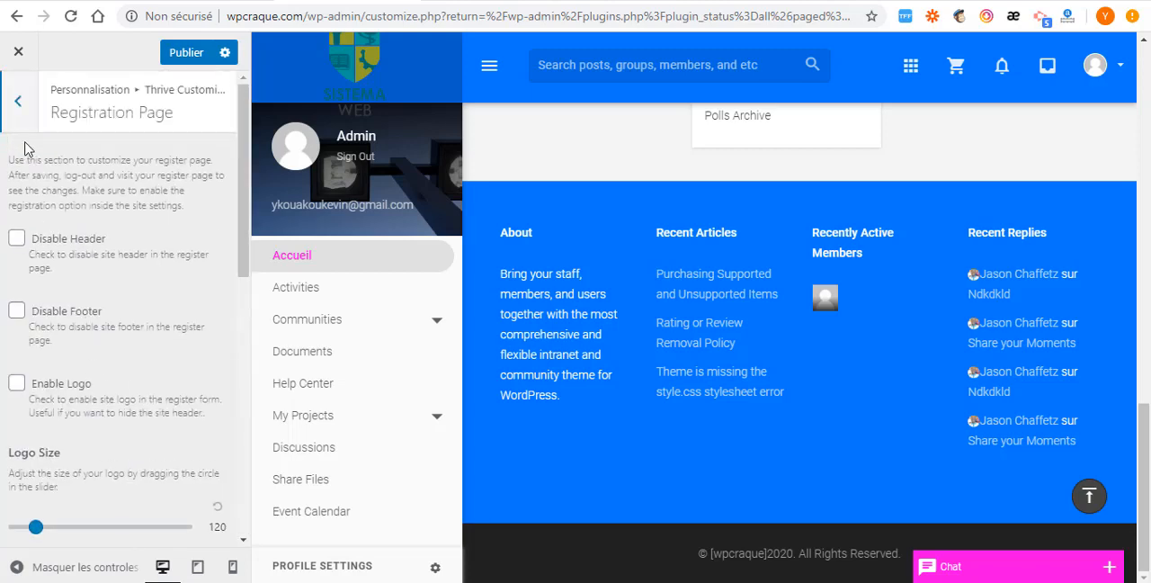
left_click(18, 102)
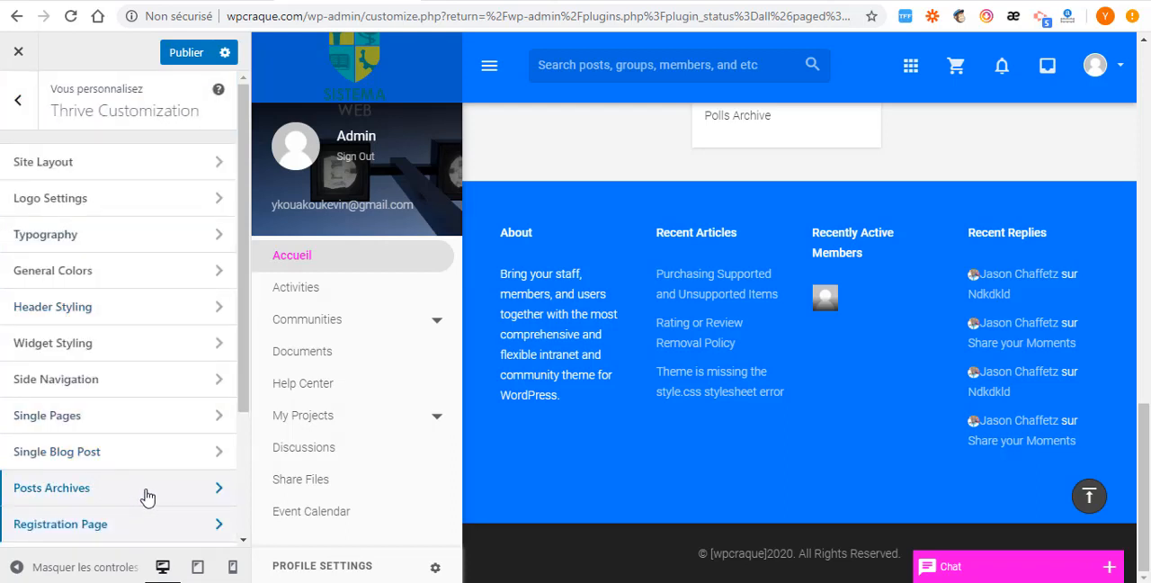
- Open the Posts Archives settings, check the Post Type Archive Layout choices, and return to the main customization list
left_click(75, 490)
left_click(191, 270)
left_click(192, 270)
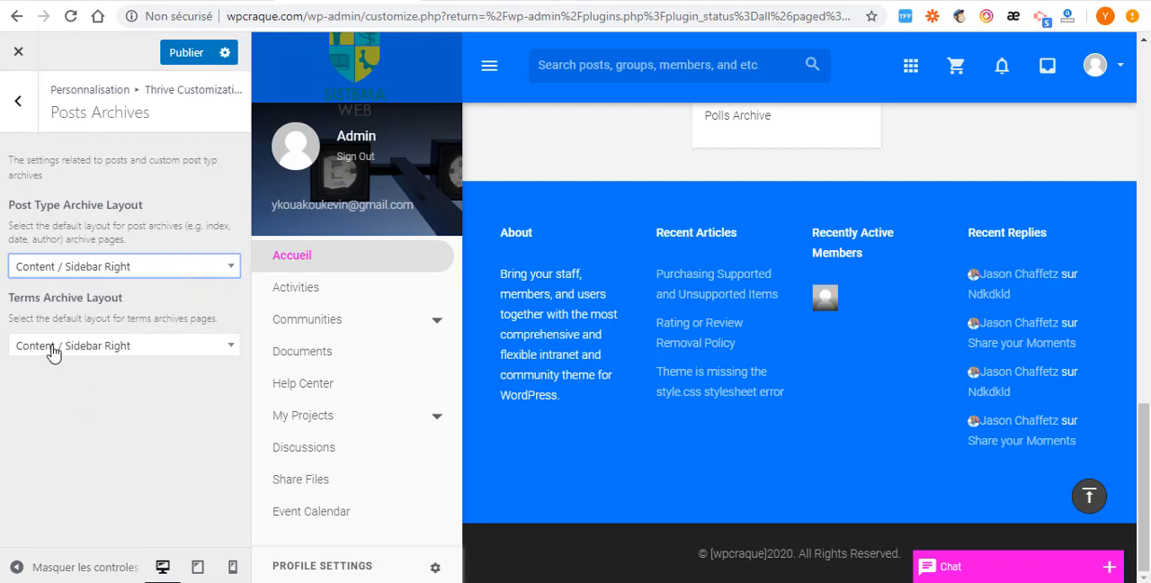
left_click(12, 104)
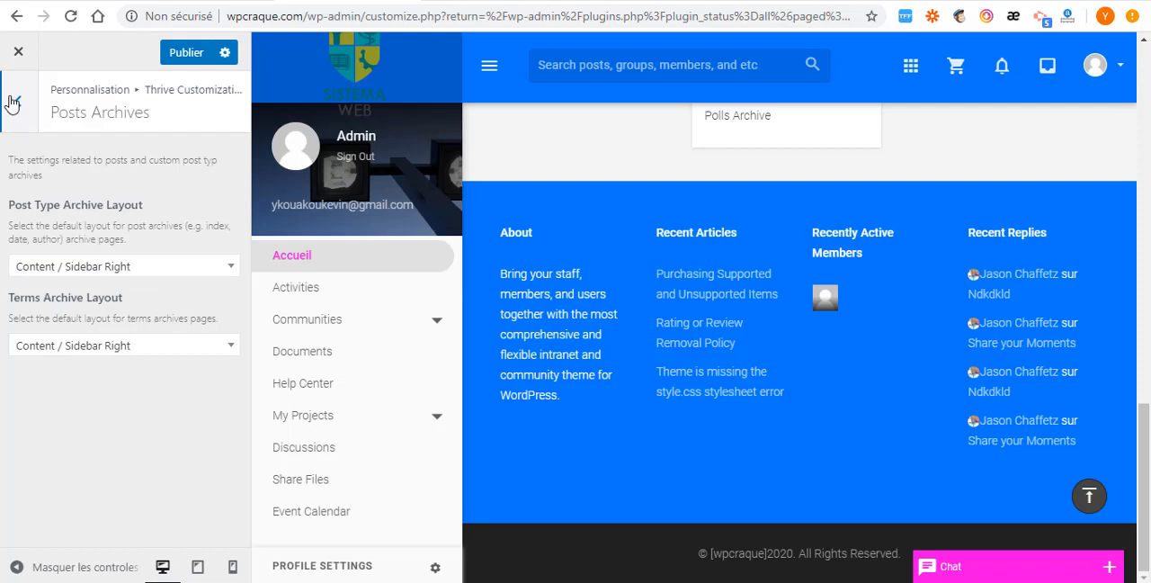
scroll(90, 468, "down", 2)
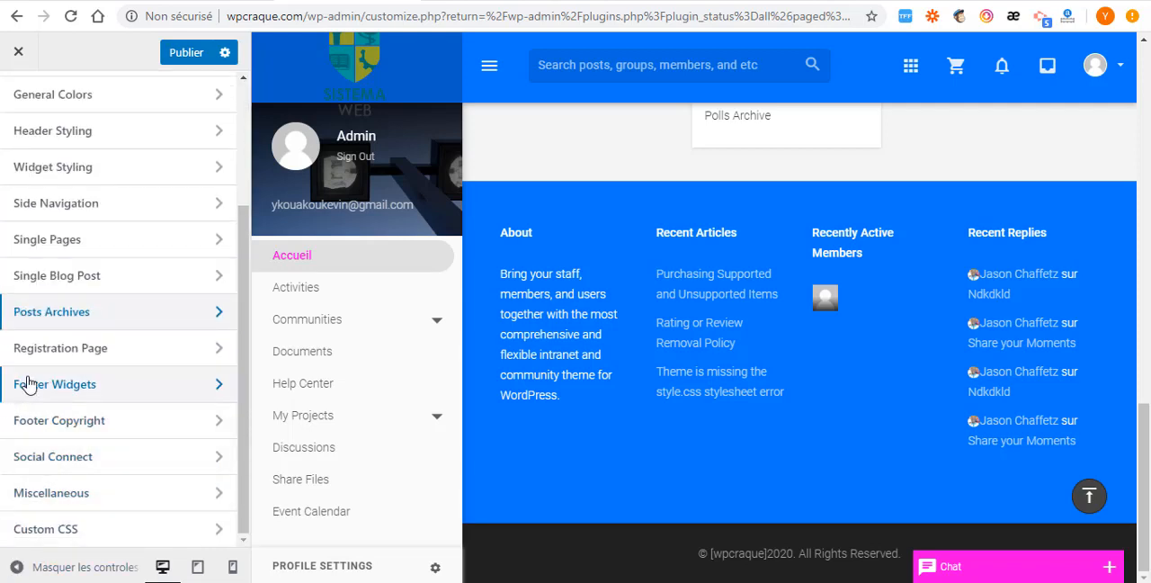
scroll(76, 394, "up", 2)
left_click(16, 99)
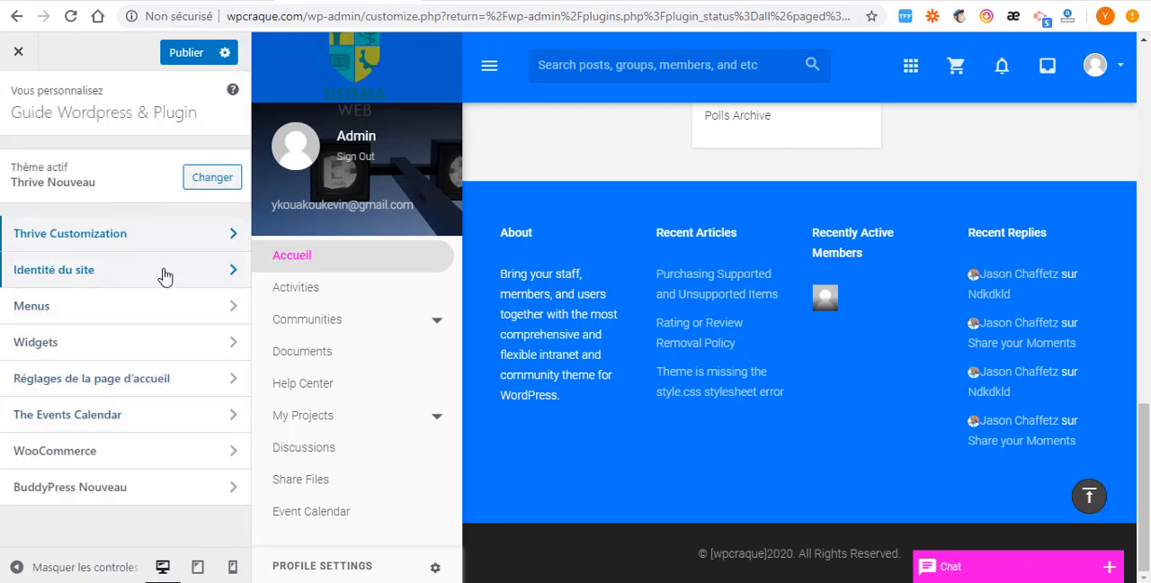
- Open the site identity settings (Identité du site), examine the site title and slogan fields, and return to the main list
left_click(206, 282)
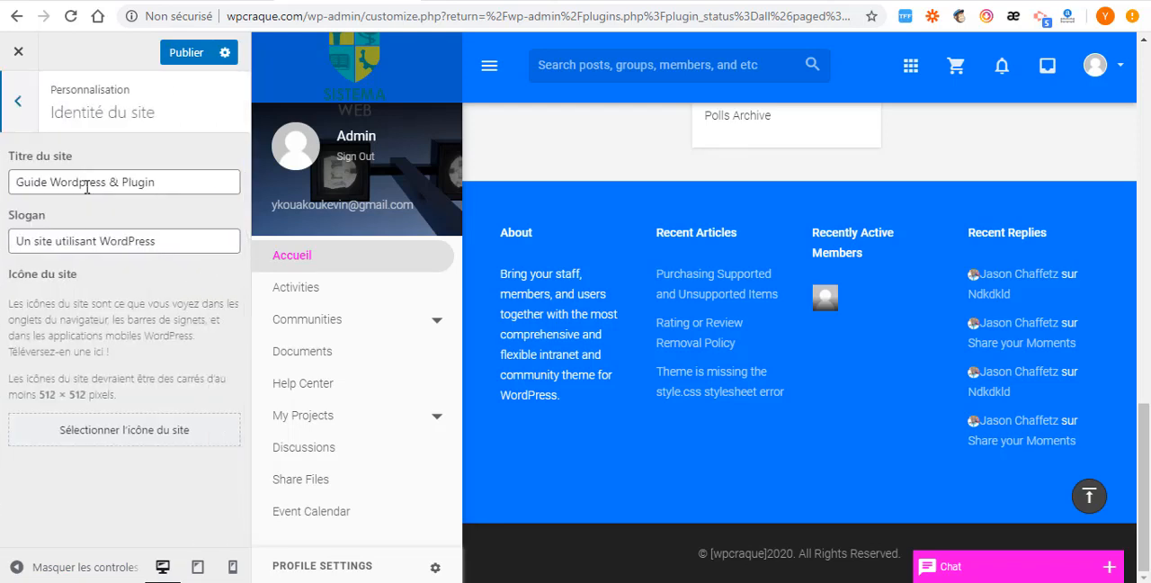
left_click_drag(168, 186, 2, 198)
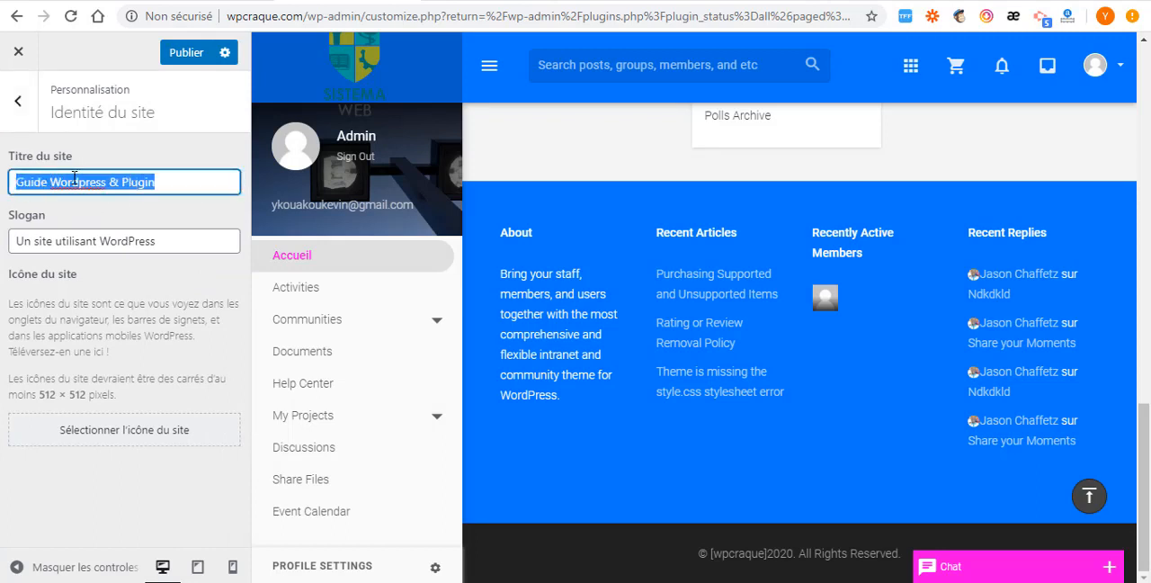
left_click(191, 181)
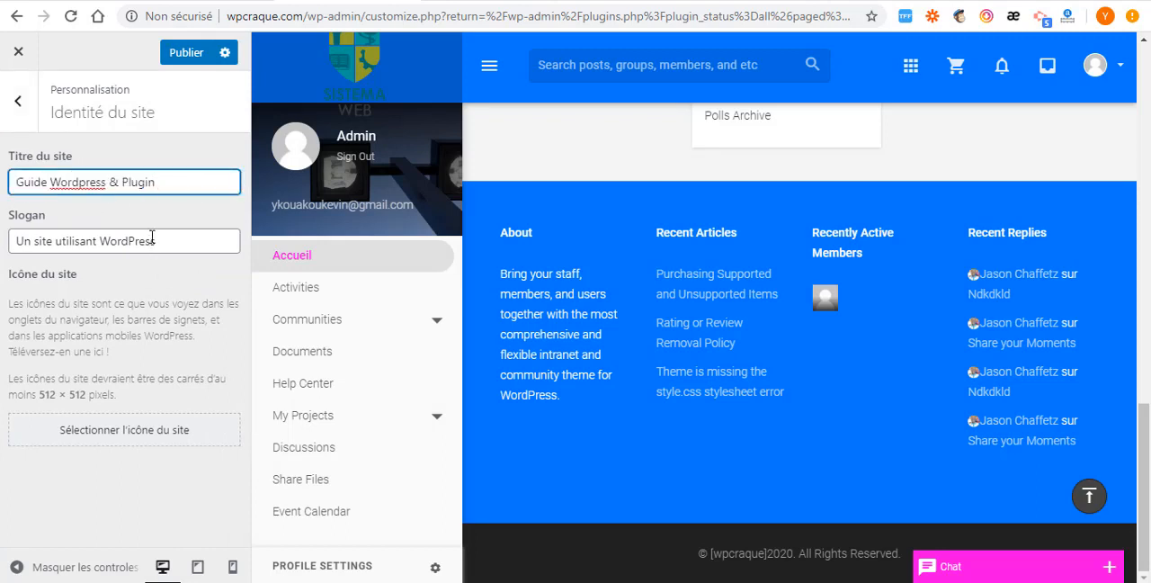
left_click_drag(185, 243, 2, 257)
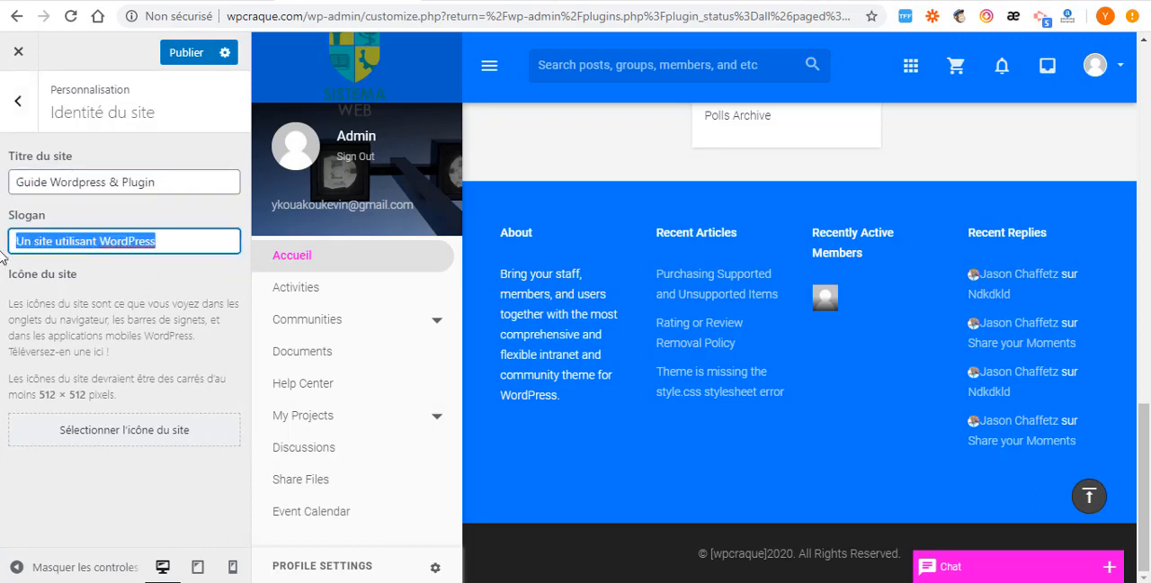
left_click(17, 103)
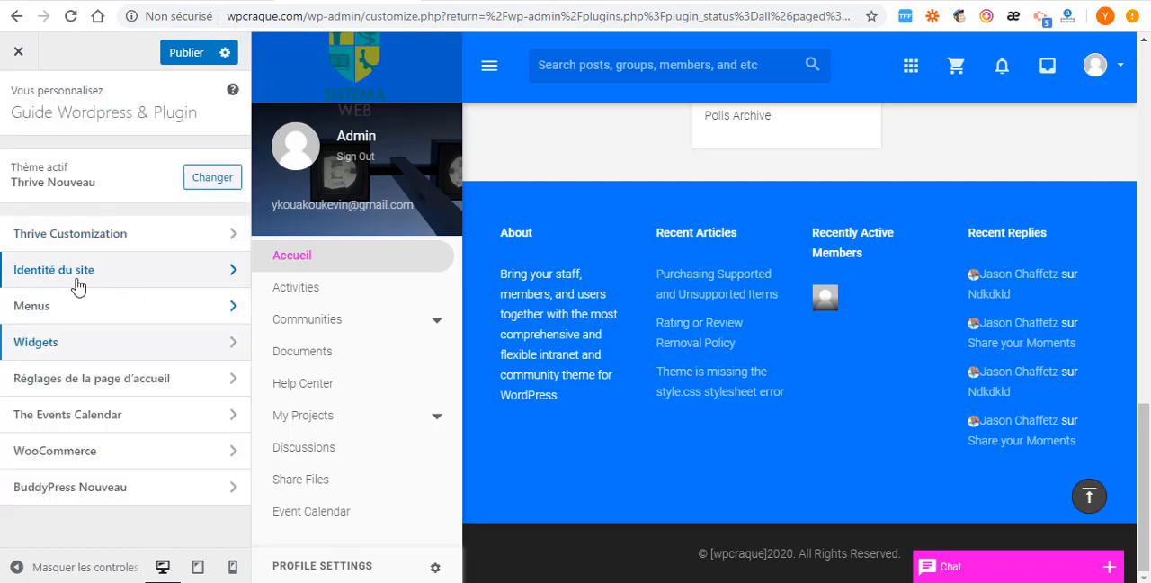
- Open the Header menu in the Menus settings and compare its items with the apps dropdown in the preview's header
left_click(137, 311)
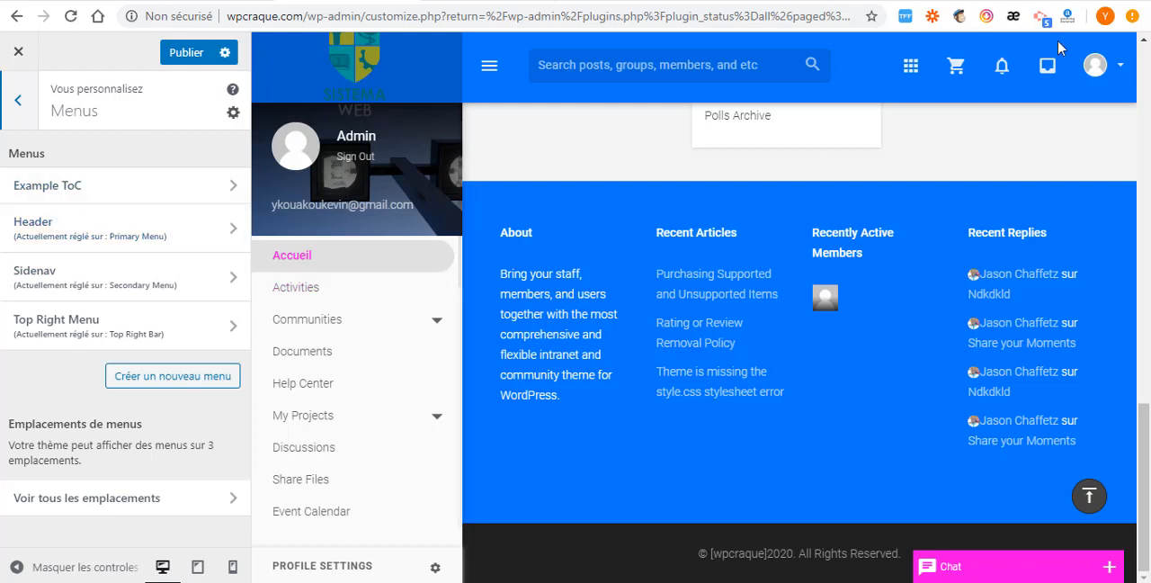
left_click(232, 239)
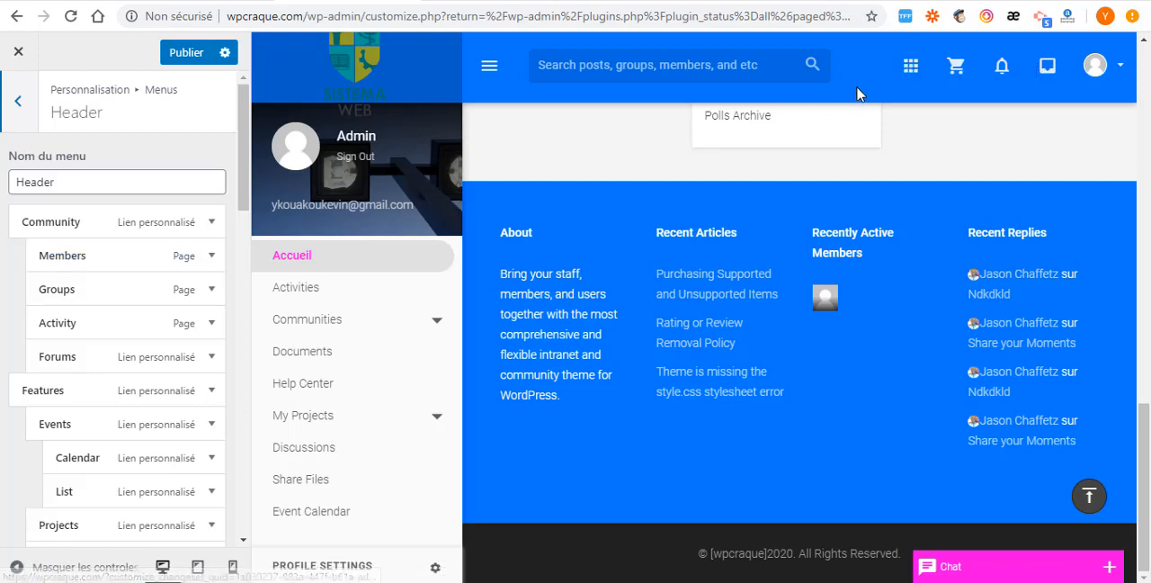
left_click(907, 66)
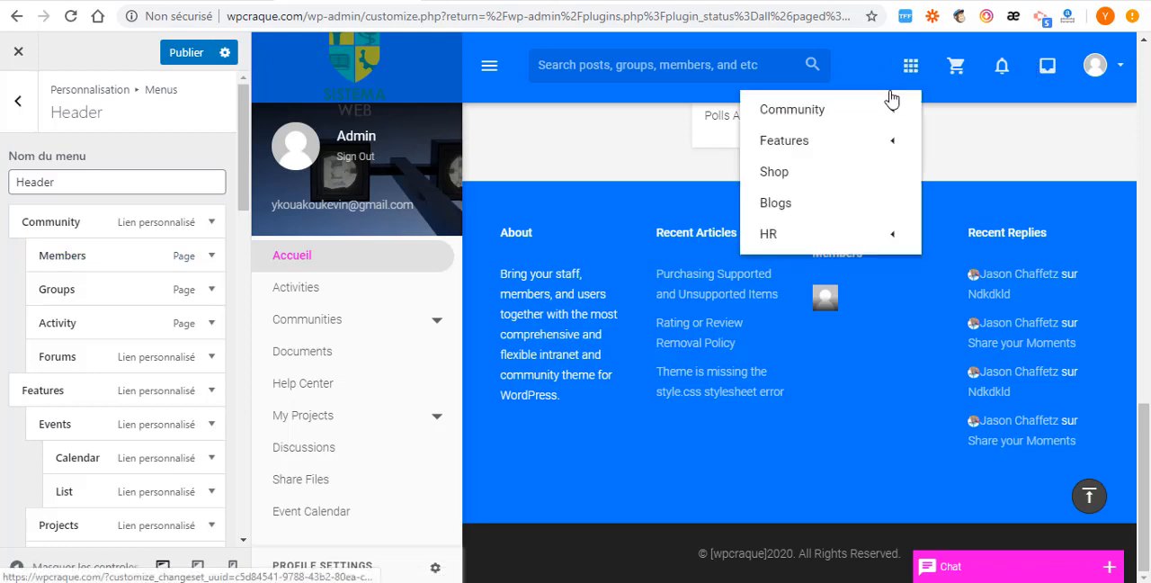
mouse_move(763, 115)
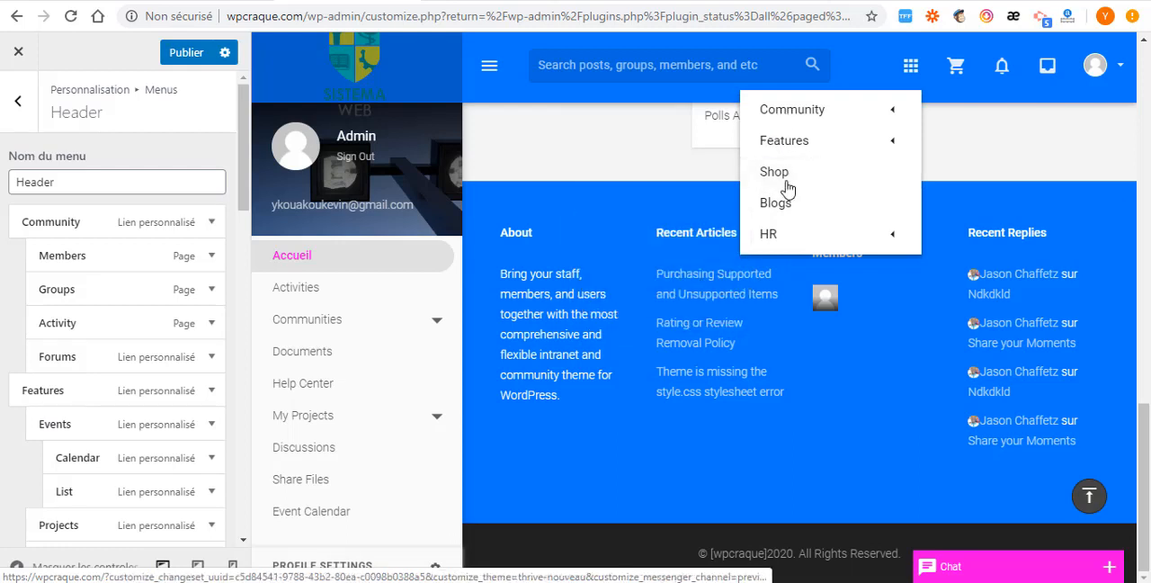
mouse_move(852, 108)
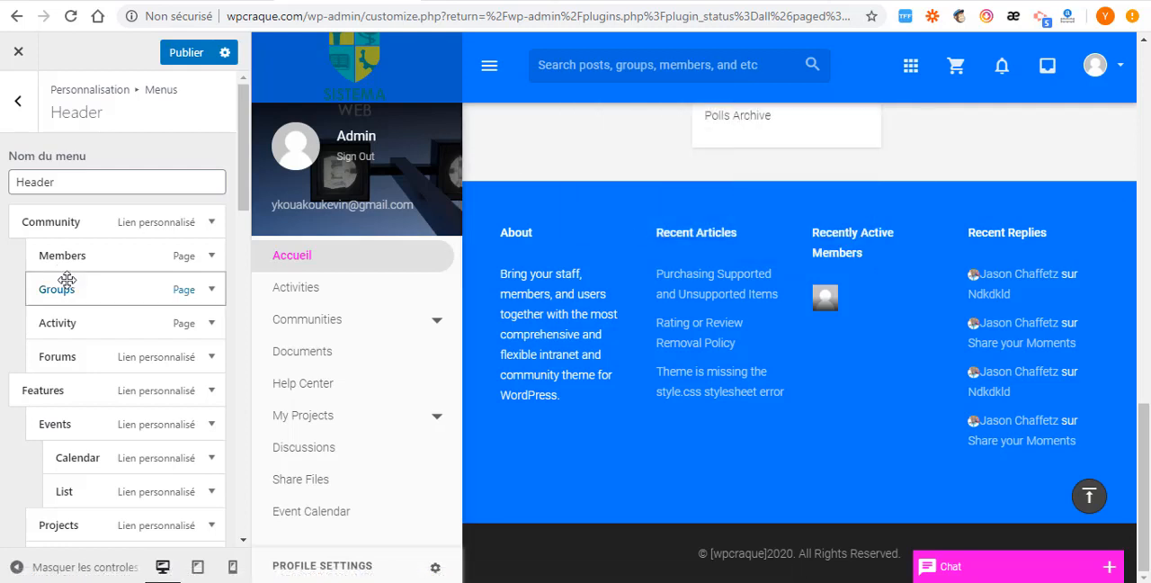
- Open the Sidenav menu, compare its items with the preview's side navigation, and return to the menu list
left_click(18, 104)
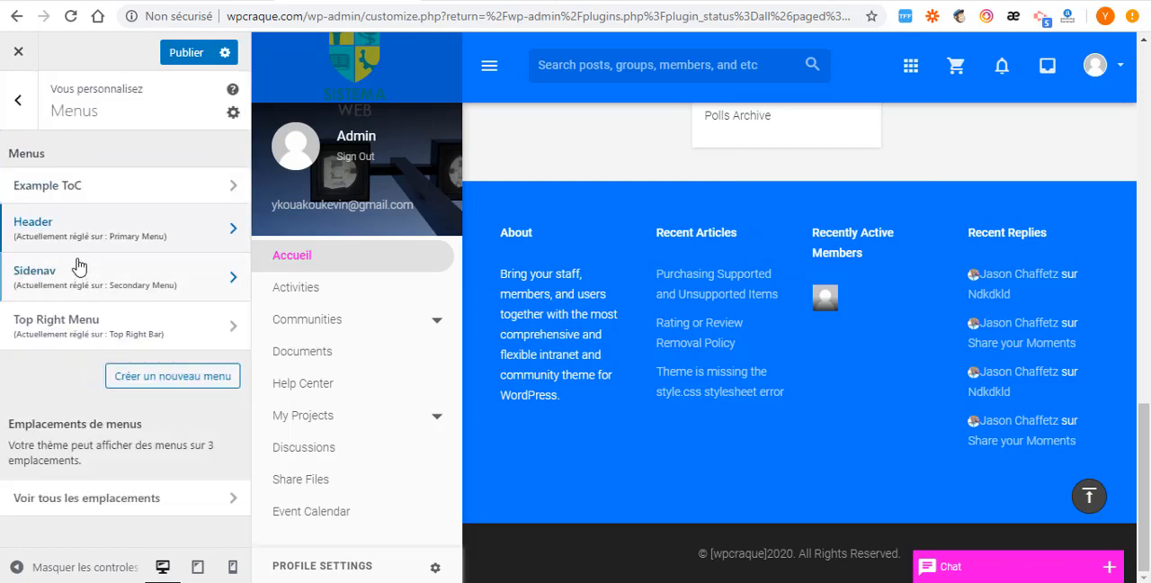
left_click(205, 286)
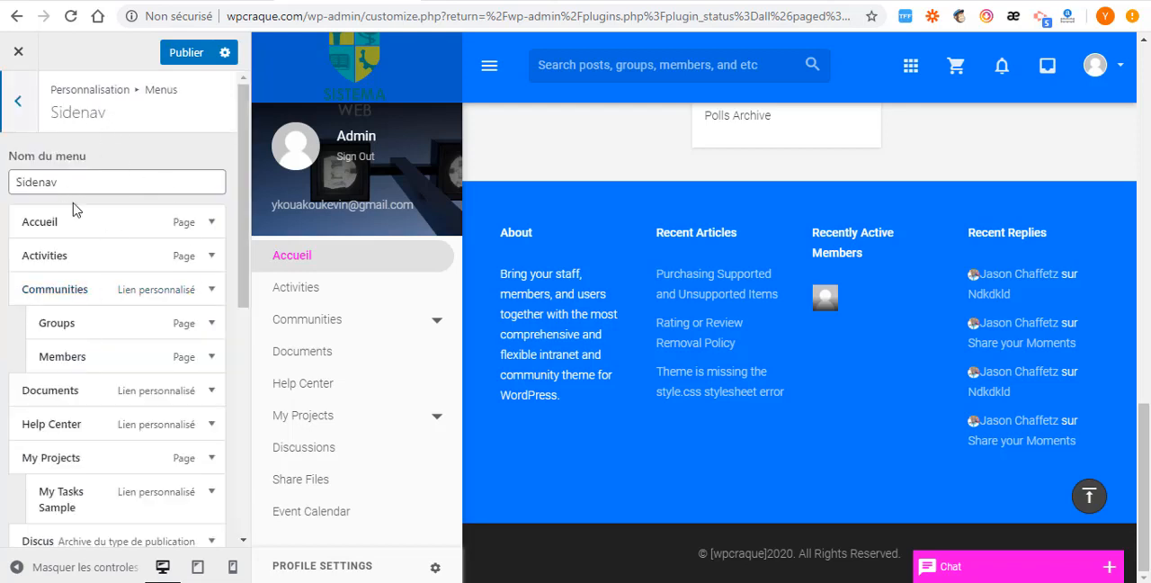
scroll(320, 342, "down", 6)
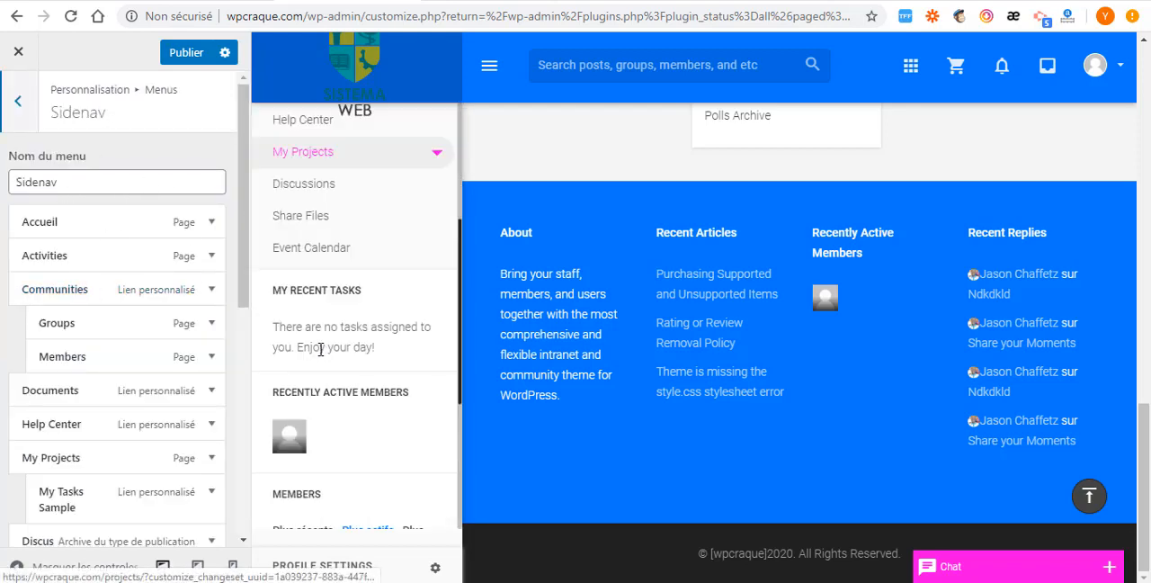
scroll(320, 349, "up", 6)
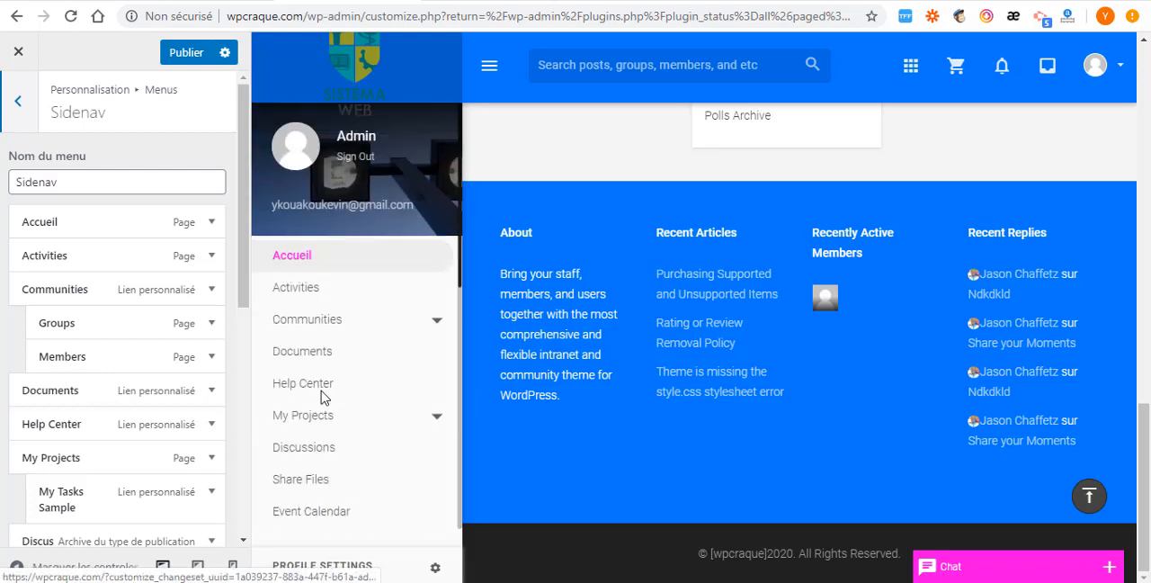
left_click(18, 115)
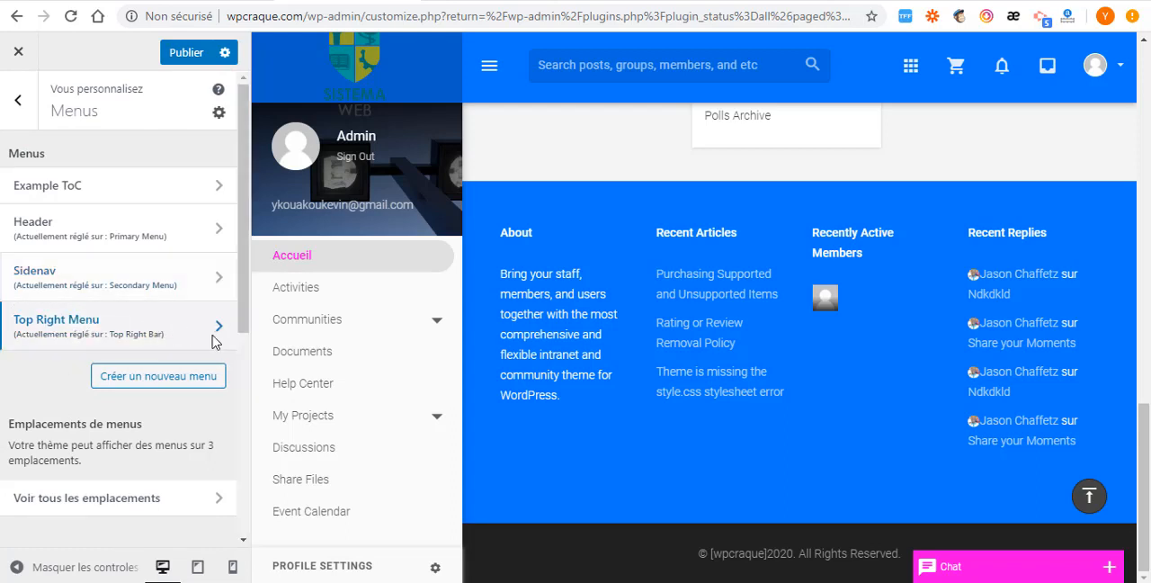
- Open the Top Right Menu, display its profile dropdown in the preview, and examine the Activity item's web address and navigation title
left_click(218, 324)
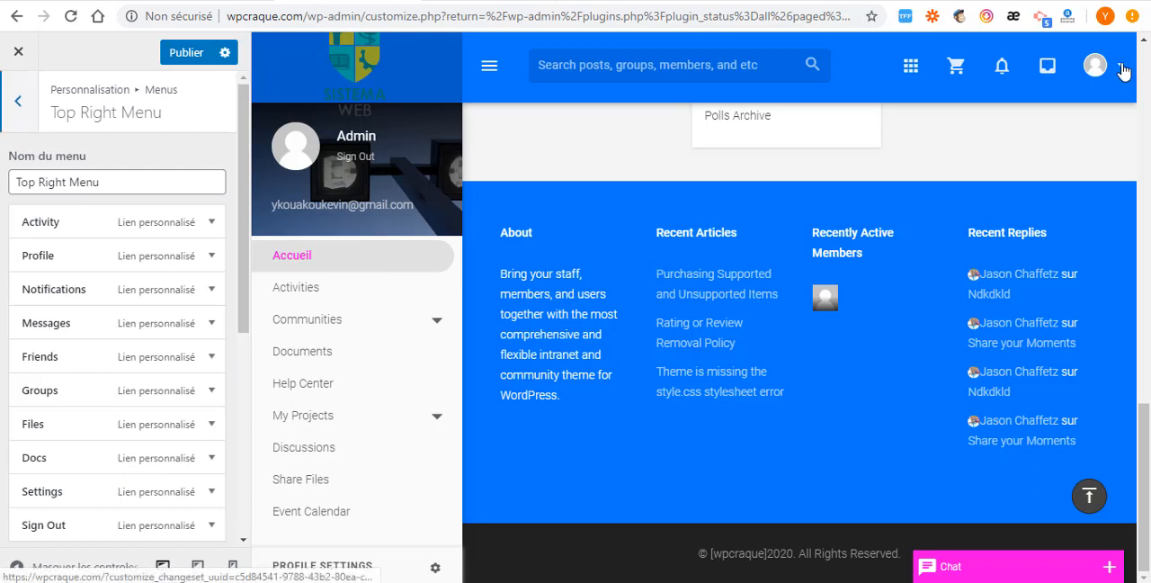
mouse_move(1124, 70)
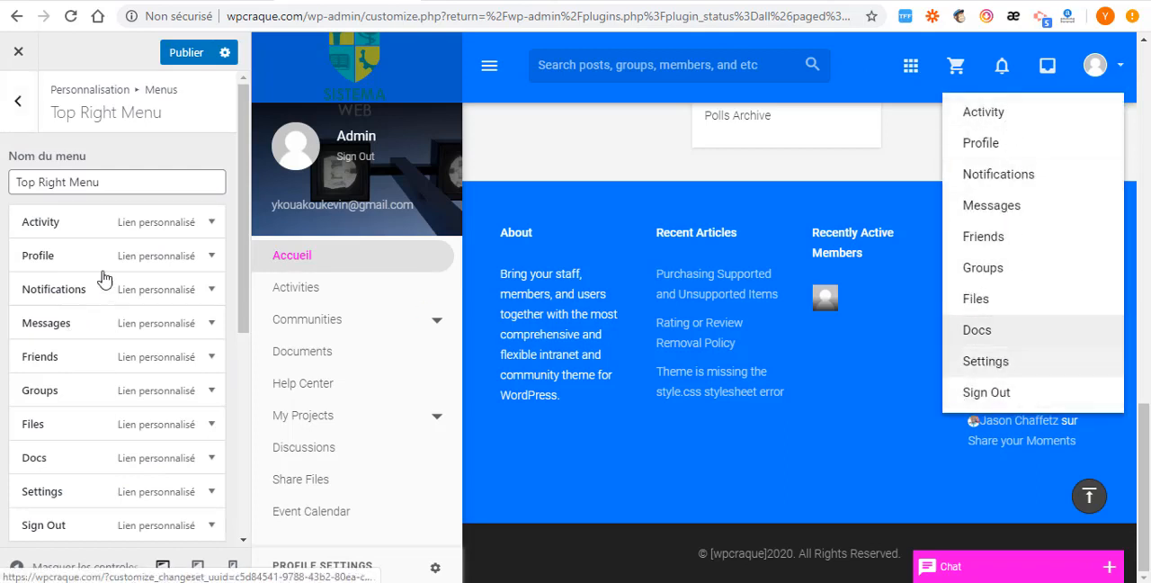
left_click(212, 223)
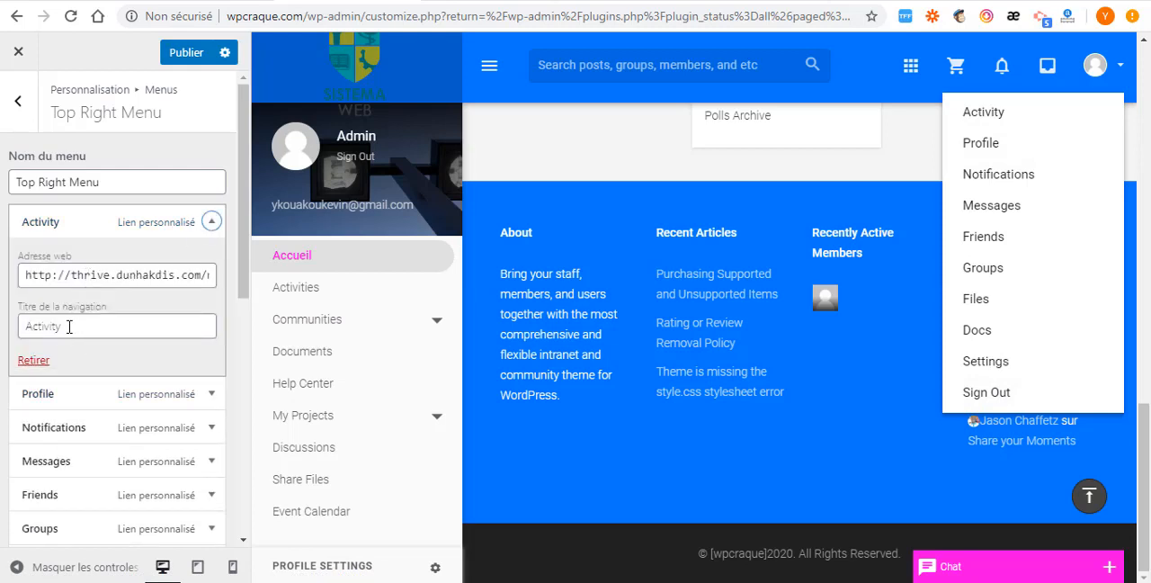
left_click_drag(74, 325, 0, 333)
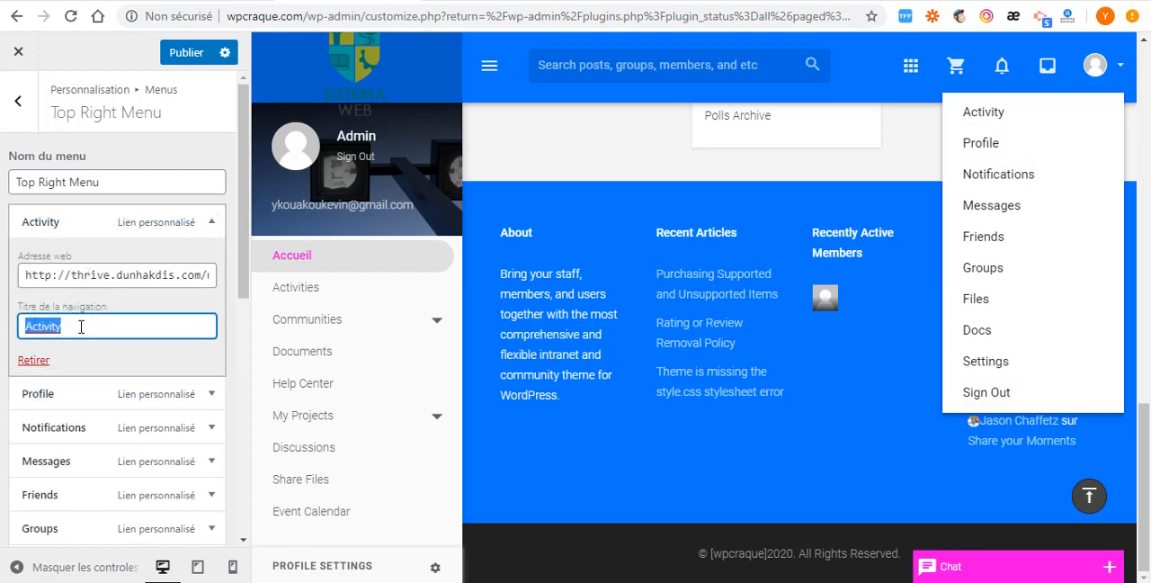
left_click(213, 220)
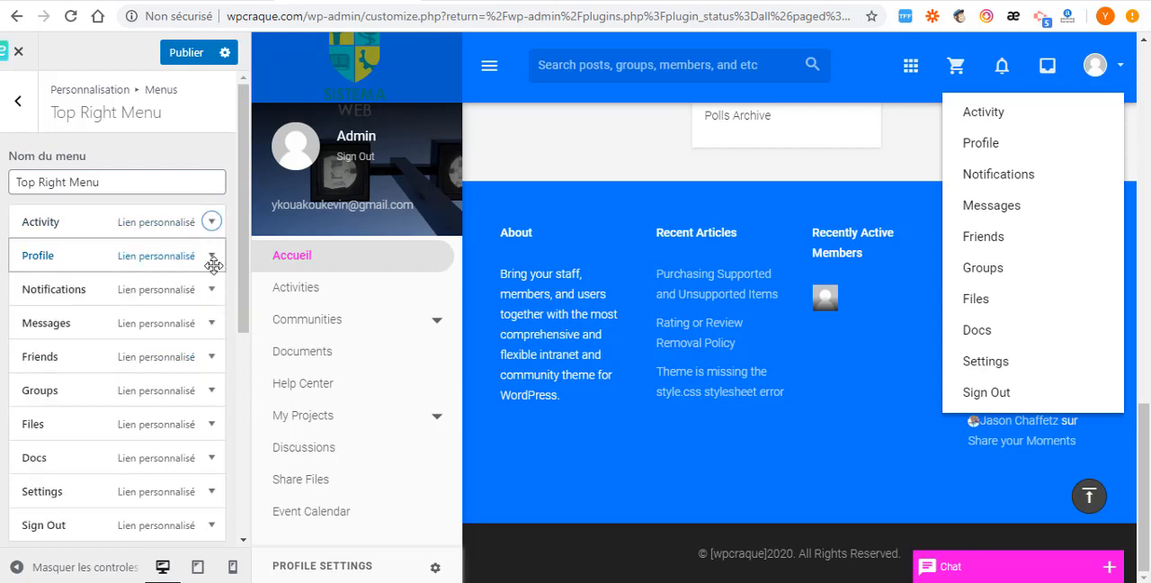
- Expand the Profile and Groups items of the Top Right Menu in turn to examine their link settings, collapsing each again
left_click(210, 256)
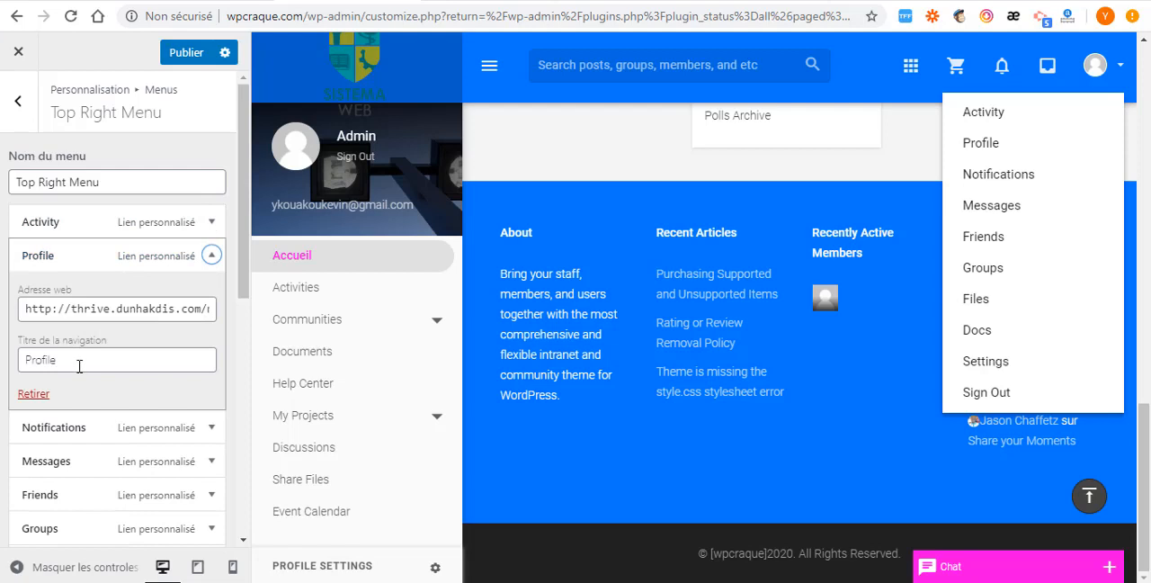
left_click_drag(80, 366, 2, 369)
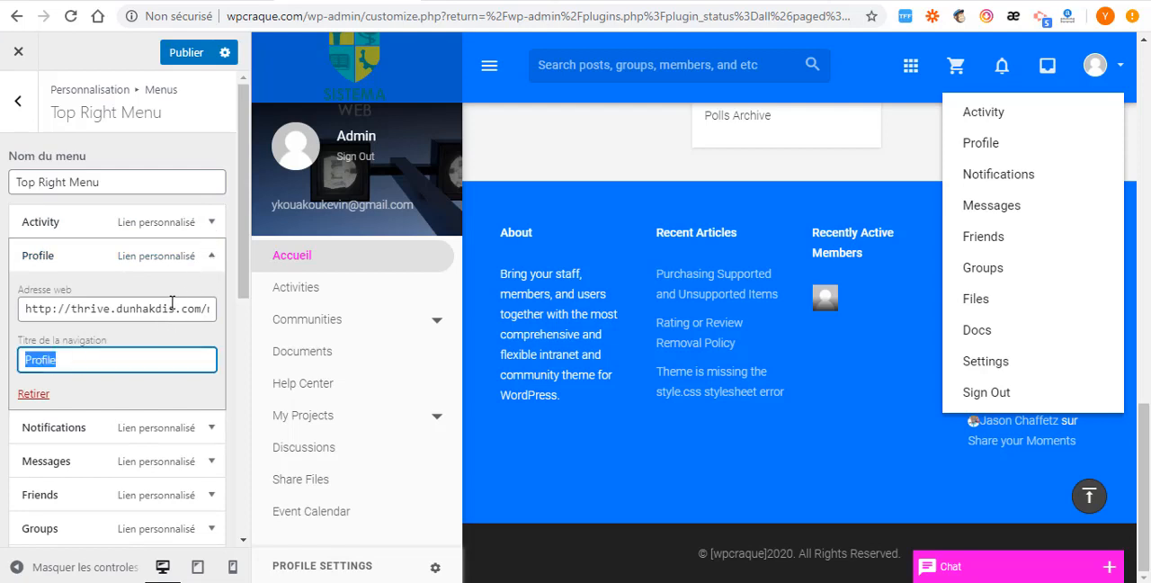
left_click_drag(172, 306, 168, 306)
left_click(214, 259)
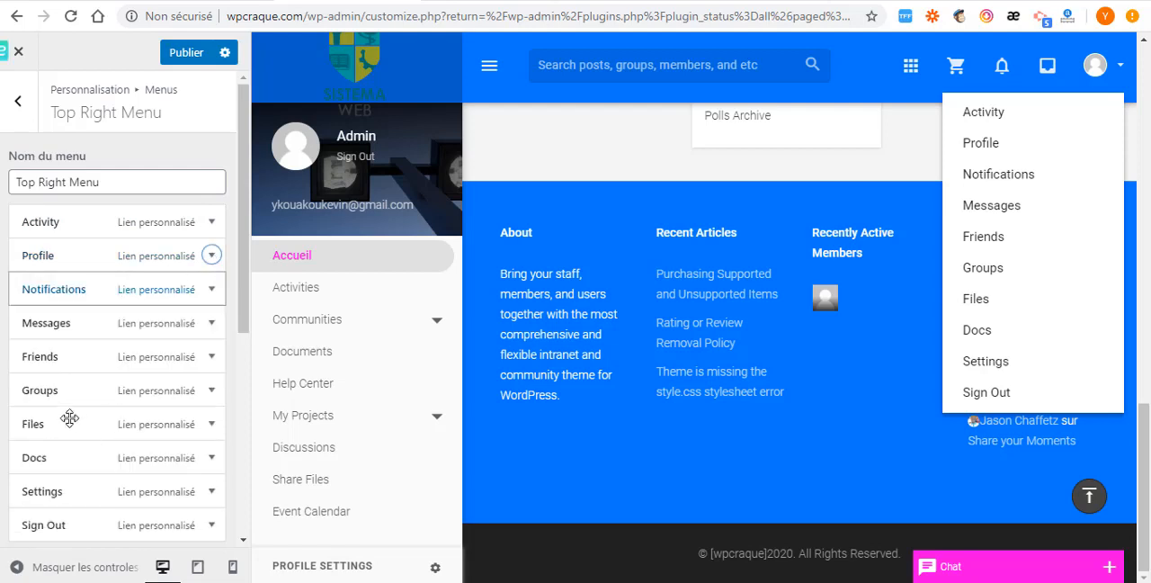
scroll(90, 359, "down", 2)
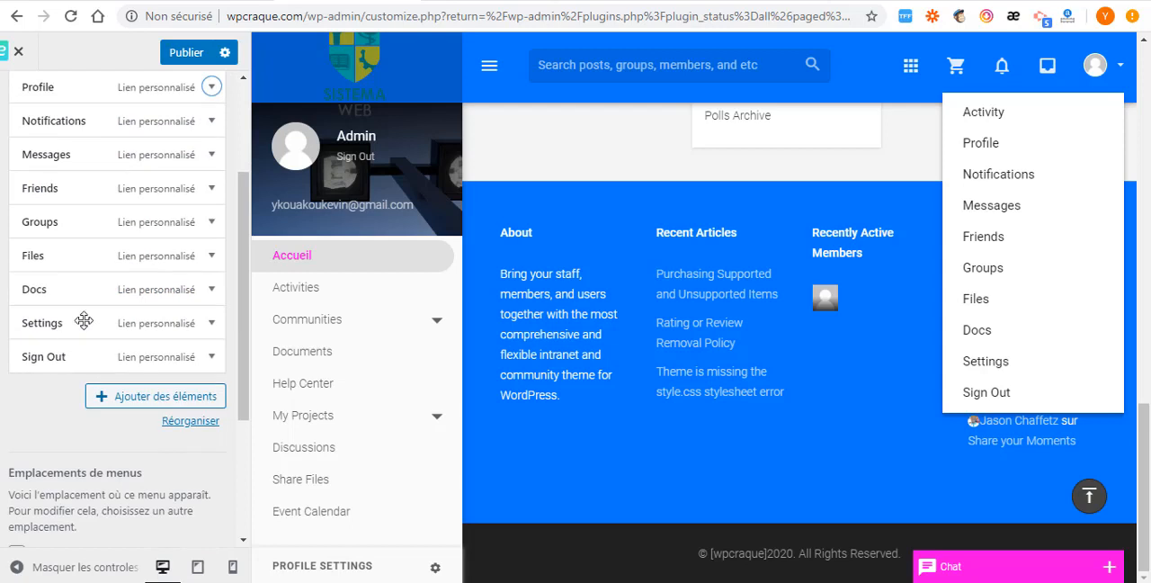
left_click(213, 223)
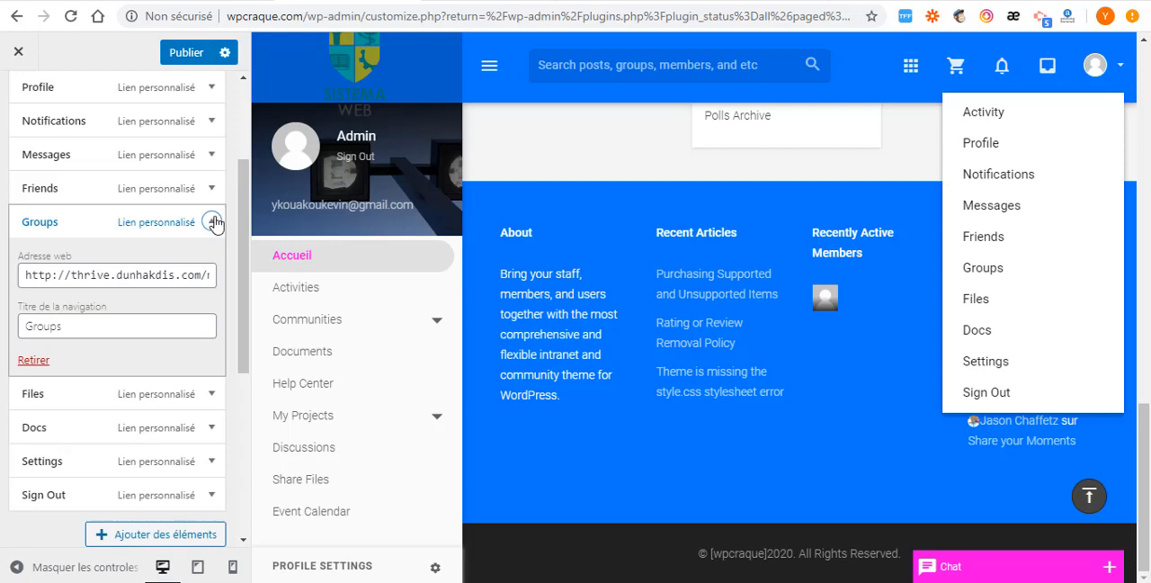
left_click(213, 223)
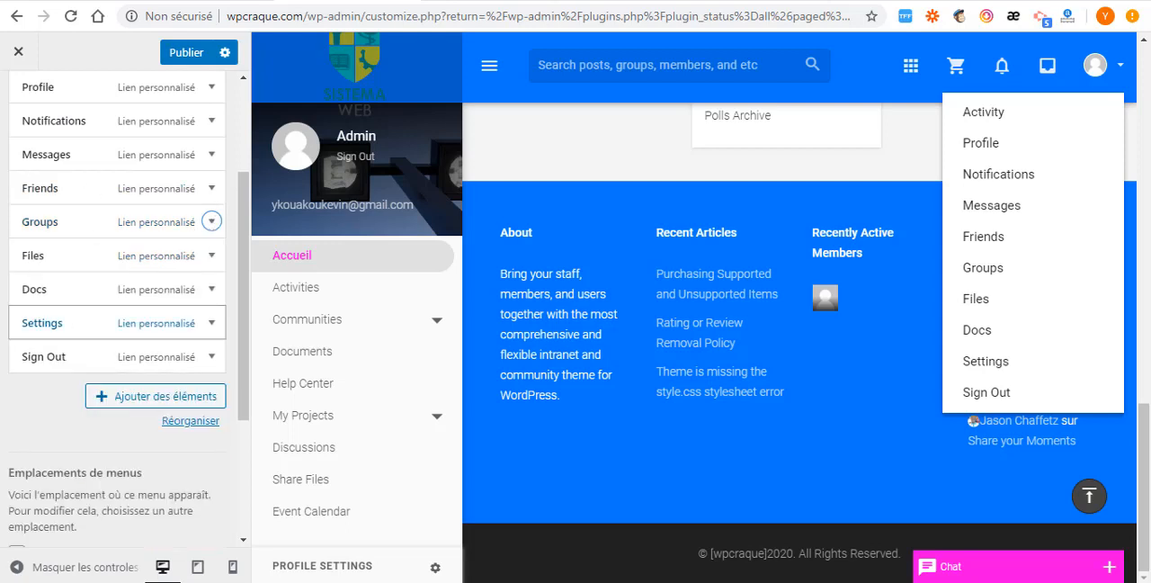
- Leave the Top Right Menu for the customizer's main section list and publish the site changes
scroll(52, 135, "up", 2)
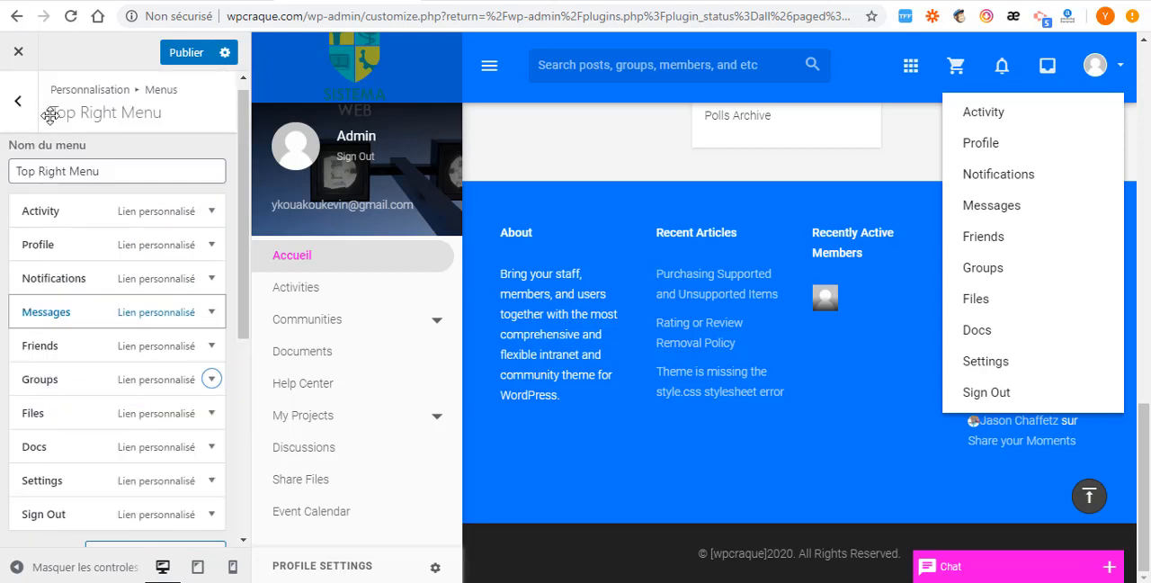
left_click(18, 106)
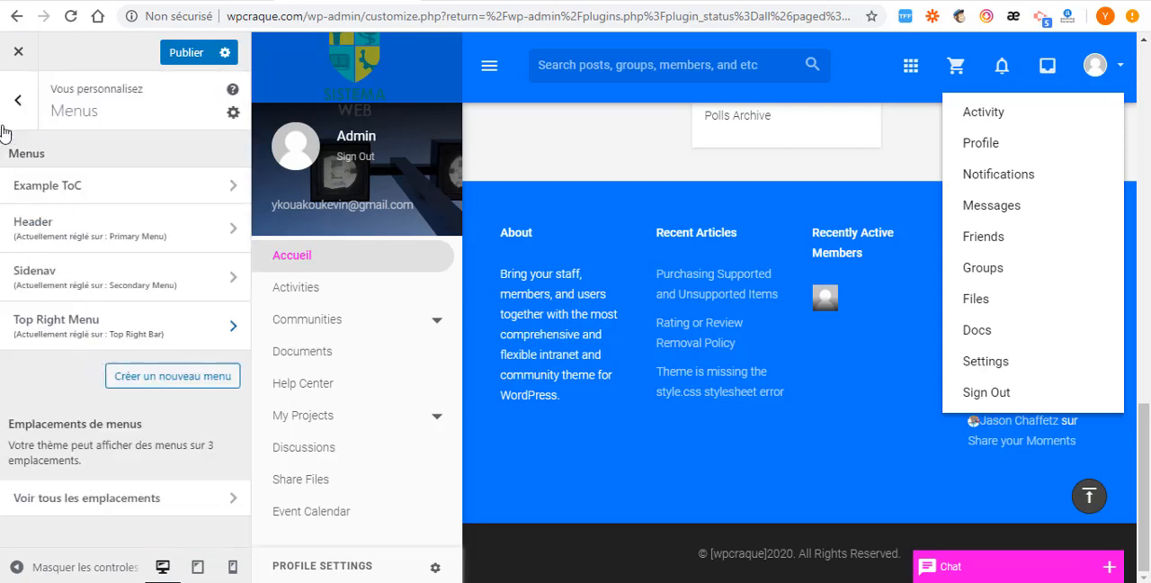
left_click(18, 100)
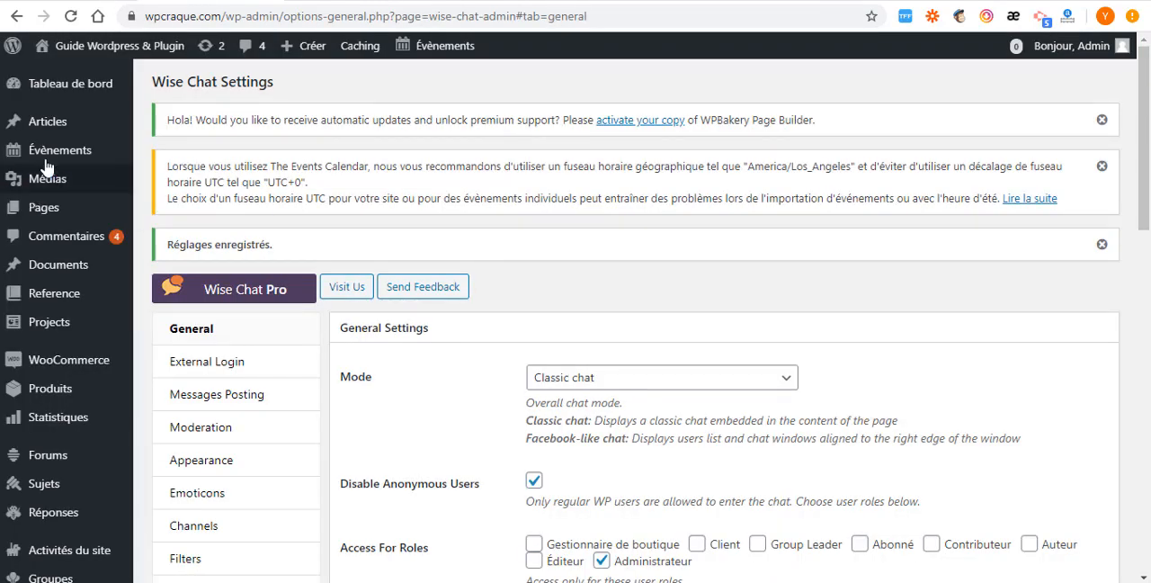
mouse_move(45, 153)
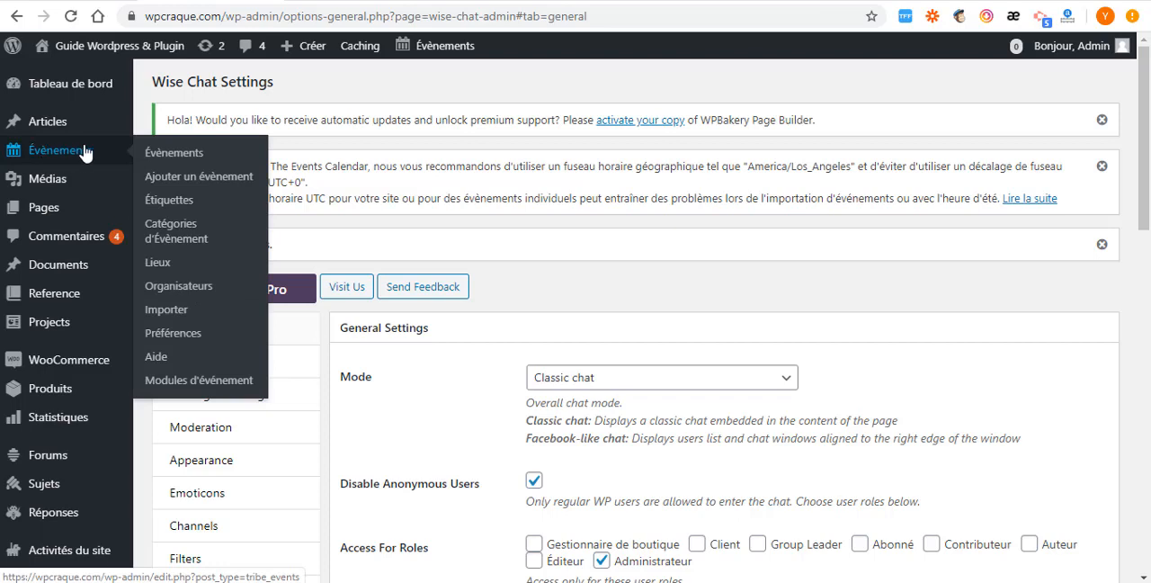
left_click(181, 181)
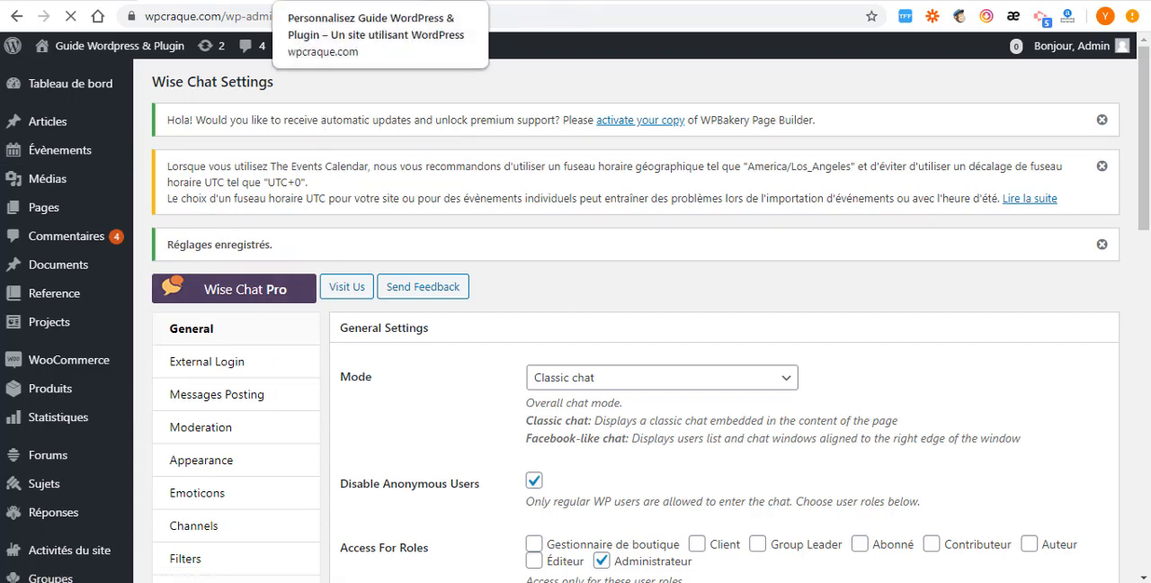
left_click(337, 0)
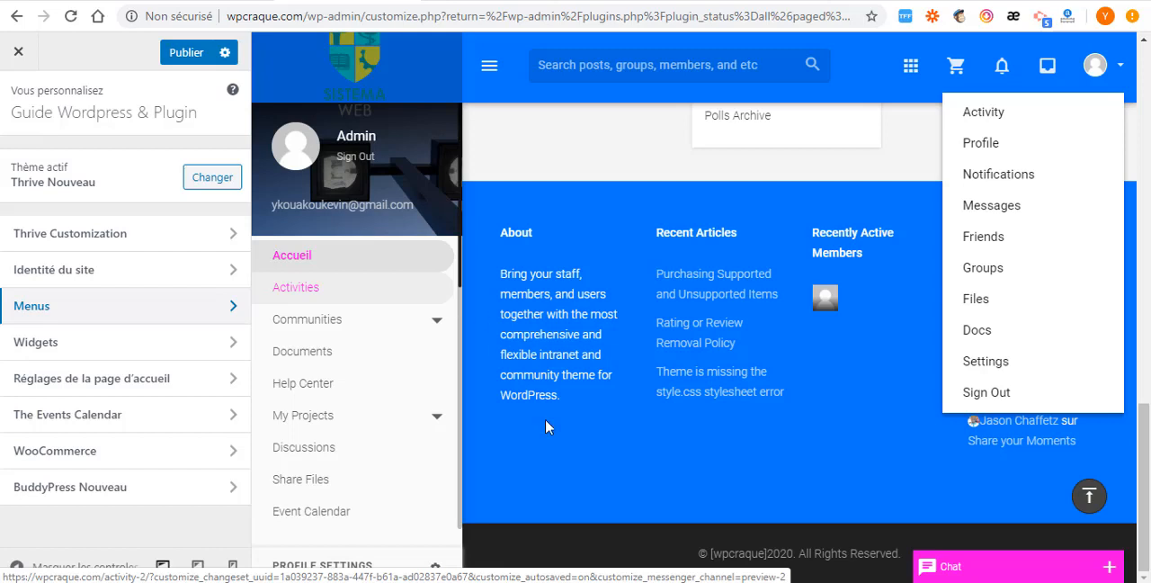
mouse_move(599, 582)
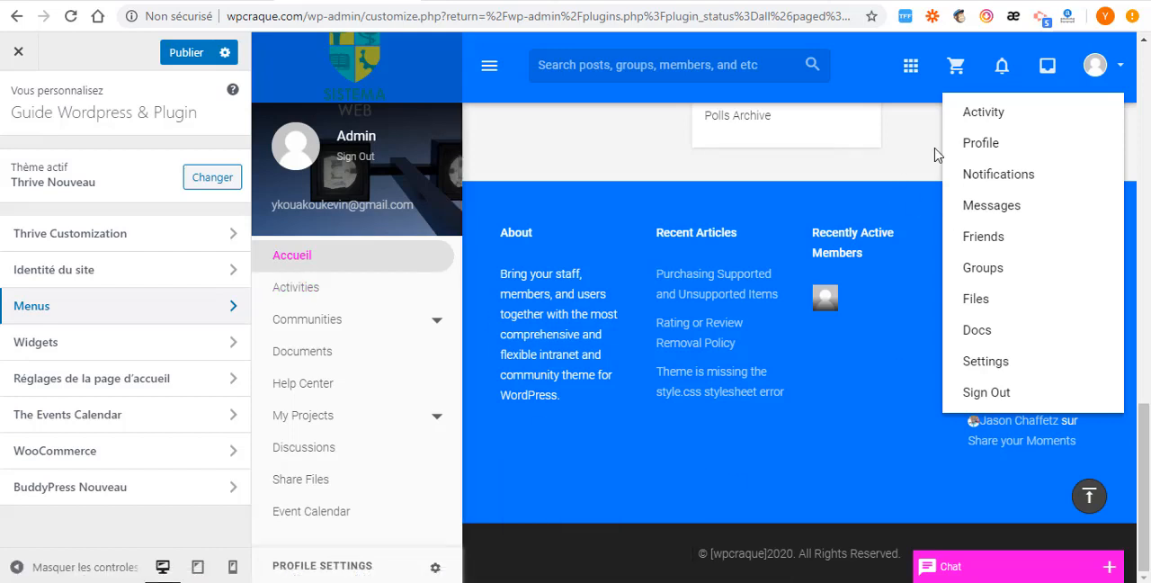
left_click(186, 52)
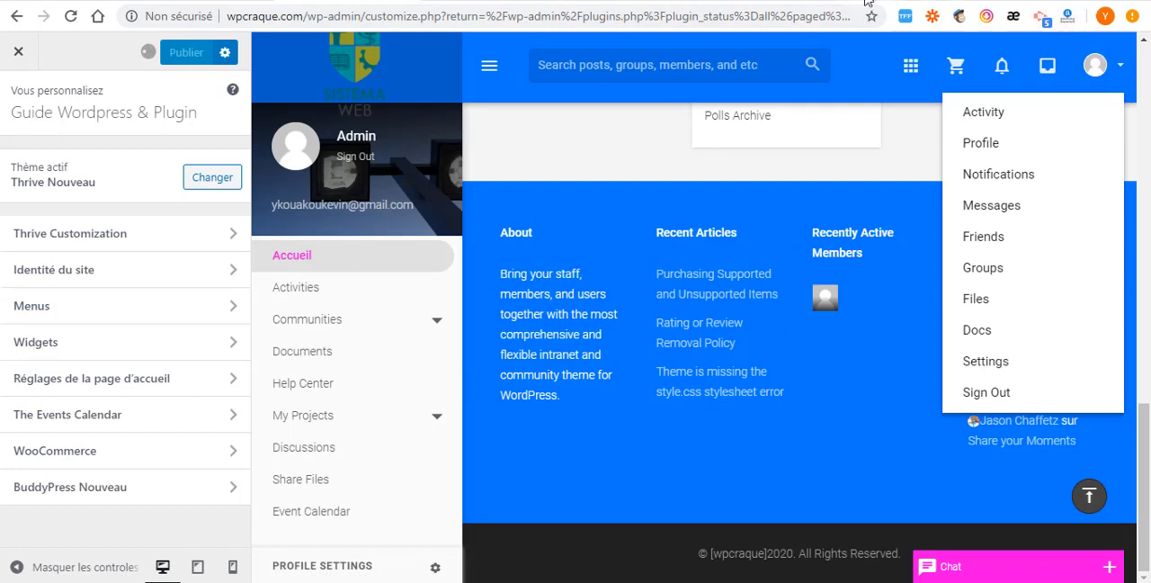
- Open wpcraque.com in a new private browsing window, dismiss the extension notice, and review the login page and its social login options
left_click(1133, 17)
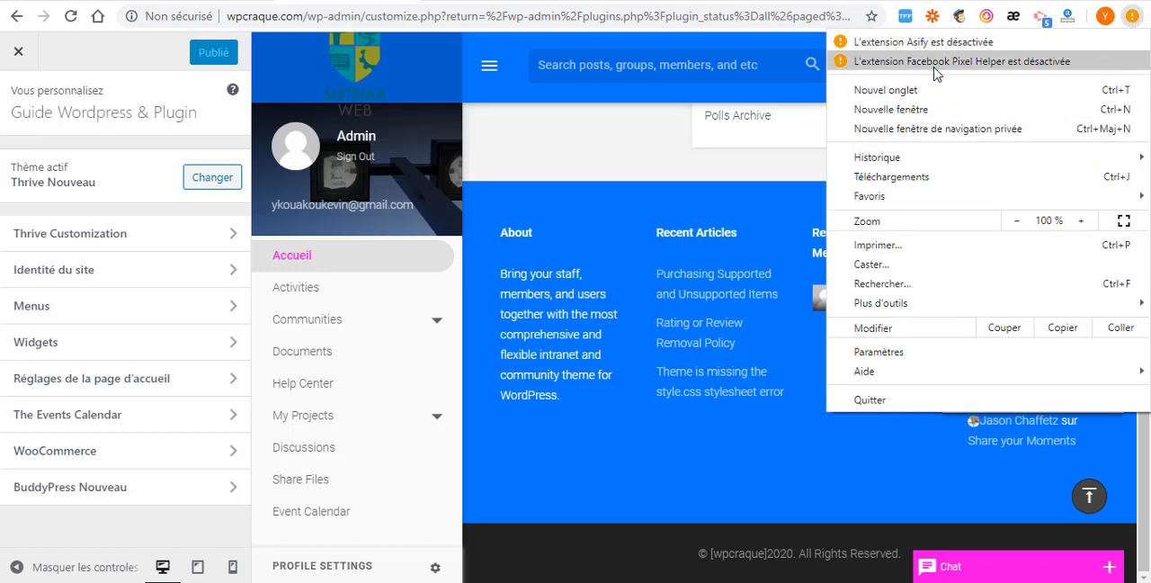
left_click(929, 135)
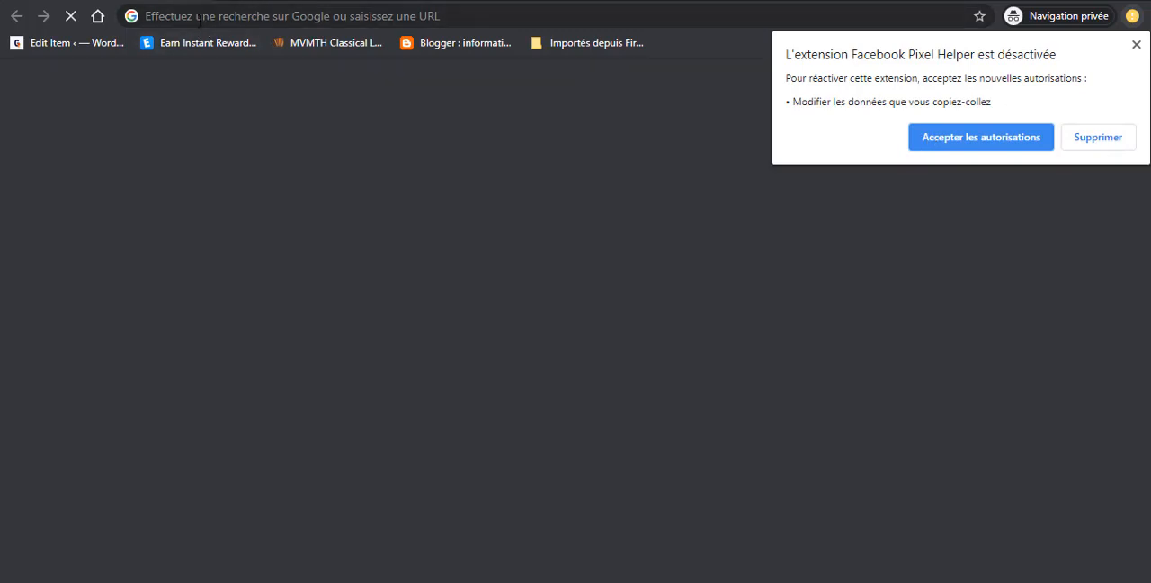
scroll(296, 153, "down", 1)
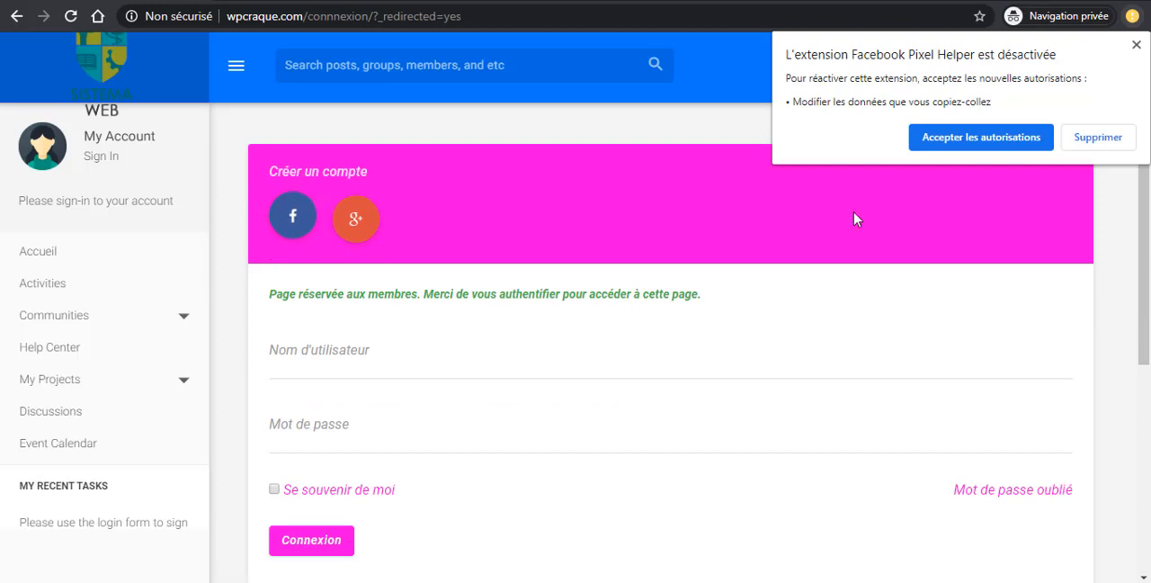
left_click(1137, 45)
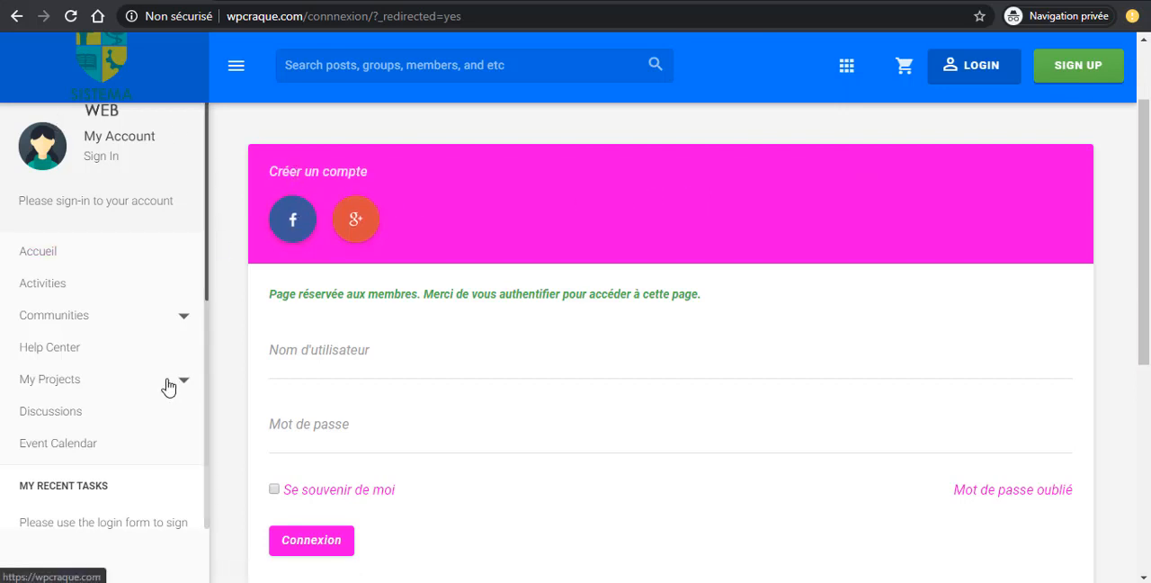
scroll(77, 272, "up", 2)
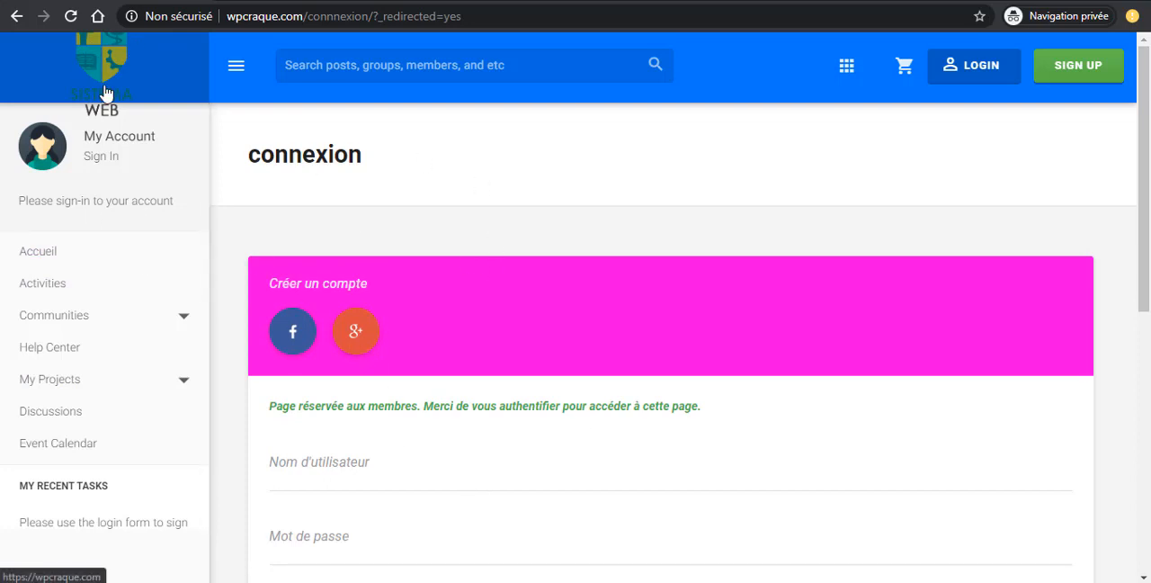
scroll(340, 266, "down", 2)
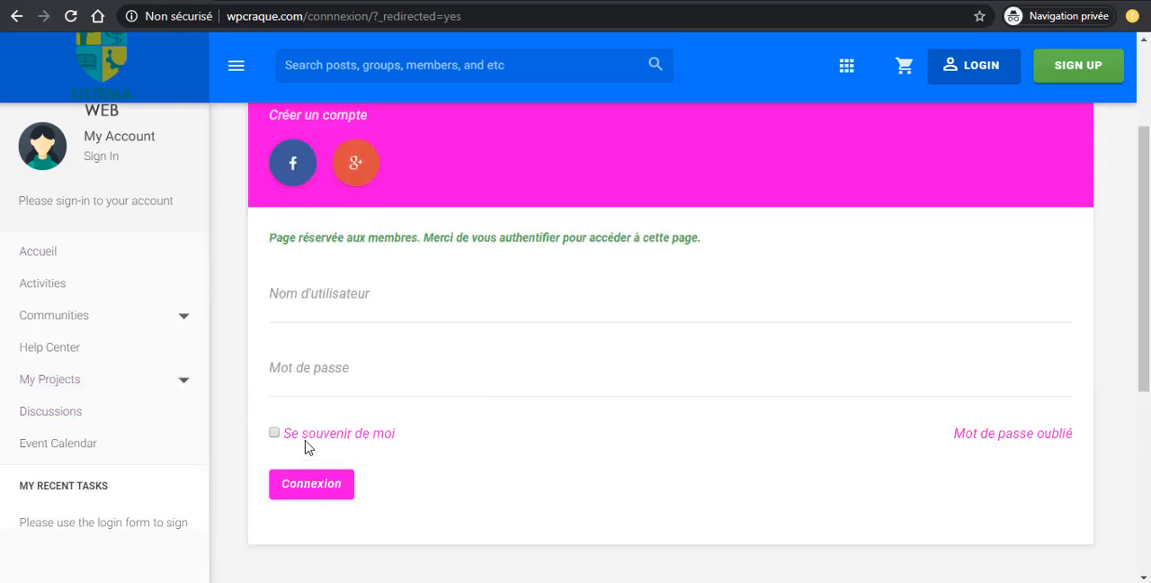
scroll(481, 385, "up", 2)
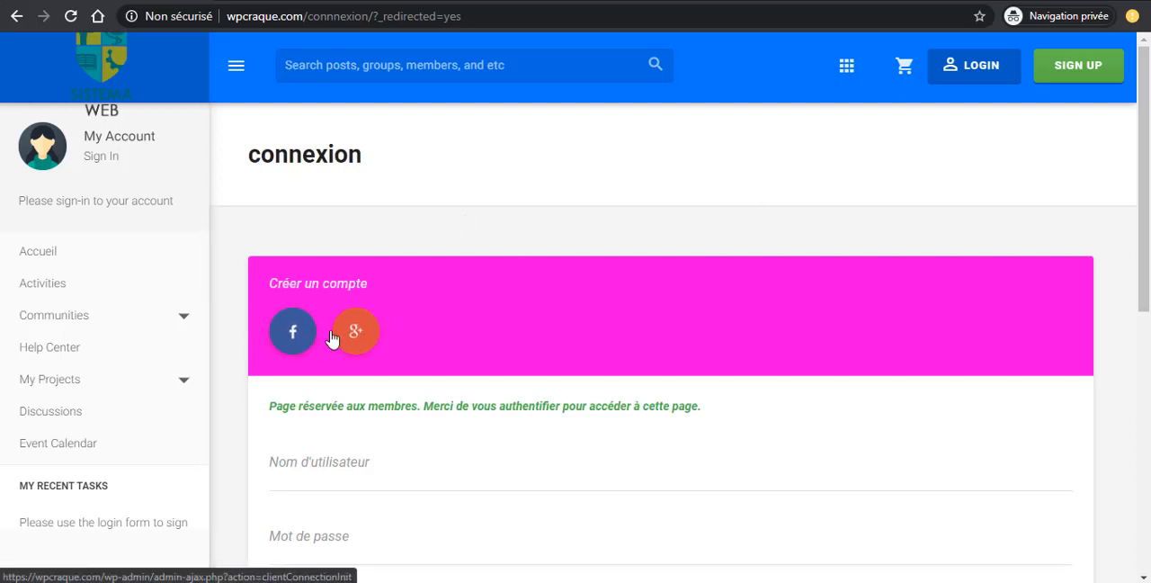
- Go to the site's sign-up page and examine the registration form's account details, profile details and completion option
left_click(1082, 63)
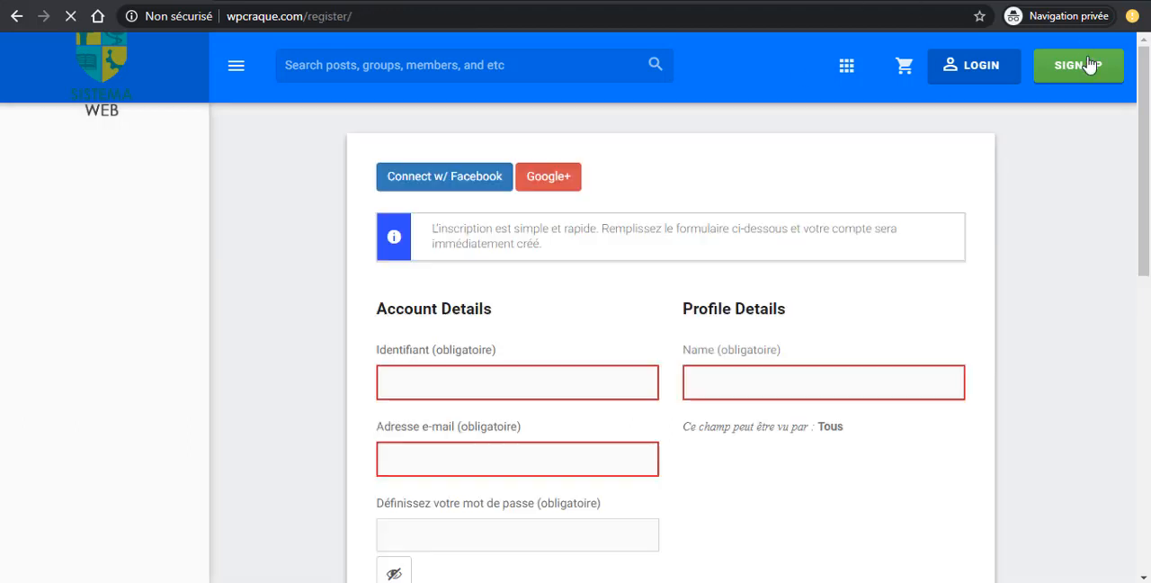
scroll(671, 389, "down", 3)
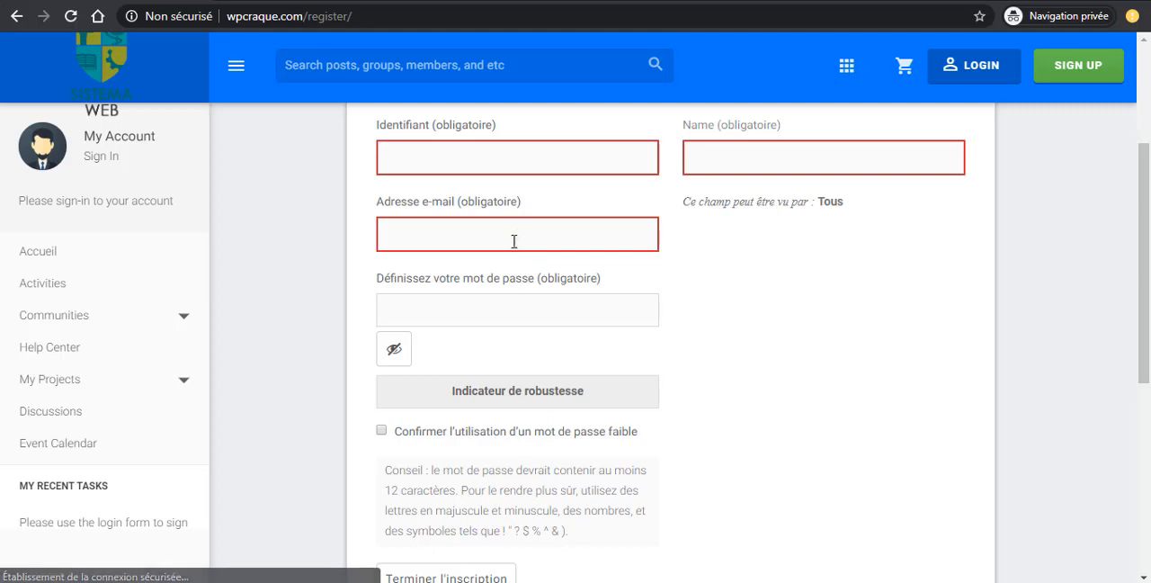
scroll(546, 265, "up", 3)
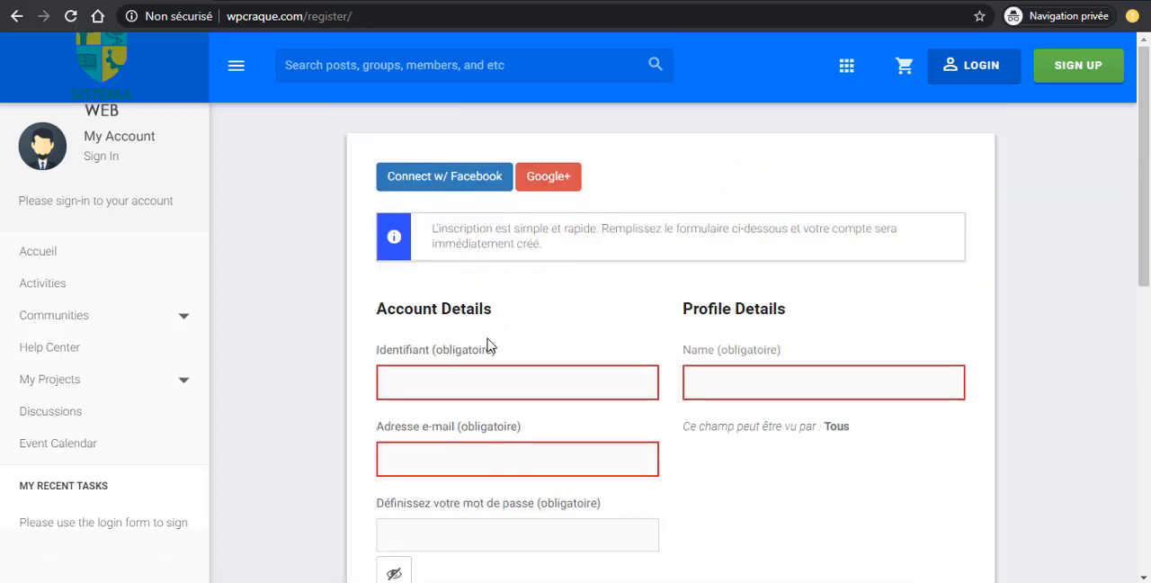
scroll(384, 267, "down", 1)
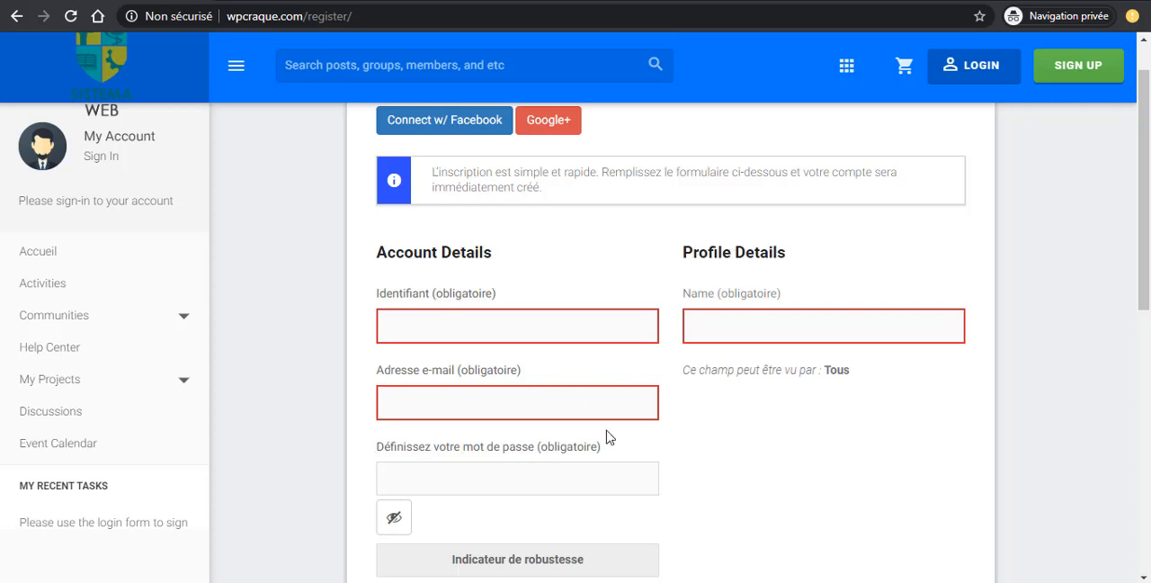
scroll(417, 506, "down", 5)
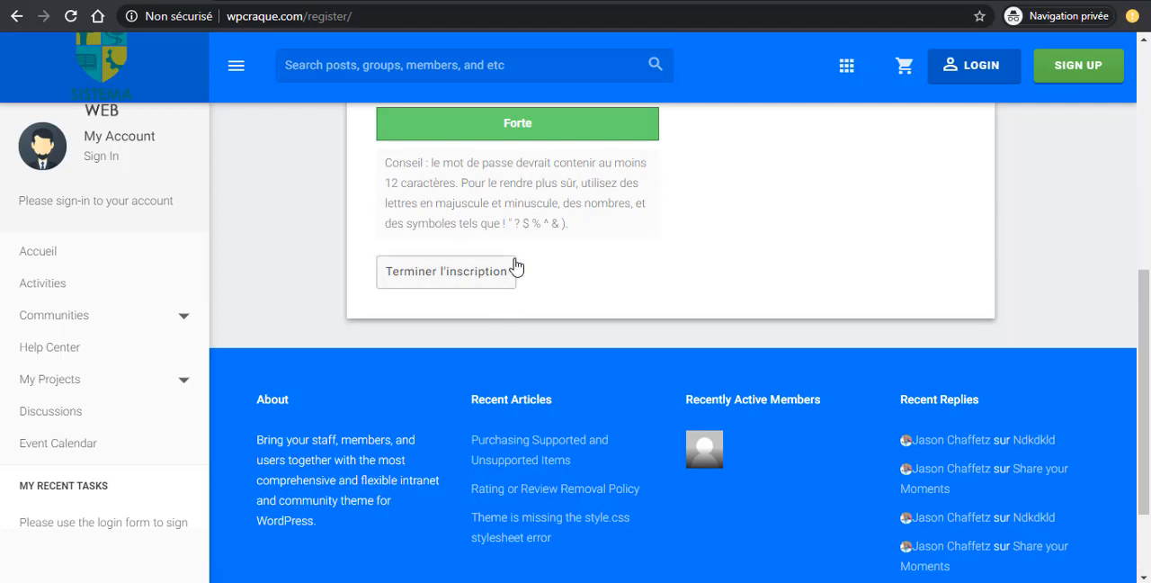
scroll(515, 265, "up", 2)
scroll(423, 360, "down", 2)
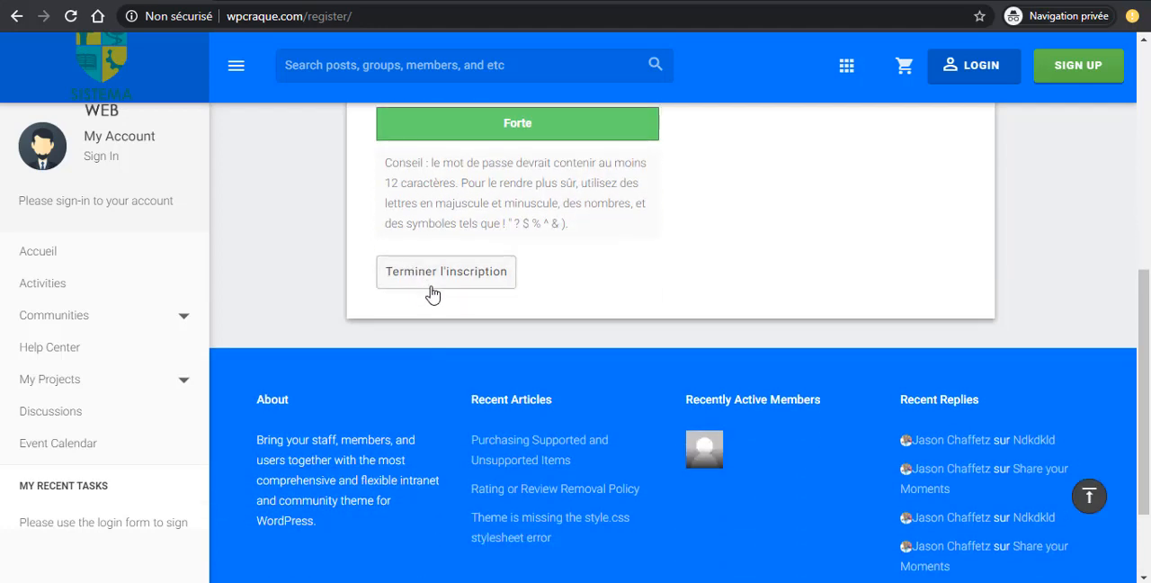
scroll(667, 275, "up", 6)
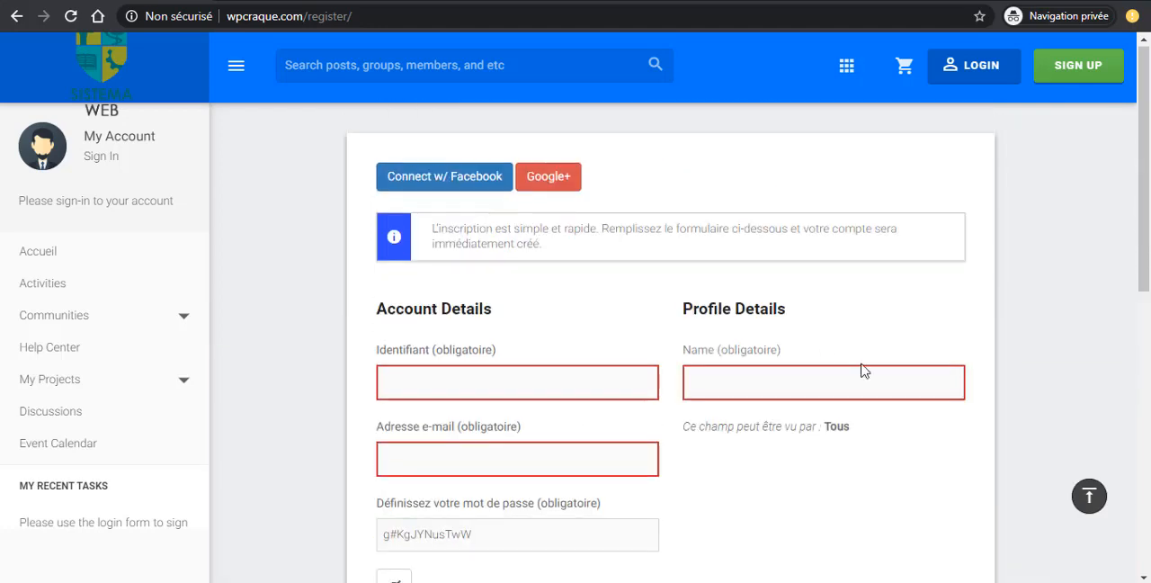
scroll(809, 355, "down", 2)
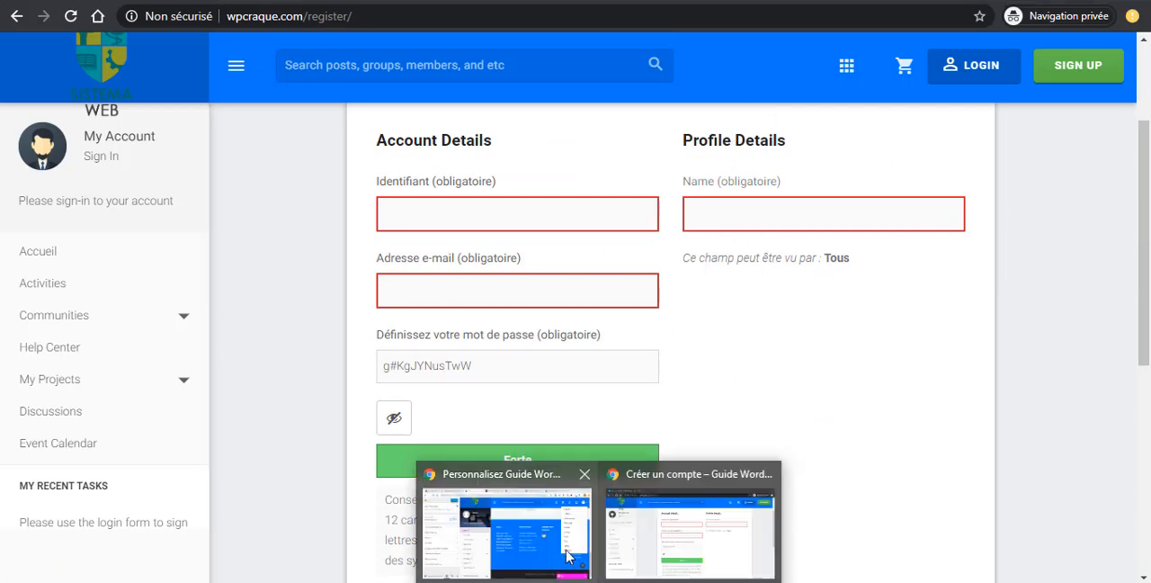
- Switch back to the WordPress admin window and open the management page for the users' profile fields
left_click(568, 558)
left_click(81, 1)
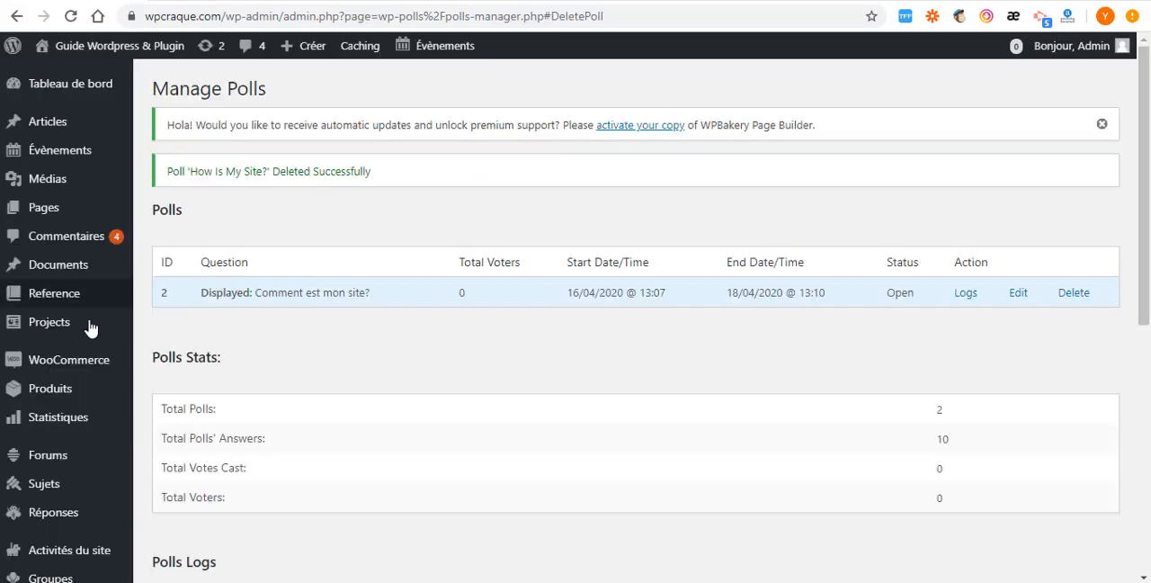
scroll(48, 340, "down", 3)
scroll(32, 332, "down", 2)
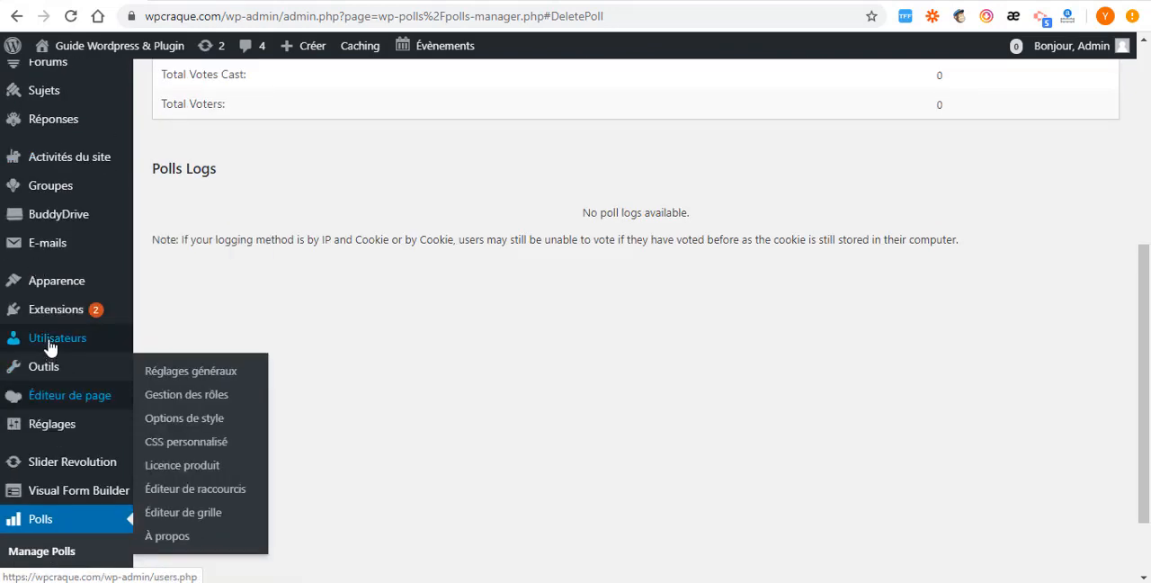
mouse_move(47, 338)
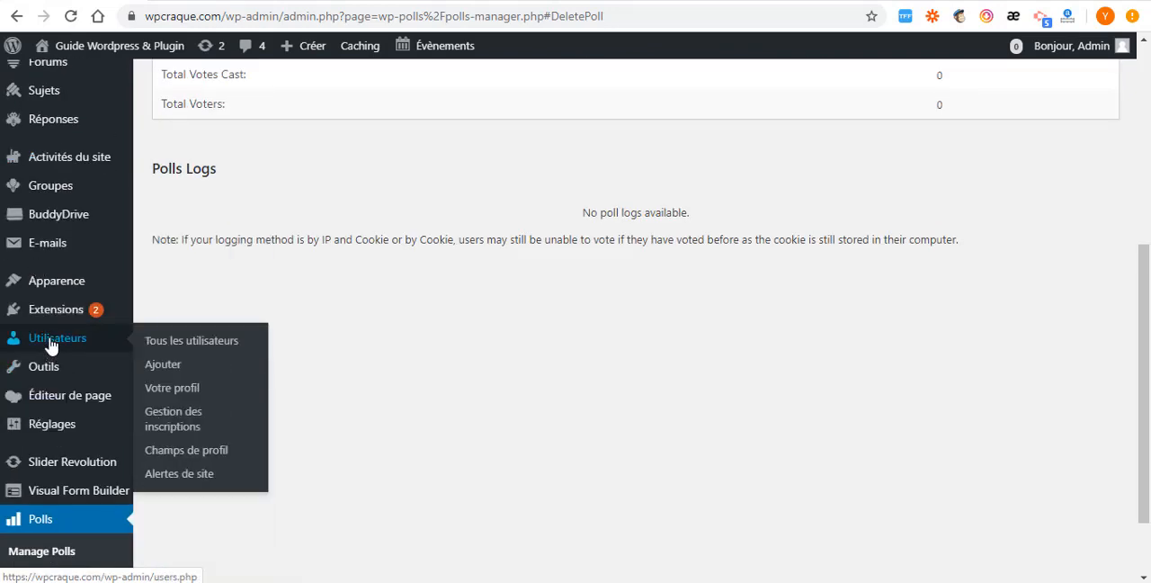
left_click(165, 368)
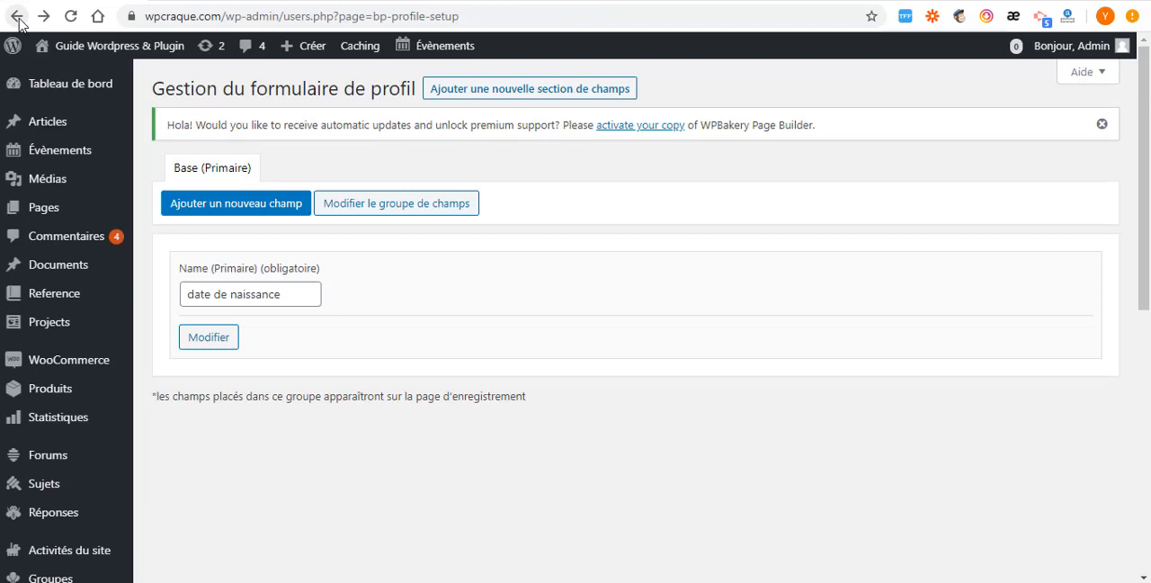
- Start a new field in the Base (Primaire) profile group and name it "Date de naissance"
left_click(273, 210)
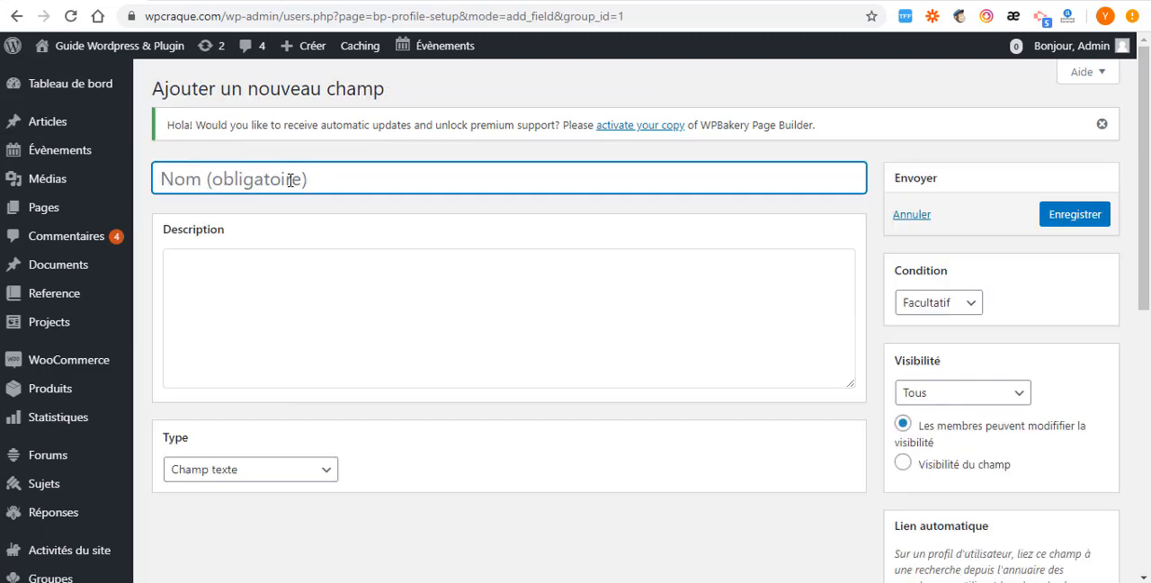
type("Dat")
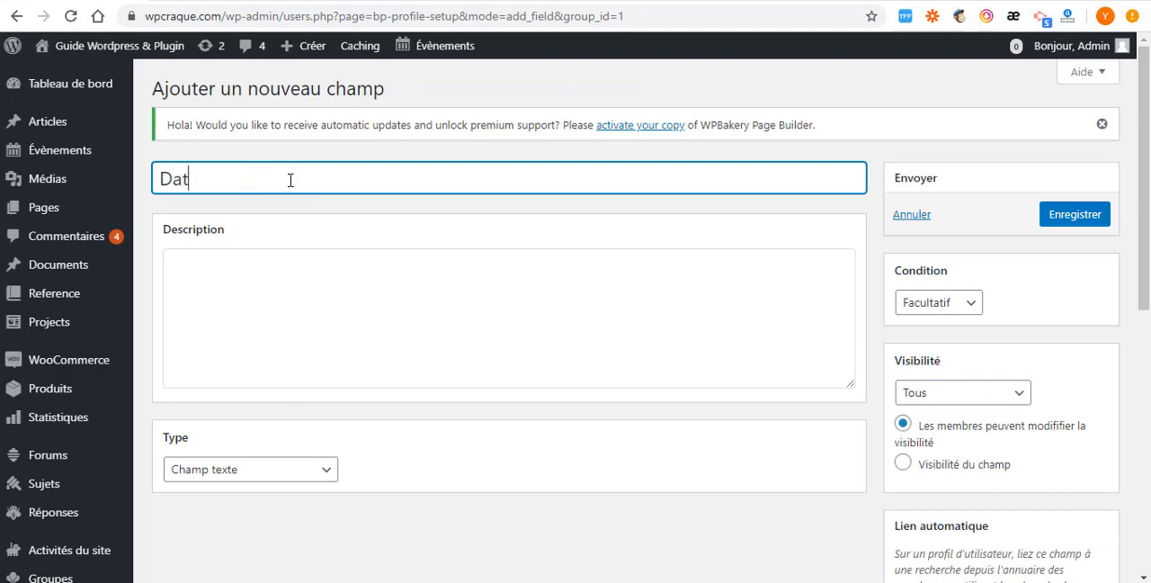
type("e de naissance")
scroll(228, 232, "down", 3)
scroll(222, 240, "up", 3)
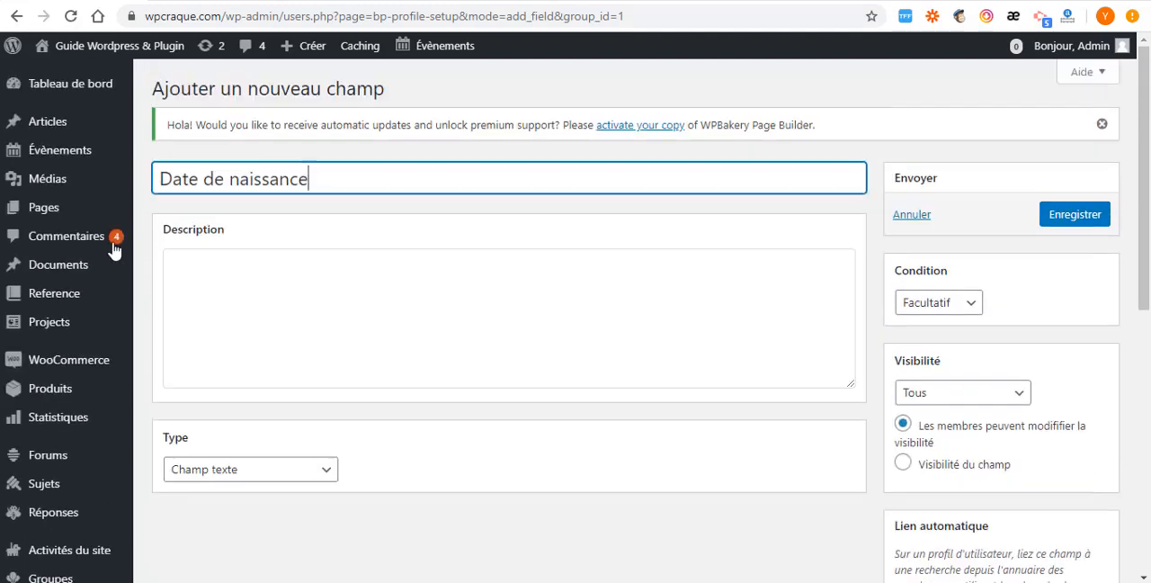
- Set the new profile field's type to Sélecteur de date with the Absolu range
left_click(266, 263)
scroll(270, 369, "down", 1)
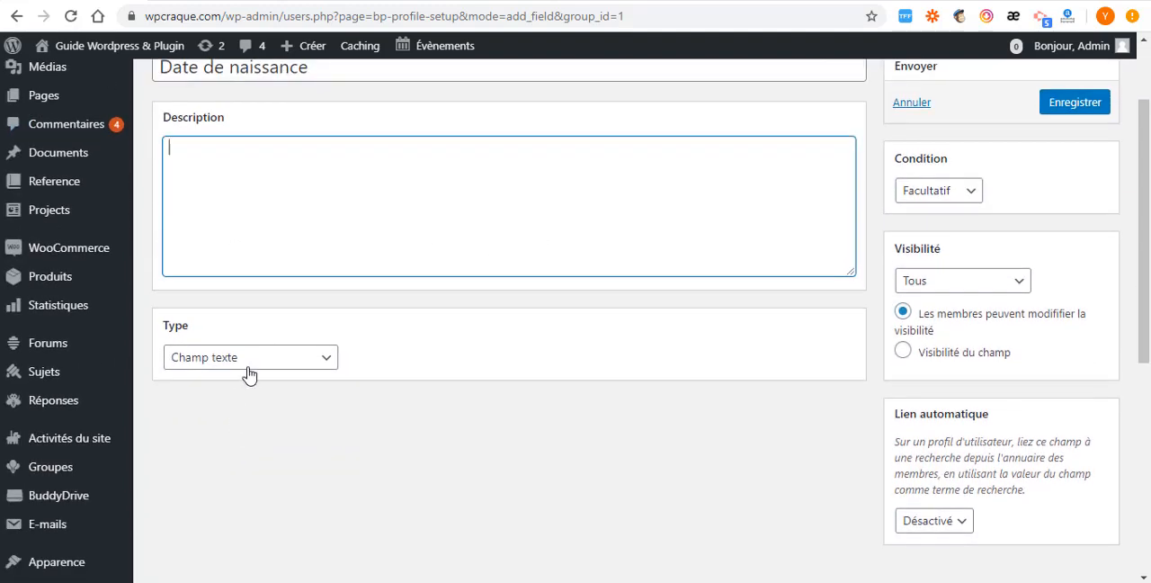
left_click(303, 363)
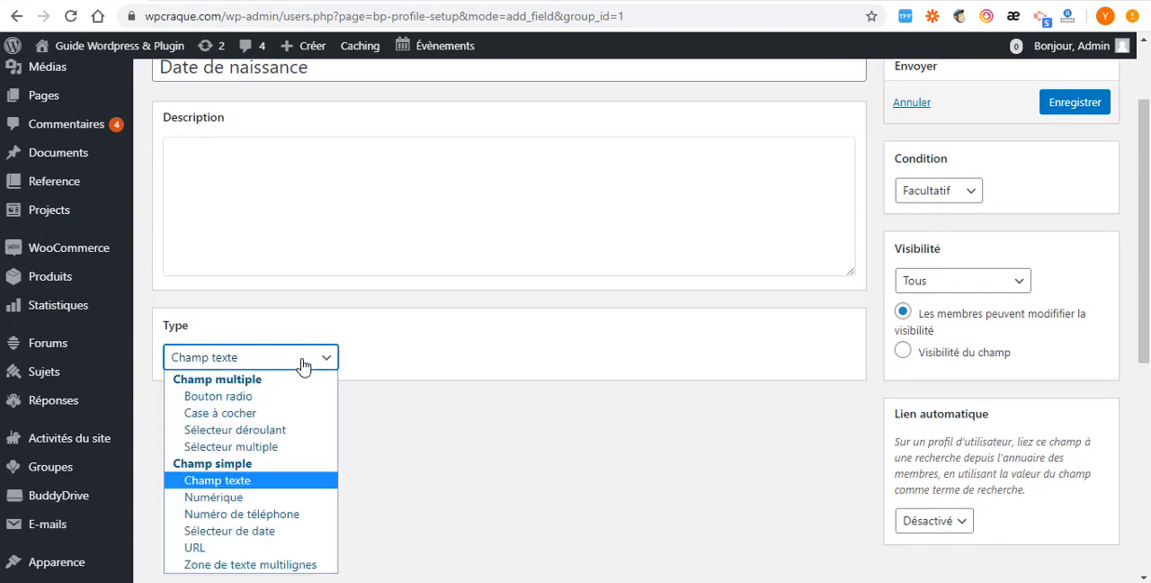
left_click(229, 531)
scroll(340, 322, "down", 3)
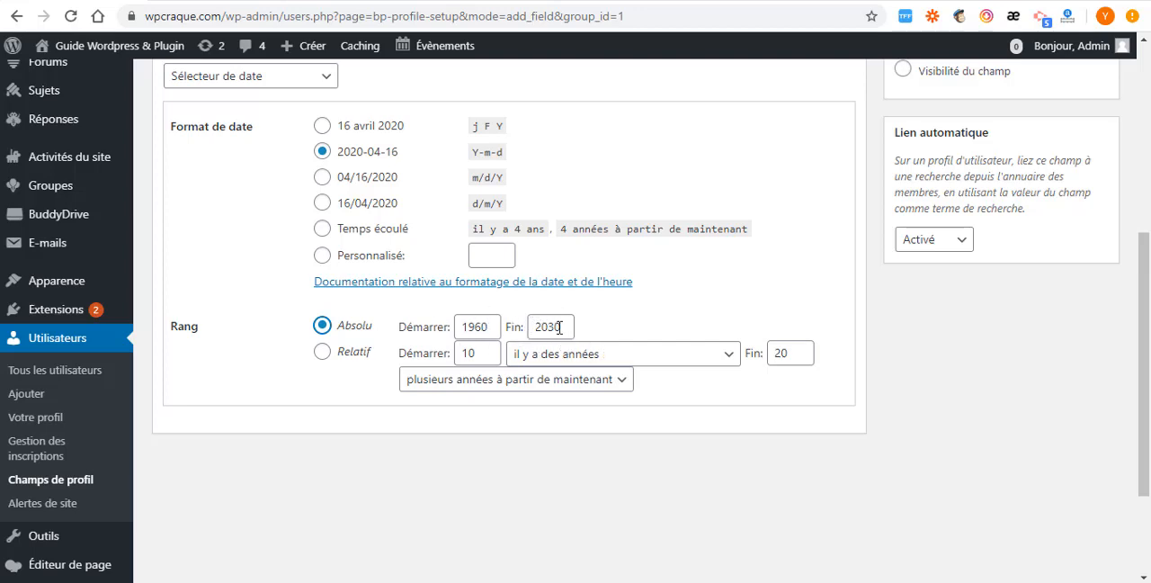
- Set the Date de naissance field's condition to Obligatoire and save the new profile field
scroll(769, 345, "up", 5)
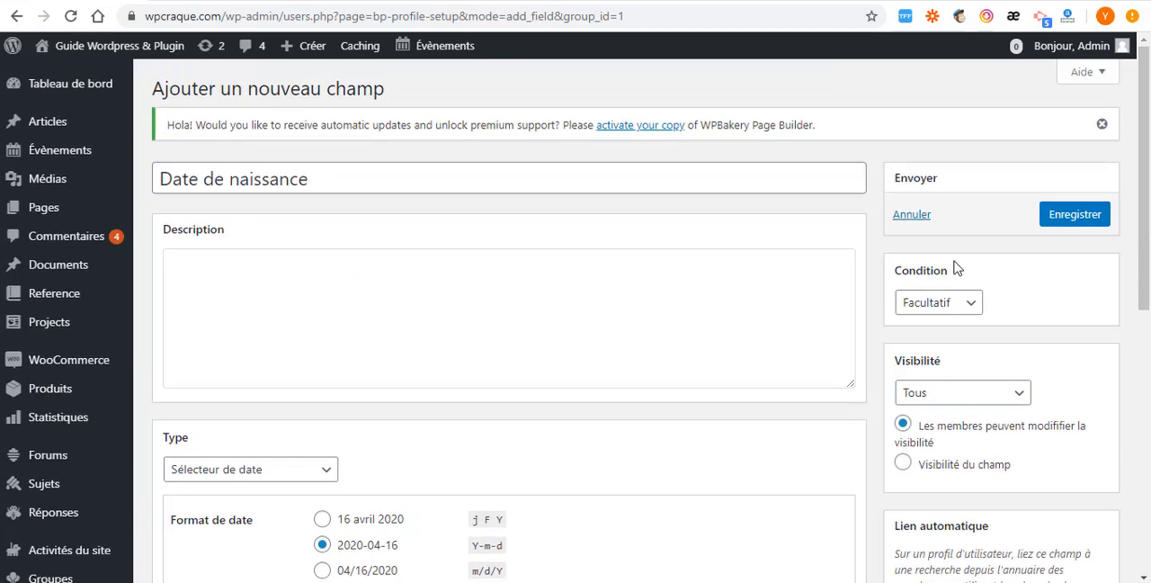
left_click(961, 308)
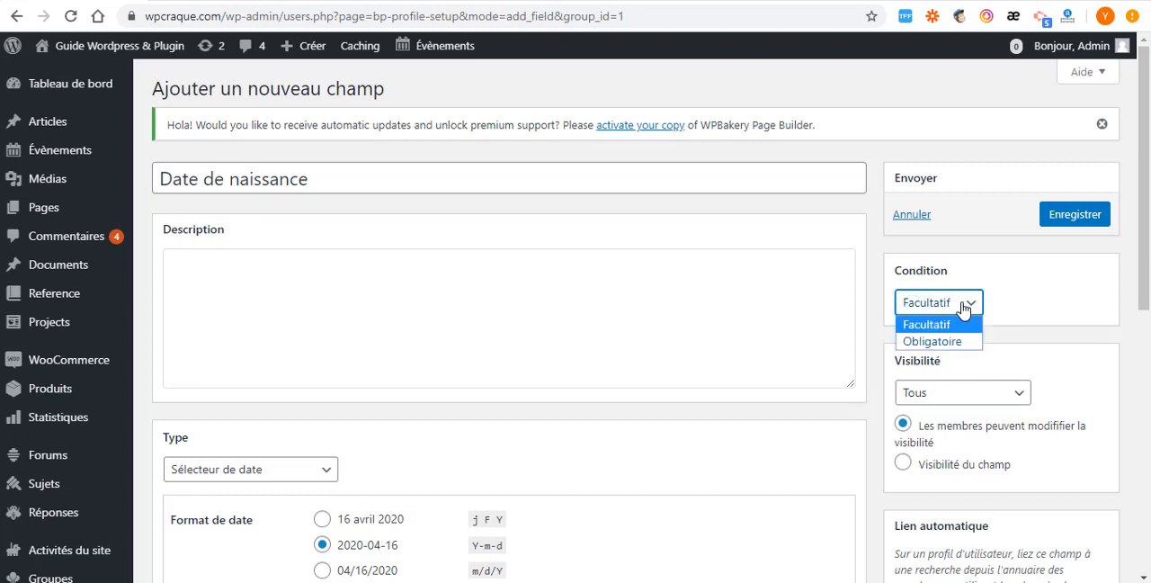
left_click(946, 347)
scroll(938, 318, "down", 2)
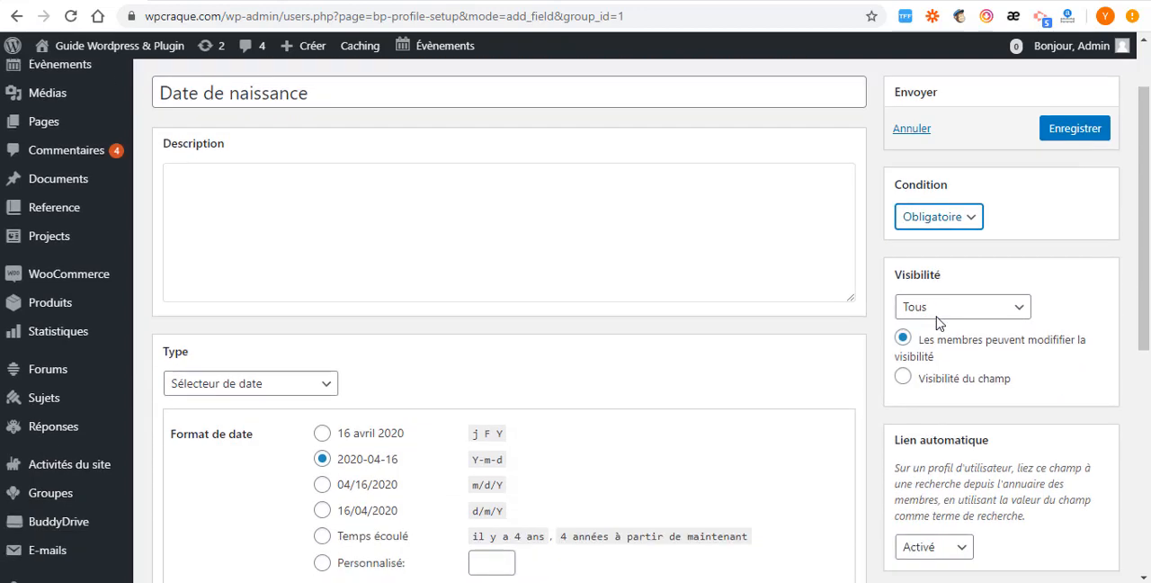
scroll(910, 362, "down", 3)
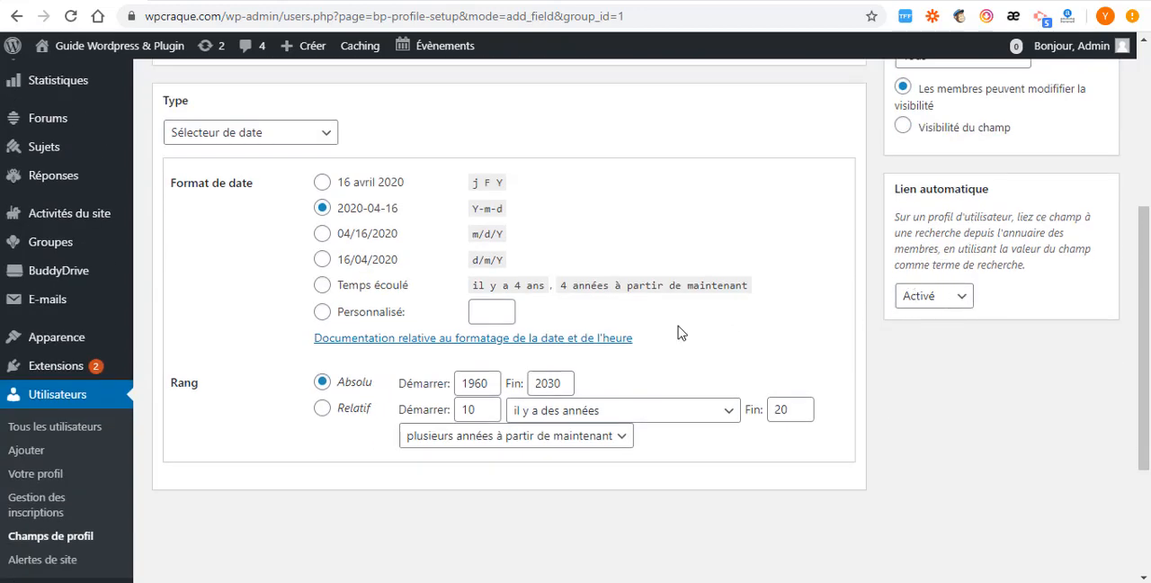
scroll(663, 381, "down", 3)
scroll(959, 252, "up", 6)
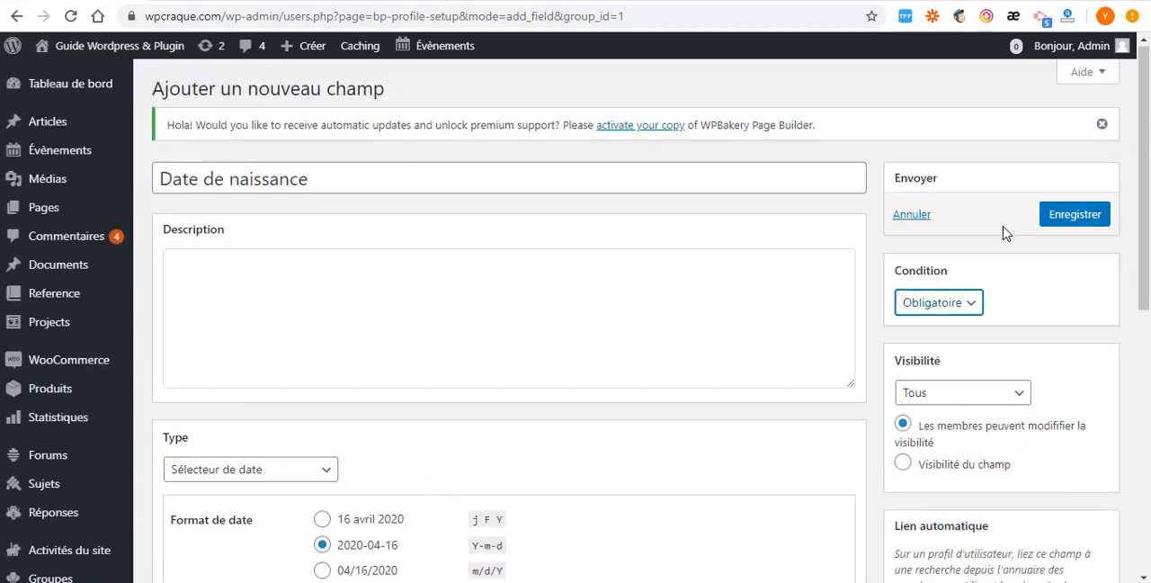
left_click(1101, 215)
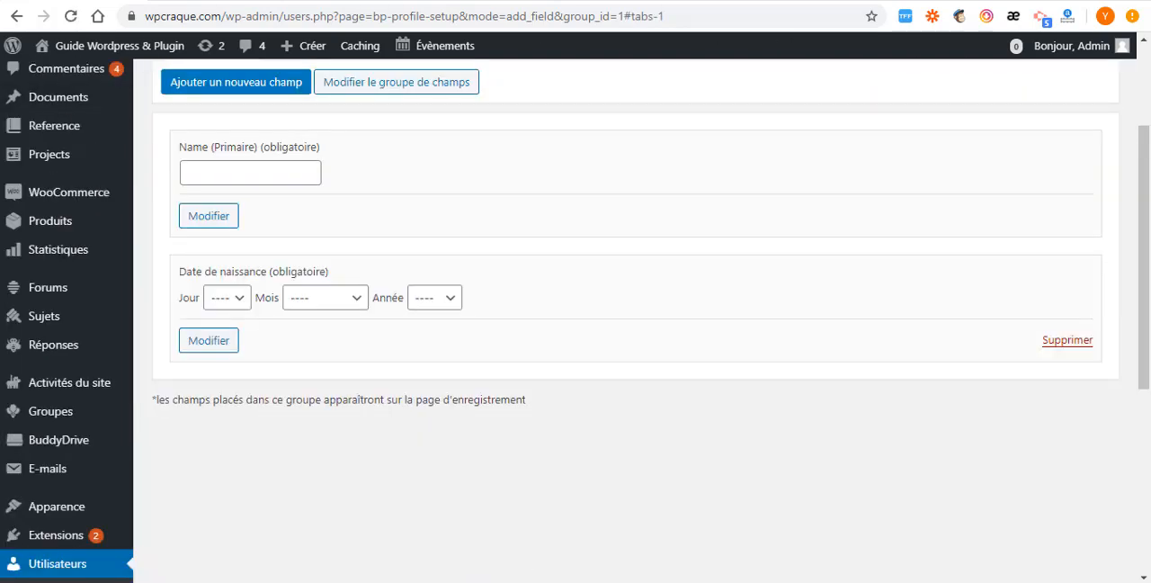
- Switch to the private window's registration form and fill in the username, e-mail address, account password and profile name
left_click(662, 550)
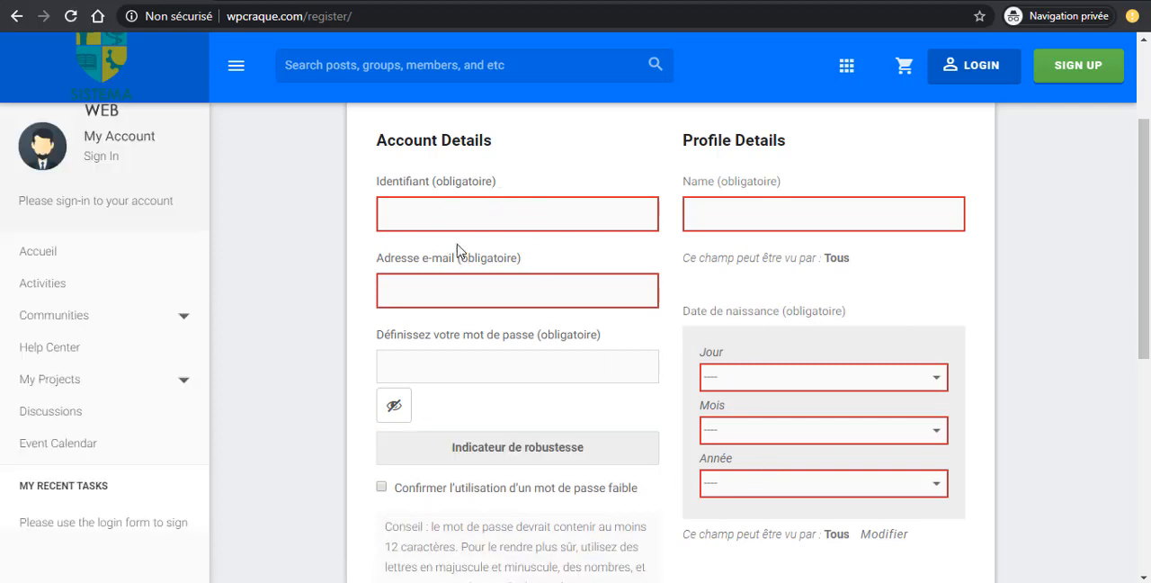
left_click(436, 207)
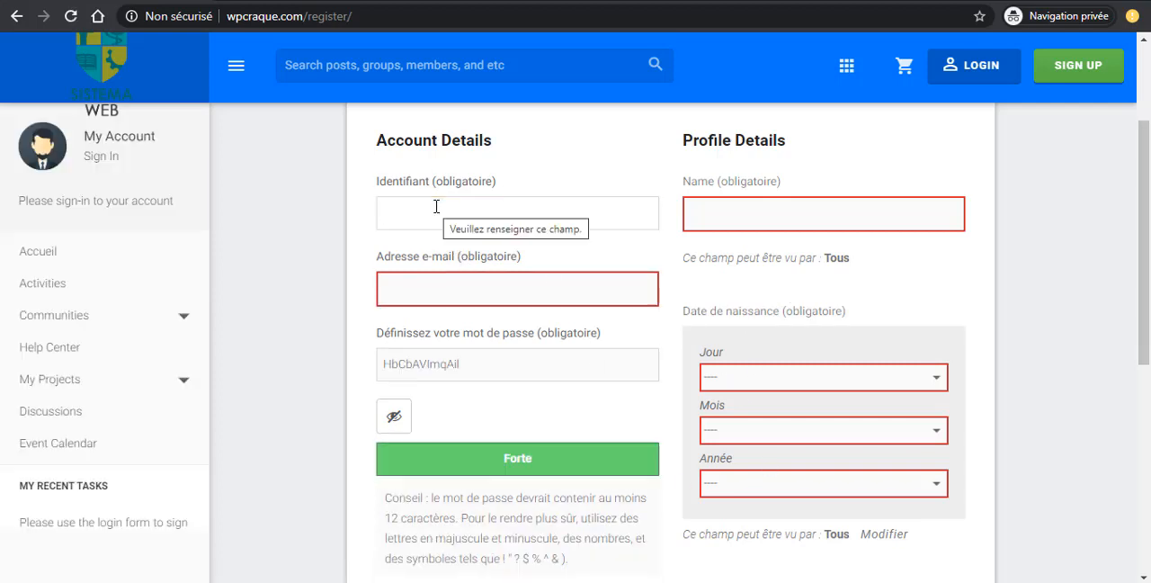
double_click(455, 364)
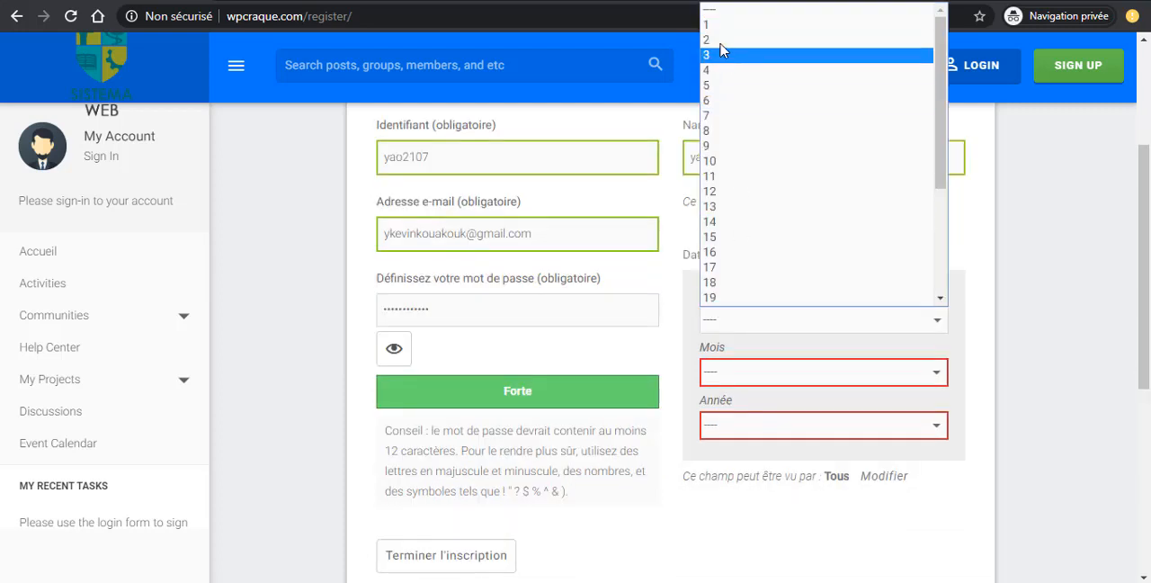
- Choose the day, month and year of the member's birth date and submit the registration
left_click(722, 45)
left_click(755, 378)
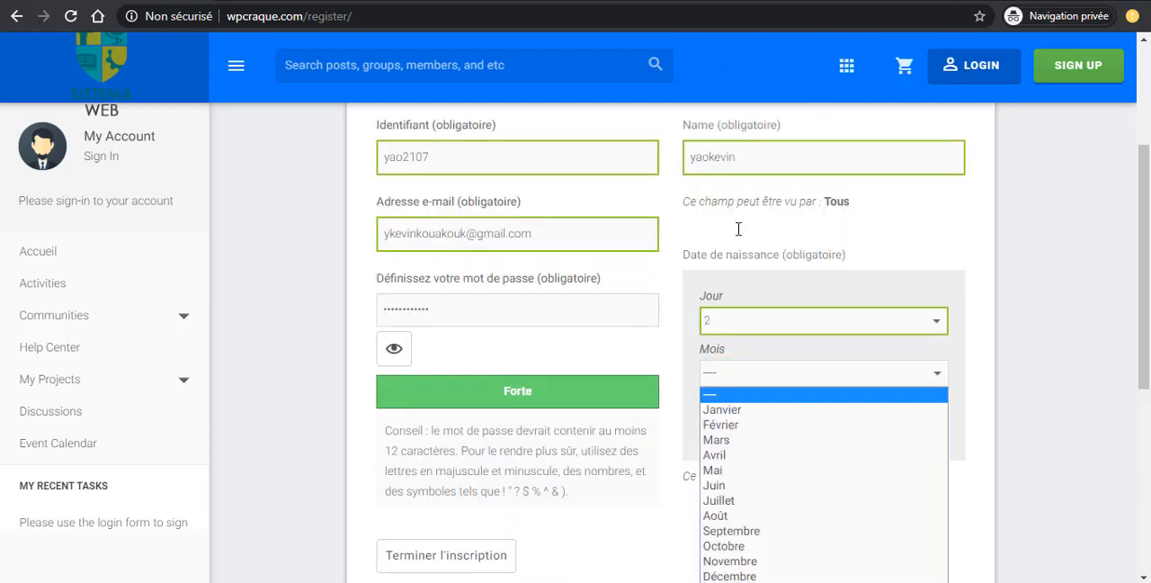
left_click(724, 440)
scroll(725, 360, "down", 2)
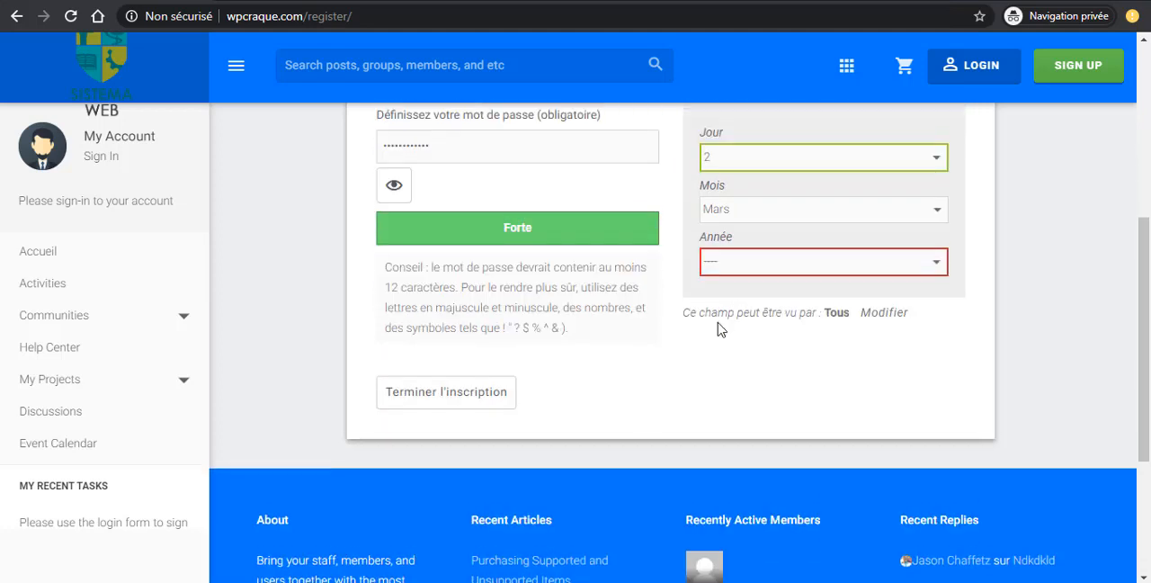
left_click(733, 259)
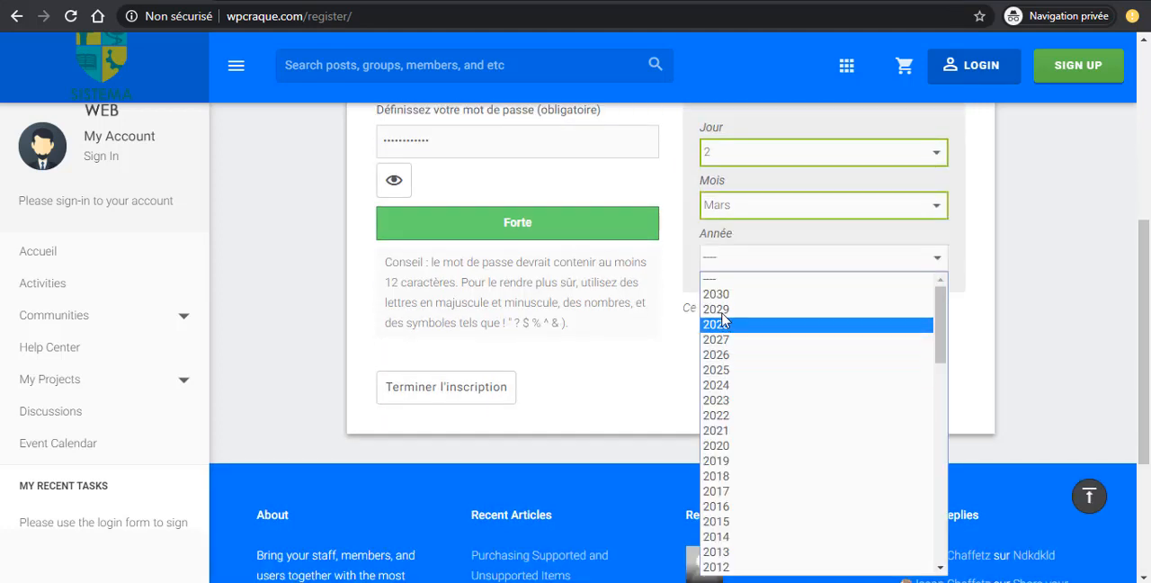
scroll(721, 526, "down", 10)
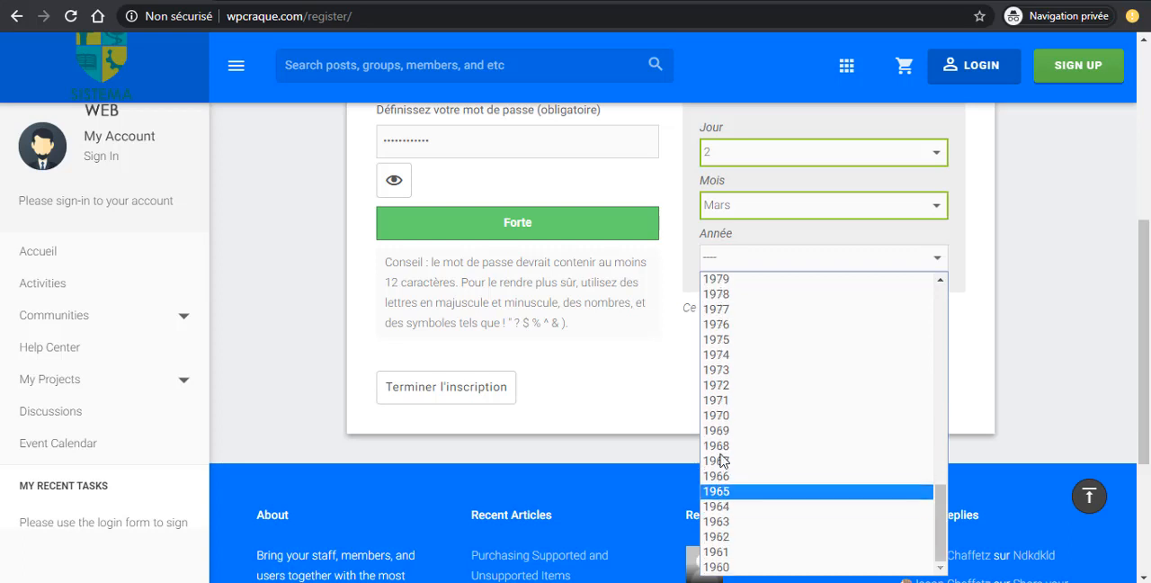
scroll(729, 360, "up", 6)
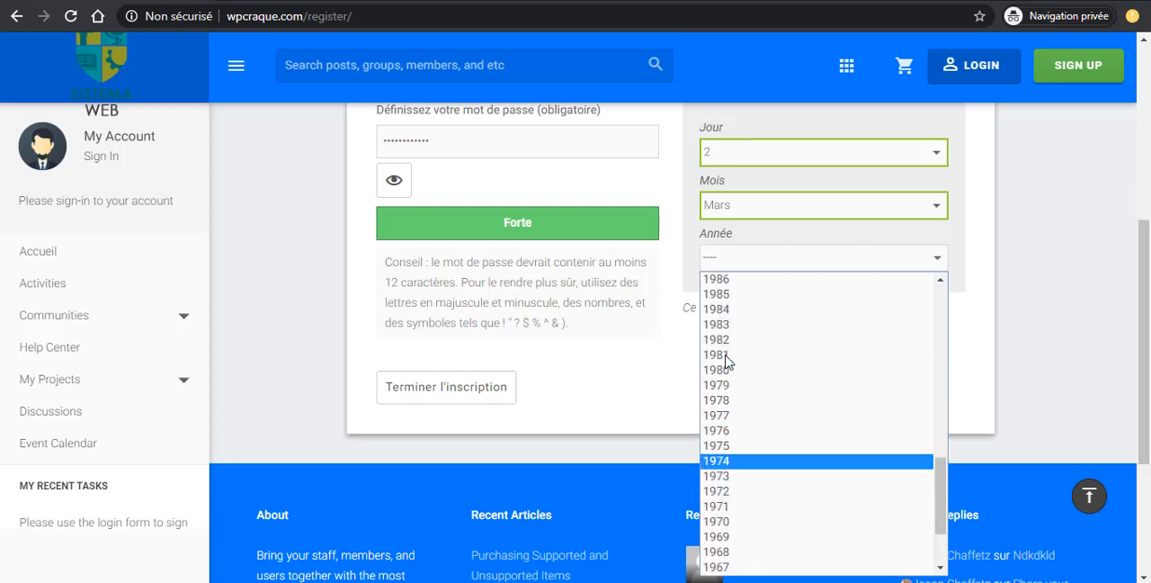
left_click(712, 471)
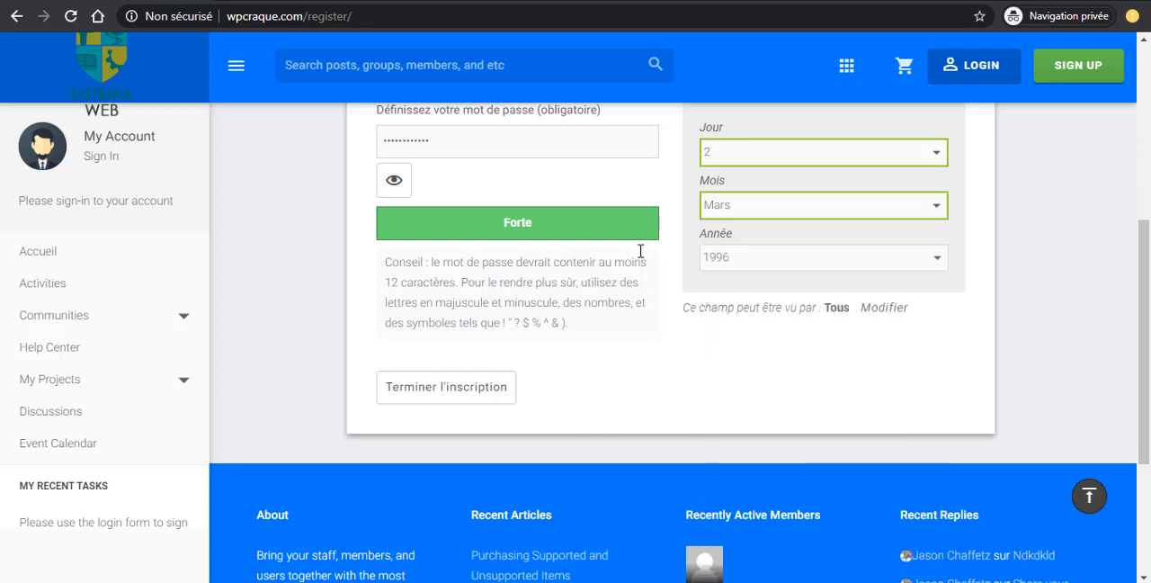
left_click(434, 388)
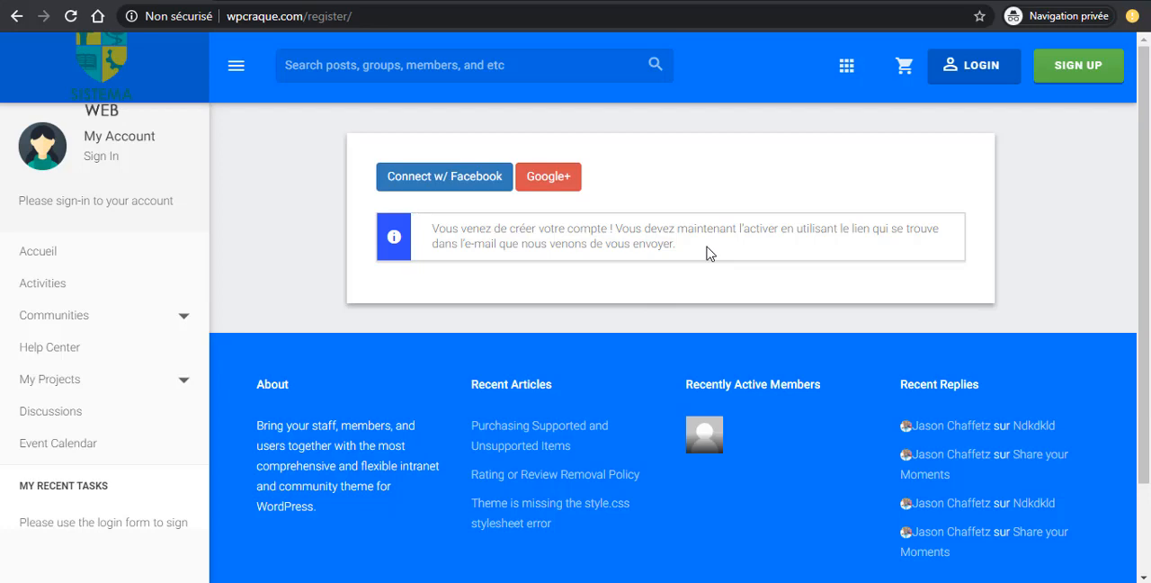
- Go to Gmail in a new browser page and open the newest "Activate your account" message from Guide Wordpress & Plugin
left_click(231, 0)
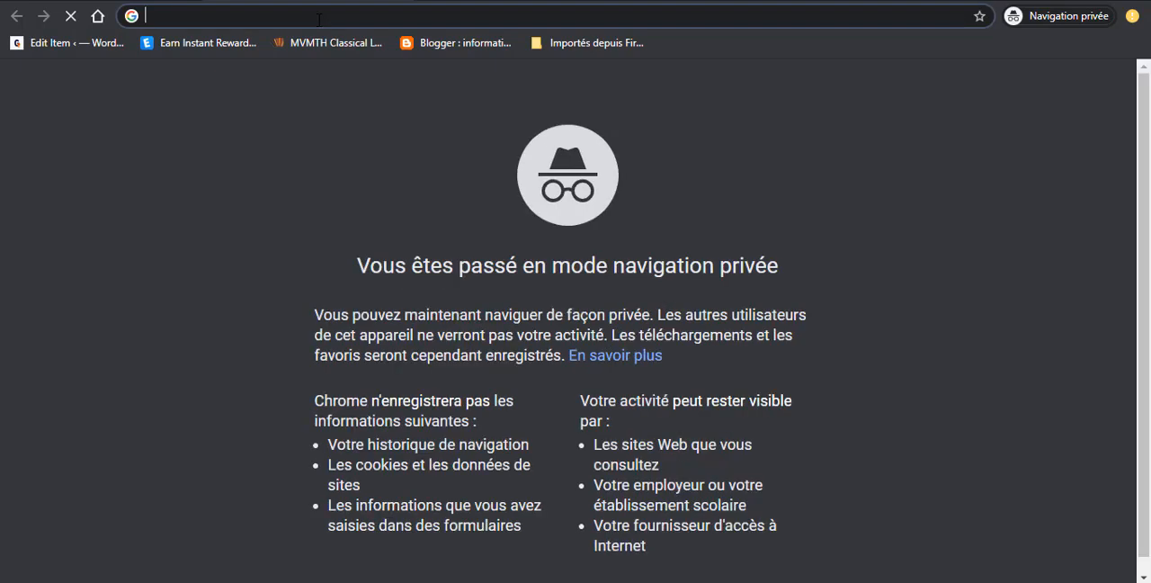
type("g")
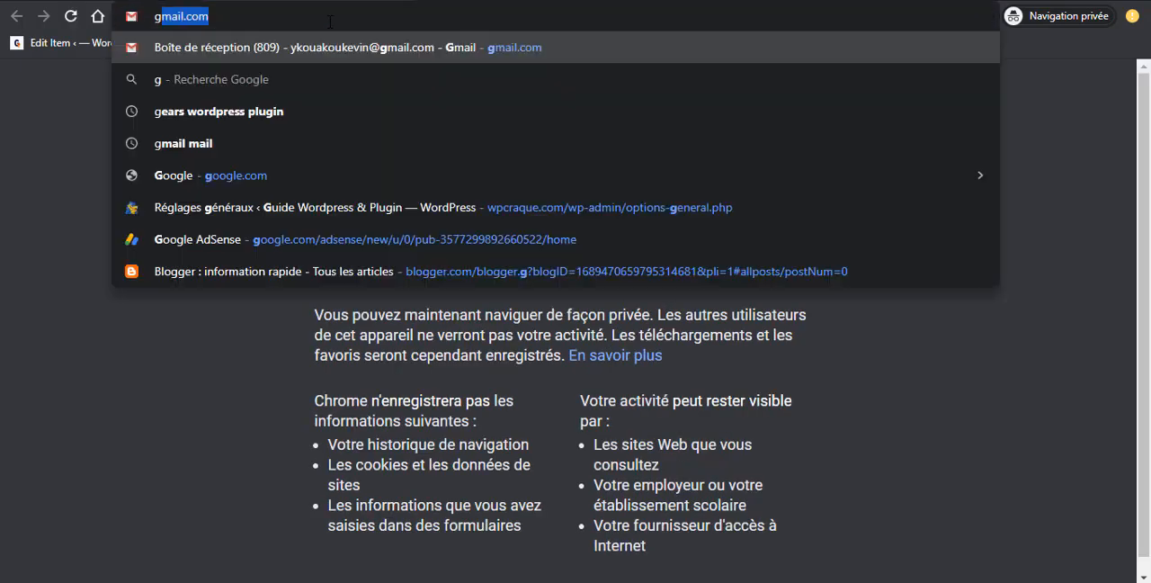
key("Return")
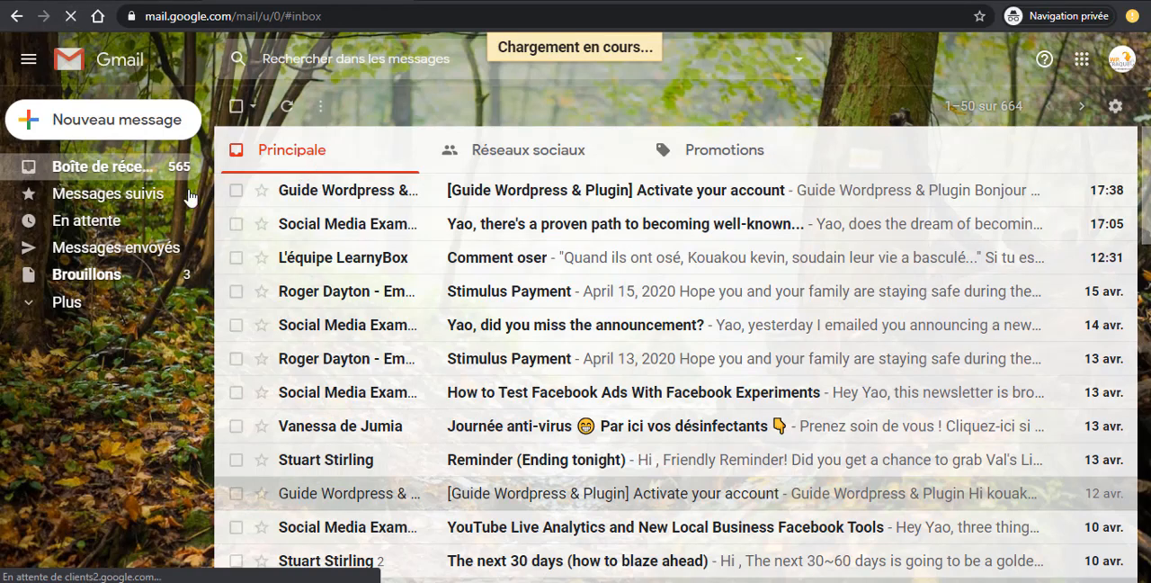
left_click(462, 194)
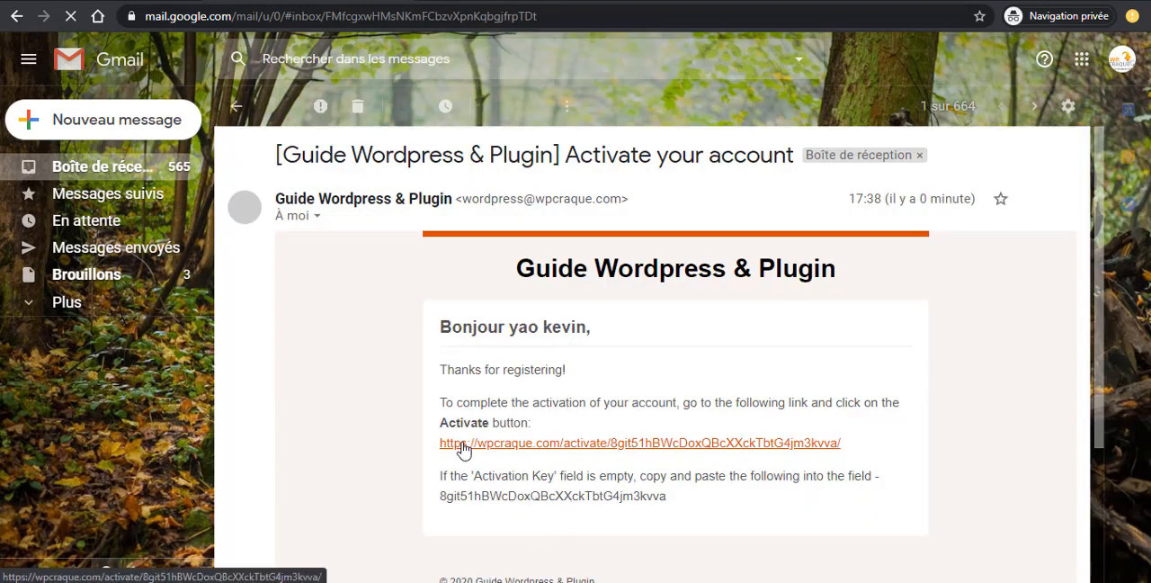
- Follow the activation link in the e-mail and activate the new account on the site
scroll(601, 459, "down", 2)
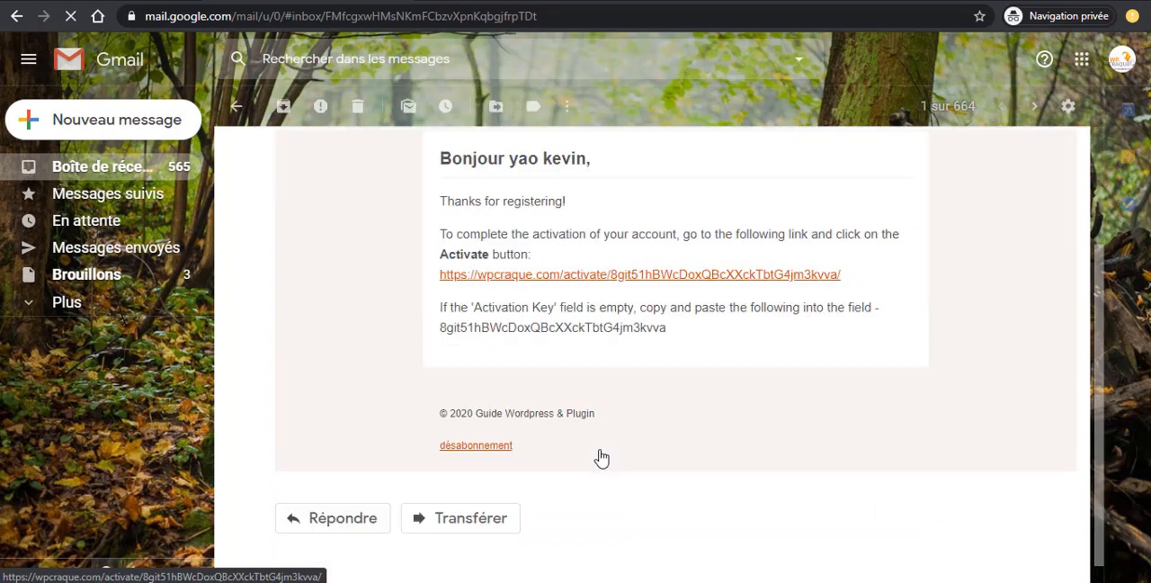
left_click(648, 276)
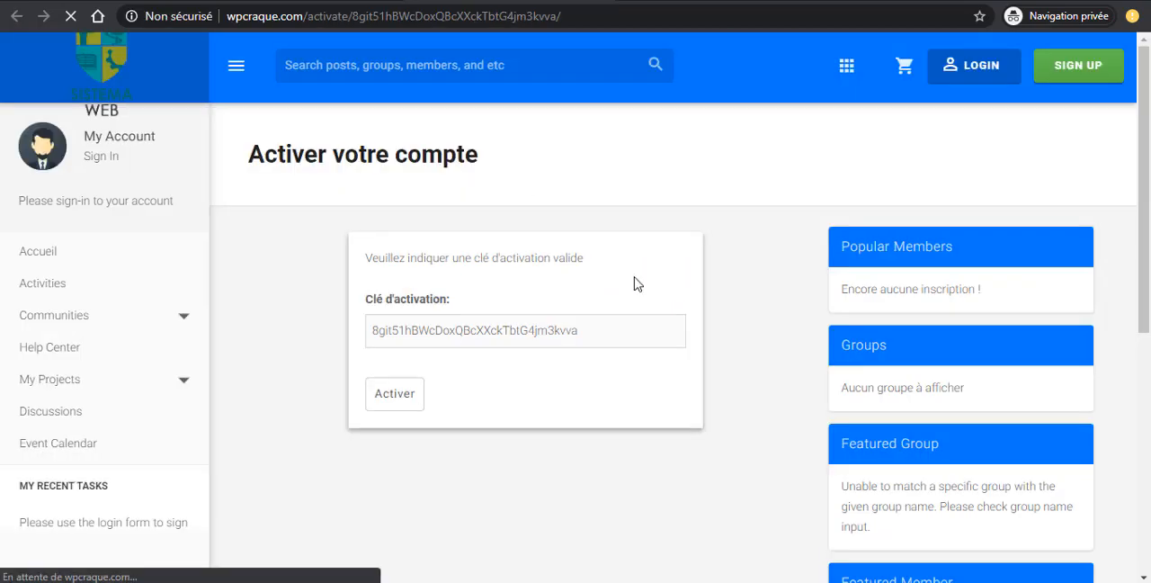
left_click(394, 393)
left_click(394, 393)
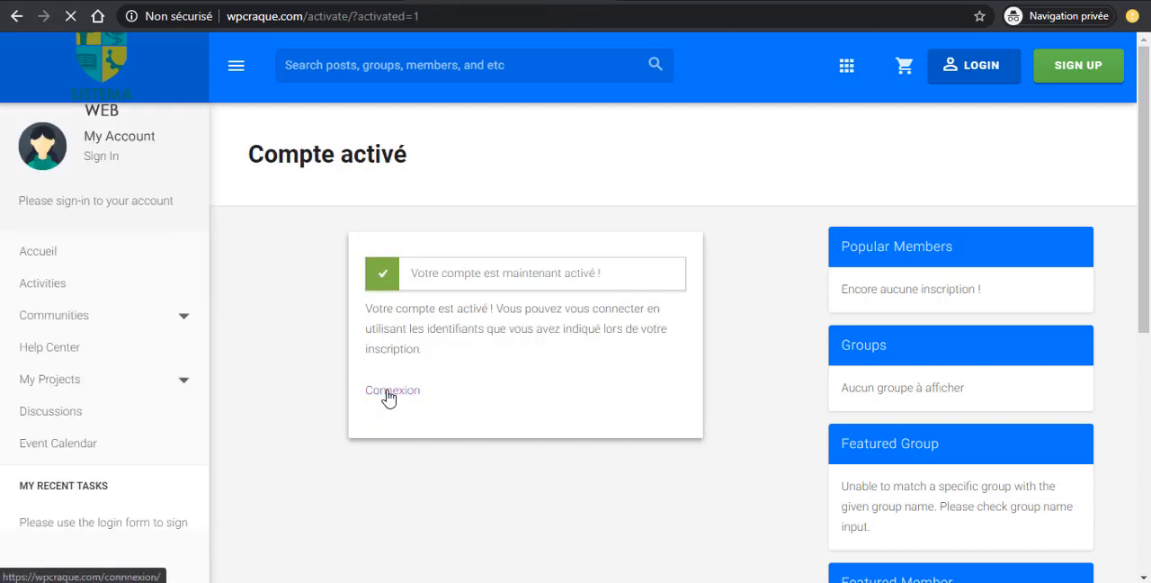
- Go to the site's login page from the activation confirmation and enter the member's username
left_click(388, 393)
scroll(360, 350, "down", 3)
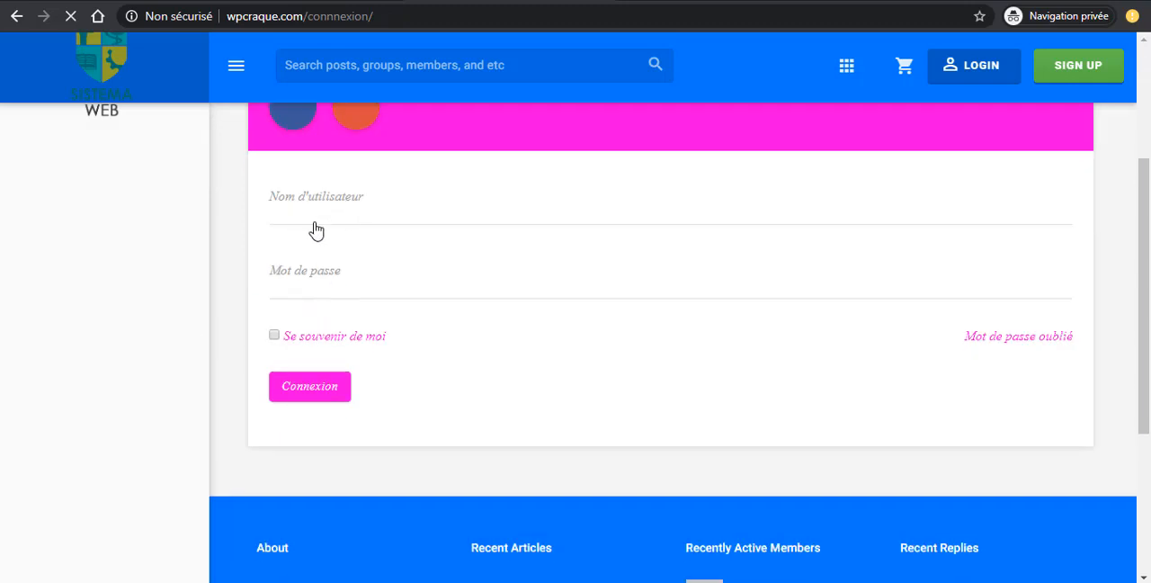
scroll(306, 297, "up", 1)
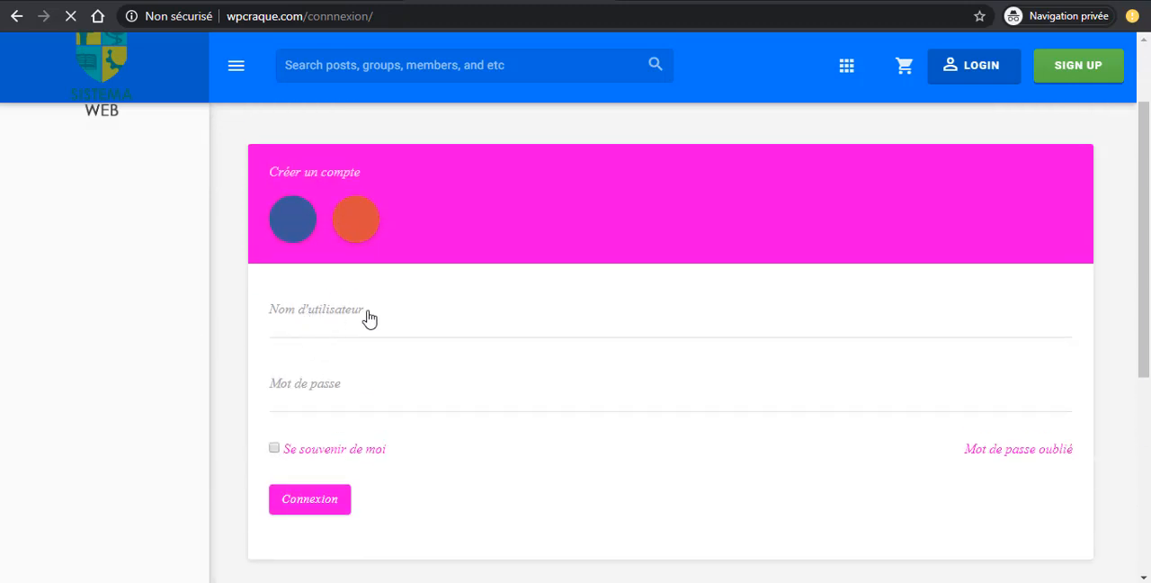
left_click(307, 309)
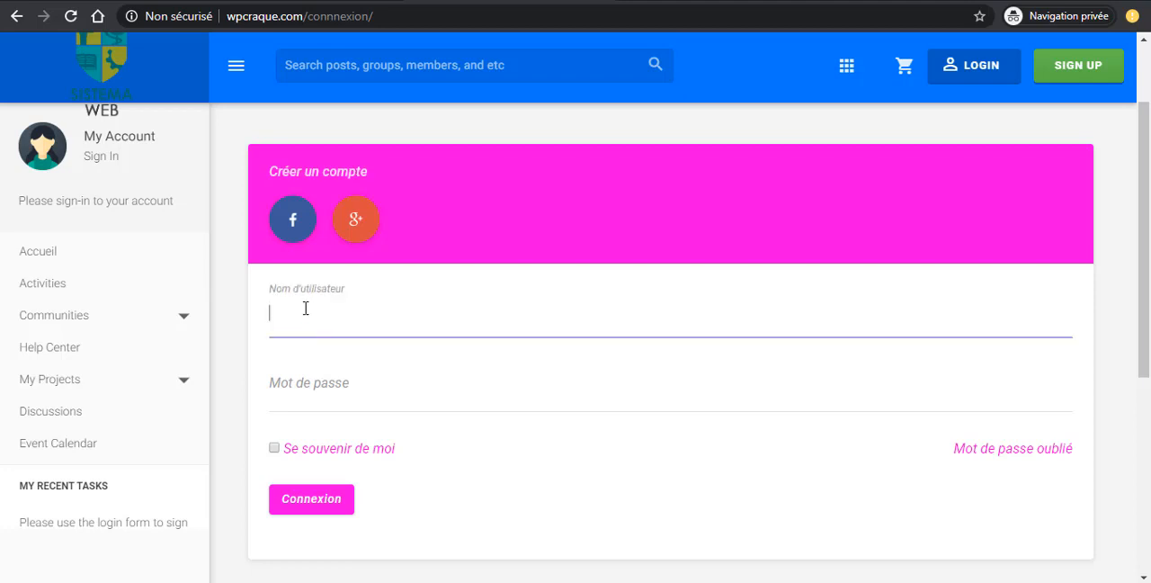
type("yao21007")
- Enter the account password and log in to the member account
scroll(297, 286, "down", 1)
left_click(298, 286)
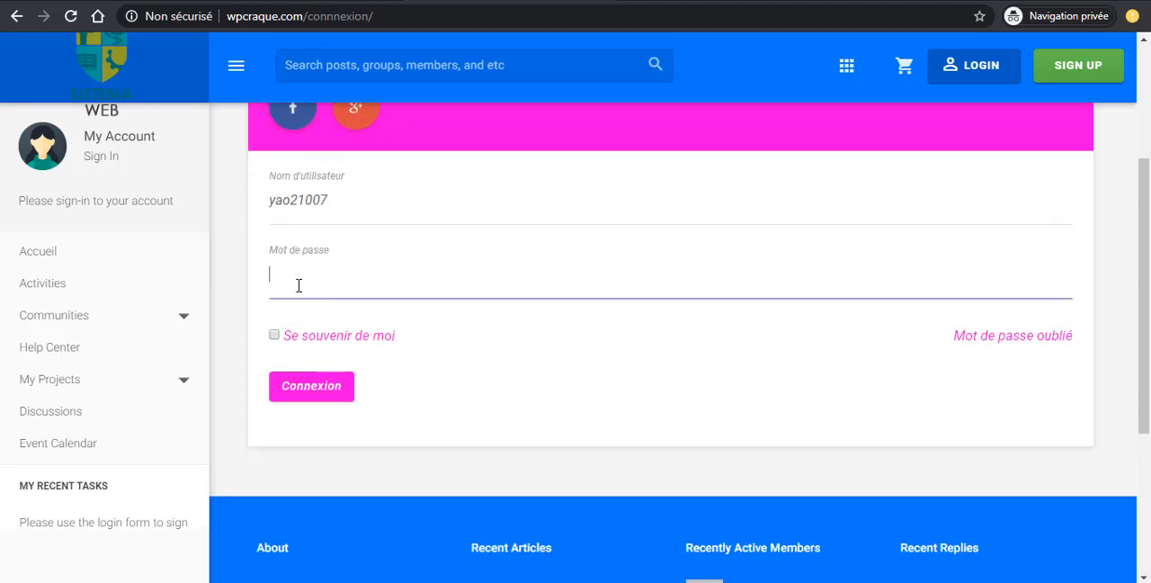
type("••••••••••••")
scroll(360, 419, "down", 1)
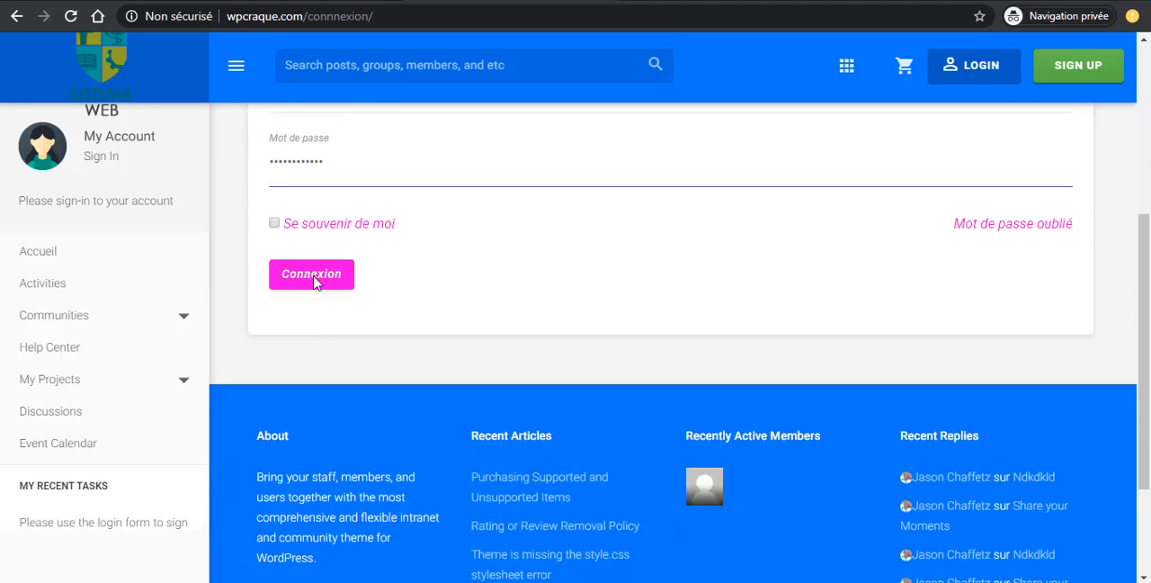
left_click(313, 275)
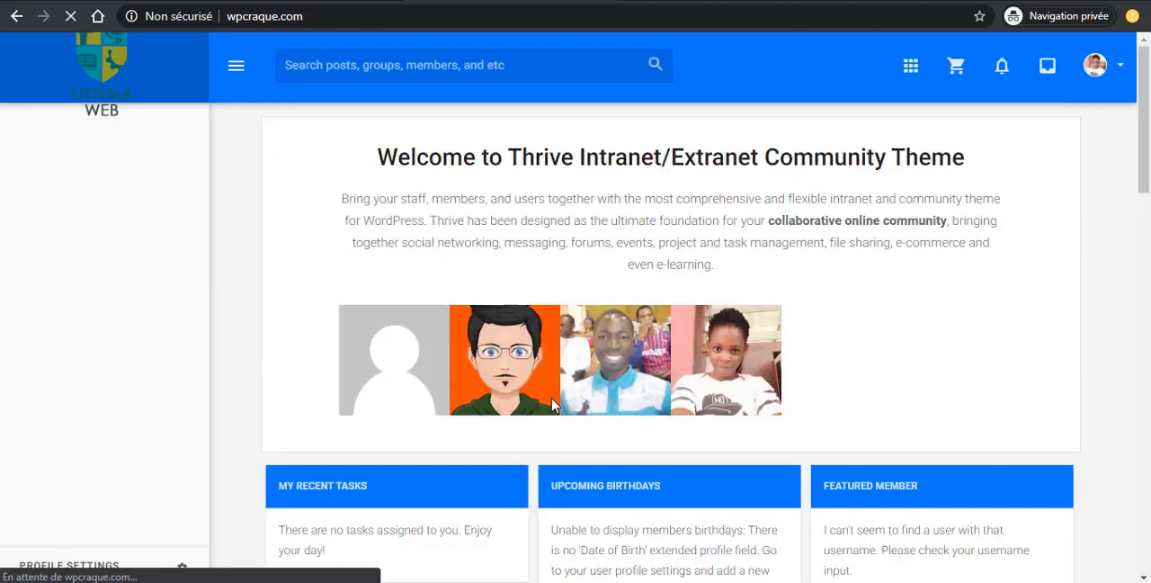
- Examine the home page's upcoming birthdays, staff and poll widgets as a logged-in member, and open the member's own profile page
scroll(553, 400, "down", 15)
scroll(559, 395, "up", 5)
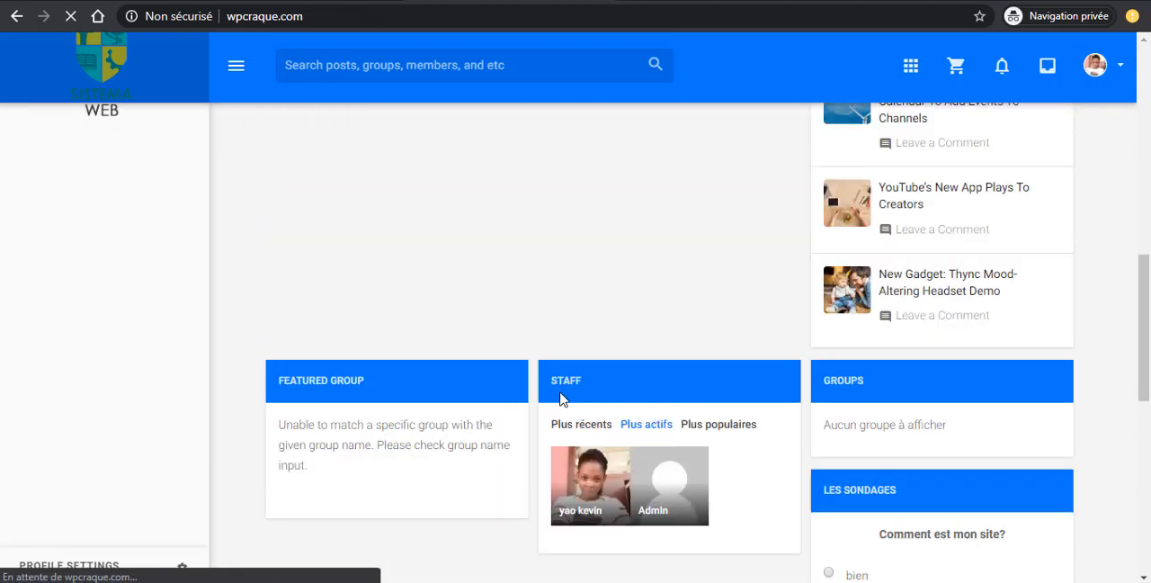
scroll(559, 399, "up", 3)
scroll(675, 360, "down", 6)
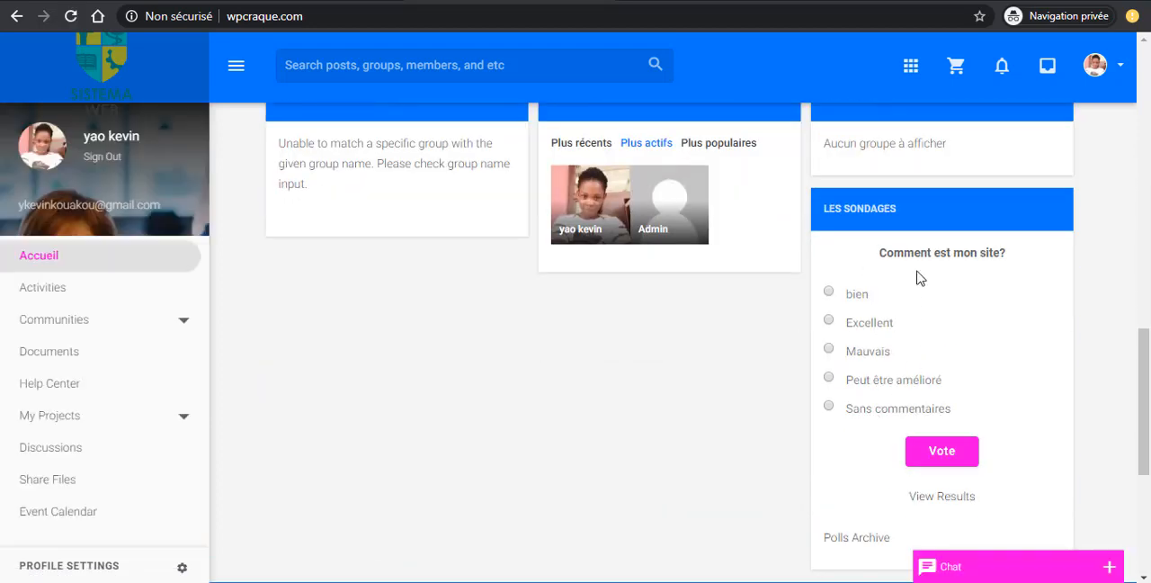
scroll(375, 323, "up", 10)
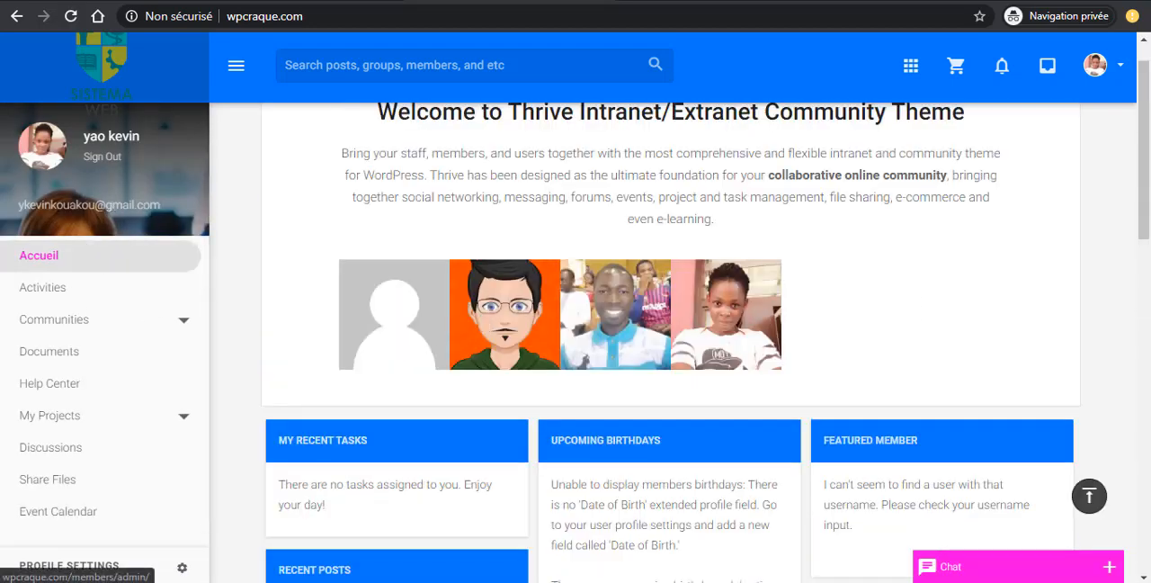
scroll(85, 180, "down", 1)
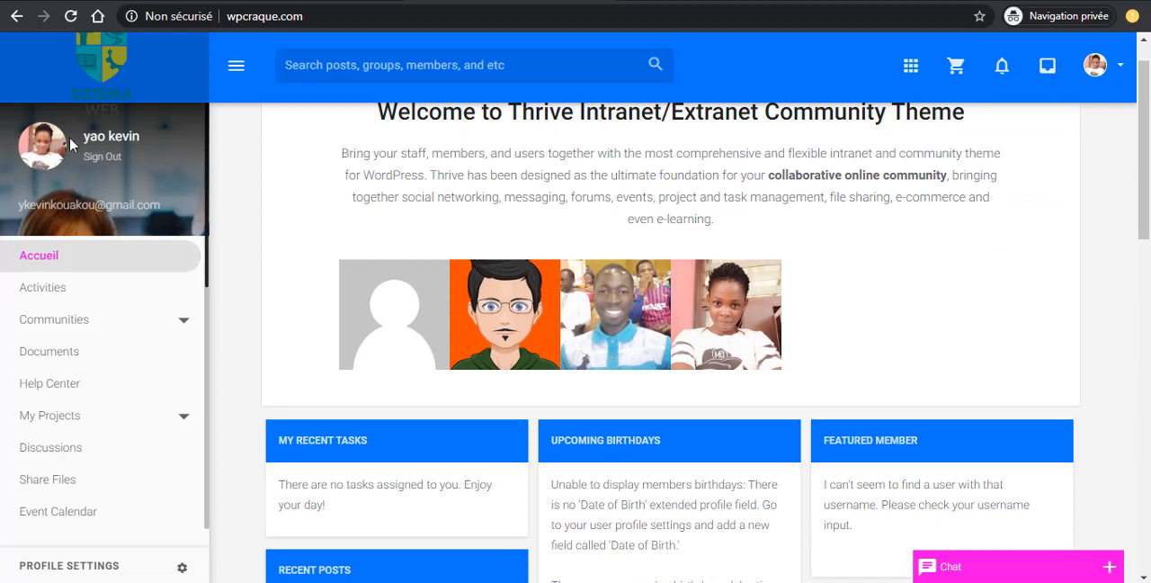
scroll(157, 241, "down", 2)
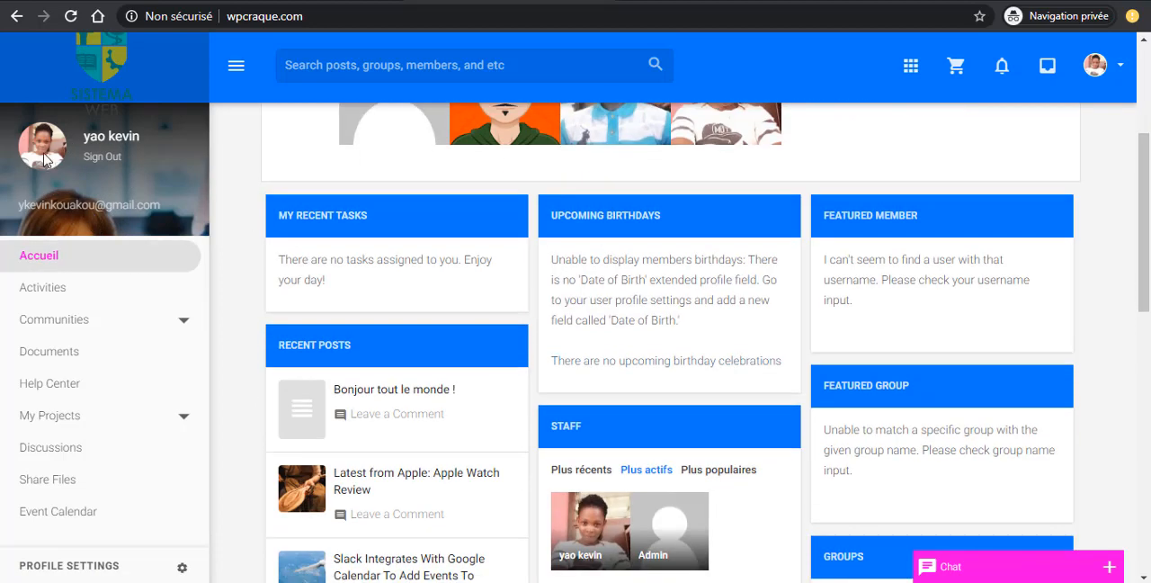
scroll(157, 241, "up", 3)
left_click(141, 225)
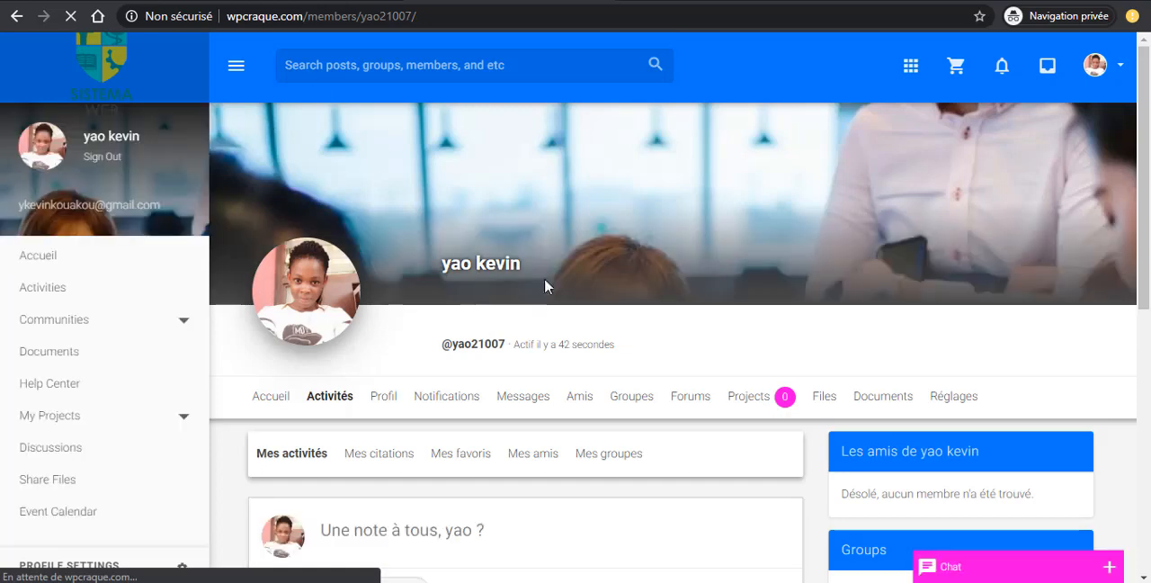
- Examine the member's activity page, including the post box, activity feed, friends and groups widgets
scroll(593, 252, "down", 2)
scroll(594, 252, "down", 4)
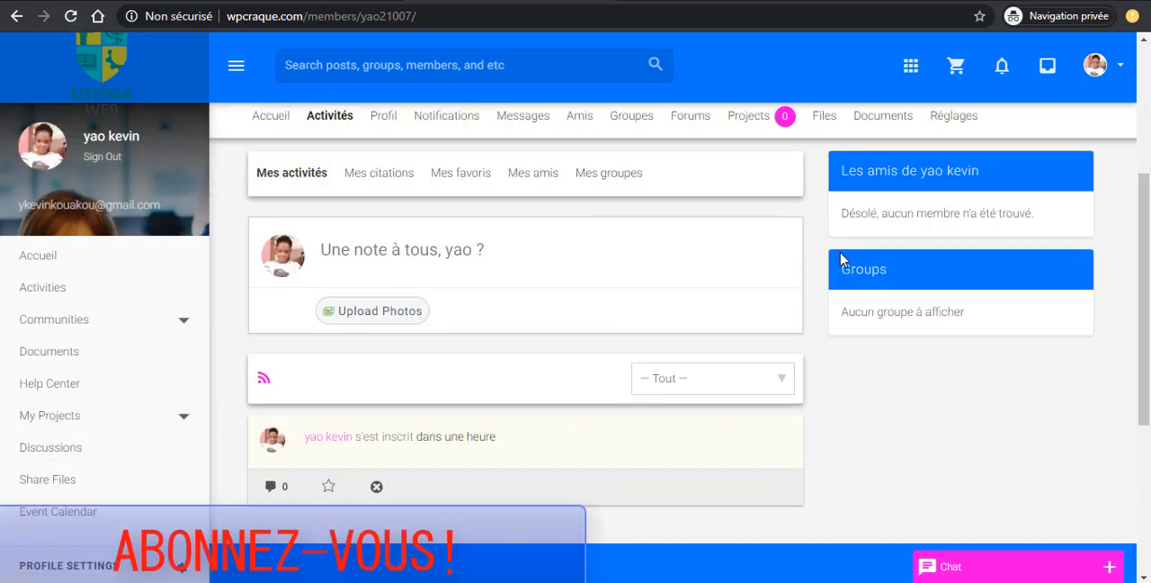
scroll(832, 333, "up", 3)
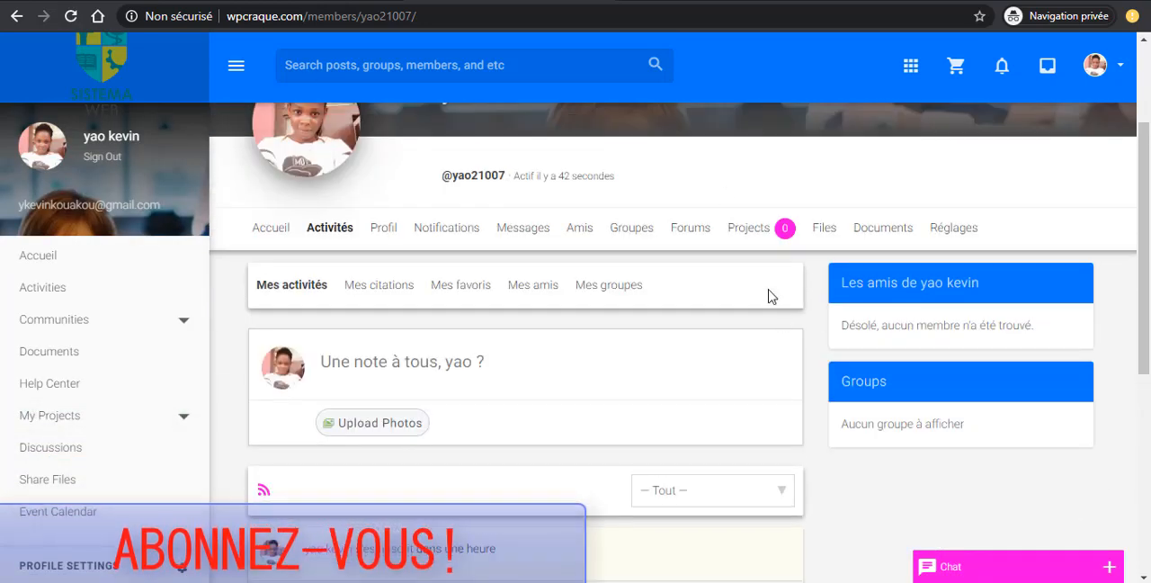
scroll(827, 290, "down", 2)
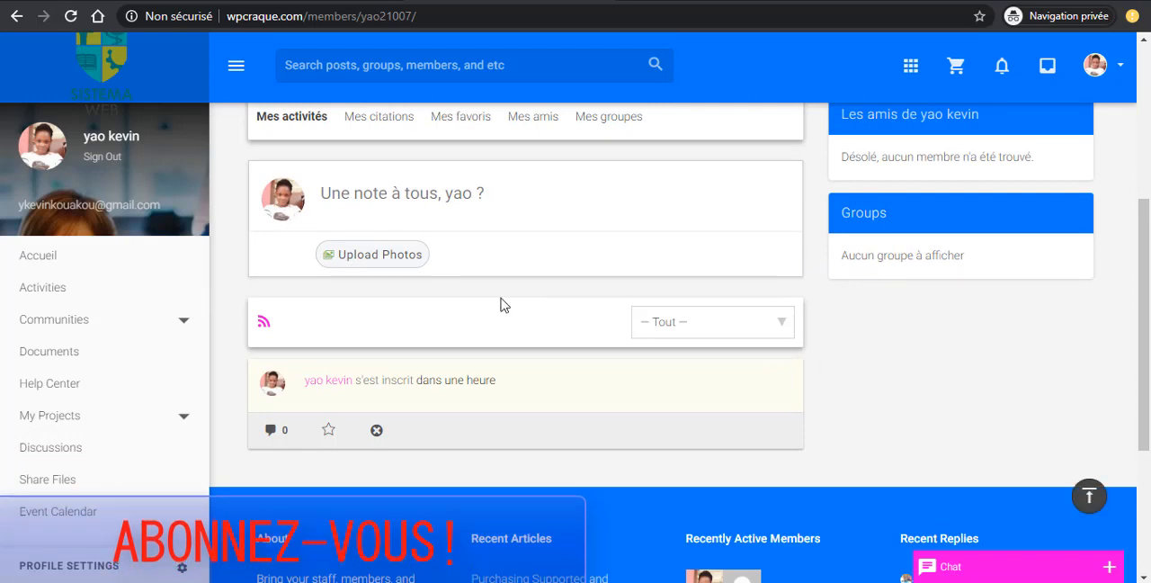
scroll(473, 311, "up", 3)
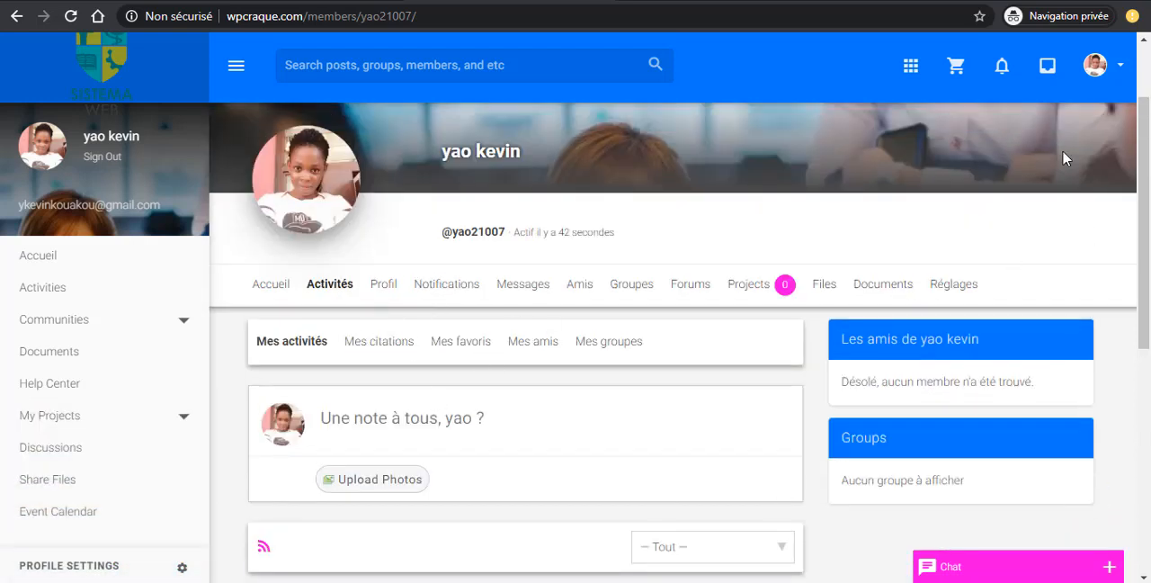
- Open the member's own groups page and look through its group list and footer widgets
left_click(1120, 72)
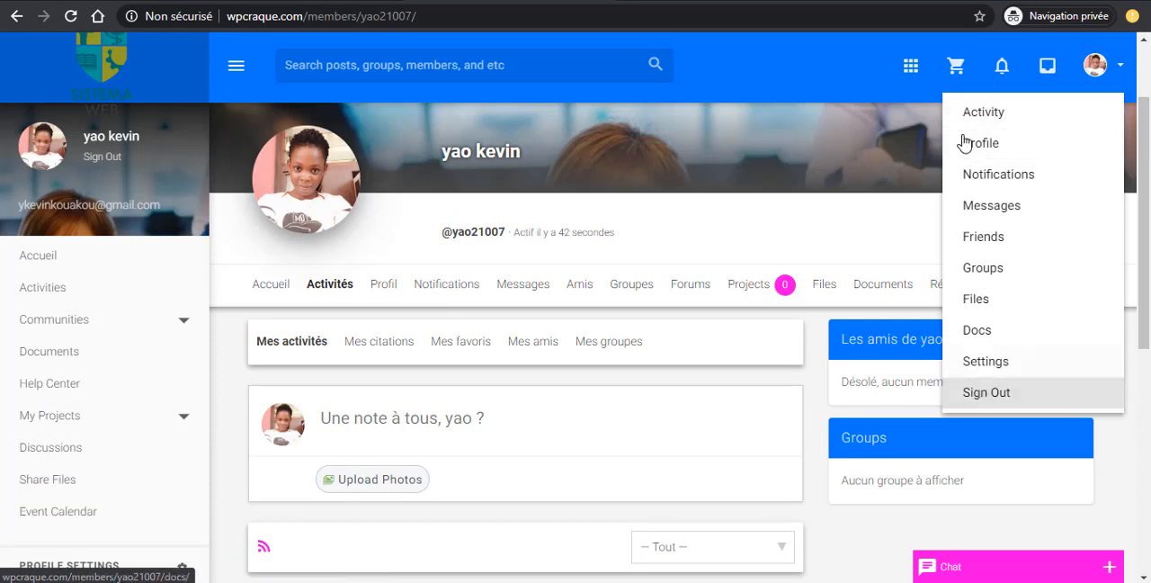
left_click(979, 270)
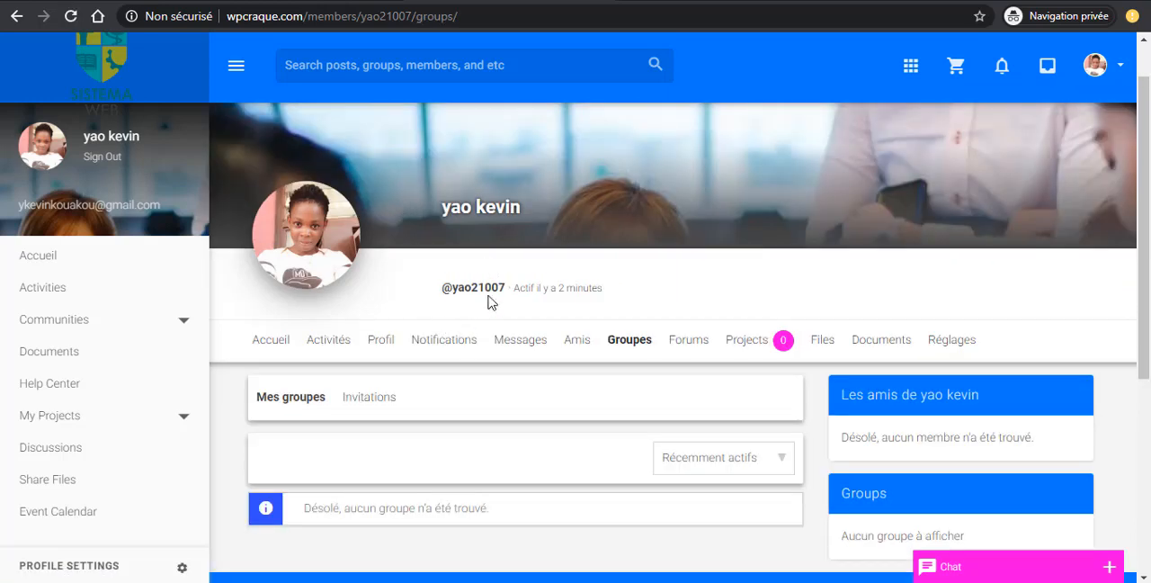
scroll(490, 304, "down", 3)
scroll(443, 403, "up", 4)
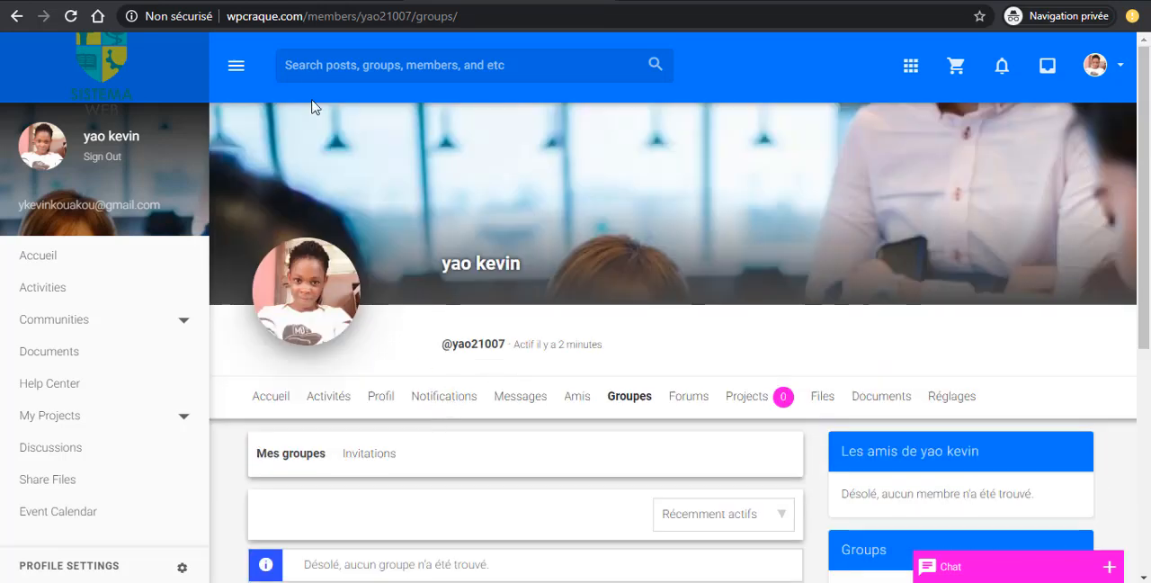
scroll(511, 484, "down", 3)
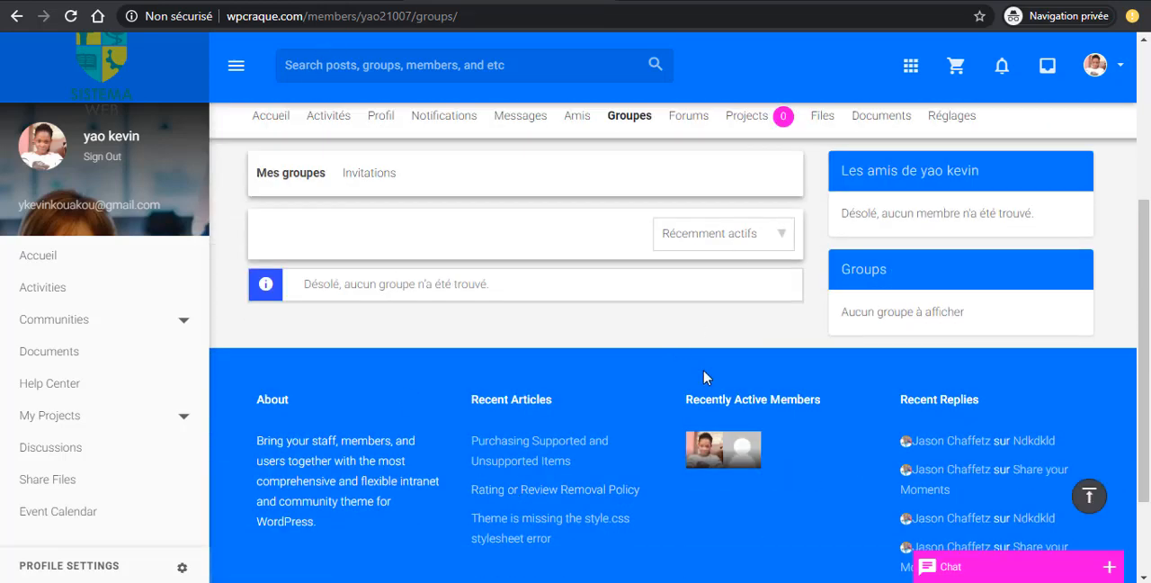
scroll(576, 400, "up", 3)
scroll(576, 401, "down", 3)
- Switch to the WordPress customizer window and open the Header menu for adding new items
mouse_move(599, 582)
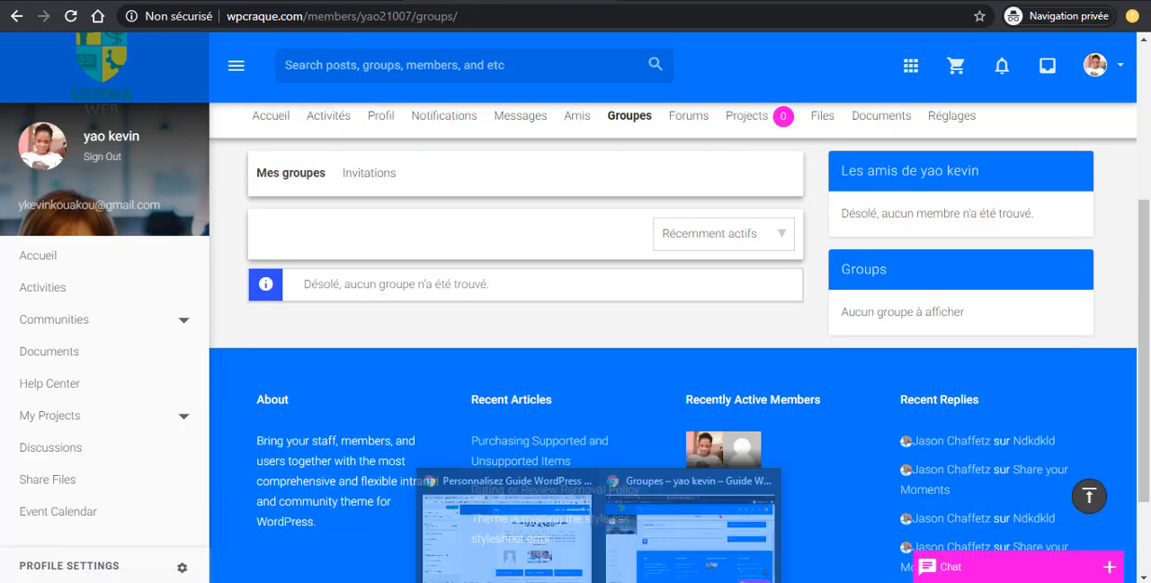
left_click(526, 535)
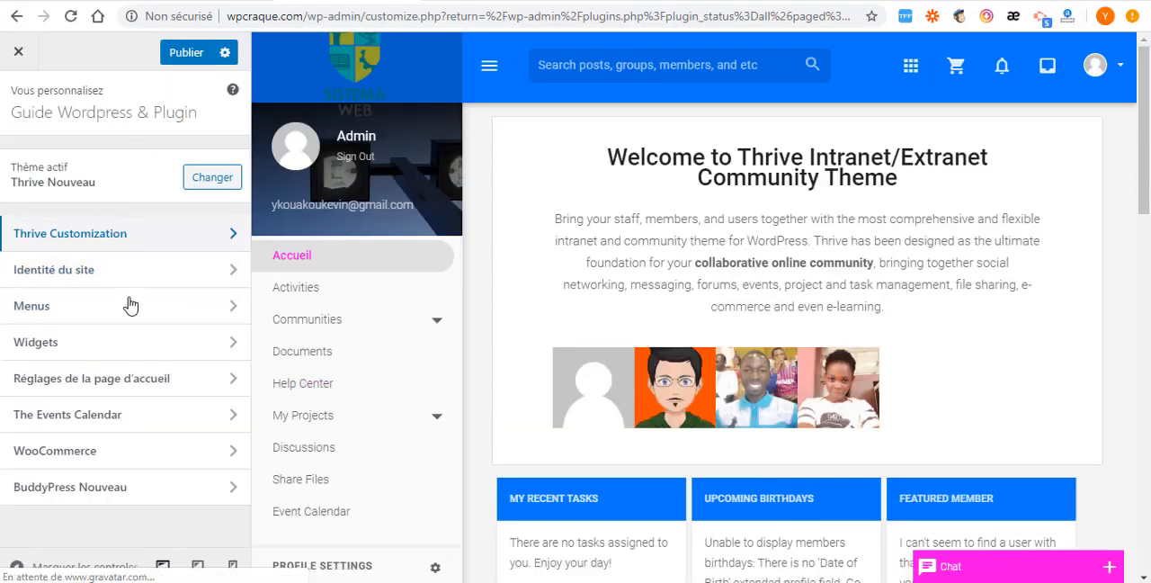
left_click(201, 315)
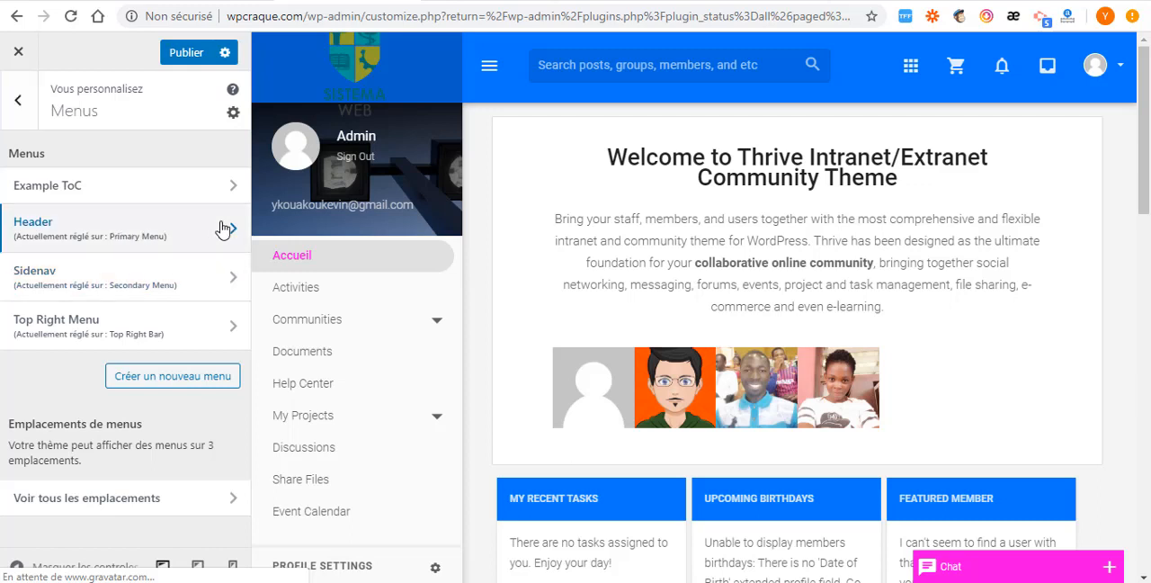
left_click(86, 232)
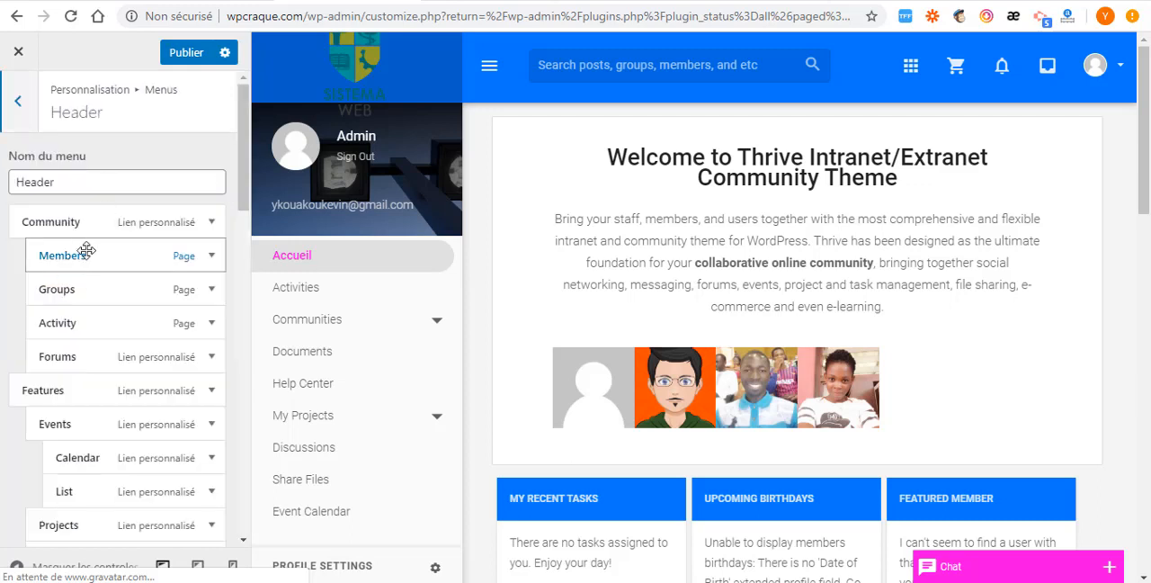
scroll(129, 442, "down", 15)
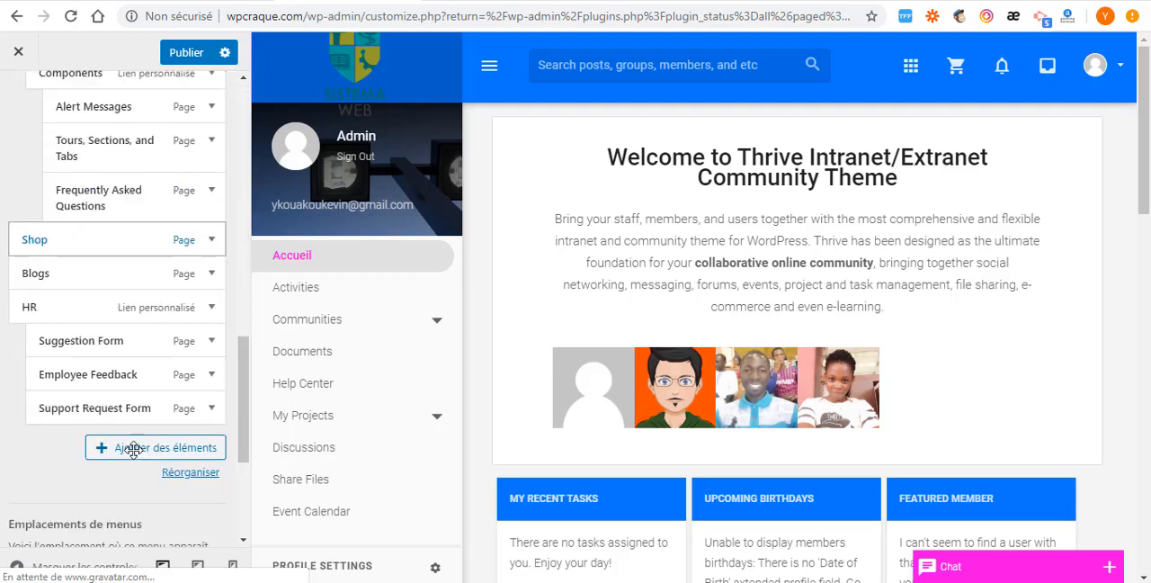
scroll(133, 450, "down", 5)
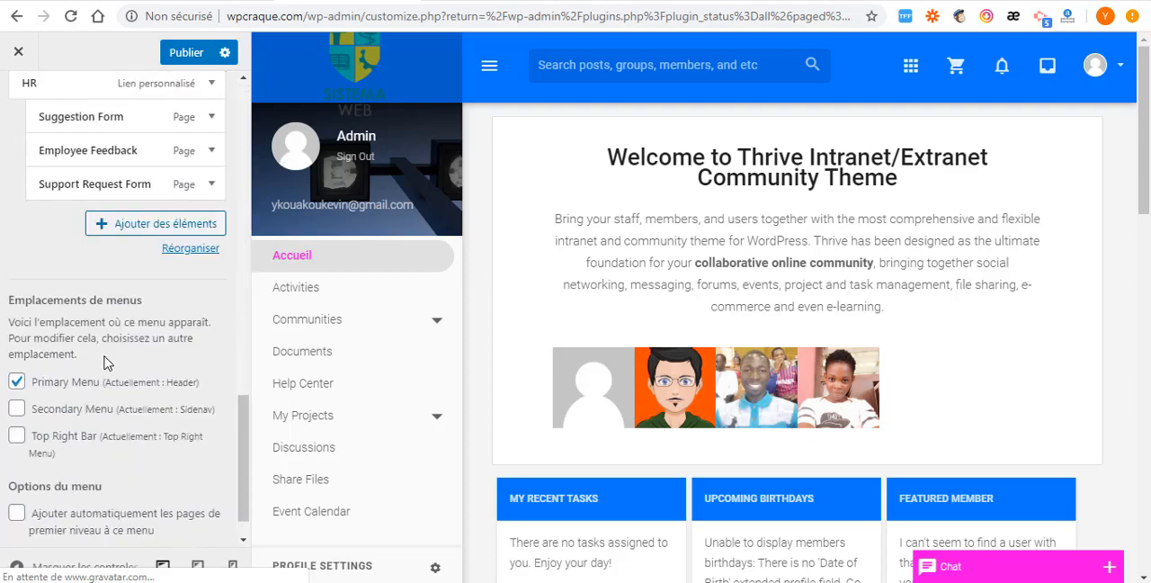
left_click(142, 228)
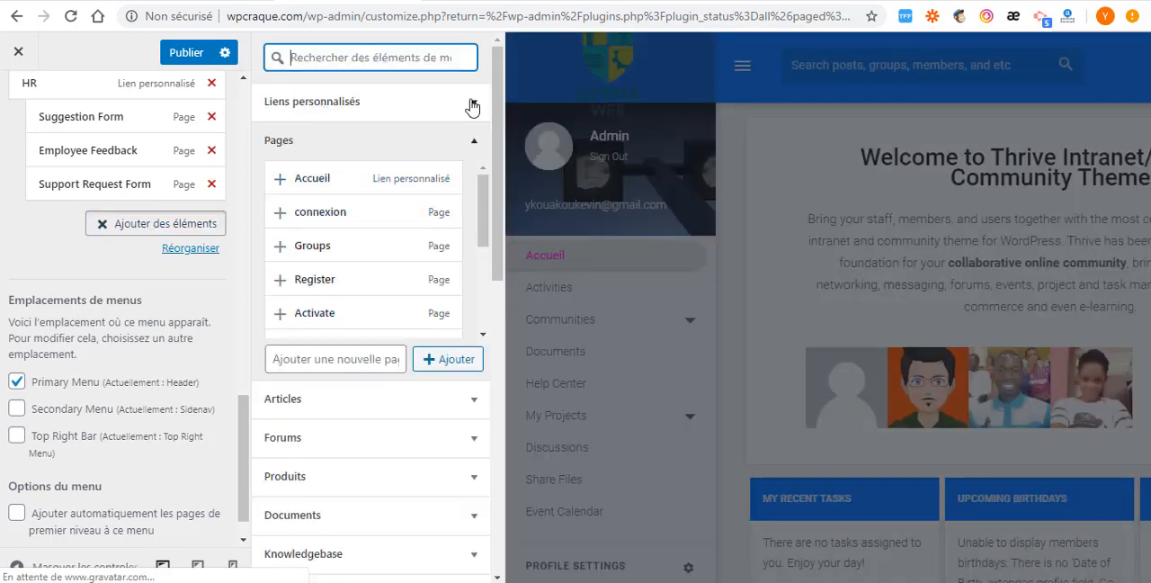
left_click(473, 104)
left_click(399, 126)
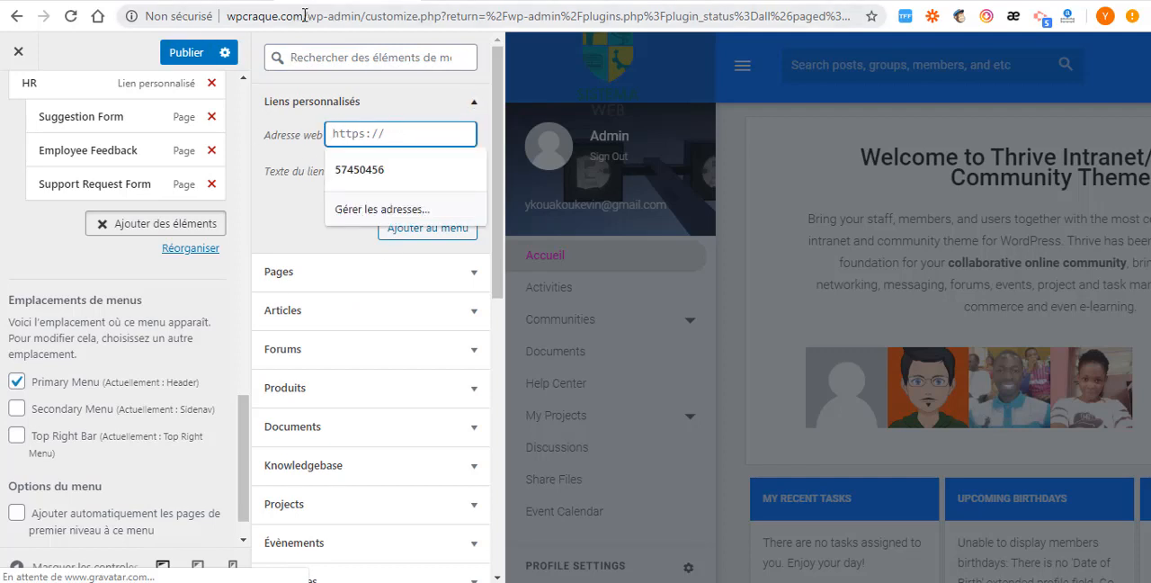
left_click_drag(307, 18, 198, 31)
key("ctrl+c")
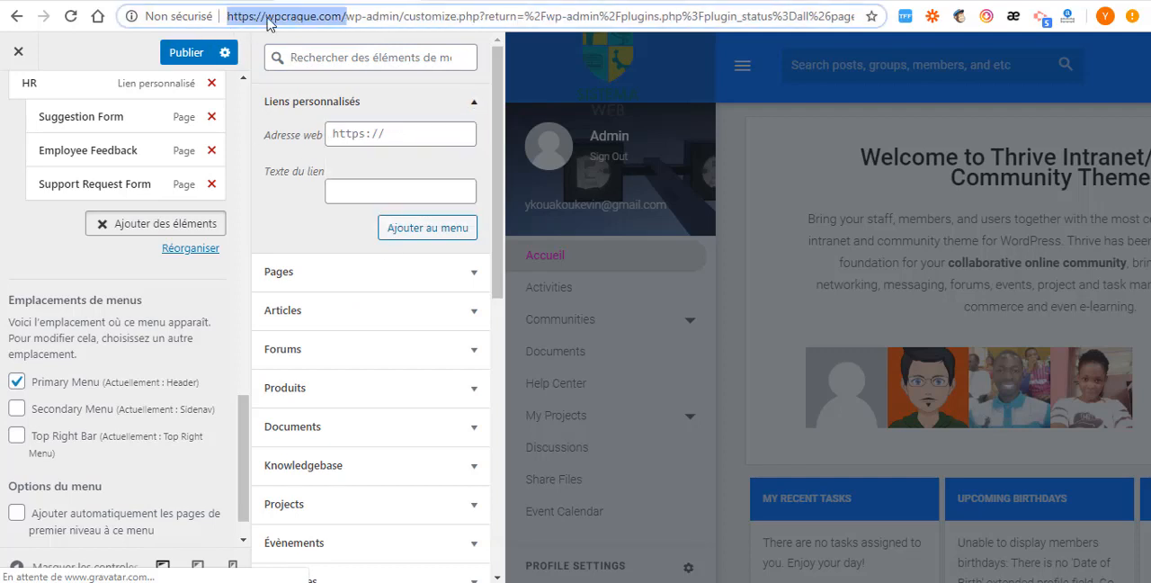
right_click(267, 24)
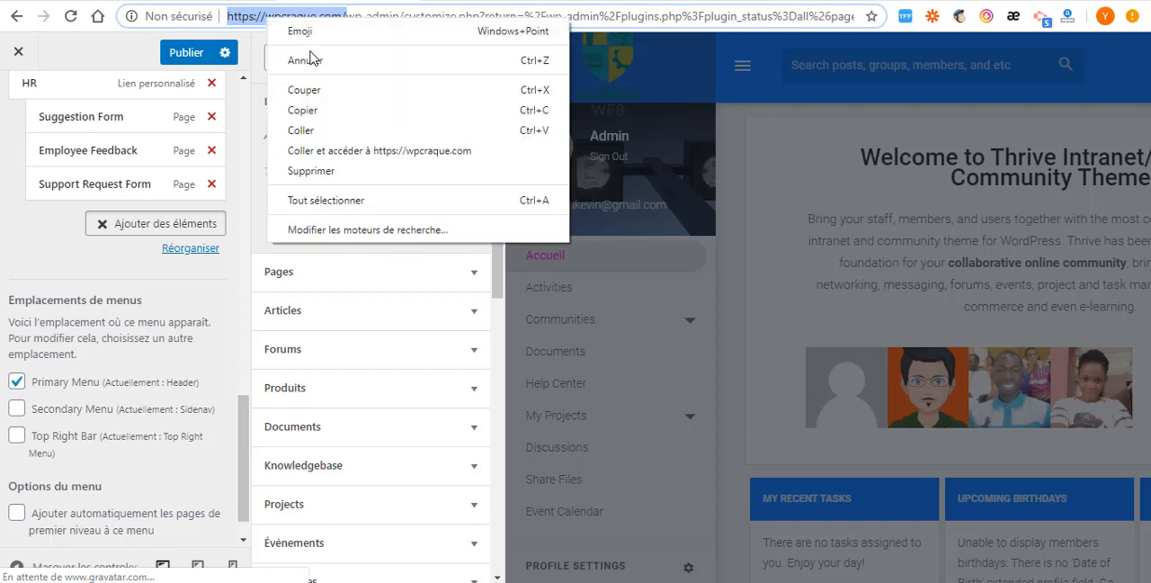
left_click(321, 111)
left_click(377, 134)
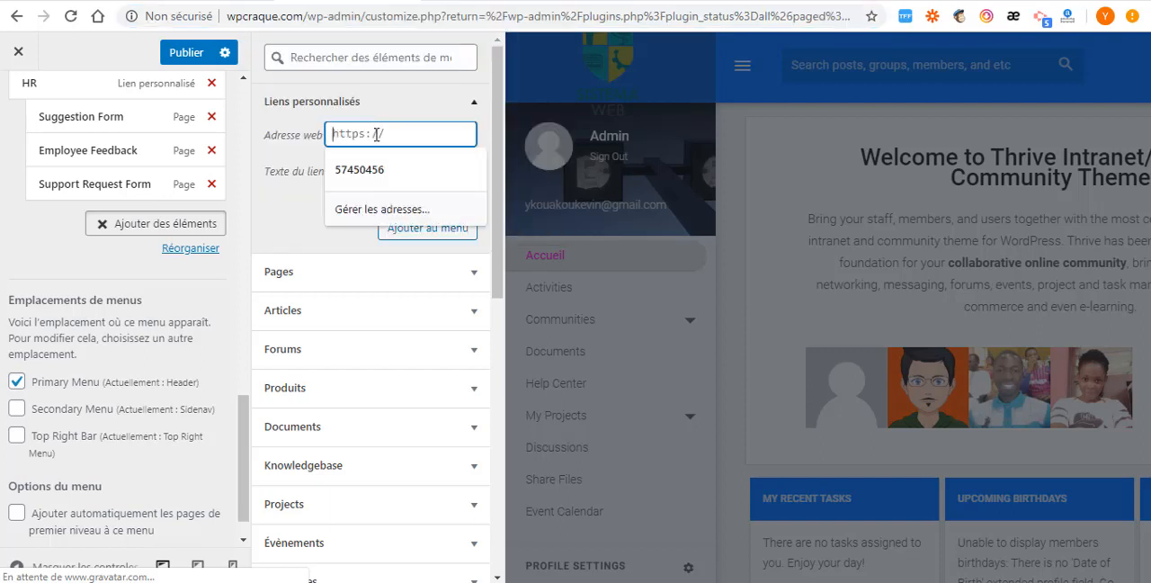
key("ctrl+v")
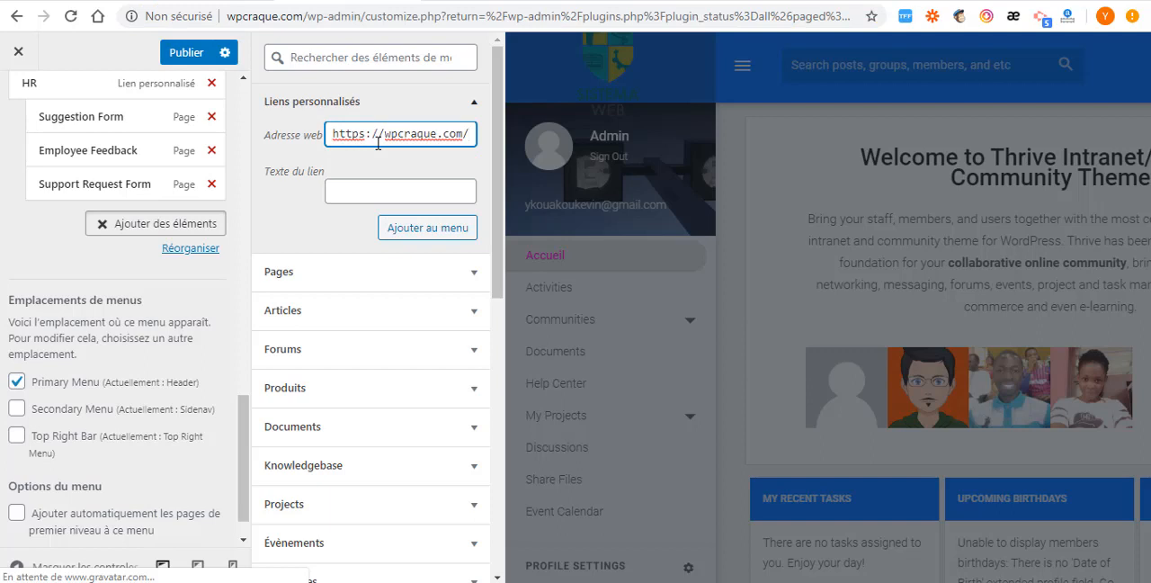
type("groups")
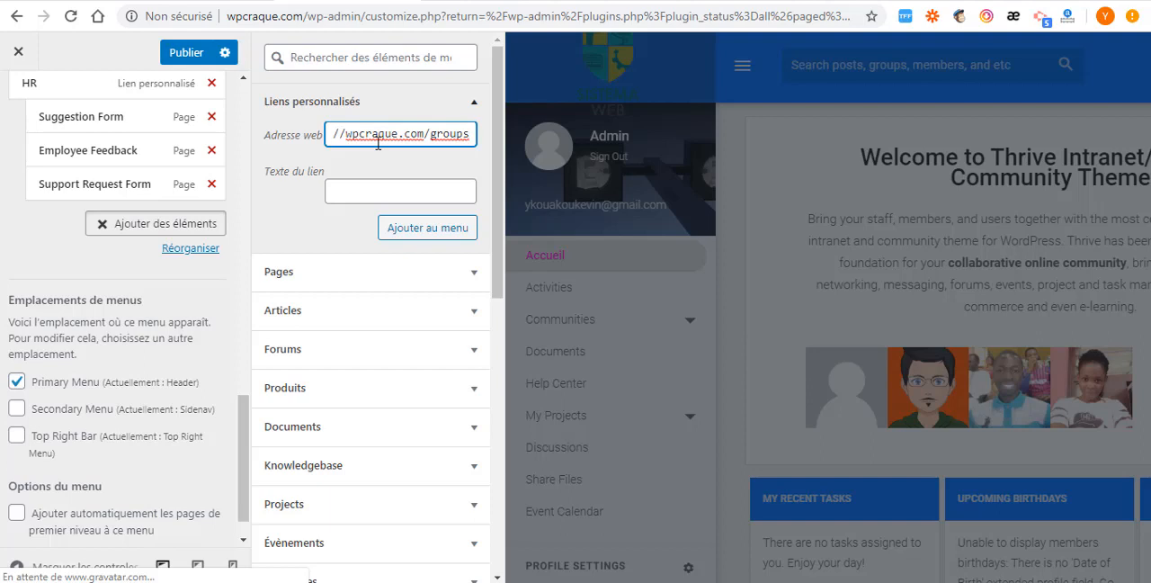
type("/")
type("create")
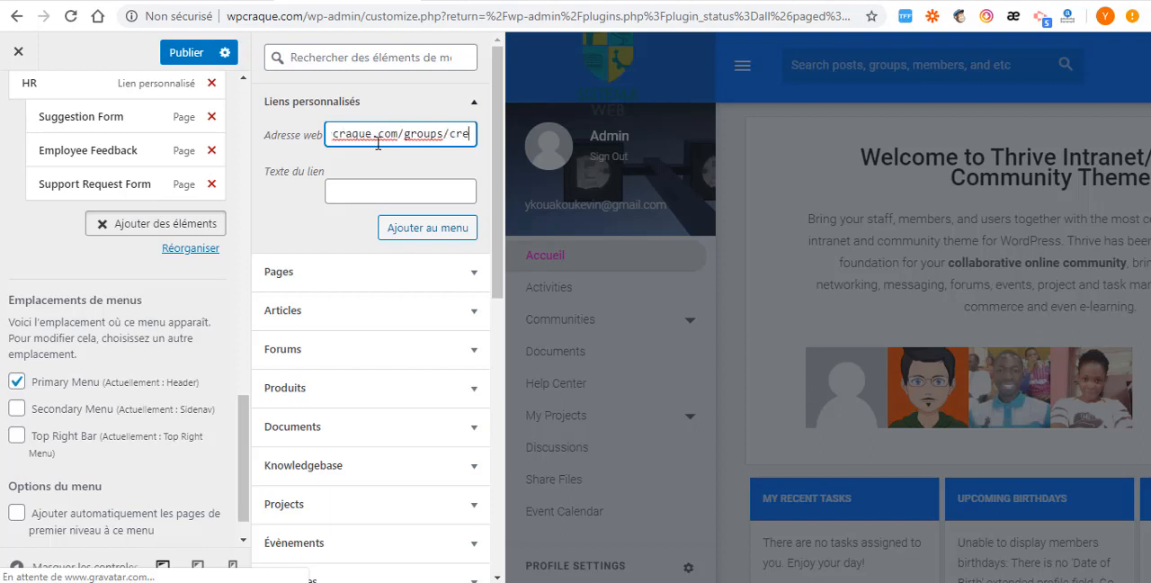
- Set the link text to "Créer" and add the custom link to the Header menu
left_click(386, 194)
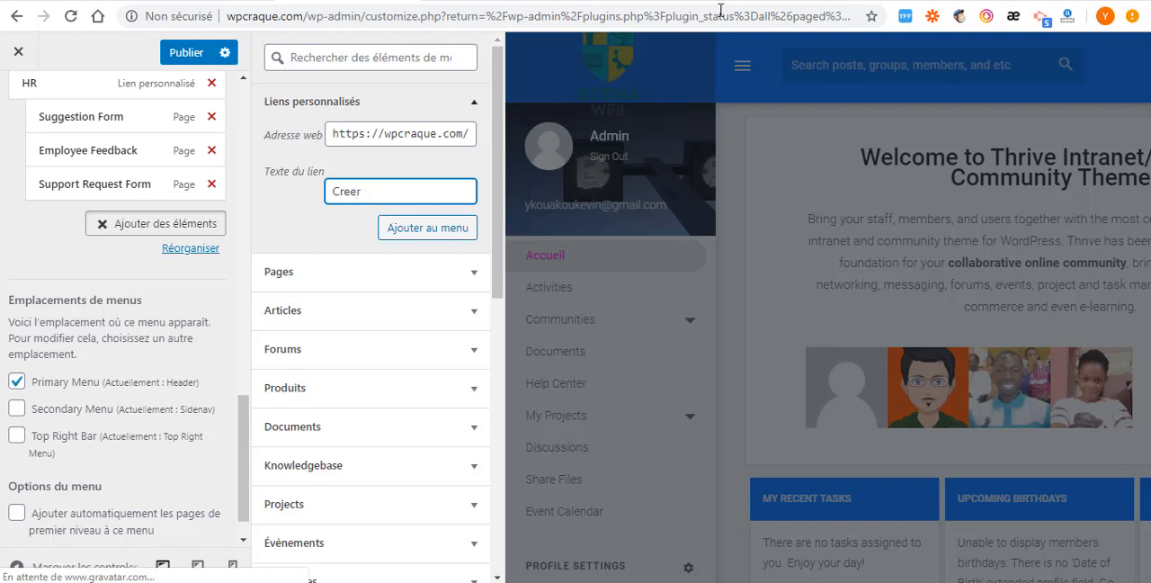
right_click(355, 191)
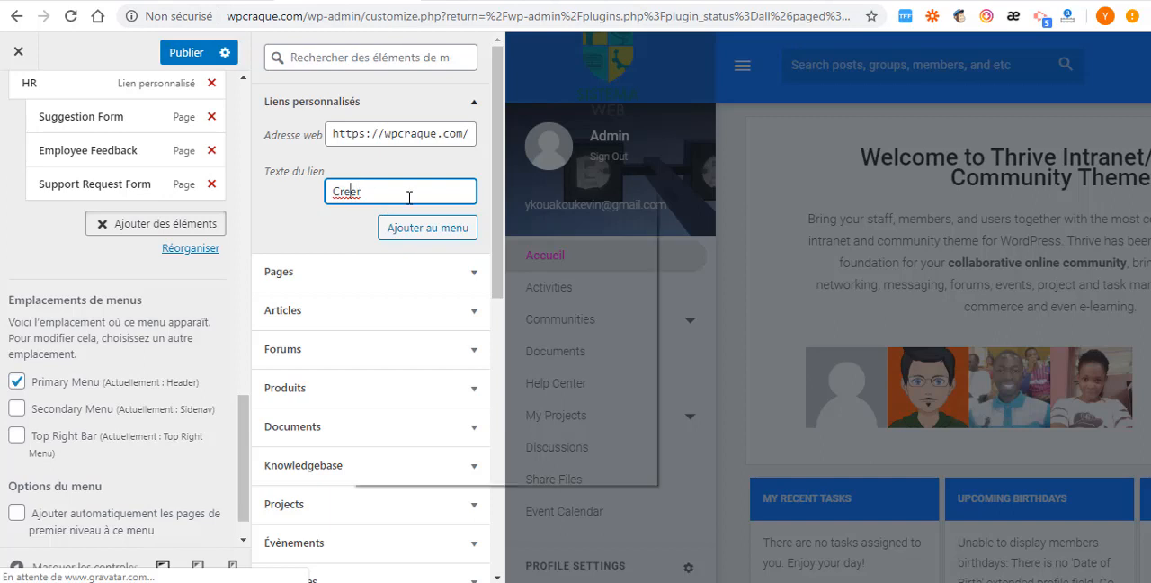
left_click(404, 201)
scroll(411, 181, "down", 1)
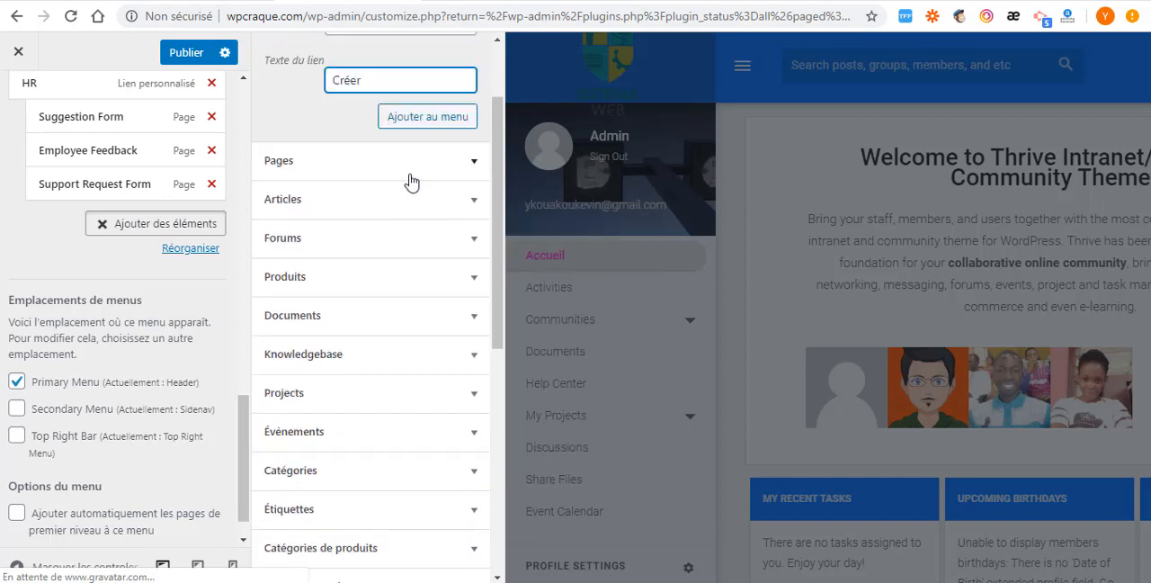
left_click(412, 126)
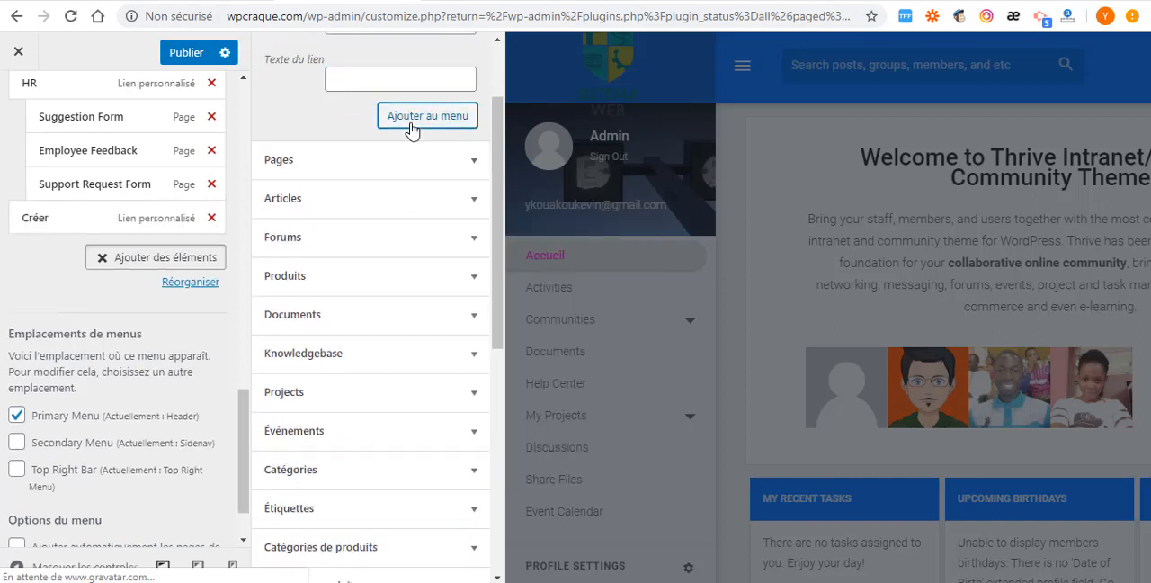
- Nest the Créer item under Groups in the Community section of the Header menu and publish the change
scroll(55, 239, "up", 1)
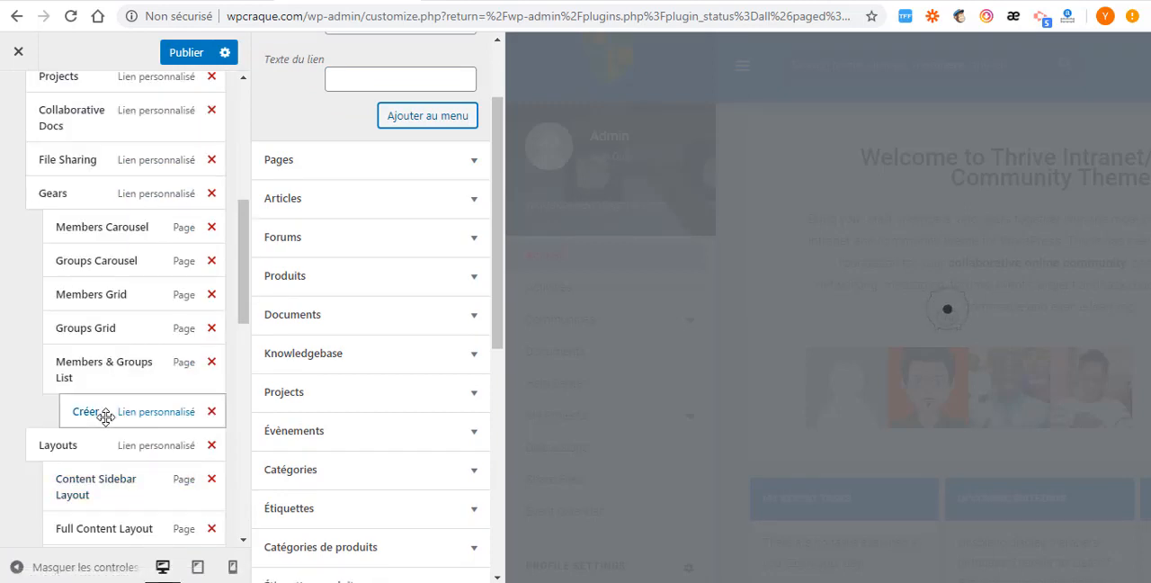
left_click_drag(60, 136, 100, 148)
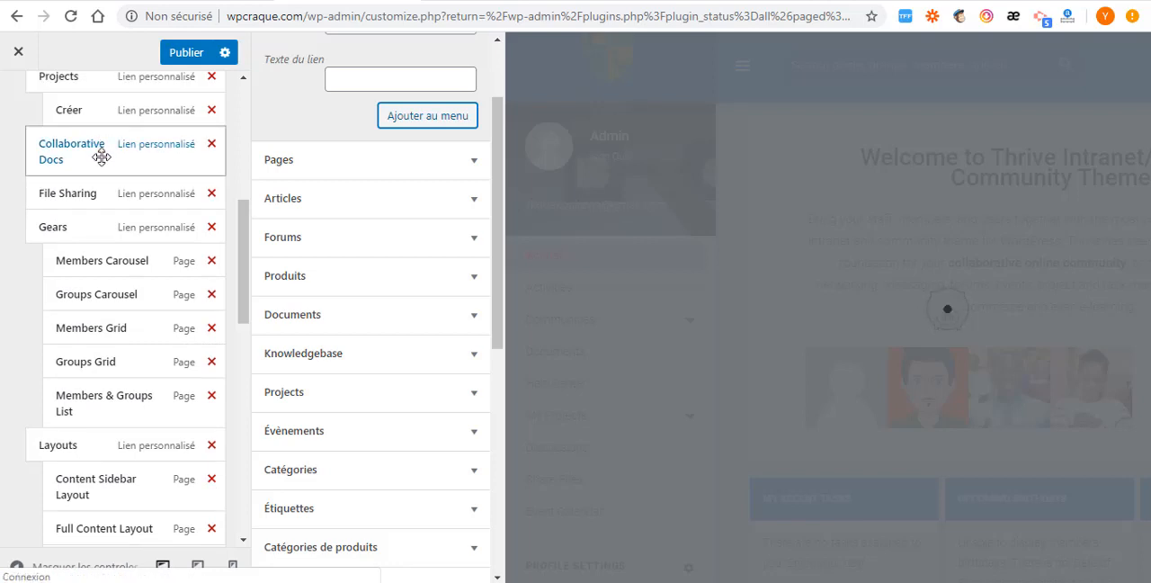
scroll(102, 159, "up", 4)
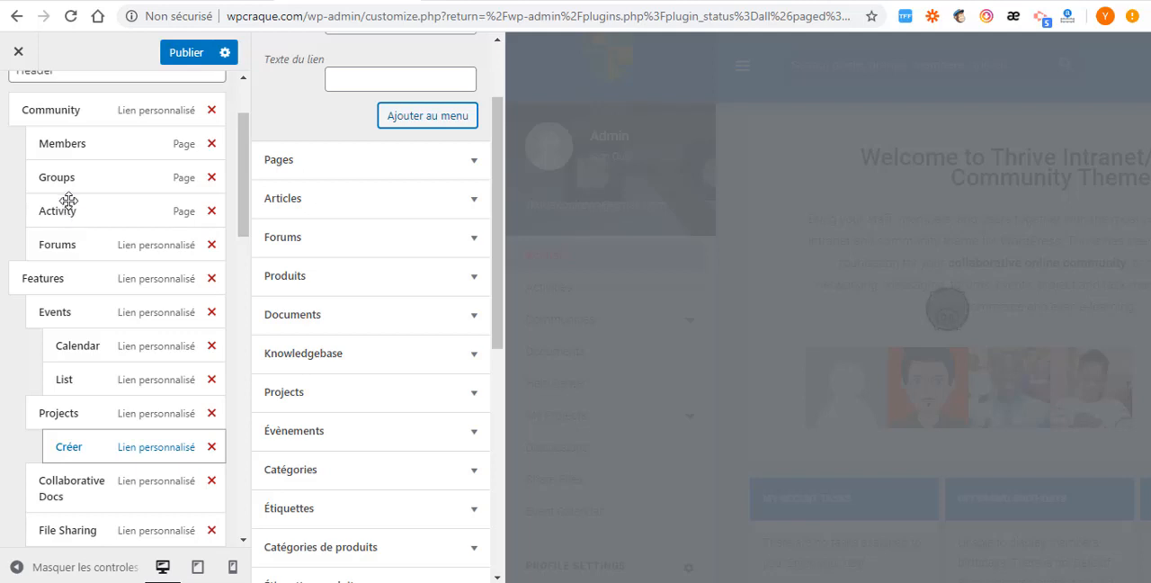
left_click_drag(69, 199, 94, 226)
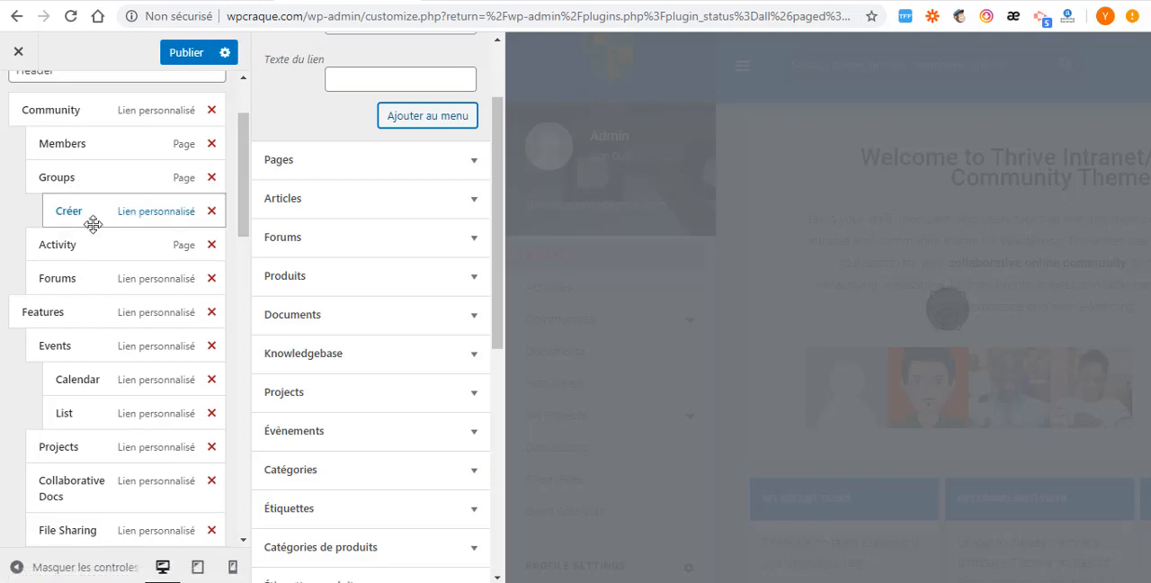
left_click(187, 56)
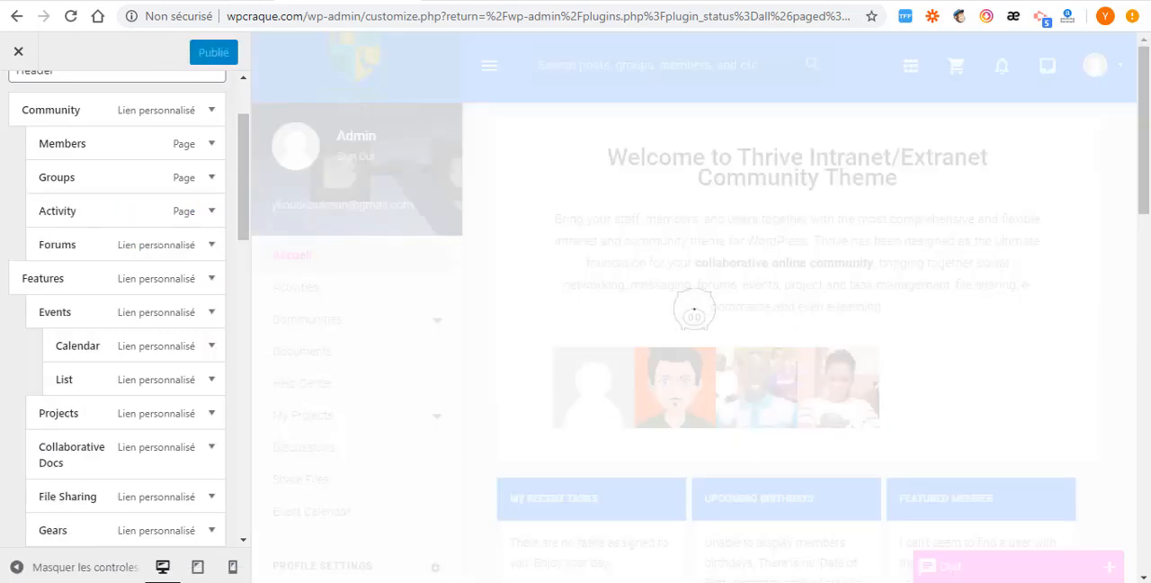
- Switch to the member's private browsing window, reload the page and open the Créer link under Community > Groups
mouse_move(598, 581)
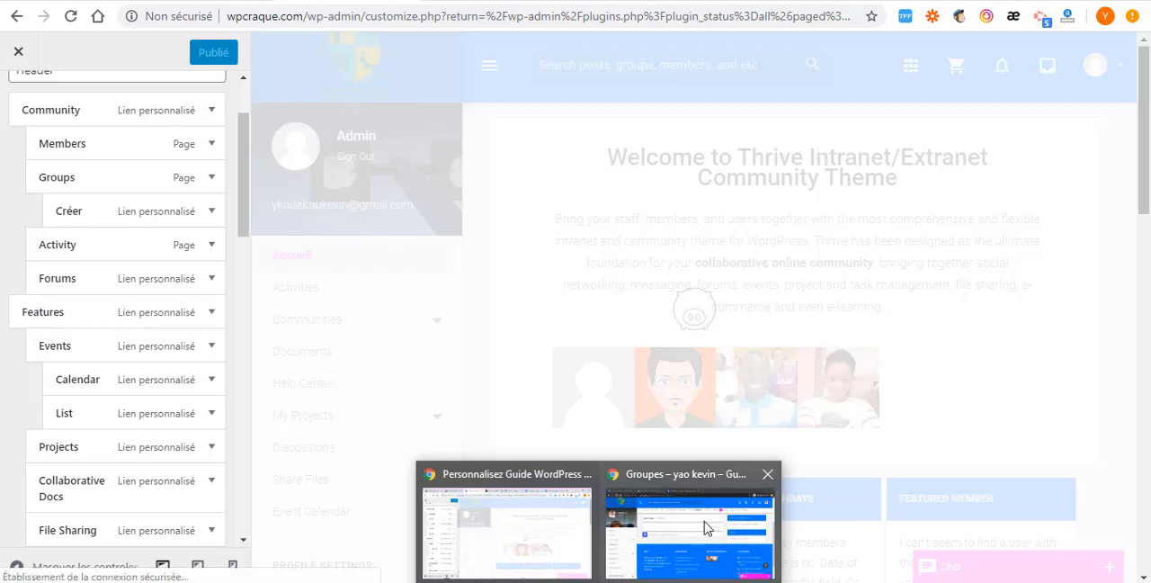
left_click(709, 529)
left_click(70, 15)
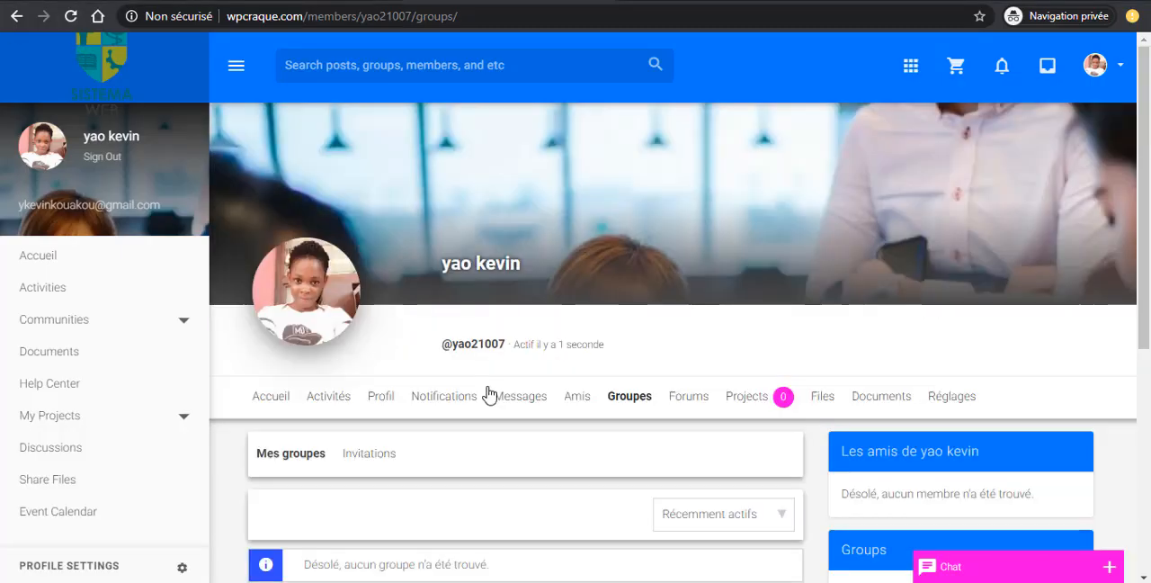
left_click(911, 65)
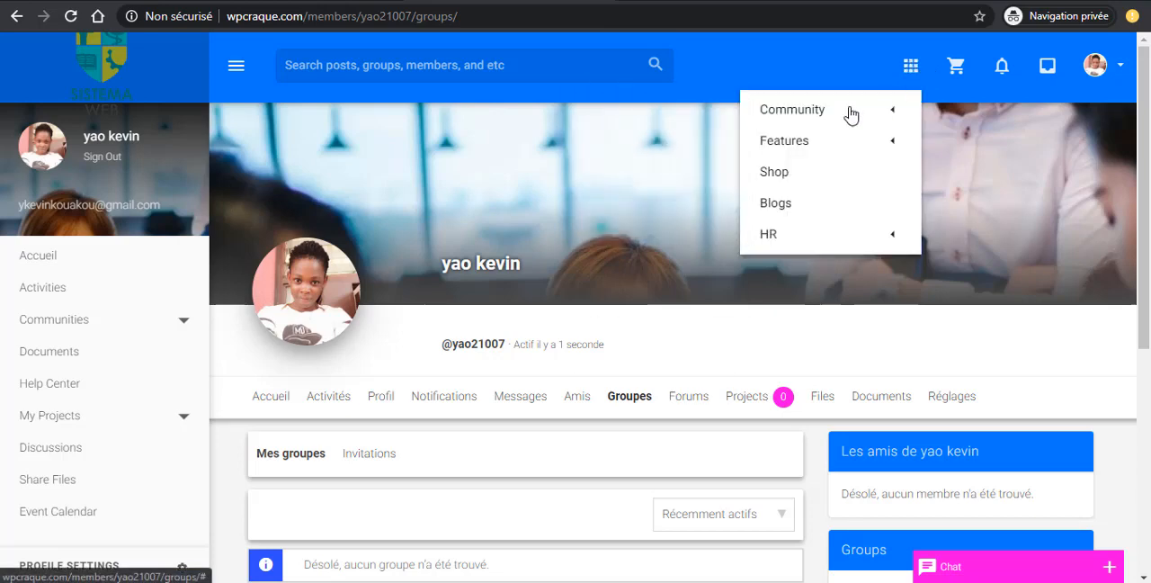
mouse_move(851, 114)
mouse_move(642, 155)
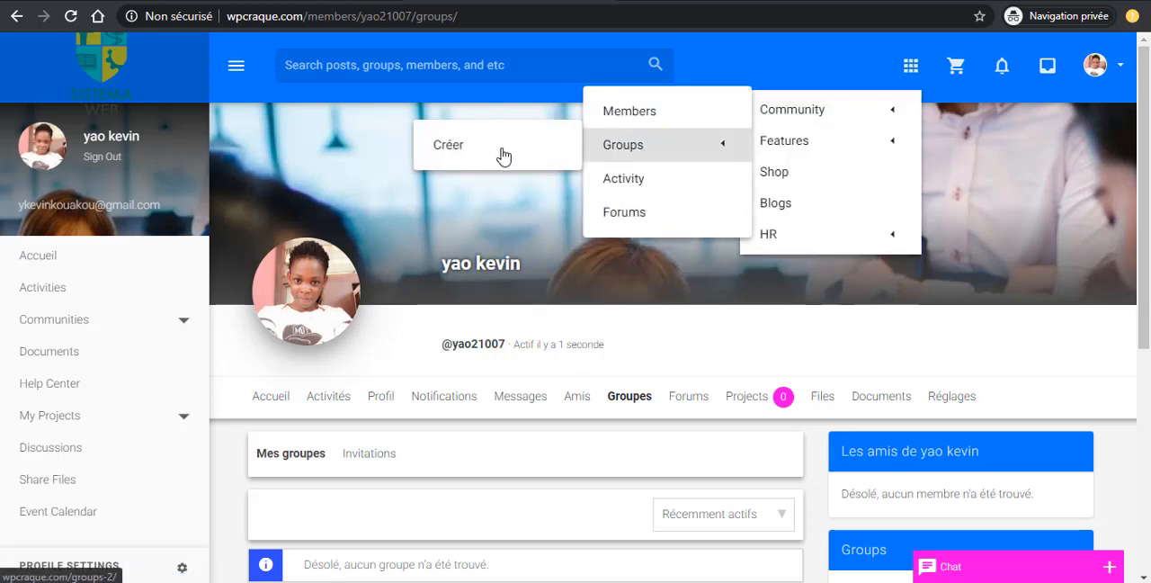
left_click(474, 159)
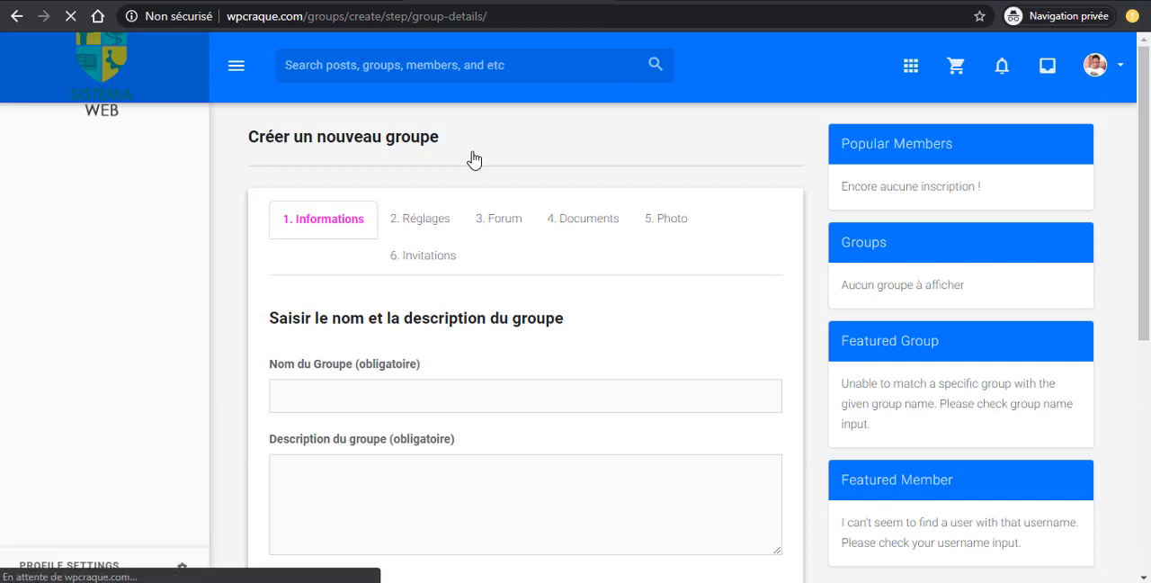
- Name the new group "wordpress", enter "jkkzlkzjkdlmzhjrdmeoim kahlehkz" as its description and create it
scroll(451, 353, "down", 3)
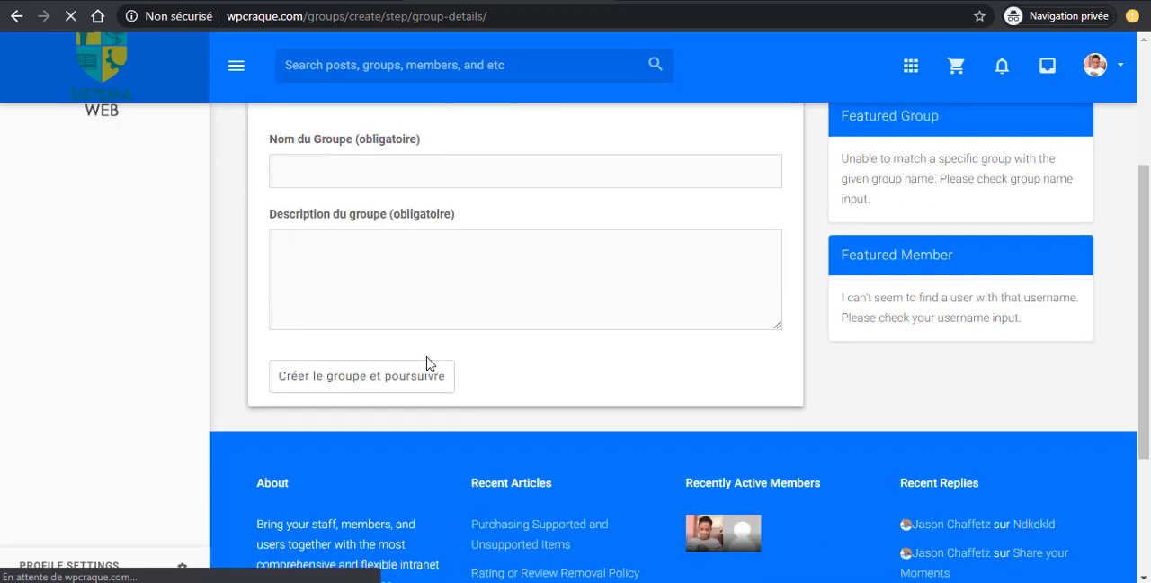
scroll(422, 356, "up", 3)
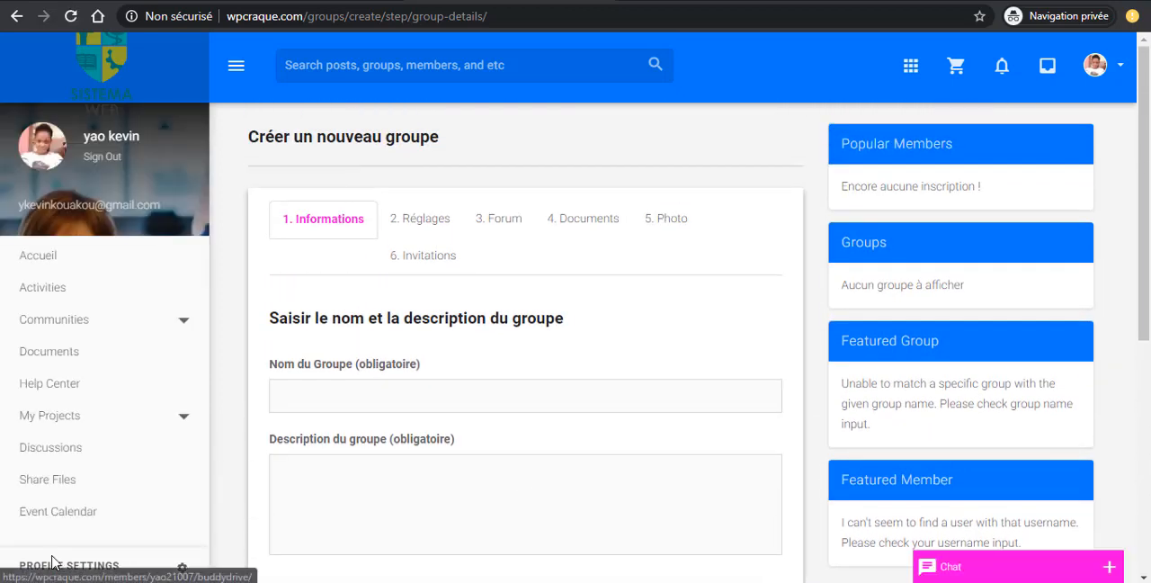
left_click(327, 395)
type("wordpress")
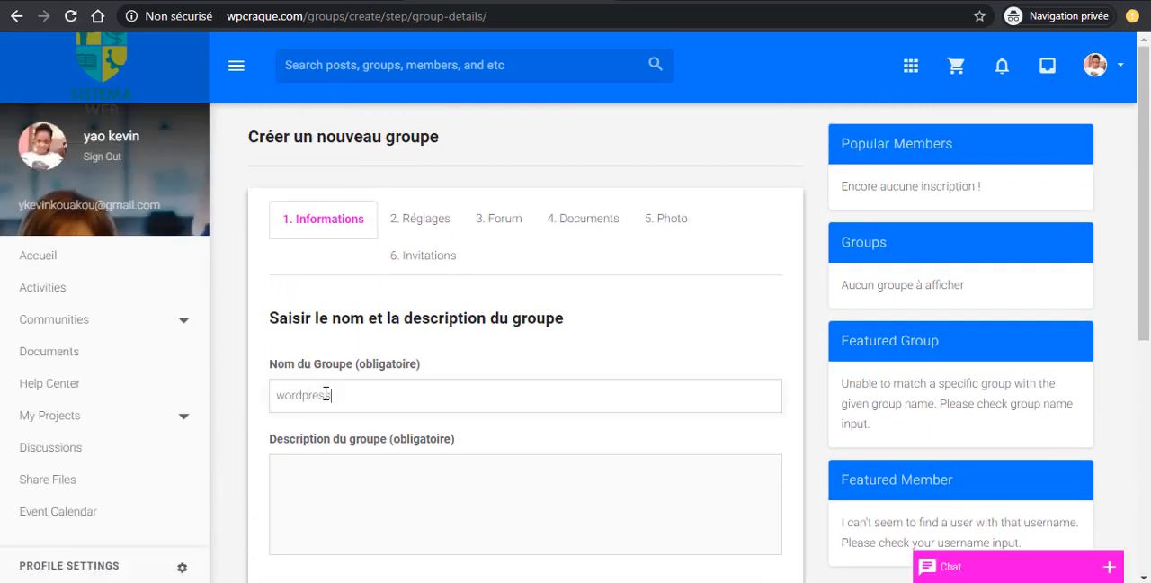
scroll(381, 405, "down", 3)
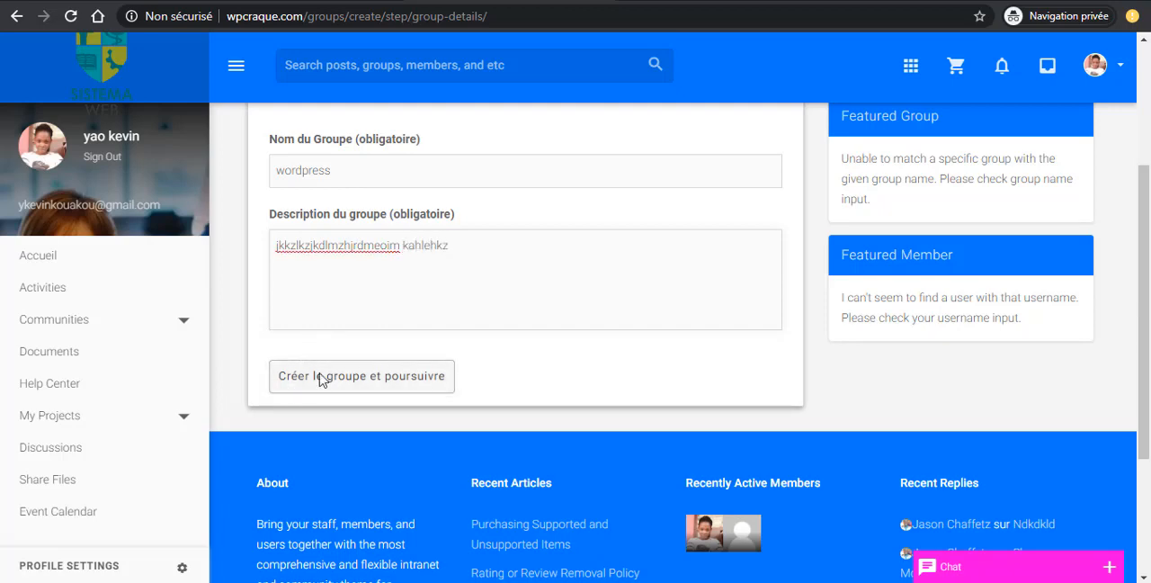
left_click(375, 382)
- Review the group's privacy options, keep it public with invitations allowed for all group members, and continue to the forum settings
scroll(501, 385, "down", 3)
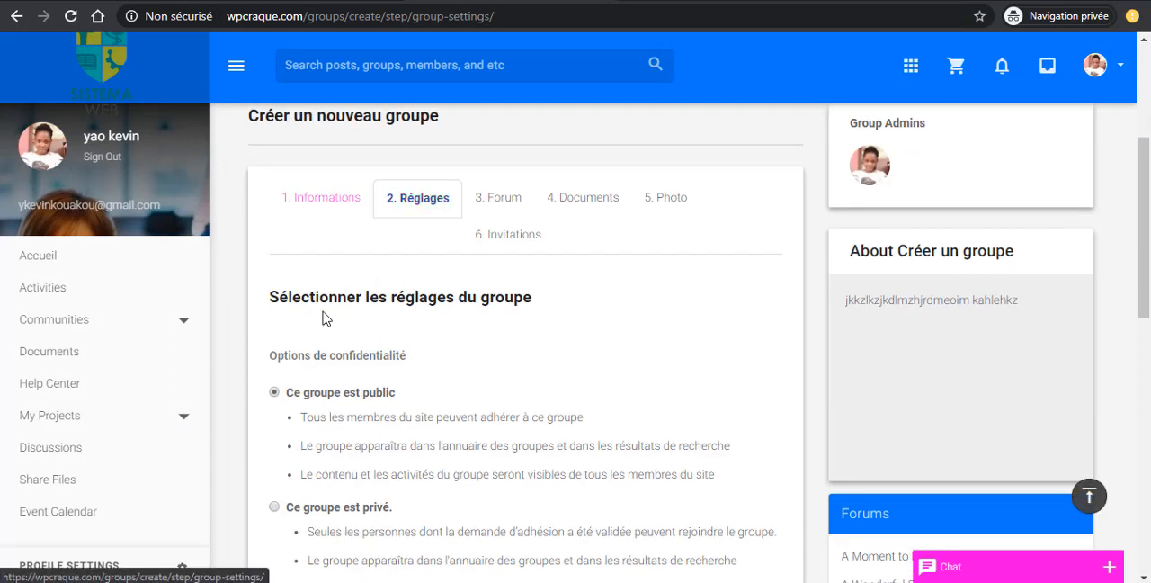
scroll(367, 418, "down", 2)
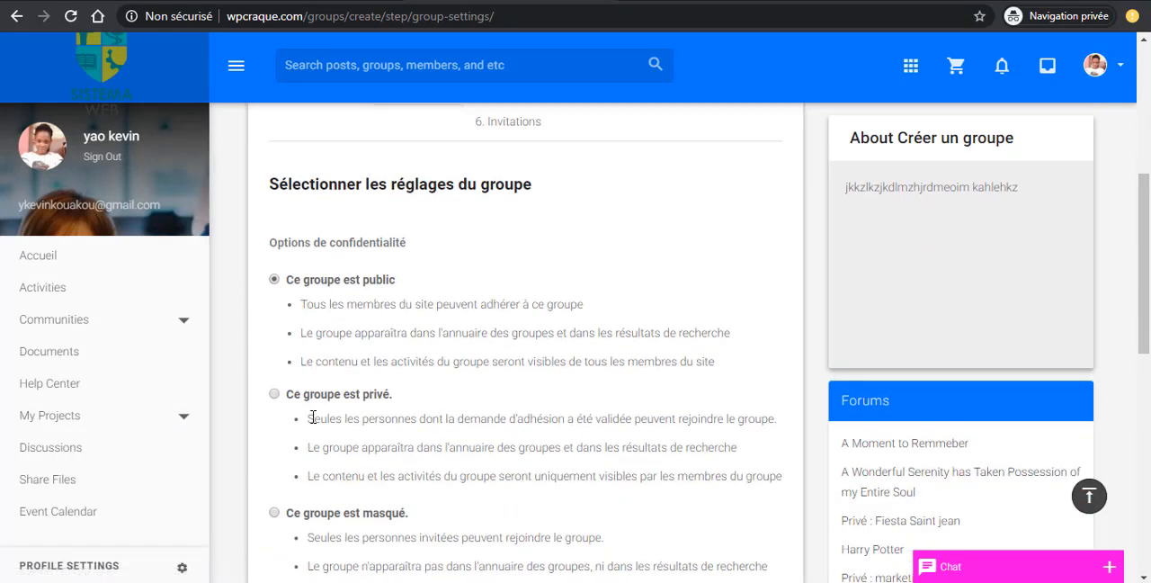
scroll(313, 418, "down", 1)
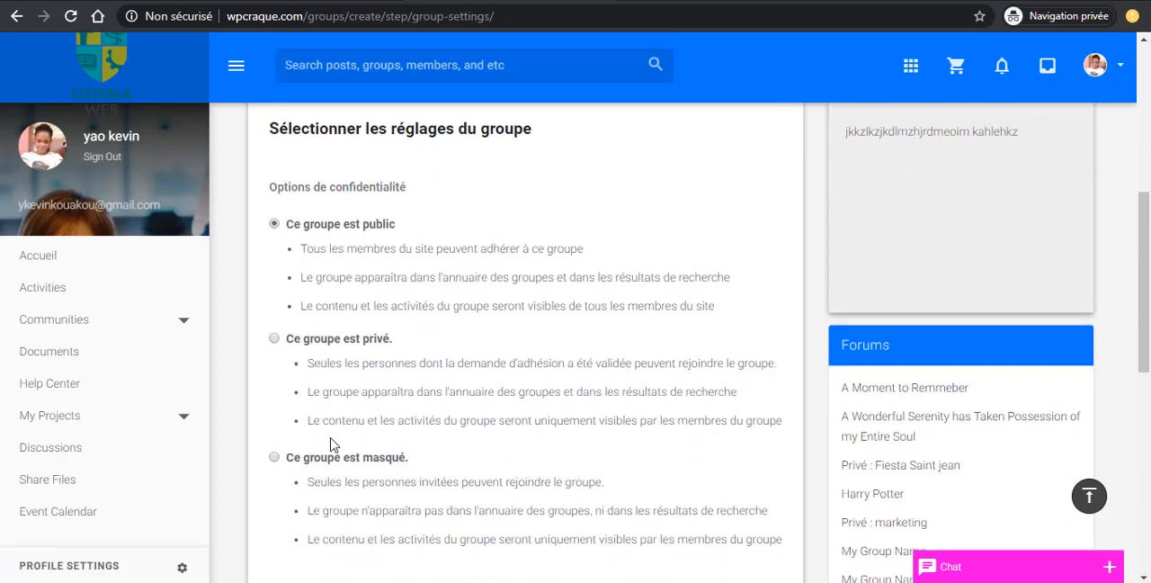
scroll(403, 339, "down", 2)
scroll(356, 431, "down", 7)
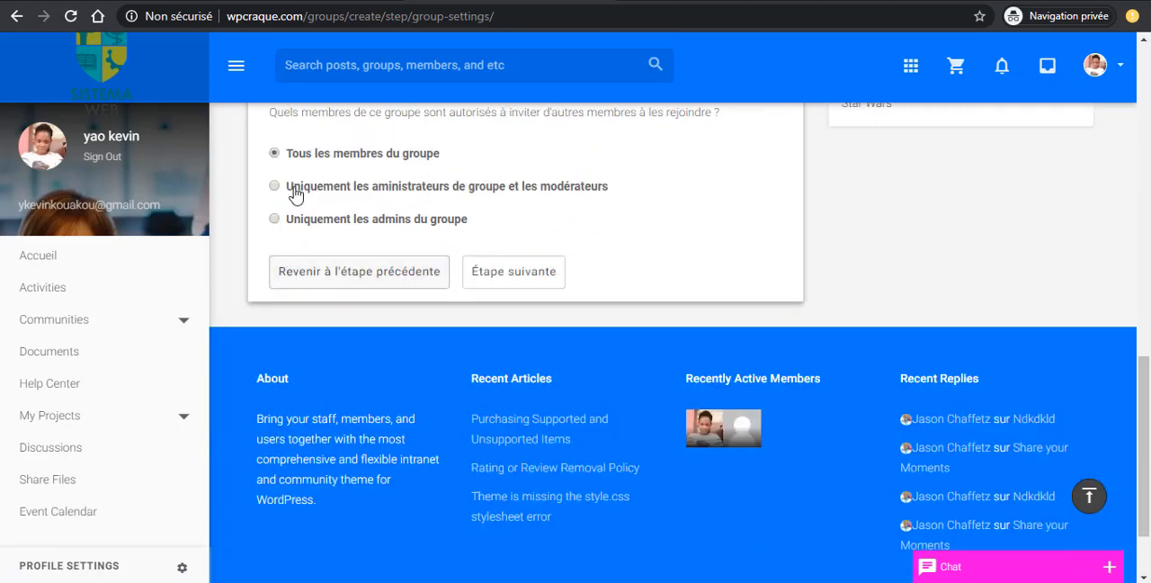
left_click(515, 277)
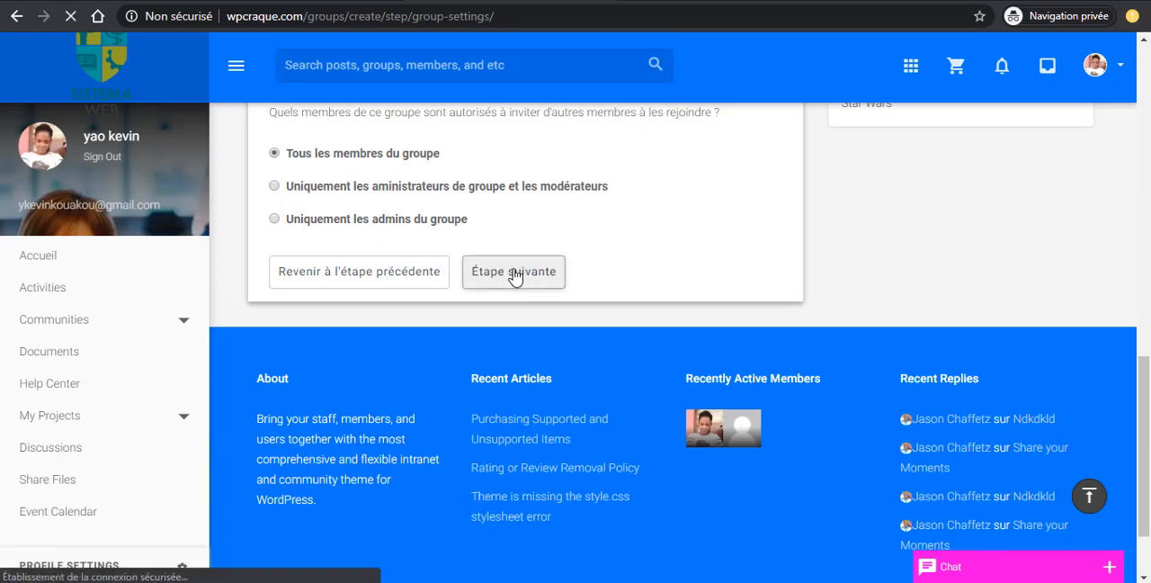
- Enable a discussion forum for the group and continue to the Documents settings
scroll(538, 277, "down", 4)
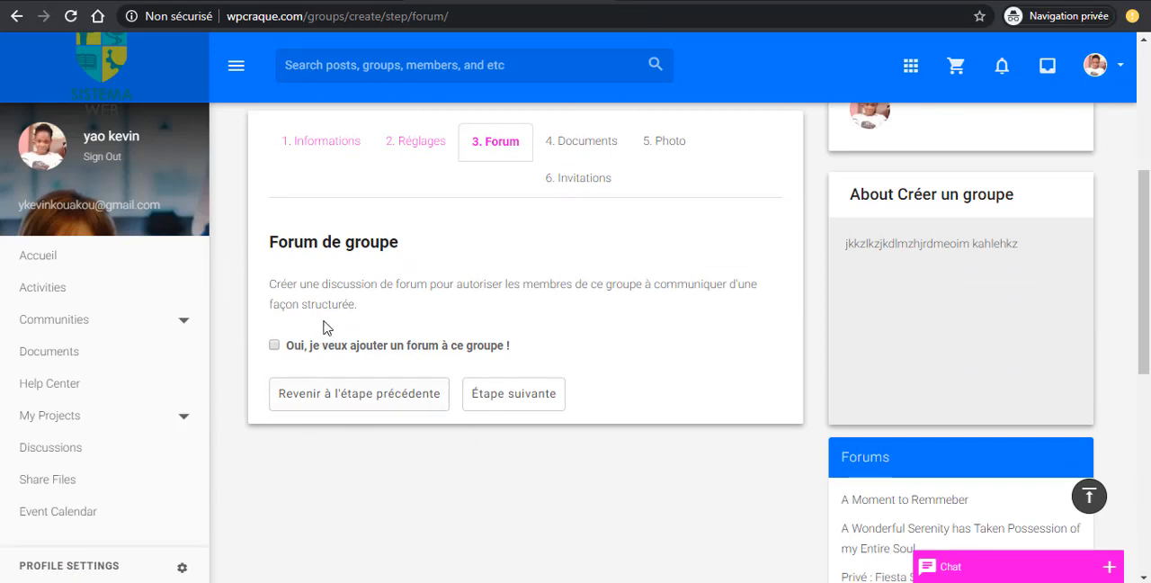
left_click(274, 347)
left_click(528, 410)
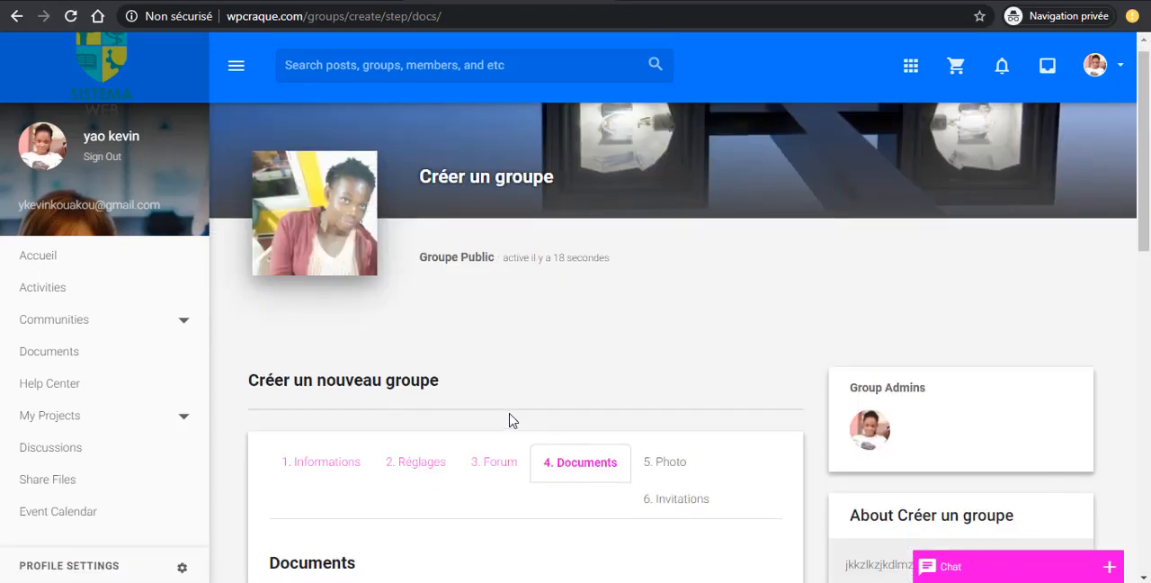
- Keep BuddyPress Docs enabled with Membre du groupe as the minimum role and continue to the group photo
scroll(509, 420, "down", 3)
scroll(319, 413, "down", 2)
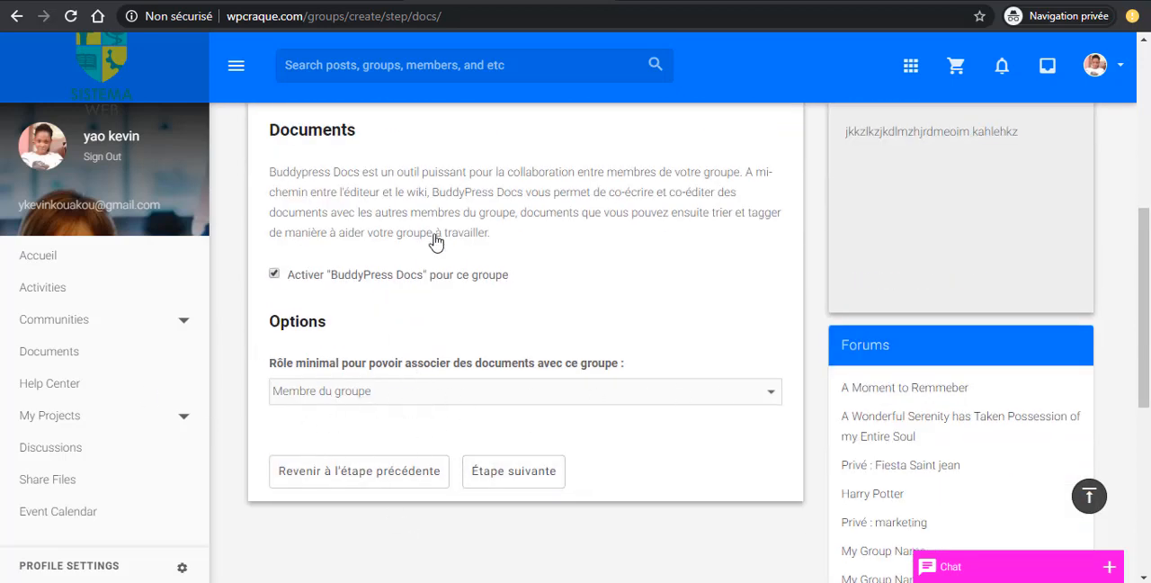
left_click(512, 475)
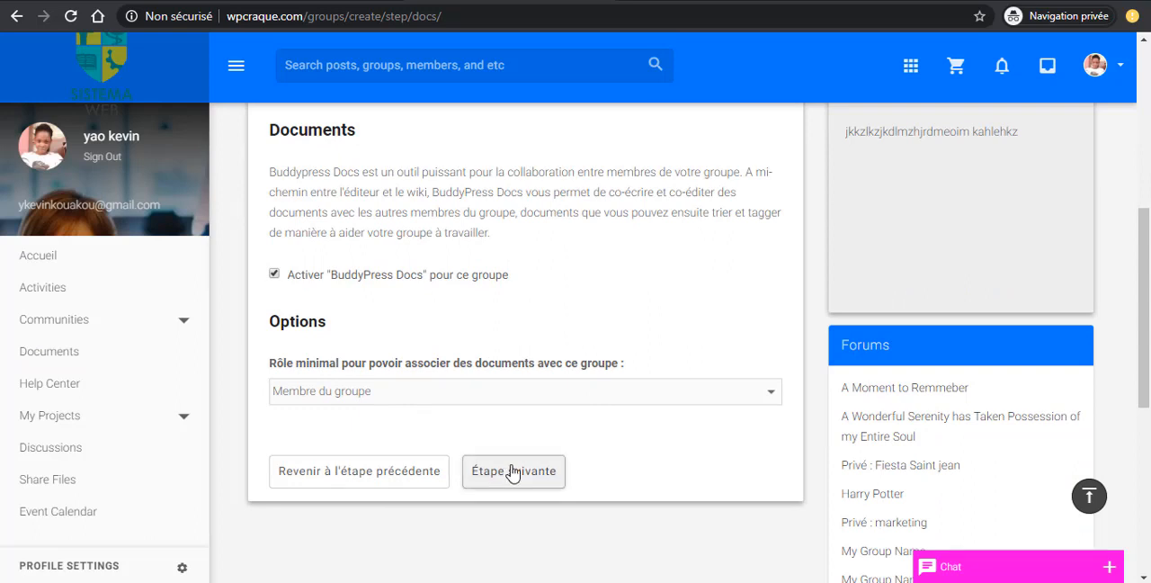
scroll(342, 378, "up", 2)
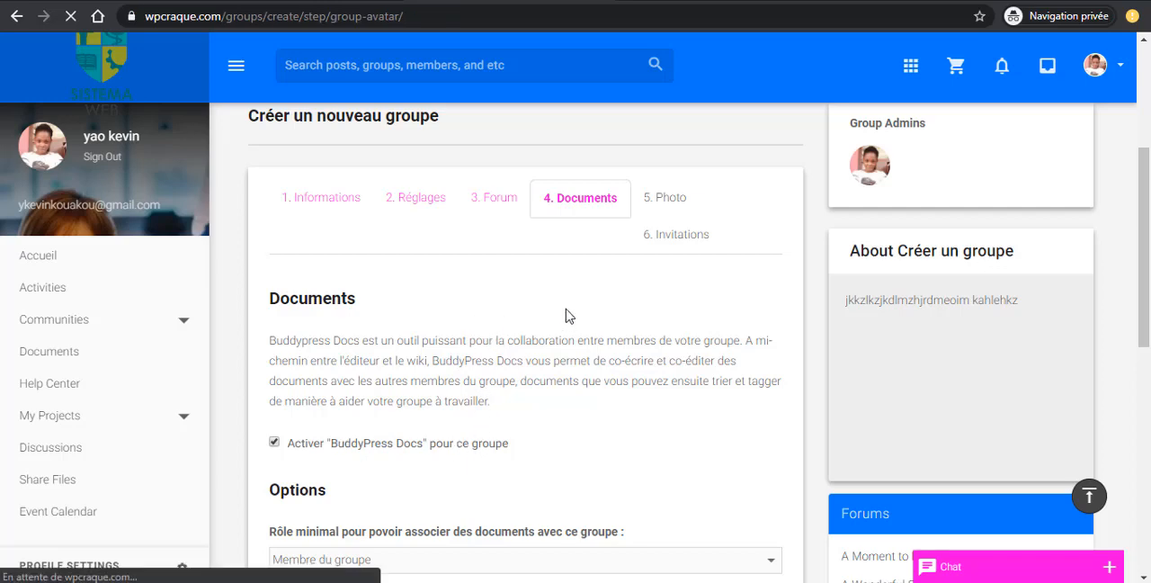
- Upload the image "woman-sitting-on-gray-chair-1543895 (1)" from the Téléchargements folder as the group's profile picture
scroll(422, 368, "down", 5)
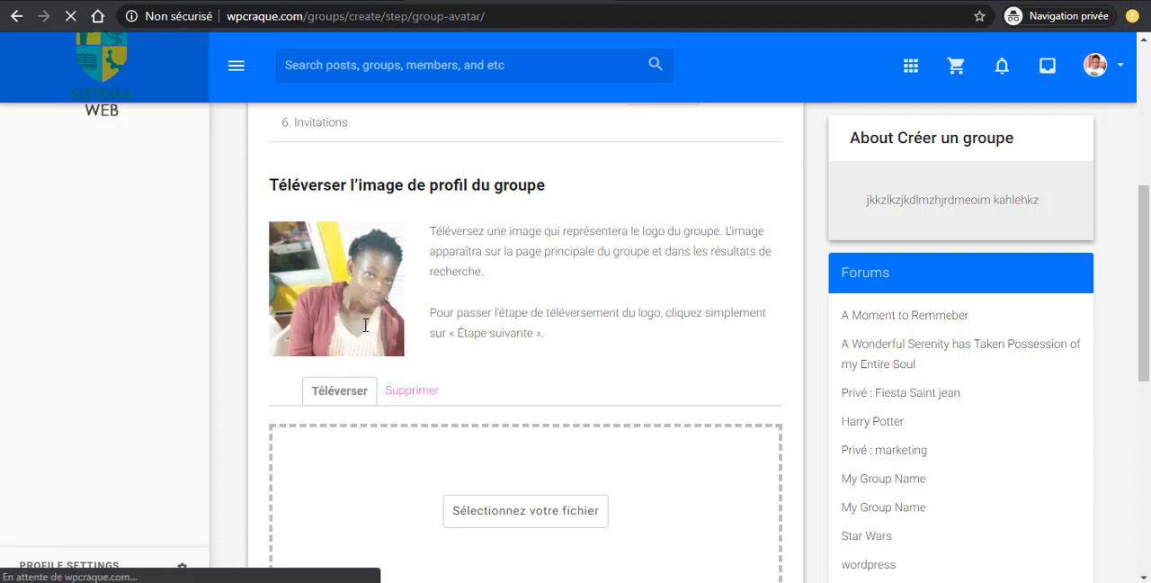
scroll(494, 423, "down", 2)
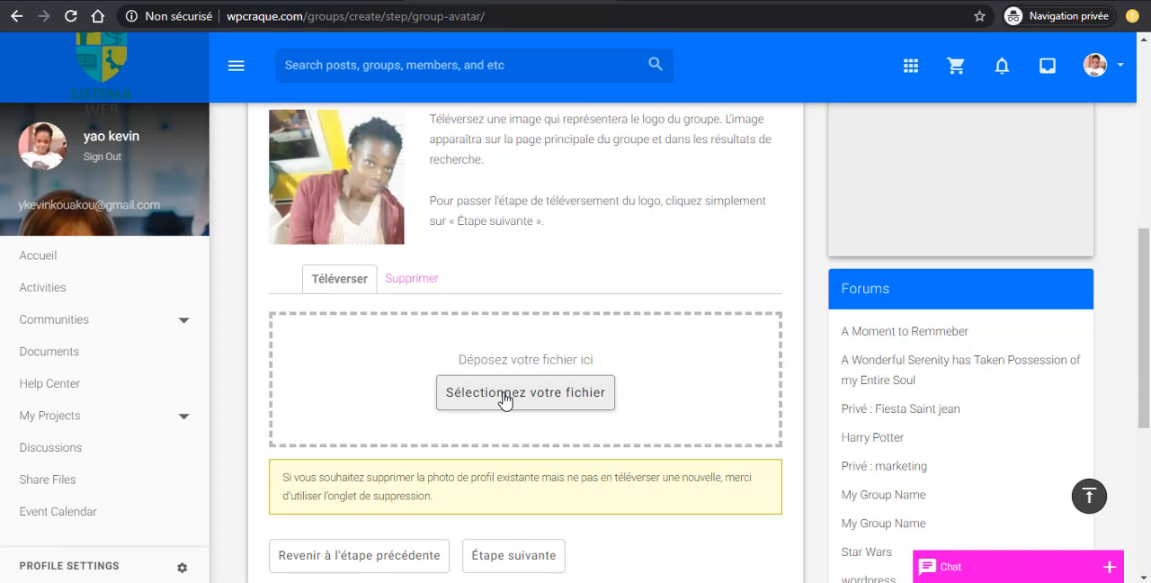
left_click(504, 396)
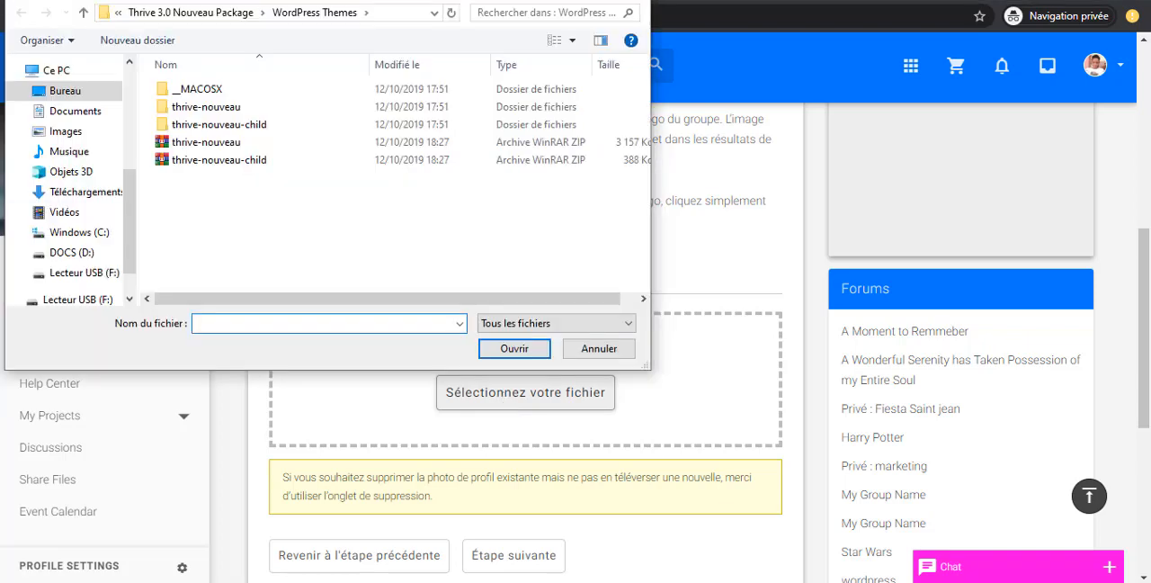
left_click(77, 192)
left_click(238, 232)
scroll(448, 227, "down", 1)
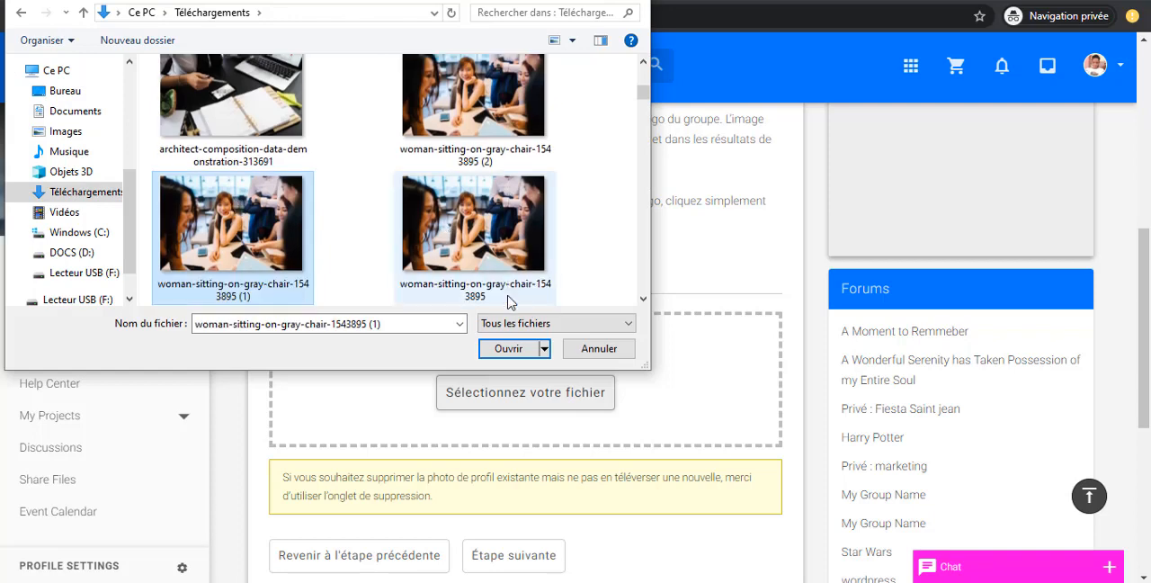
left_click(510, 348)
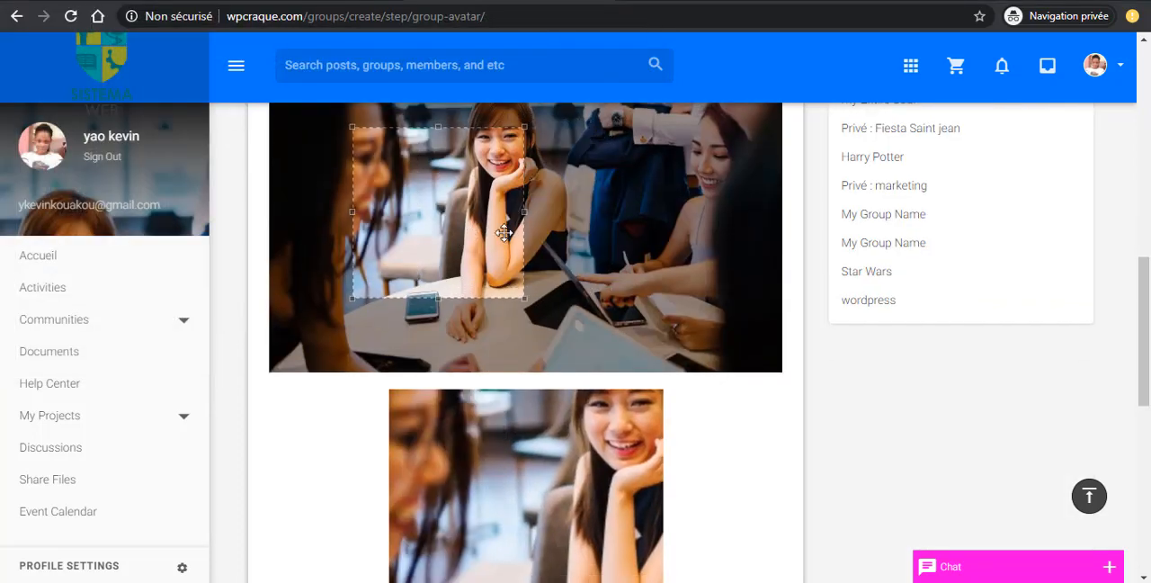
- Enlarge and reposition the square crop area to span the full height of the uploaded group picture around the seated woman
left_click_drag(524, 211, 771, 198)
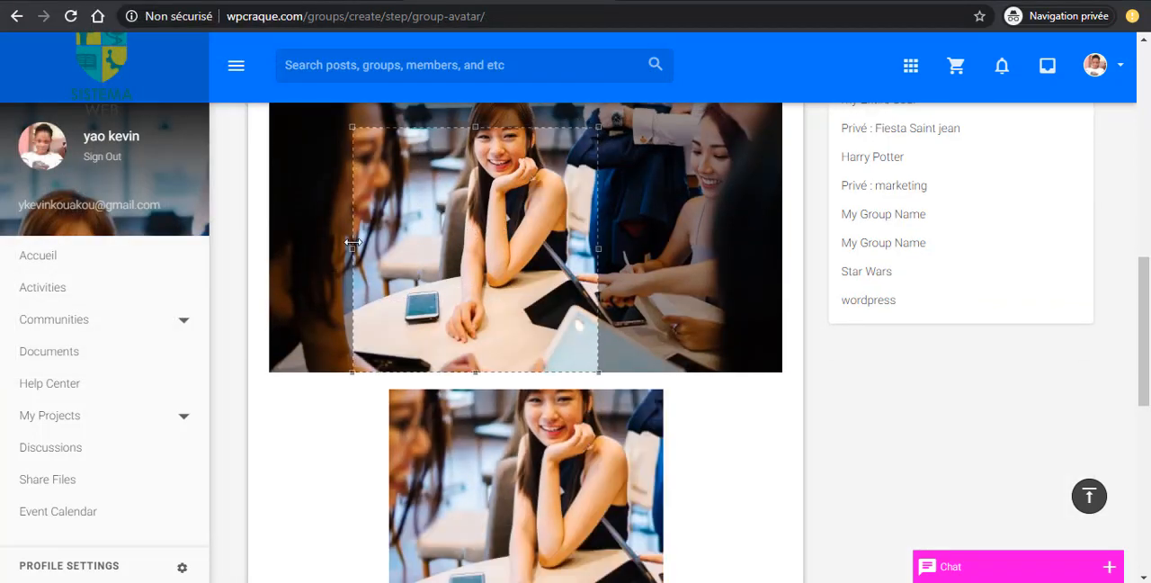
left_click_drag(453, 203, 455, 152)
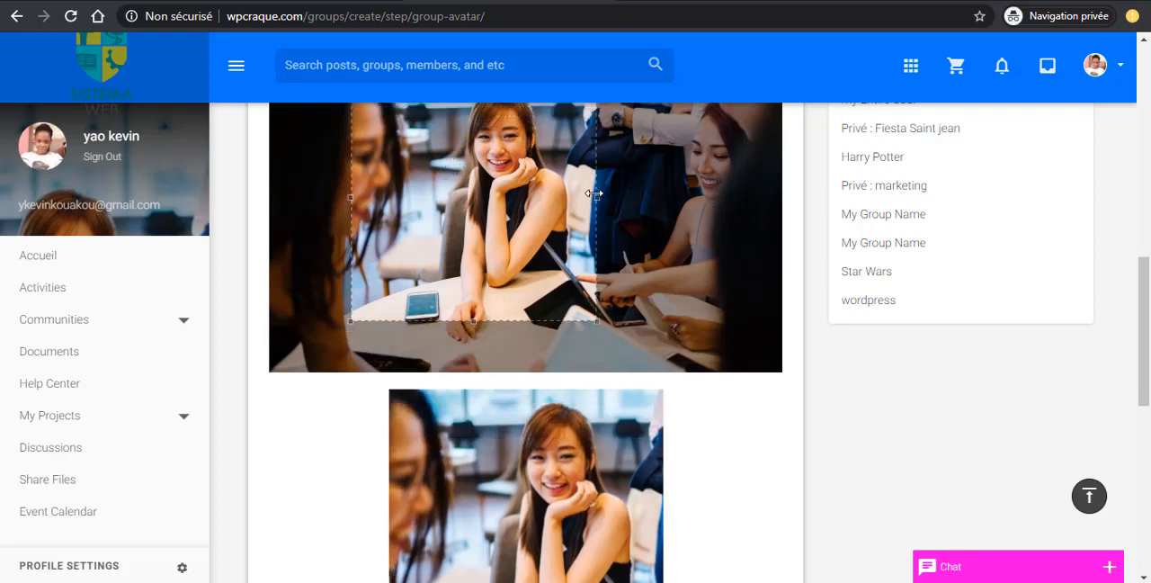
left_click_drag(594, 193, 761, 198)
scroll(360, 405, "up", 3)
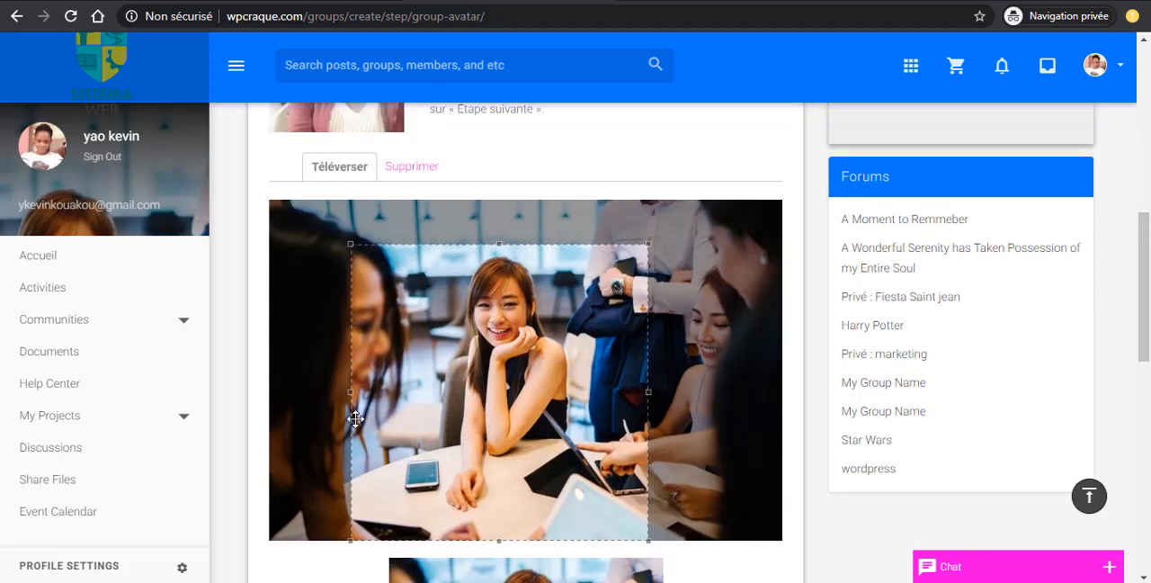
left_click_drag(423, 359, 429, 318)
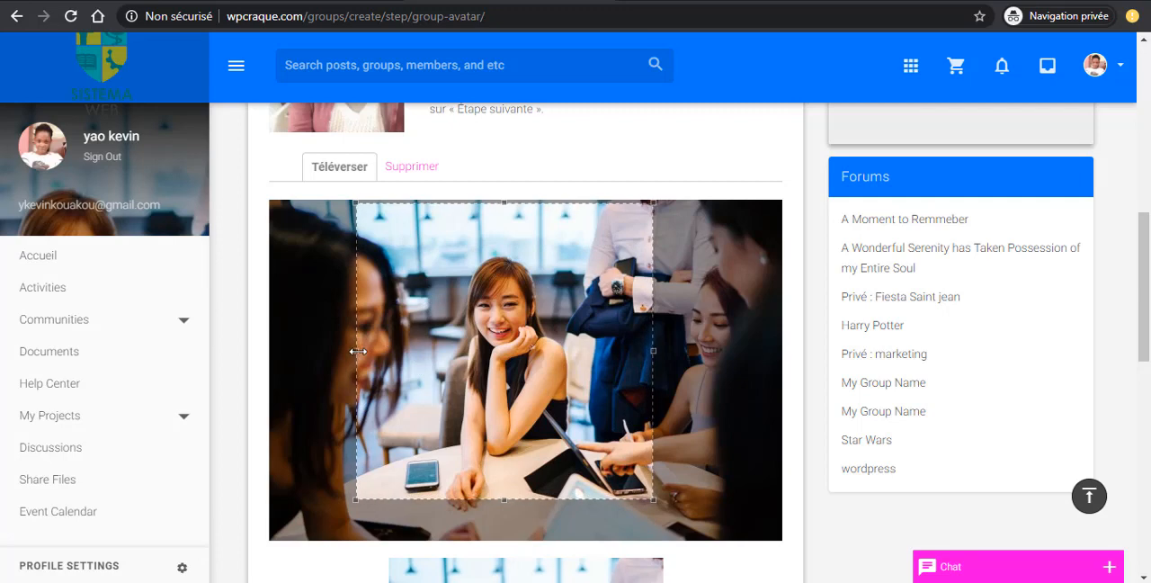
left_click_drag(358, 350, 244, 363)
left_click_drag(654, 369, 728, 369)
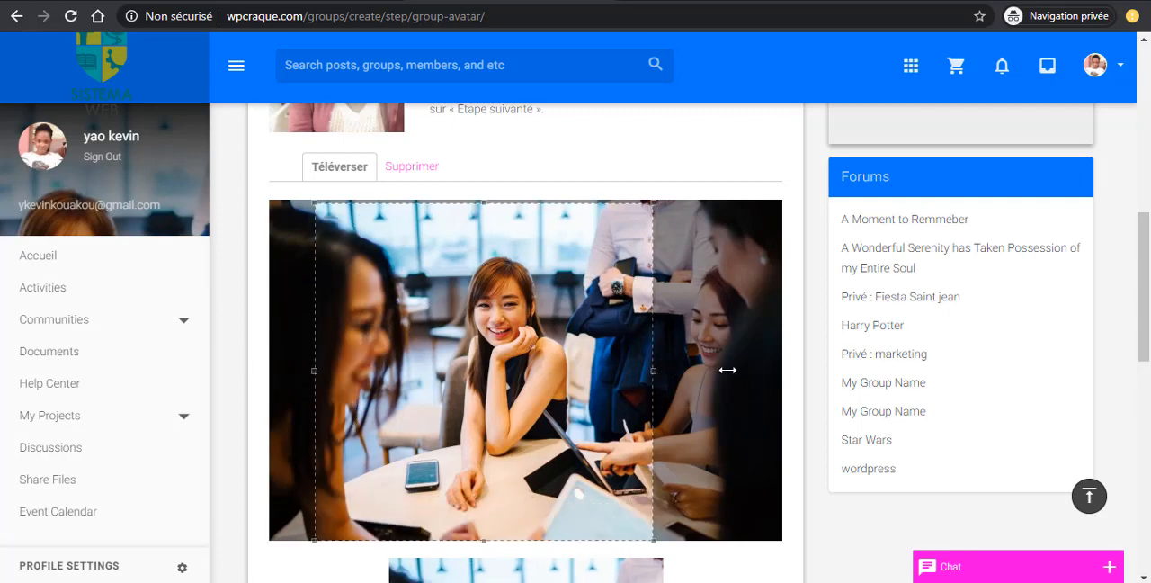
- Proceed from the photo to the invitations, finish creating the group without inviting anyone, and look over its home page
scroll(557, 378, "down", 7)
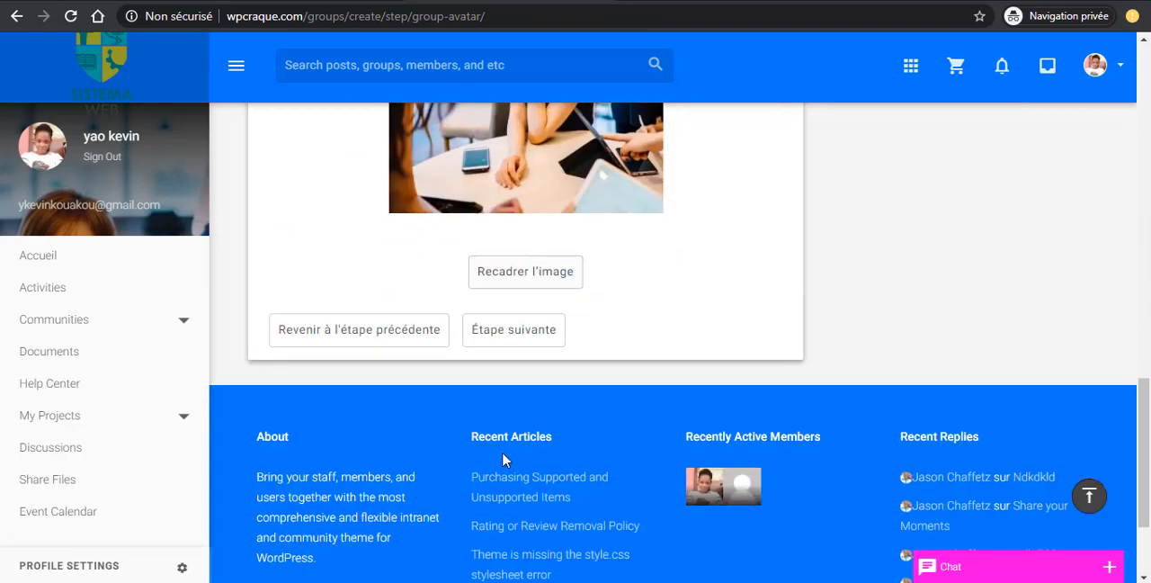
left_click(480, 329)
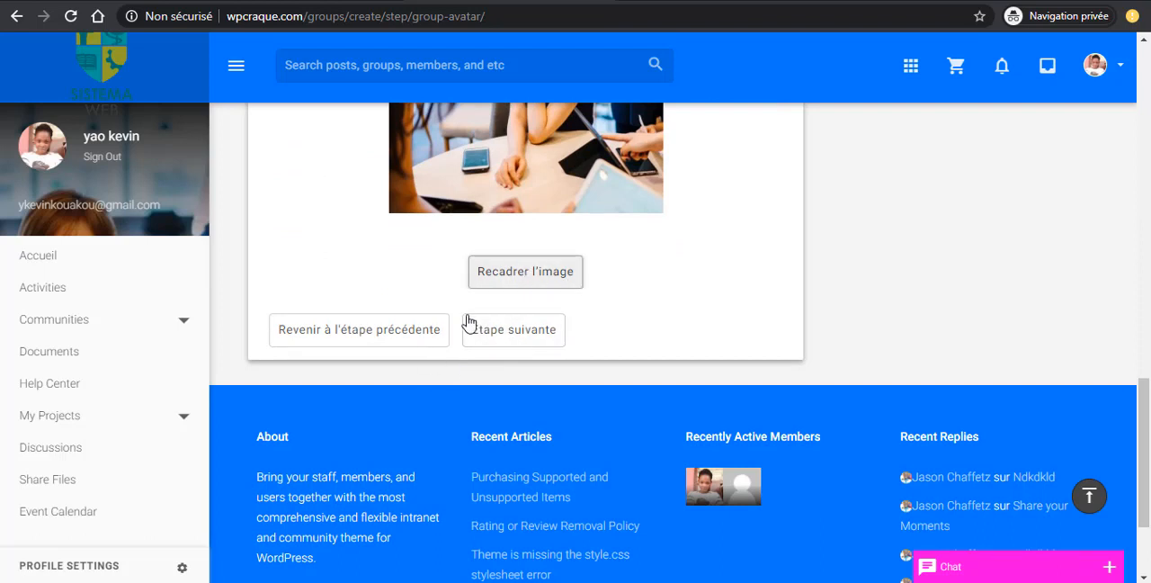
left_click(490, 340)
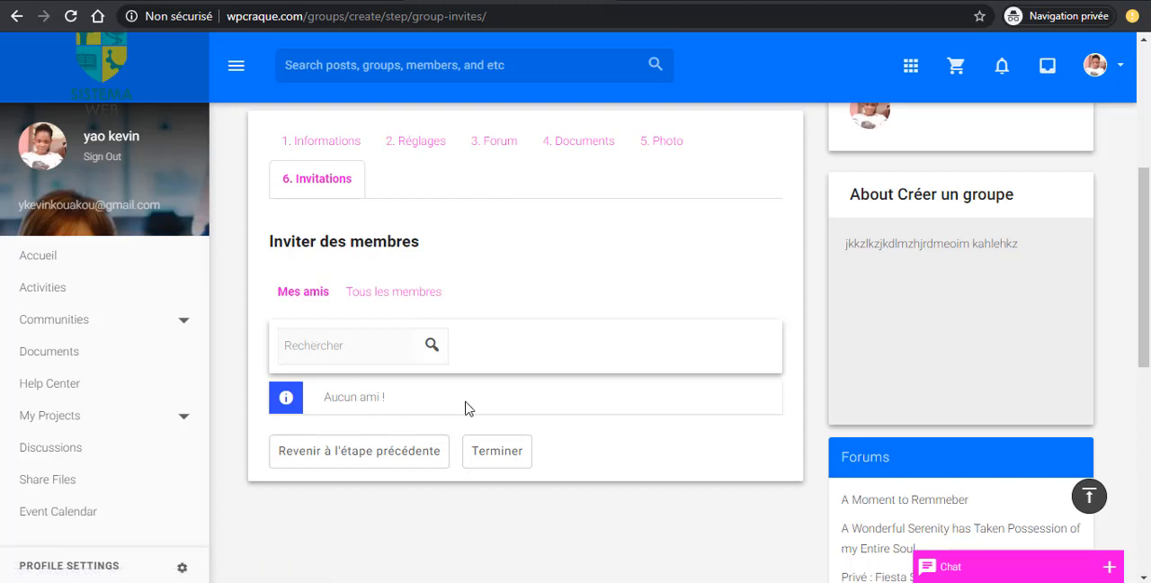
left_click(514, 462)
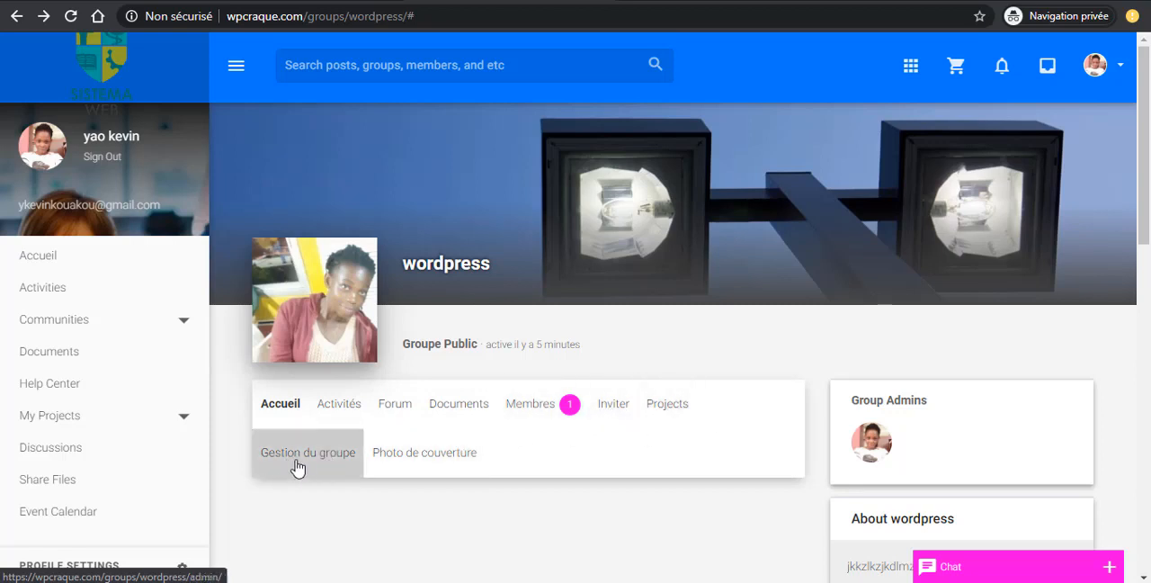
scroll(335, 457, "down", 1)
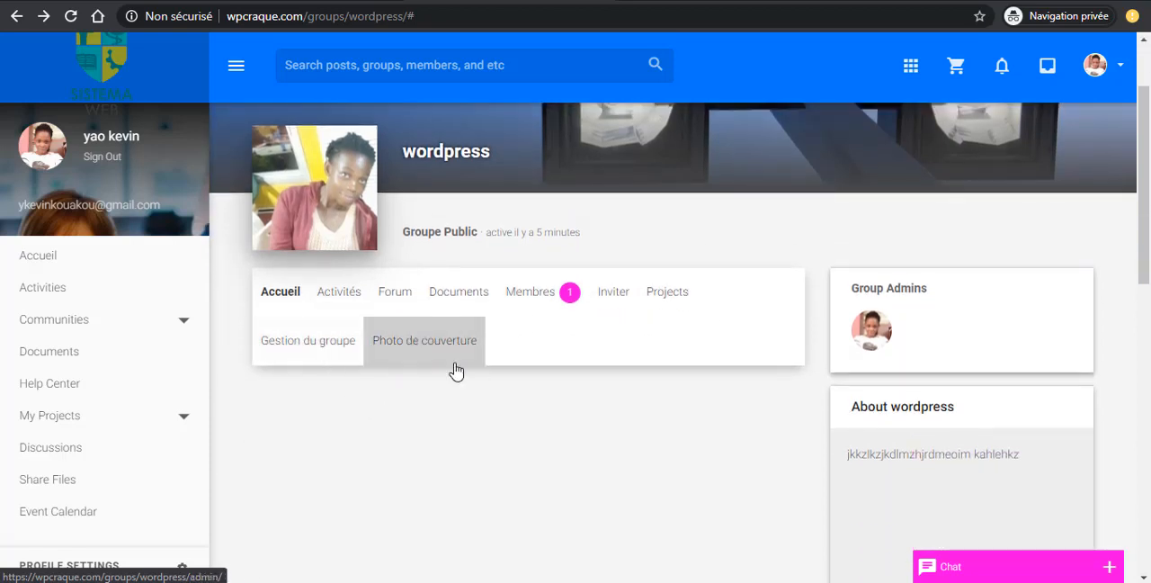
scroll(290, 205, "up", 1)
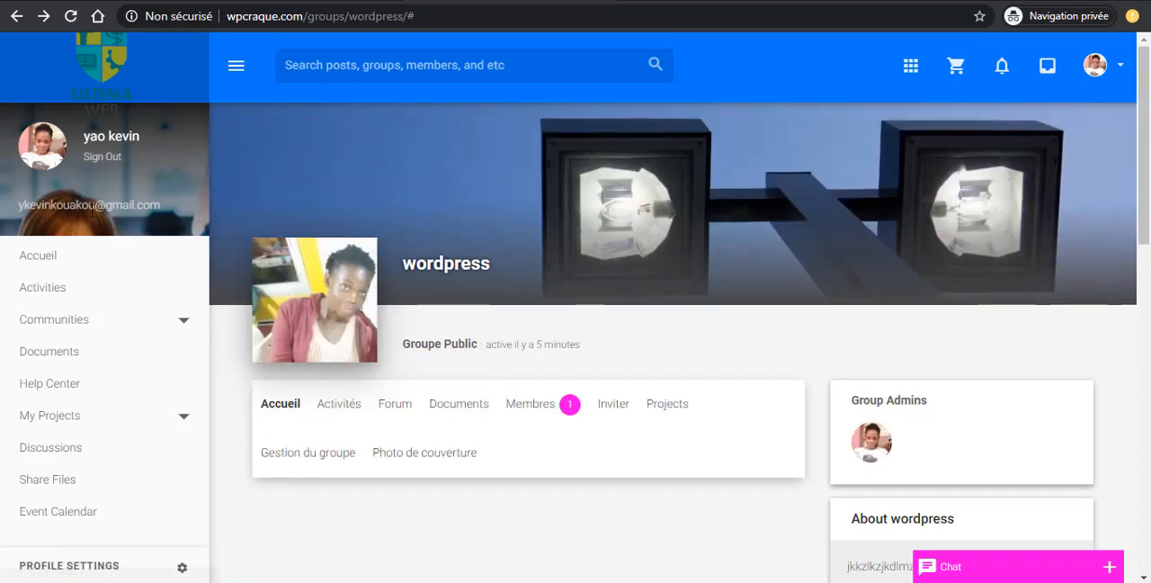
- Look over the new wordpress group's home page, including its navigation, group admins, description and forums blocks
scroll(570, 336, "down", 5)
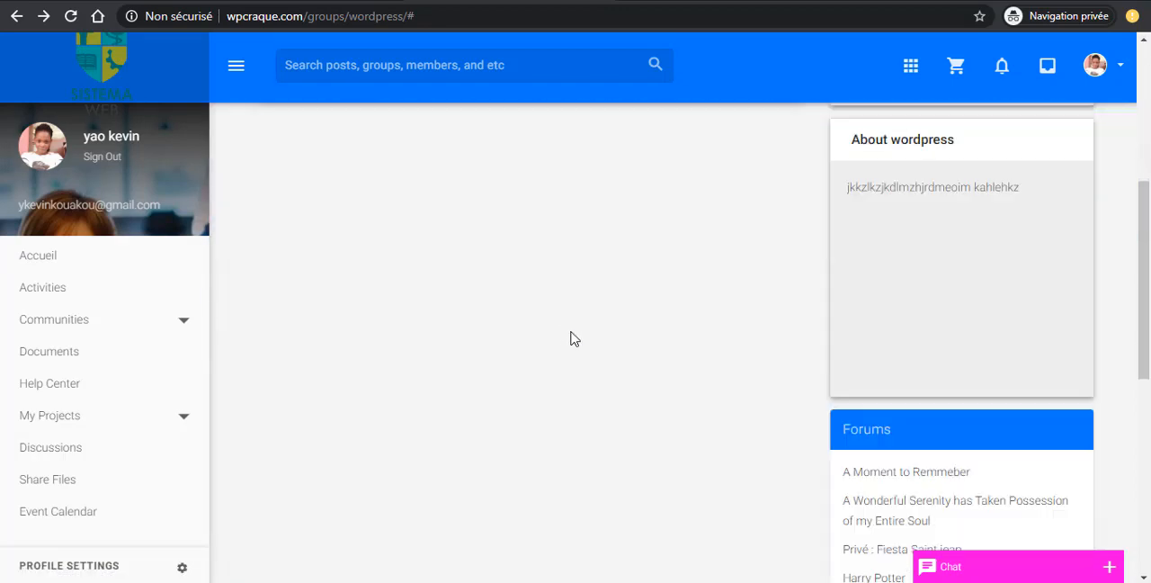
scroll(919, 326, "up", 3)
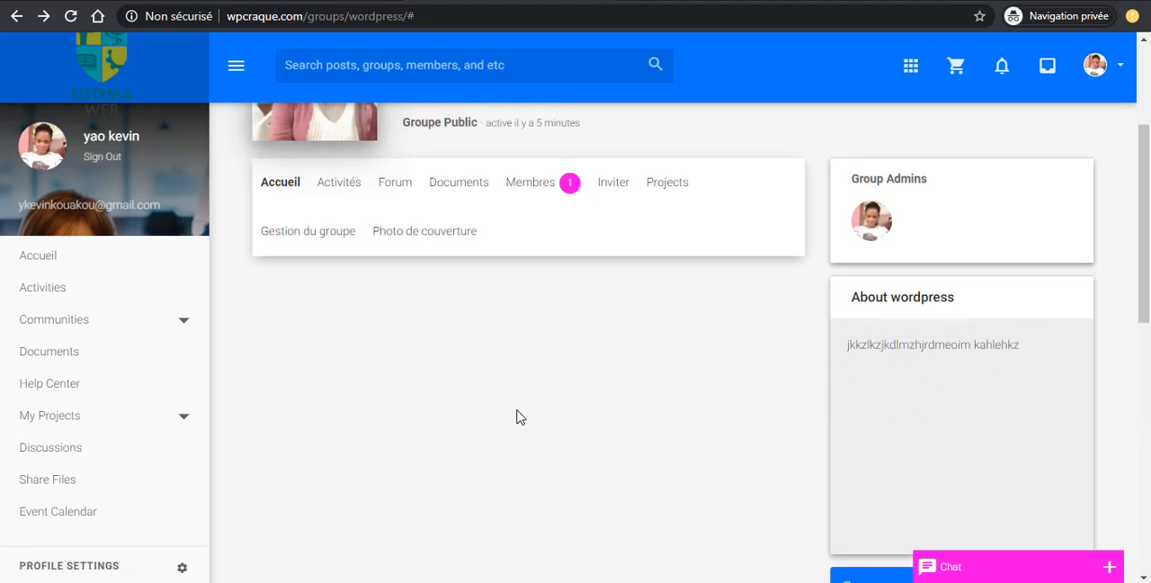
scroll(450, 387, "up", 1)
scroll(383, 373, "down", 2)
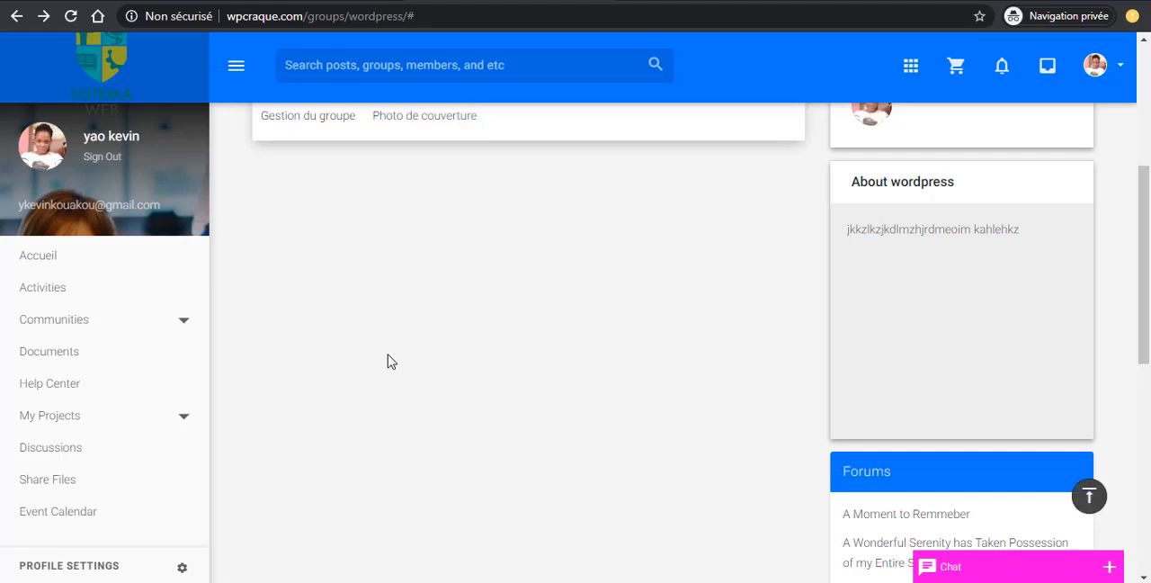
scroll(378, 369, "up", 3)
scroll(363, 392, "down", 2)
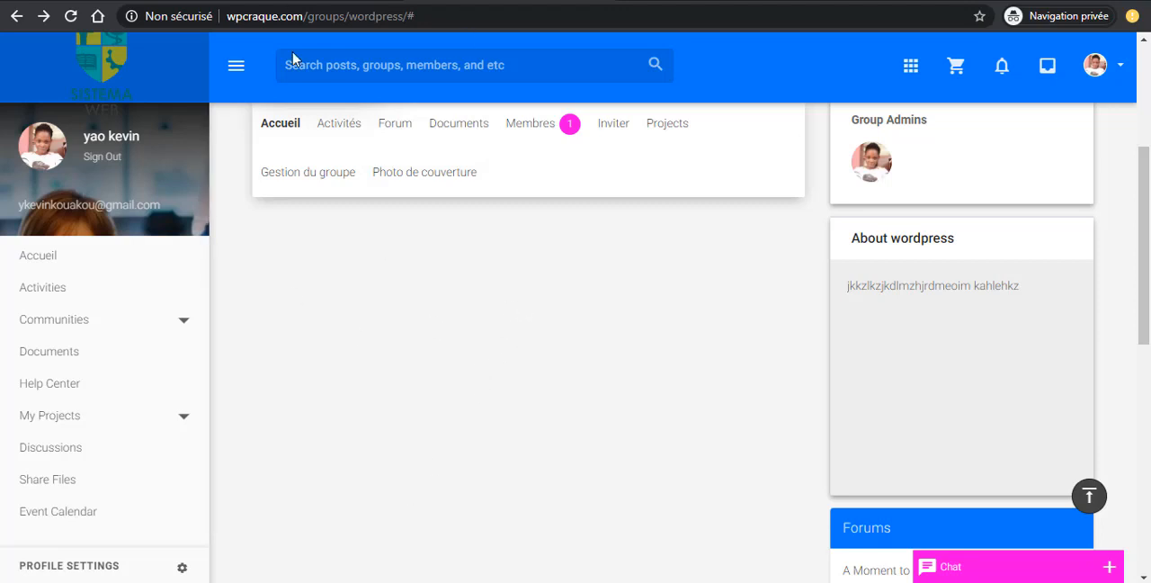
- Switch to the admin browser window and compare the site's dashboard blocks with the featured member and featured group on the Thrive demo
mouse_move(504, 581)
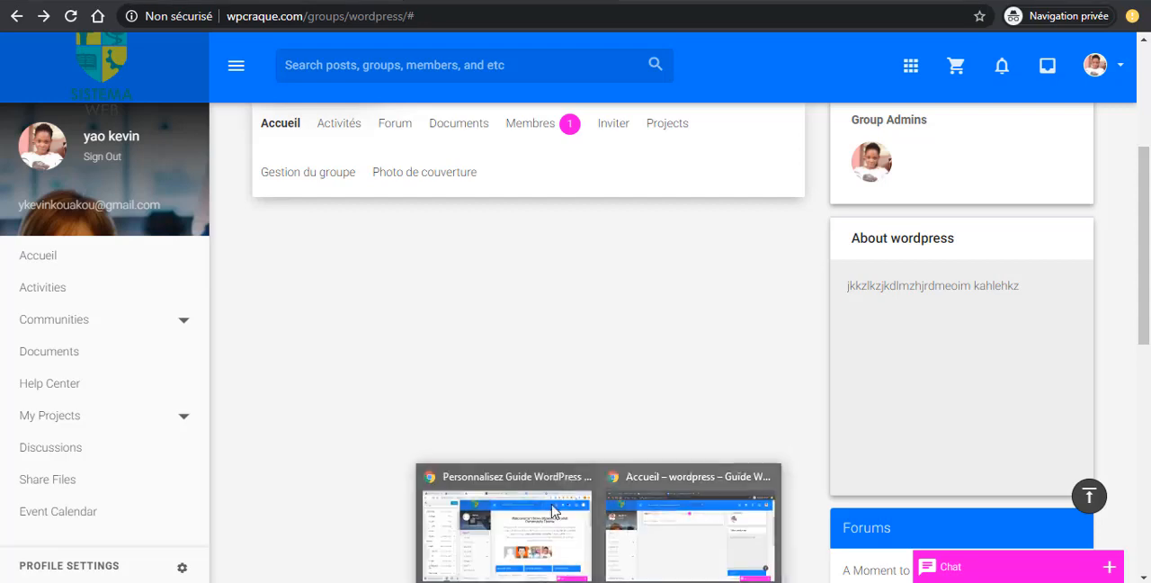
left_click(531, 536)
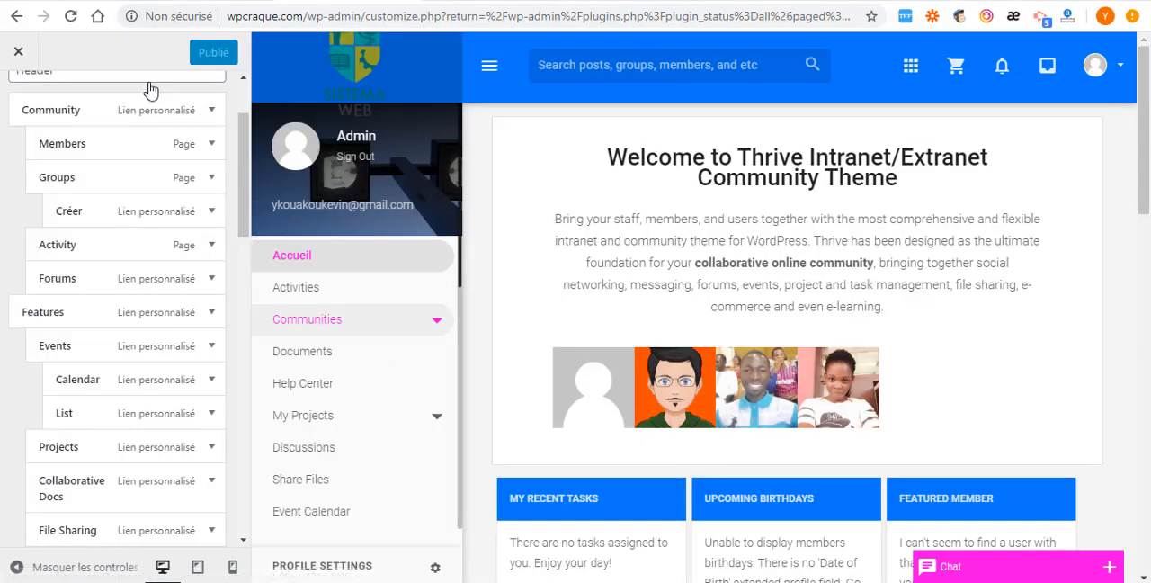
left_click(207, 2)
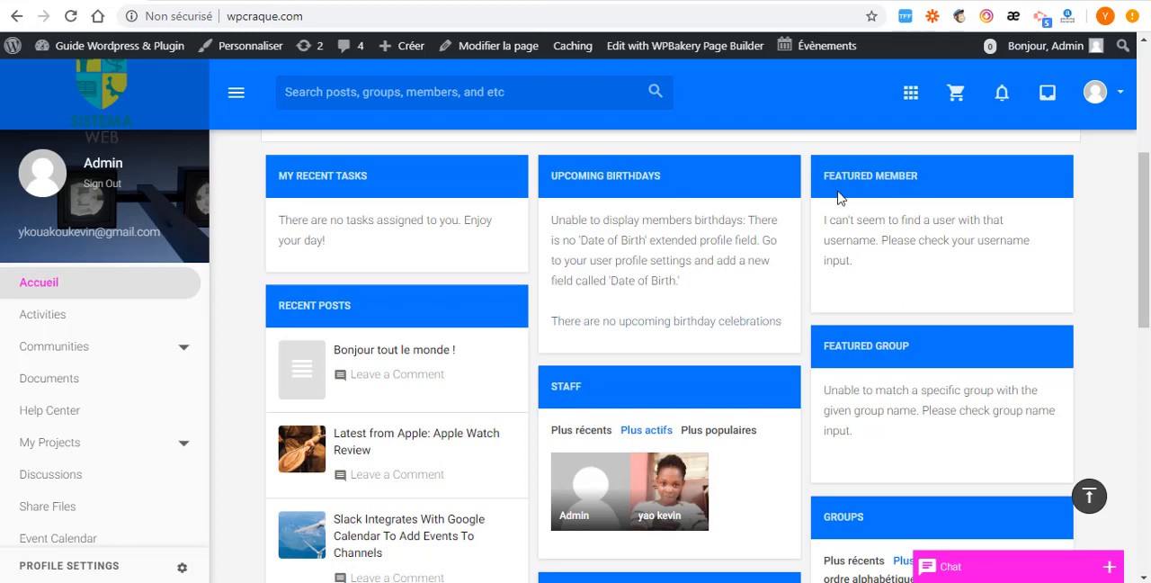
left_click(503, 1)
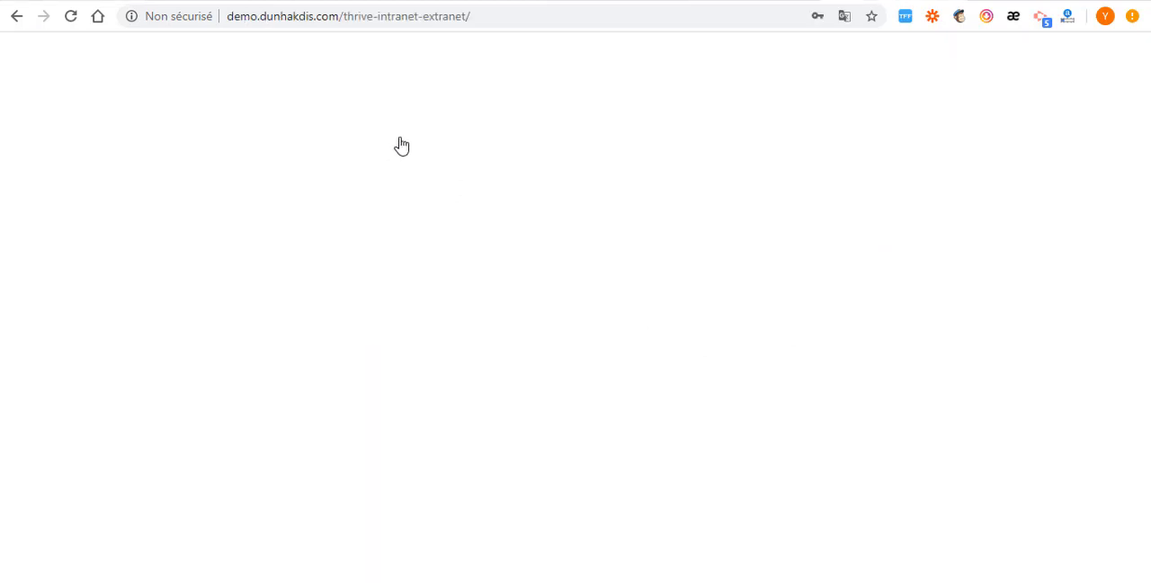
scroll(582, 304, "up", 1)
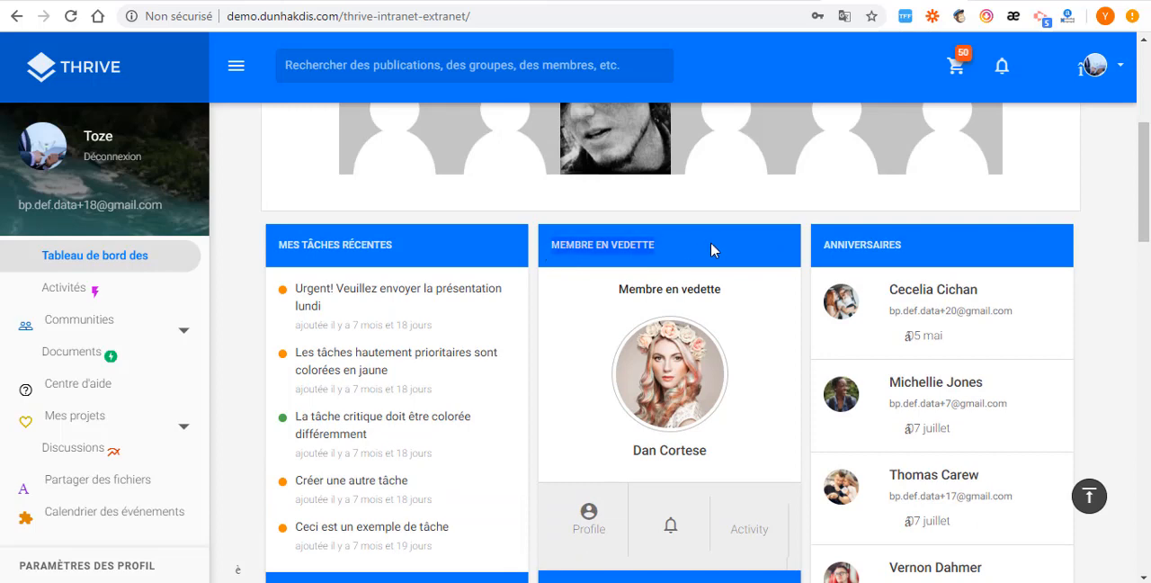
scroll(711, 249, "down", 2)
scroll(618, 357, "down", 3)
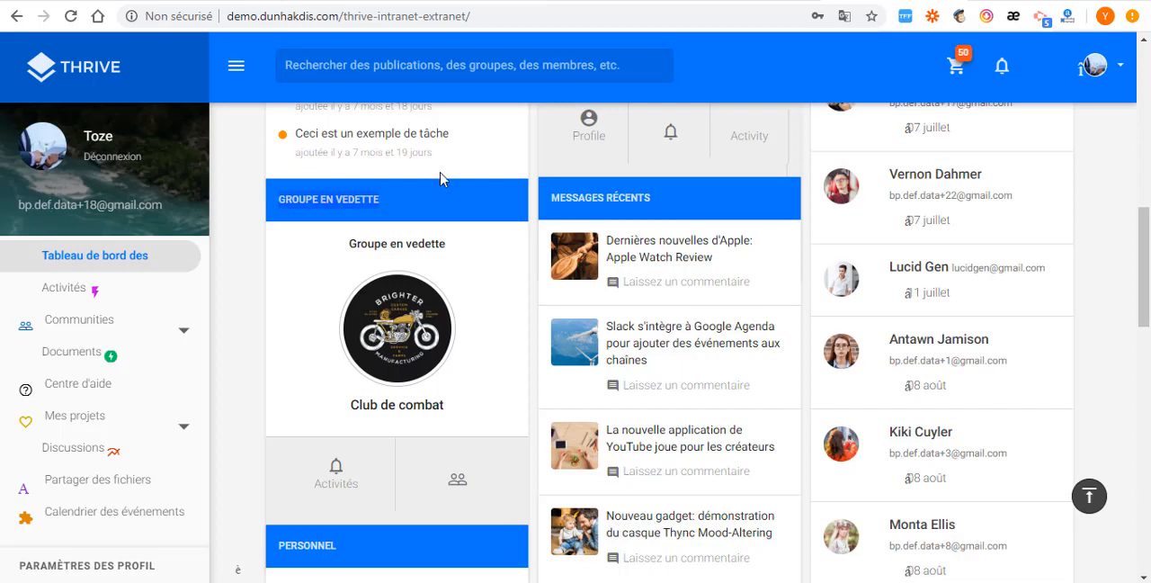
scroll(488, 231, "up", 2)
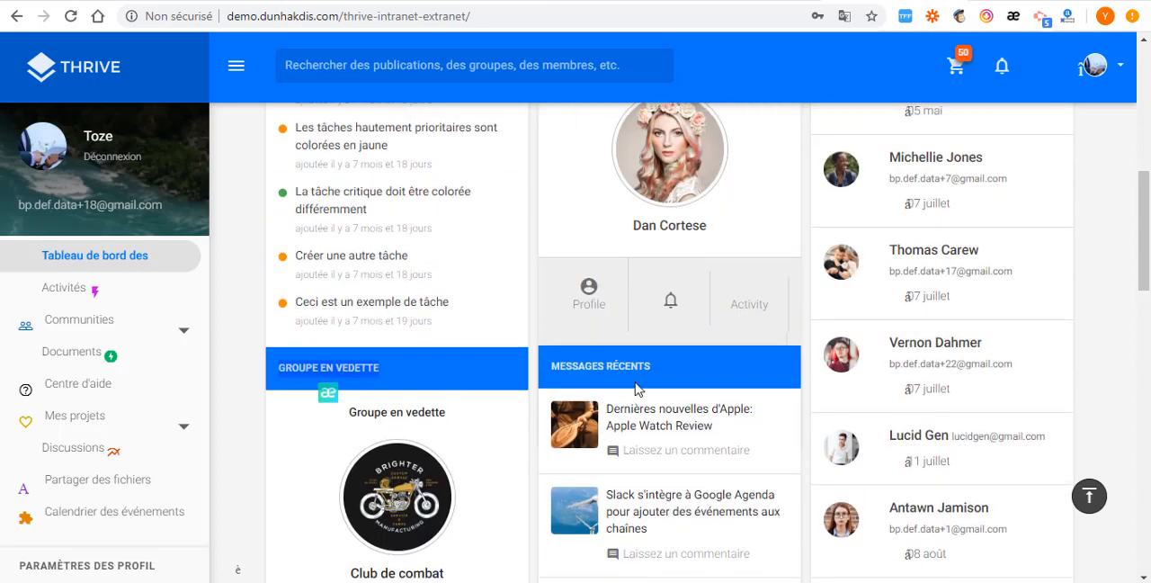
- Return to the site's WordPress admin and open the Widgets management page
left_click(86, 1)
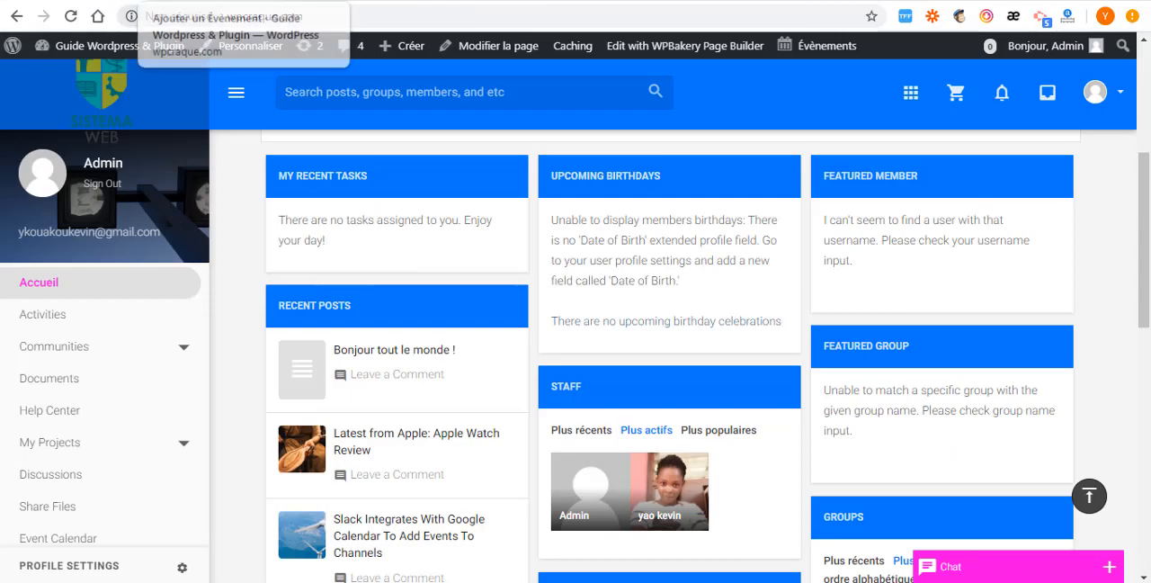
left_click(190, 1)
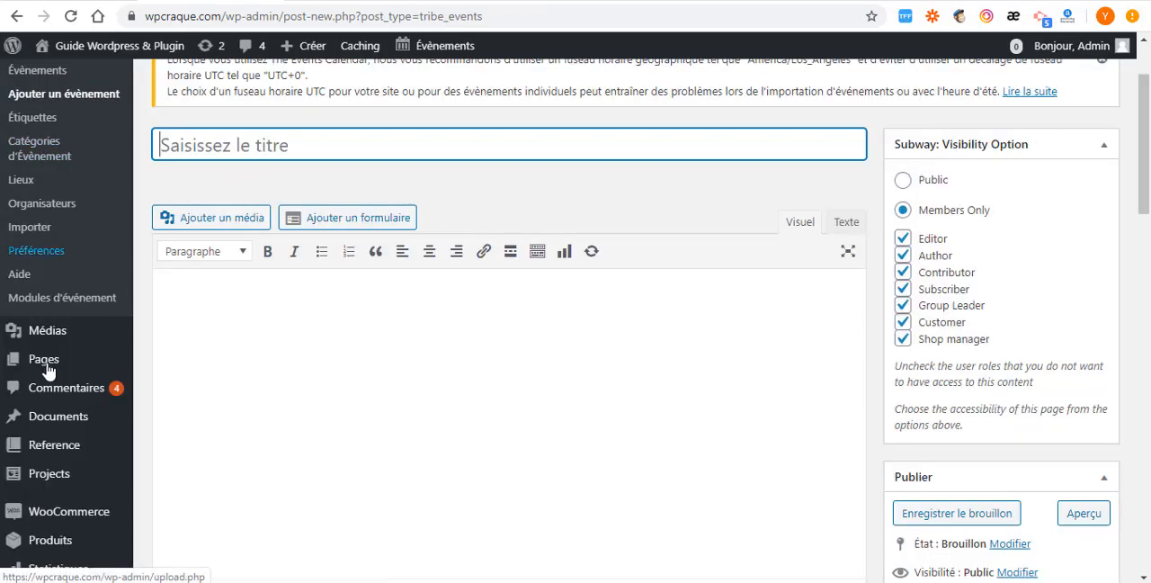
scroll(26, 437, "down", 2)
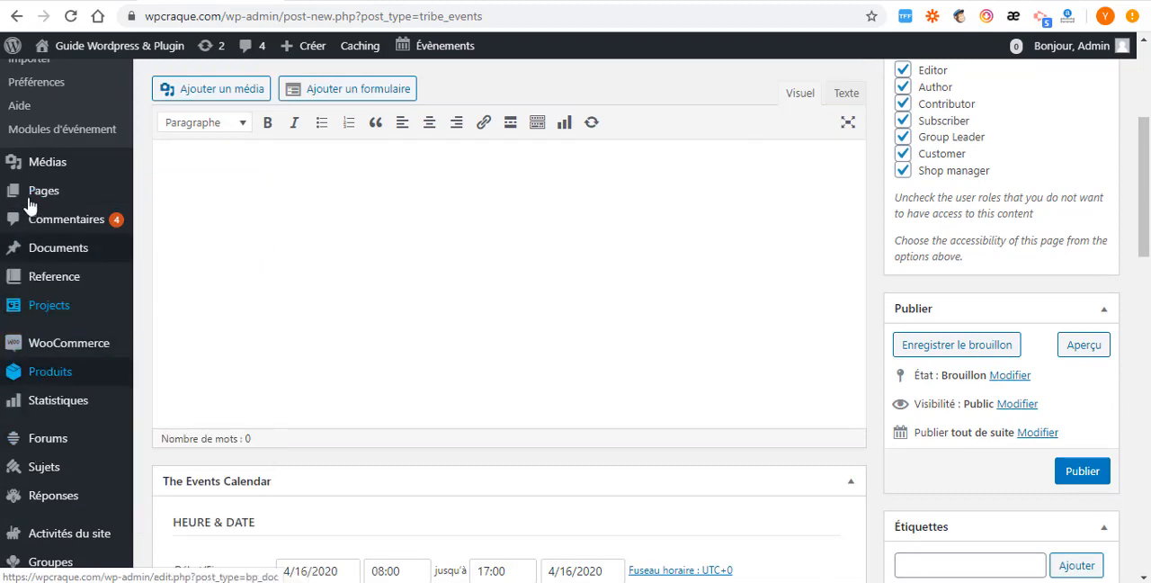
scroll(41, 439, "down", 2)
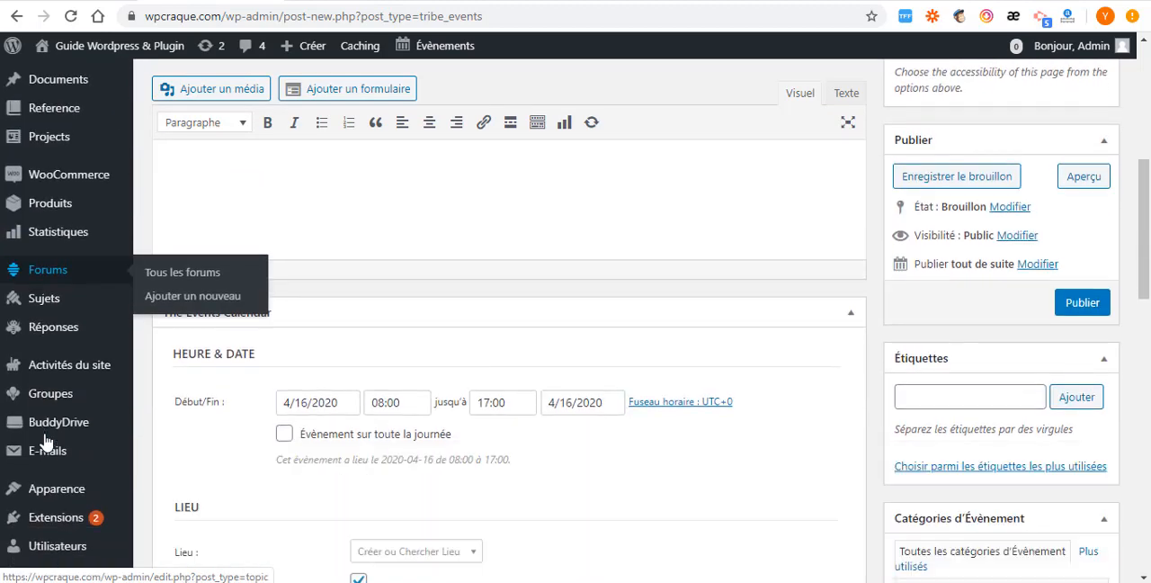
scroll(45, 459, "down", 3)
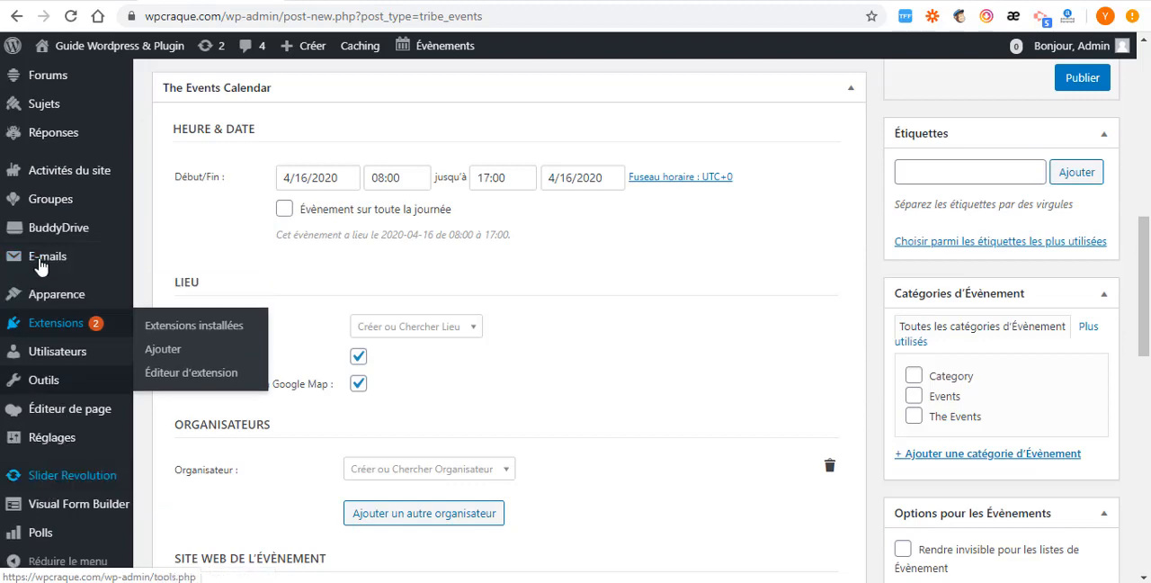
mouse_move(54, 296)
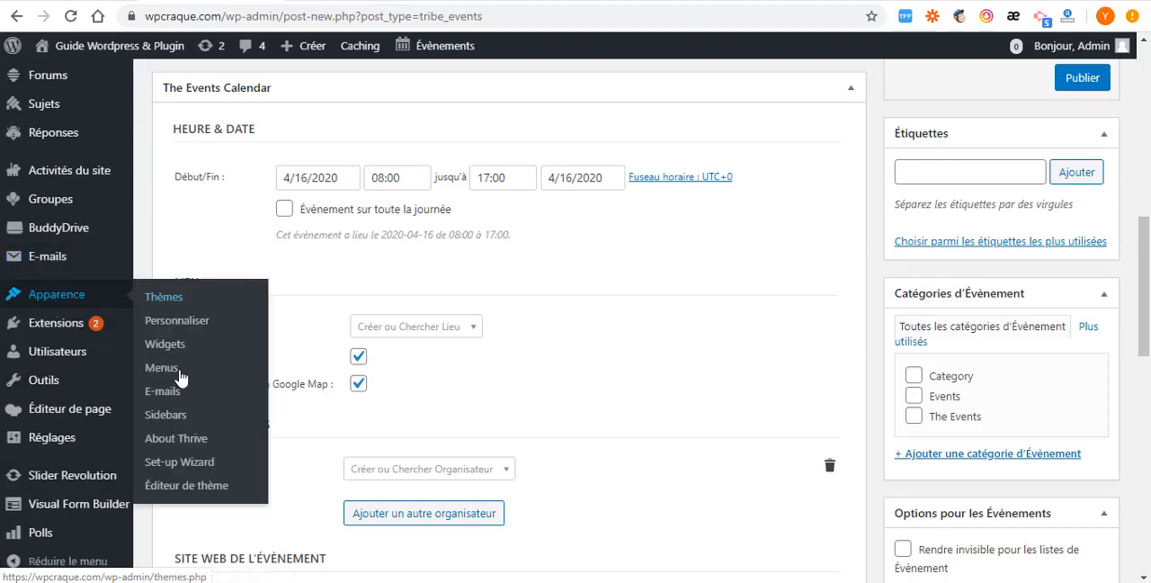
left_click(164, 345)
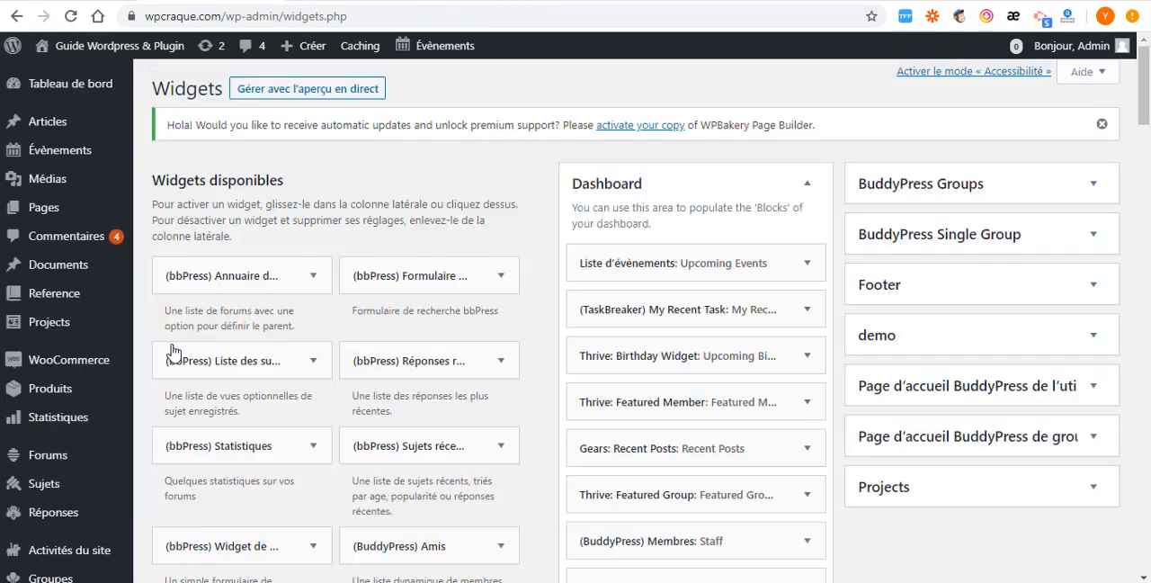
- Check the Thrive demo's featured blocks against the widgets listed in the site's Dashboard widget area
left_click(890, 1)
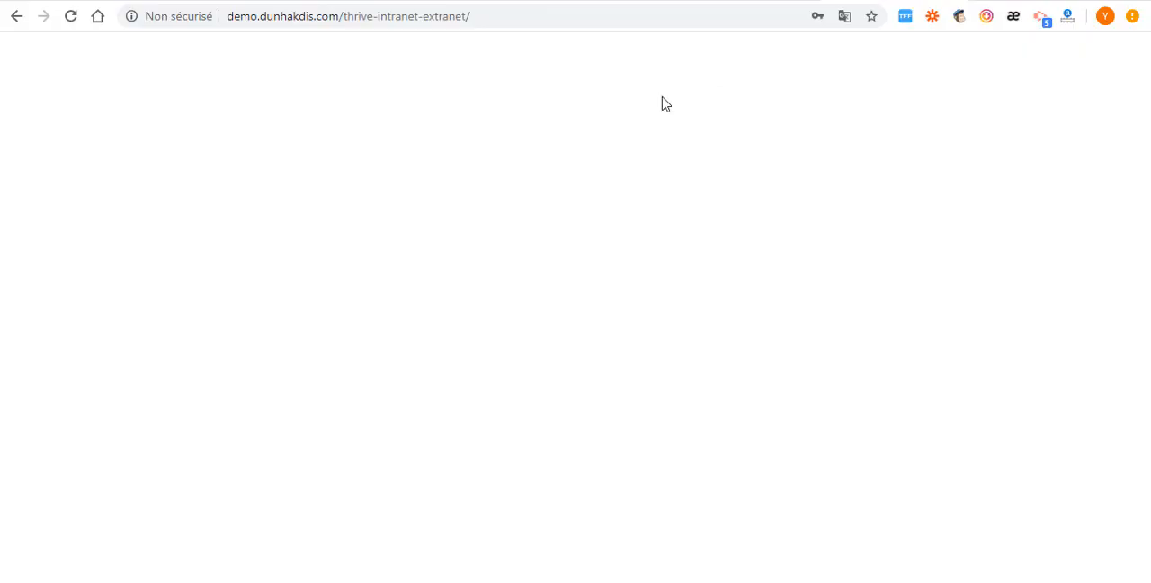
scroll(234, 227, "down", 1)
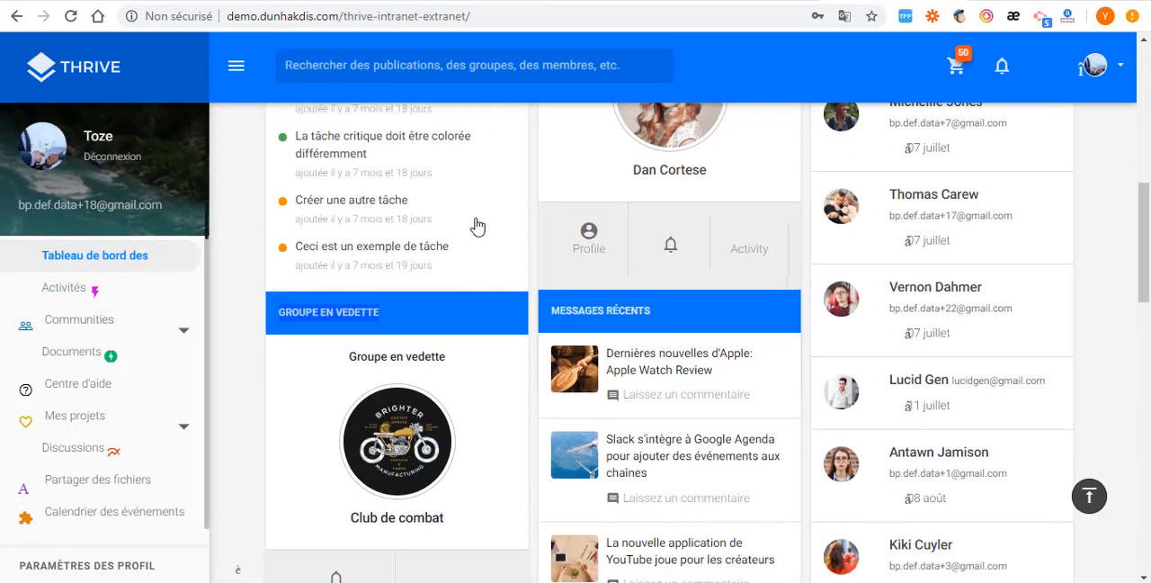
left_click(232, 1)
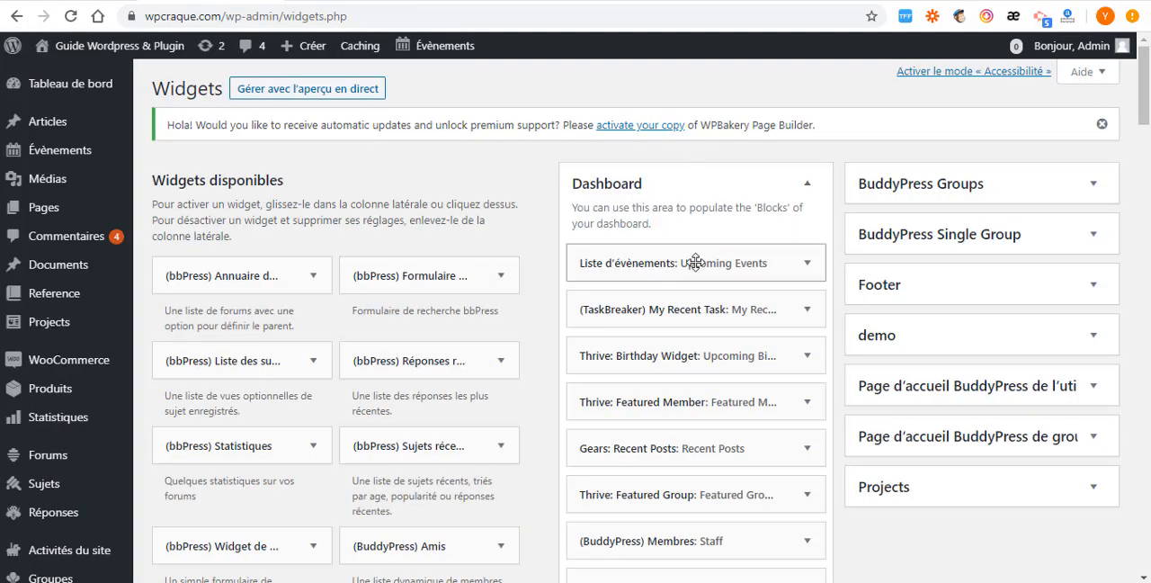
scroll(694, 262, "down", 2)
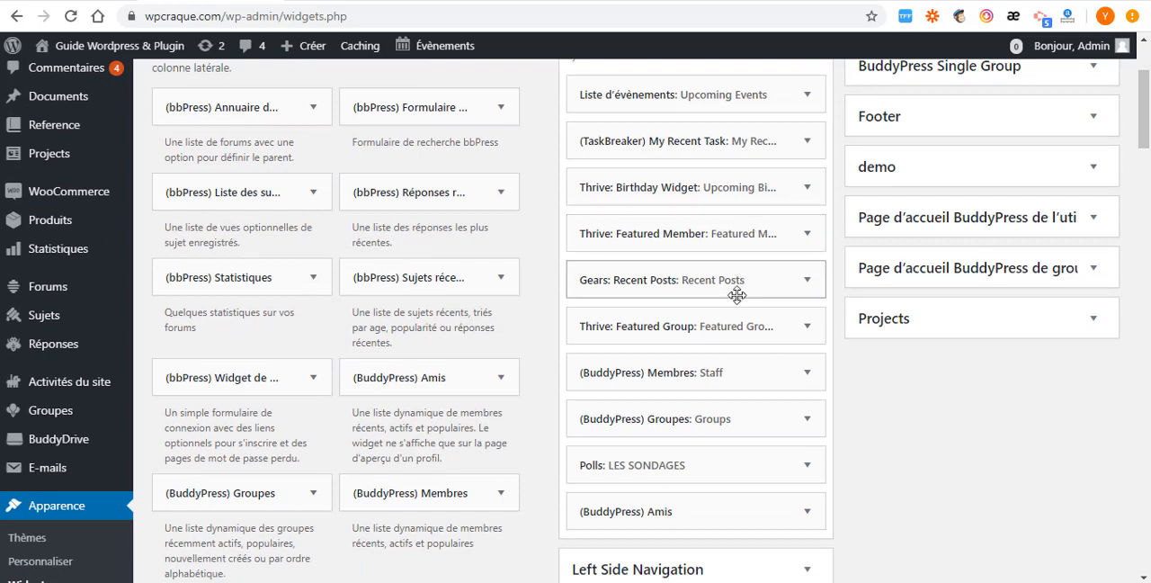
- Replace the Thrive: Featured Member widget's title with "MEMBRE EN VEDETTE", copied from the Thrive demo's dashboard
left_click(806, 234)
left_click(612, 303)
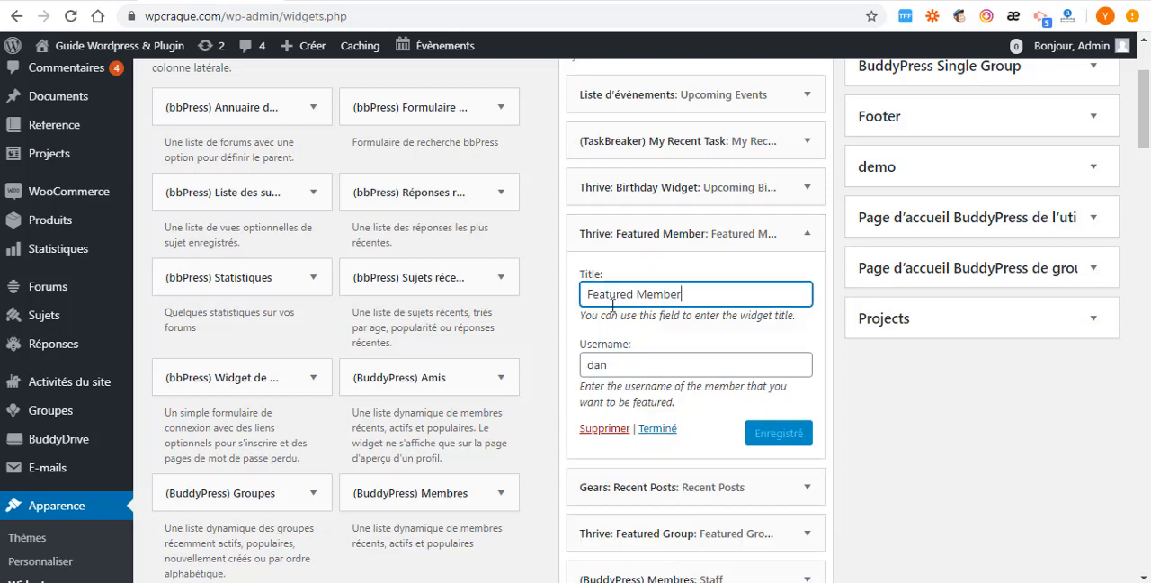
key("ctrl+a")
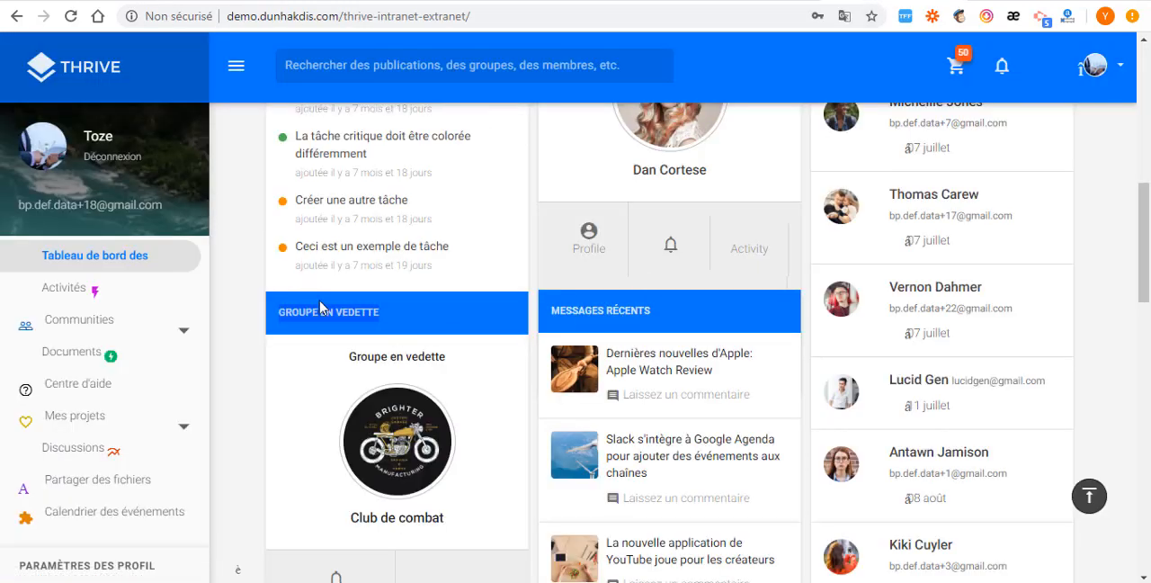
scroll(596, 233, "up", 2)
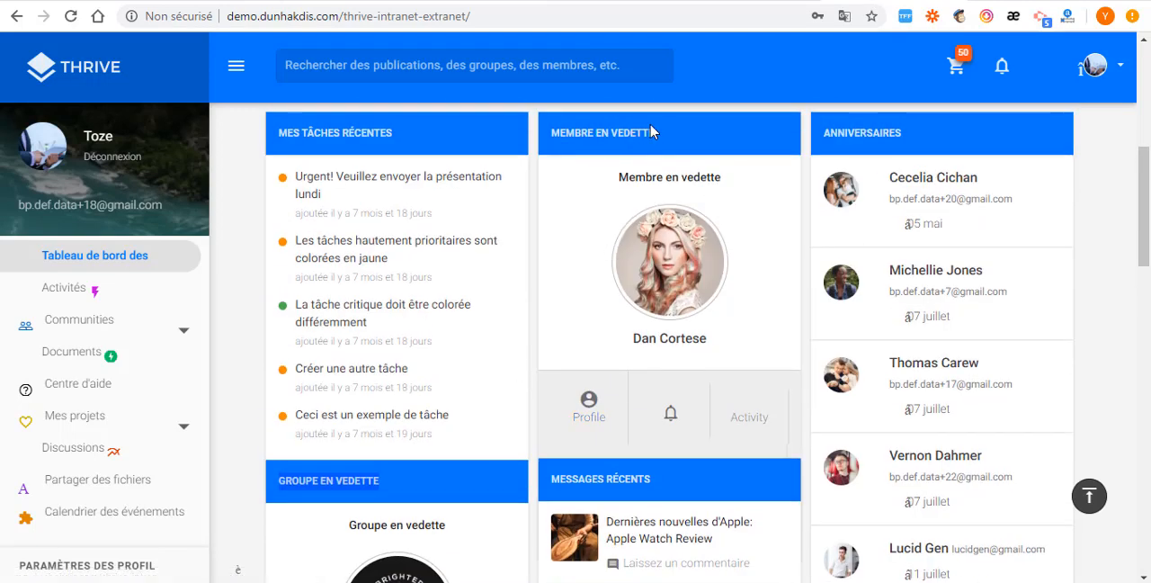
left_click_drag(659, 141, 550, 147)
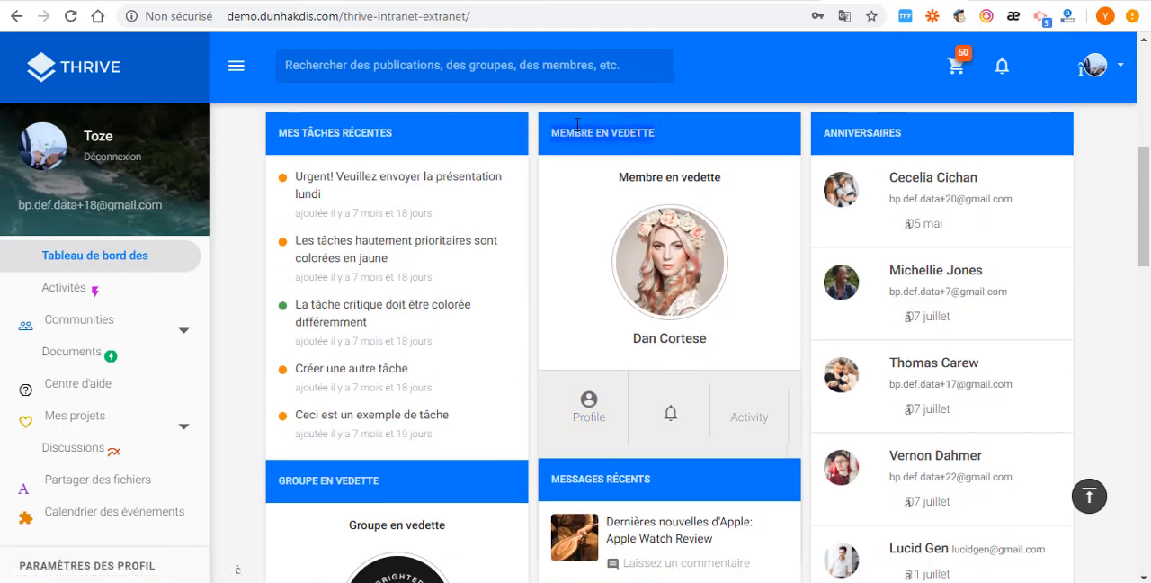
right_click(578, 124)
left_click(624, 136)
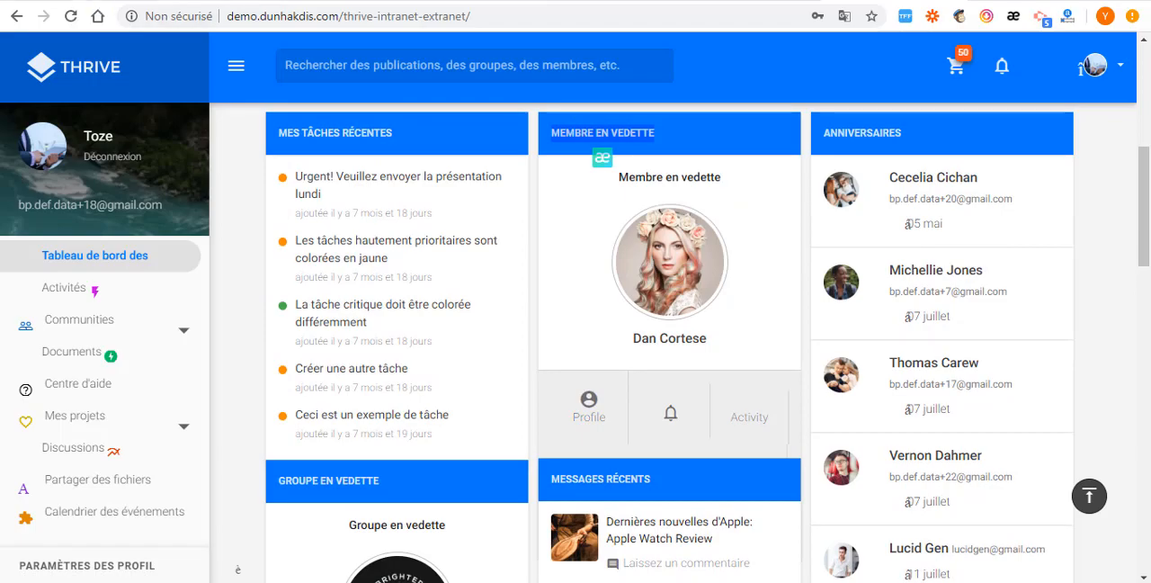
left_click(216, 1)
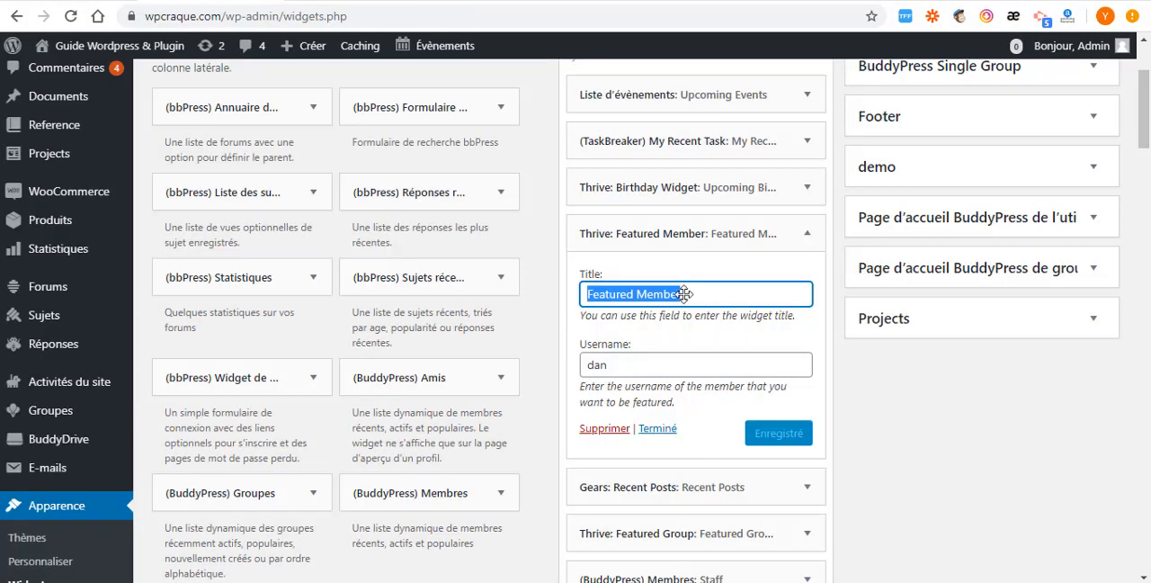
key("ctrl+v")
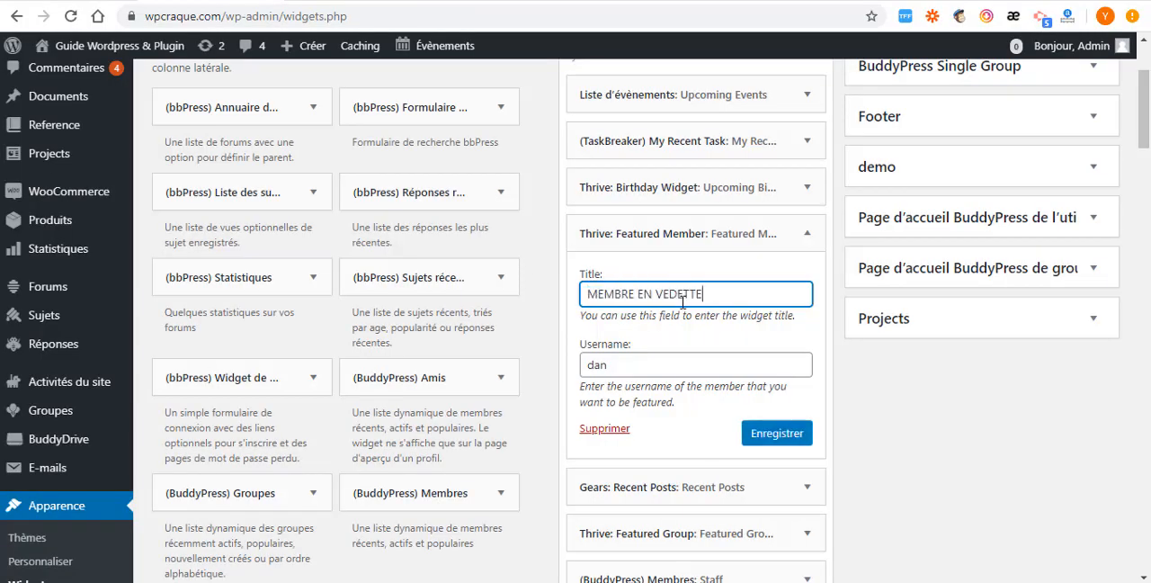
- Set the Featured Member widget's username to the test member's name, save the widget and collapse it
left_click(635, 366)
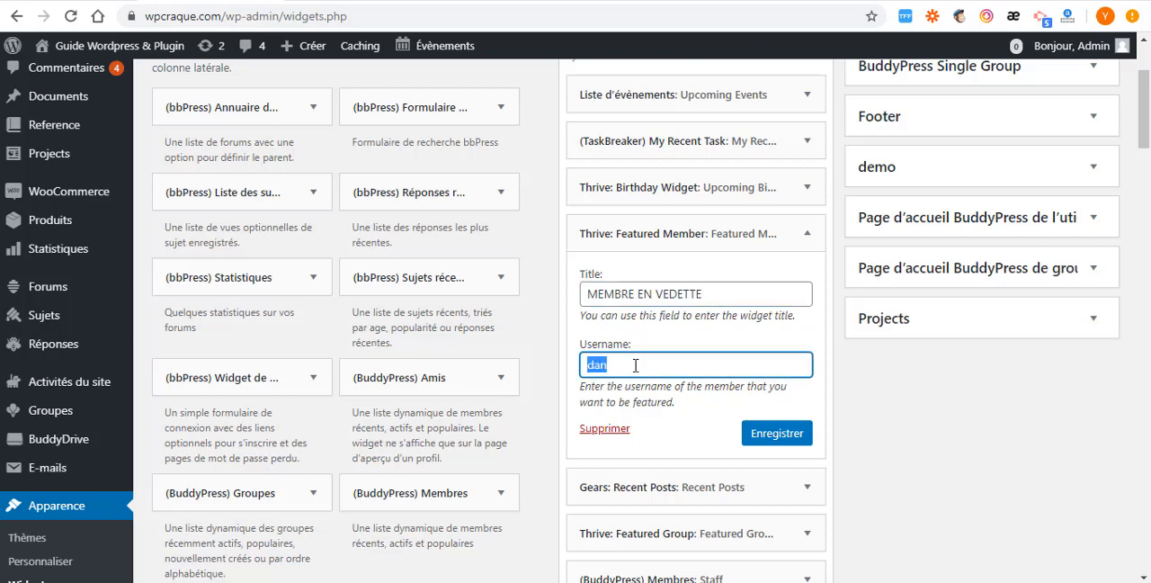
key("ctrl+v")
left_click(783, 437)
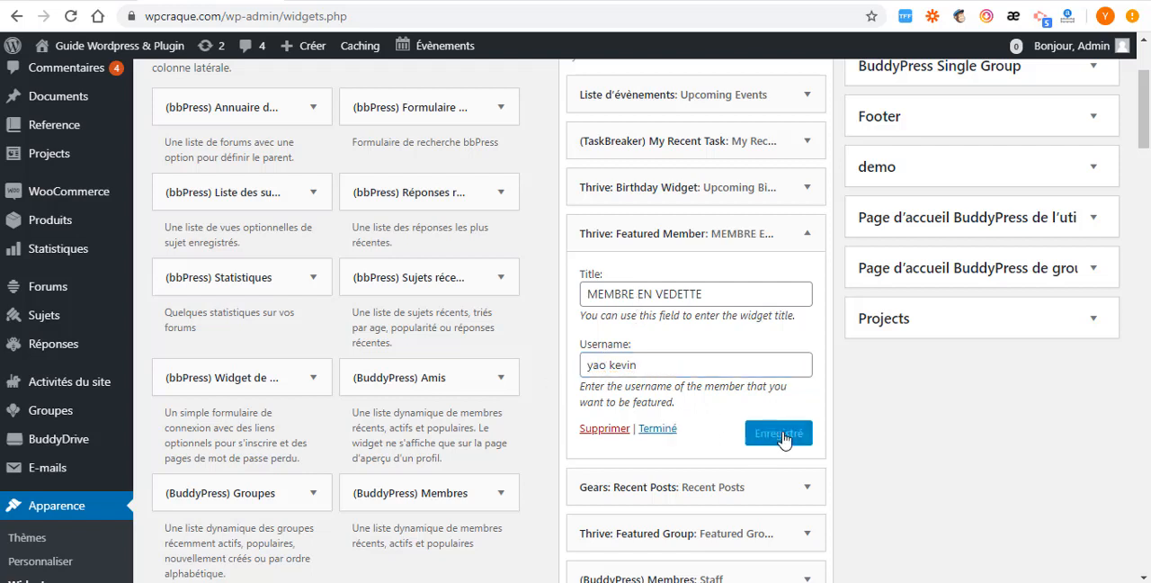
left_click(657, 428)
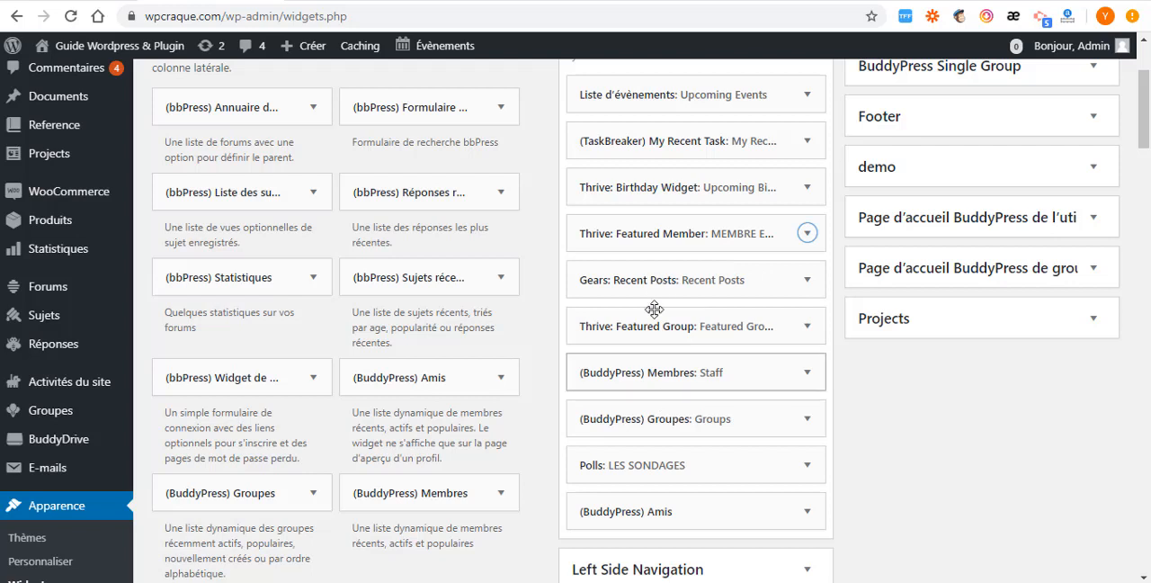
- Replace the Thrive: Featured Group widget's title with "GROUPE EN VEDETTE", copied from the Thrive demo's dashboard
left_click(807, 329)
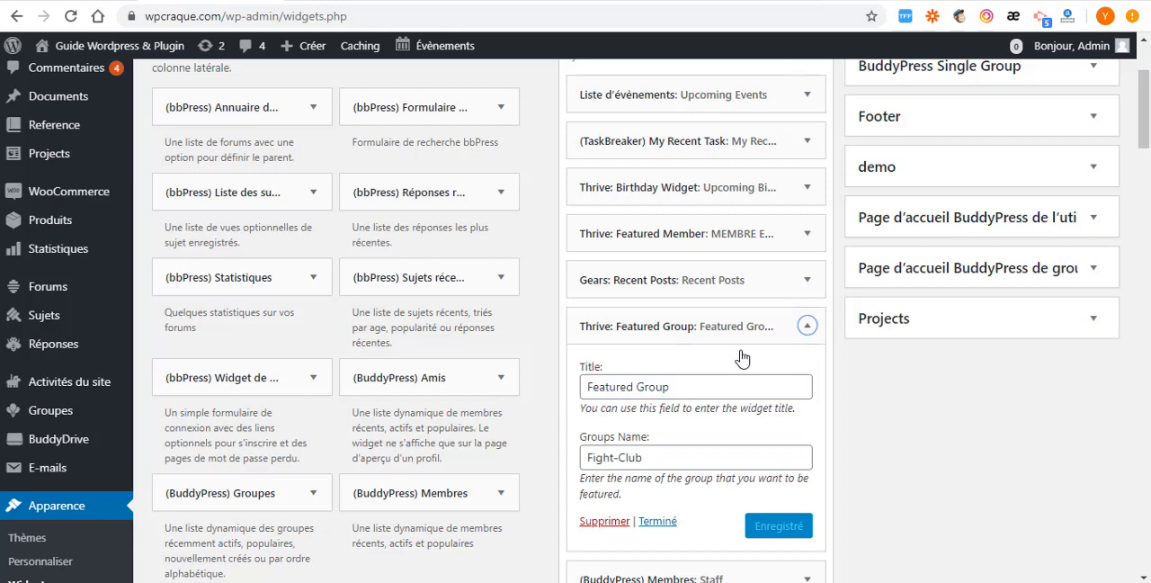
key("ctrl+Tab")
scroll(378, 430, "down", 1)
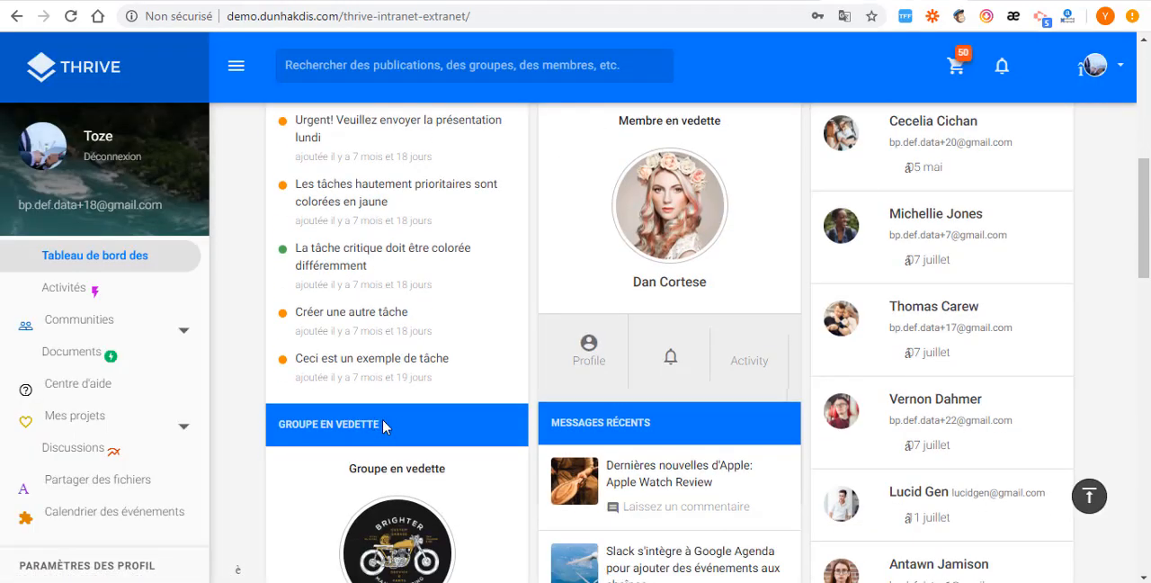
left_click_drag(383, 421, 277, 422)
right_click(281, 416)
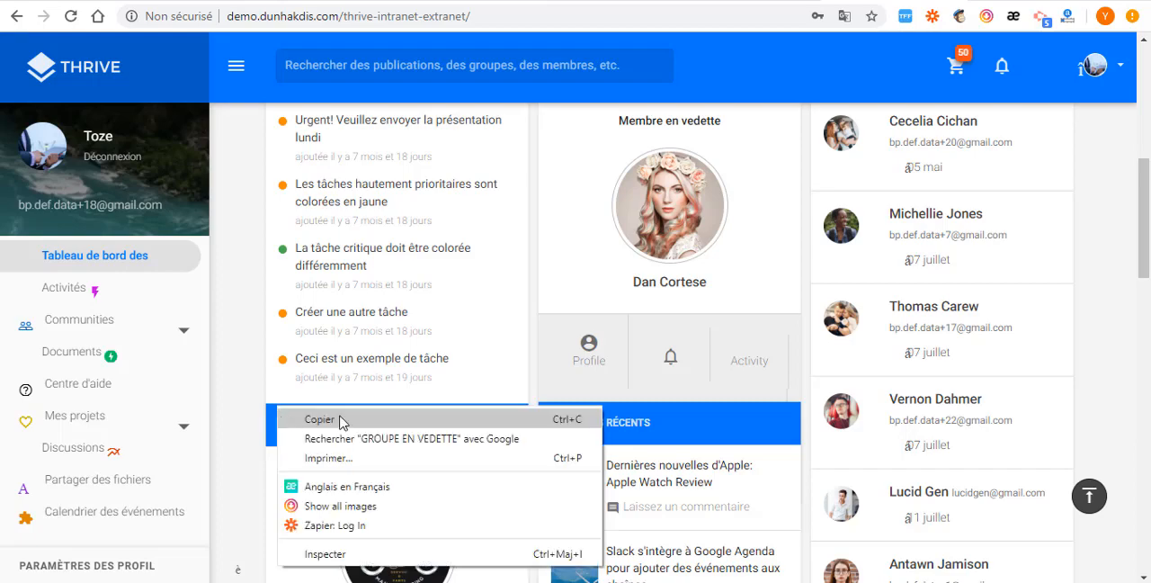
left_click(340, 420)
left_click(191, 1)
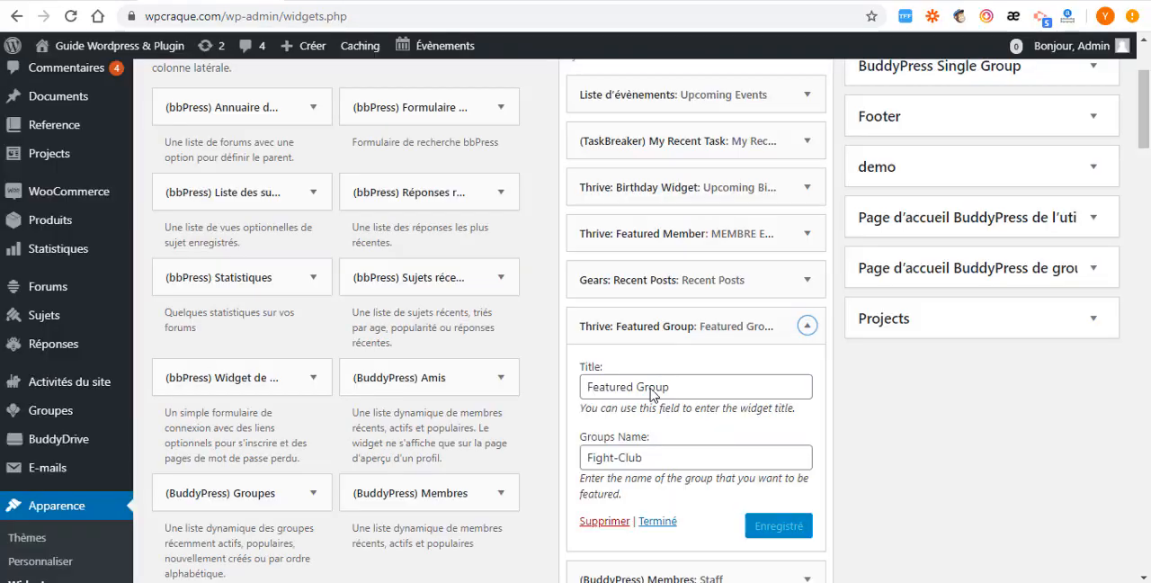
left_click(664, 389)
key("ctrl+a")
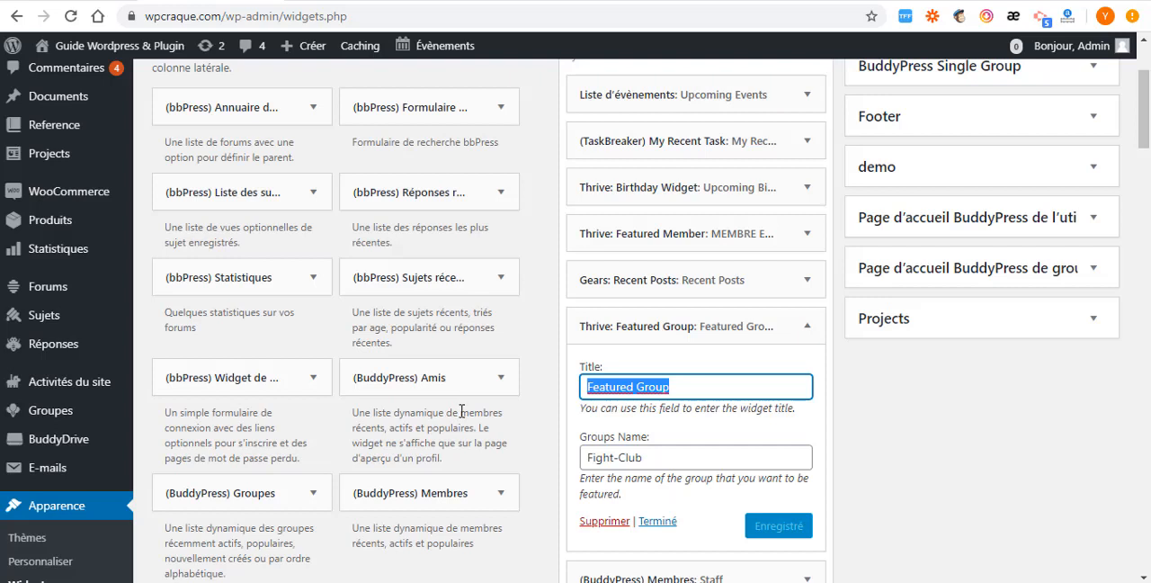
key("ctrl+v")
- Set the Featured Group widget's group name to "wordpress", save the widget and collapse it
left_click(671, 458)
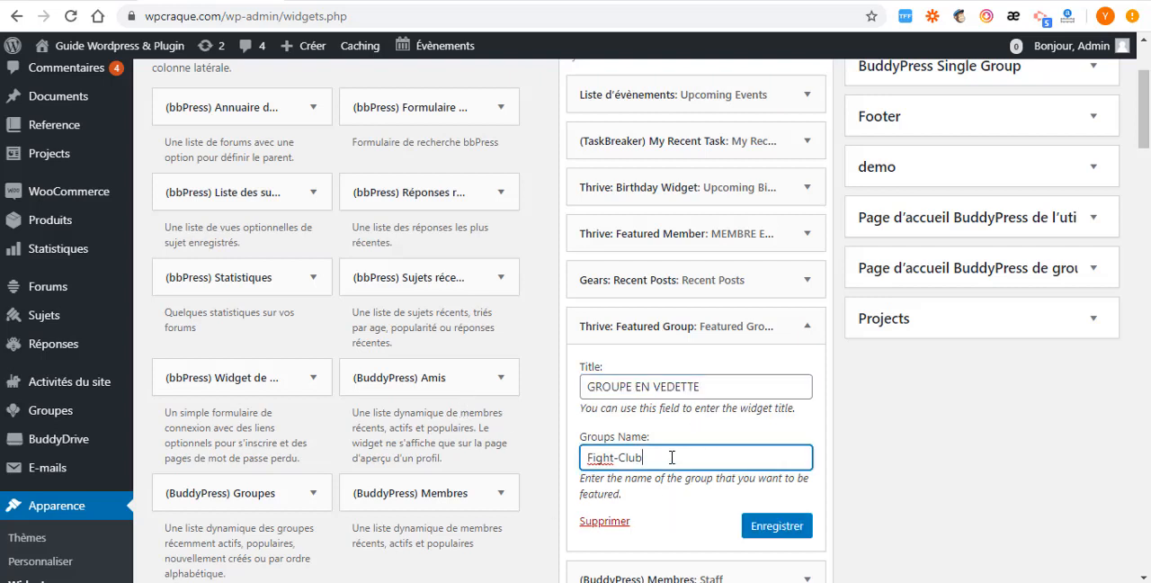
key("ctrl+a")
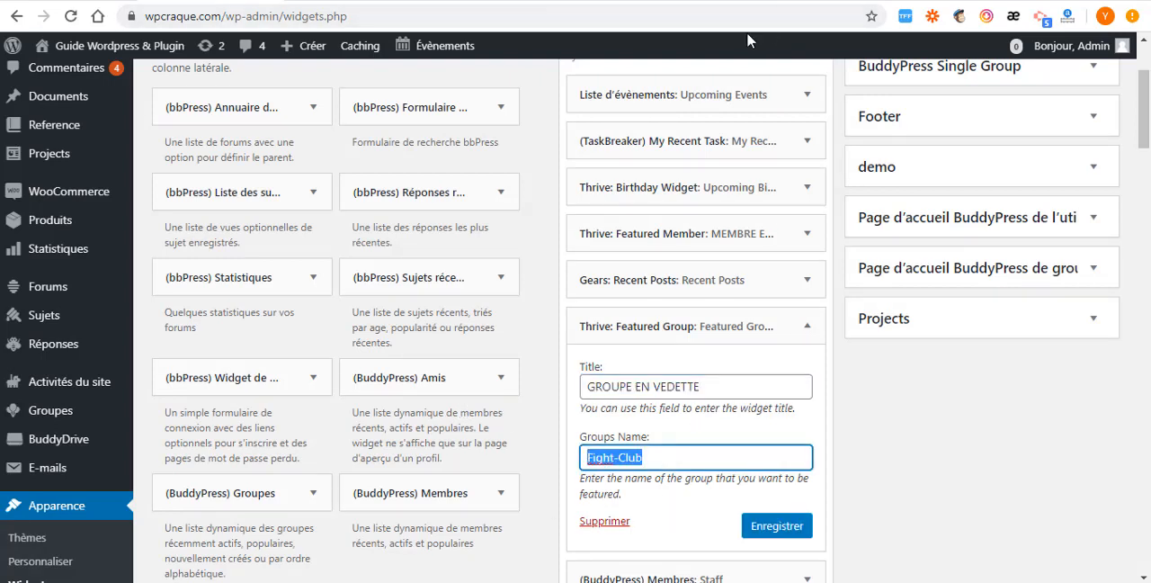
left_click(767, 0)
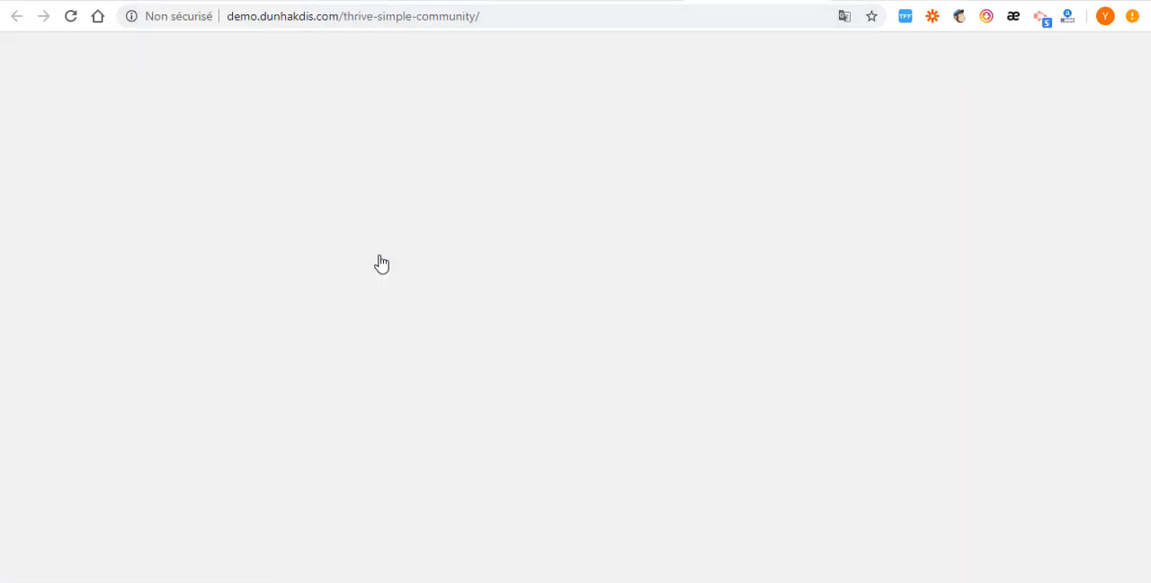
left_click(904, 0)
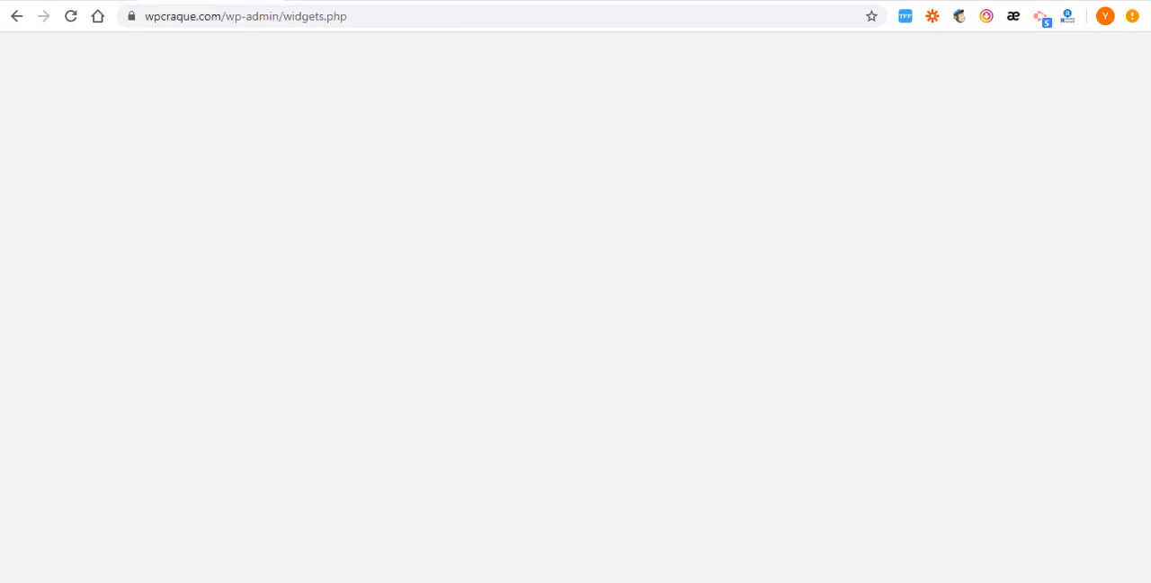
type("wordpress")
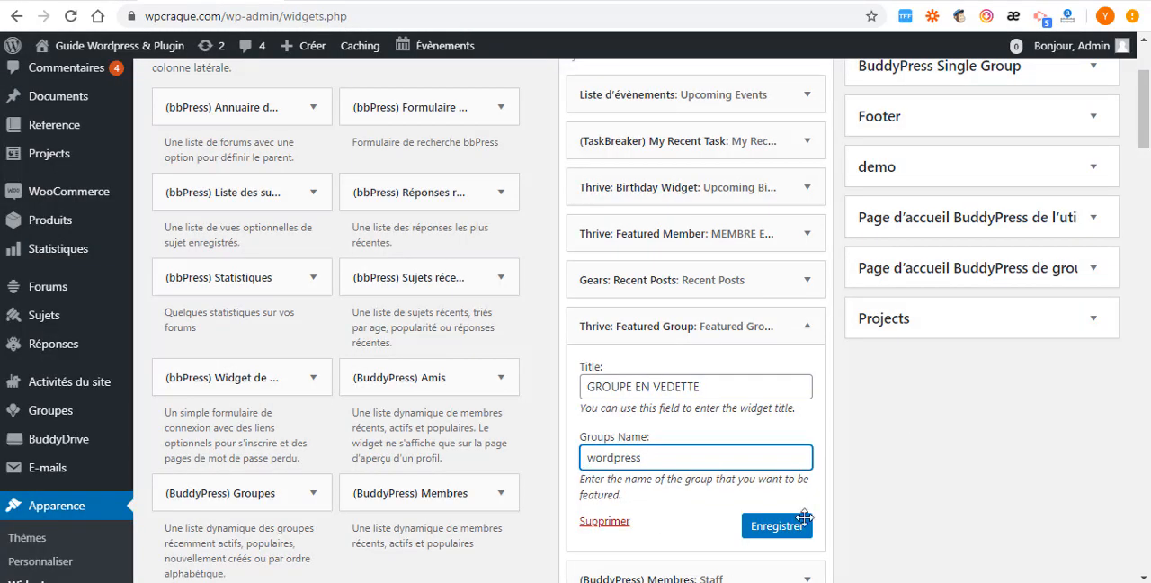
left_click(758, 526)
scroll(683, 467, "down", 3)
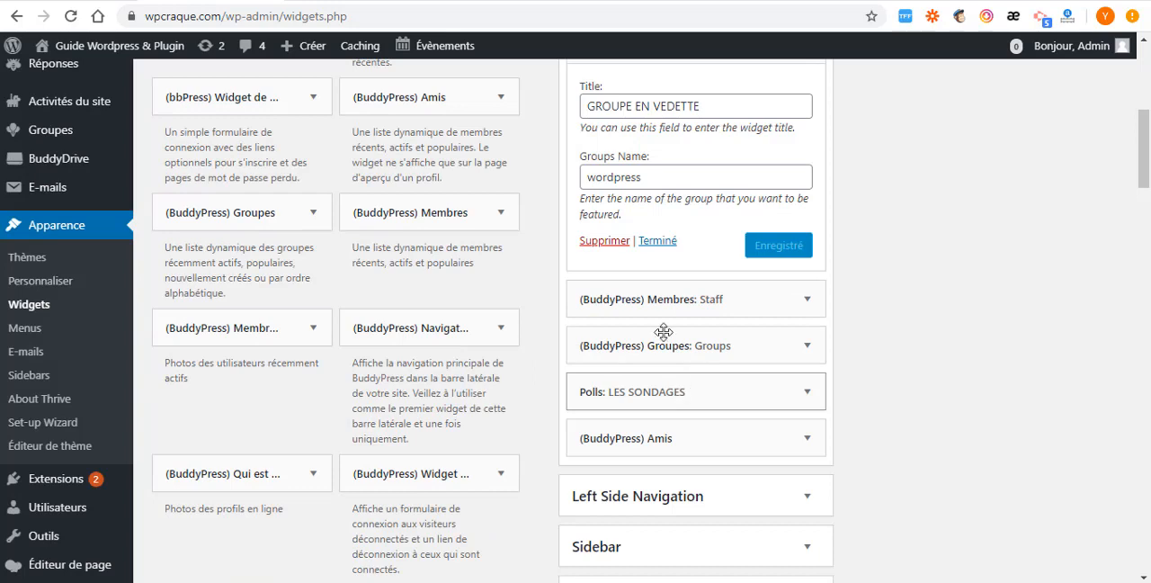
left_click(660, 242)
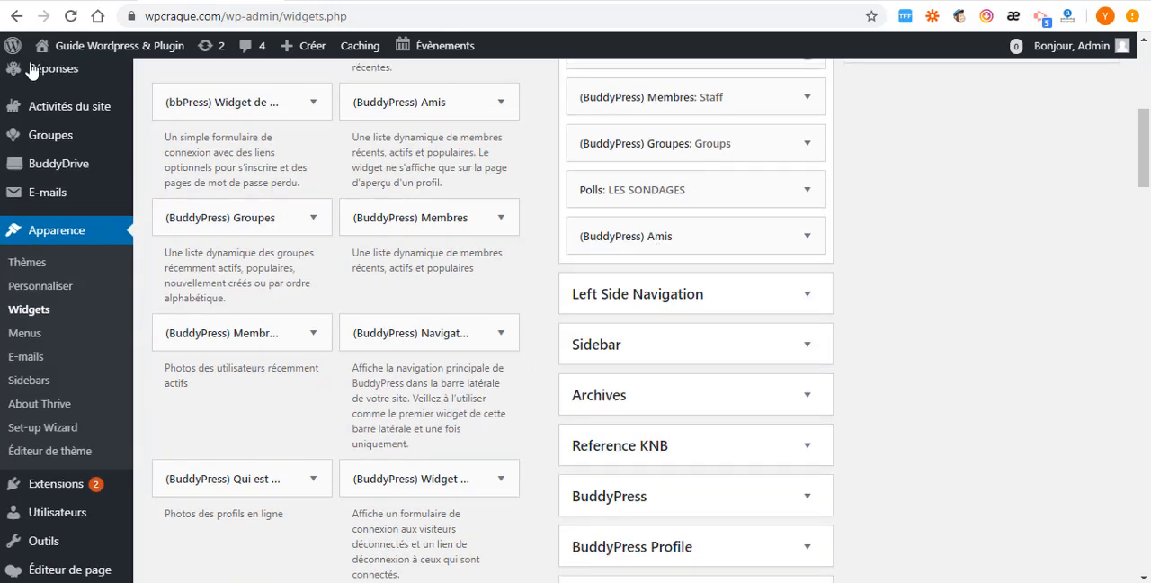
- Reload the site's home page and check its featured group and featured member blocks
left_click(77, 1)
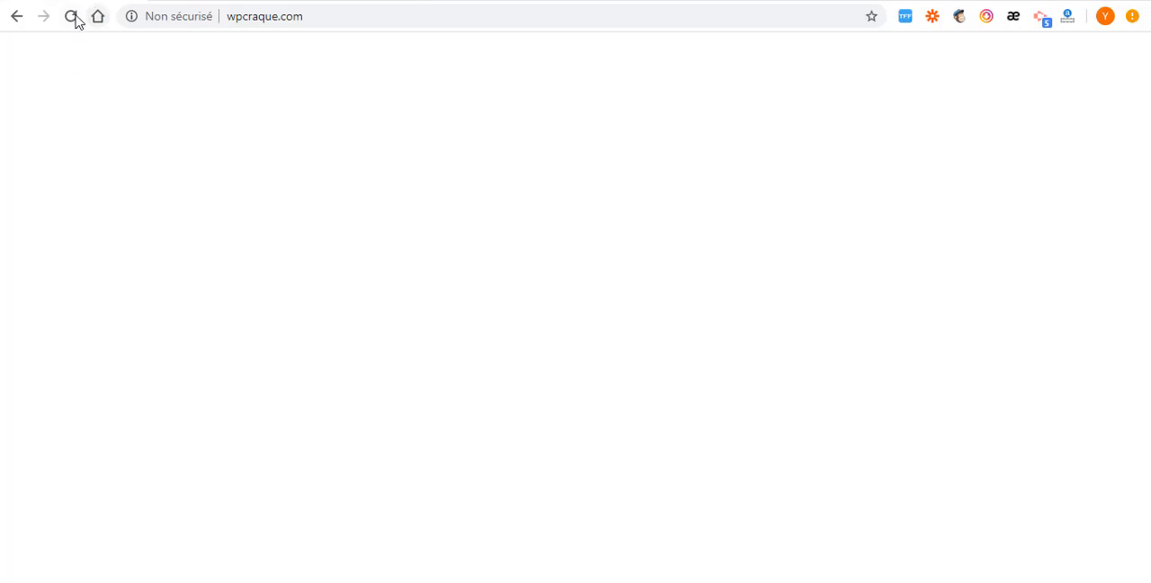
left_click(72, 17)
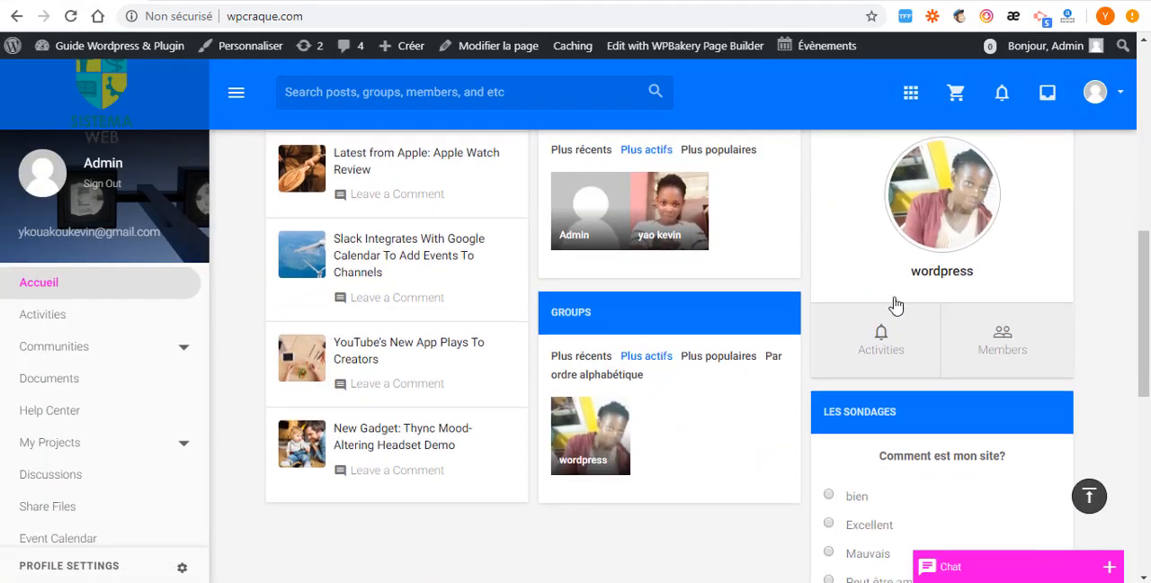
scroll(881, 316, "up", 3)
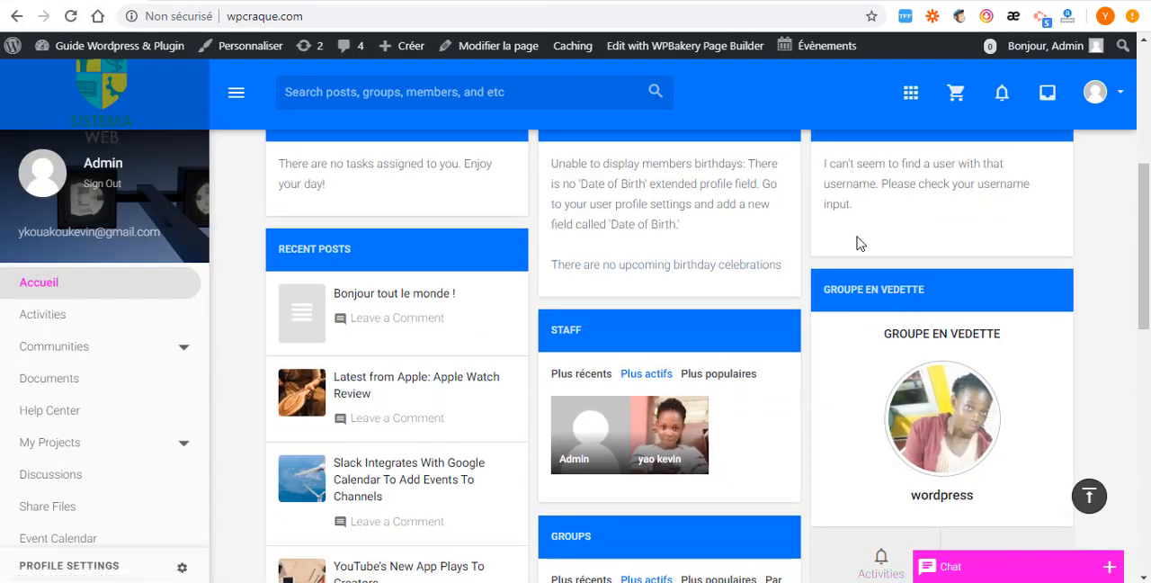
scroll(859, 243, "up", 3)
left_click_drag(932, 349, 807, 356)
left_click(939, 343)
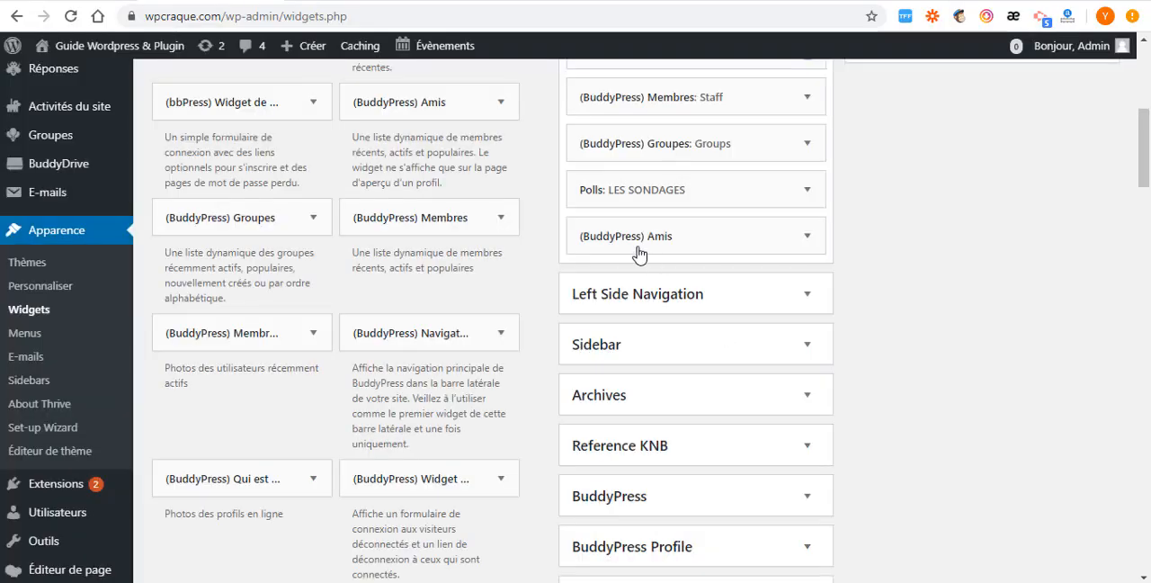
- Reopen the Featured Member widget's settings and copy the test member's username from the address of their profile page
scroll(424, 331, "up", 6)
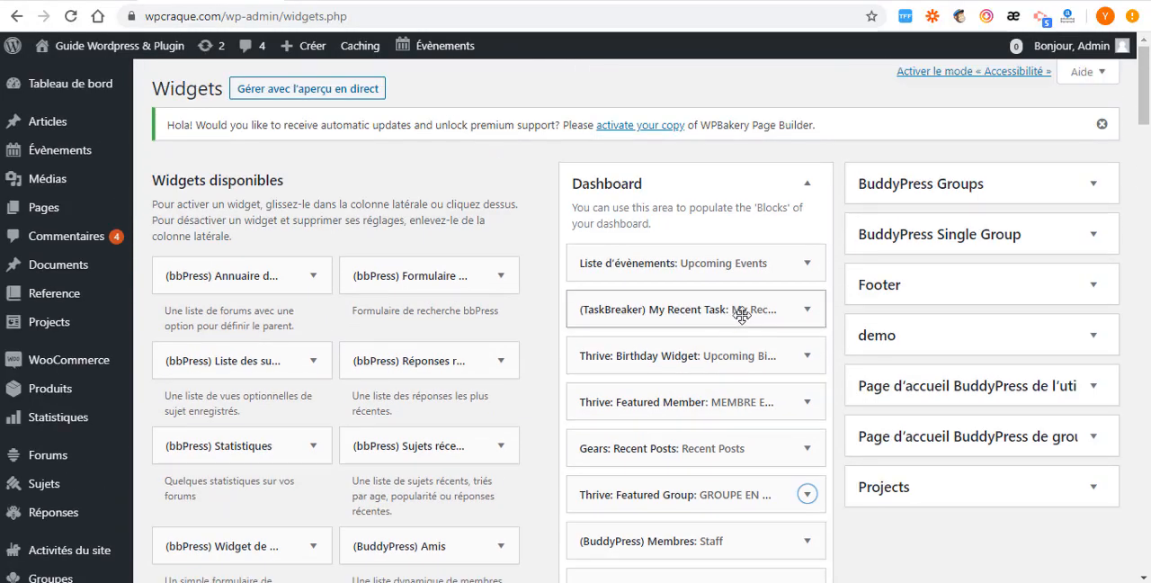
scroll(741, 313, "down", 3)
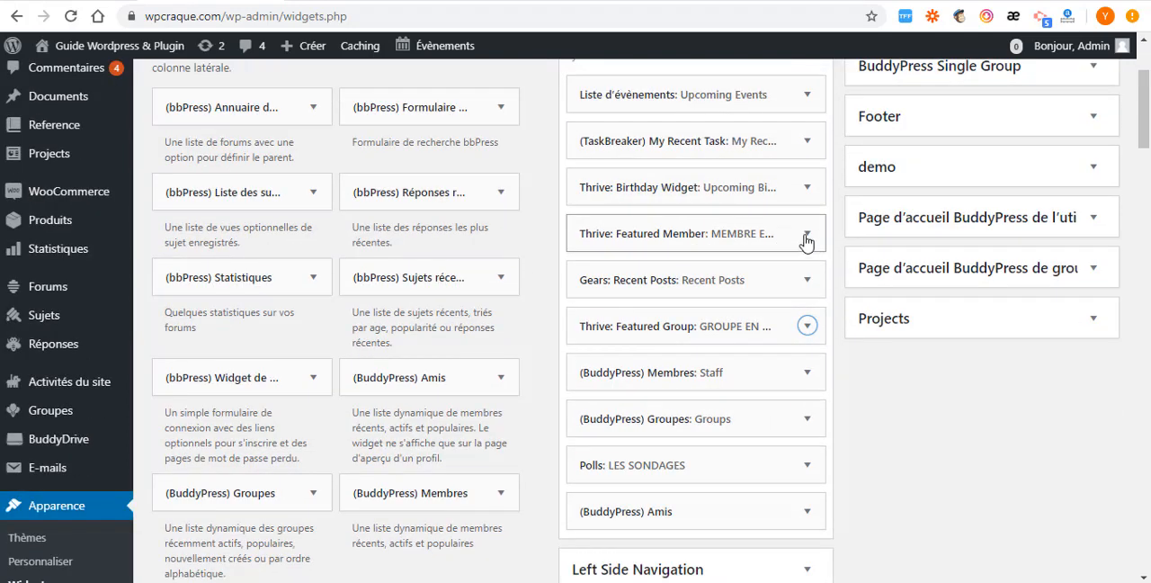
left_click(806, 239)
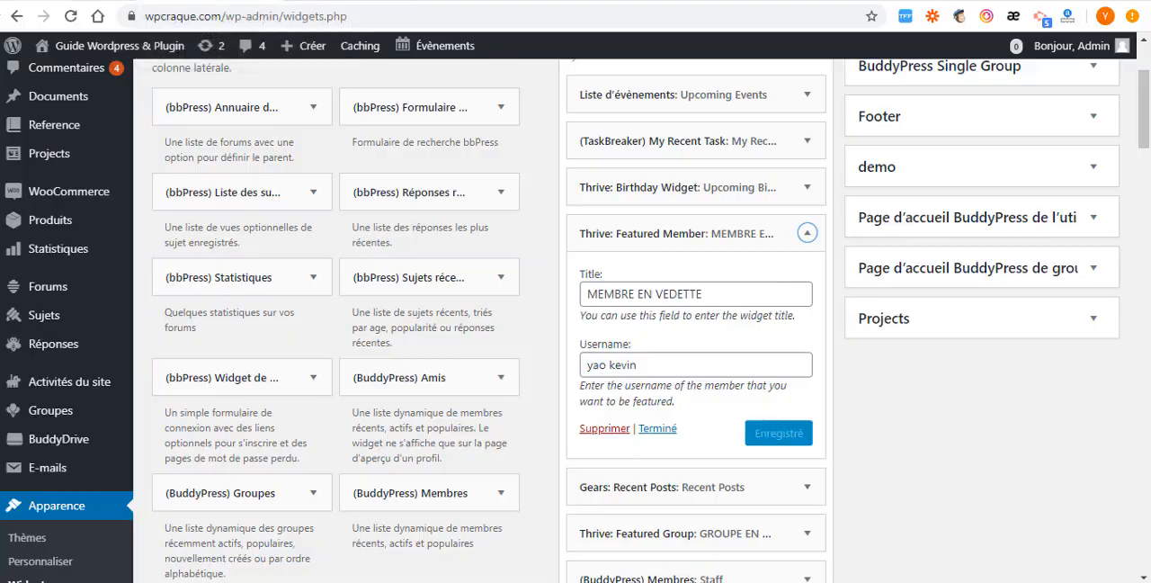
left_click(99, 1)
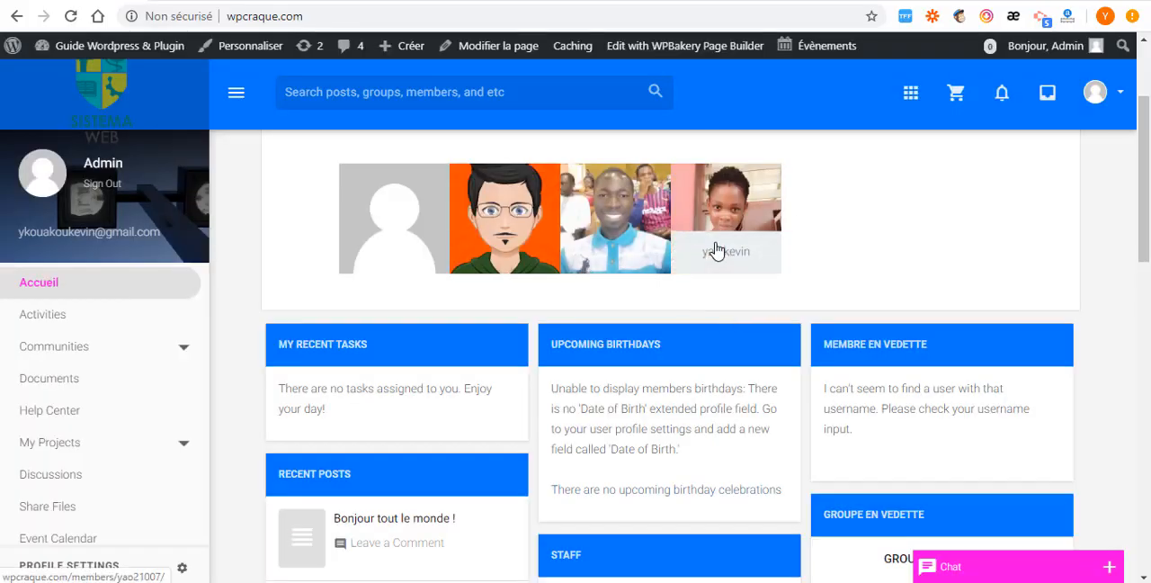
left_click(717, 251)
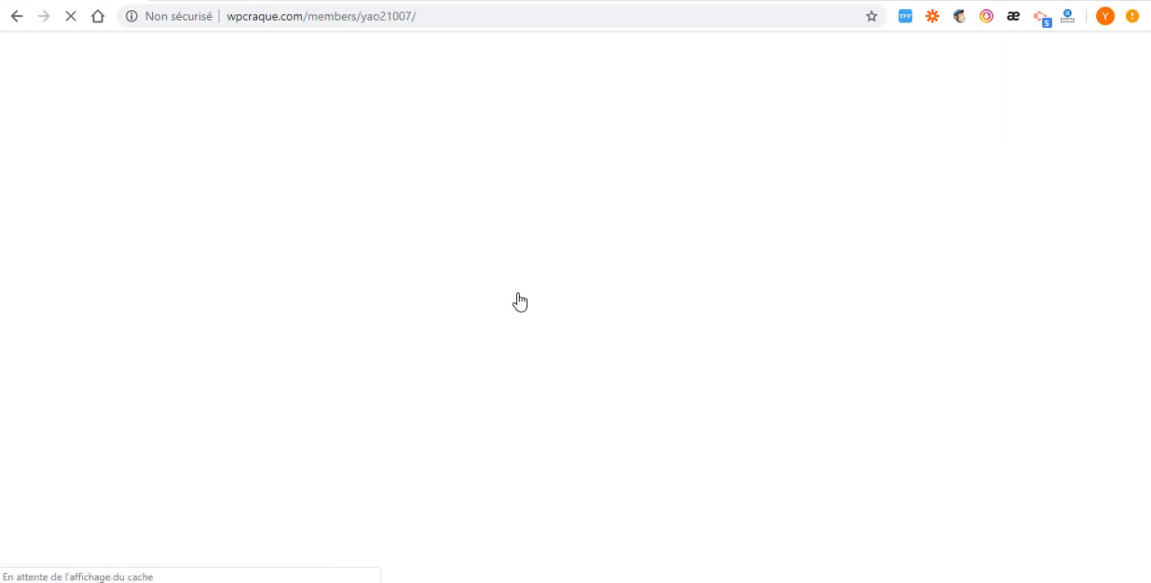
left_click_drag(361, 17, 414, 16)
right_click(388, 17)
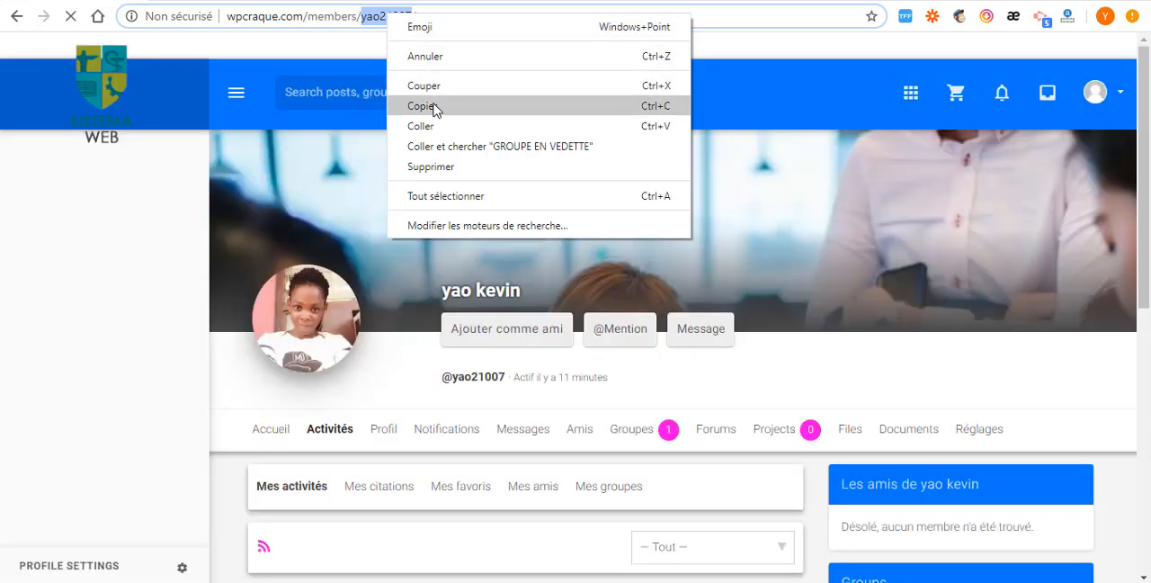
left_click(435, 106)
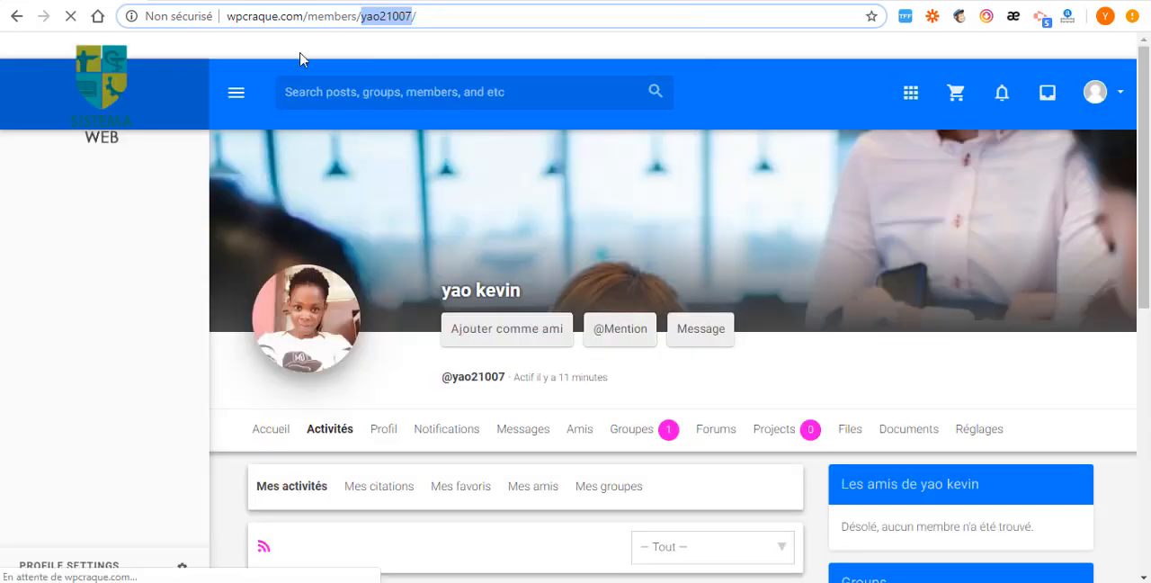
- Replace the Featured Member widget's username with the one from the member's profile address and save the widget
key("alt+Tab")
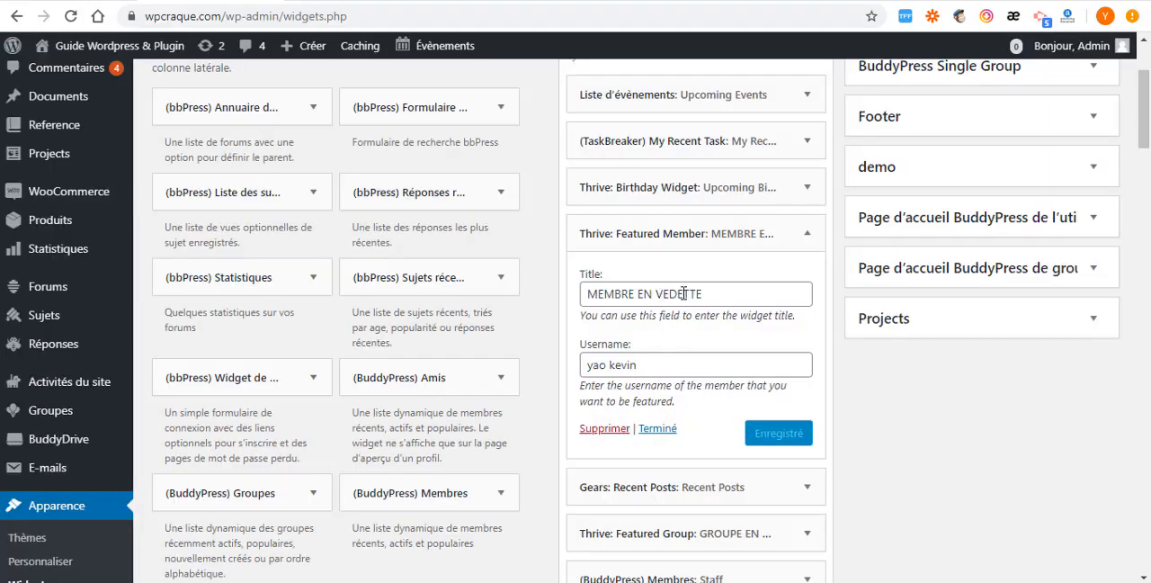
key("ctrl+a")
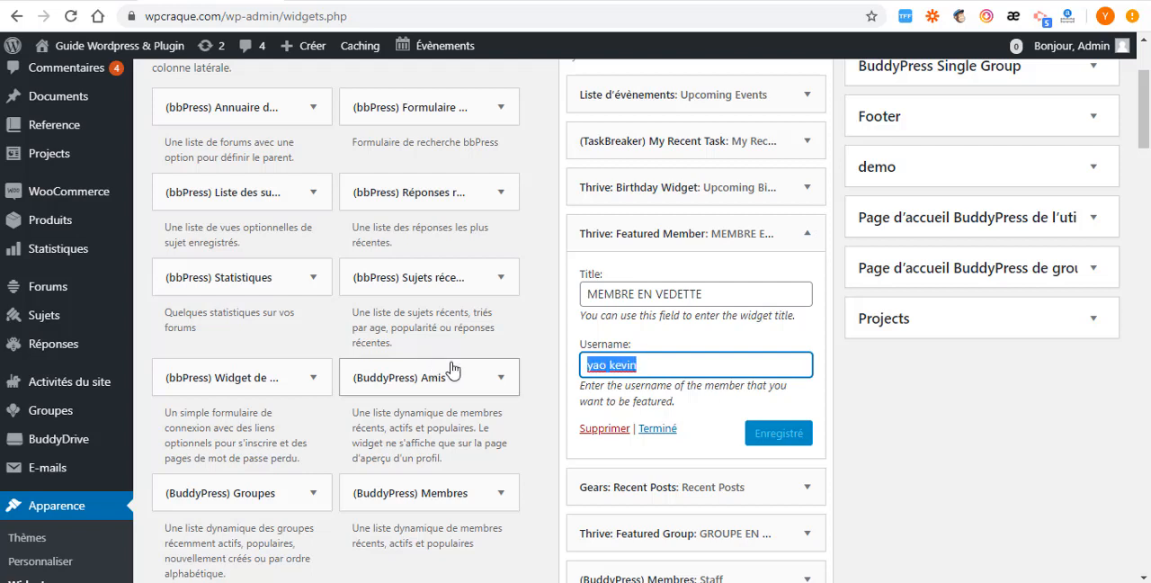
type("yao21007")
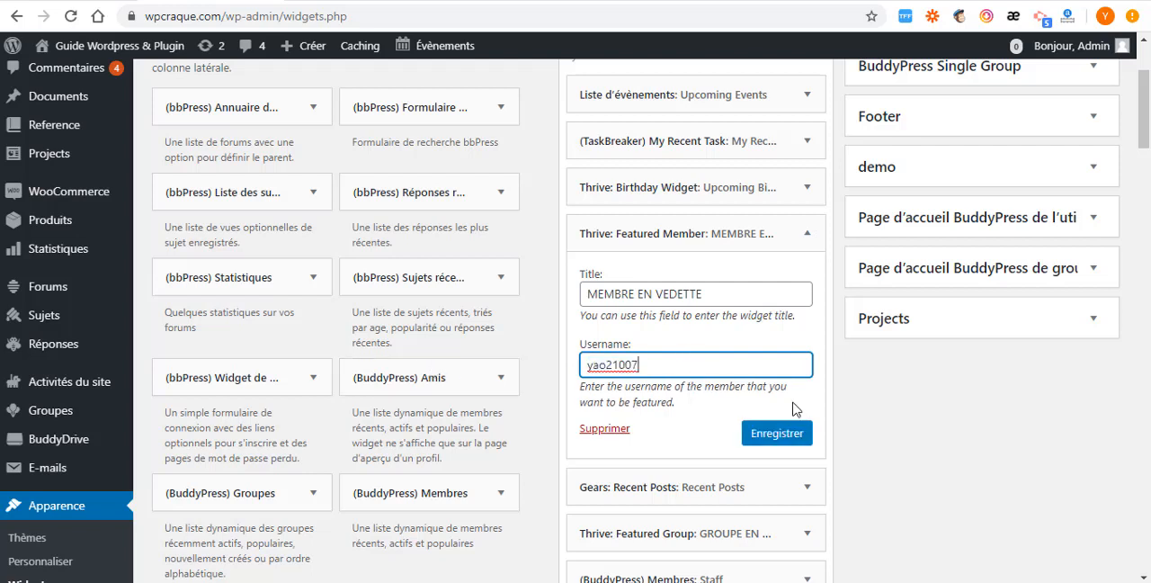
left_click(779, 436)
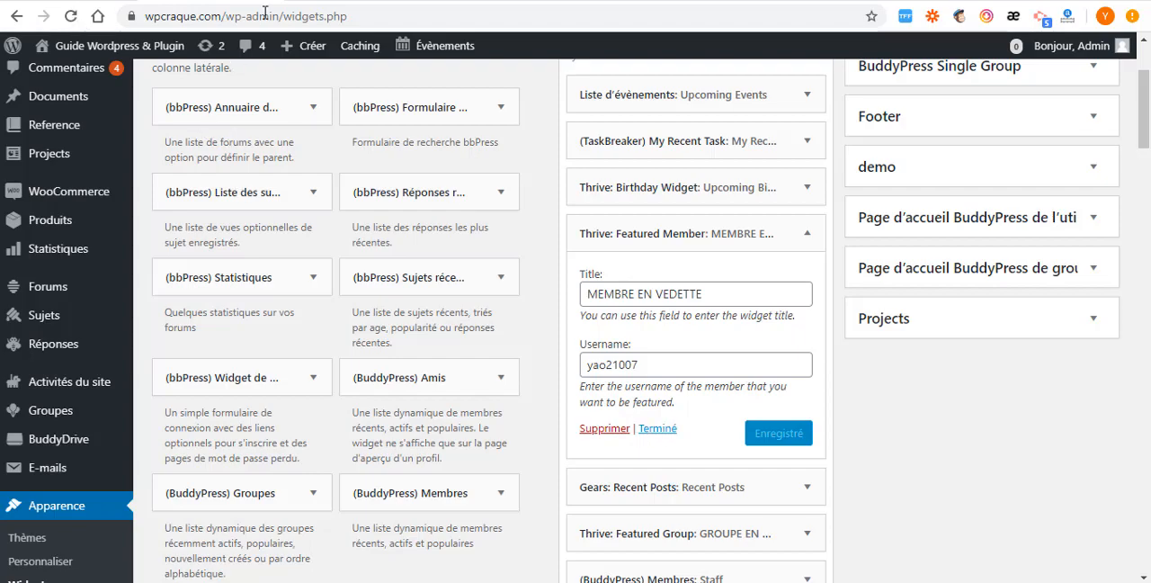
- Return to the wpcraque.com home page and examine the featured member, featured group and neighbouring dashboard blocks
double_click(387, 16)
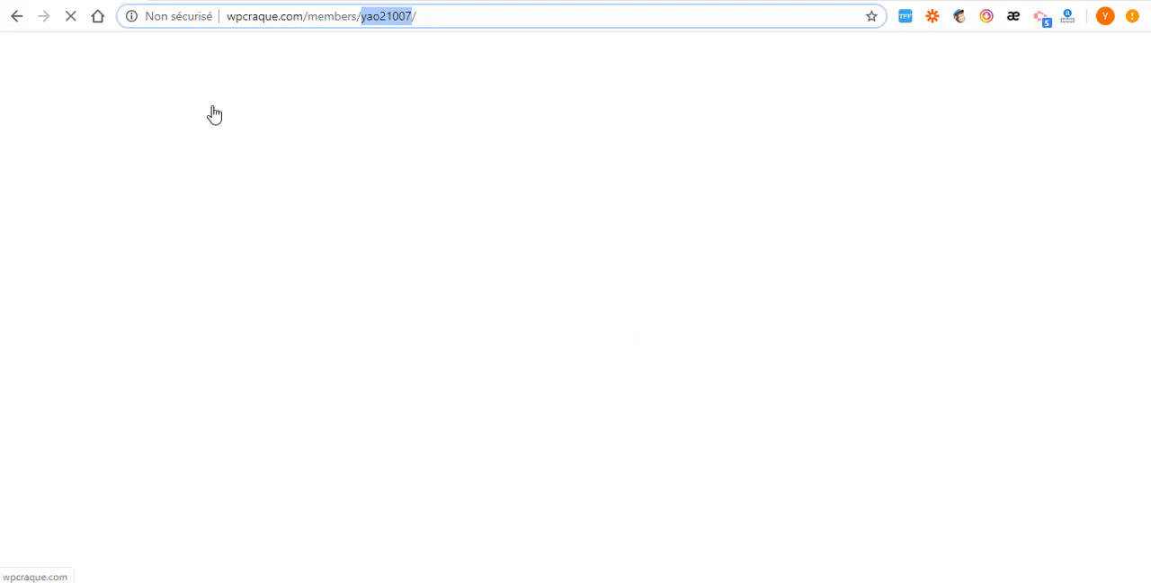
left_click_drag(307, 17, 472, 5)
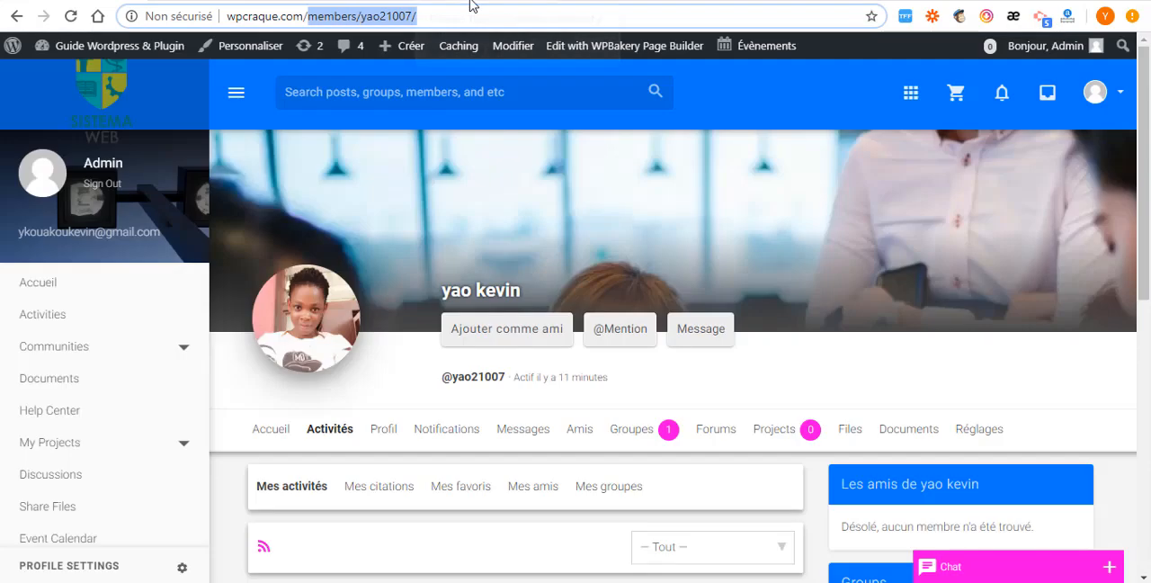
key("BackSpace")
key("Return")
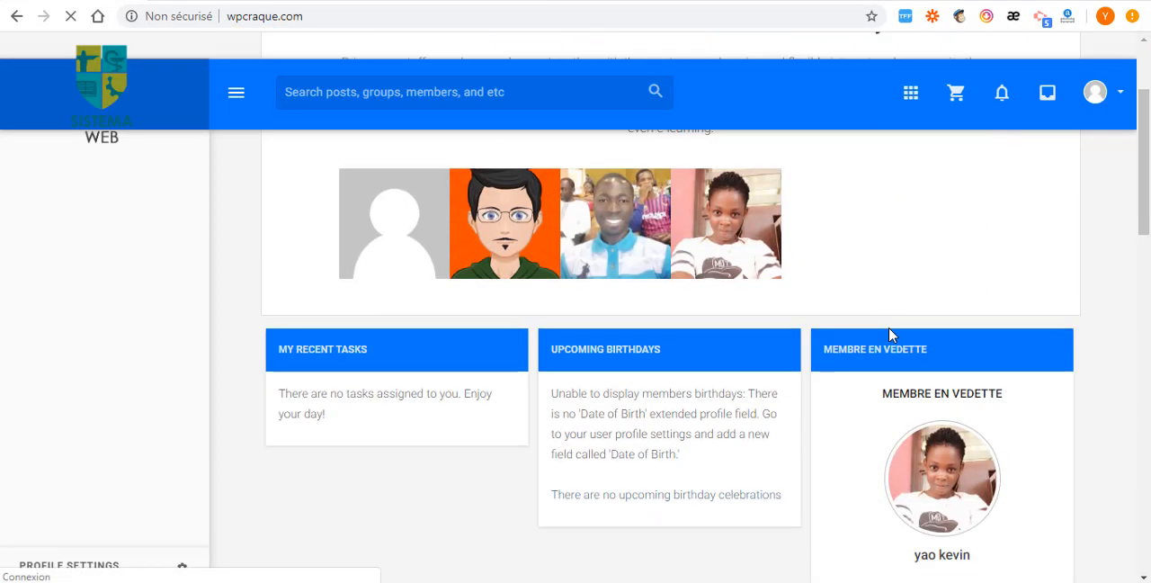
scroll(845, 404, "down", 3)
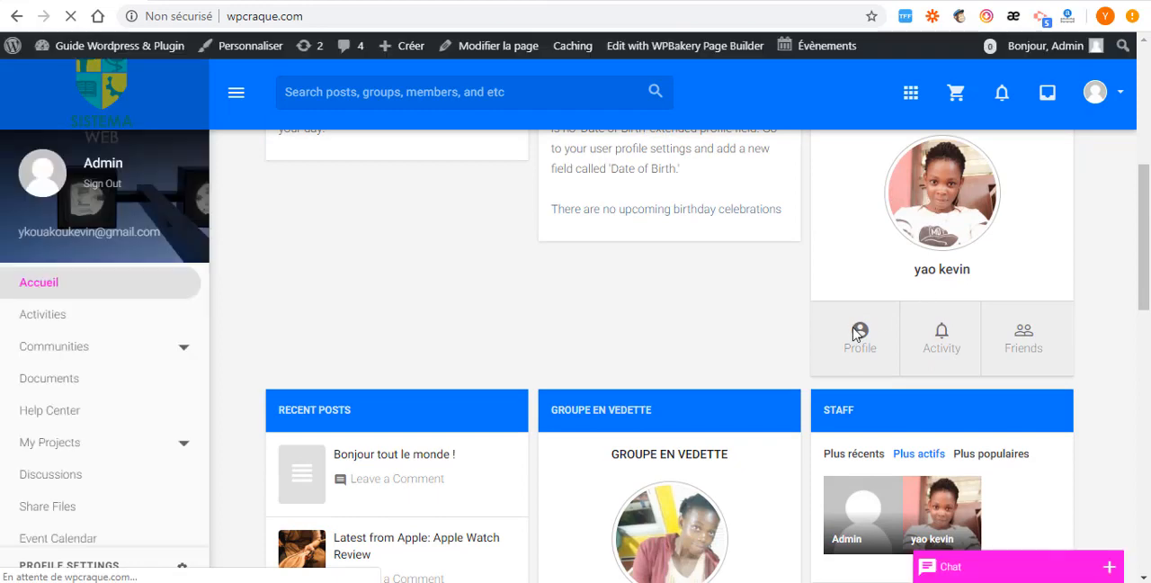
scroll(936, 230, "up", 3)
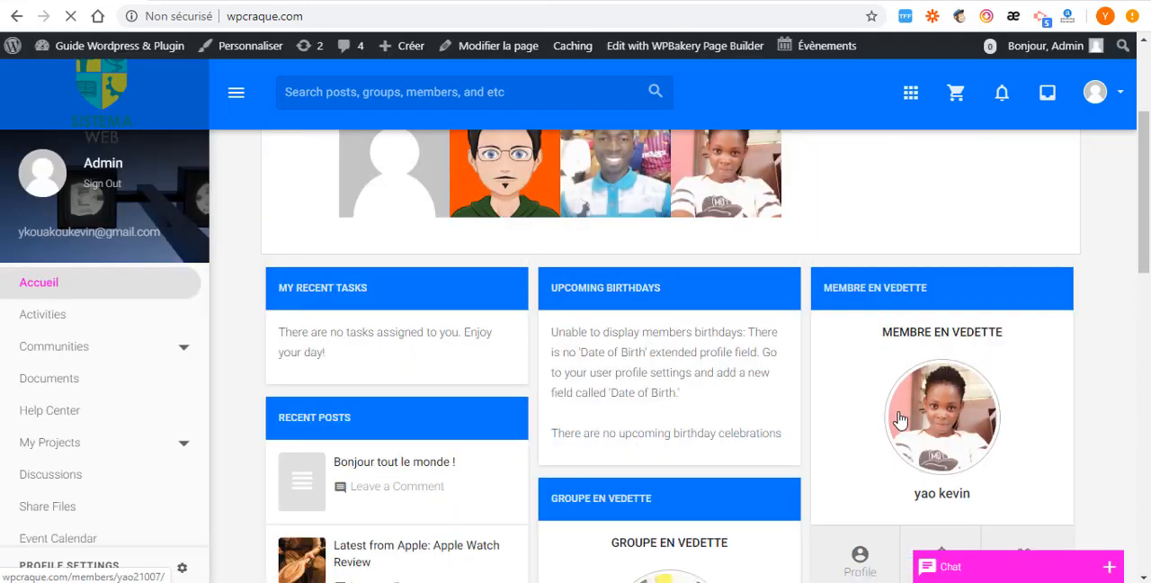
scroll(789, 473, "down", 5)
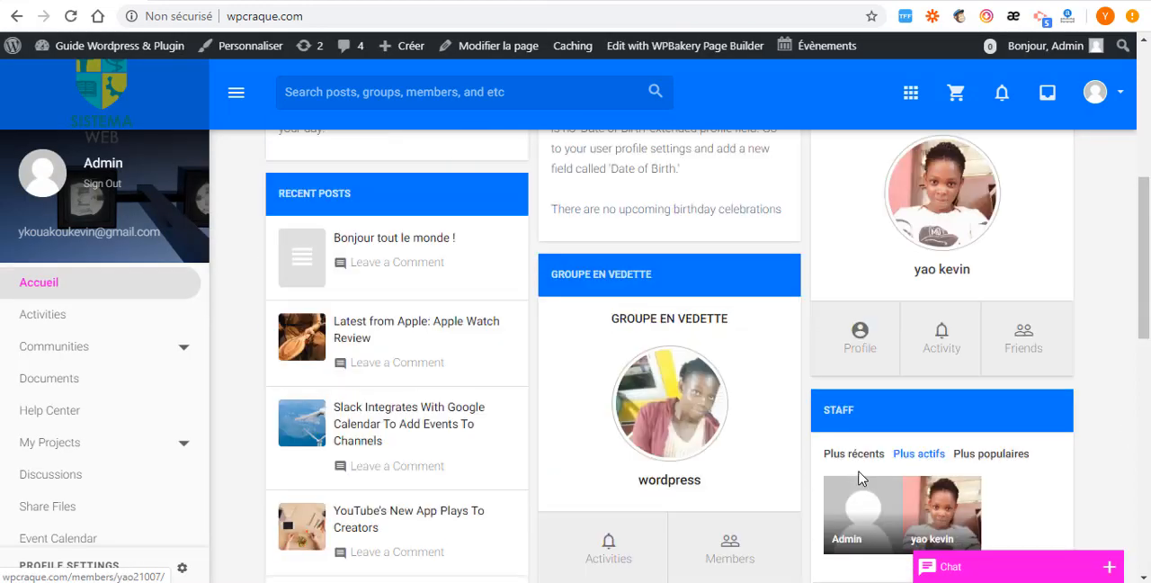
scroll(854, 342, "down", 3)
scroll(825, 344, "up", 3)
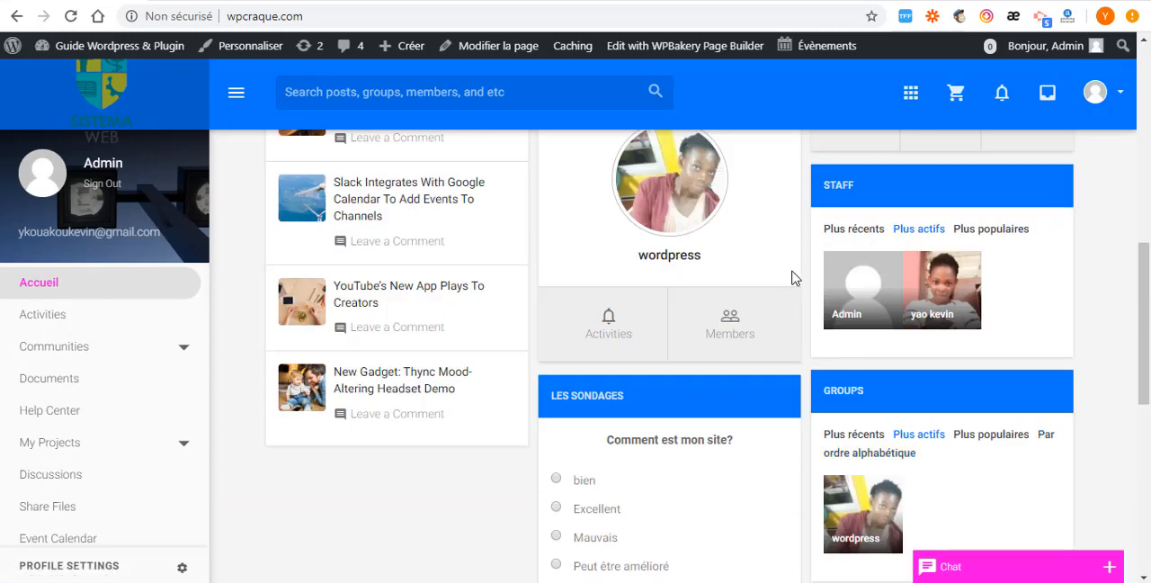
scroll(720, 288, "up", 1)
scroll(662, 302, "up", 1)
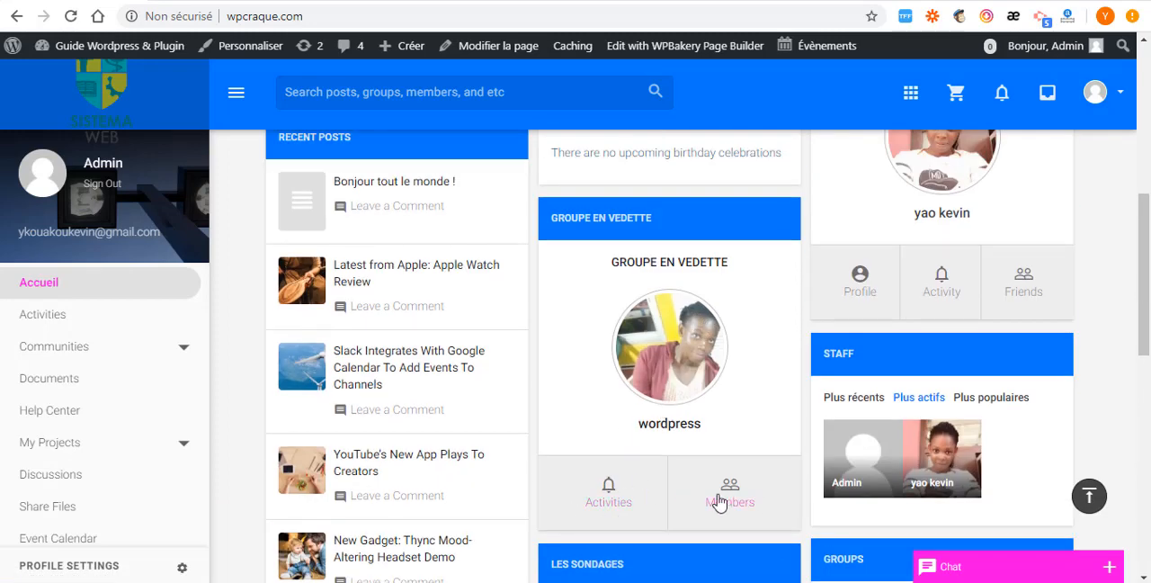
scroll(832, 387, "up", 2)
scroll(660, 441, "down", 2)
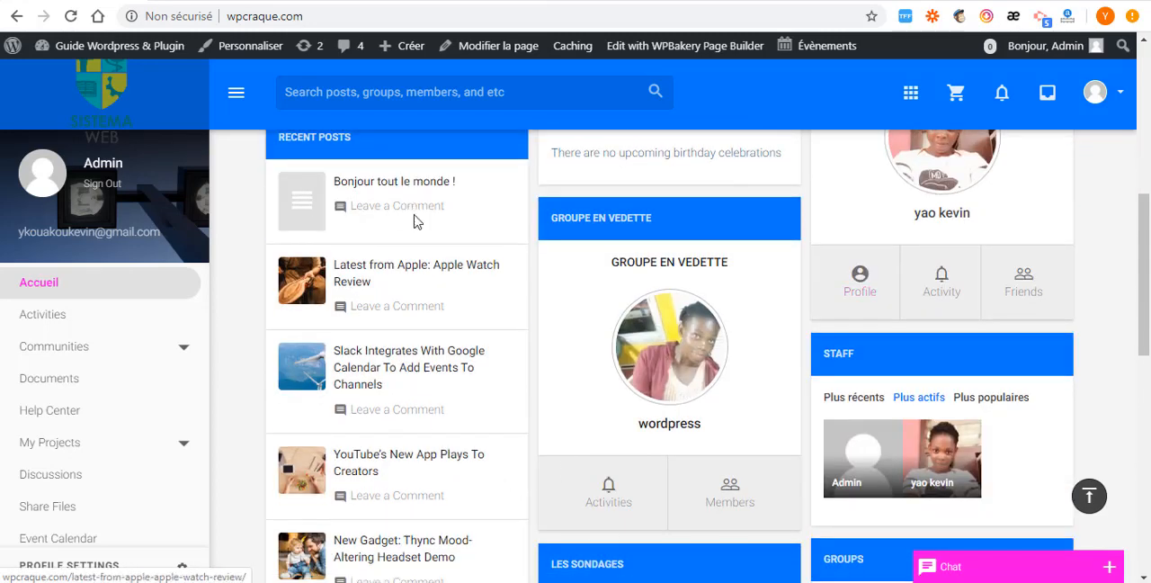
- Examine the home page's tasks, birthdays, recent posts, poll and footer blocks, and the welcome text above the member photos
scroll(518, 370, "up", 1)
scroll(517, 371, "up", 1)
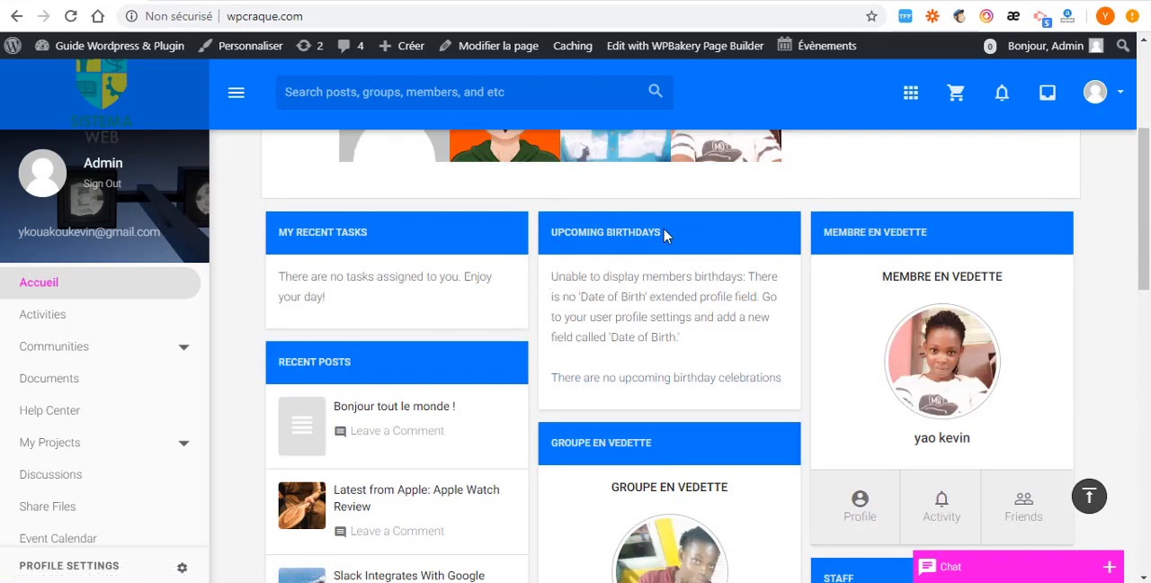
left_click_drag(664, 234, 550, 236)
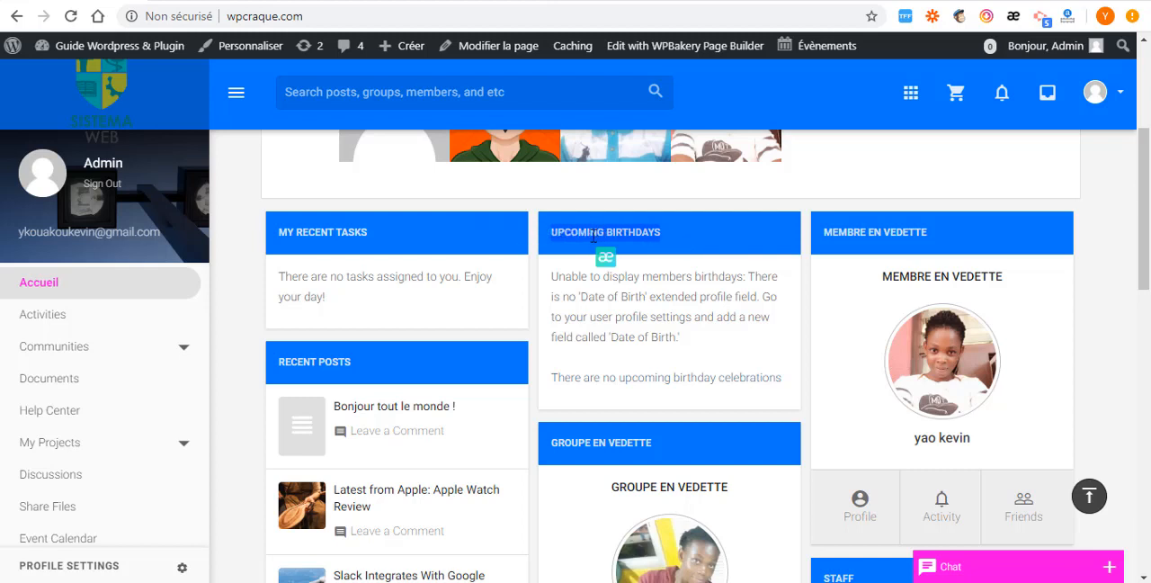
left_click_drag(377, 238, 261, 239)
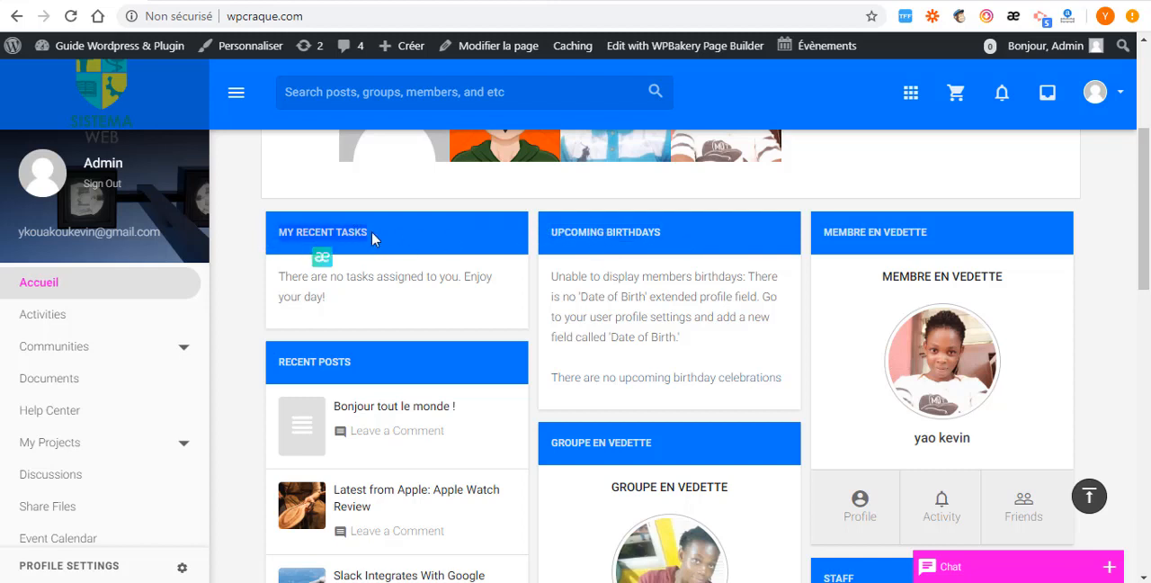
scroll(311, 282, "down", 1)
scroll(434, 383, "down", 2)
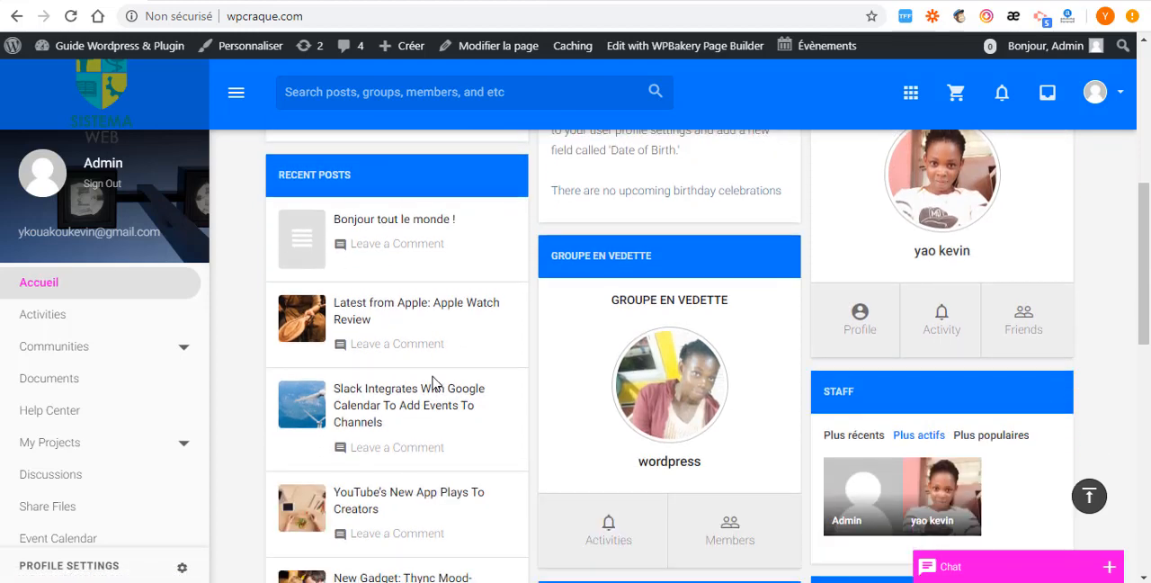
scroll(434, 383, "down", 6)
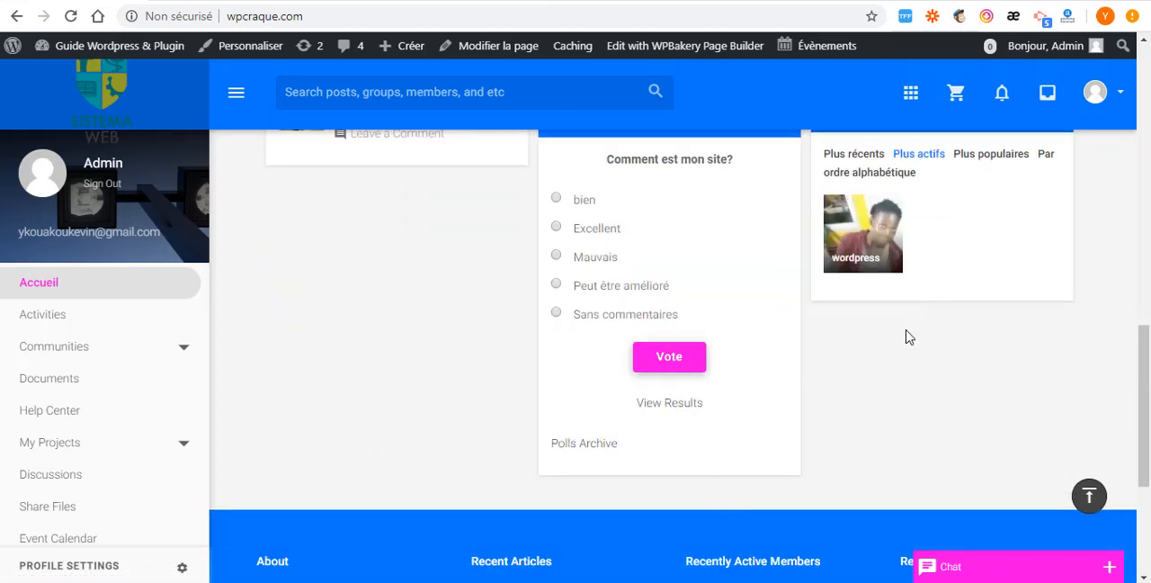
scroll(787, 408, "down", 3)
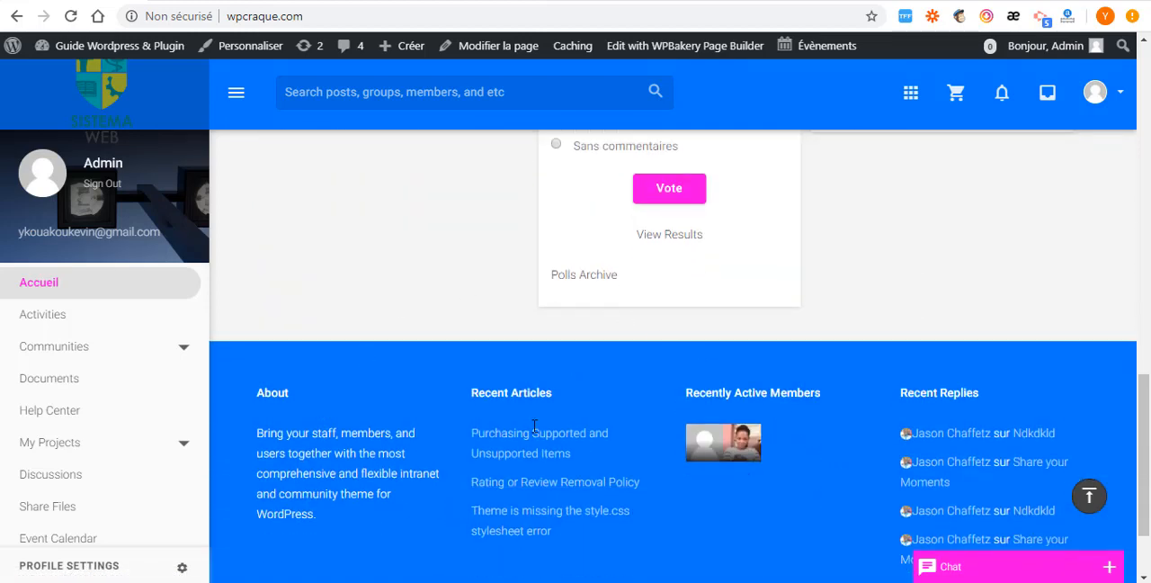
scroll(441, 437, "up", 10)
scroll(509, 430, "up", 3)
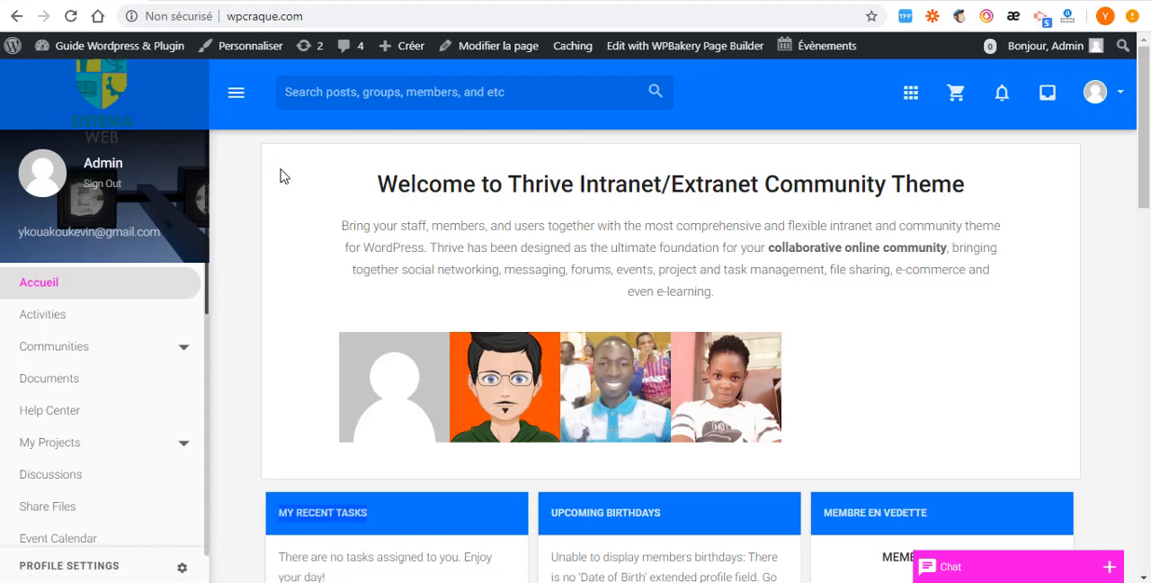
left_click_drag(377, 183, 931, 324)
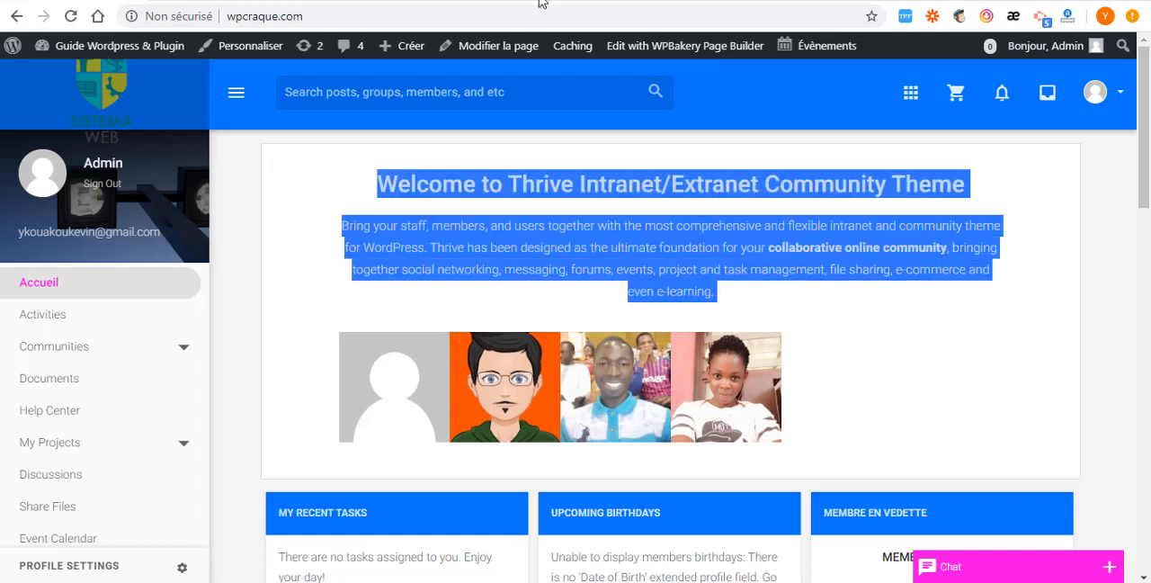
- Edit the home page with WPBakery Page Builder and open the welcome text block's settings to review its content
left_click(724, 57)
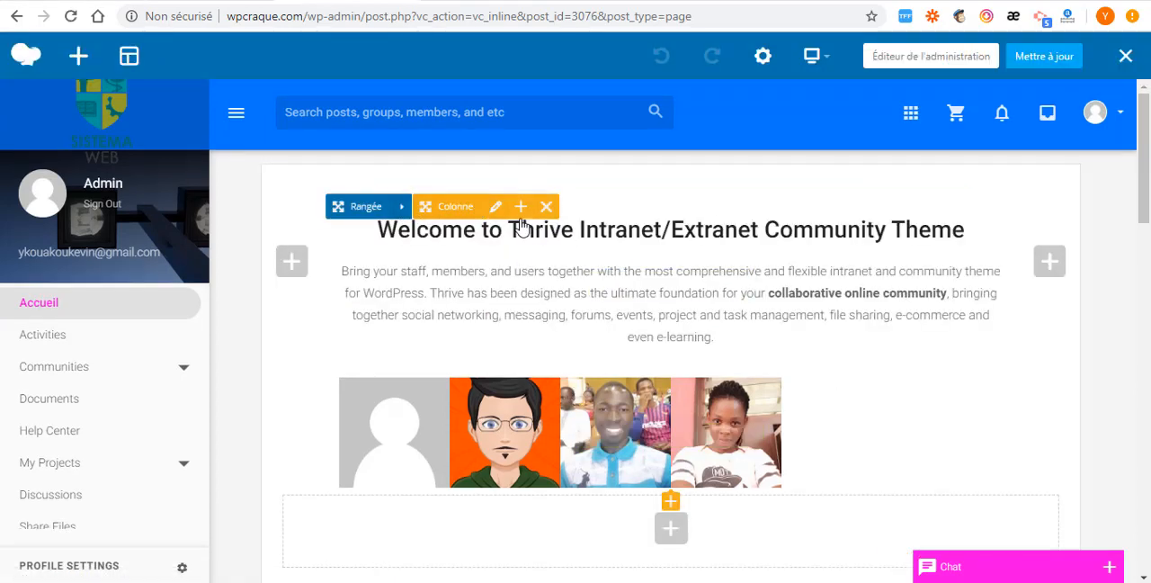
mouse_move(635, 295)
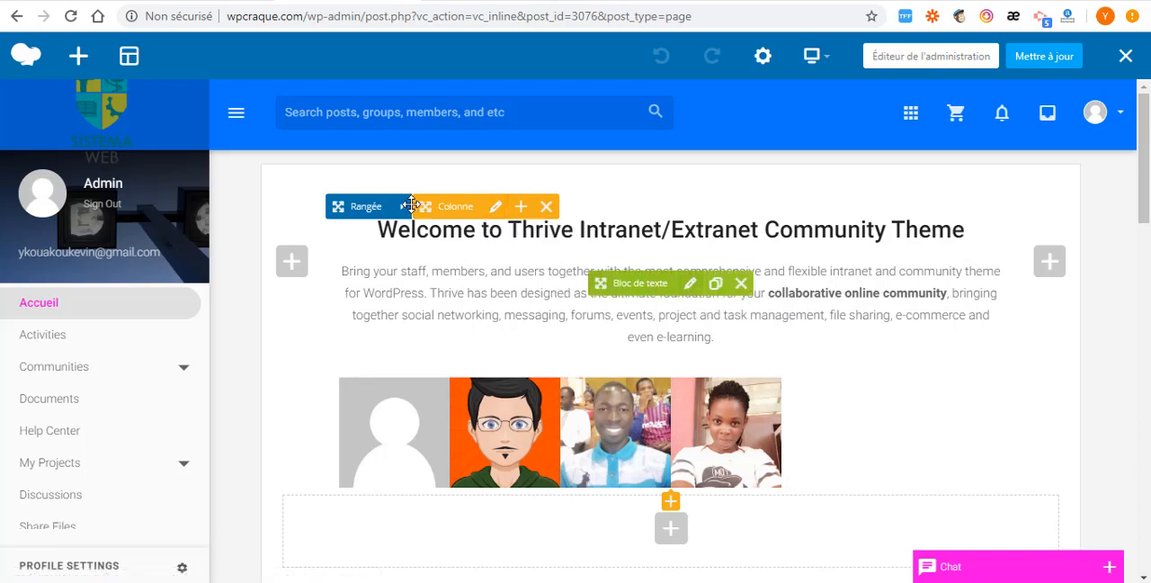
mouse_move(689, 284)
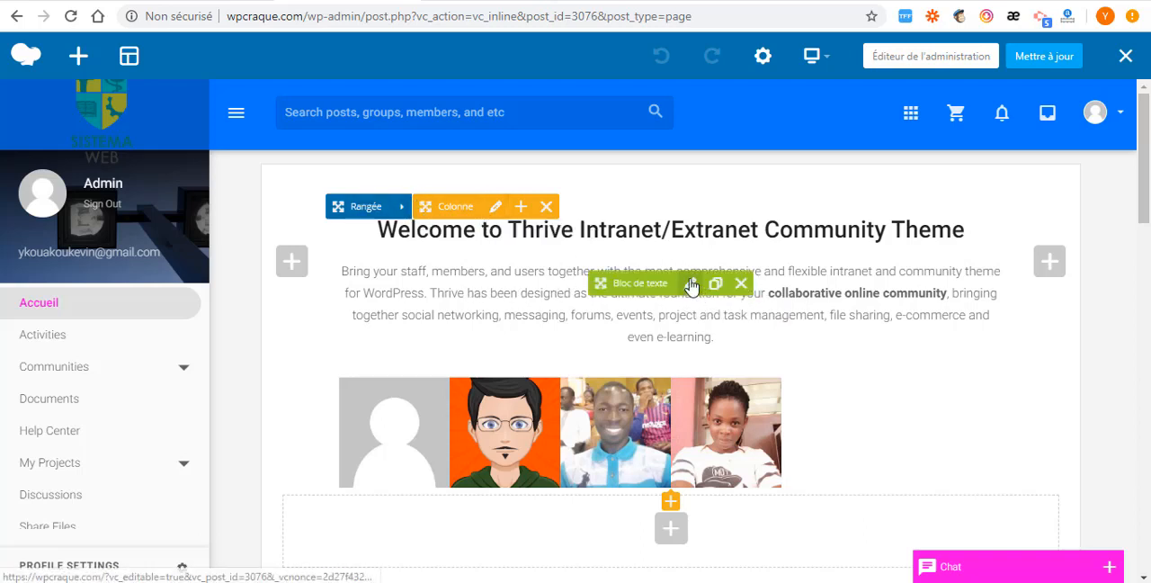
left_click(691, 284)
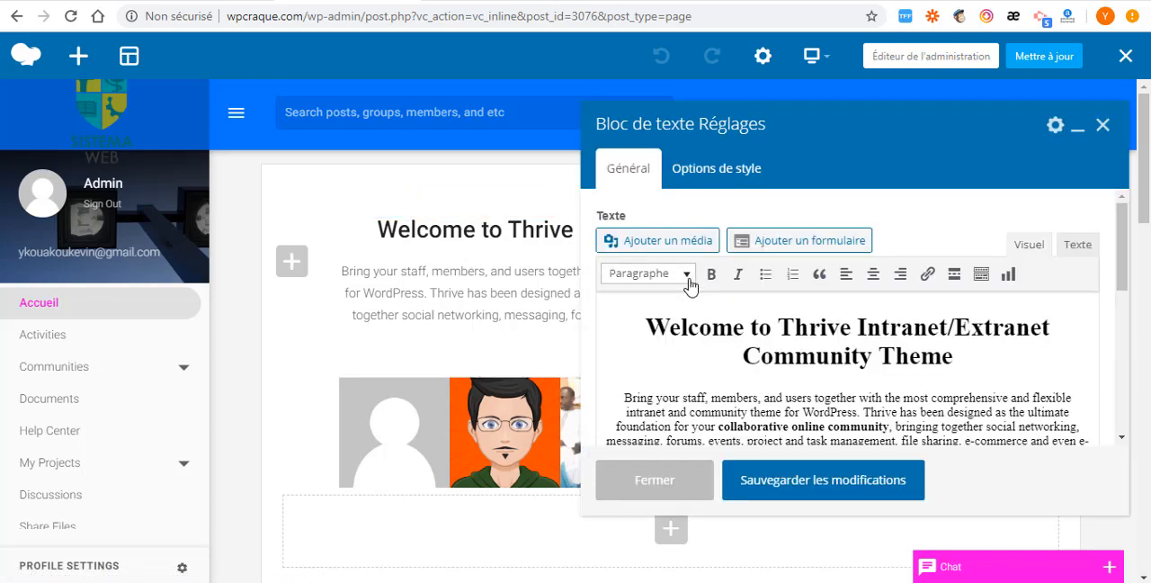
scroll(775, 350, "down", 2)
left_click(1003, 318)
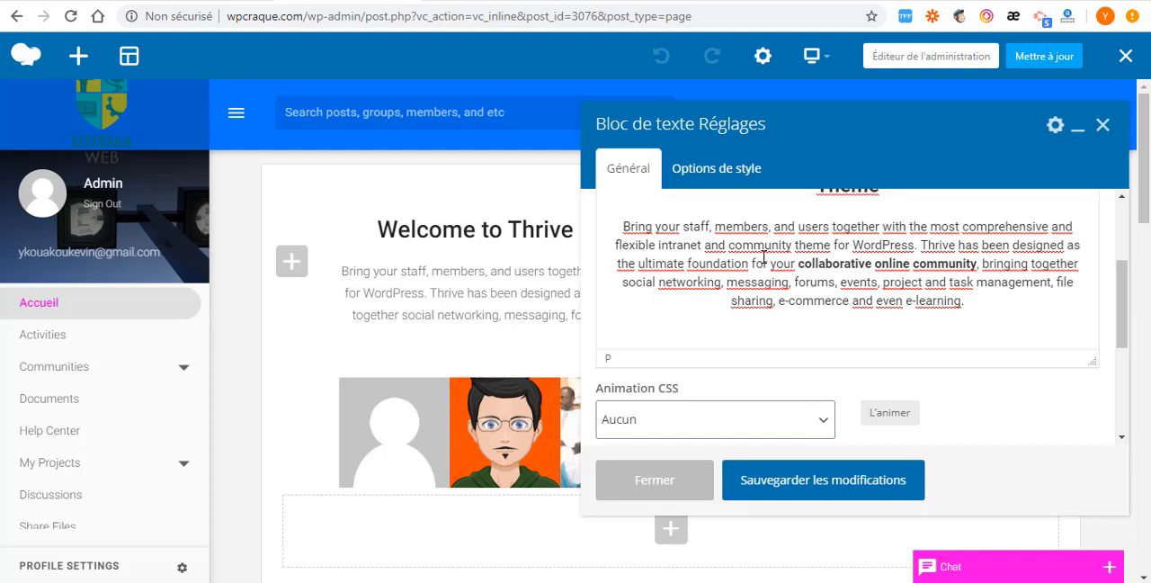
scroll(763, 259, "up", 2)
left_click_drag(898, 347, 620, 302)
left_click(803, 325)
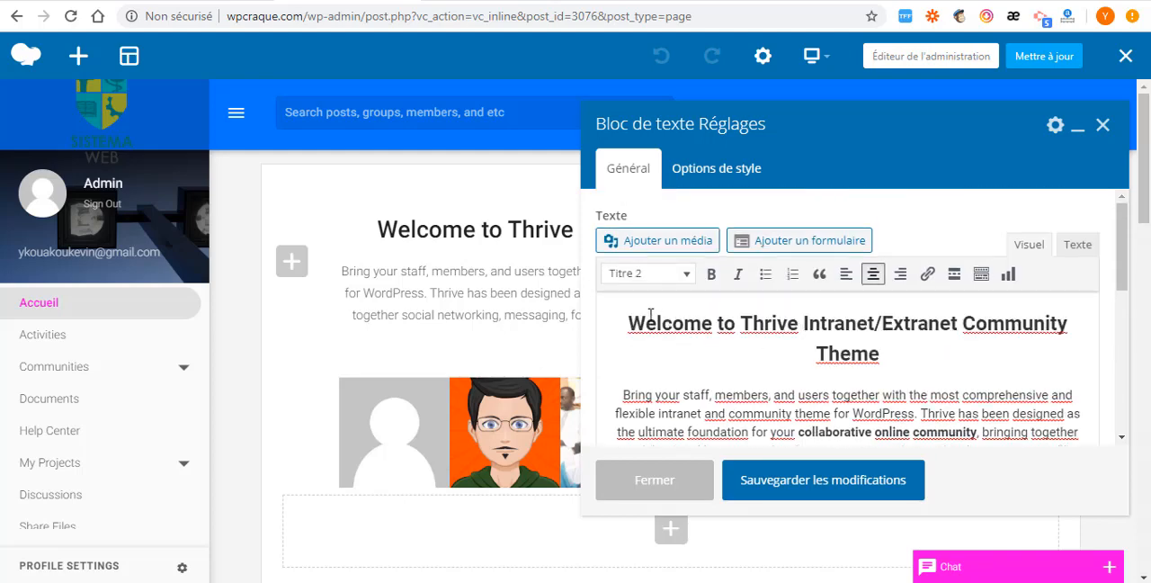
- Try the Titre 1 style on the welcome heading, select the paragraph below it, and close the text block settings without saving
triple_click(681, 319)
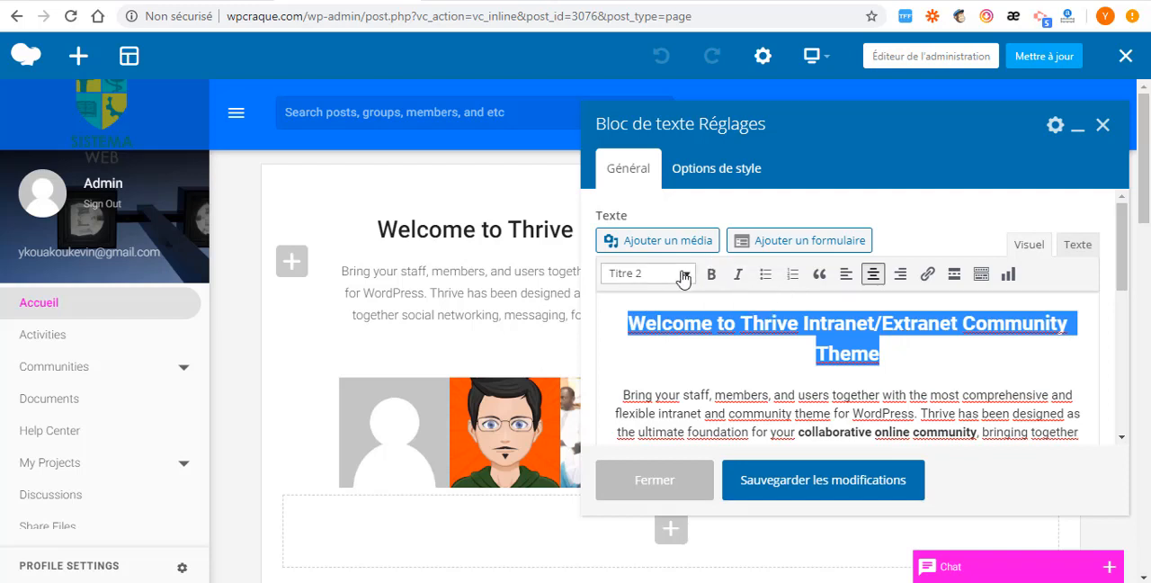
left_click(613, 274)
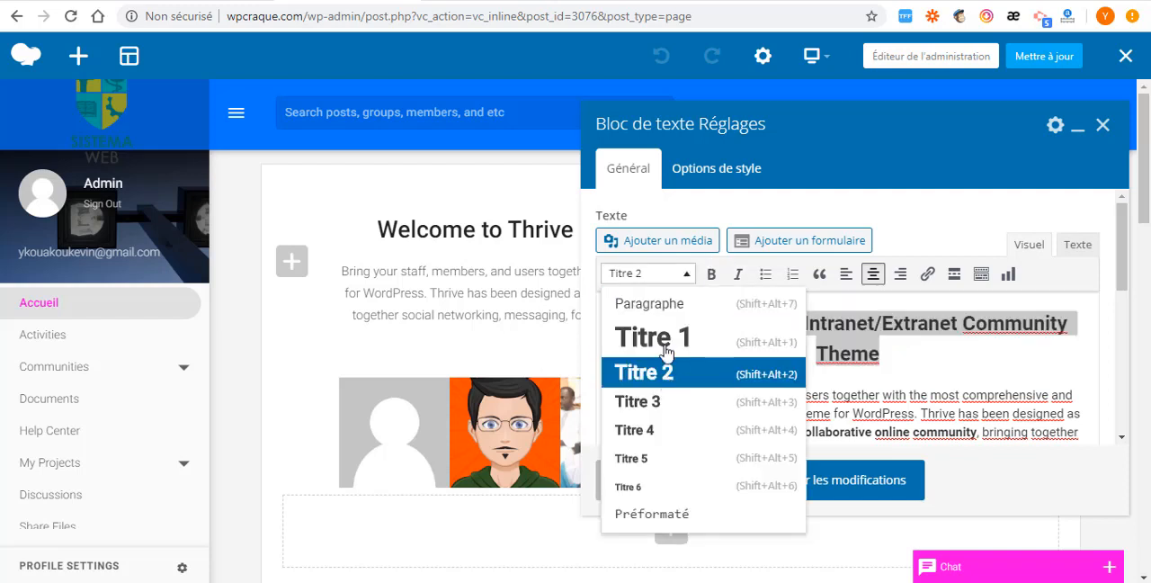
left_click(663, 340)
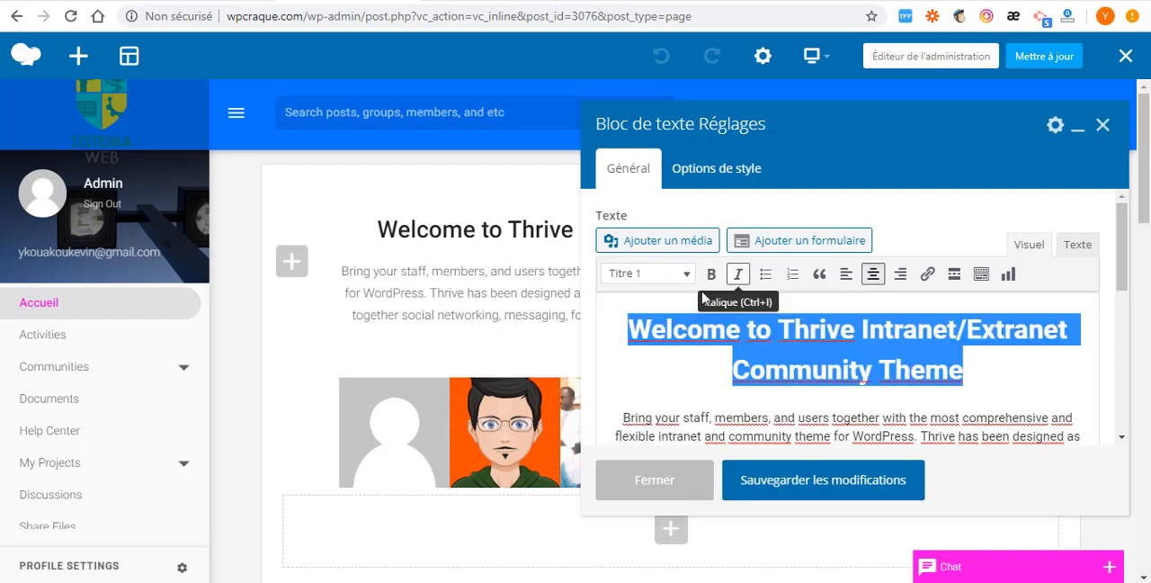
scroll(737, 290, "down", 3)
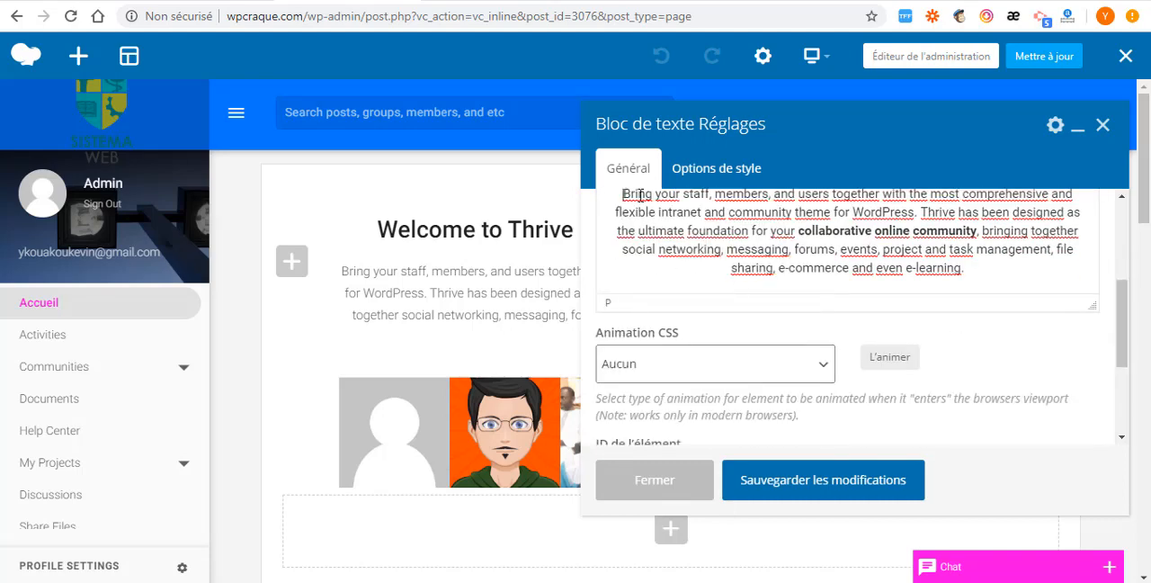
left_click_drag(623, 194, 977, 288)
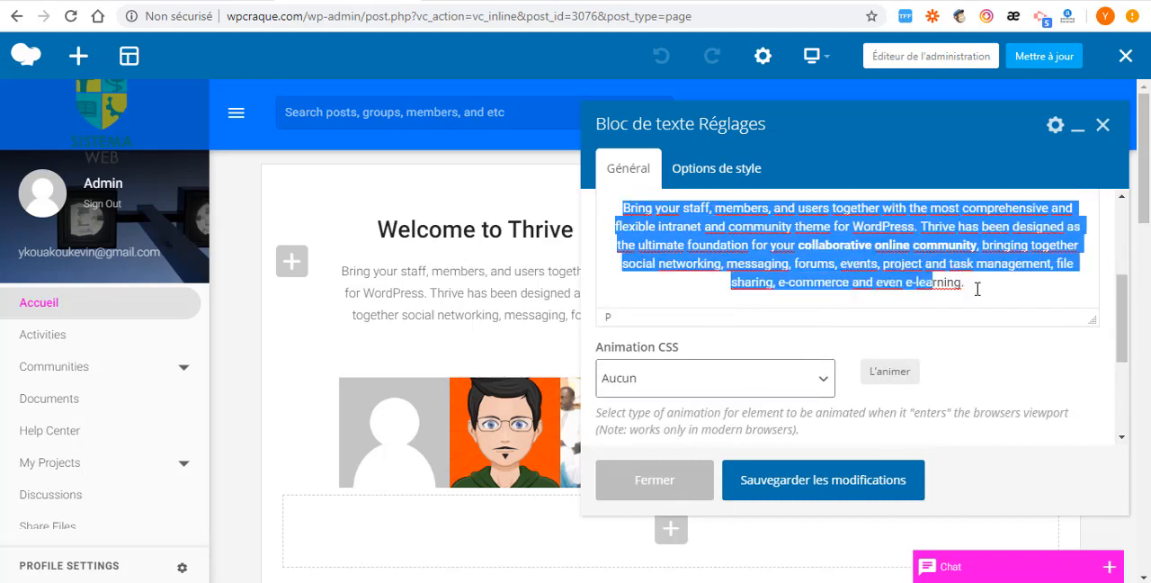
left_click(1102, 129)
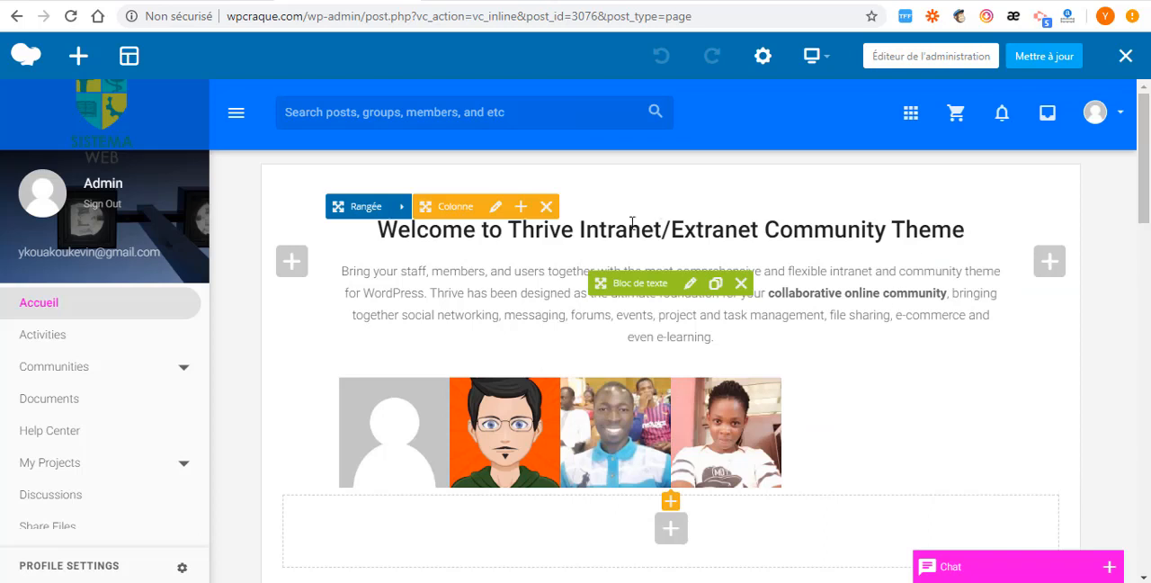
- Delete the welcome text block above the member photos, and look at the elements available for its column
left_click(740, 284)
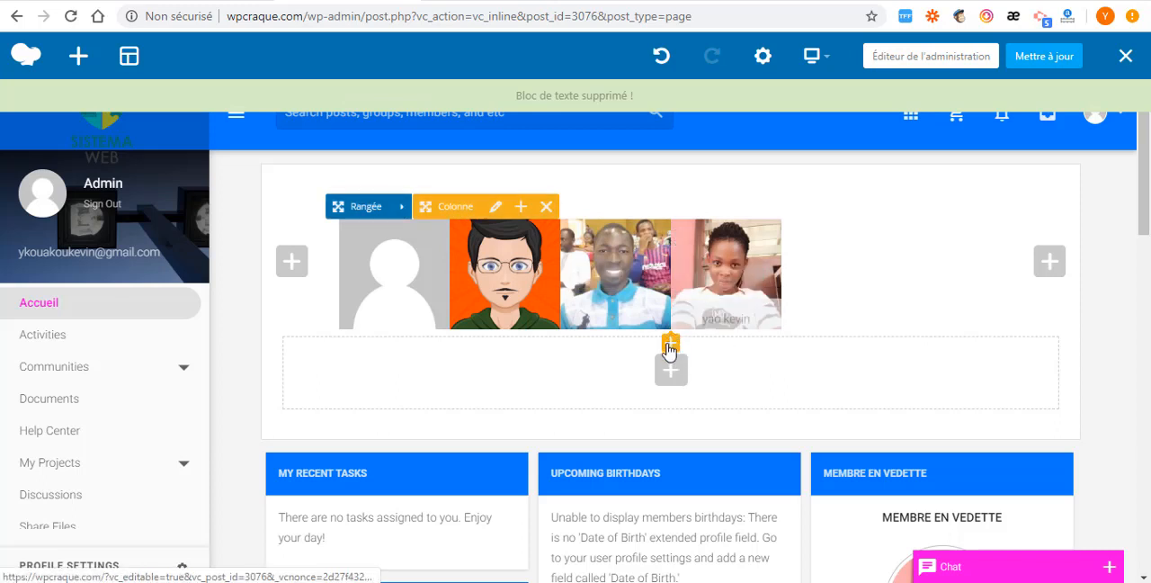
left_click(520, 209)
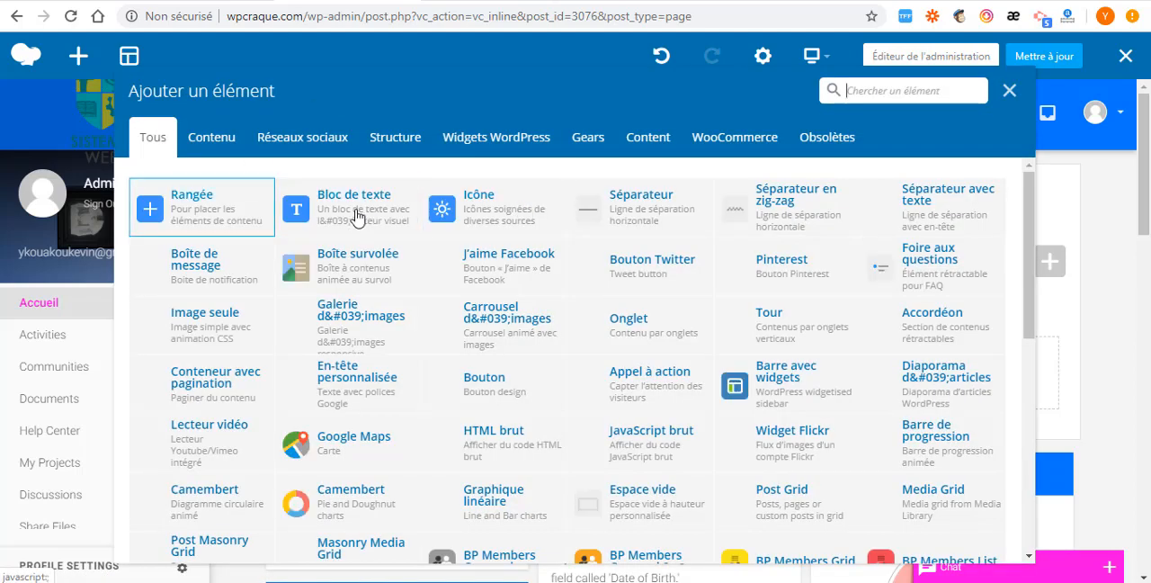
left_click(1009, 92)
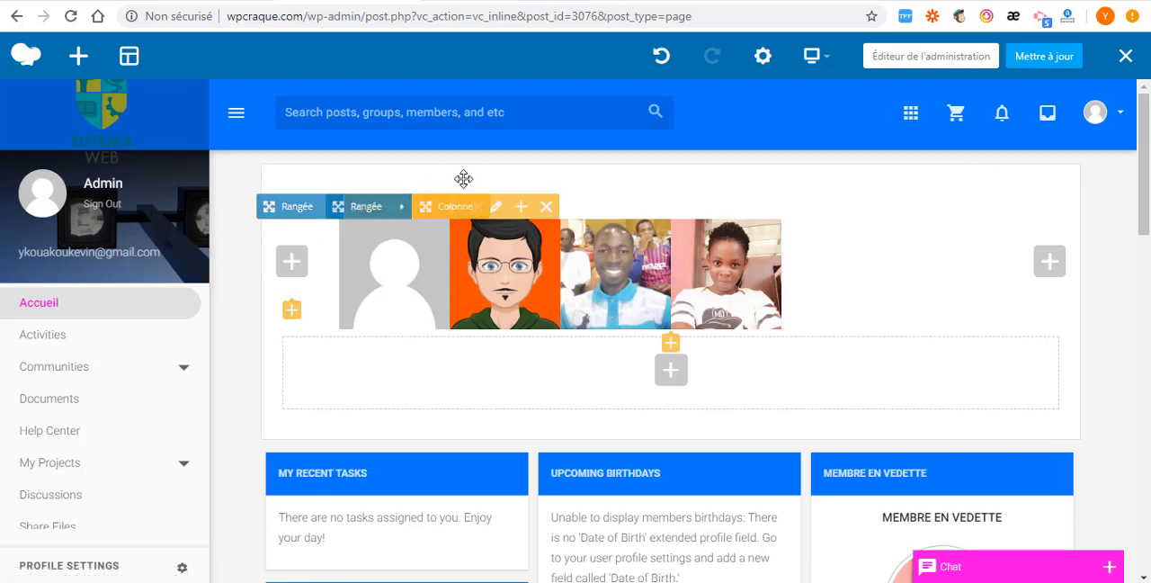
- Find the Bloc de texte element with the search "text", add it below the member photos, and save it with its placeholder text
left_click(668, 369)
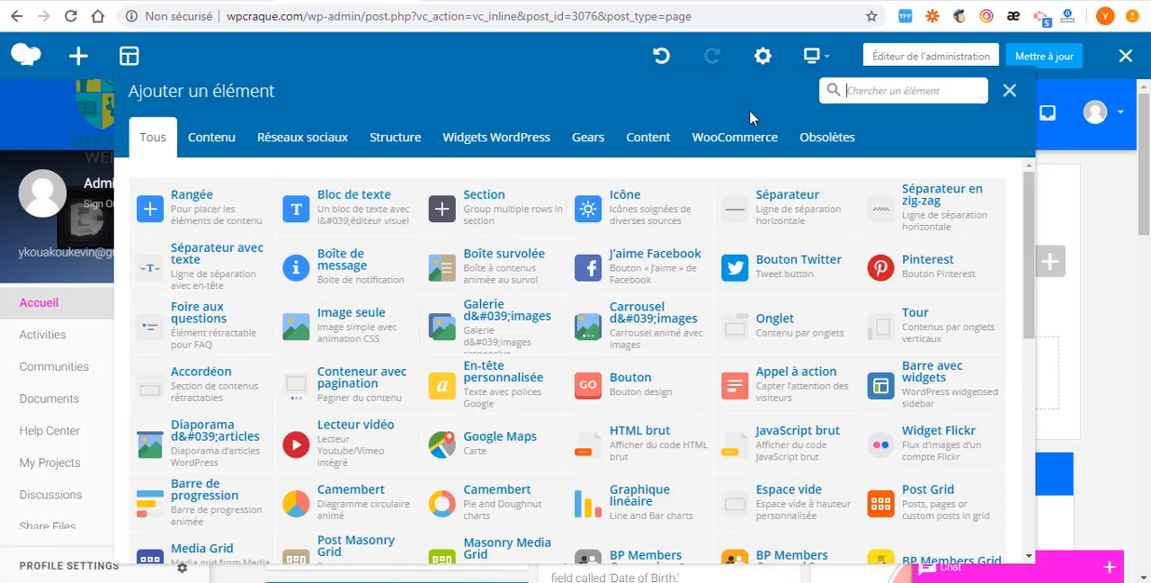
type("text")
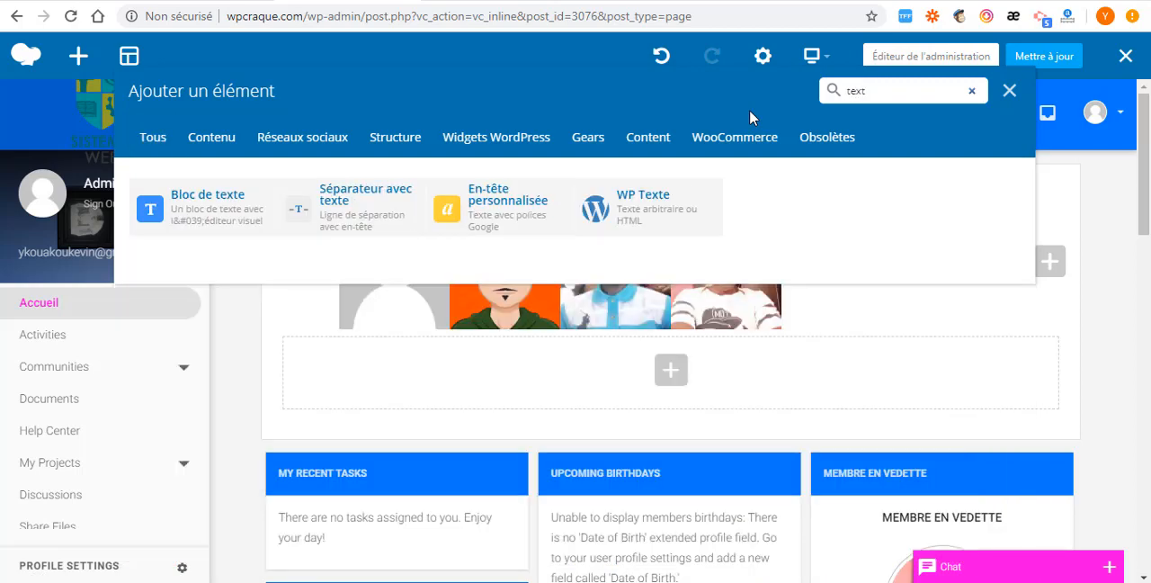
left_click(243, 207)
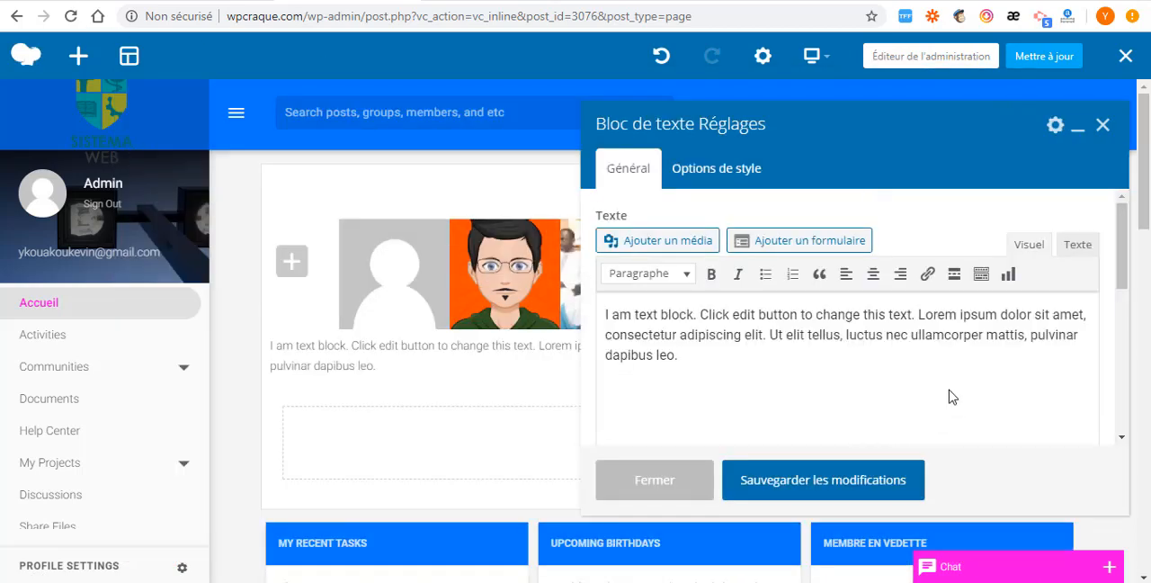
left_click_drag(779, 364, 609, 293)
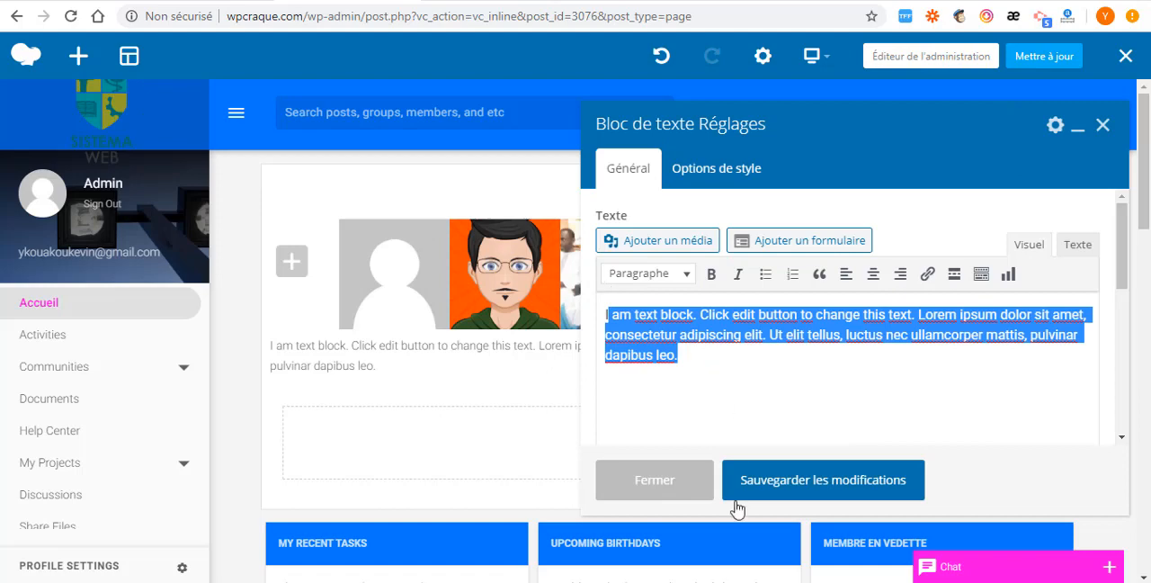
left_click(823, 484)
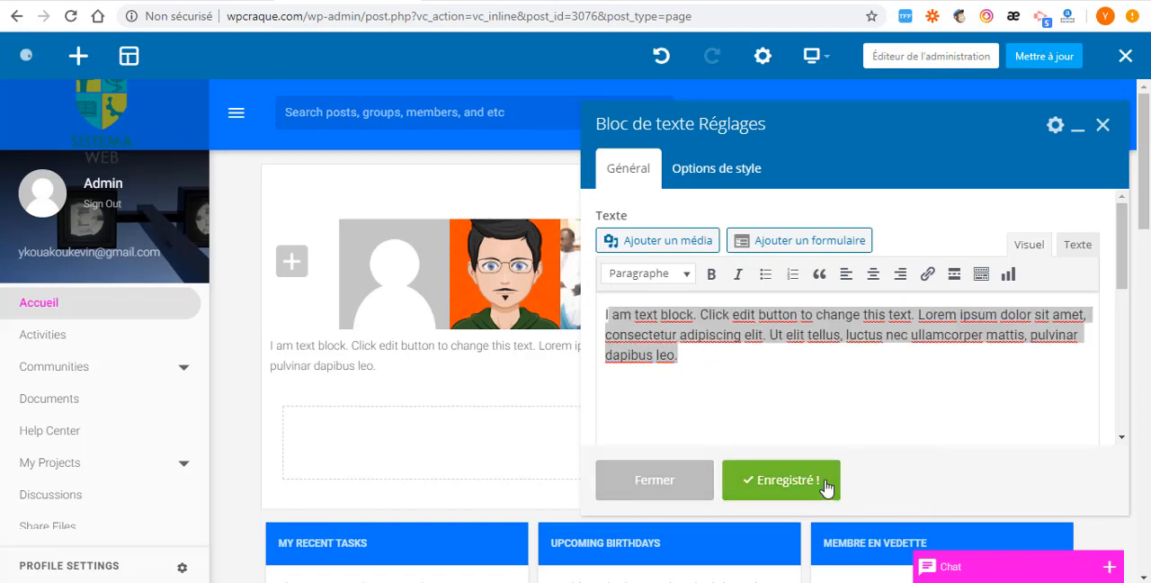
left_click(776, 489)
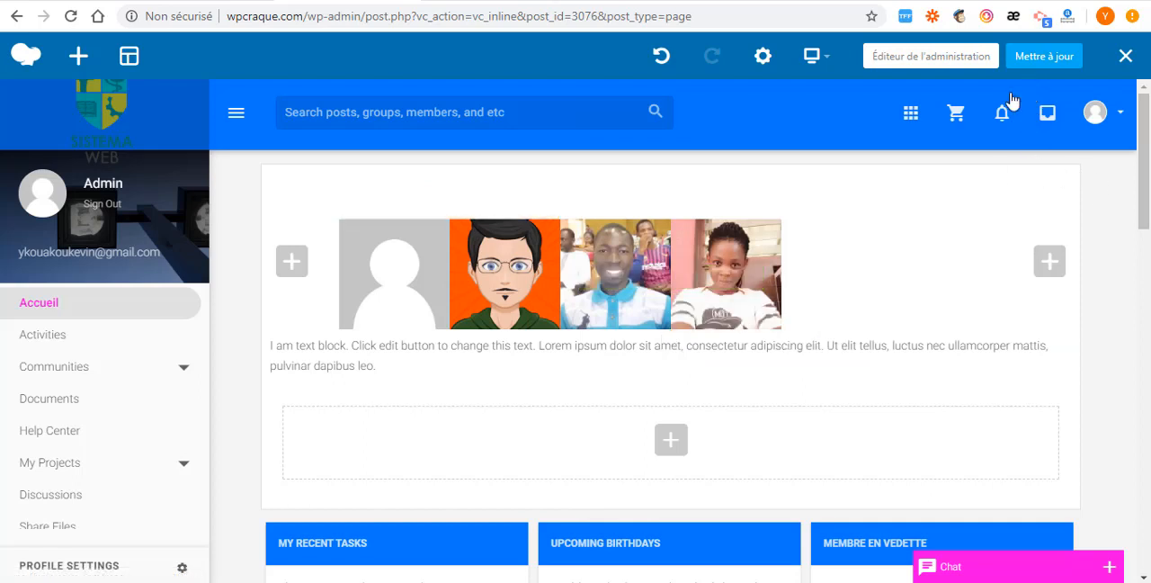
- Switch to the live wpcraque.com home page and reload it to check the welcome section
left_click(211, 1)
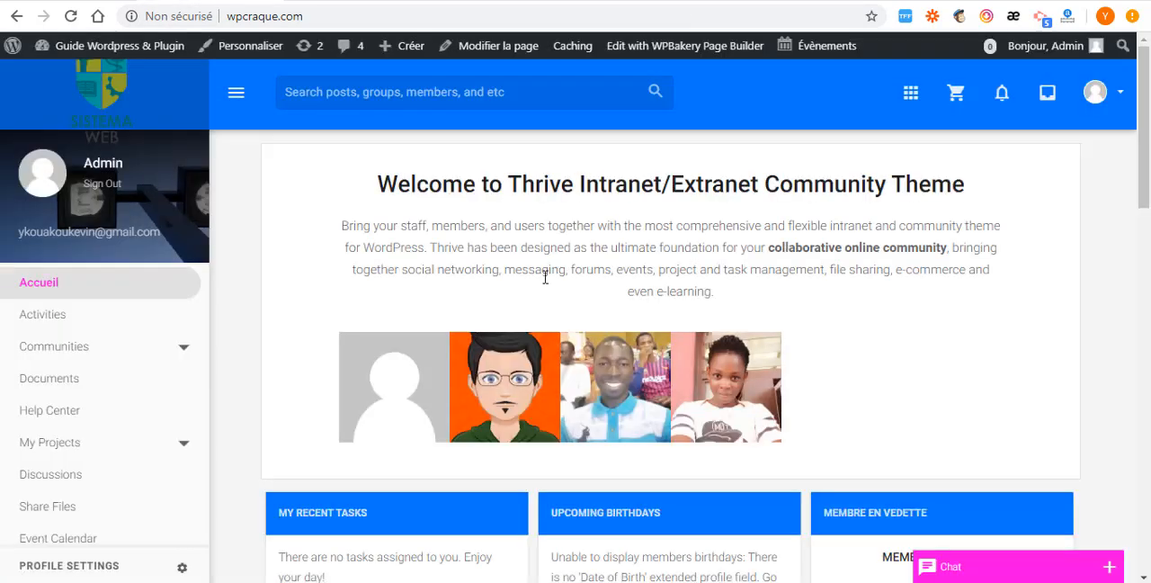
key("F5")
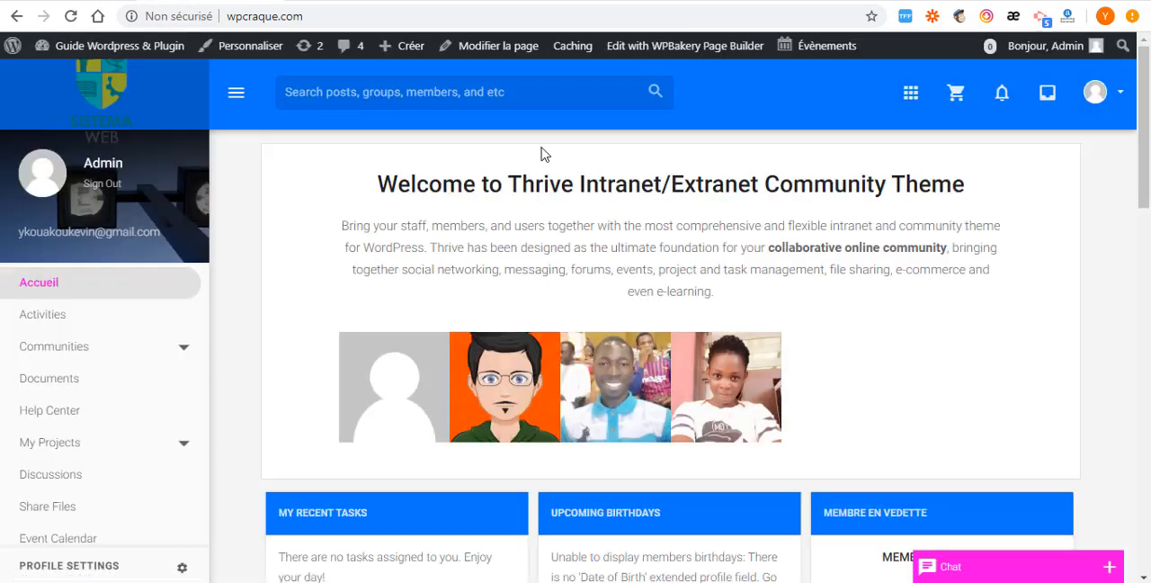